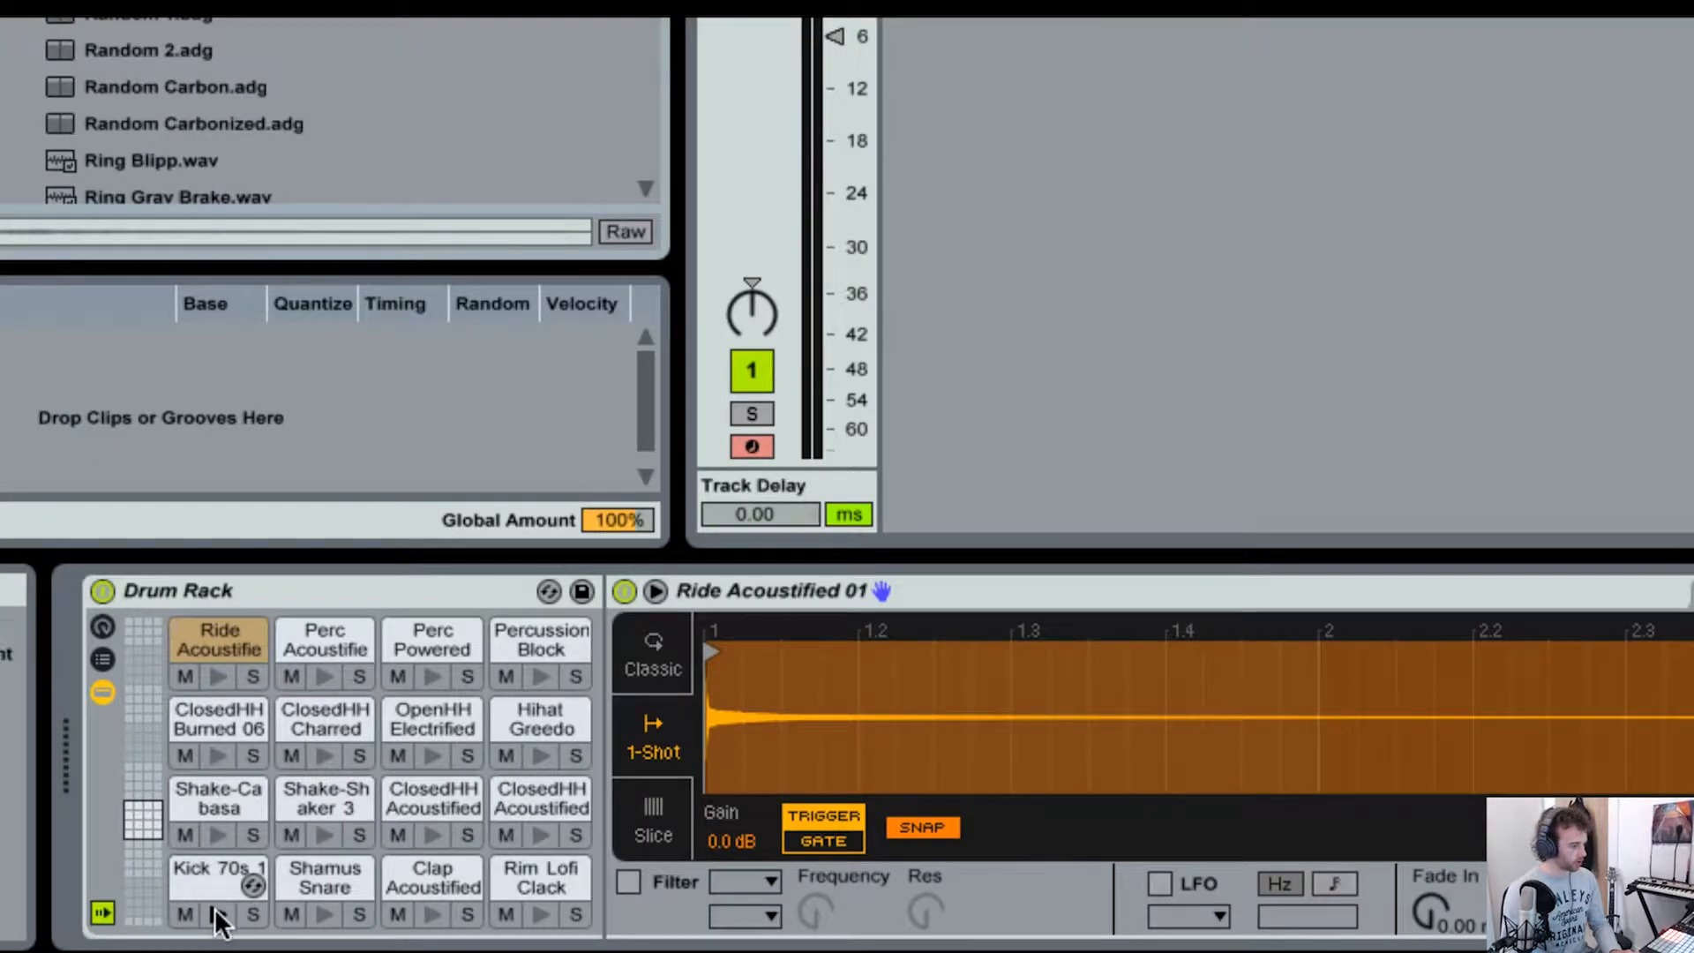
Step: Audition the kick, snare, clap, rim, shaker and acoustic closed hi-hat pads in the Drum Rack's lower two rows
{"action": "left_click", "coordinate": [215, 908]}
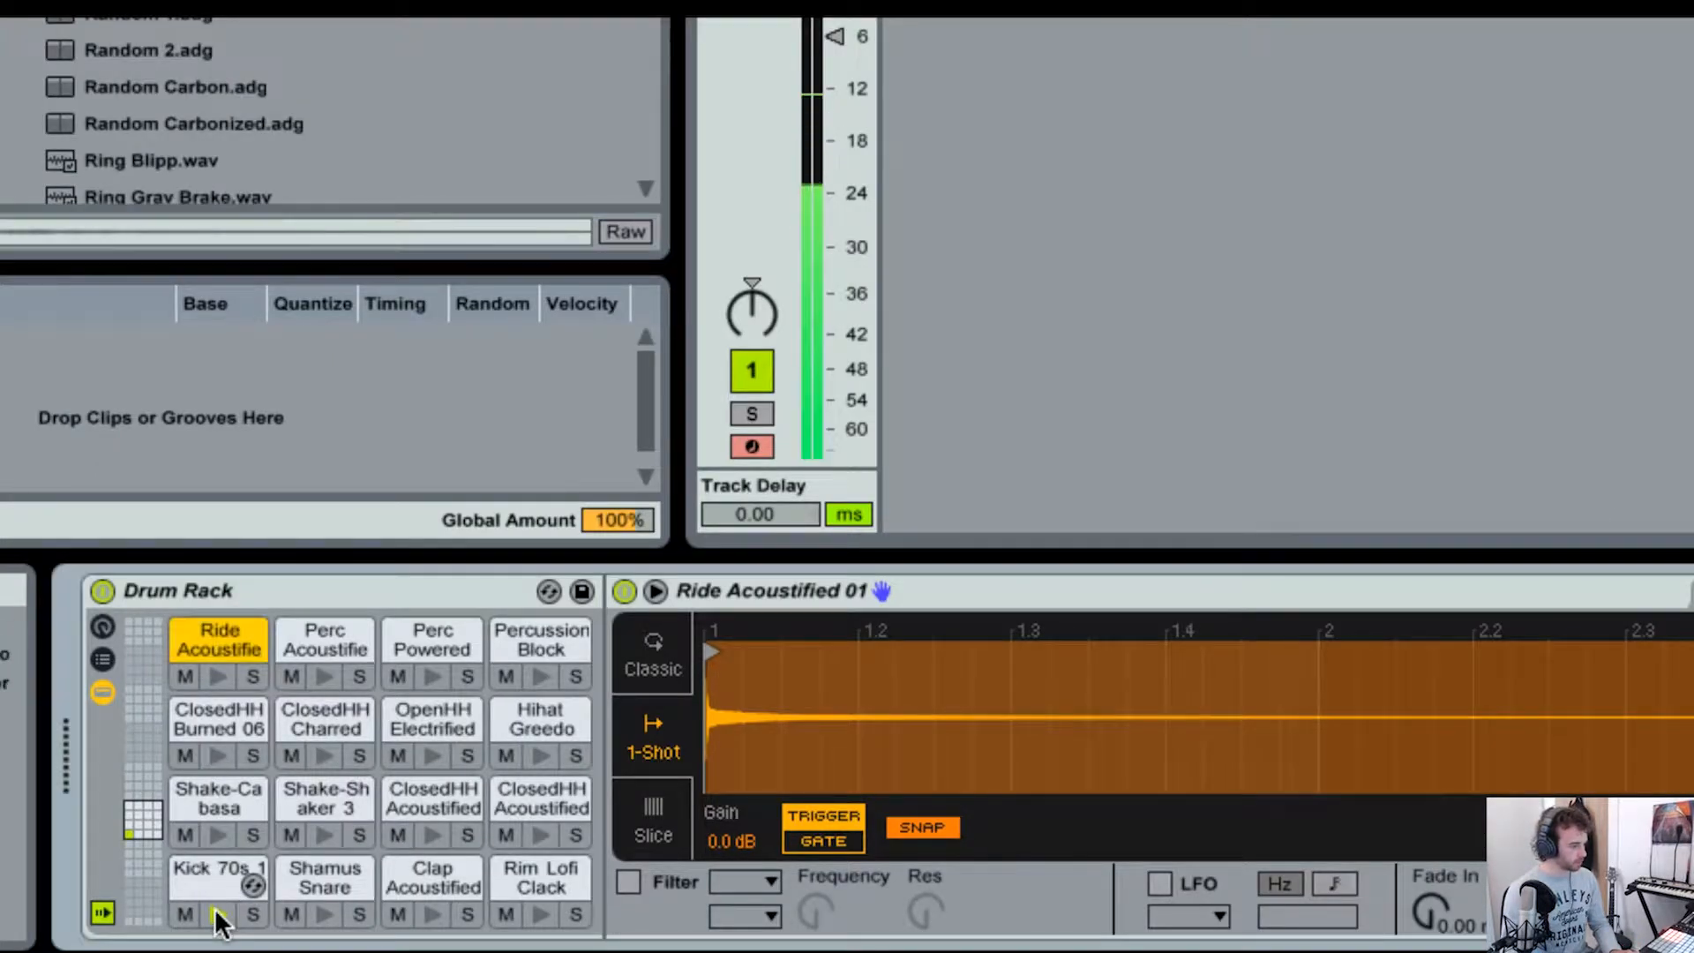
{"action": "left_click", "coordinate": [325, 914]}
{"action": "left_click", "coordinate": [429, 915]}
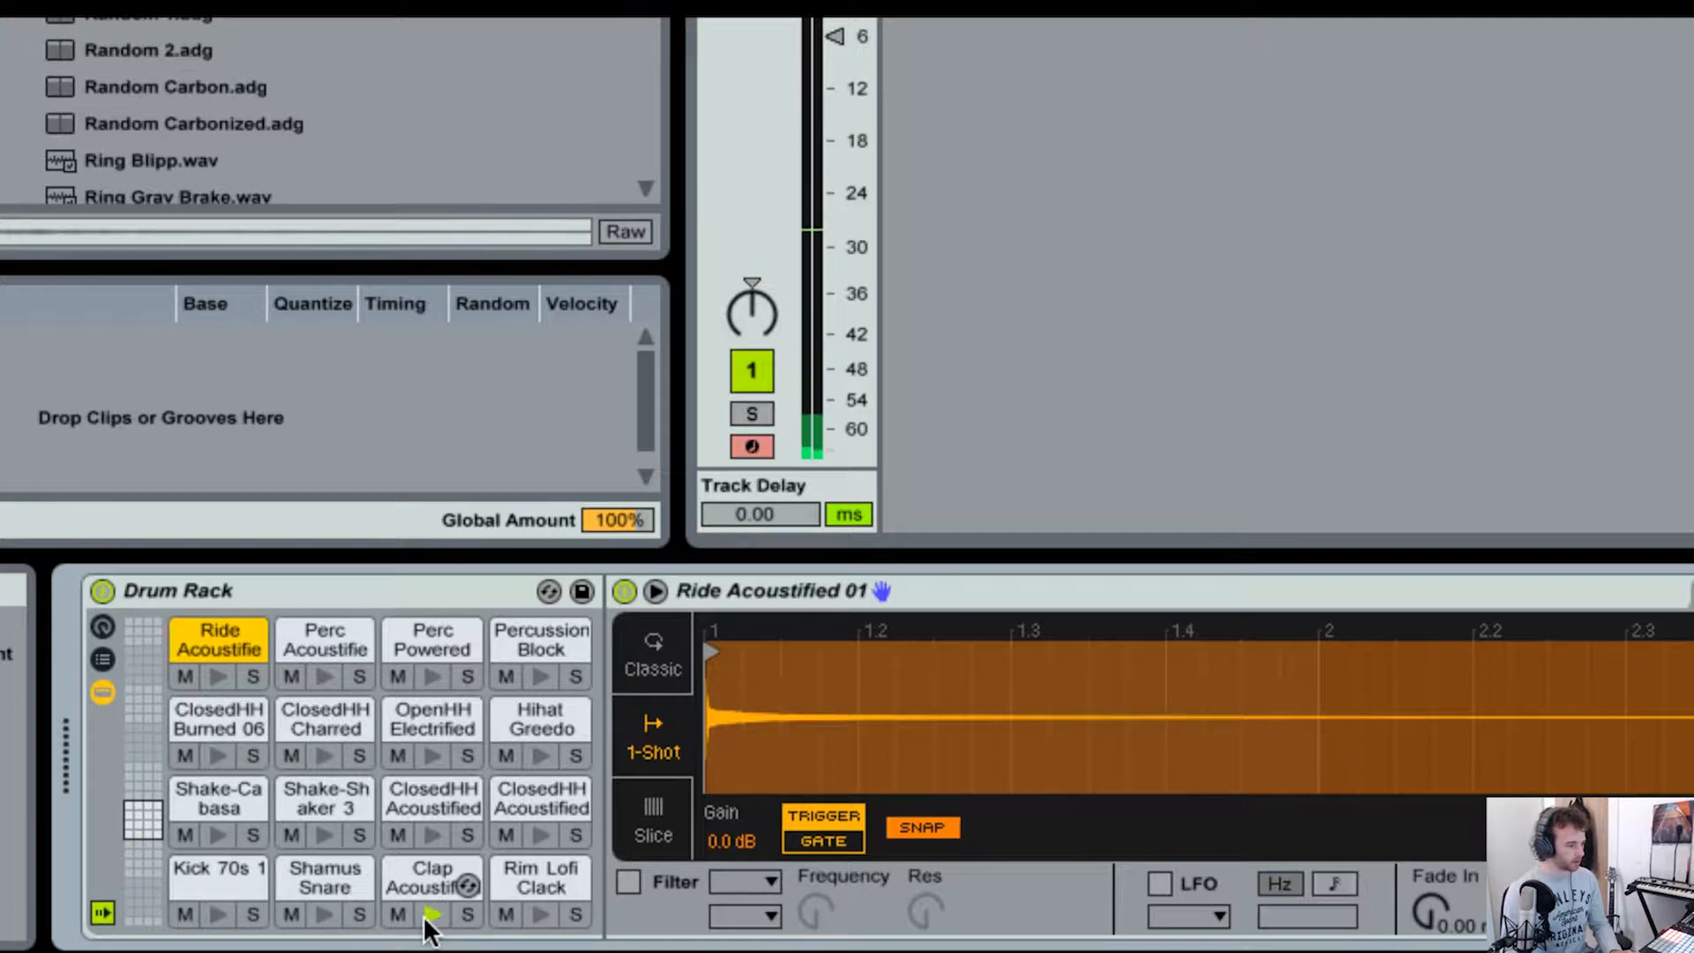
{"action": "left_click", "coordinate": [545, 915]}
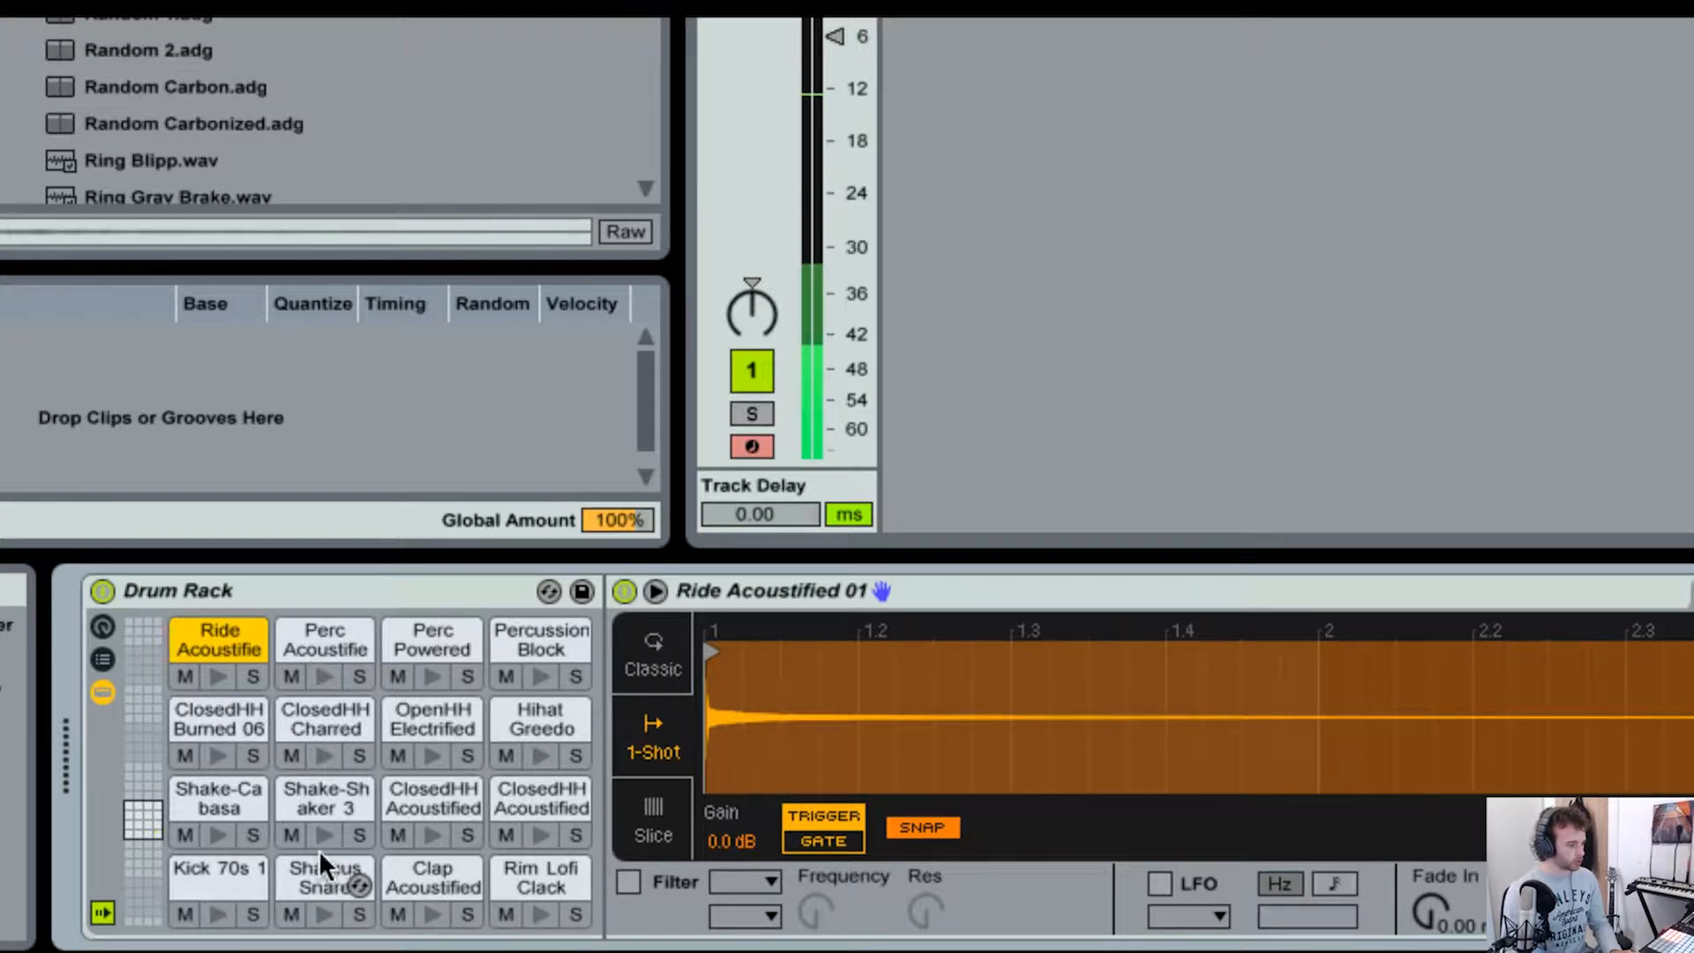
{"action": "left_click", "coordinate": [224, 830]}
{"action": "left_click", "coordinate": [314, 830]}
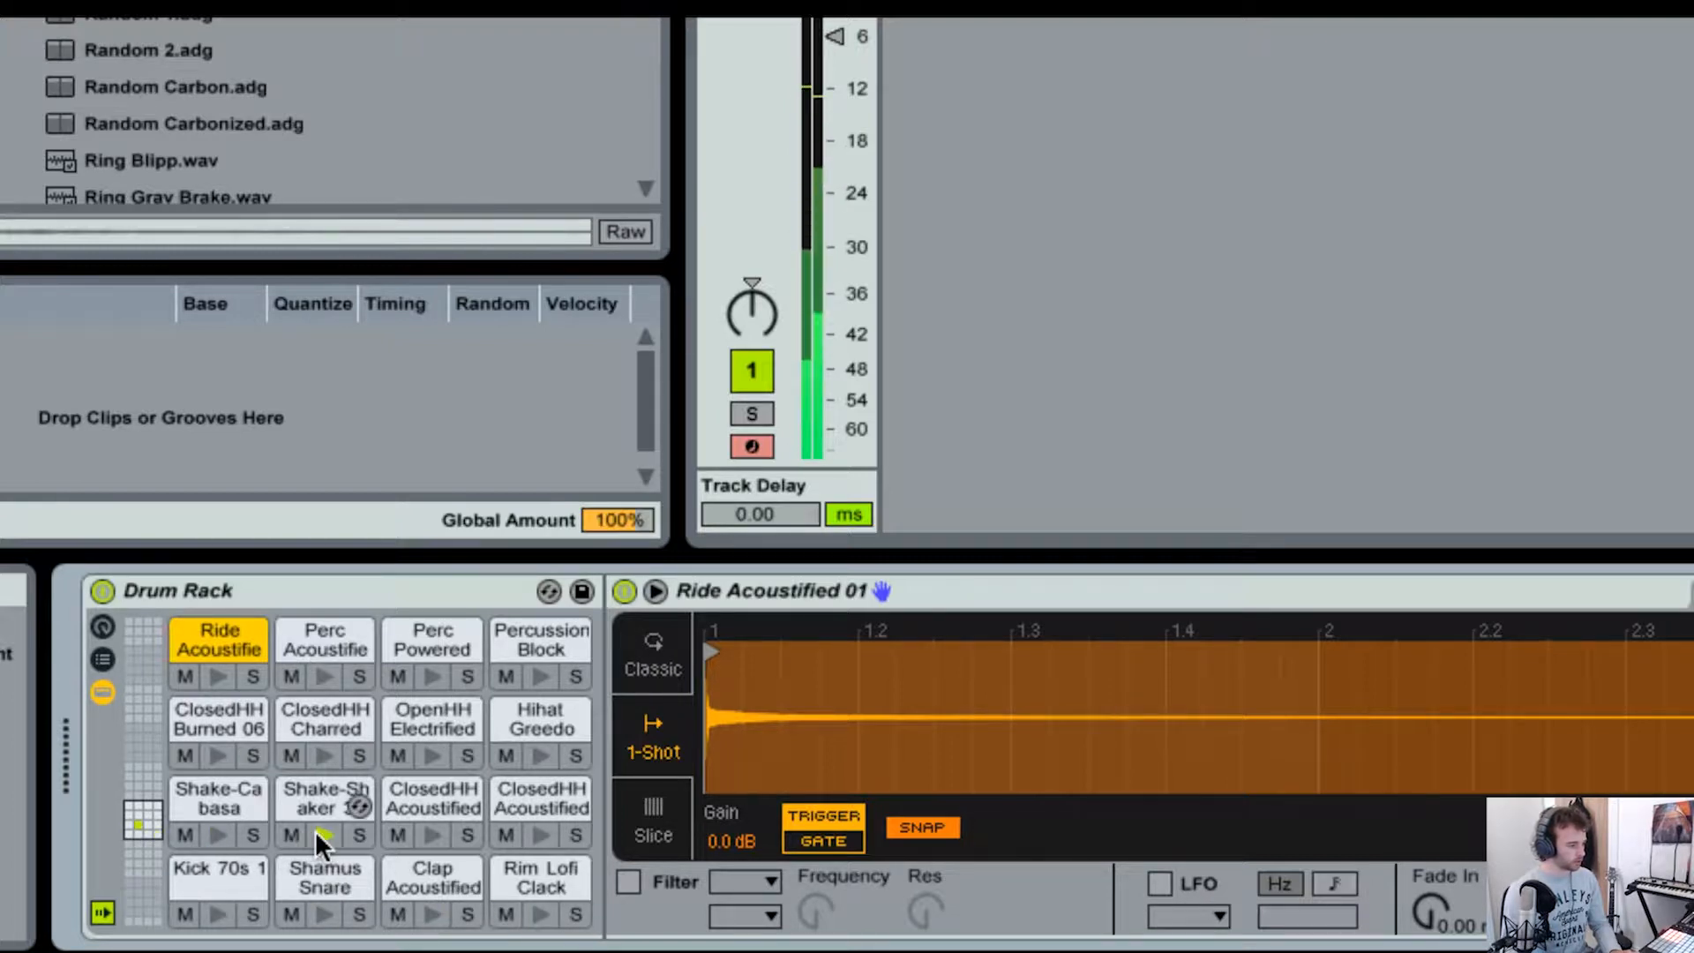
{"action": "left_click", "coordinate": [427, 829]}
{"action": "left_click", "coordinate": [513, 834]}
Step: Audition the hi-hat, ride and percussion pads in the Drum Rack's upper two rows
{"action": "left_click", "coordinate": [217, 751]}
{"action": "left_click", "coordinate": [323, 755]}
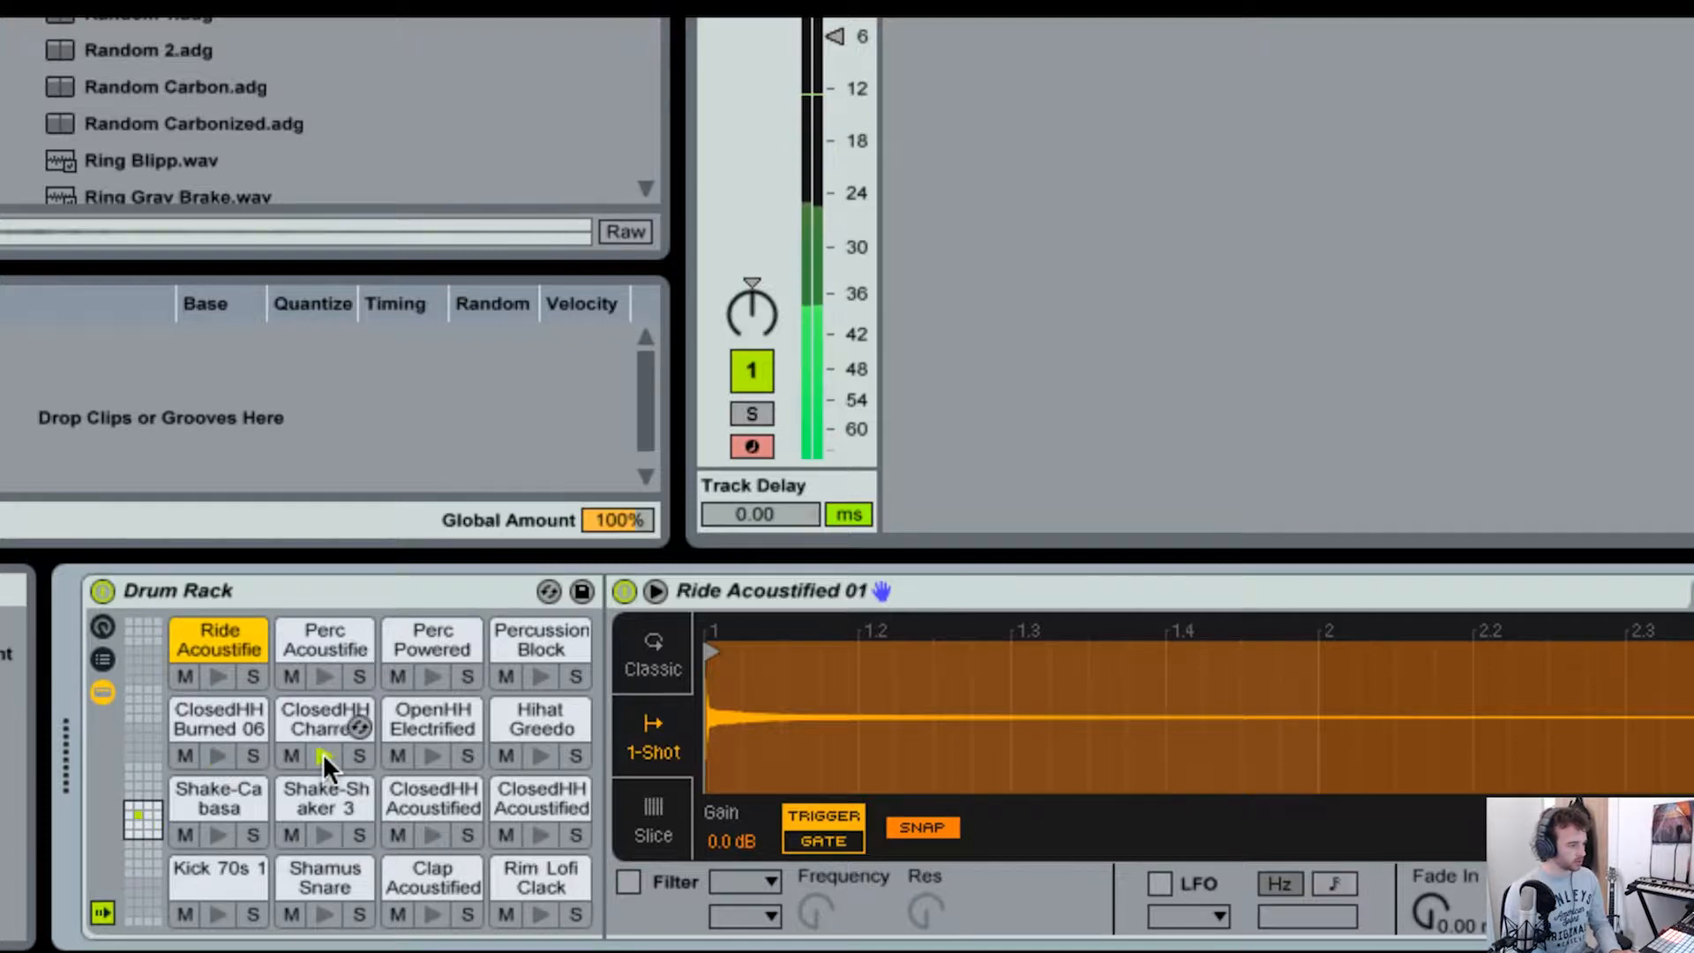
{"action": "left_click", "coordinate": [429, 757]}
{"action": "left_click", "coordinate": [530, 755]}
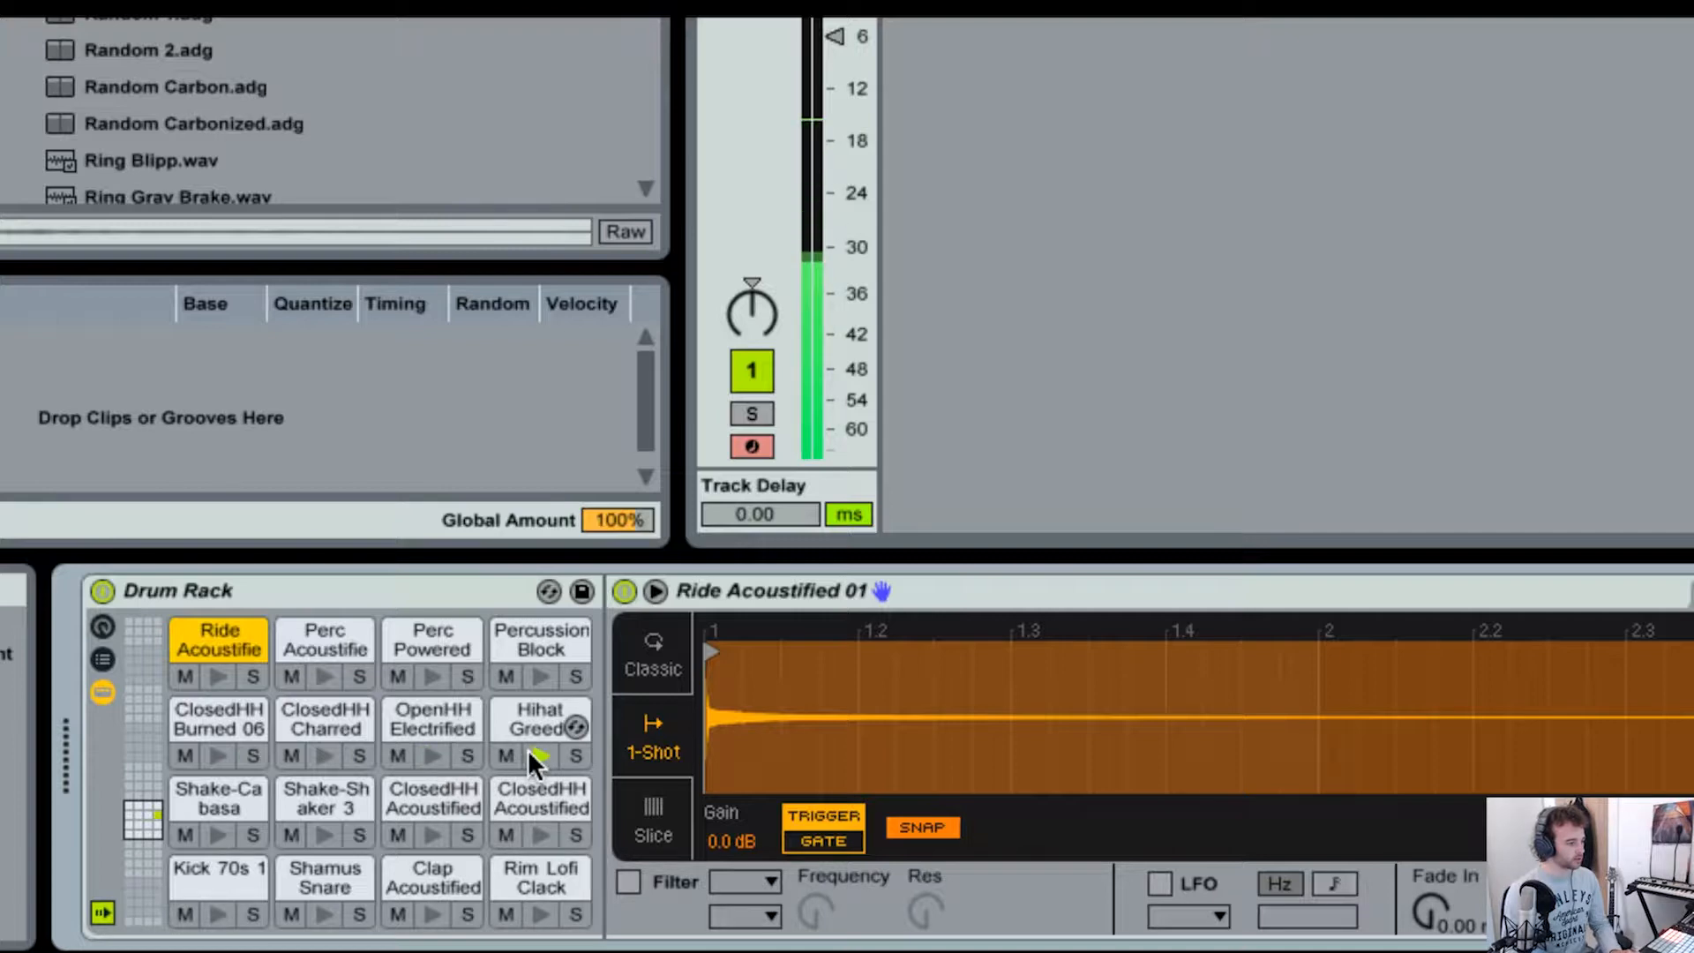
{"action": "left_click", "coordinate": [210, 670]}
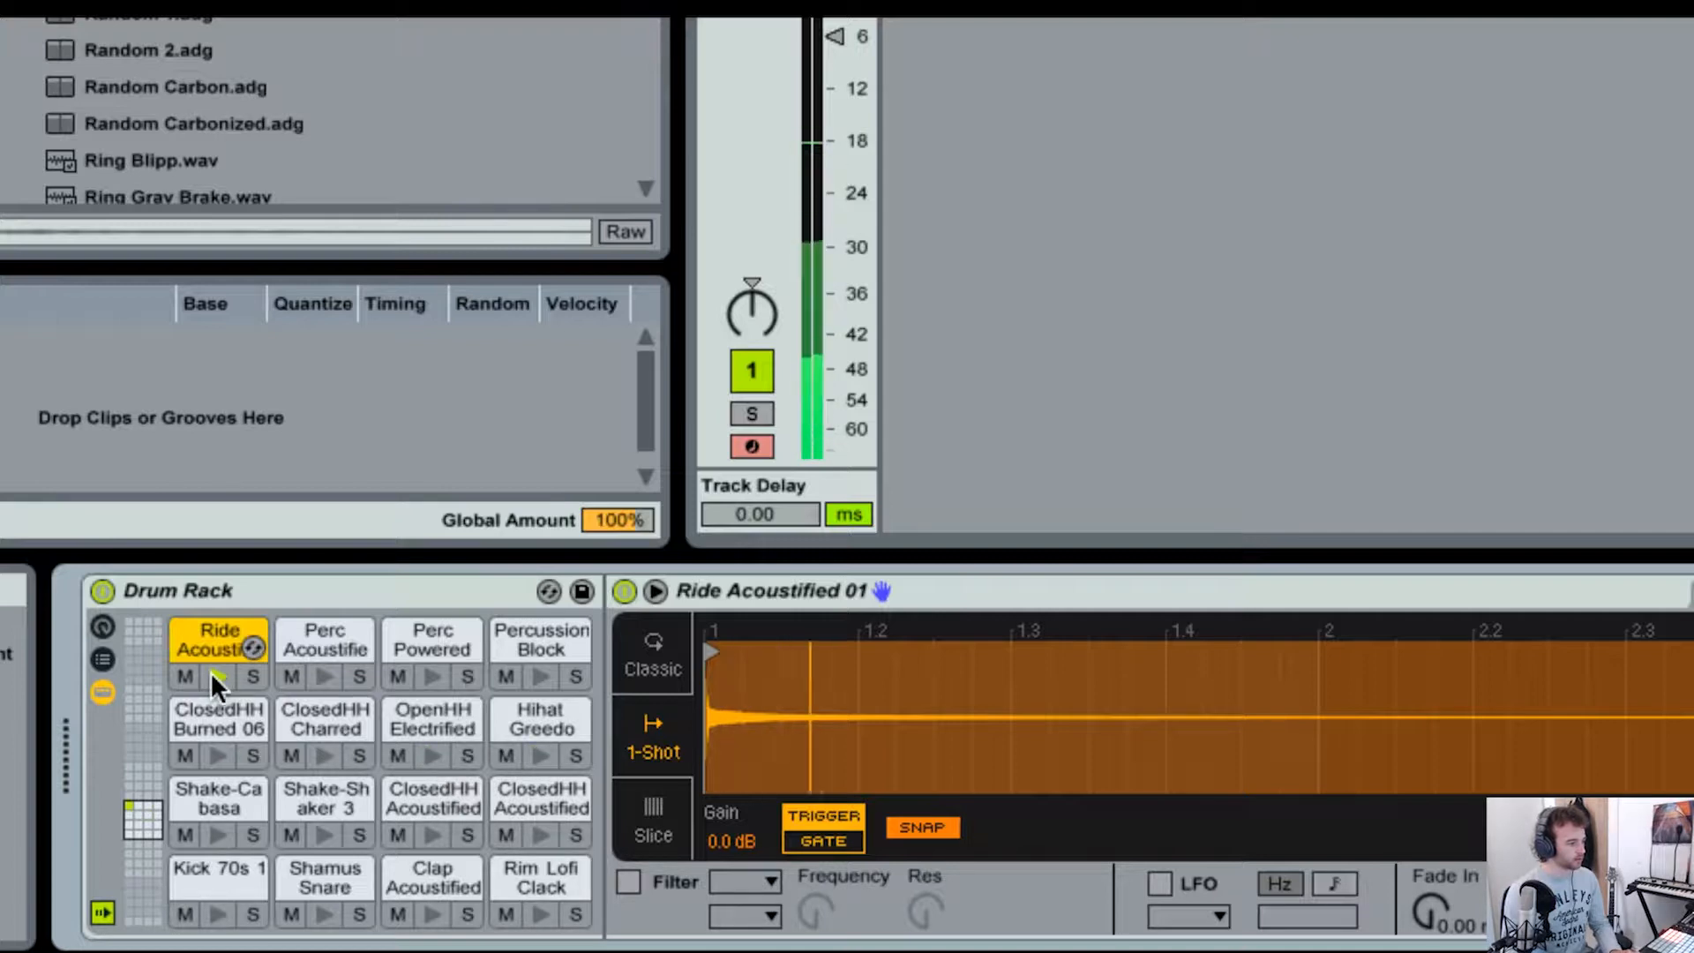
{"action": "left_click", "coordinate": [326, 676]}
{"action": "left_click", "coordinate": [432, 676]}
{"action": "left_click", "coordinate": [525, 675]}
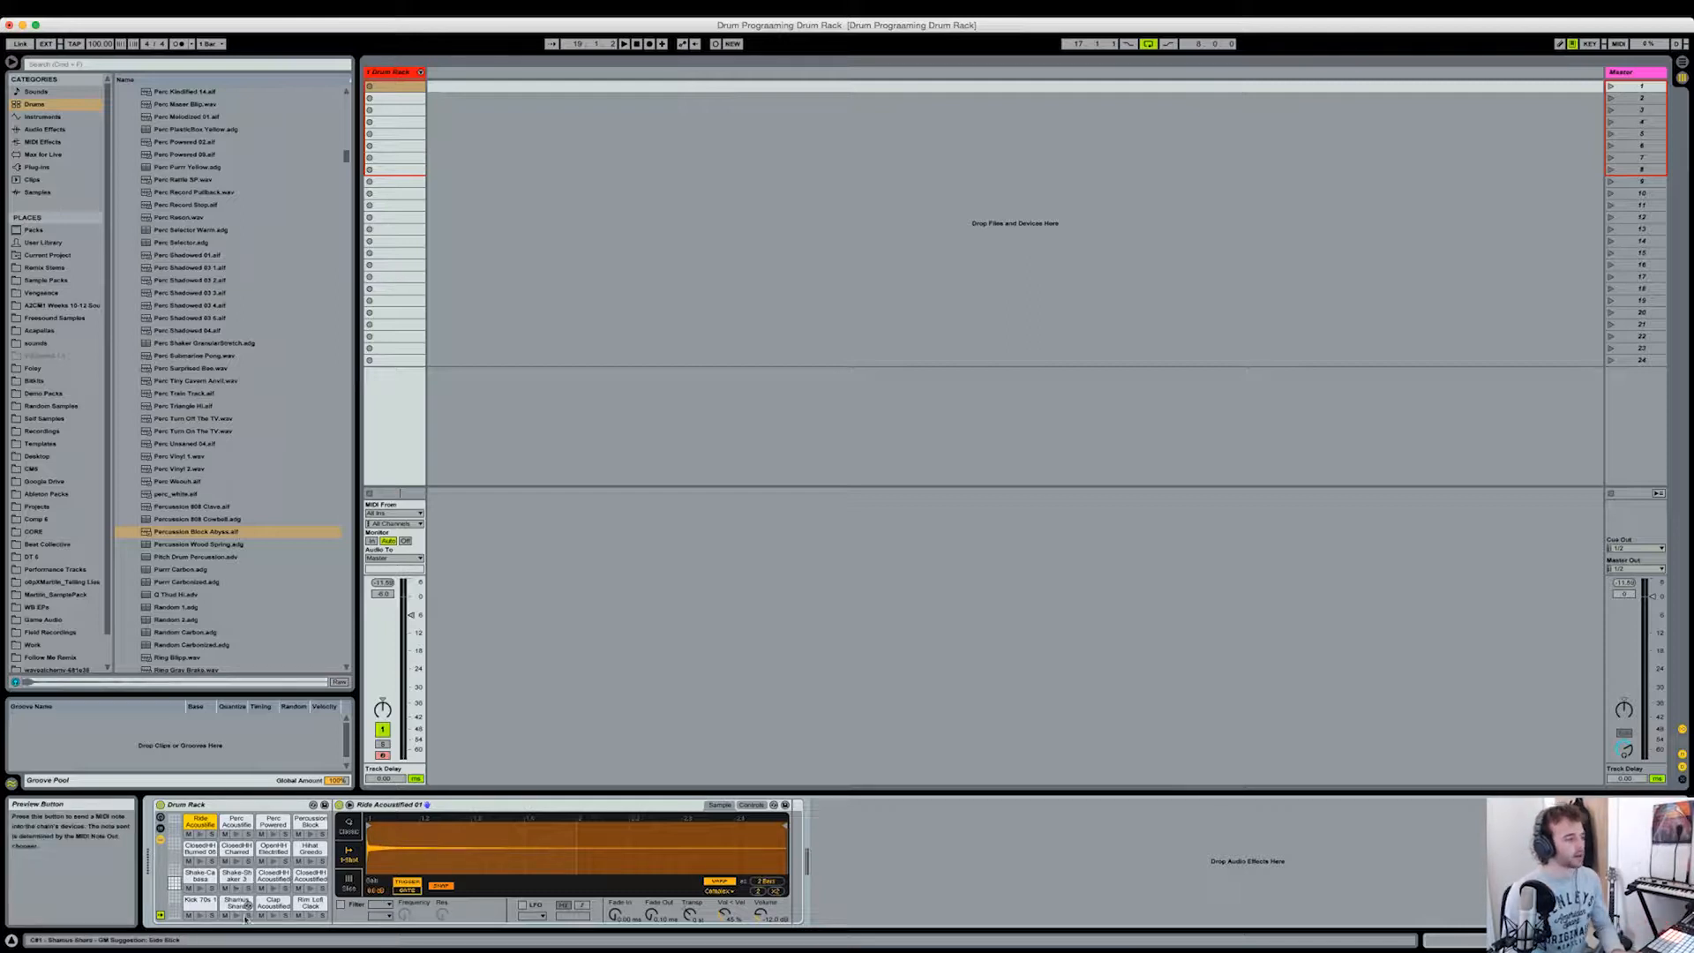
Step: Clear the Percussion Block pad and load the Percussion Block Abyss sample from the browser back onto it
{"action": "left_click", "coordinate": [311, 823]}
{"action": "key", "text": "Delete"}
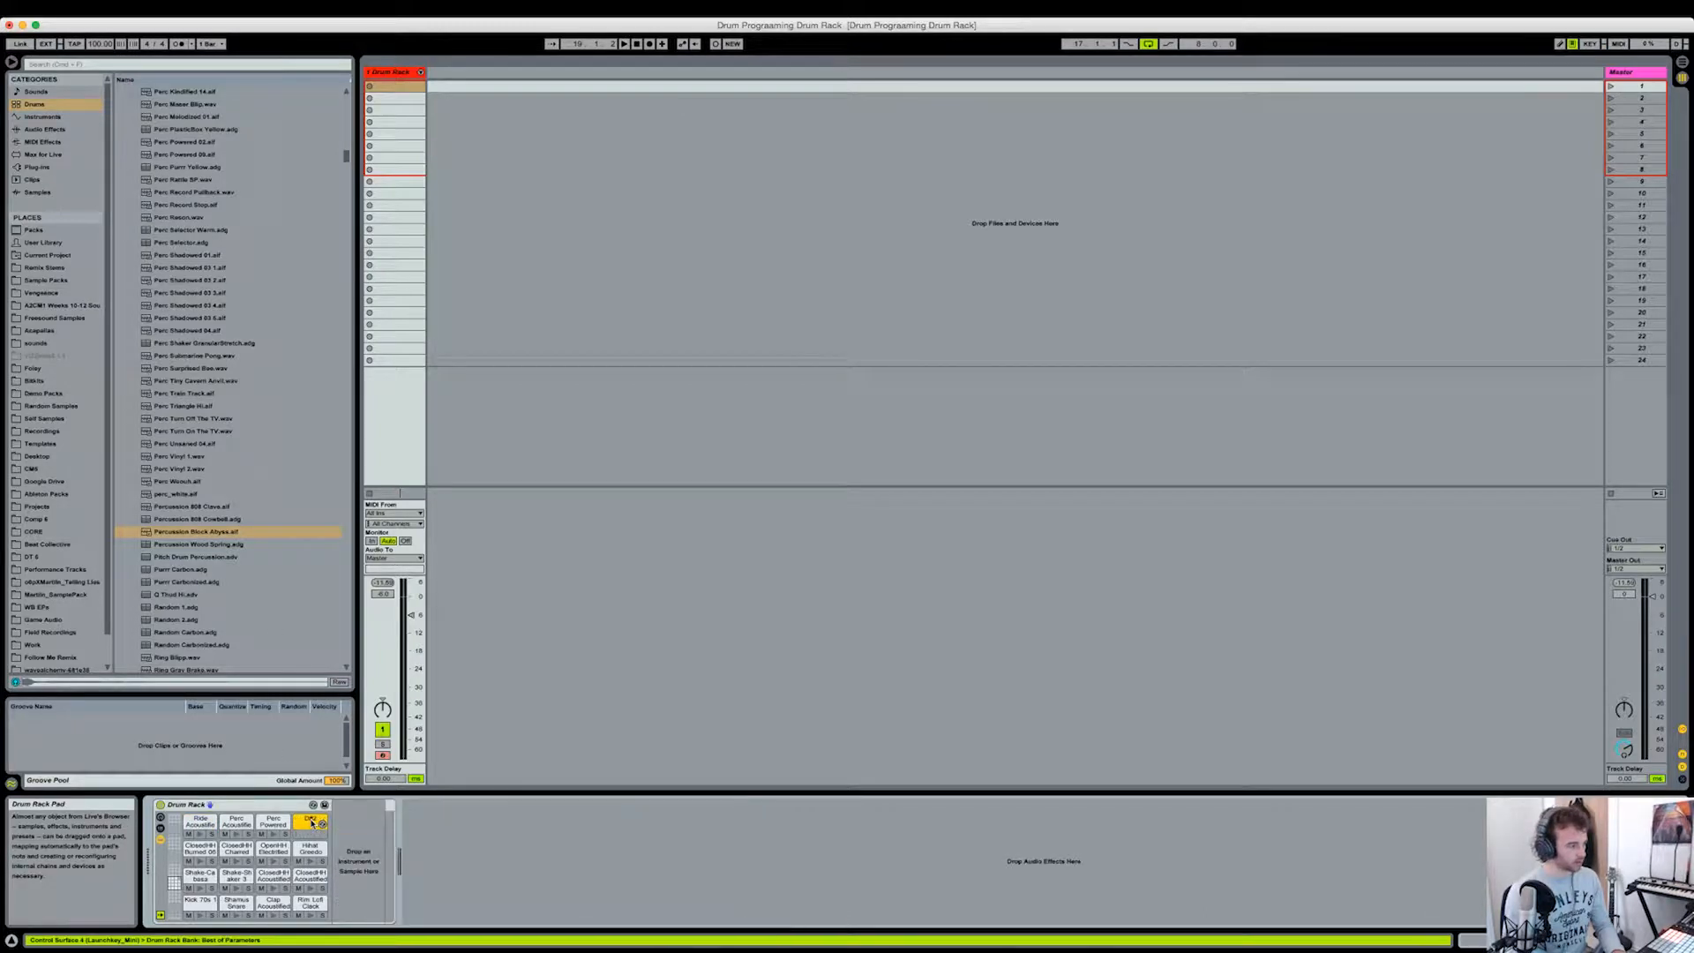
{"action": "left_click_drag", "start_coordinate": [199, 532], "coordinate": [315, 831]}
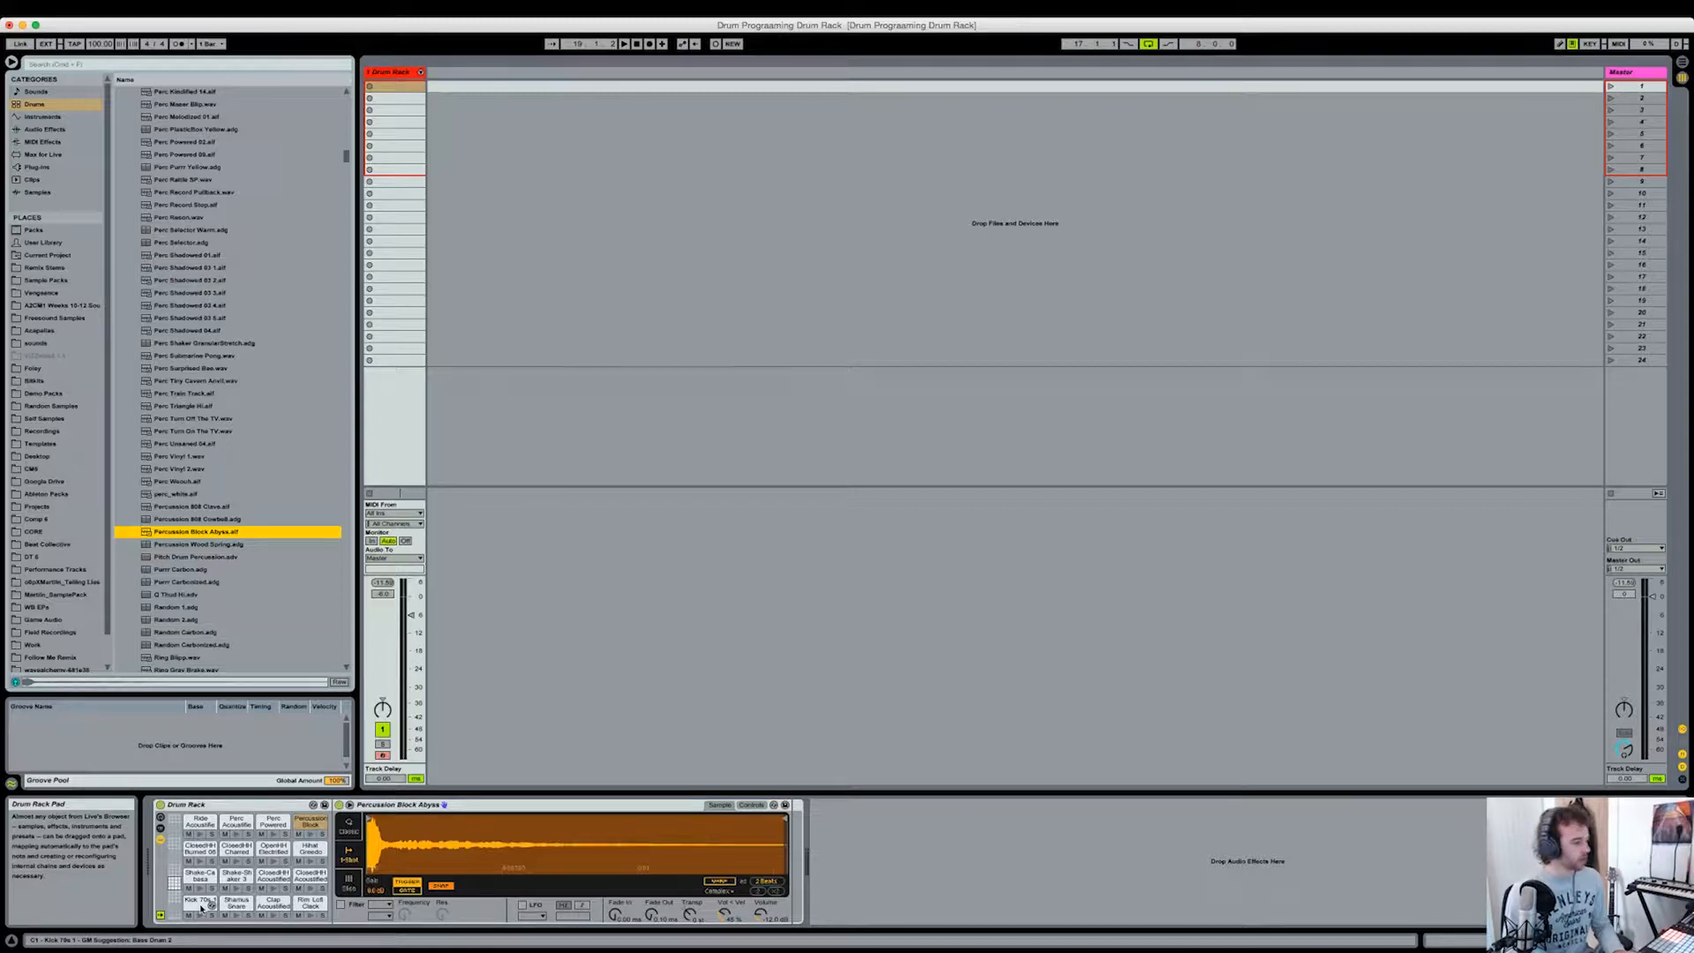
Step: Copy the Kick 70s 1 pad's volume-by-velocity amount to all its sibling pads
{"action": "left_click", "coordinate": [200, 902]}
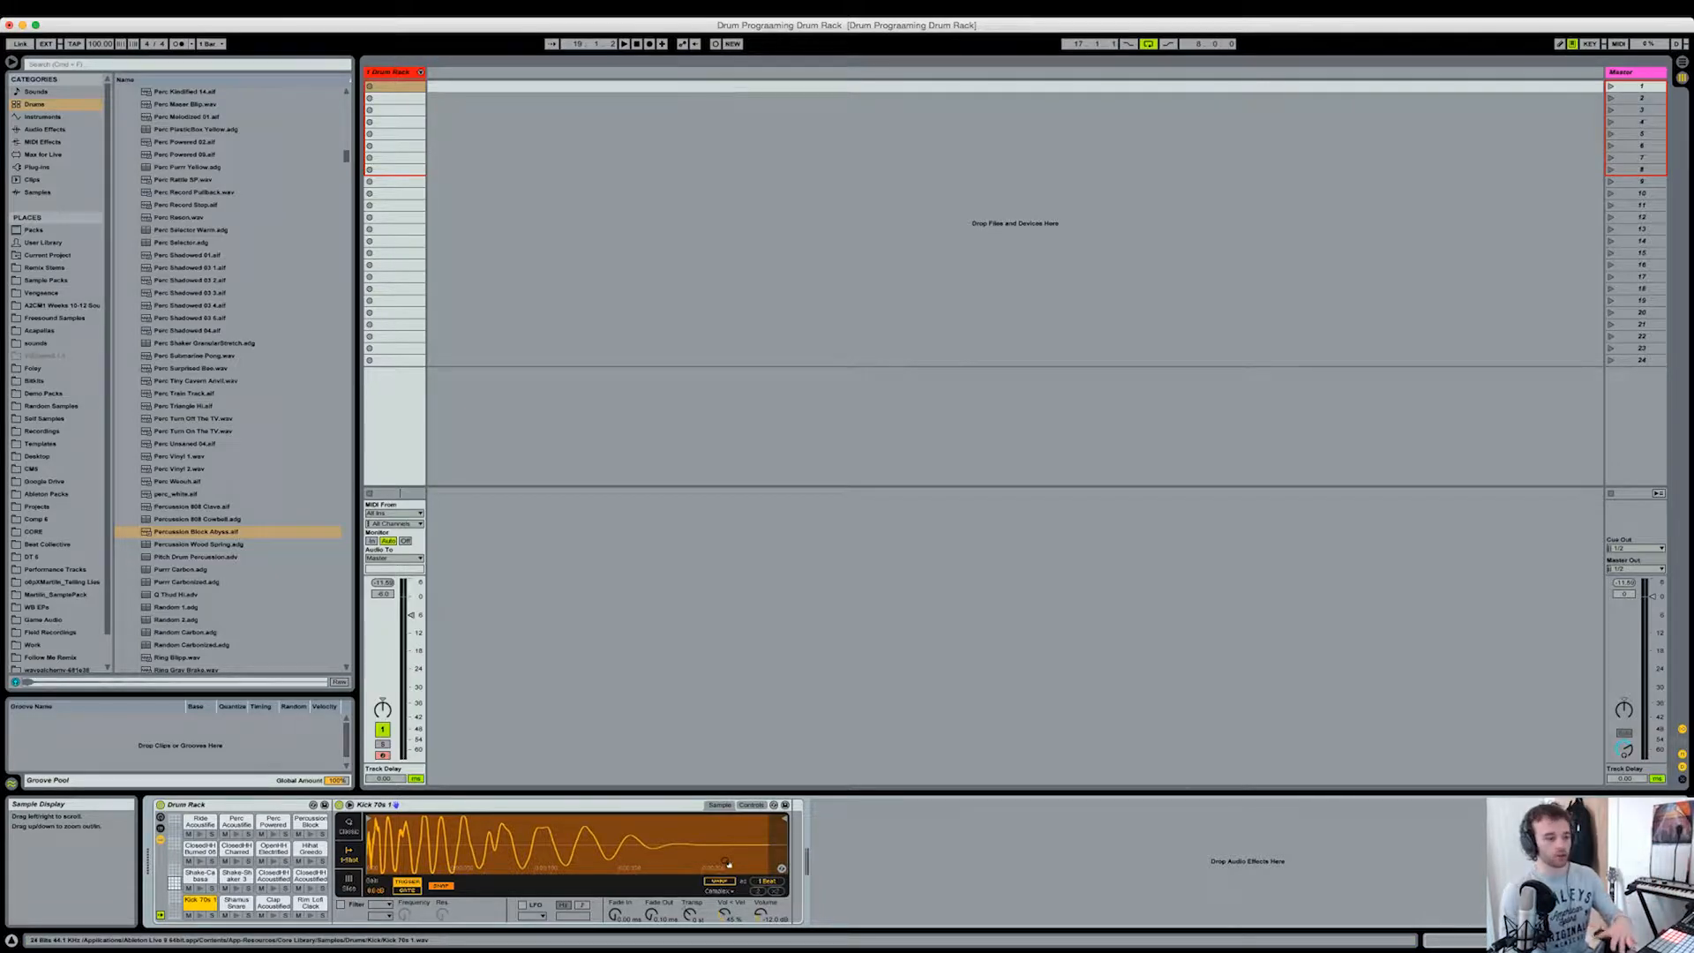
{"action": "left_click", "coordinate": [726, 918]}
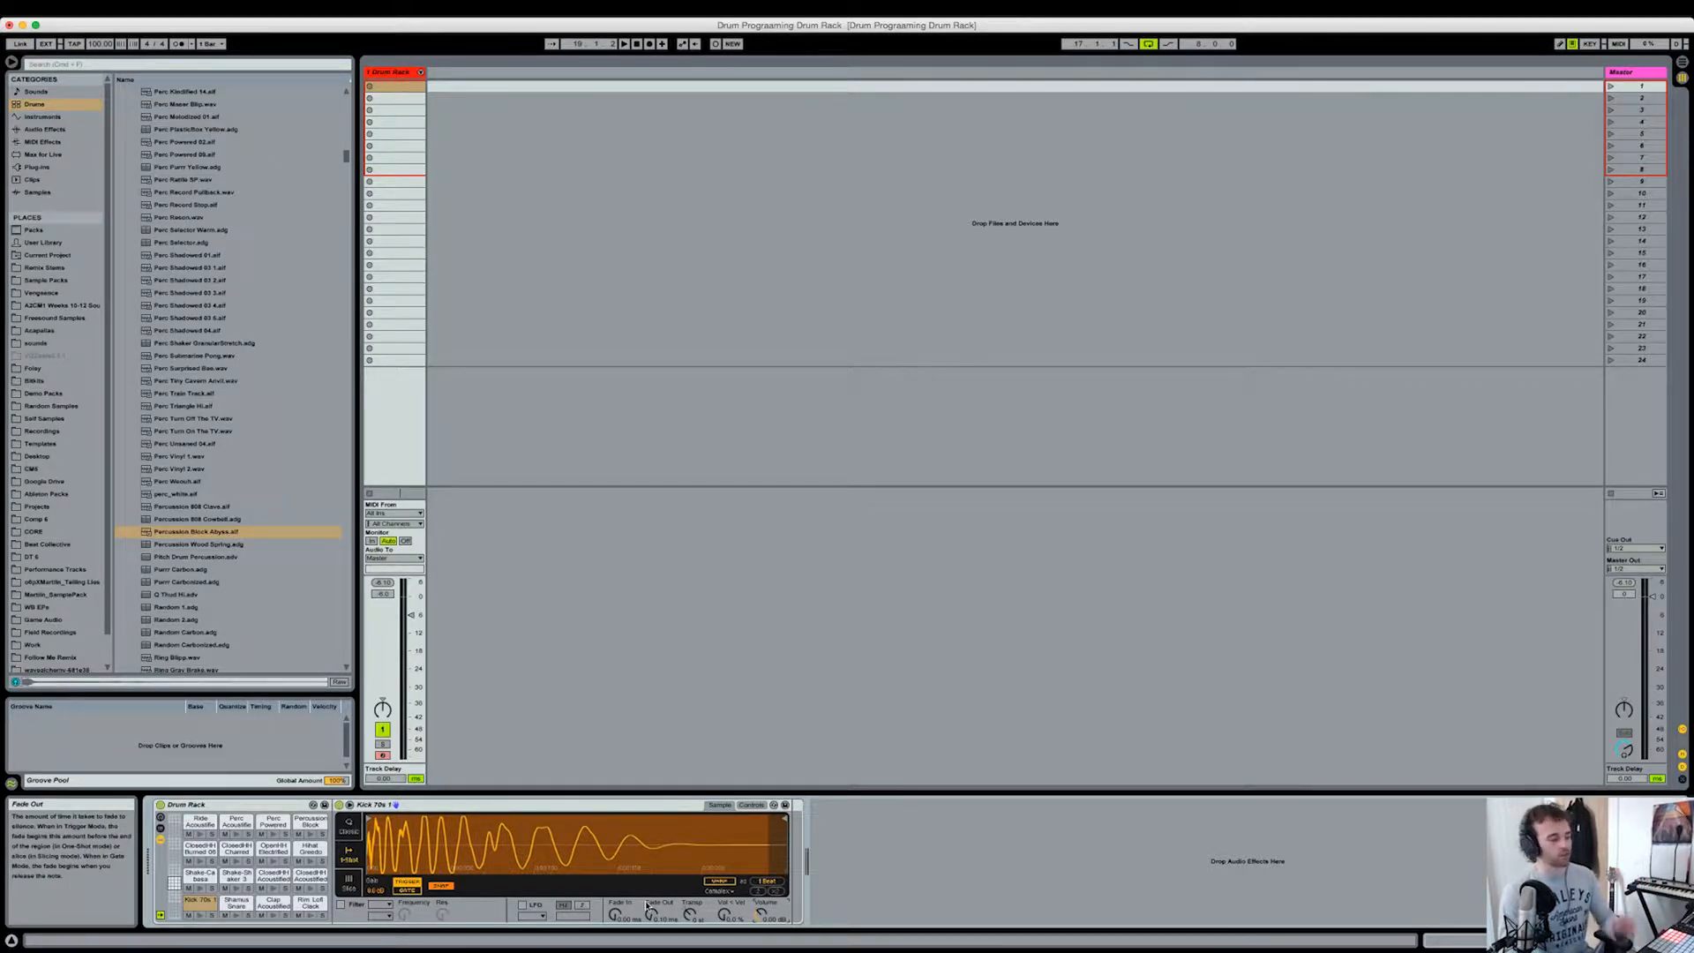
{"action": "right_click", "coordinate": [725, 916]}
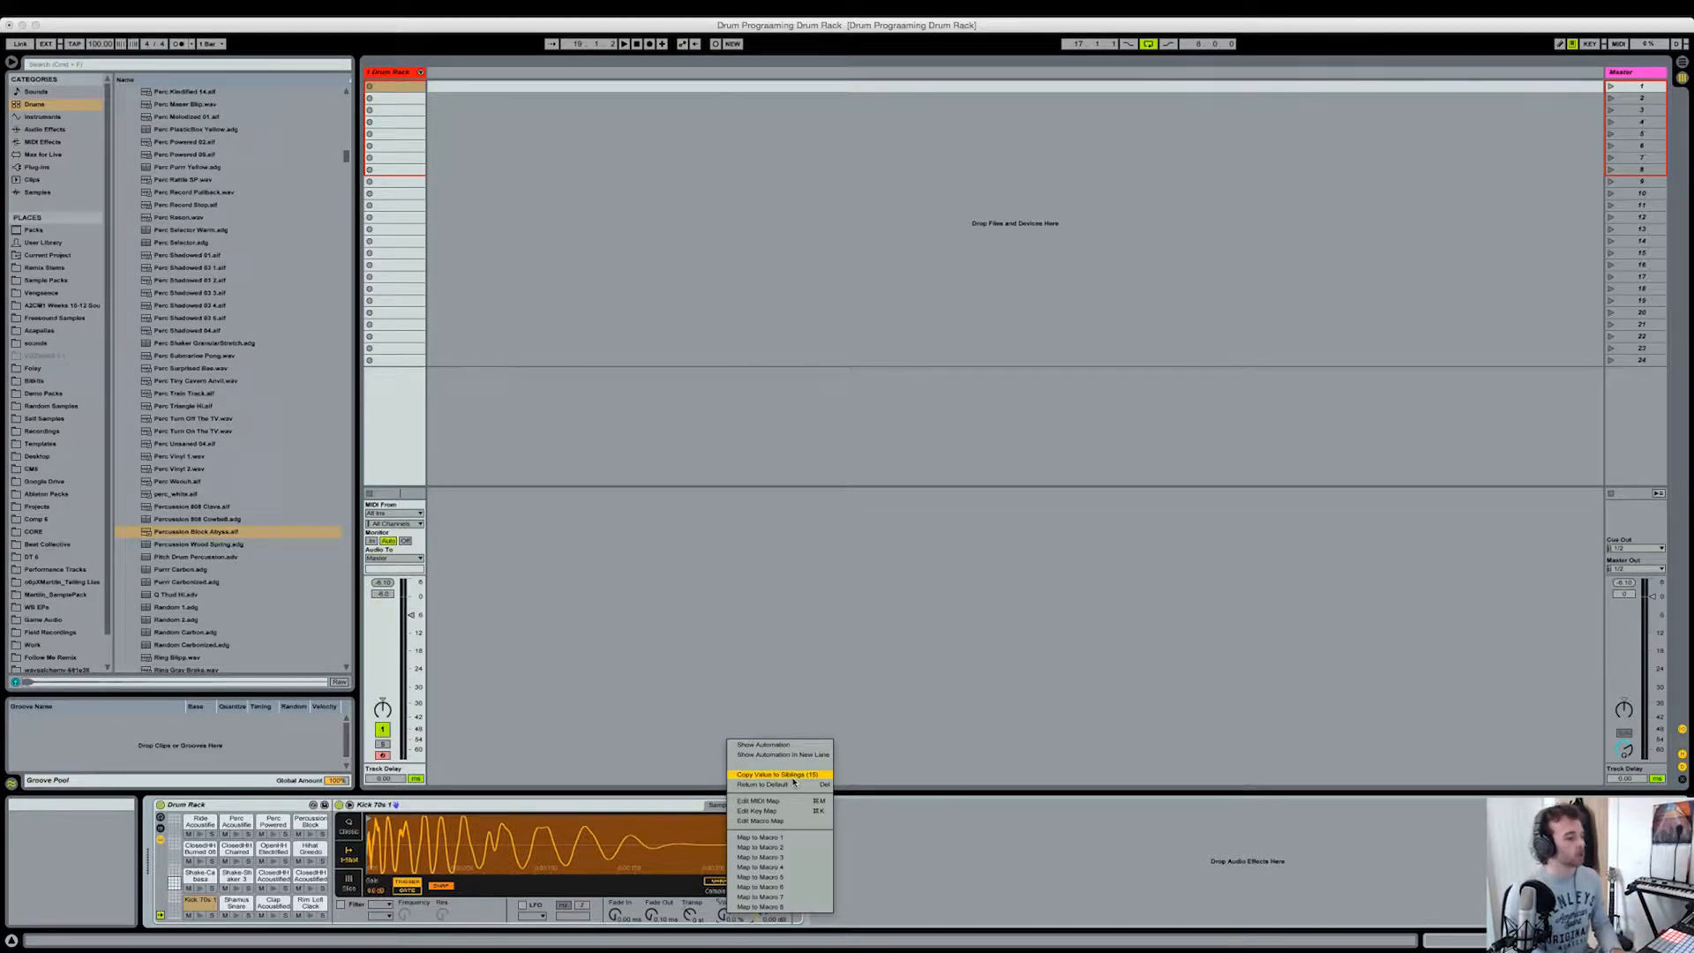
{"action": "left_click", "coordinate": [236, 897]}
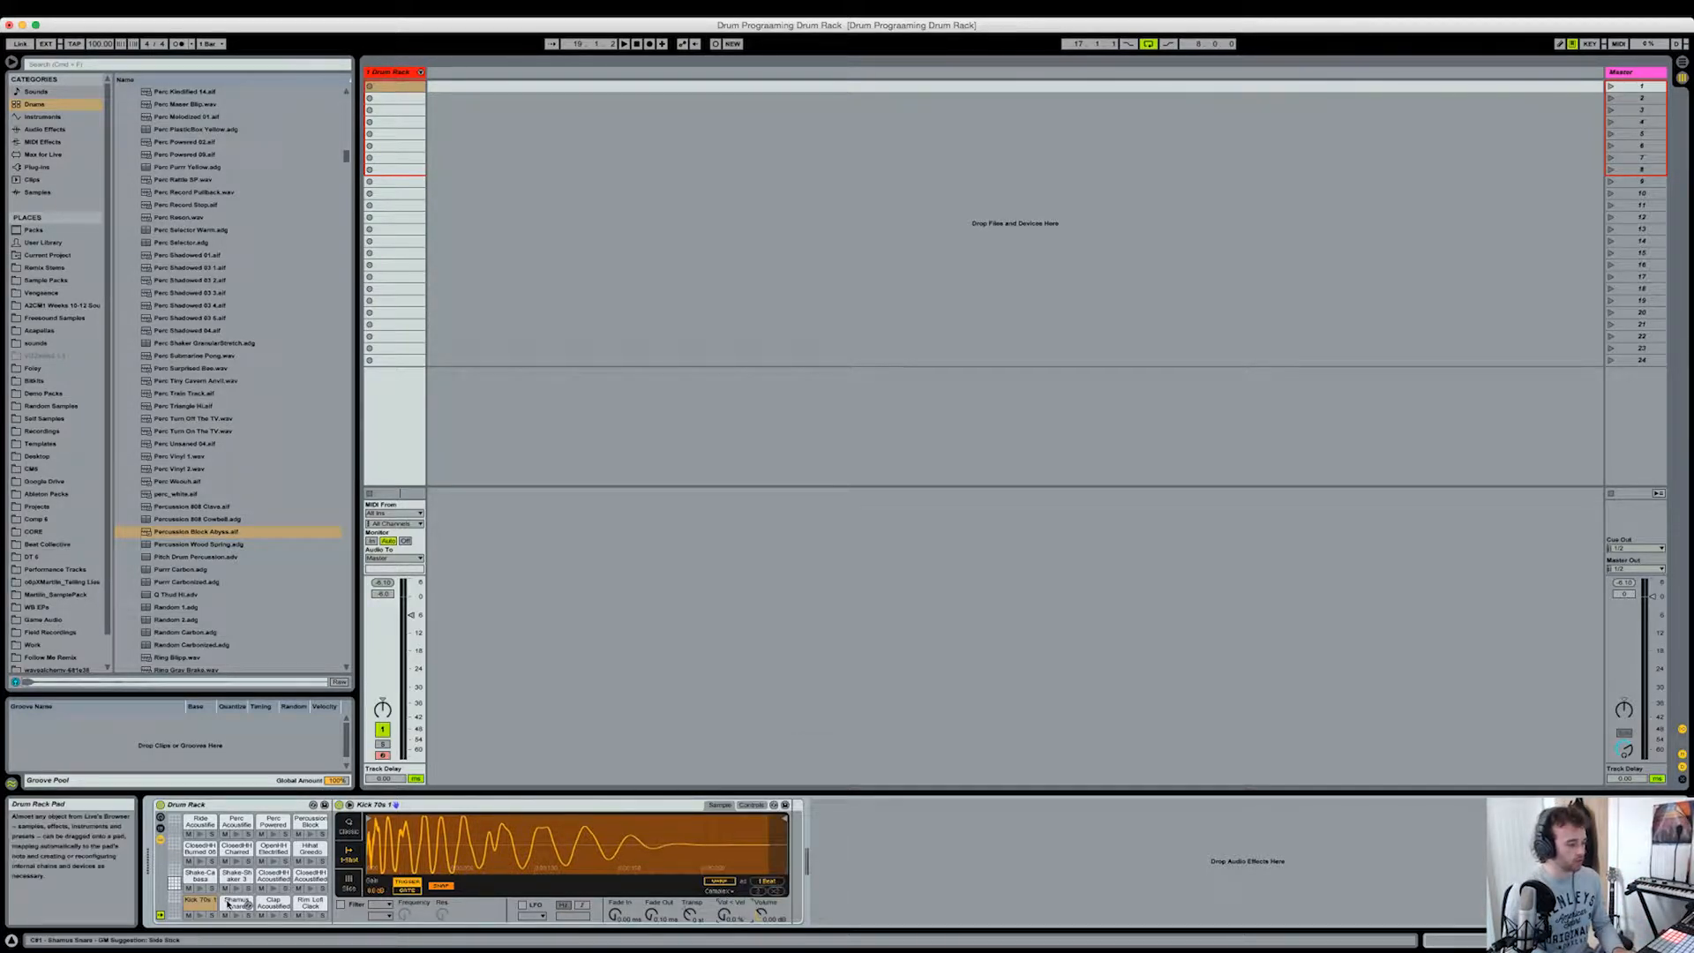
{"action": "left_click", "coordinate": [237, 897]}
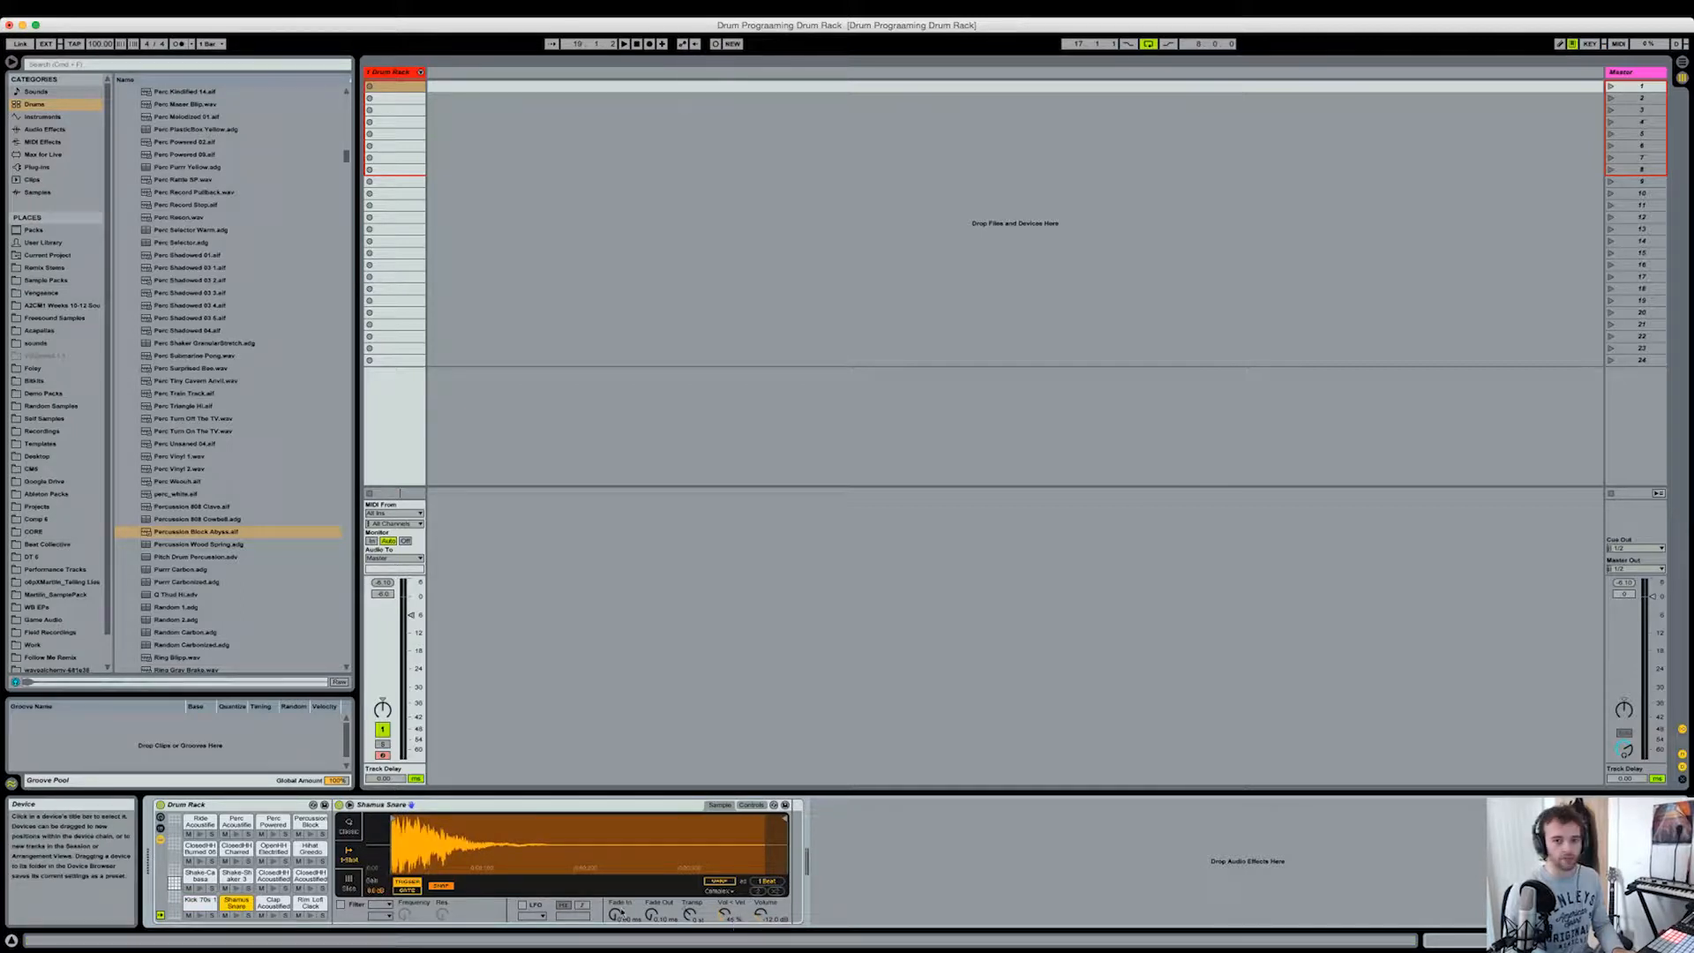
{"action": "right_click", "coordinate": [726, 917]}
{"action": "left_click", "coordinate": [778, 779]}
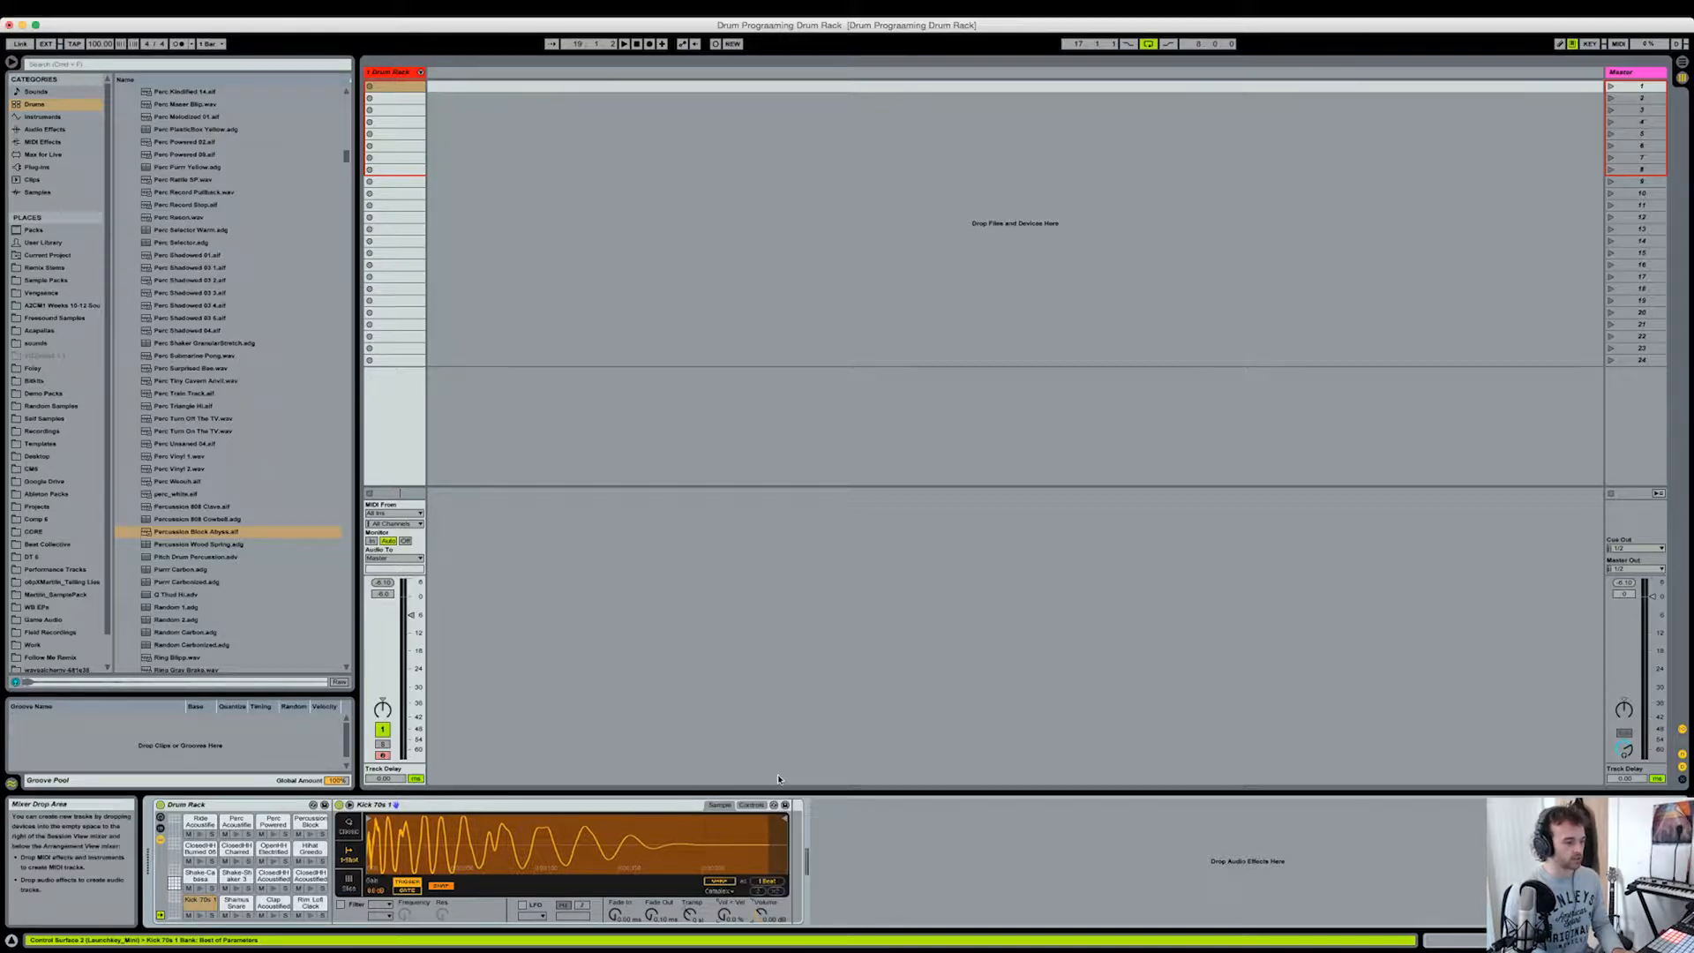
Step: Check the volume-by-velocity amount on the Rim Lofi Clack and several closed hi-hat pads
{"action": "left_click", "coordinate": [253, 900]}
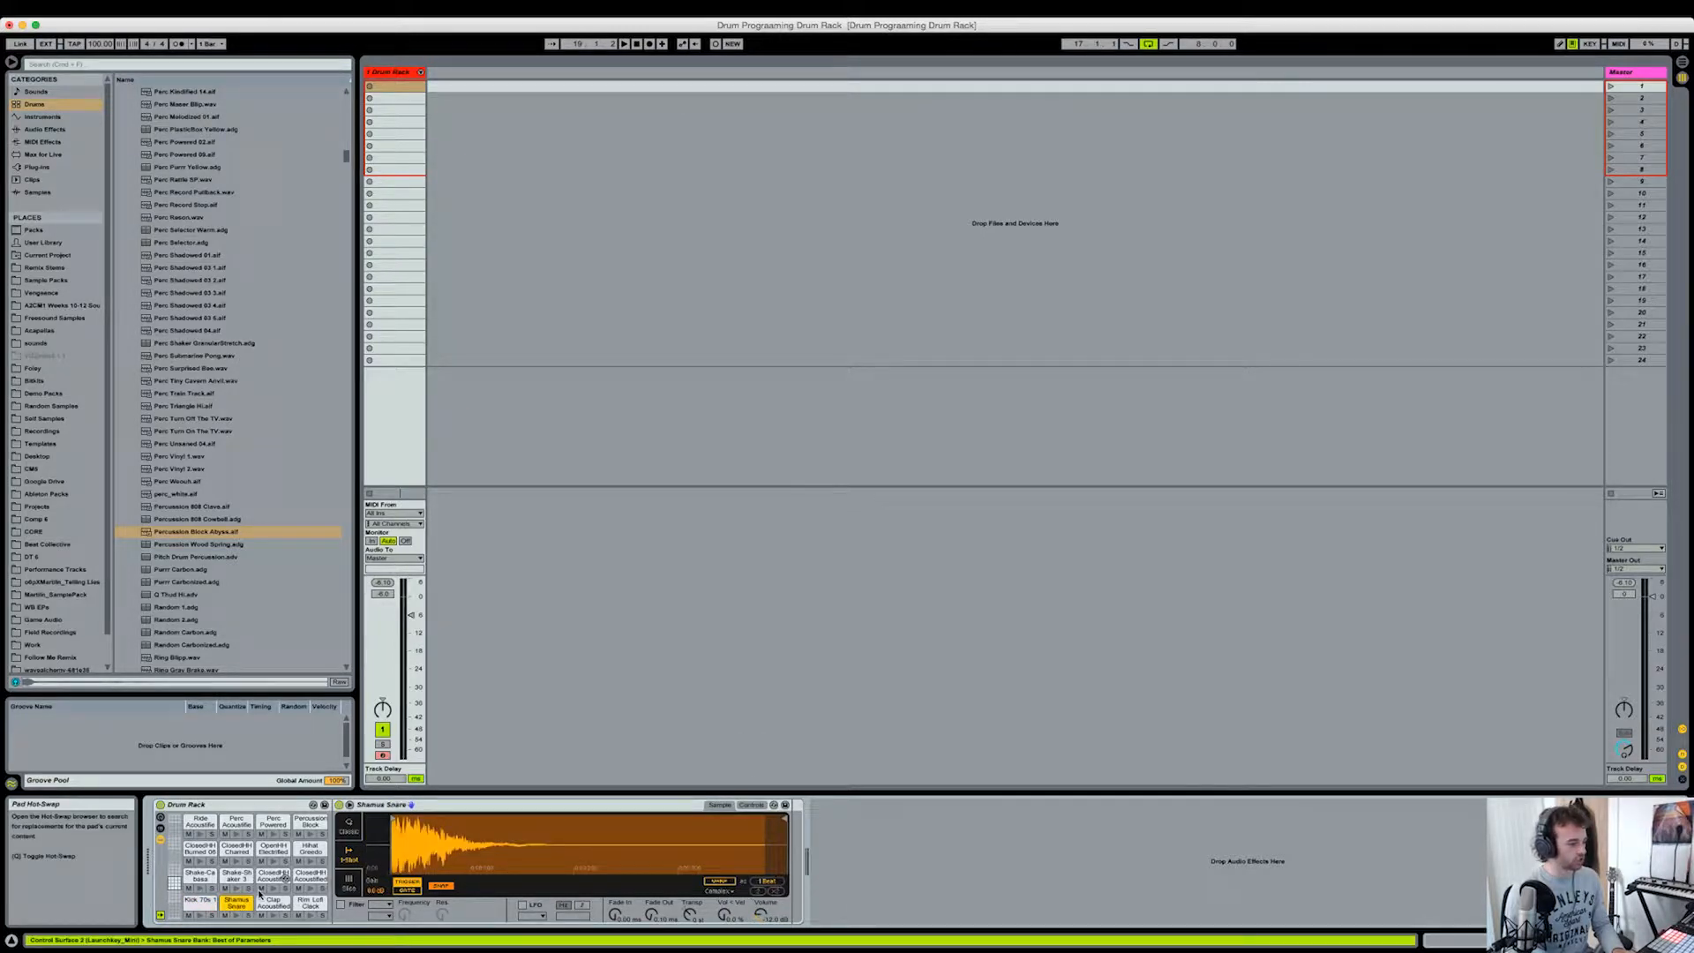
{"action": "left_click", "coordinate": [308, 873]}
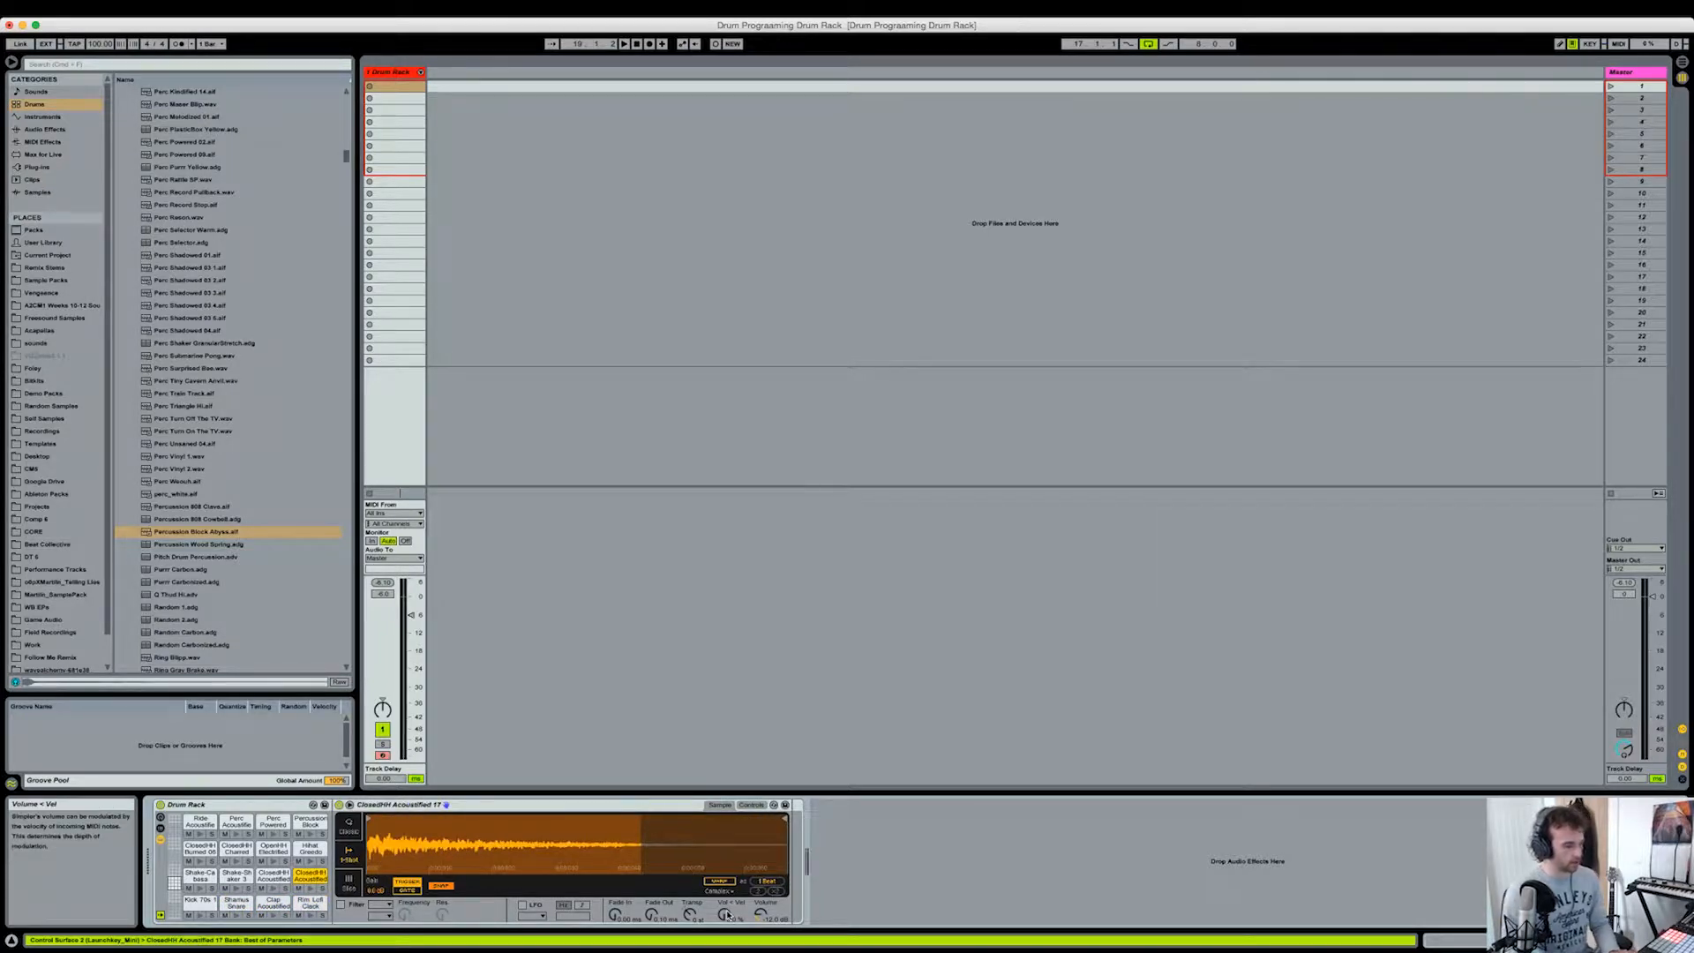
{"action": "left_click", "coordinate": [204, 847]}
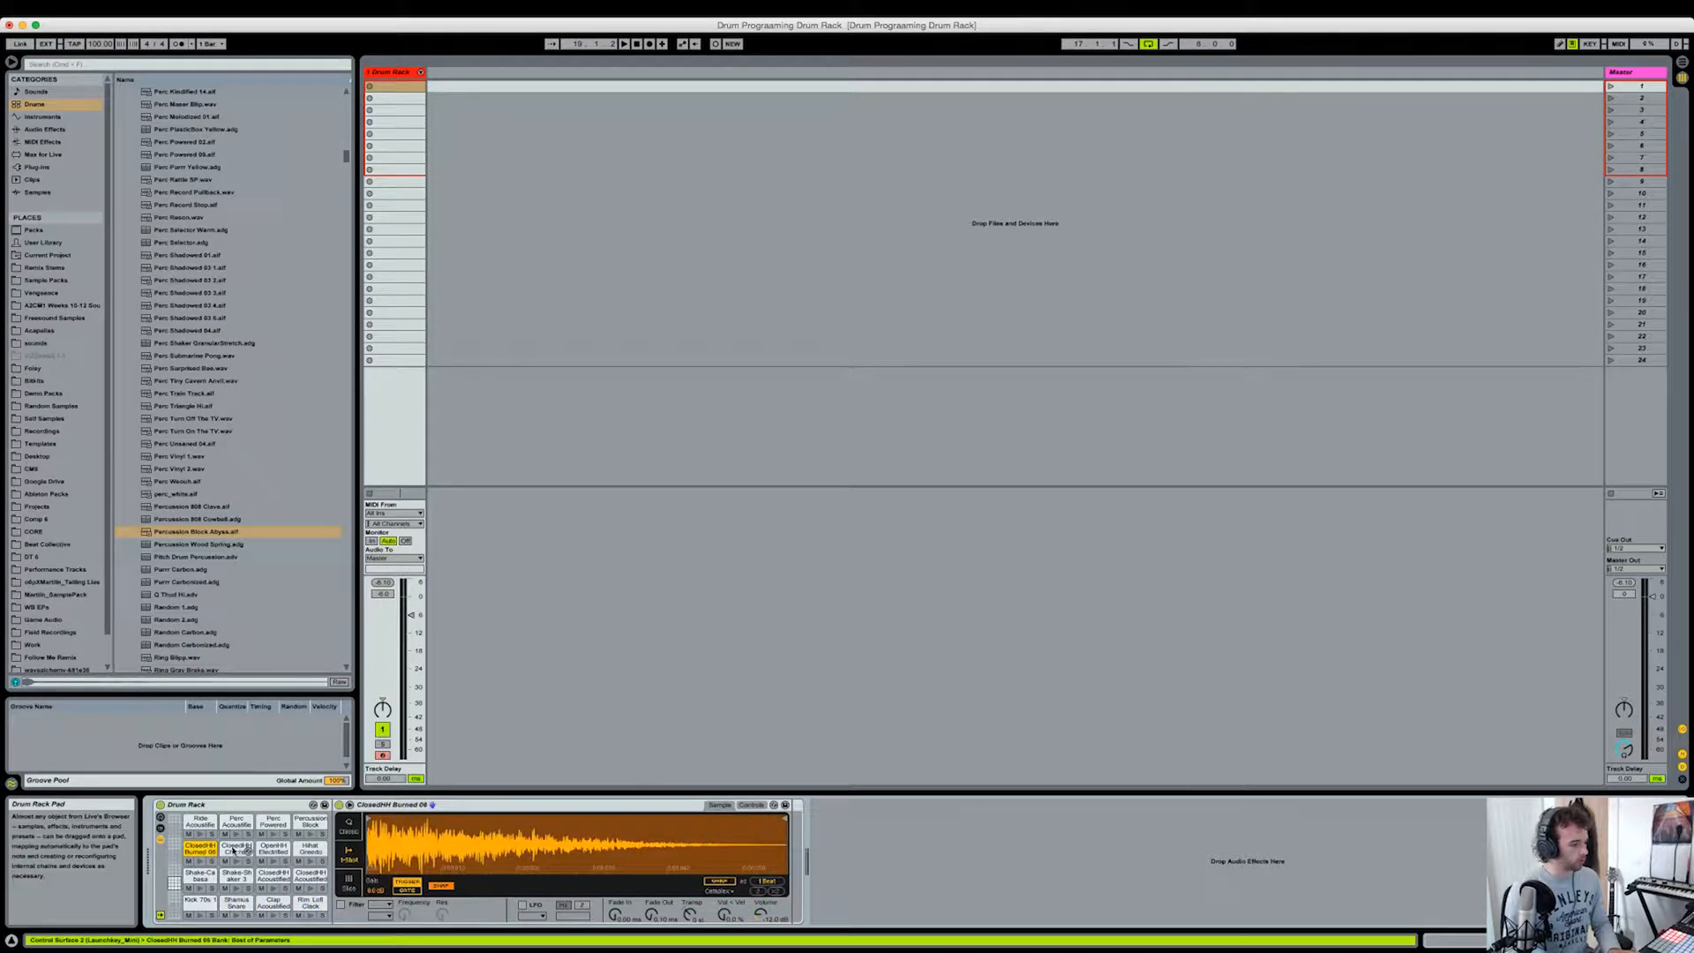
{"action": "left_click", "coordinate": [229, 849]}
Step: Copy the Kick 70s 1 pad's volume value to all its sibling pads
{"action": "left_click", "coordinate": [199, 902]}
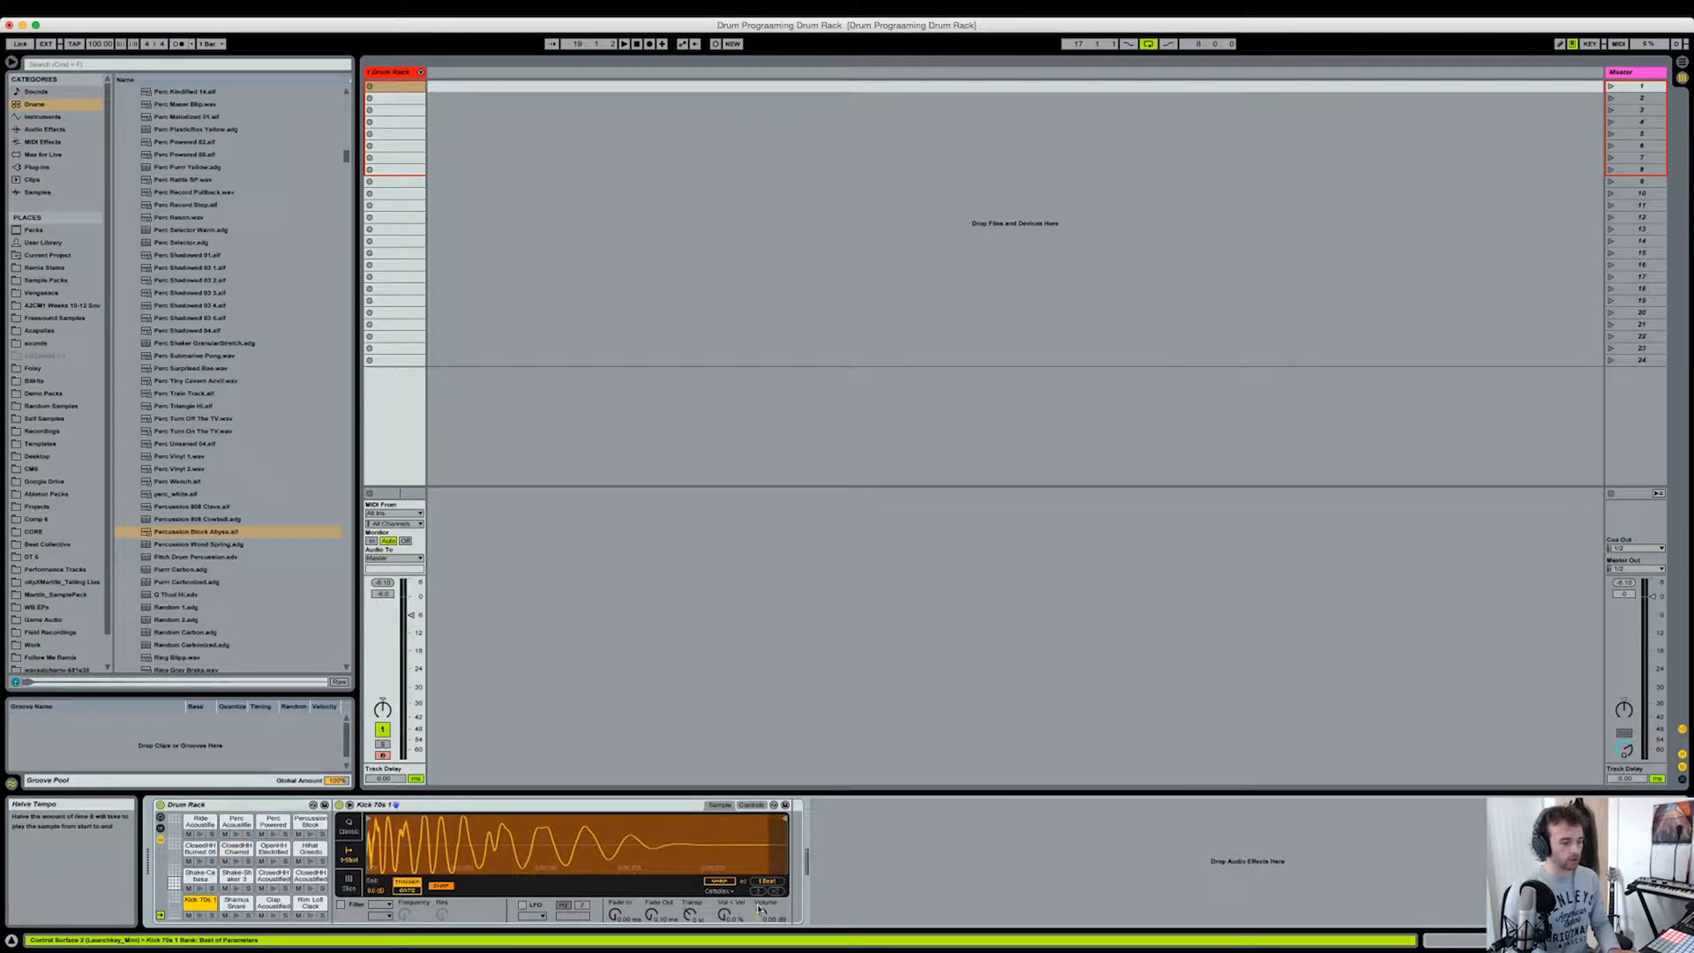
{"action": "right_click", "coordinate": [764, 915]}
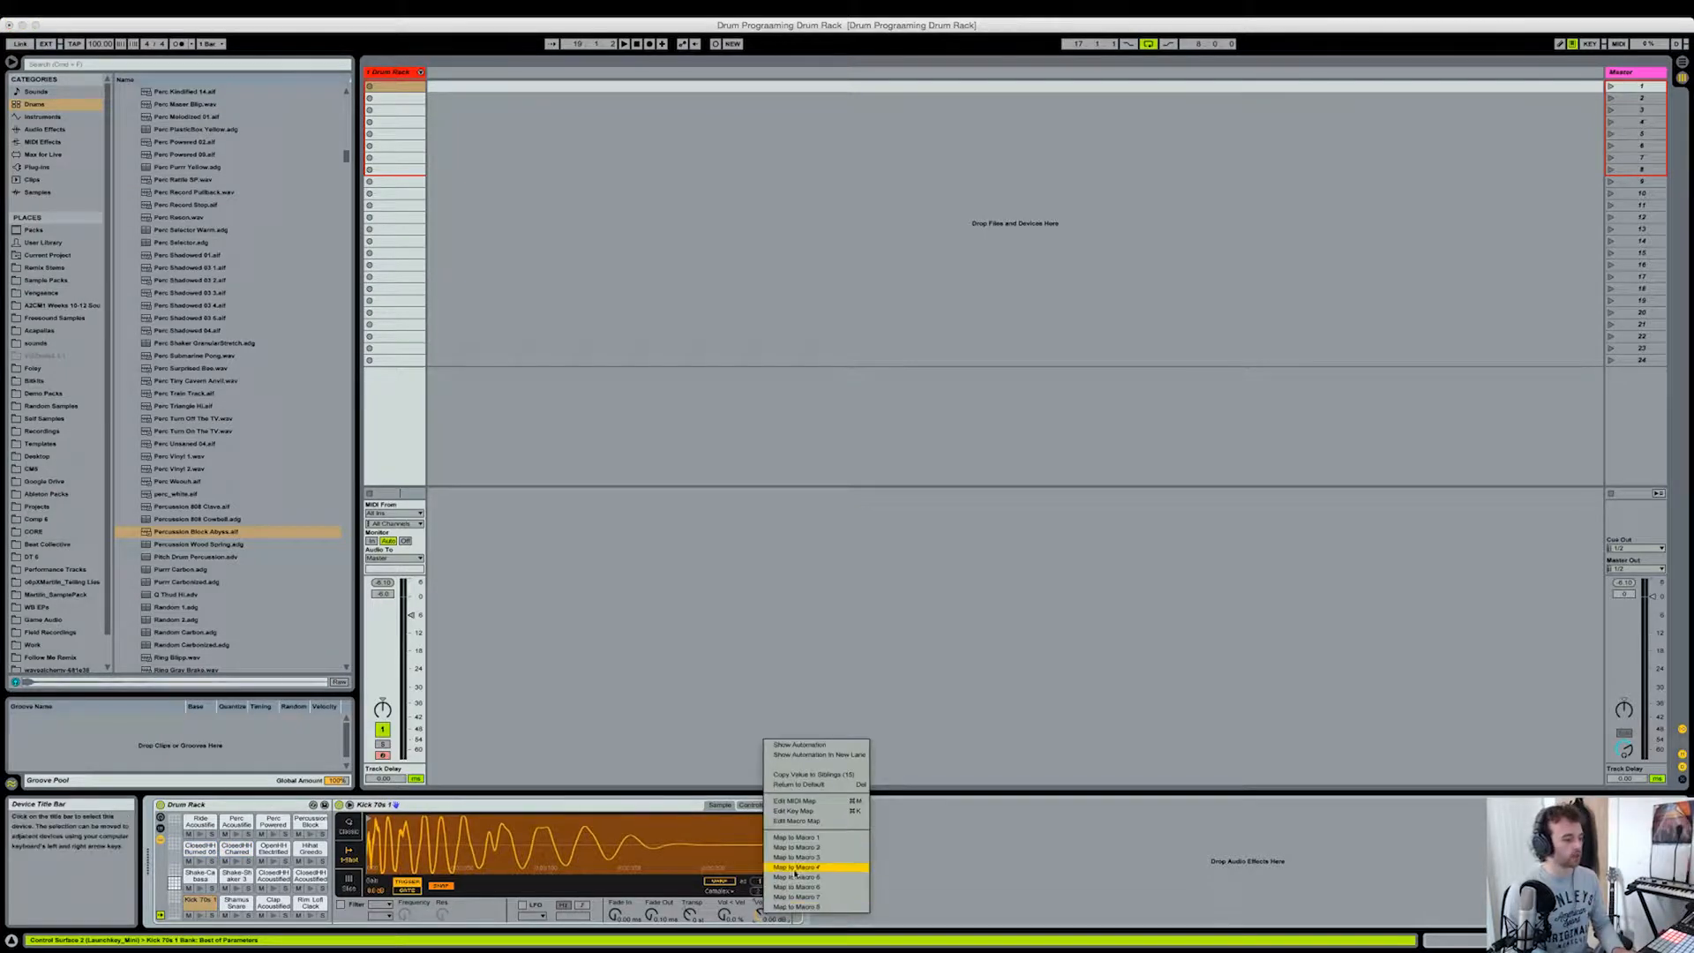
{"action": "left_click", "coordinate": [813, 778]}
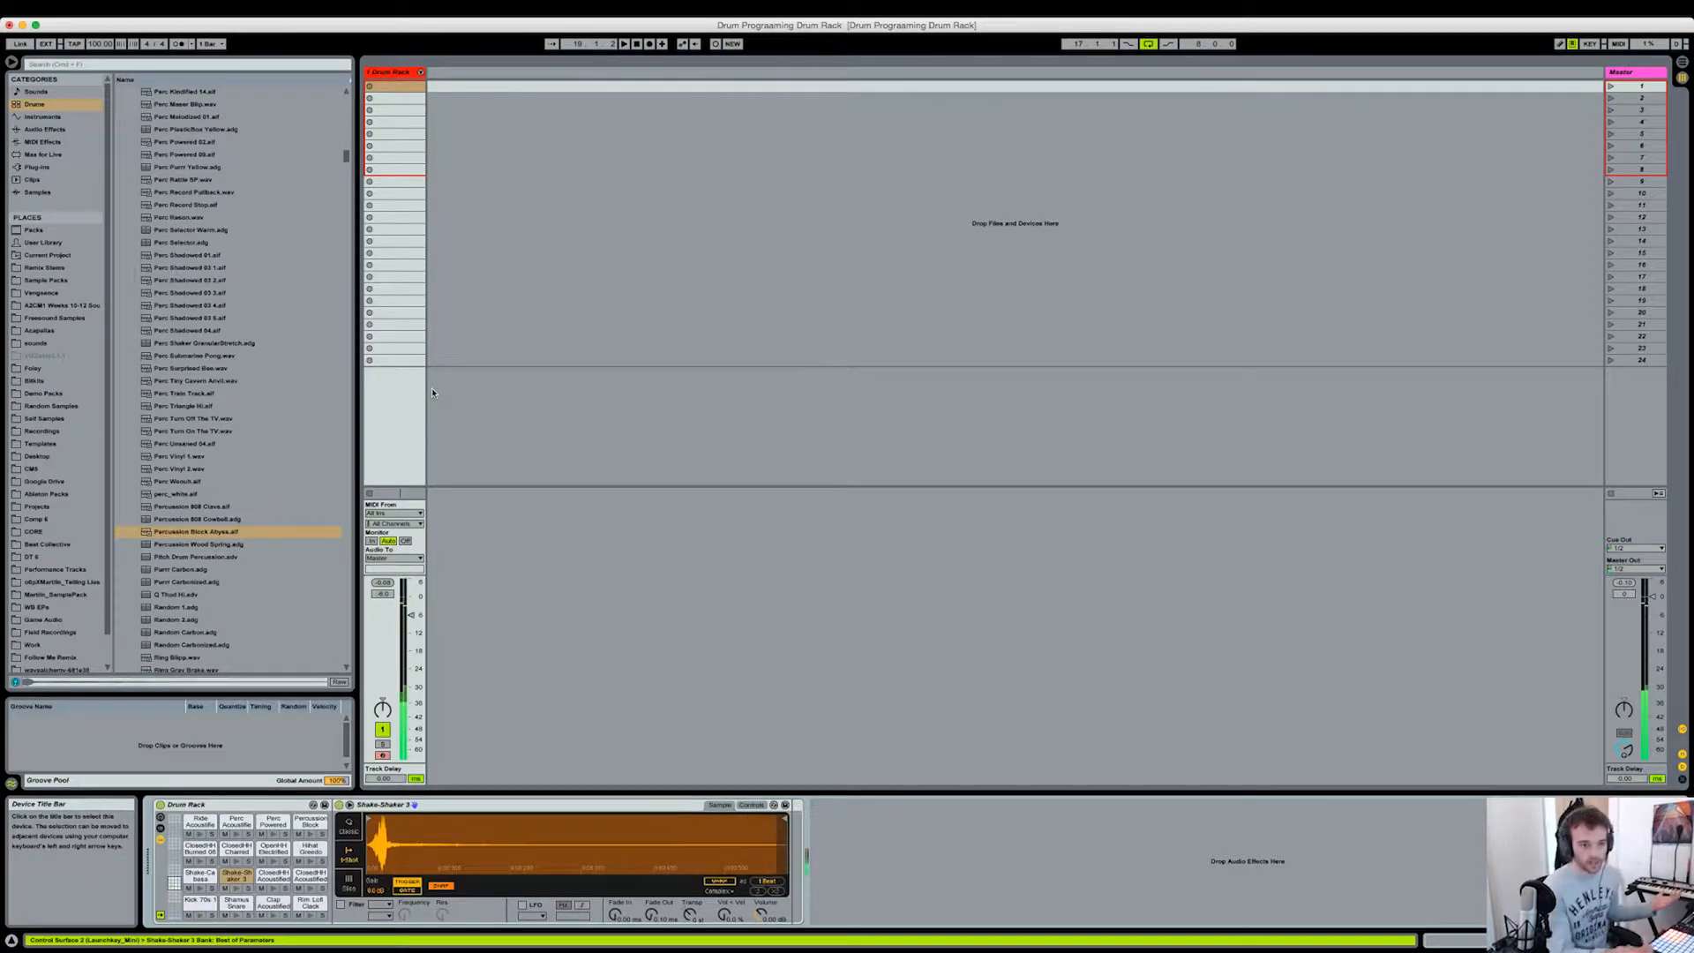
Step: Create a MIDI clip in the Drum Rack track's first slot, extend its loop to 4 bars and enlarge the note editor
{"action": "double_click", "coordinate": [394, 88]}
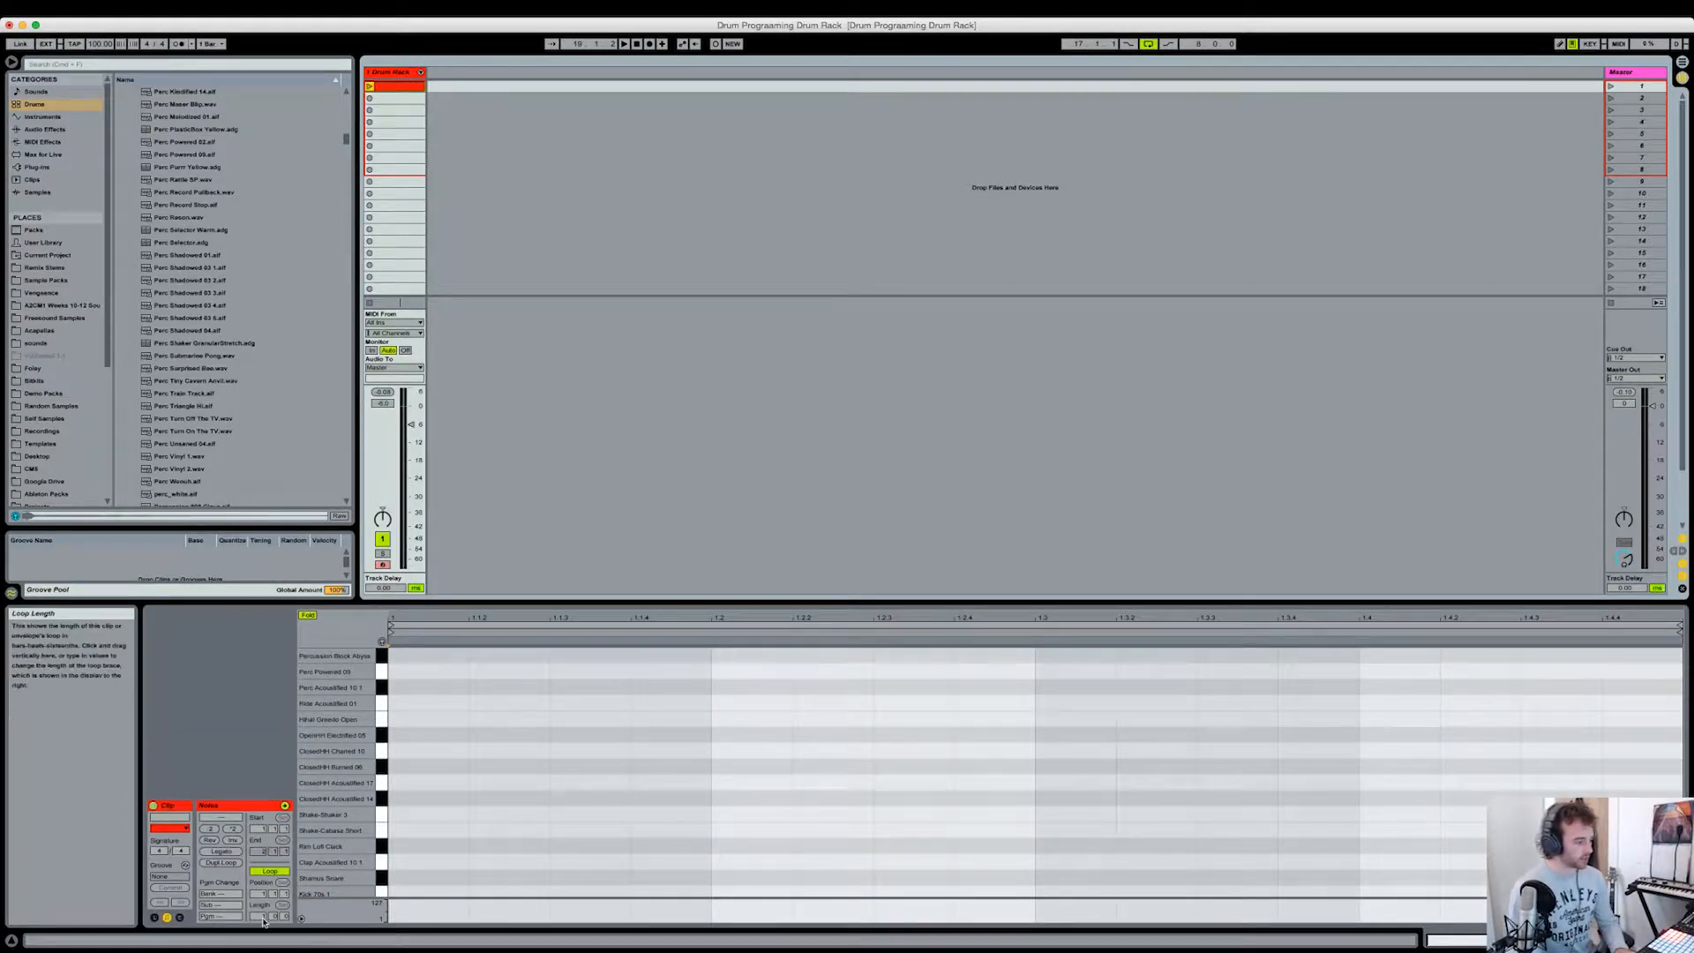
{"action": "left_click_drag", "start_coordinate": [260, 921], "coordinate": [271, 898]}
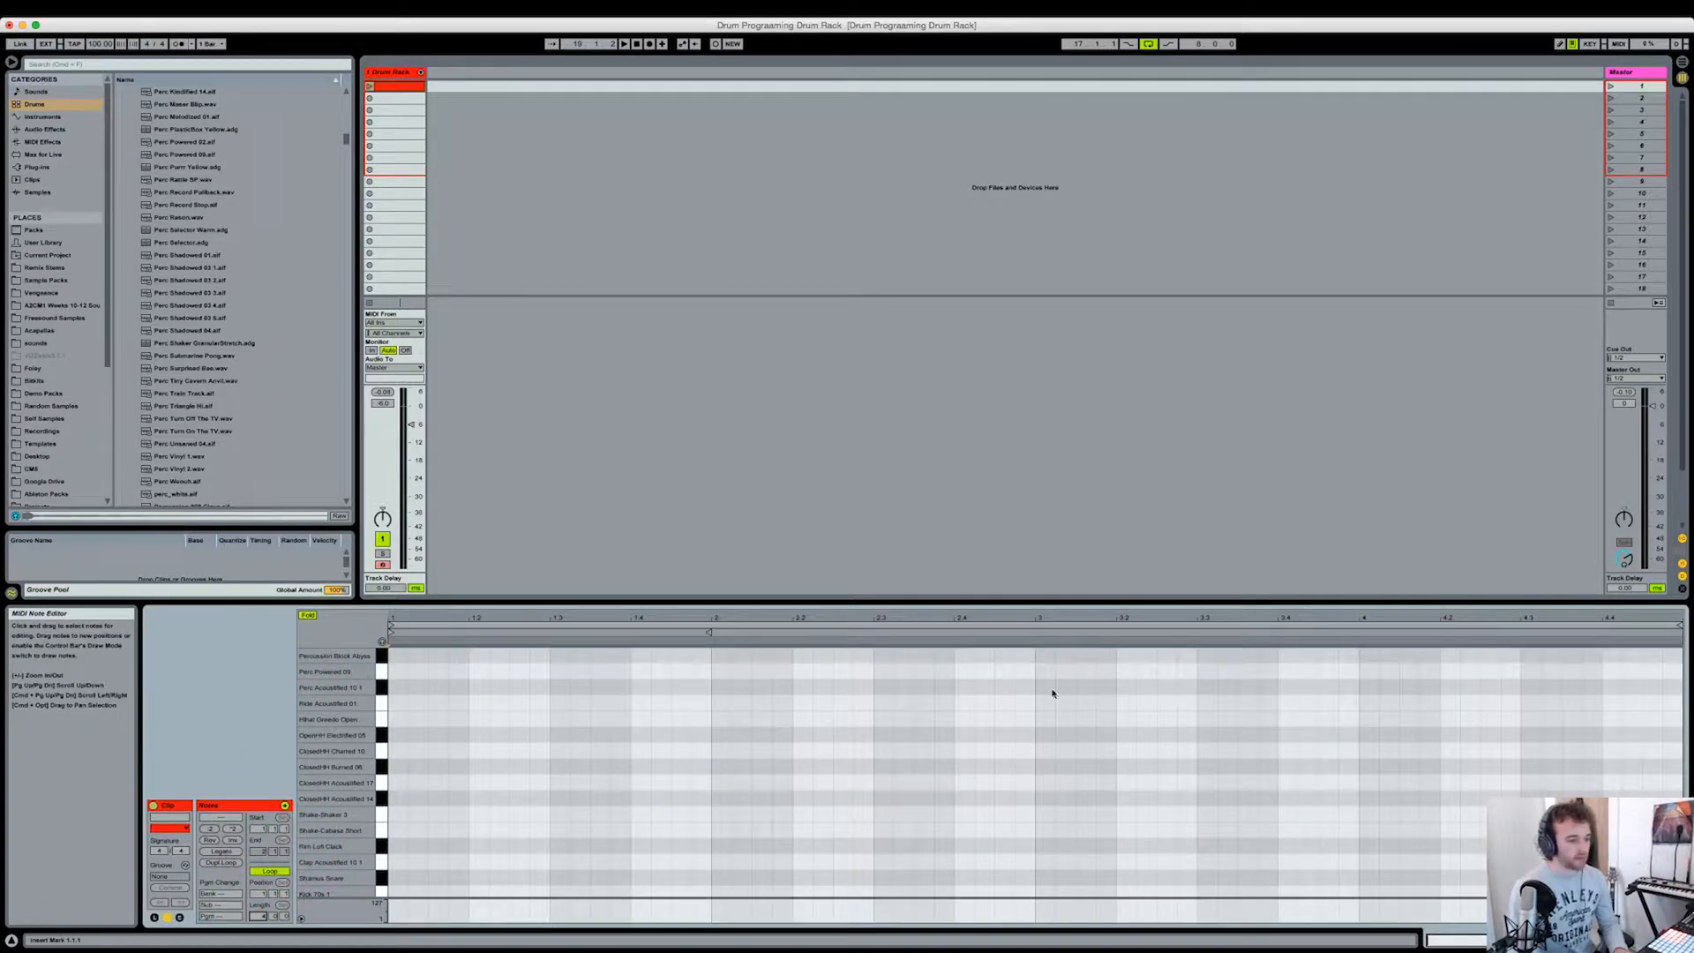
{"action": "left_click_drag", "start_coordinate": [1094, 603], "coordinate": [1091, 427]}
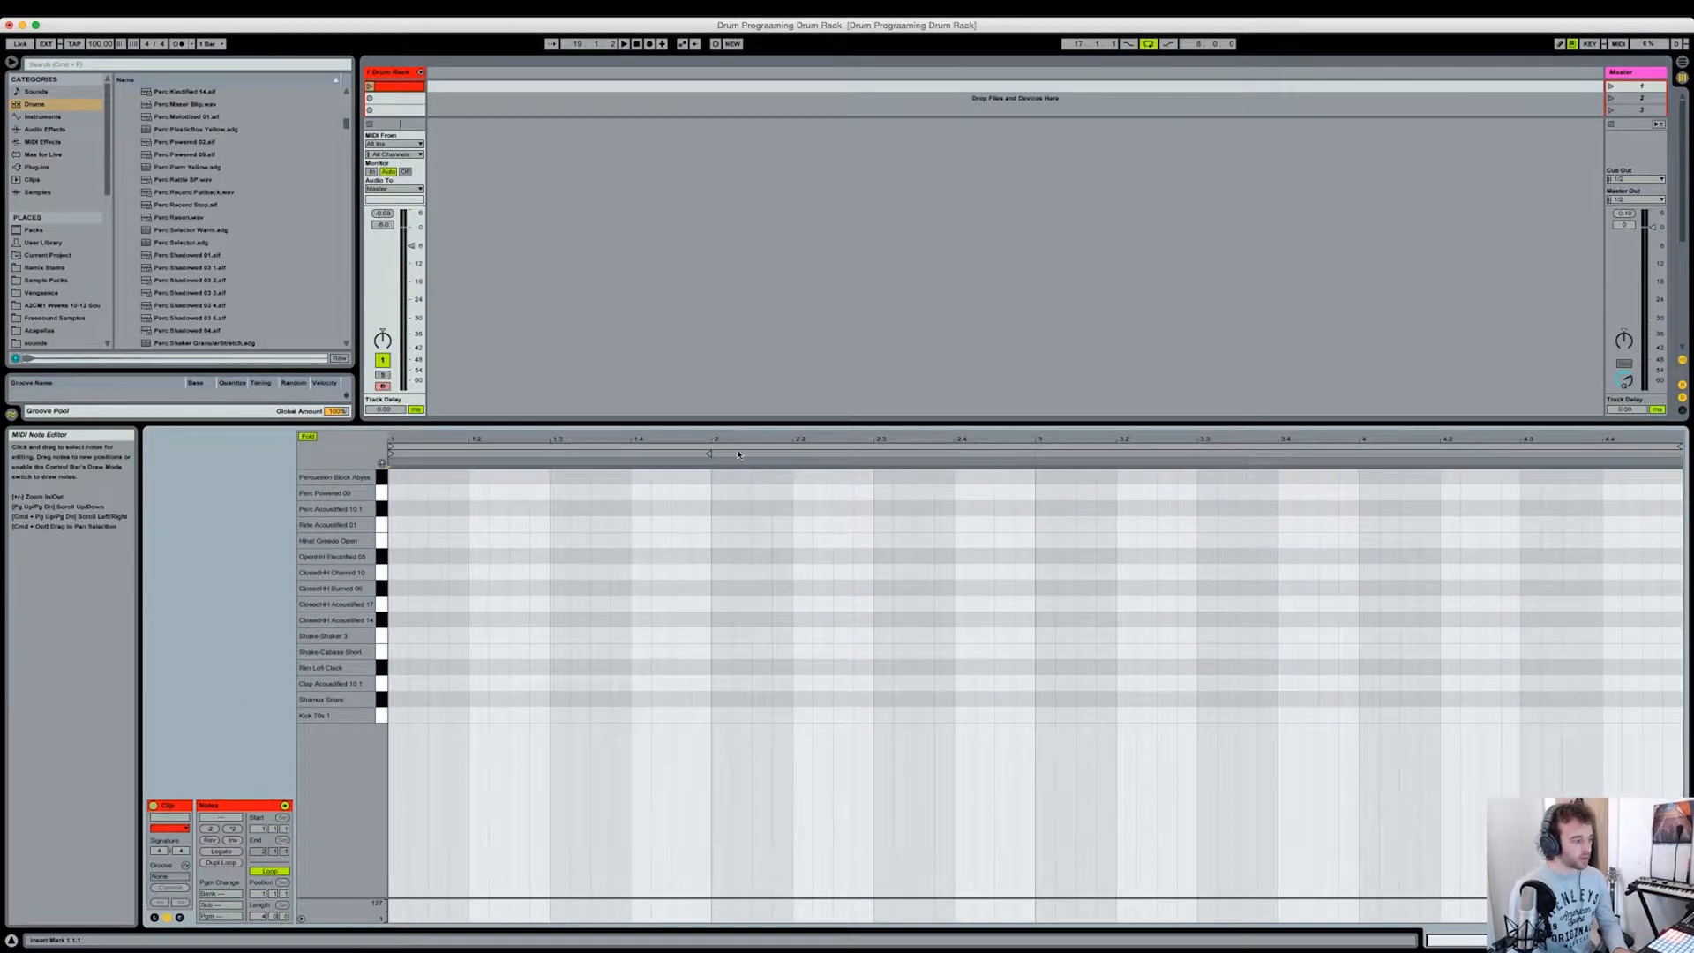
{"action": "left_click_drag", "start_coordinate": [792, 425], "coordinate": [794, 574]}
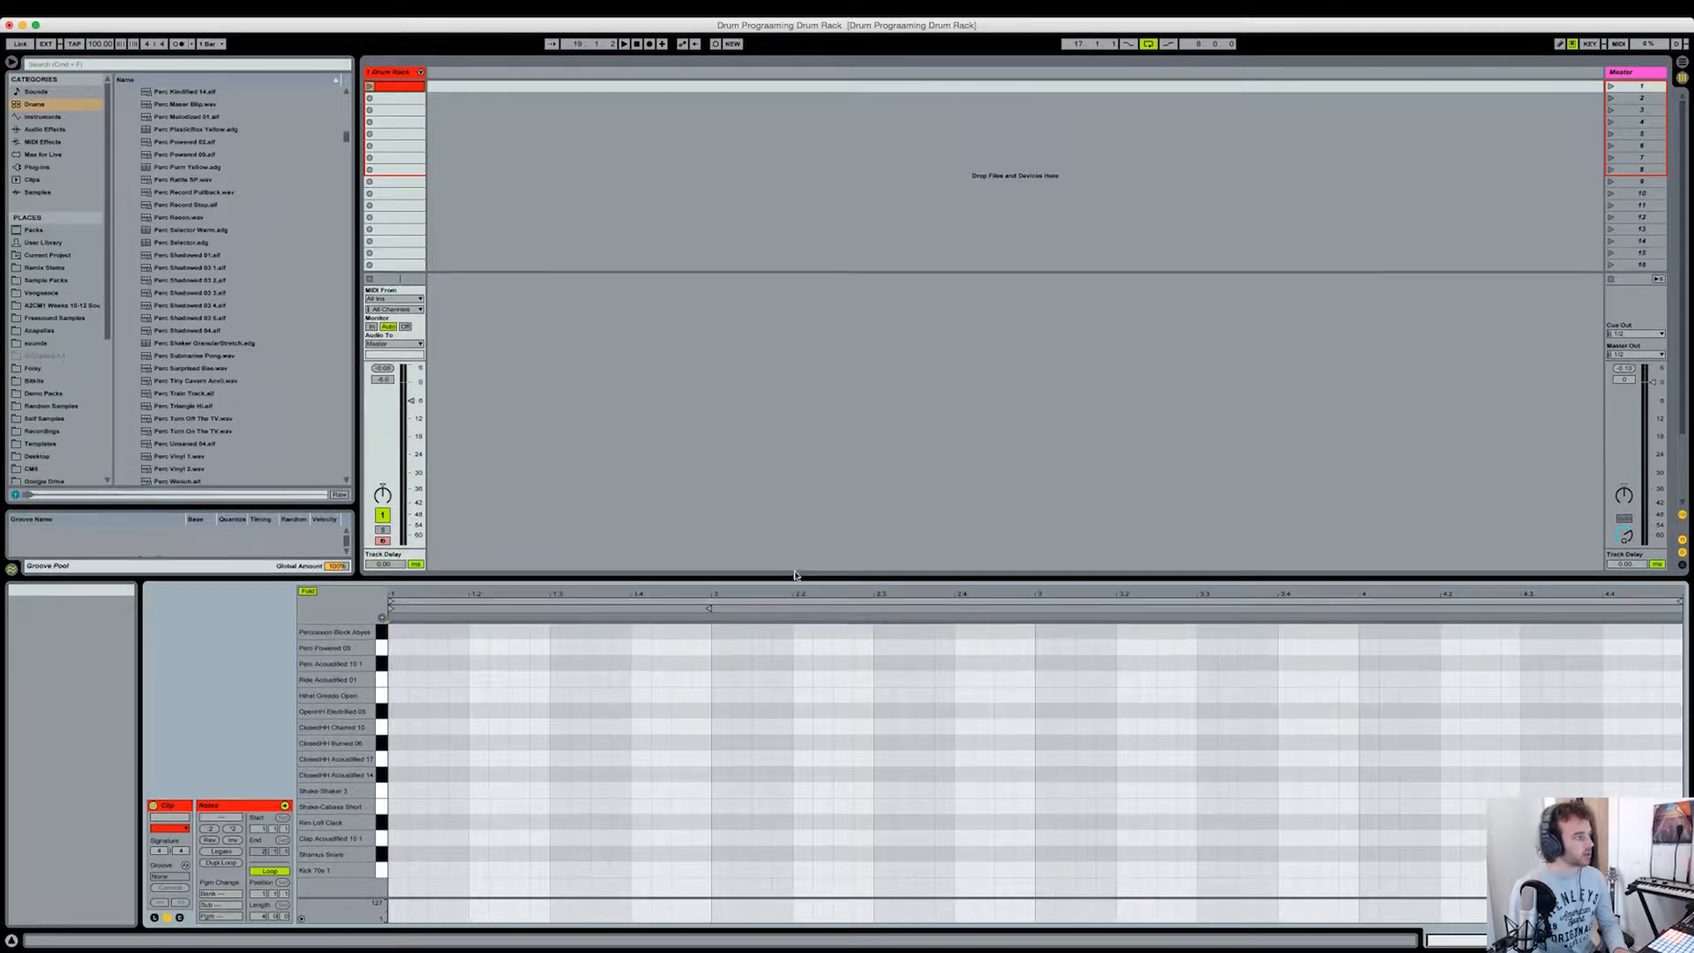
Step: Set the tempo of the set to 110 BPM
{"action": "left_click", "coordinate": [94, 47]}
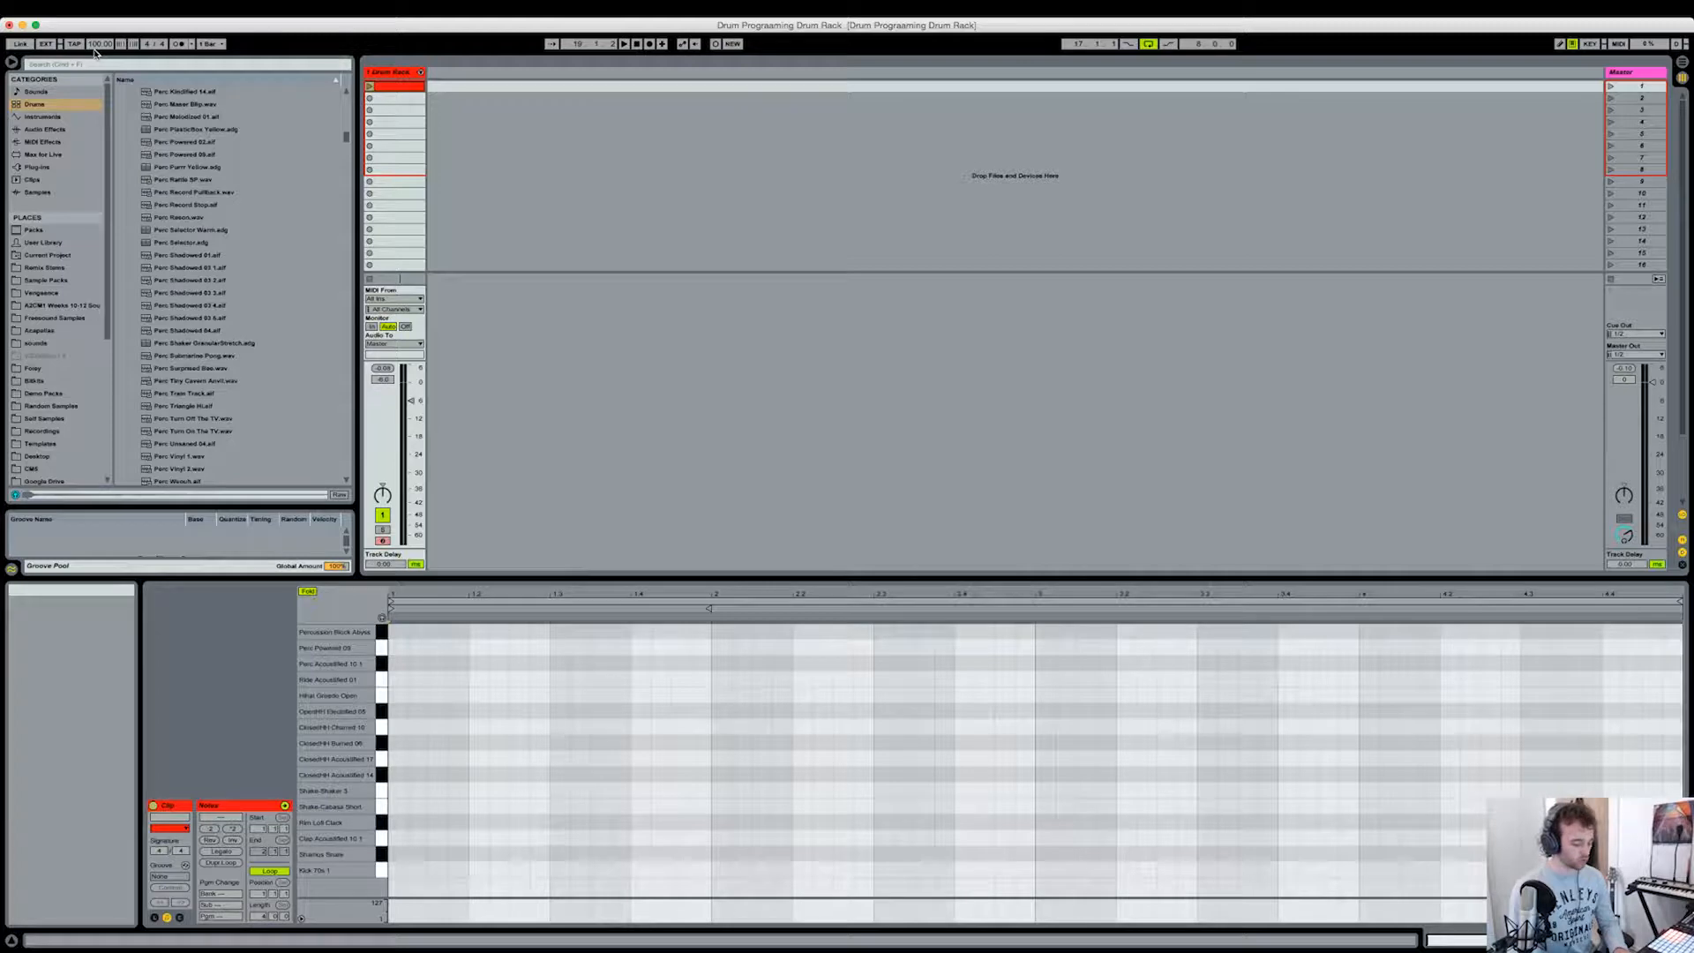
{"action": "type", "text": "120"}
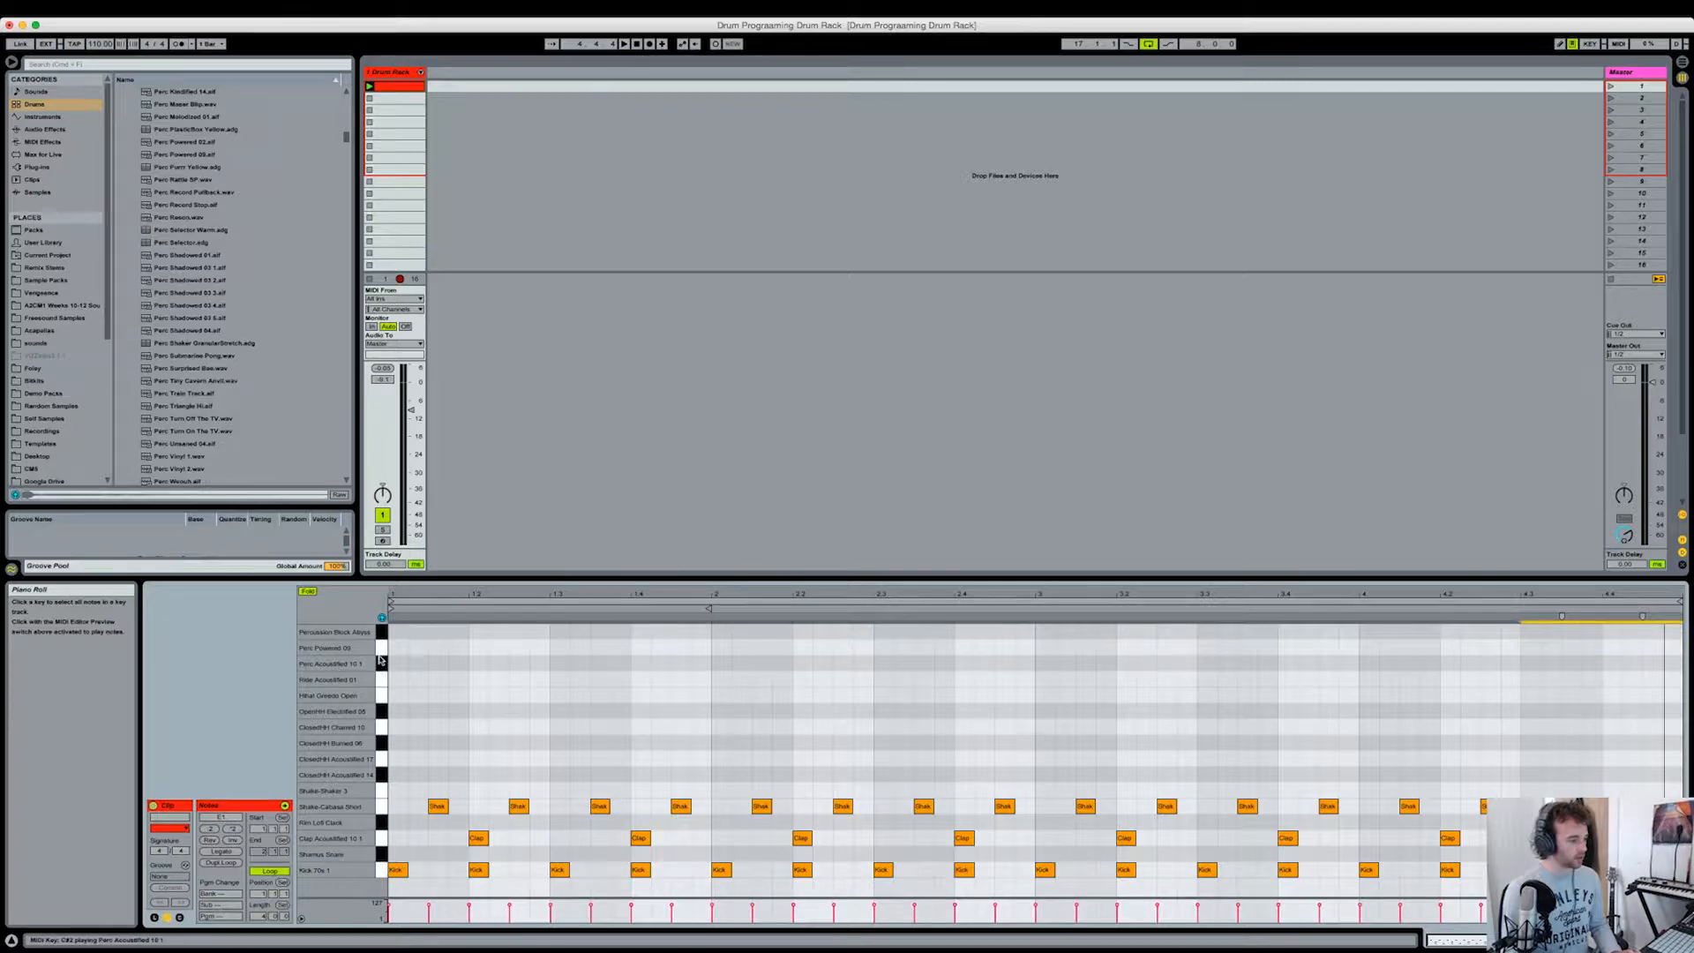
Step: Preview the snare, clap and cabasa sounds in the clip's note editor, selecting each row's notes
{"action": "left_click", "coordinate": [551, 697]}
{"action": "left_click", "coordinate": [480, 695]}
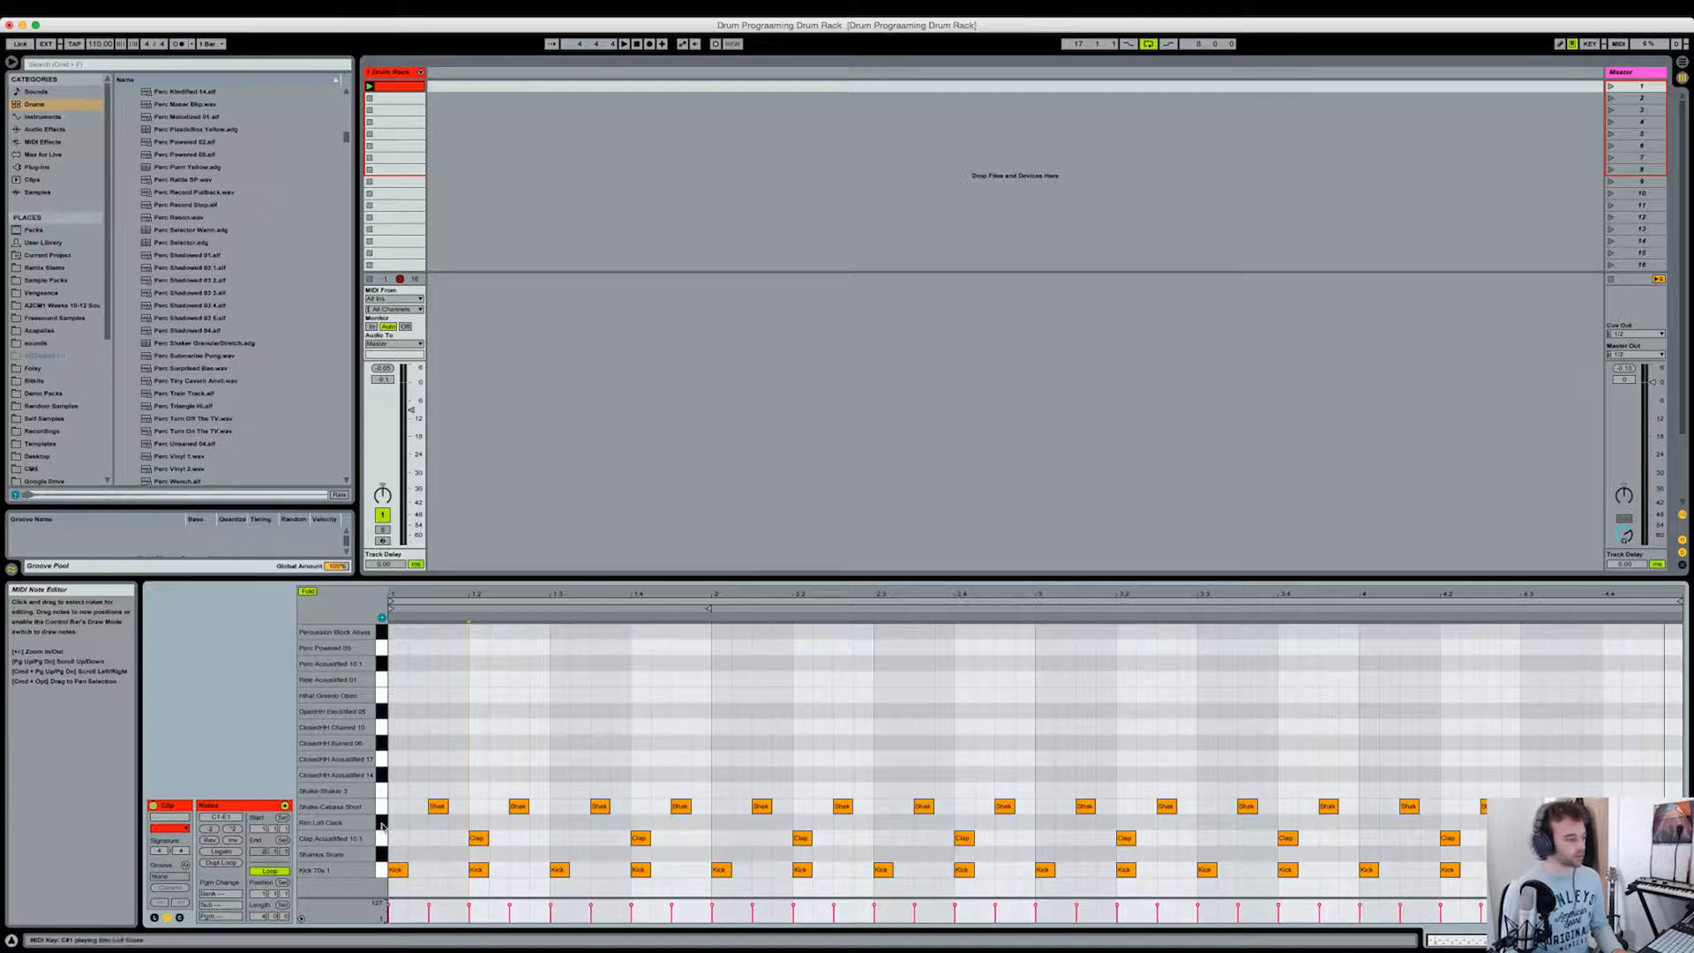
{"action": "left_click", "coordinate": [382, 851]}
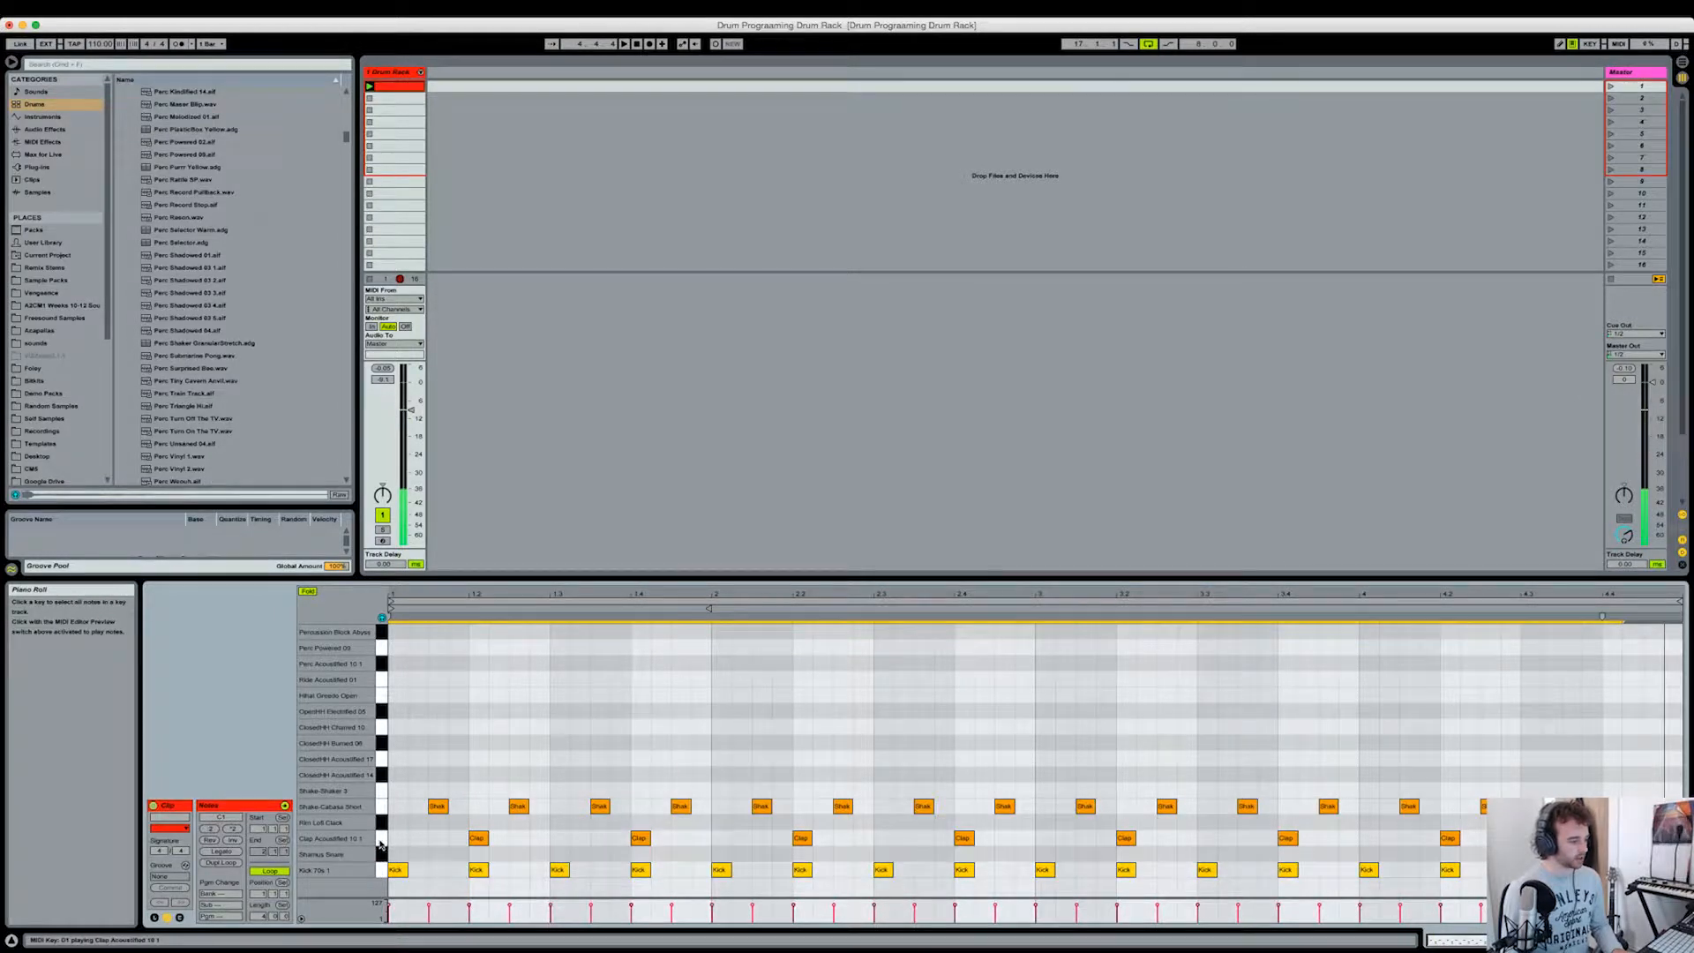
{"action": "left_click", "coordinate": [381, 838]}
{"action": "left_click", "coordinate": [381, 806]}
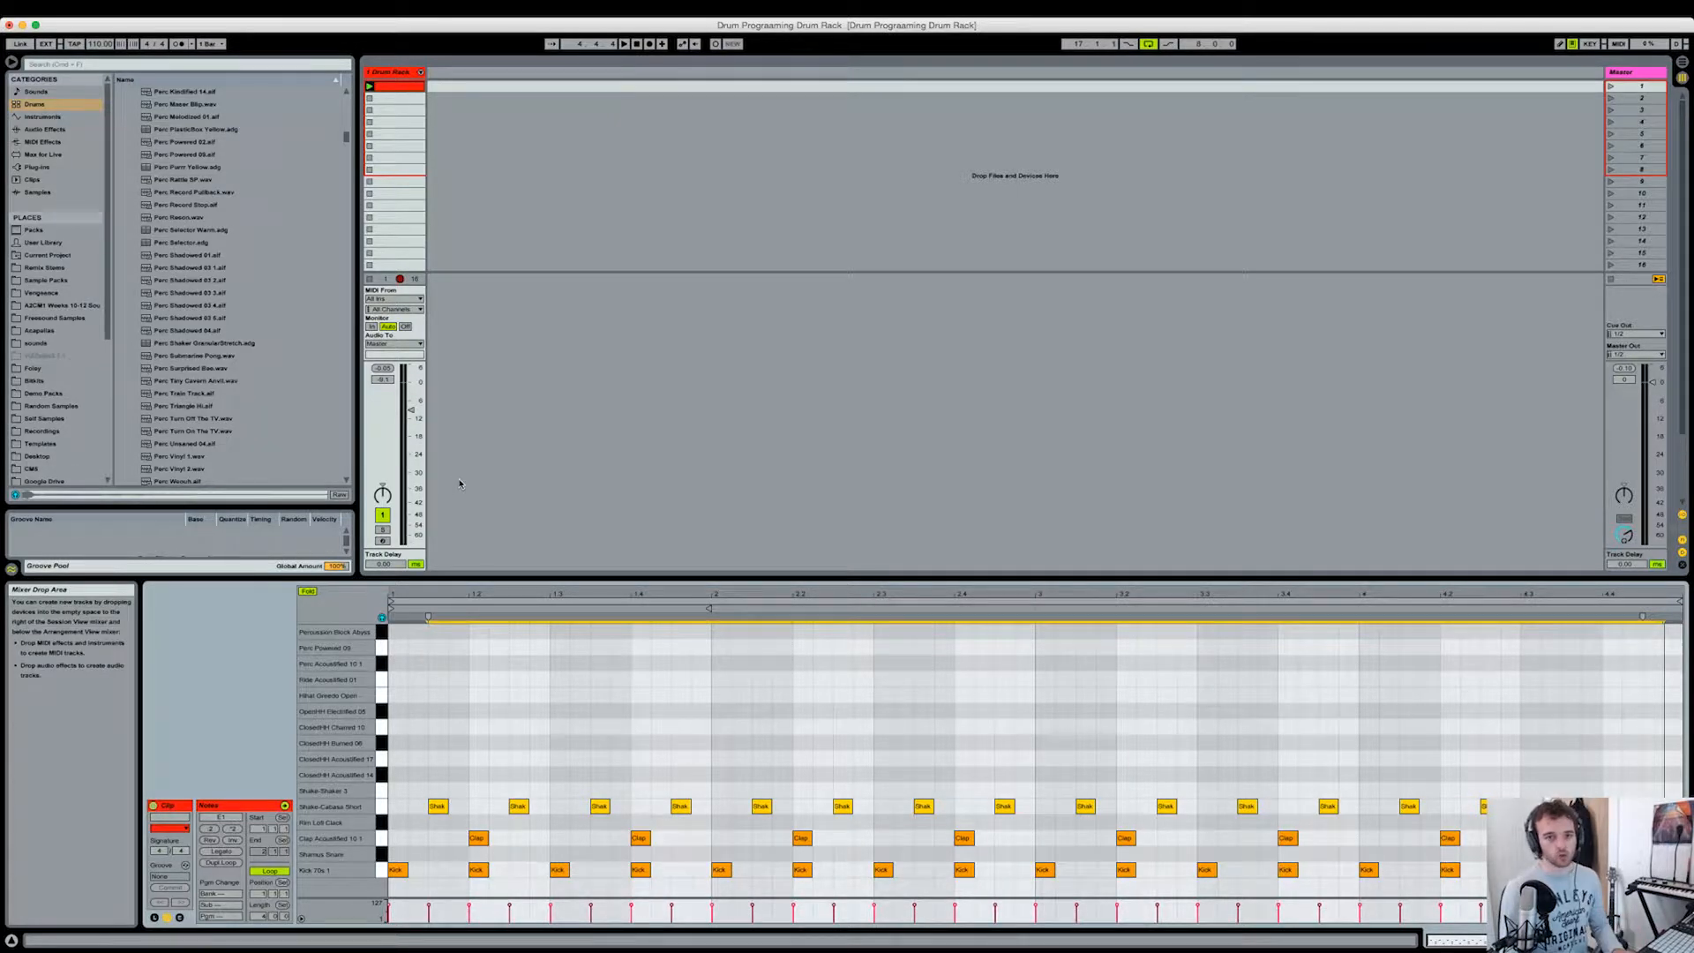
Step: Lower the Drum Rack track's volume to about -12 dB
{"action": "left_click", "coordinate": [411, 410]}
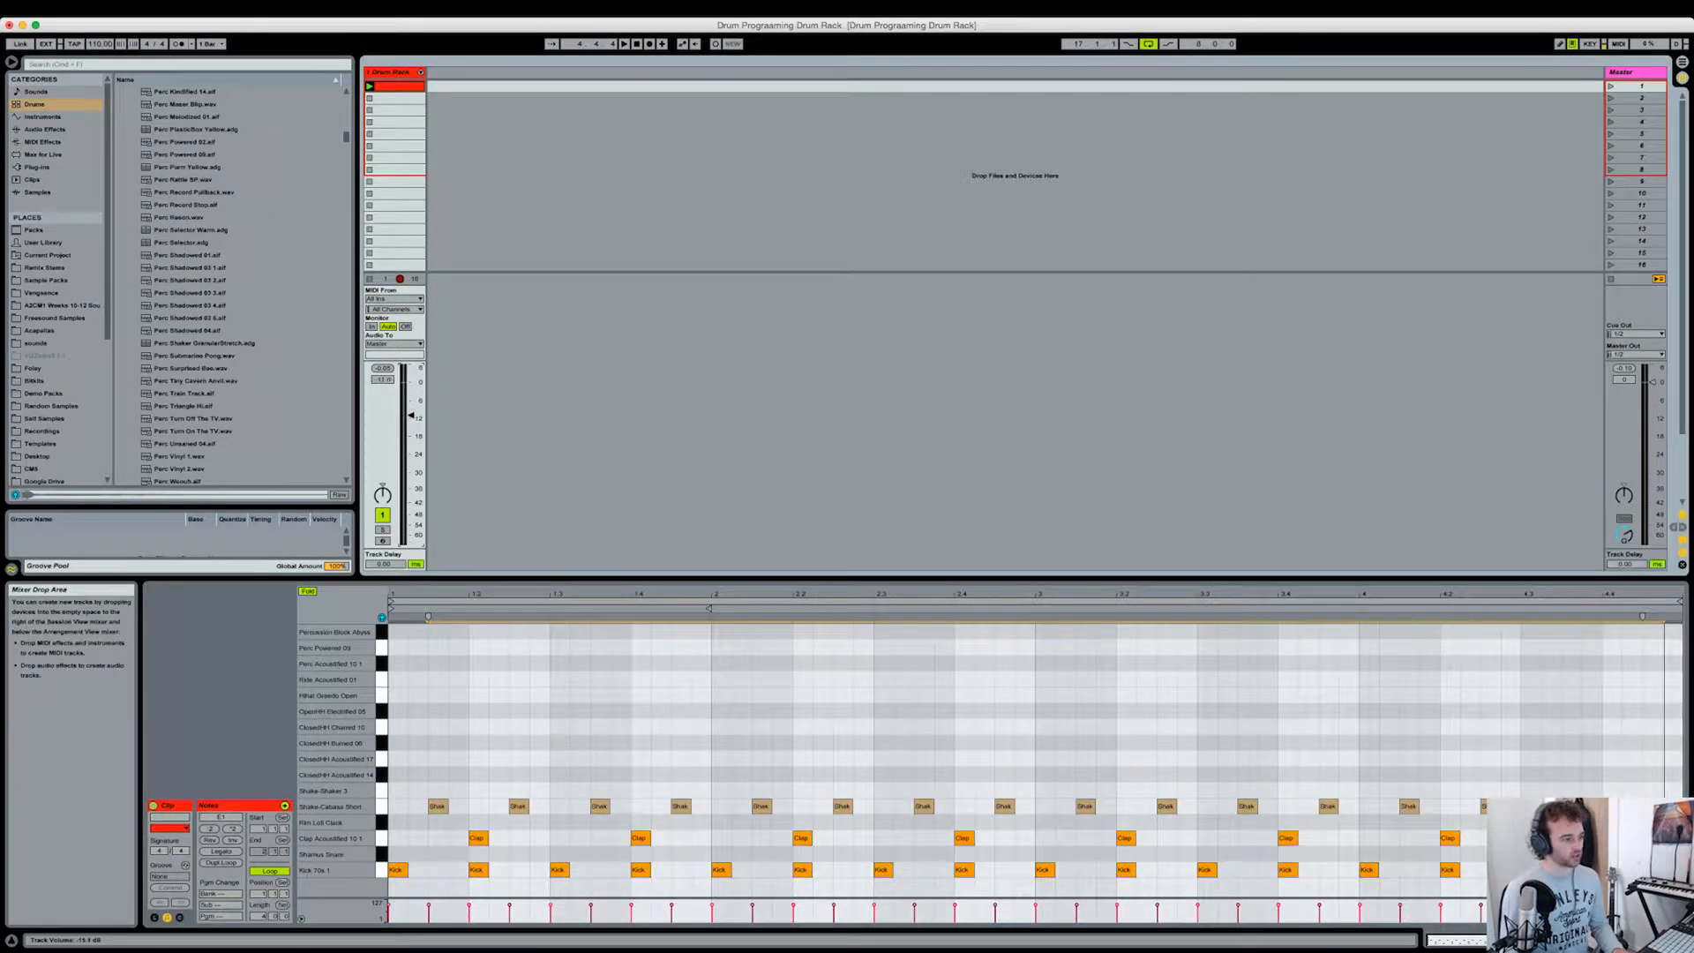
{"action": "left_click_drag", "start_coordinate": [411, 417], "coordinate": [411, 419]}
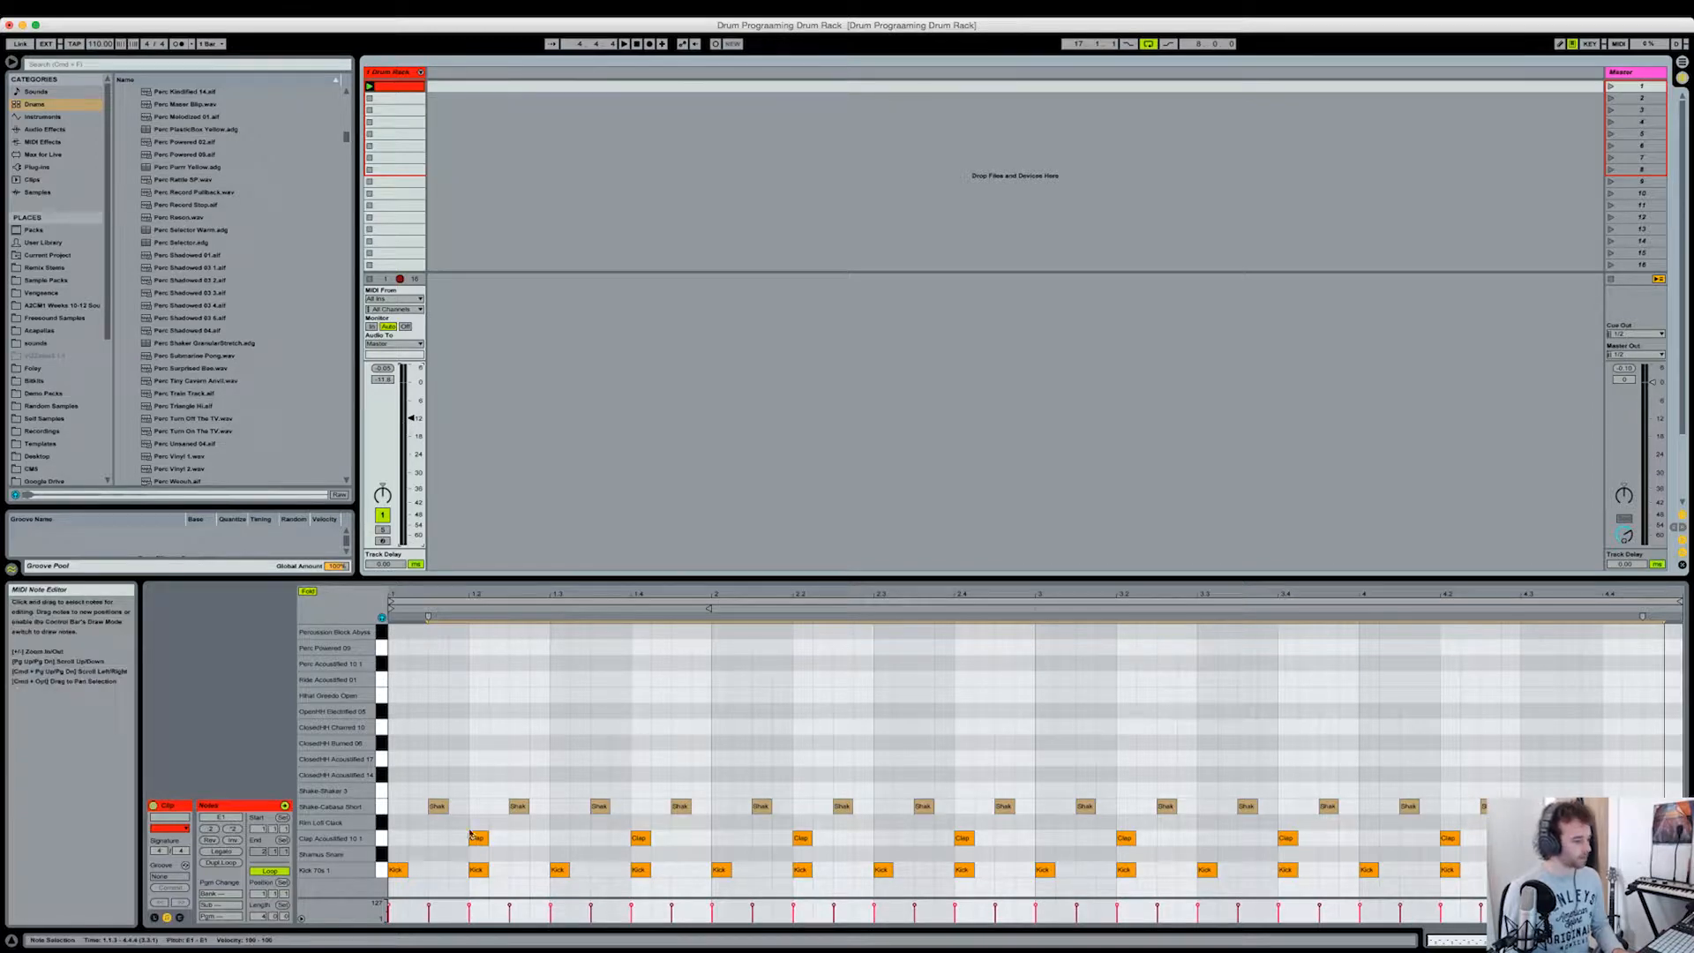
Step: Clear the shaker note selection and select all Clap Acoustified notes in the clip
{"action": "left_click", "coordinate": [461, 891]}
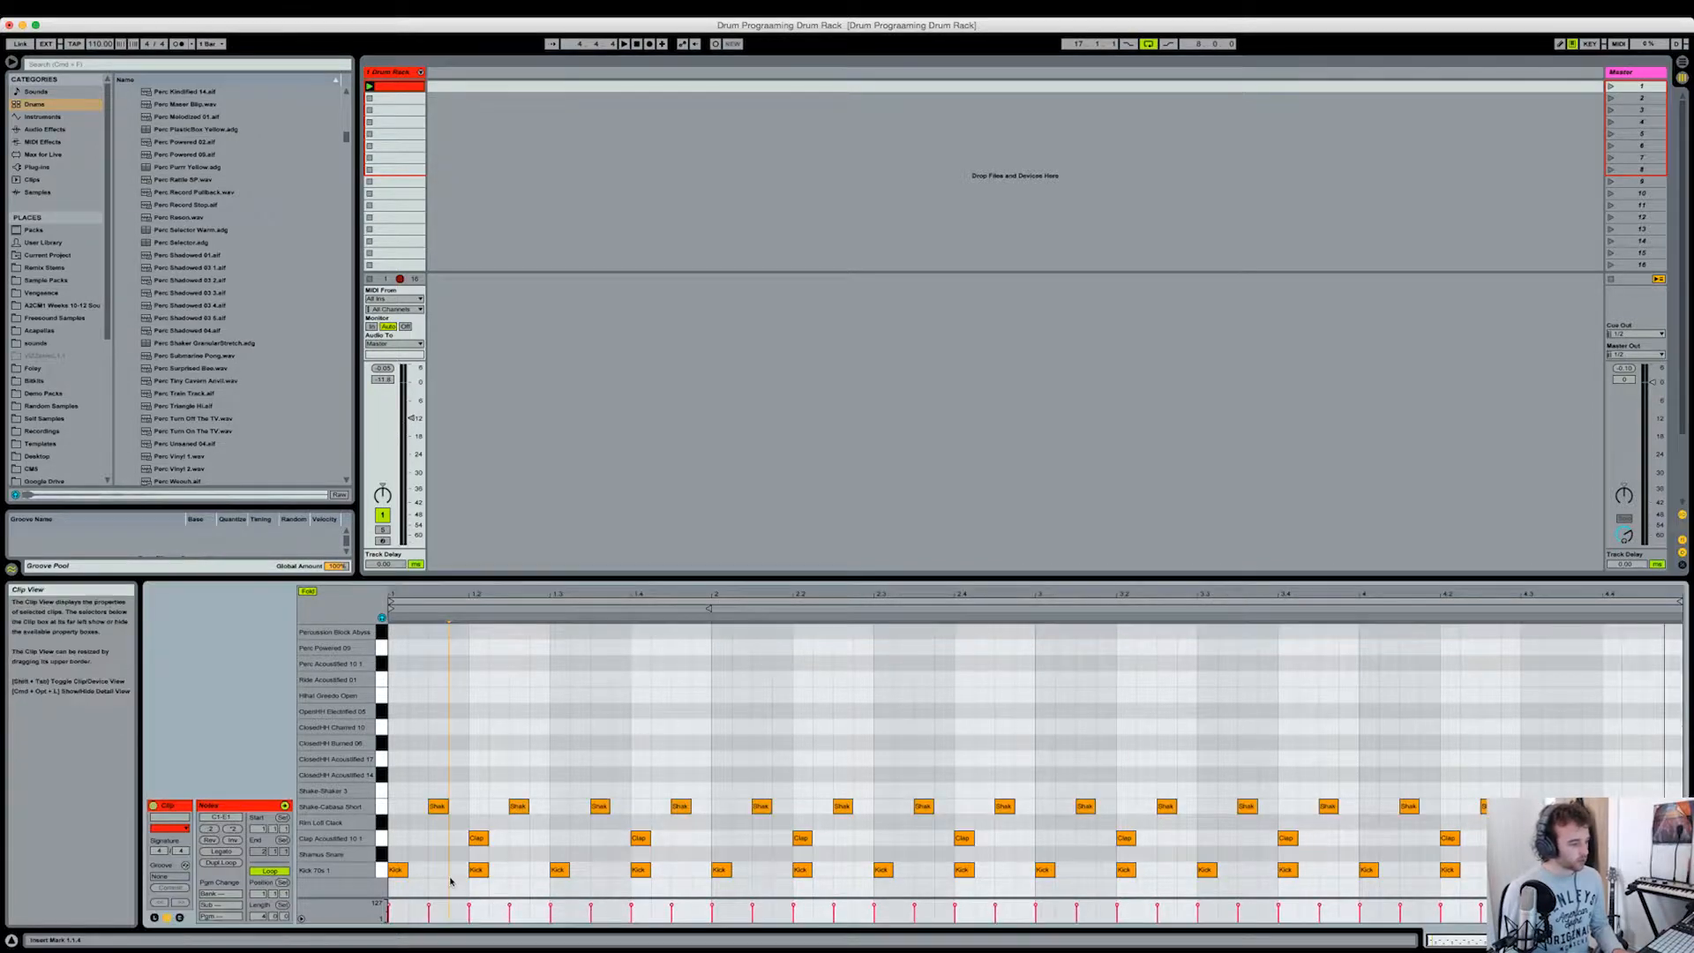
{"action": "left_click", "coordinate": [381, 839]}
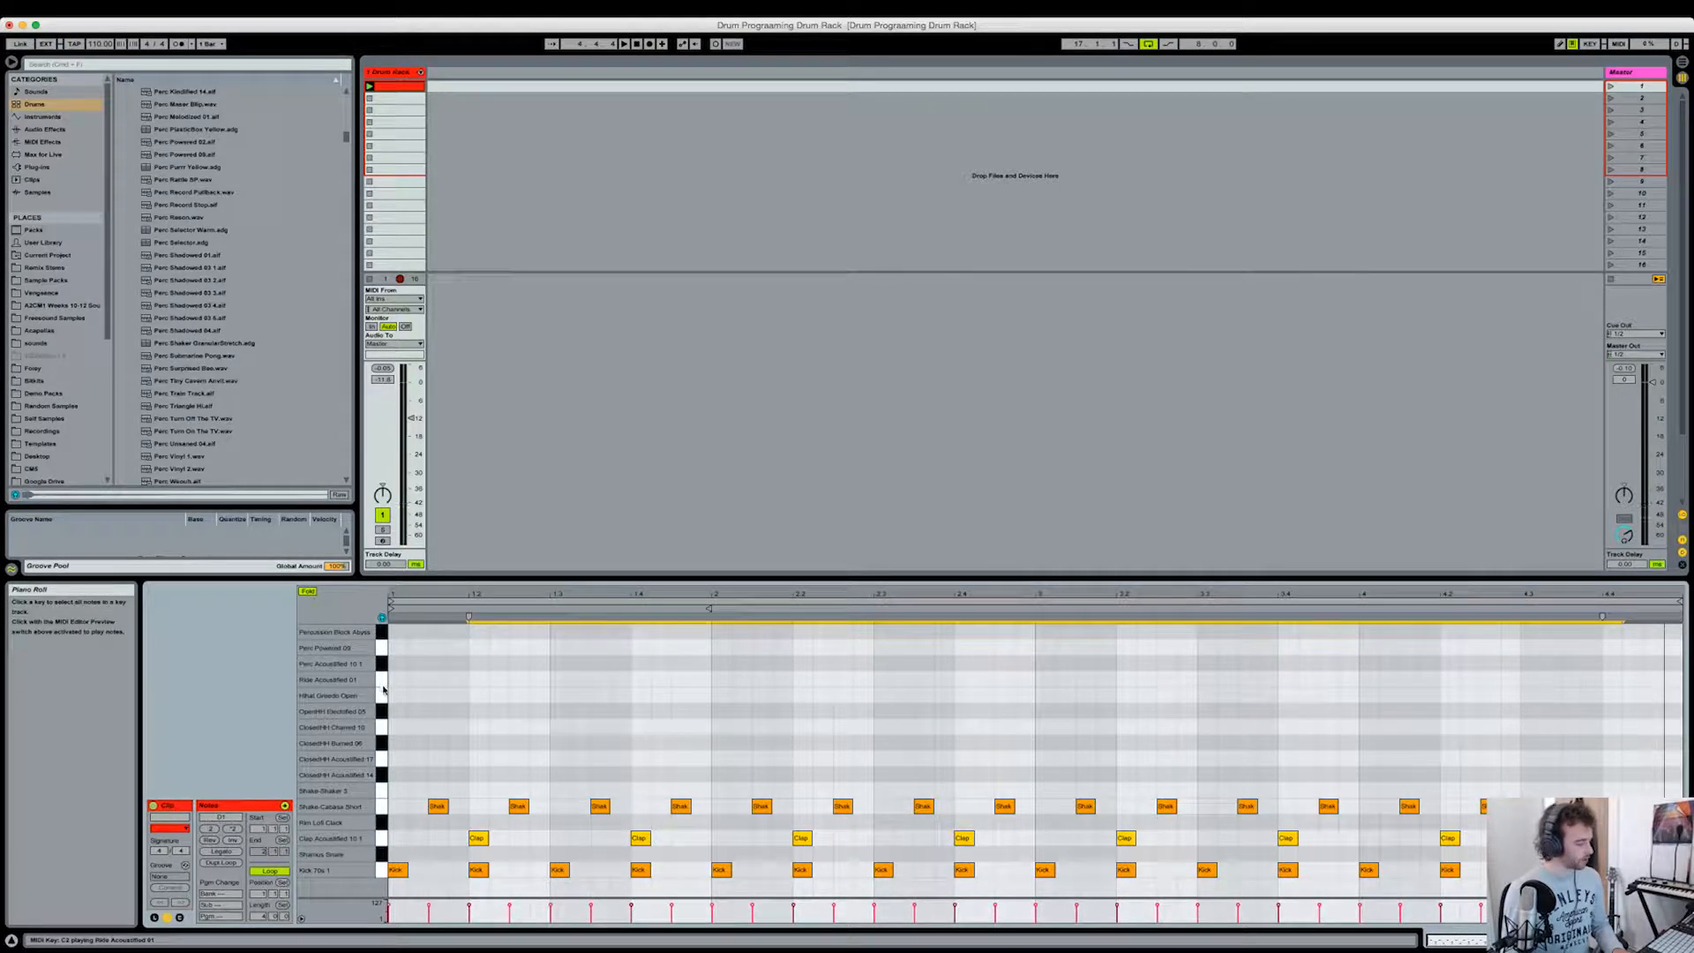
Step: Play back the kick, clap and cabasa pattern and stop it
{"action": "key", "text": "space"}
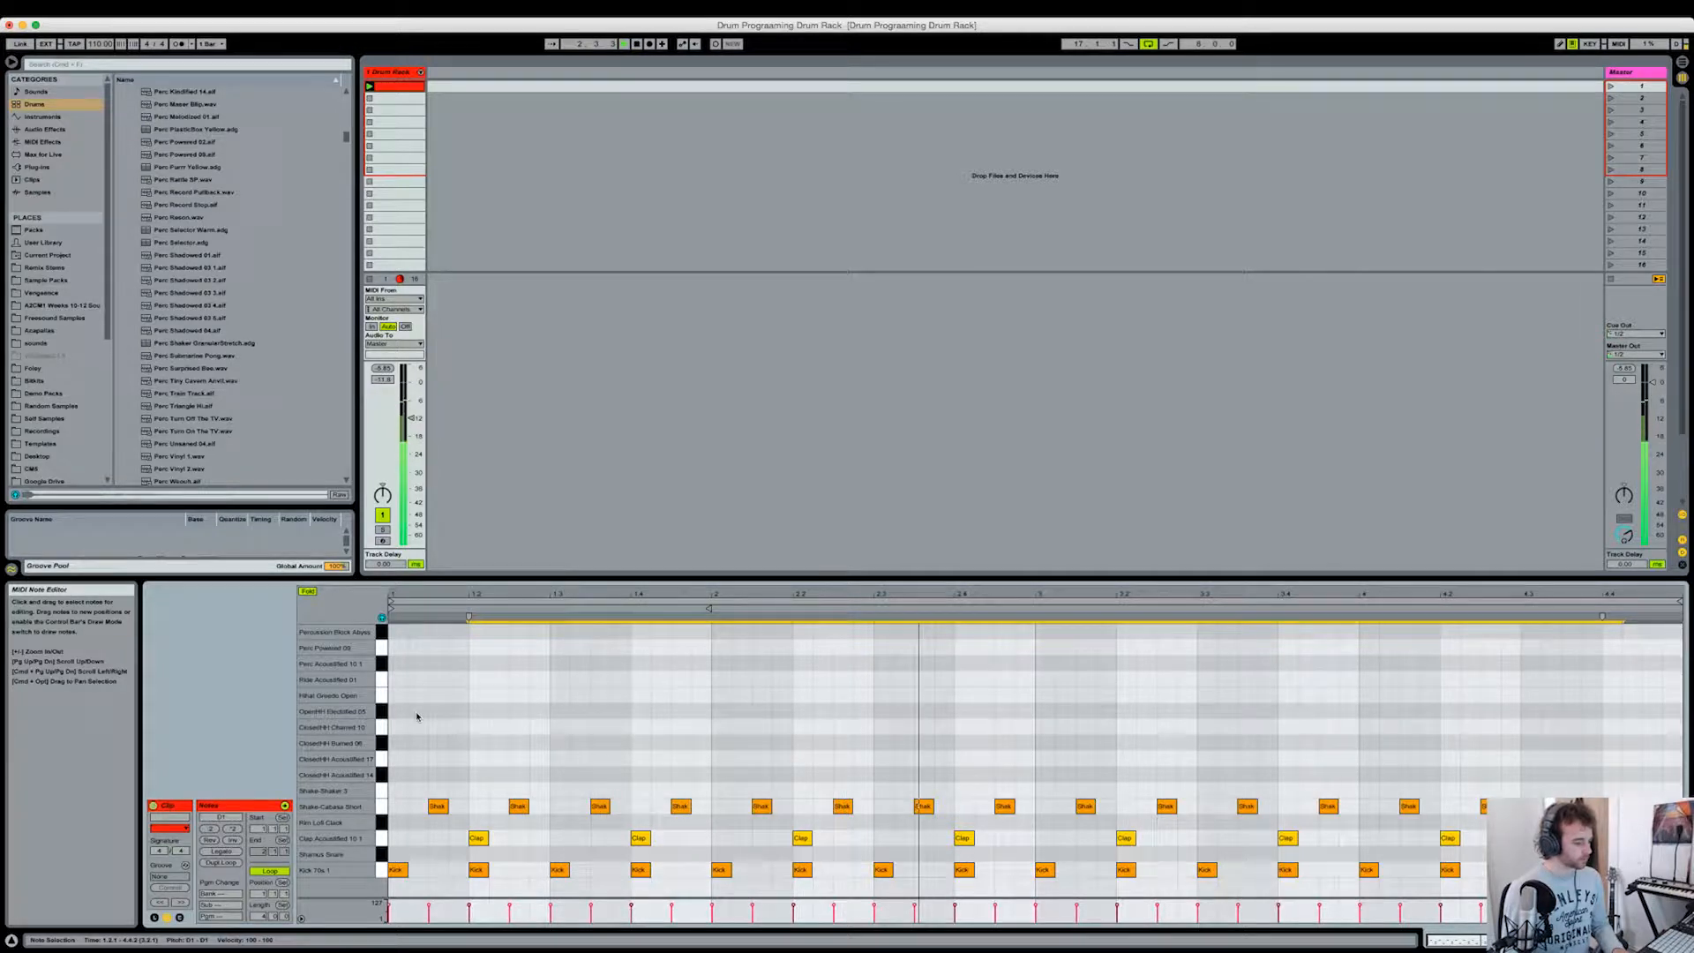
{"action": "key", "text": "space"}
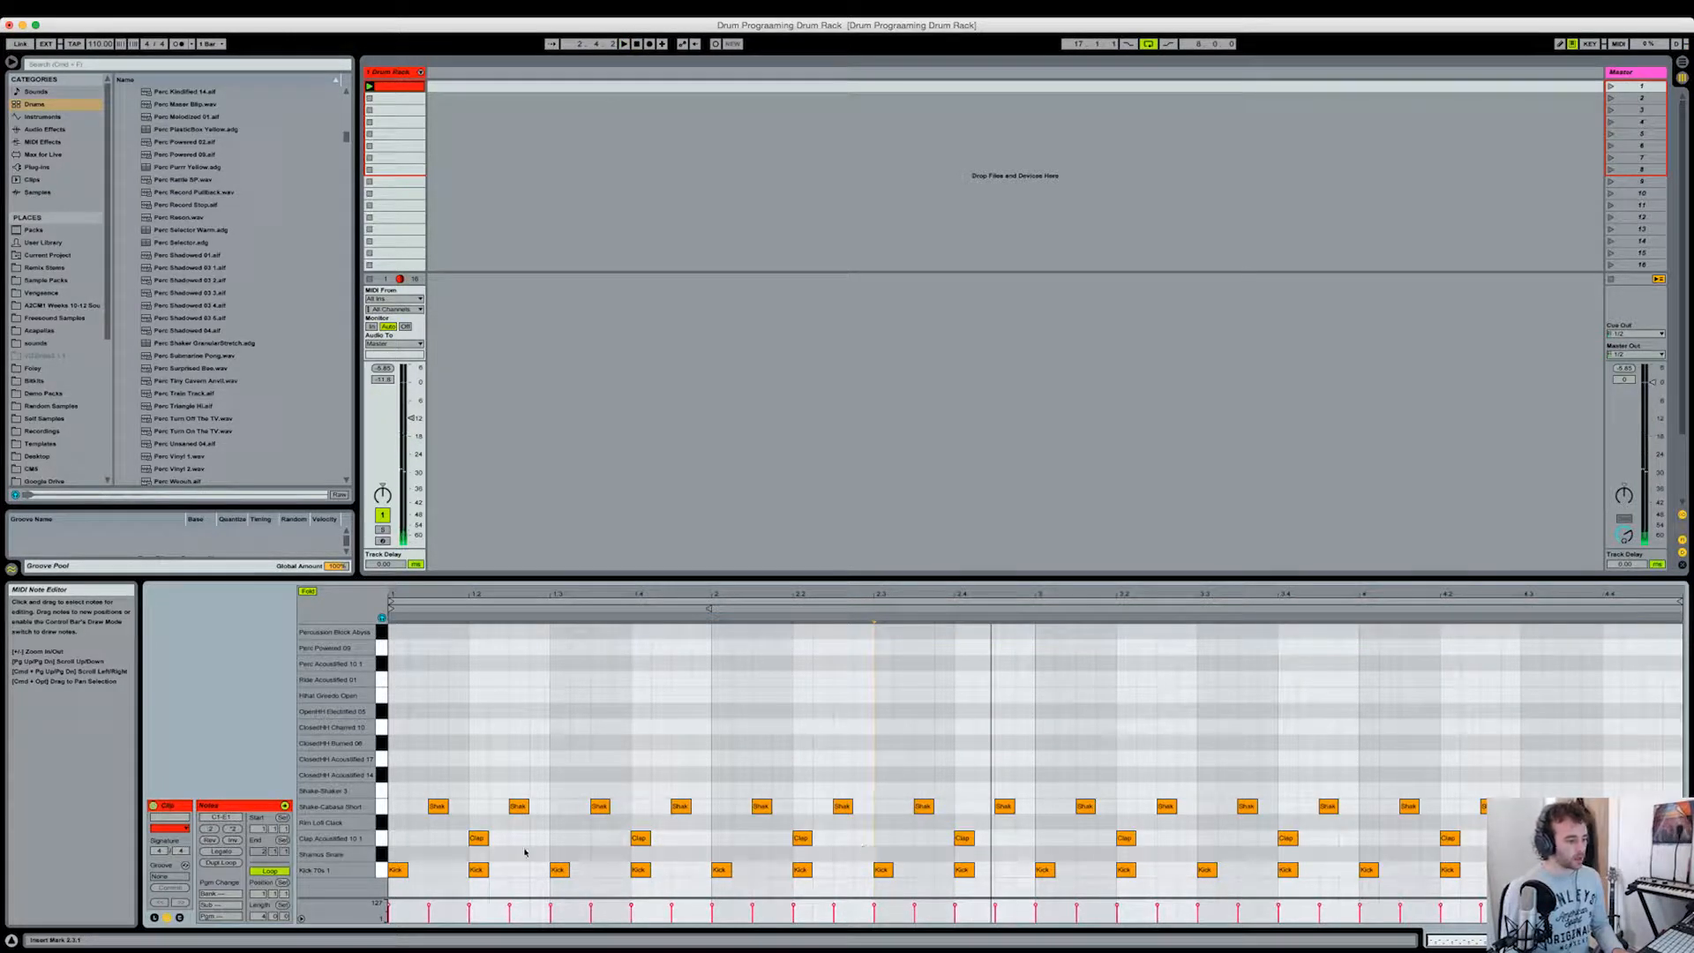
{"action": "key", "text": "space"}
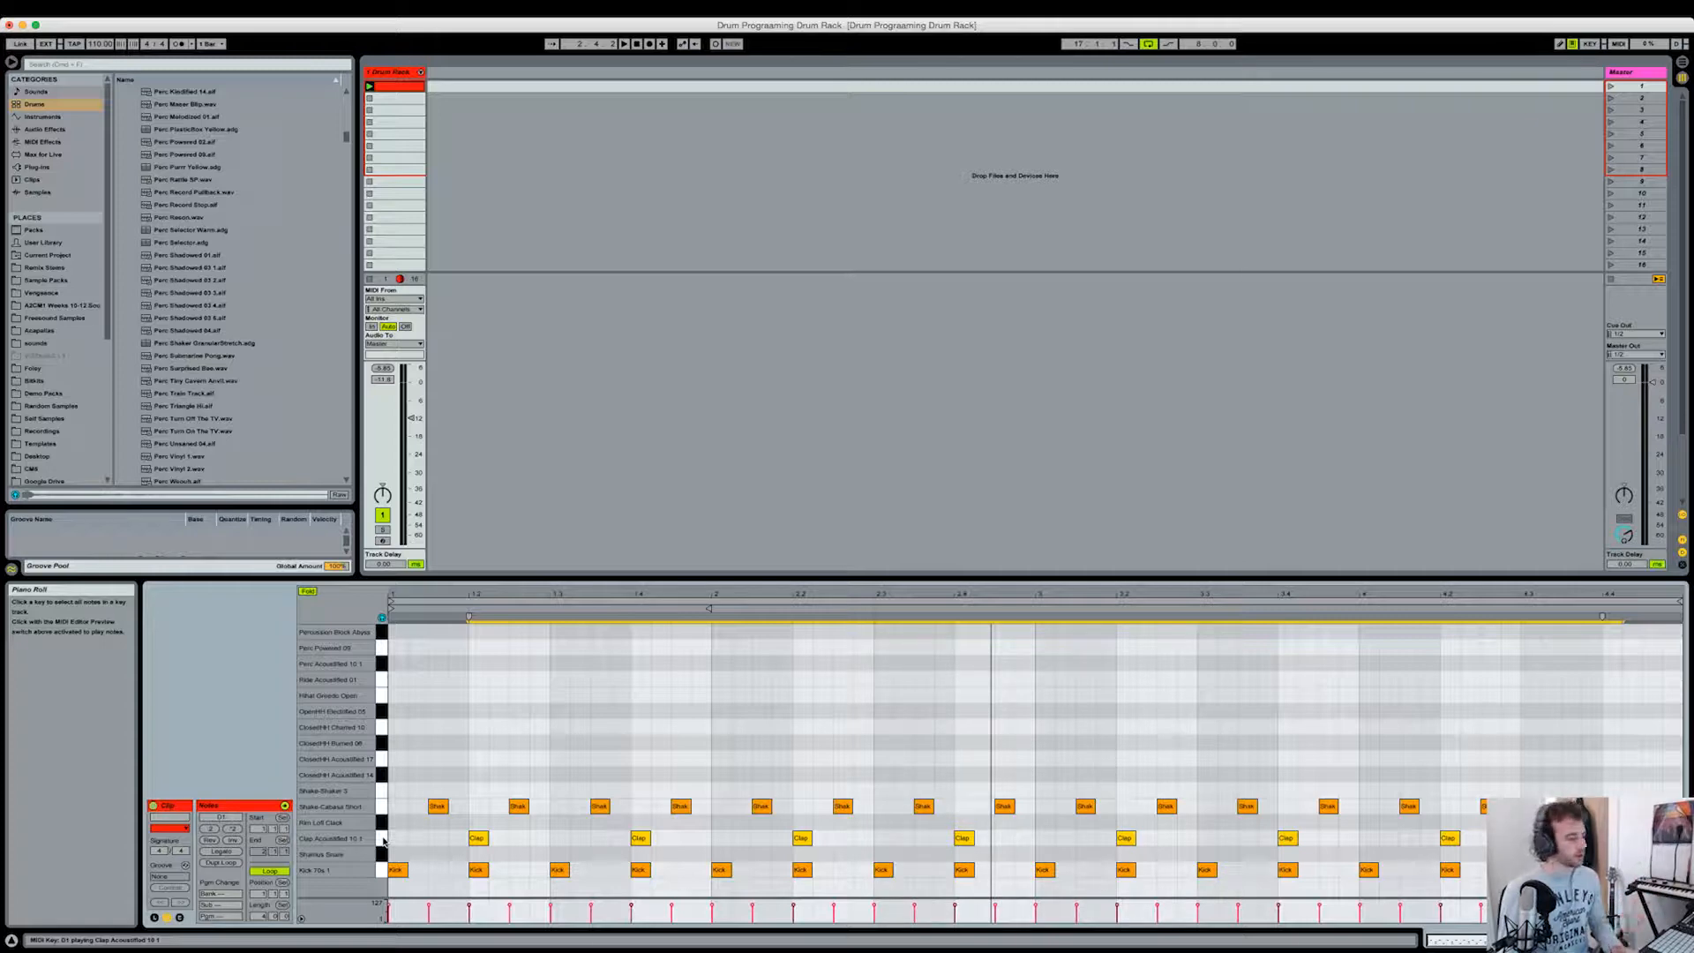
Step: Reselect all Clap Acoustified notes and nudge them slightly ahead of the beat
{"action": "left_click", "coordinate": [436, 840]}
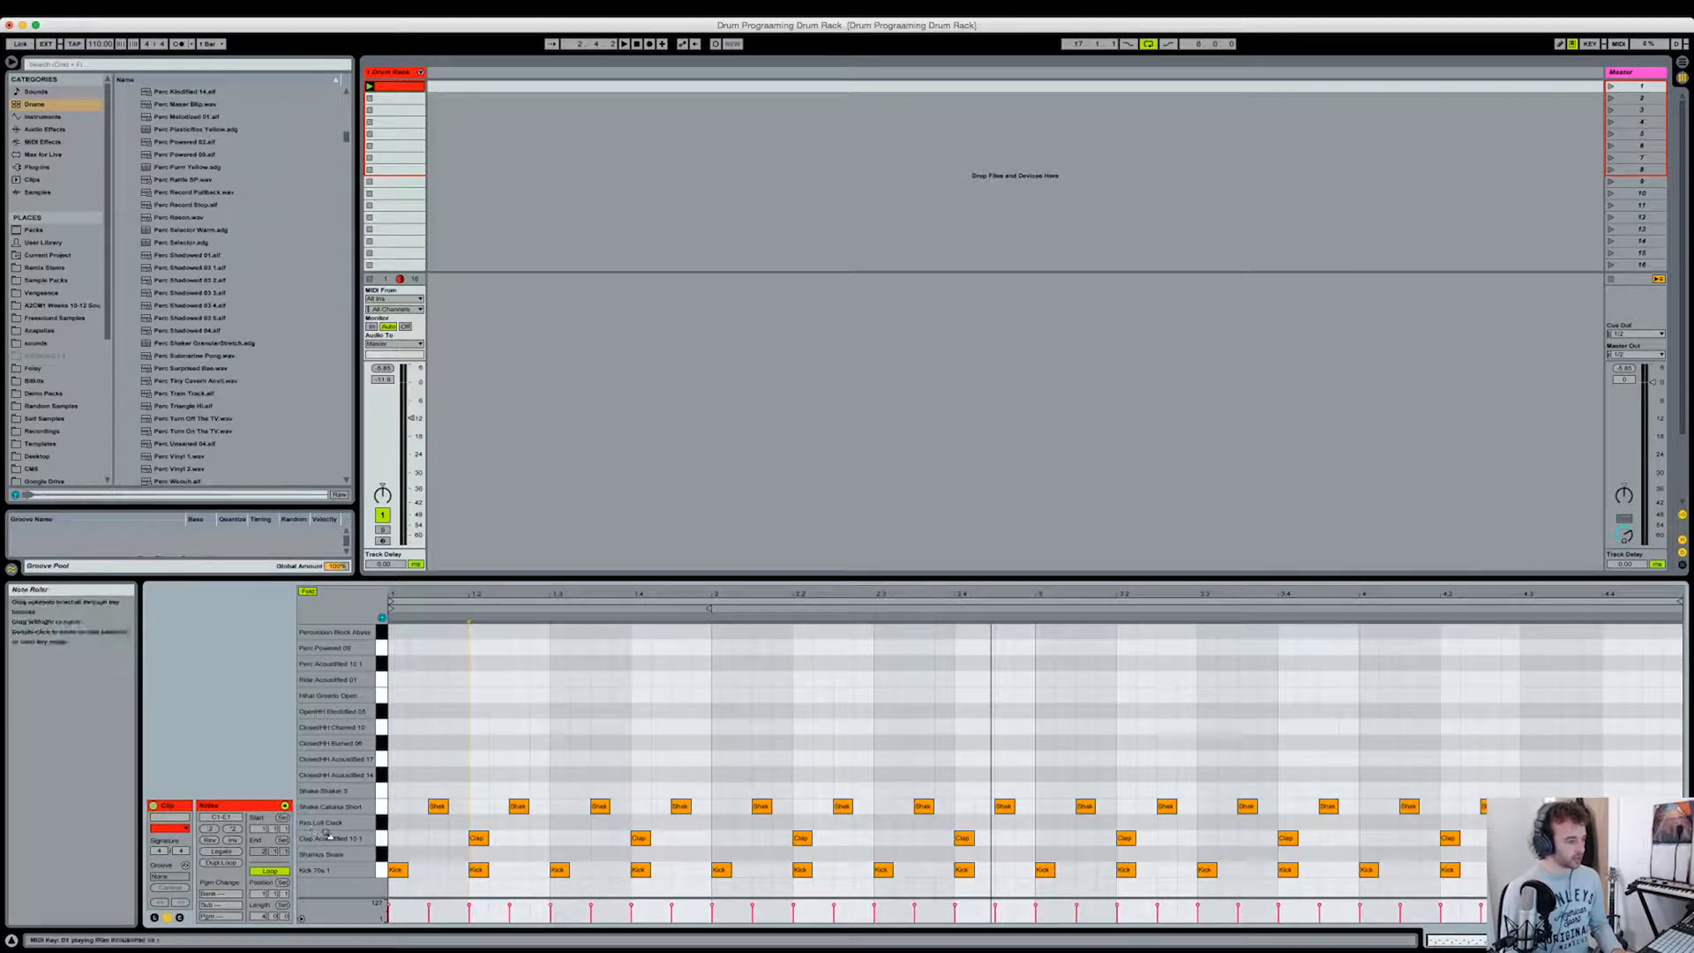
{"action": "left_click", "coordinate": [385, 844]}
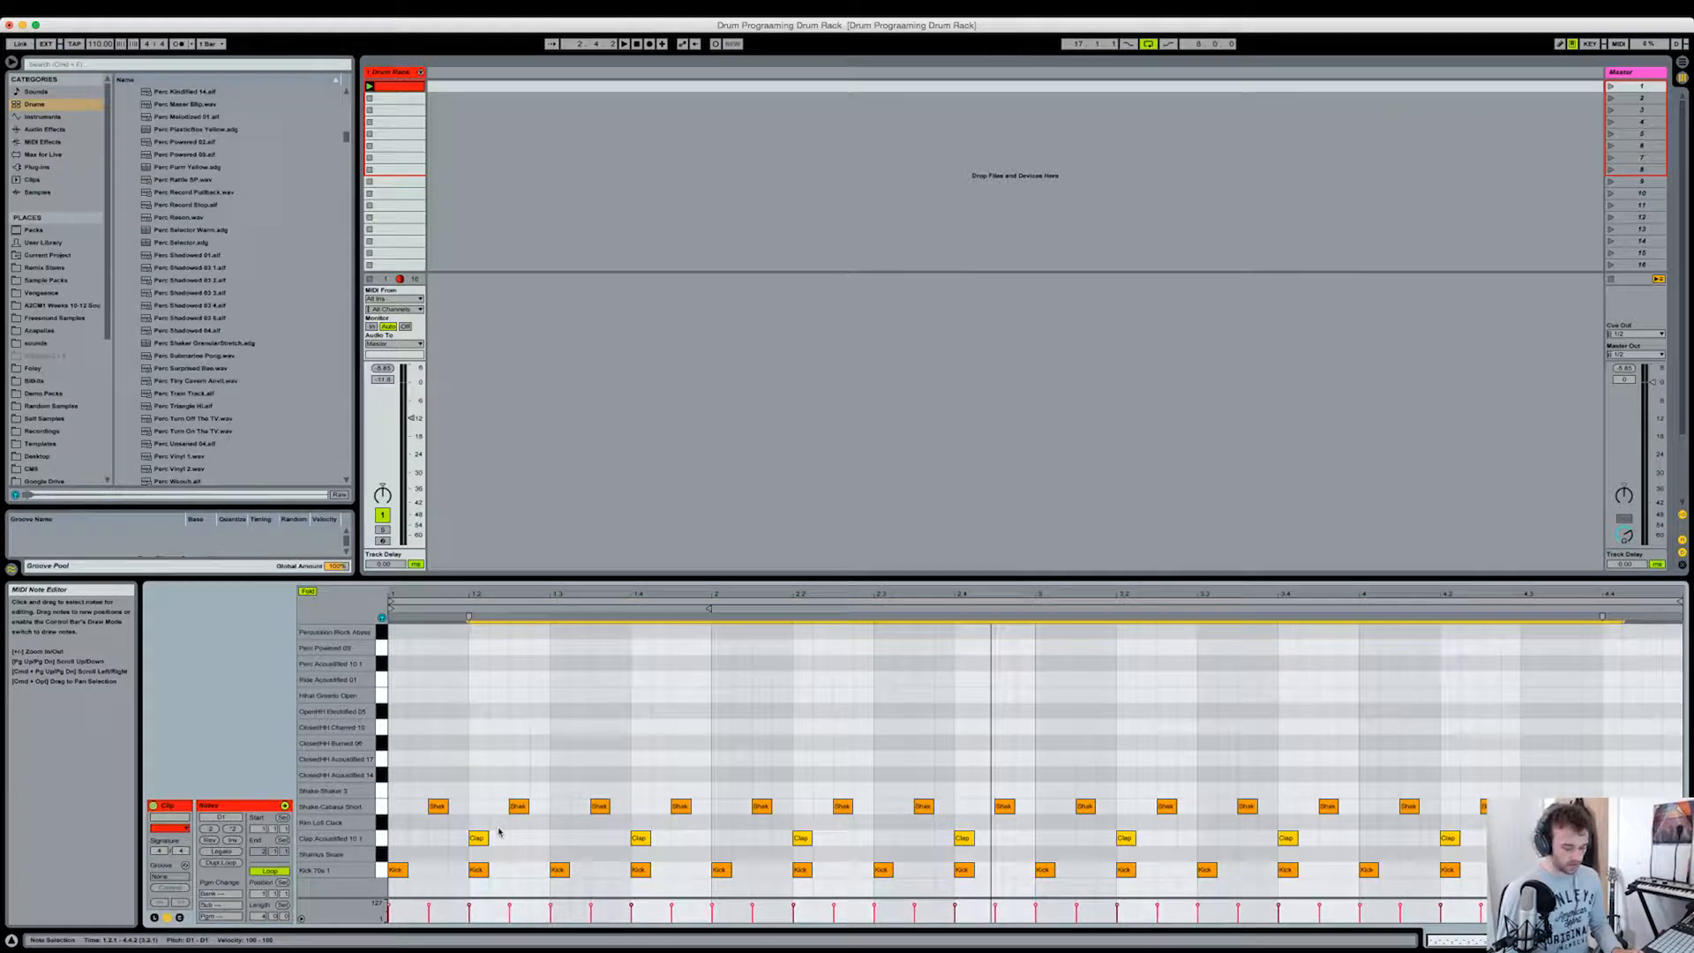
{"action": "key", "text": "super+Left"}
{"action": "key", "text": "super+Left"}
{"action": "key", "text": "super+Left"}
{"action": "key", "text": "super+Left"}
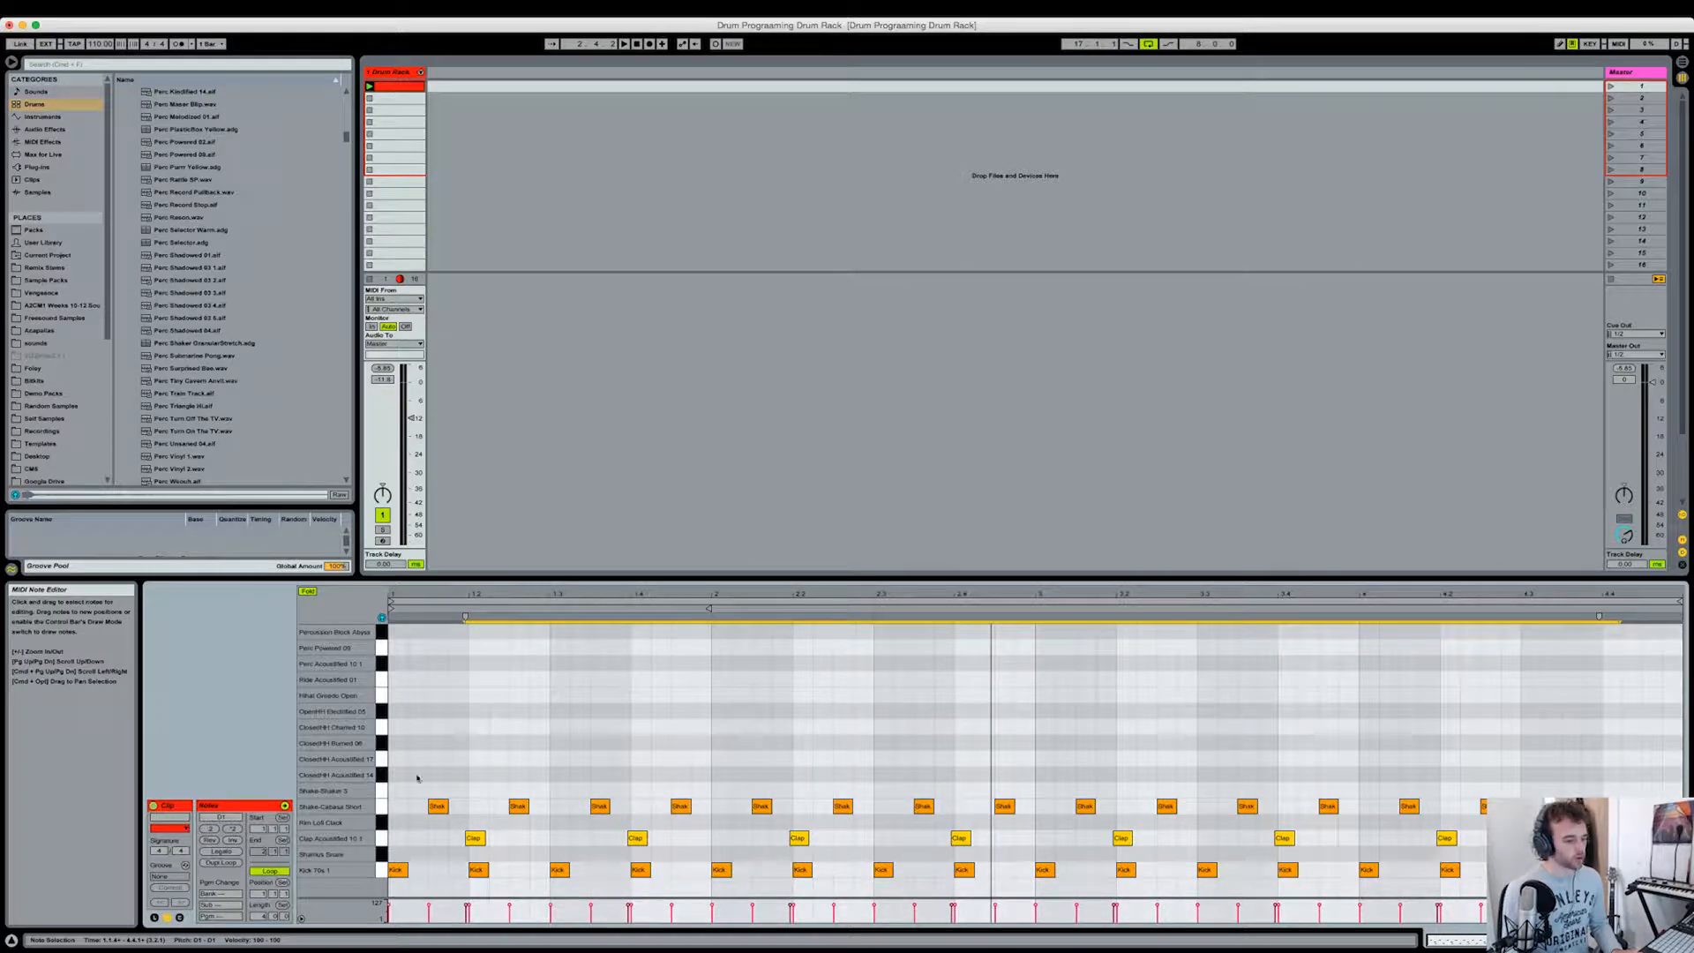
{"action": "left_click_drag", "start_coordinate": [466, 592], "coordinate": [622, 755]}
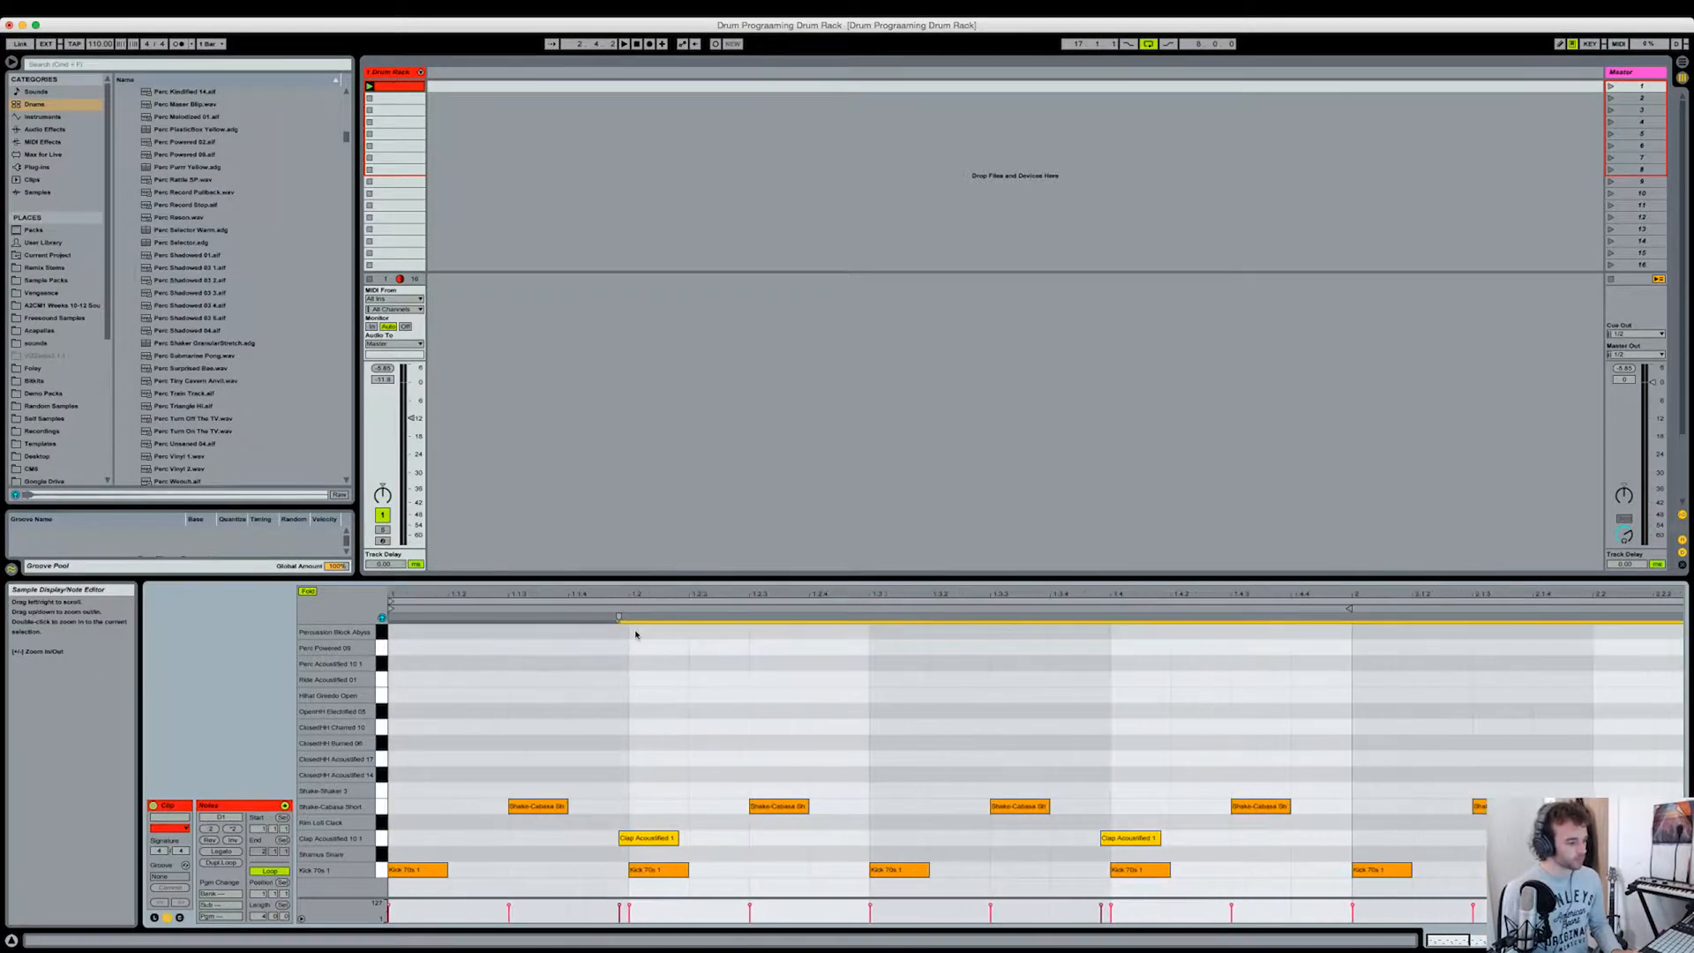
Step: Move the clap notes from the preceding sixteenth to just ahead of the beat, listen to the timing and clear the selection
{"action": "scroll", "coordinate": [628, 840], "scroll_direction": "right", "scroll_amount": 5}
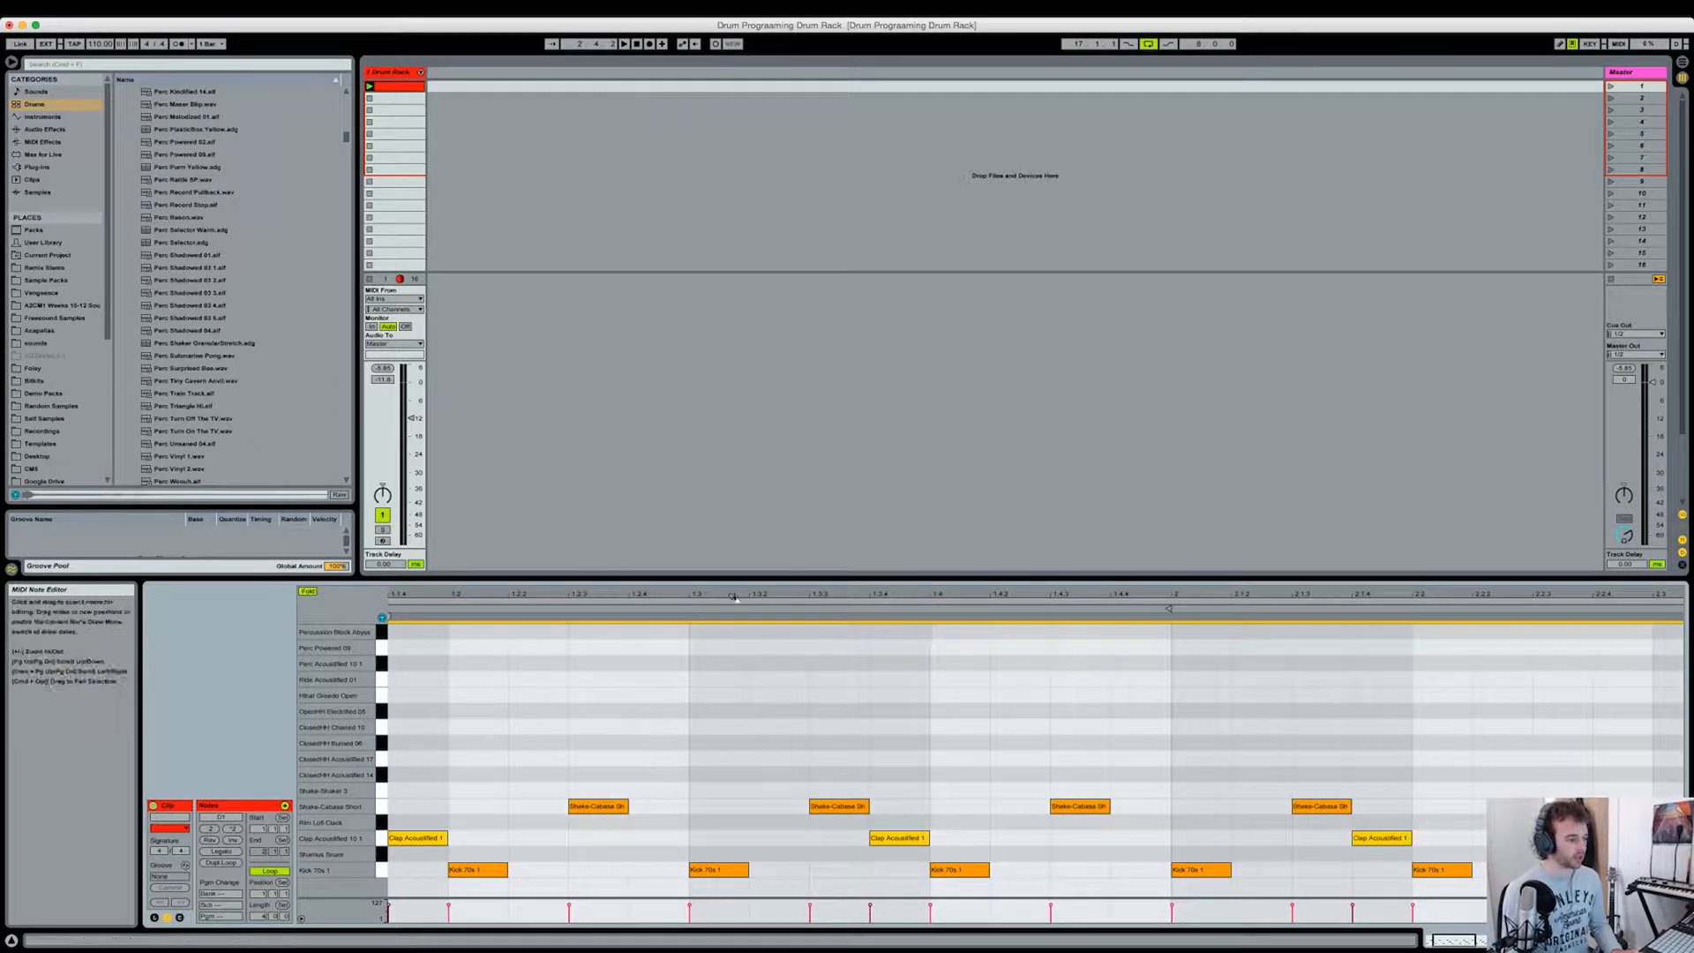
{"action": "left_click_drag", "start_coordinate": [736, 594], "coordinate": [566, 598]}
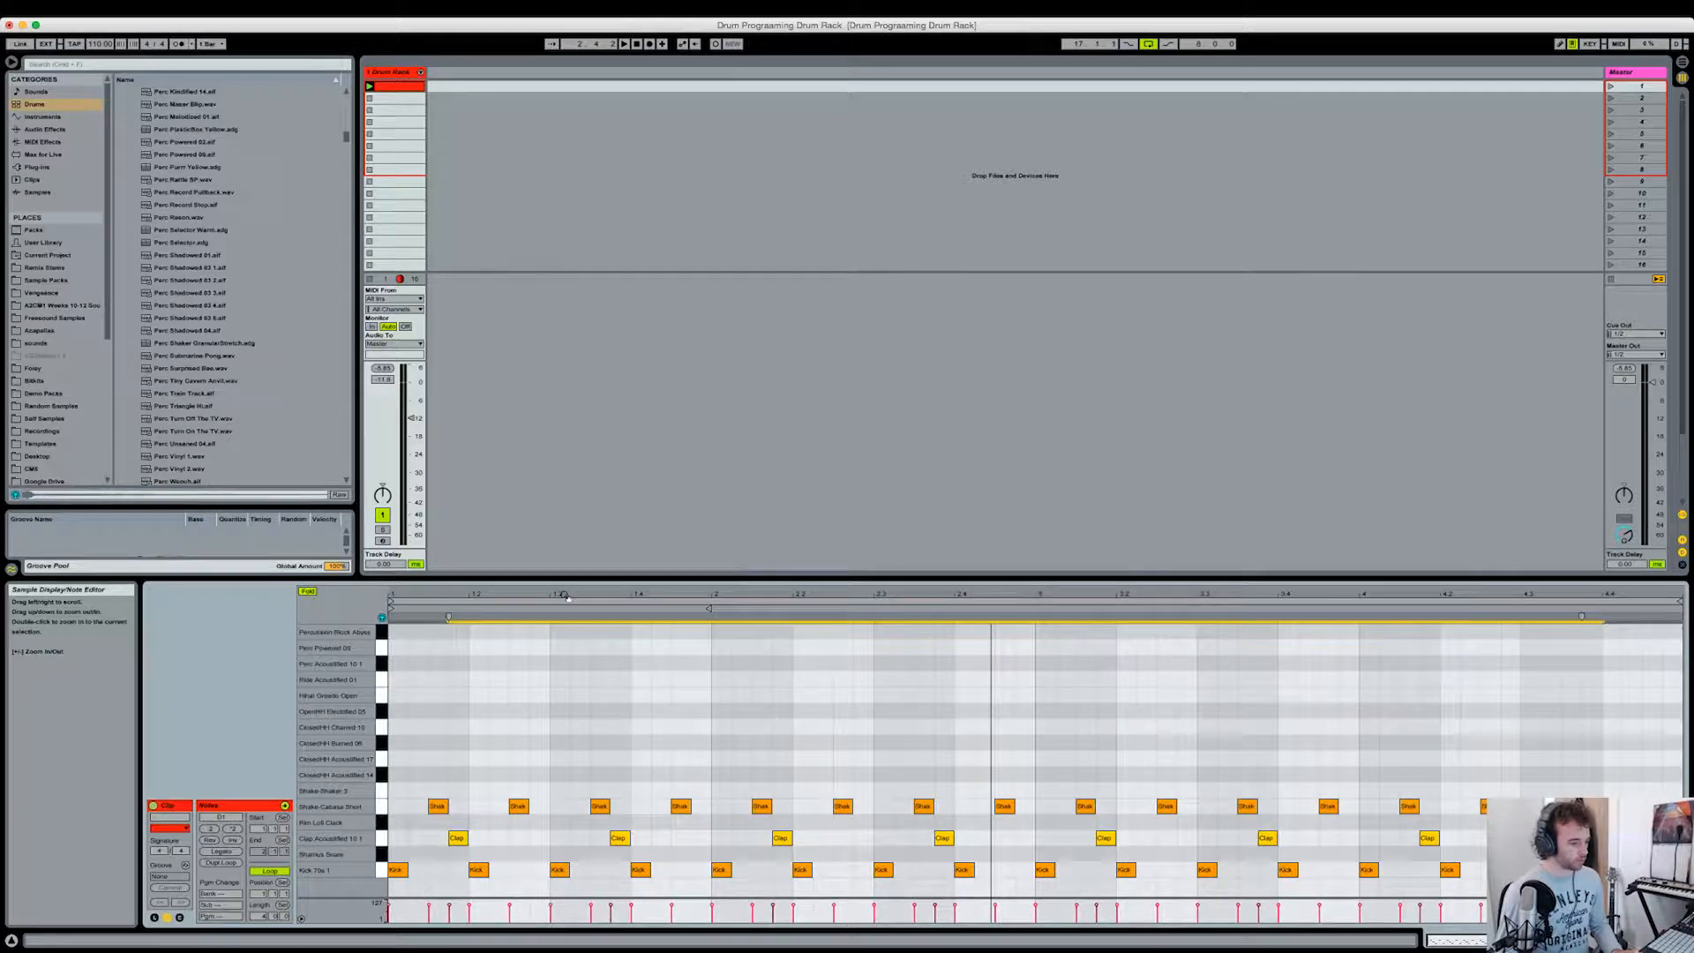
{"action": "key", "text": "Right"}
{"action": "left_click_drag", "start_coordinate": [567, 597], "coordinate": [526, 593]}
{"action": "key", "text": "space"}
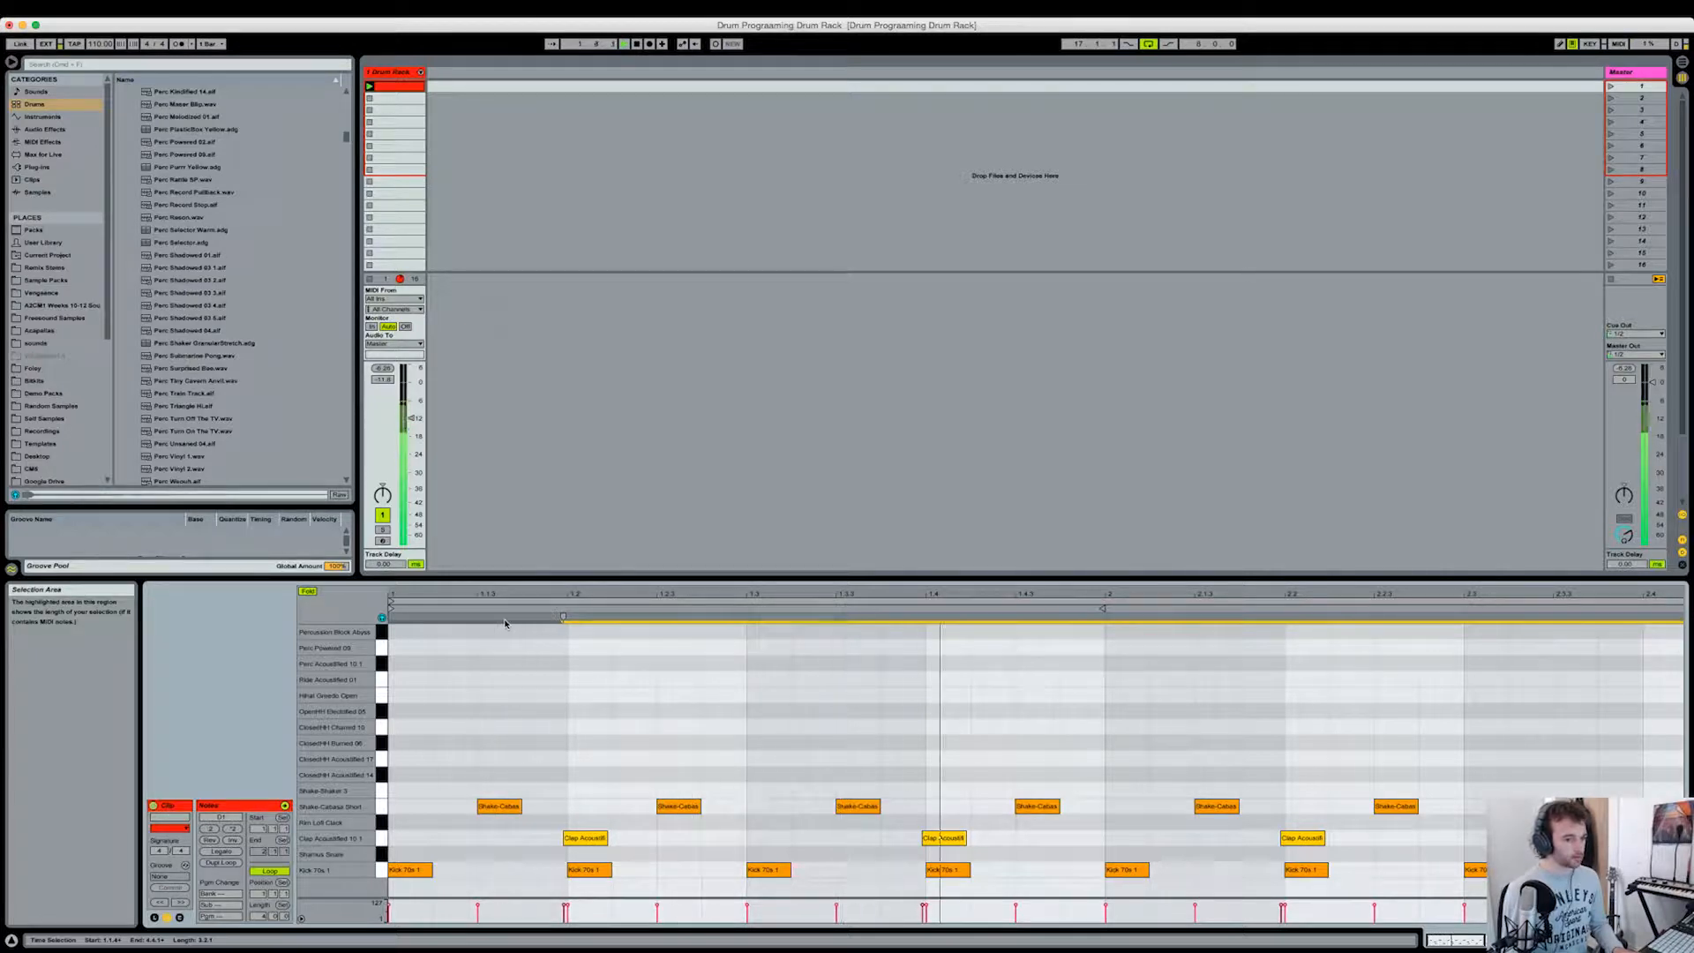
{"action": "key", "text": "space"}
{"action": "left_click_drag", "start_coordinate": [552, 600], "coordinate": [552, 595]}
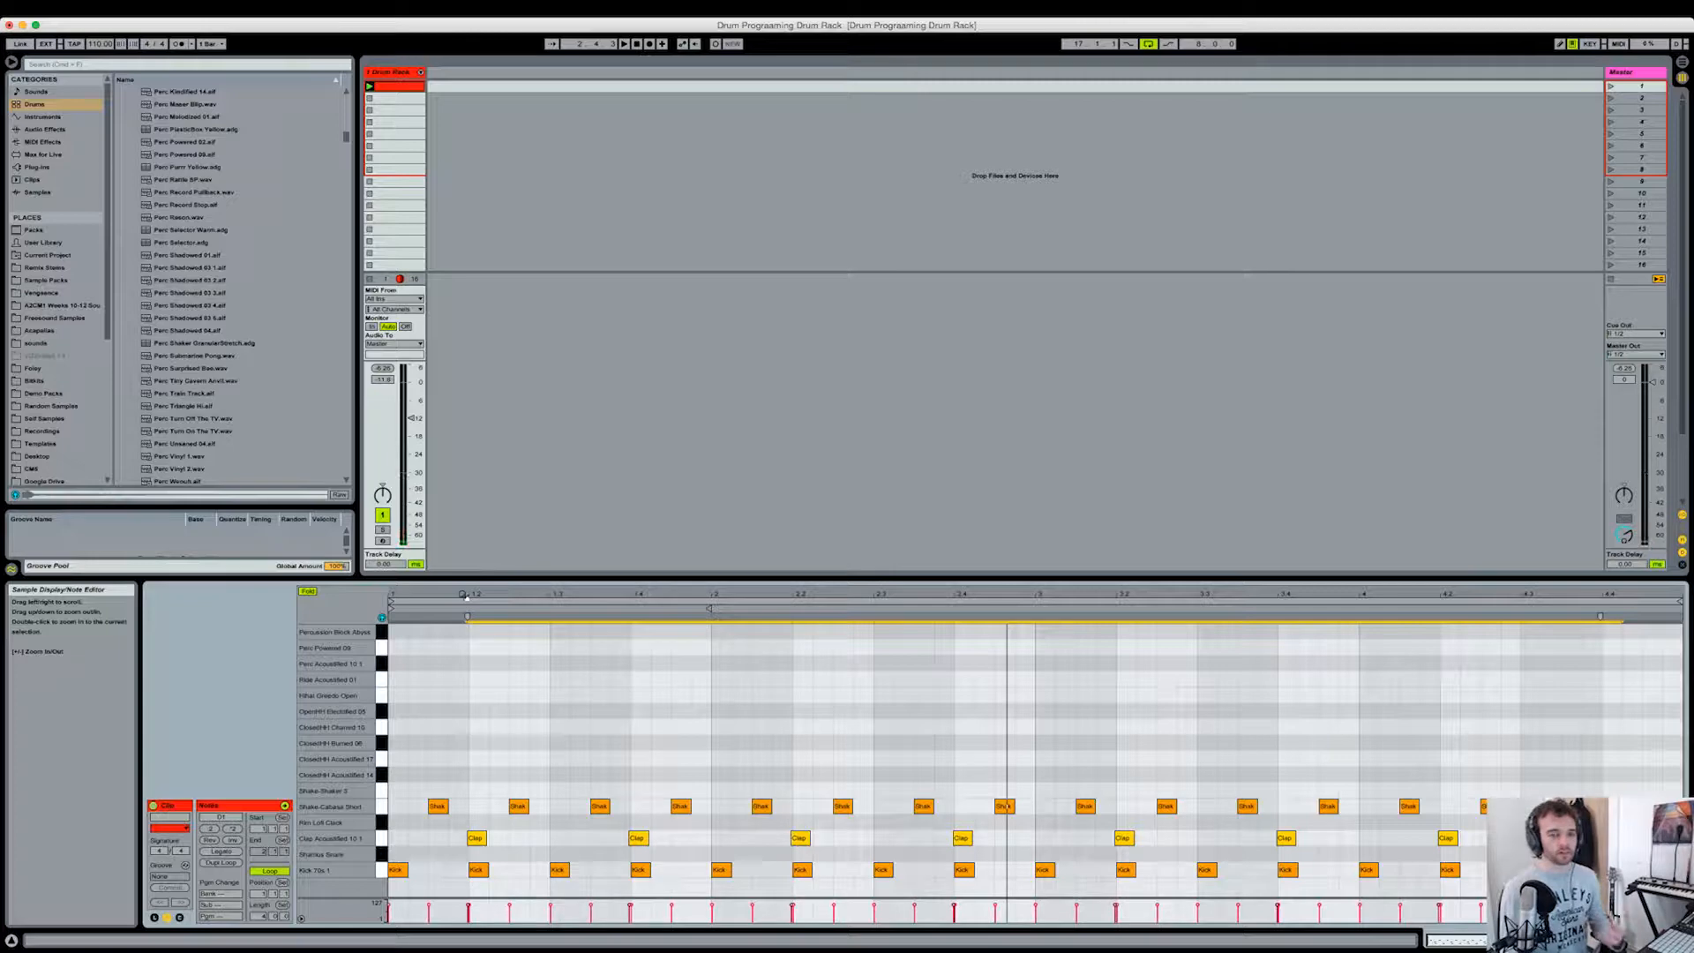
{"action": "left_click", "coordinate": [458, 865]}
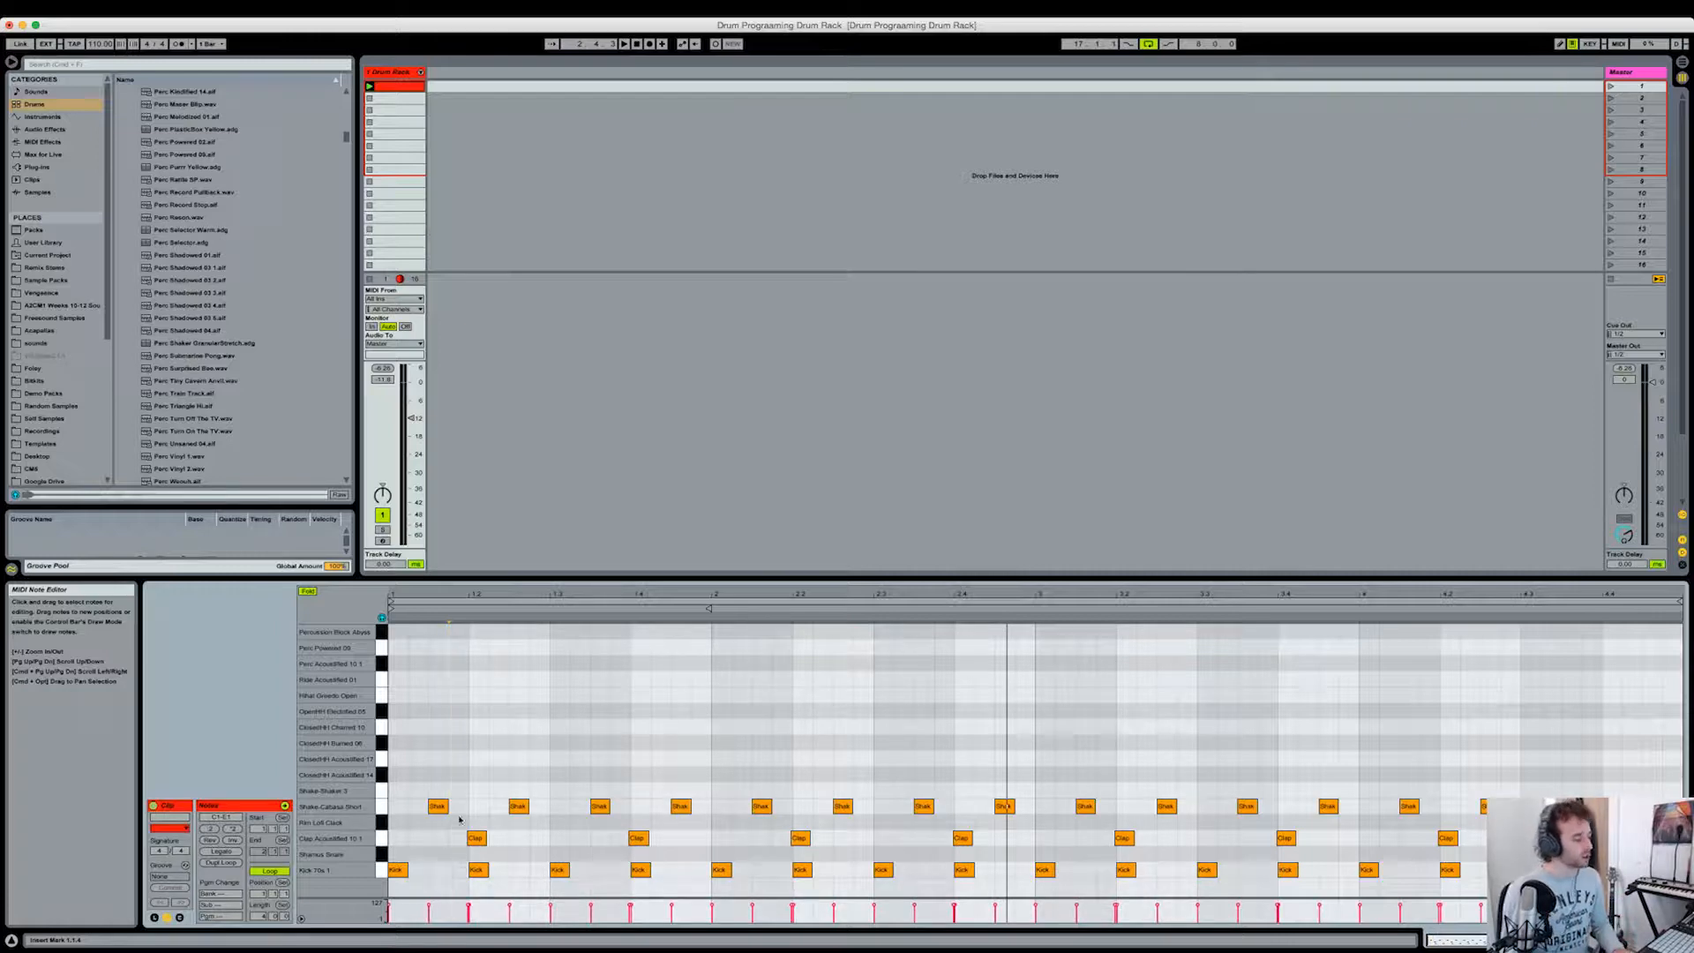
Step: Add off-beat sixteenth notes in bar 1, alternating closed hi-hats with one OpenHH Electrified, one ClosedHH Channel and a final Shake-Shaker hit
{"action": "left_click_drag", "start_coordinate": [428, 598], "coordinate": [439, 619]}
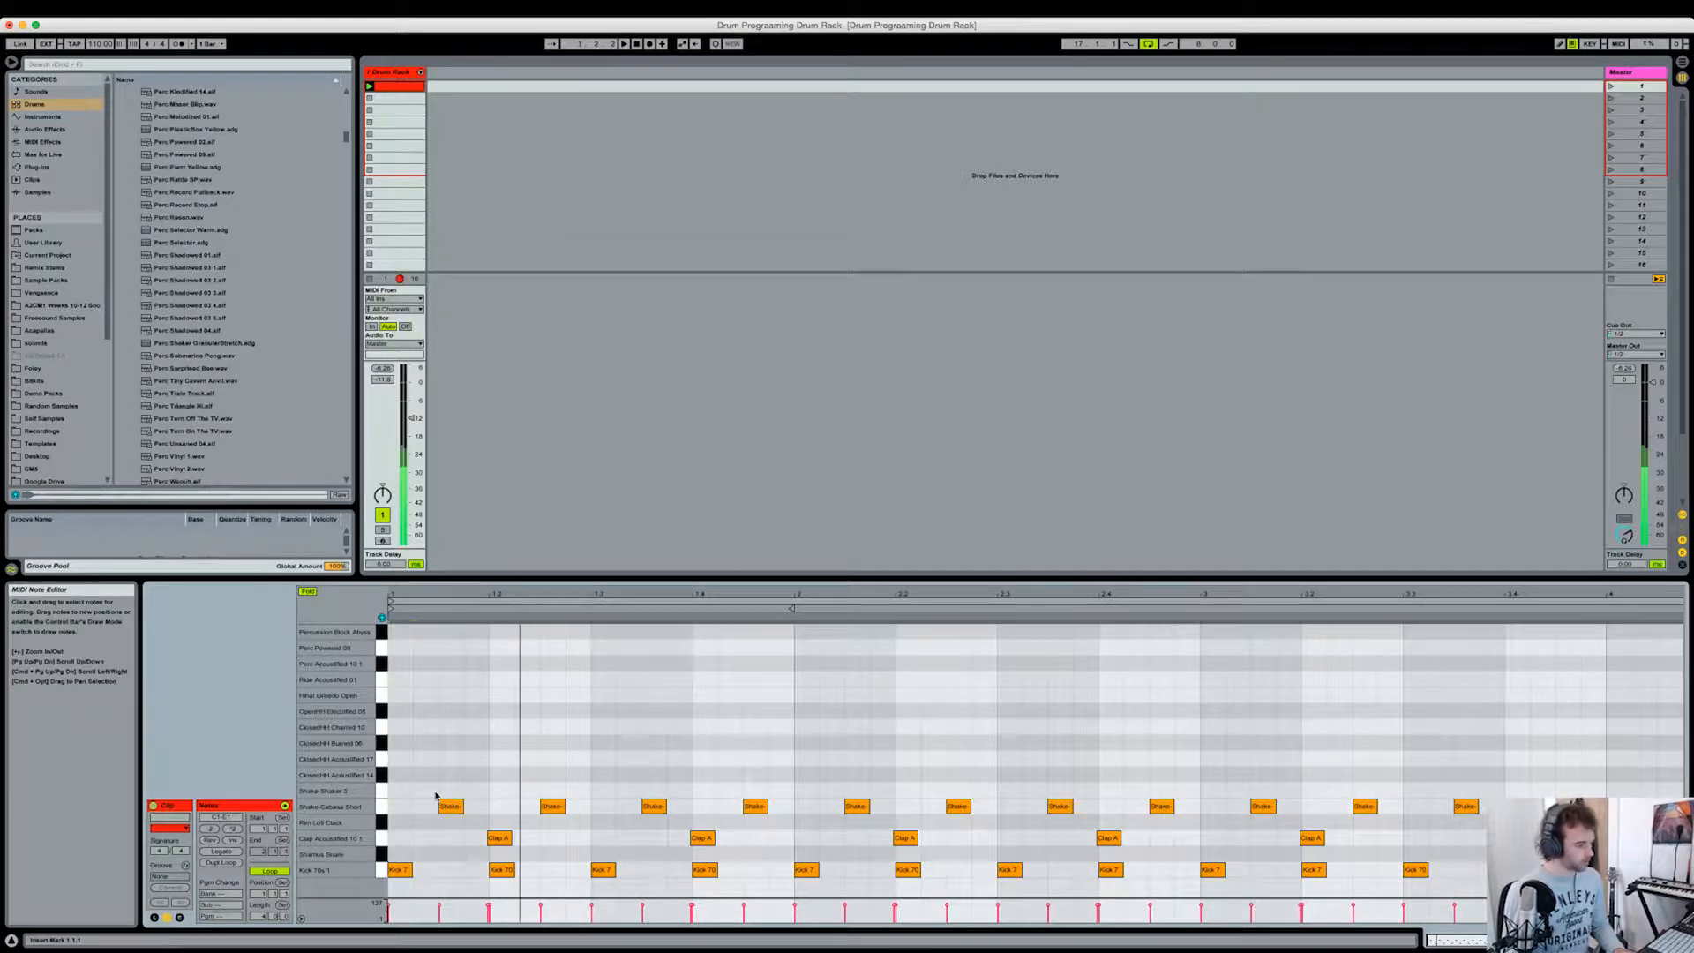
{"action": "double_click", "coordinate": [427, 774]}
{"action": "double_click", "coordinate": [480, 759]}
{"action": "double_click", "coordinate": [520, 759]}
{"action": "left_click_drag", "start_coordinate": [527, 759], "coordinate": [527, 774]}
{"action": "double_click", "coordinate": [578, 758]}
{"action": "double_click", "coordinate": [679, 726]}
{"action": "double_click", "coordinate": [628, 711]}
{"action": "double_click", "coordinate": [729, 759]}
{"action": "double_click", "coordinate": [779, 791]}
Step: Add off-beat closed hi-hat notes through bar 2, mixing the two ClosedHH Acoustified sounds
{"action": "double_click", "coordinate": [831, 758]}
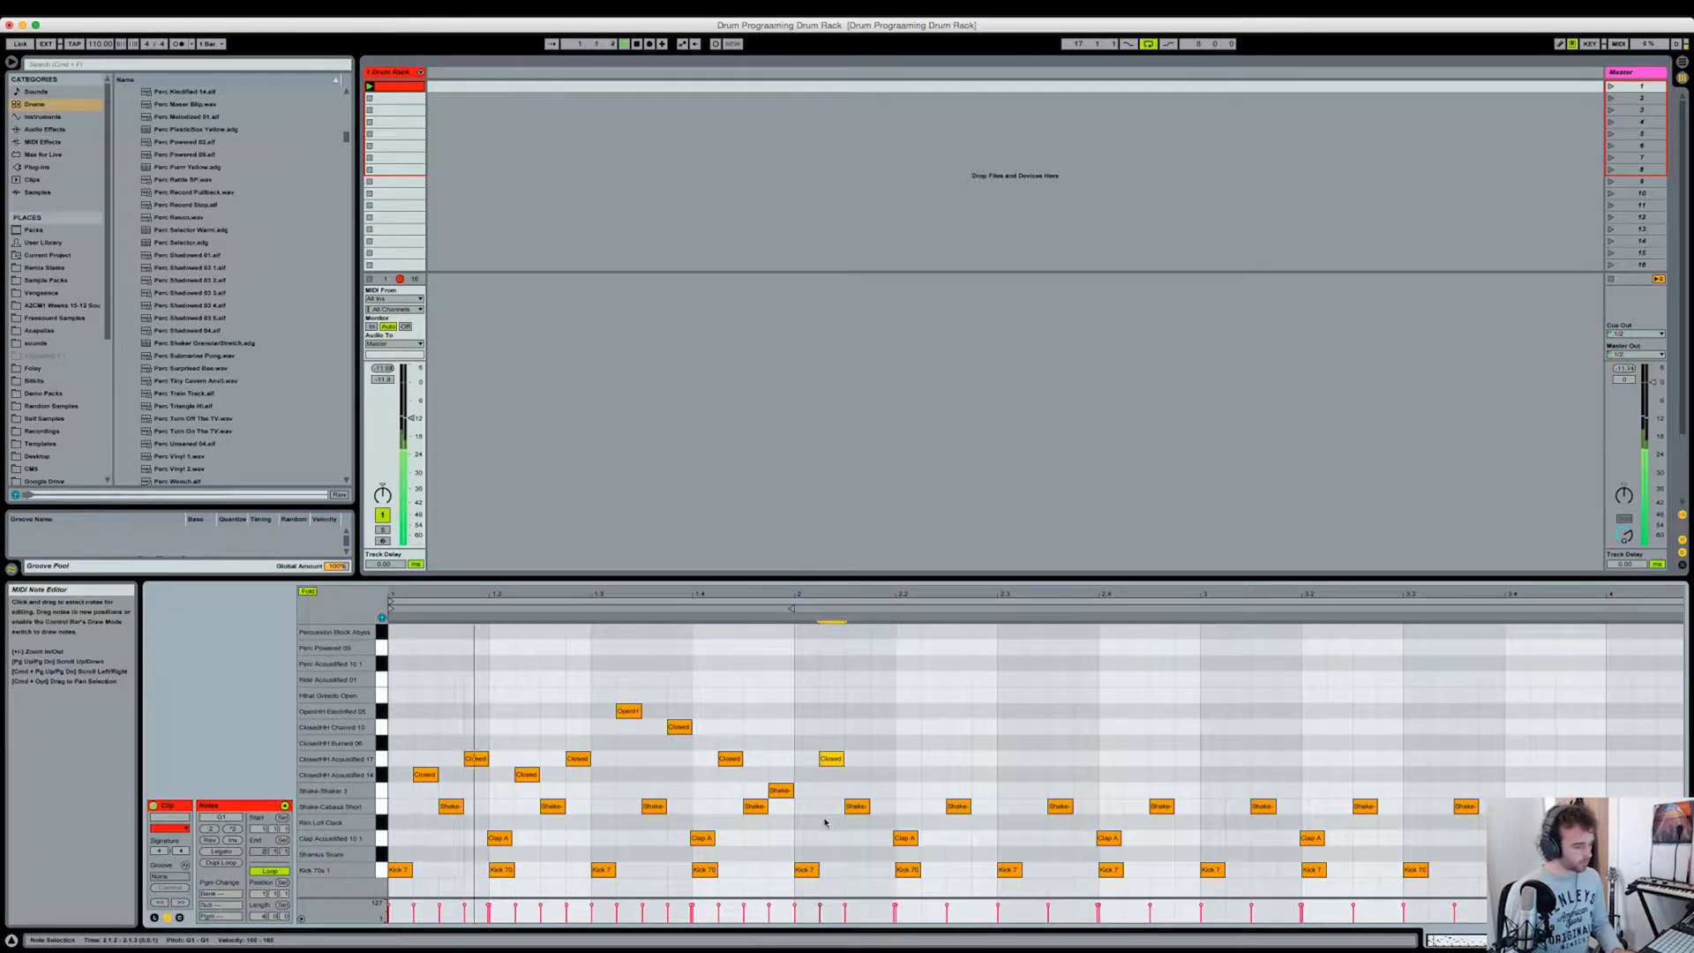
{"action": "left_click", "coordinate": [786, 806]}
{"action": "left_click_drag", "start_coordinate": [831, 759], "coordinate": [831, 774]}
{"action": "double_click", "coordinate": [882, 758]}
{"action": "double_click", "coordinate": [934, 775]}
{"action": "double_click", "coordinate": [983, 759]}
{"action": "double_click", "coordinate": [1035, 775]}
{"action": "double_click", "coordinate": [1085, 774]}
Step: Place one percussion block note at 2.4.2 and remove the trial Perc Powered note there
{"action": "double_click", "coordinate": [1137, 648]}
{"action": "double_click", "coordinate": [1187, 632]}
{"action": "double_click", "coordinate": [1135, 648]}
{"action": "left_click_drag", "start_coordinate": [1187, 631], "coordinate": [1136, 631]}
Step: Duplicate all notes of the first two bars into bars 3 and 4 and play back the clip
{"action": "left_click_drag", "start_coordinate": [1196, 885], "coordinate": [391, 626]}
{"action": "key", "text": "super+d"}
{"action": "left_click", "coordinate": [1440, 675]}
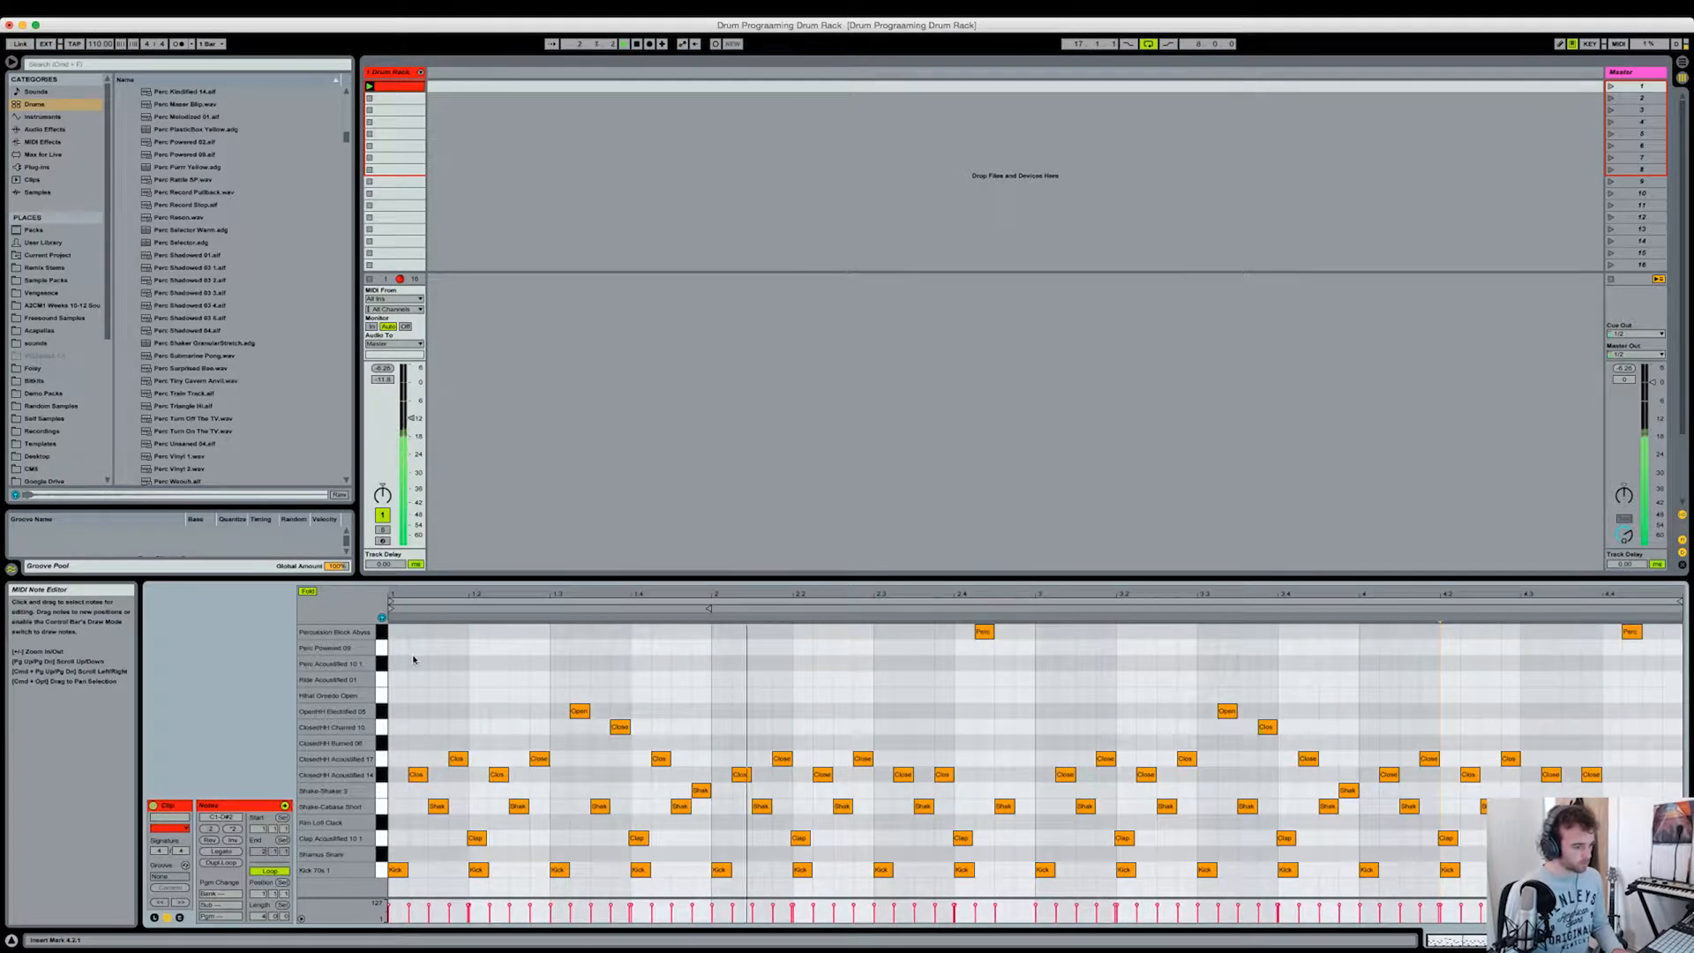
{"action": "key", "text": "space"}
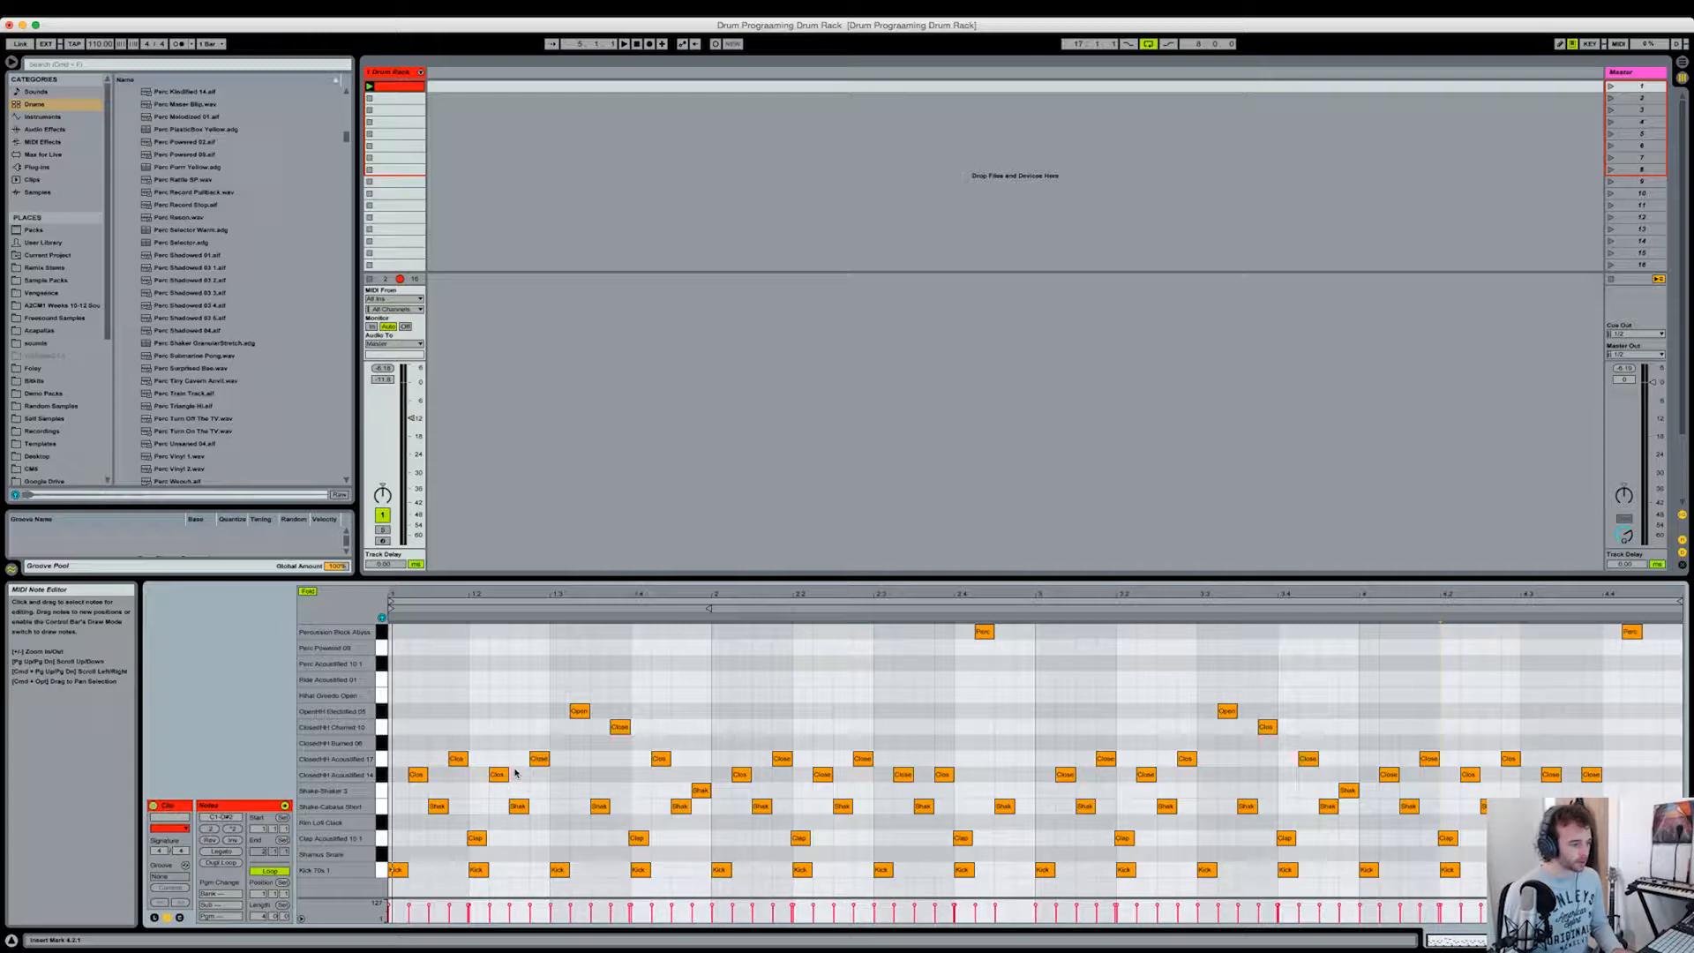
{"action": "key", "text": "space"}
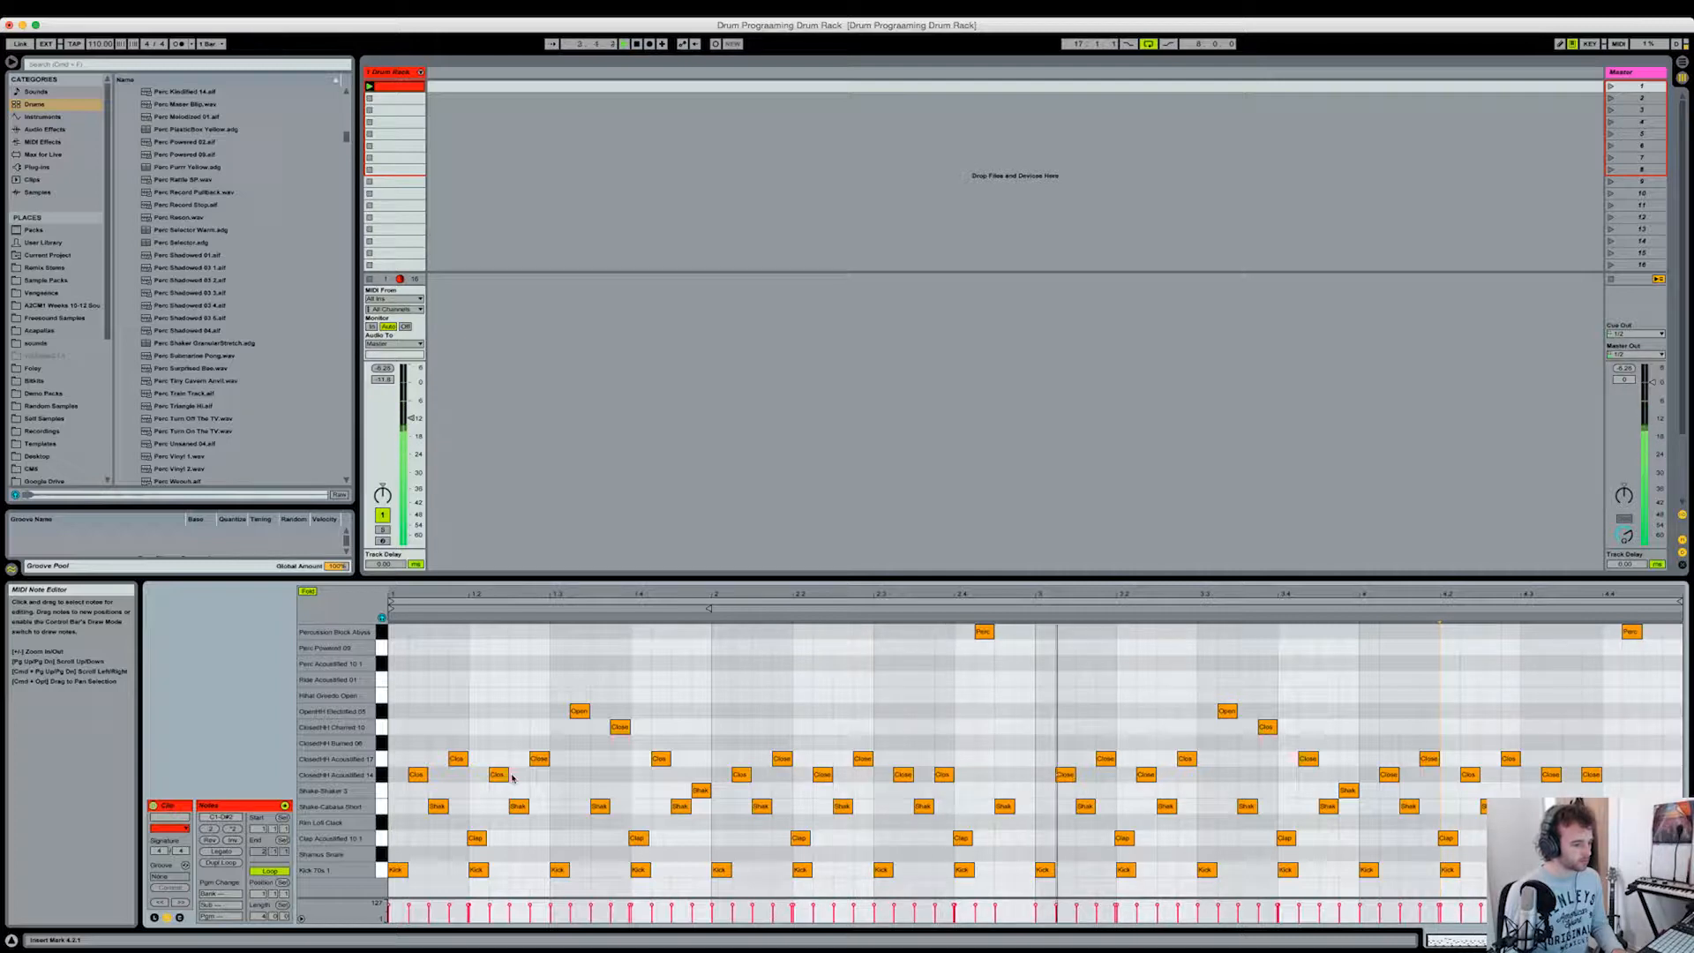
{"action": "key", "text": "space"}
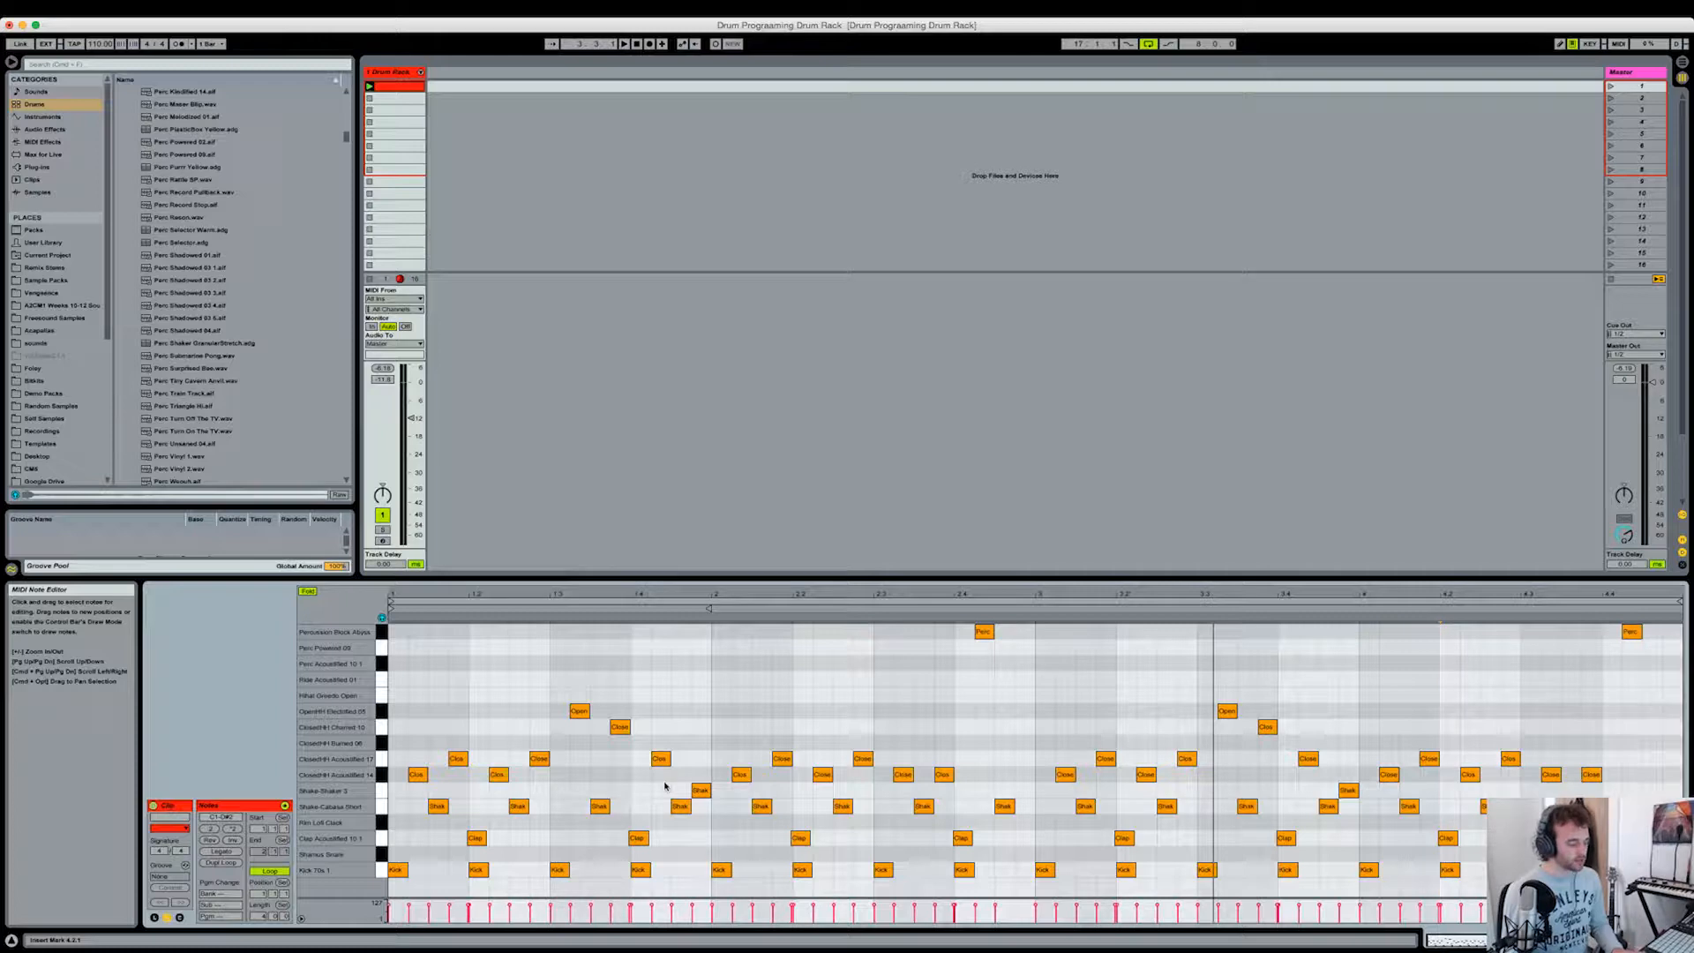
Step: Show the Drum Rack and adjust the velocity-to-volume amount on the closed and open hi-hat pads
{"action": "key", "text": "shift+Tab"}
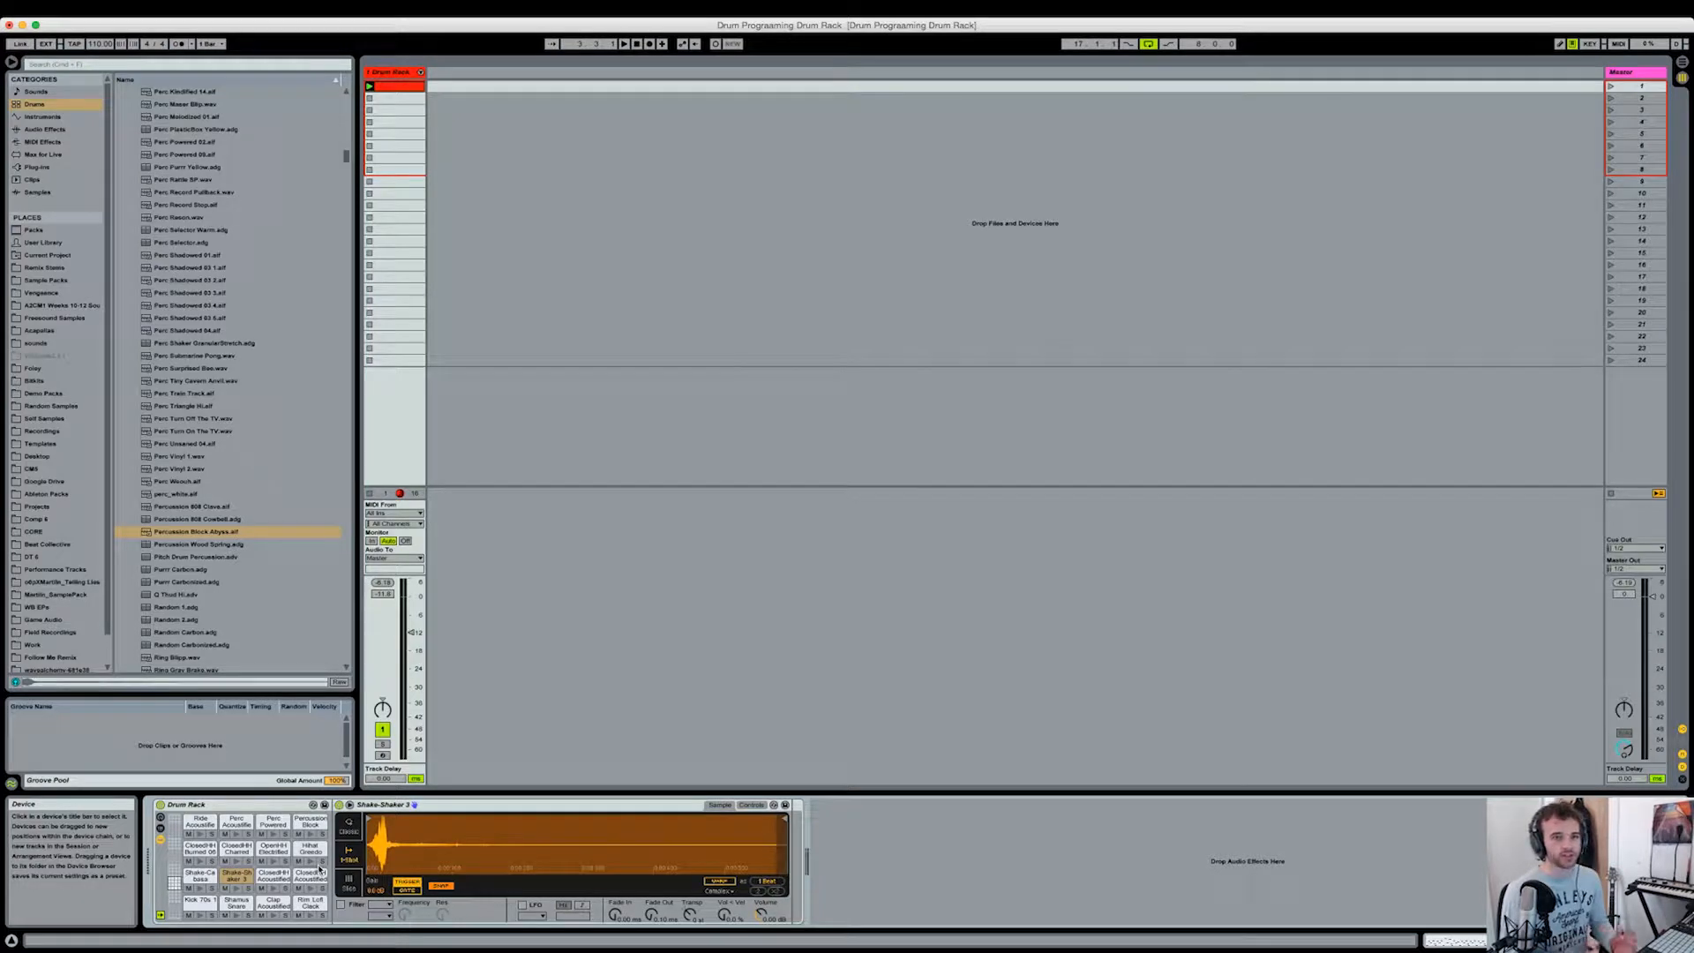
{"action": "left_click", "coordinate": [265, 878]}
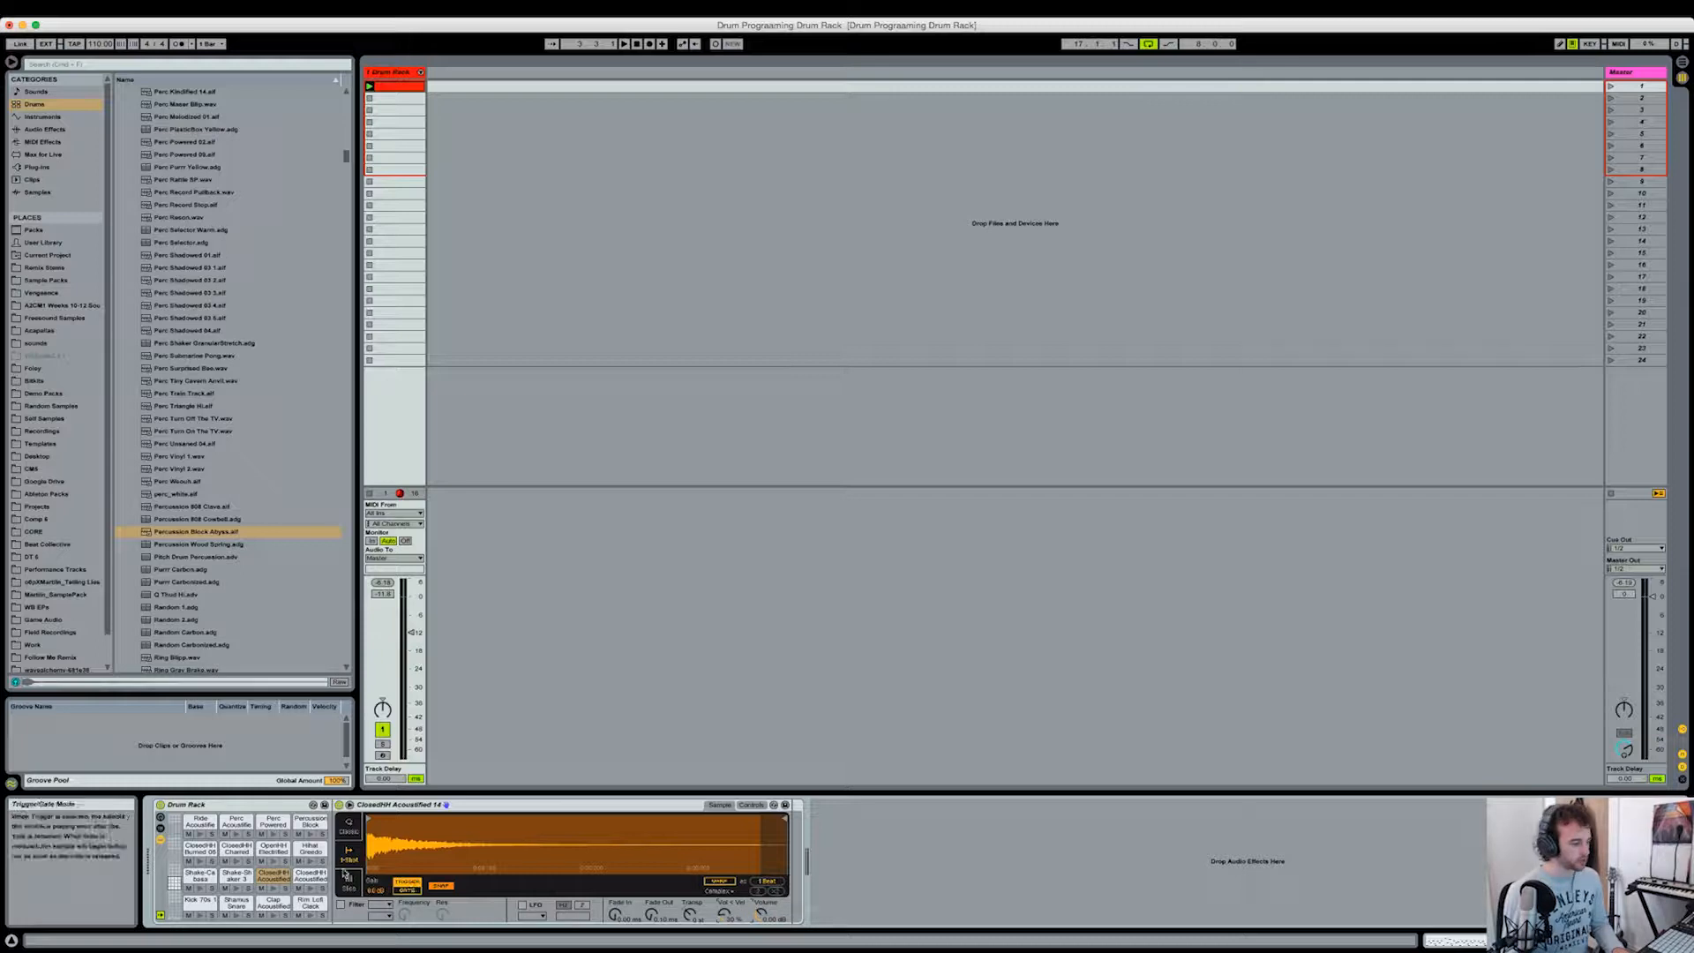
{"action": "left_click", "coordinate": [305, 878]}
{"action": "left_click_drag", "start_coordinate": [725, 918], "coordinate": [725, 887]}
{"action": "left_click", "coordinate": [200, 850]}
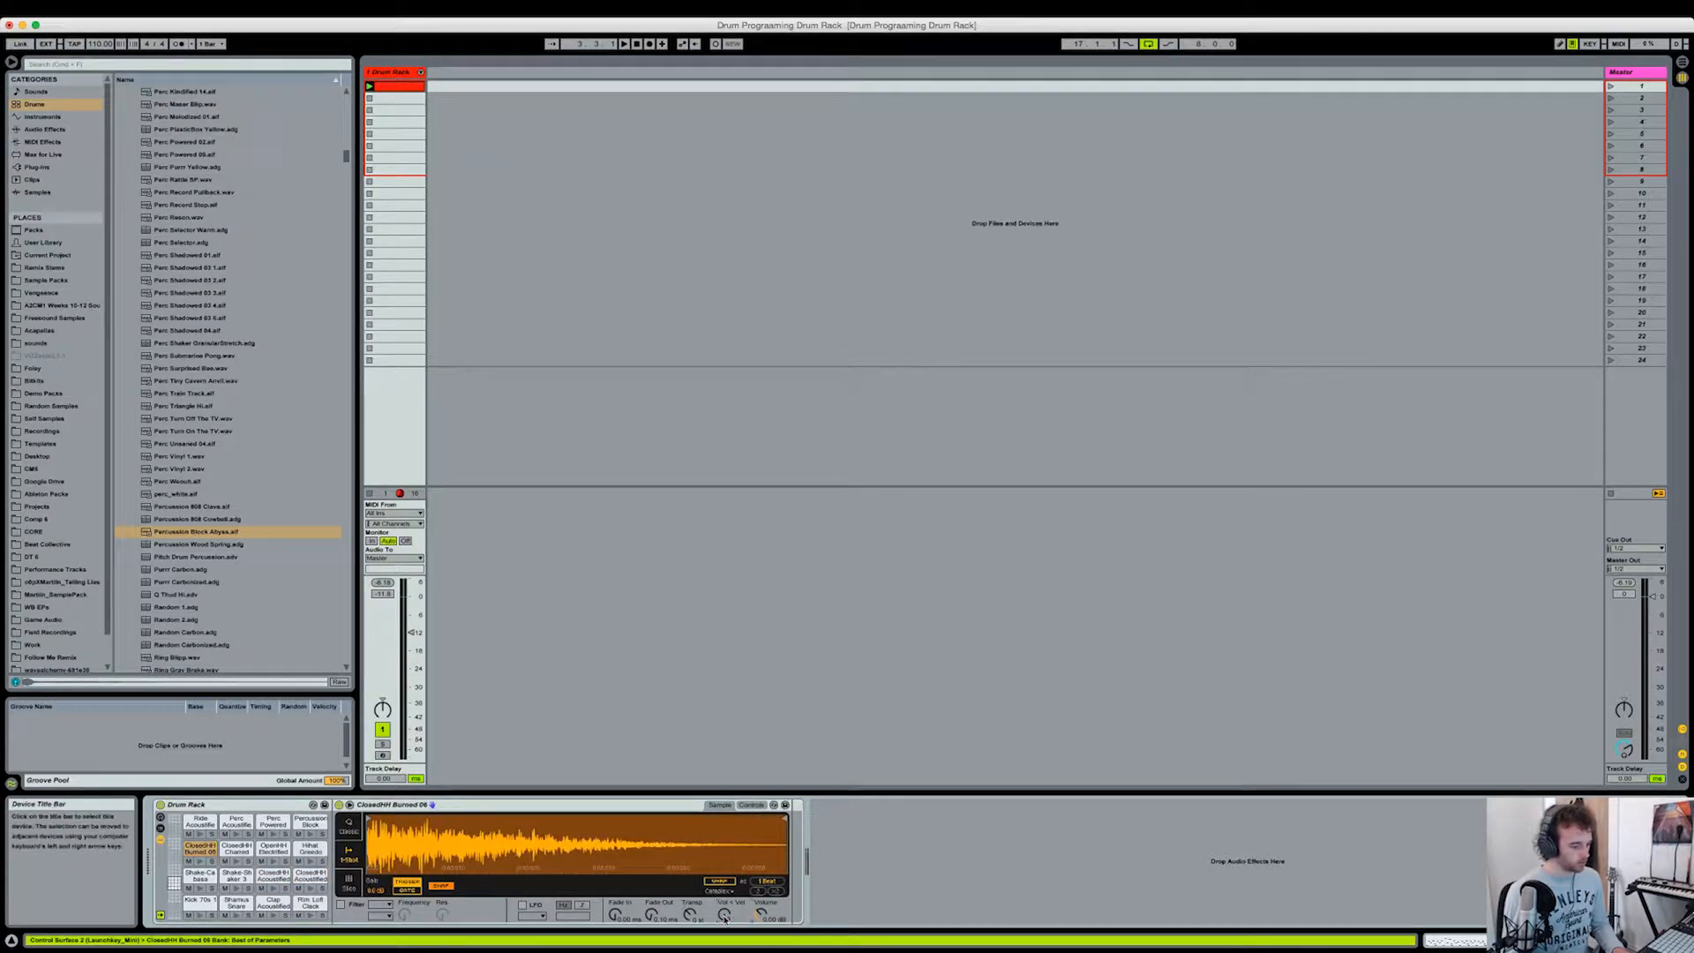
{"action": "left_click", "coordinate": [236, 849]}
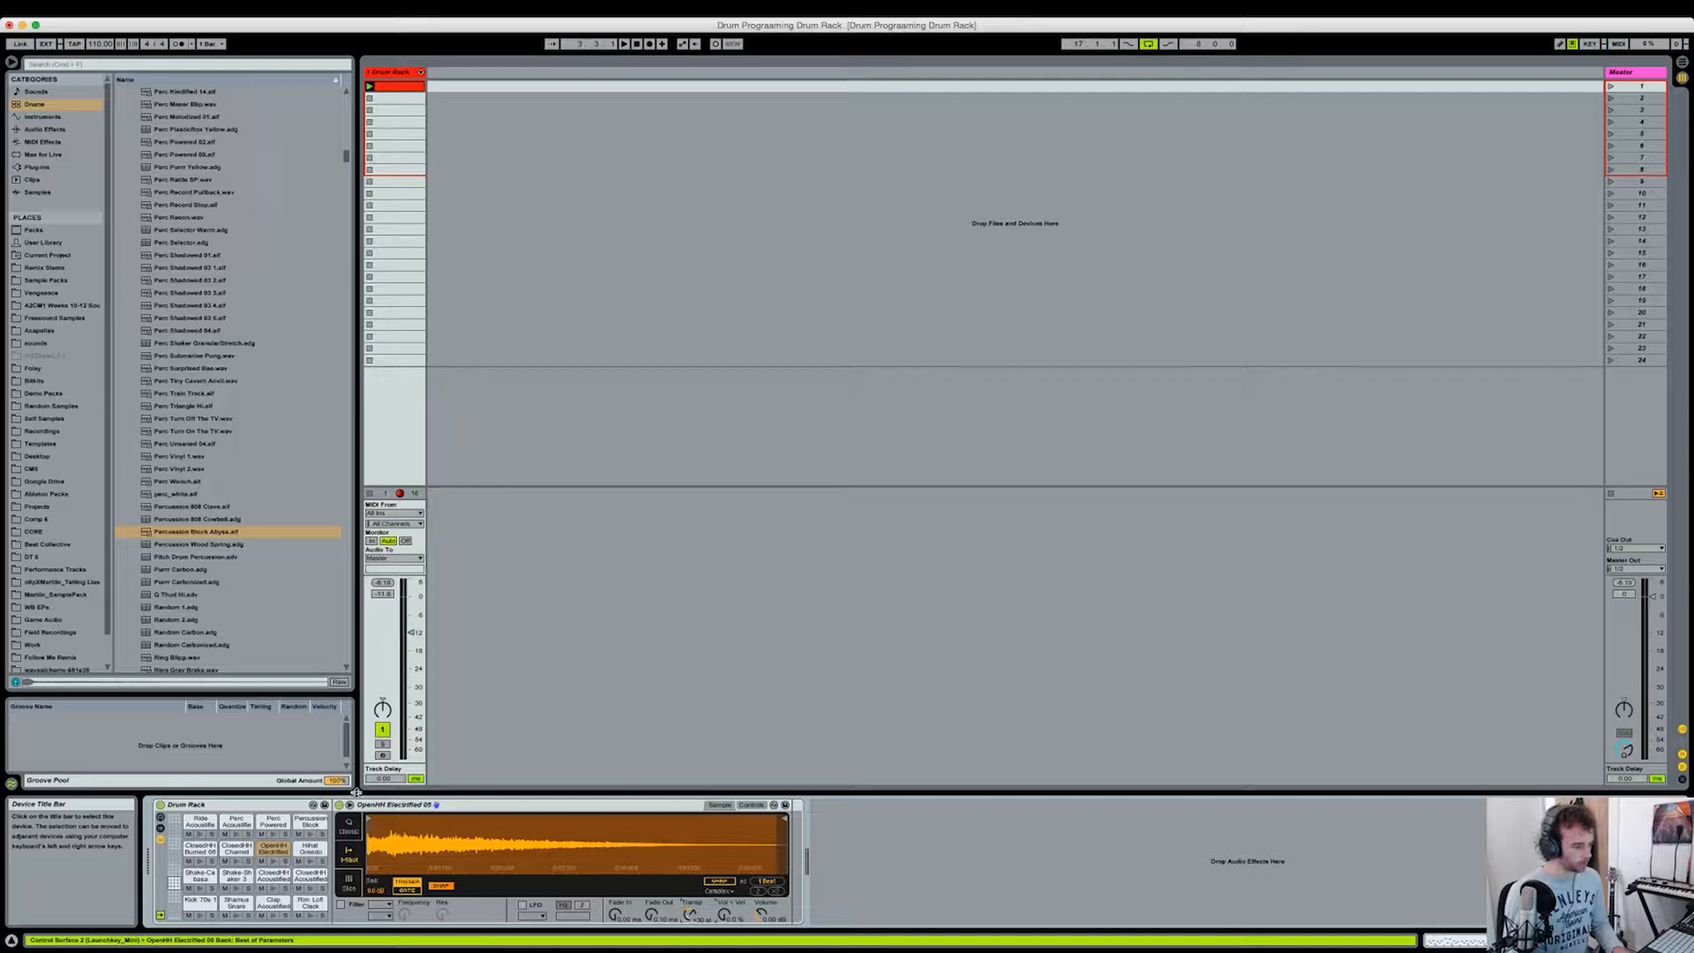
{"action": "double_click", "coordinate": [691, 916]}
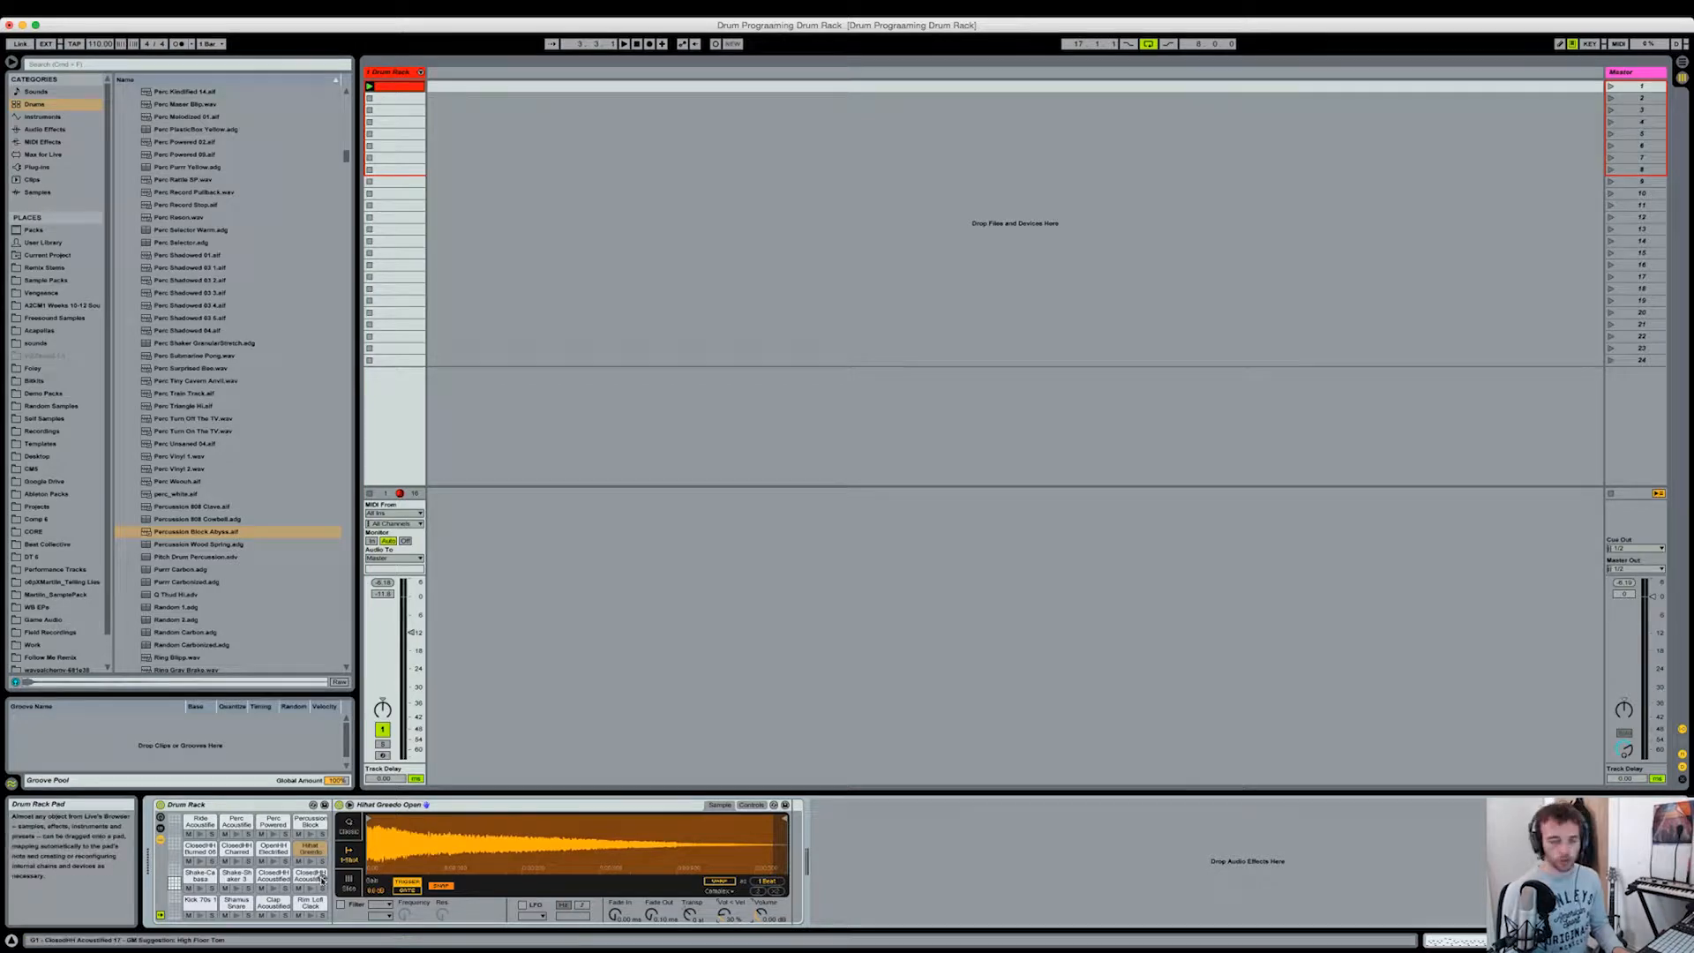
Step: Reopen the drum clip, lower the velocities of the first four closed hi-hat notes in bar 1 and play the result
{"action": "double_click", "coordinate": [411, 89]}
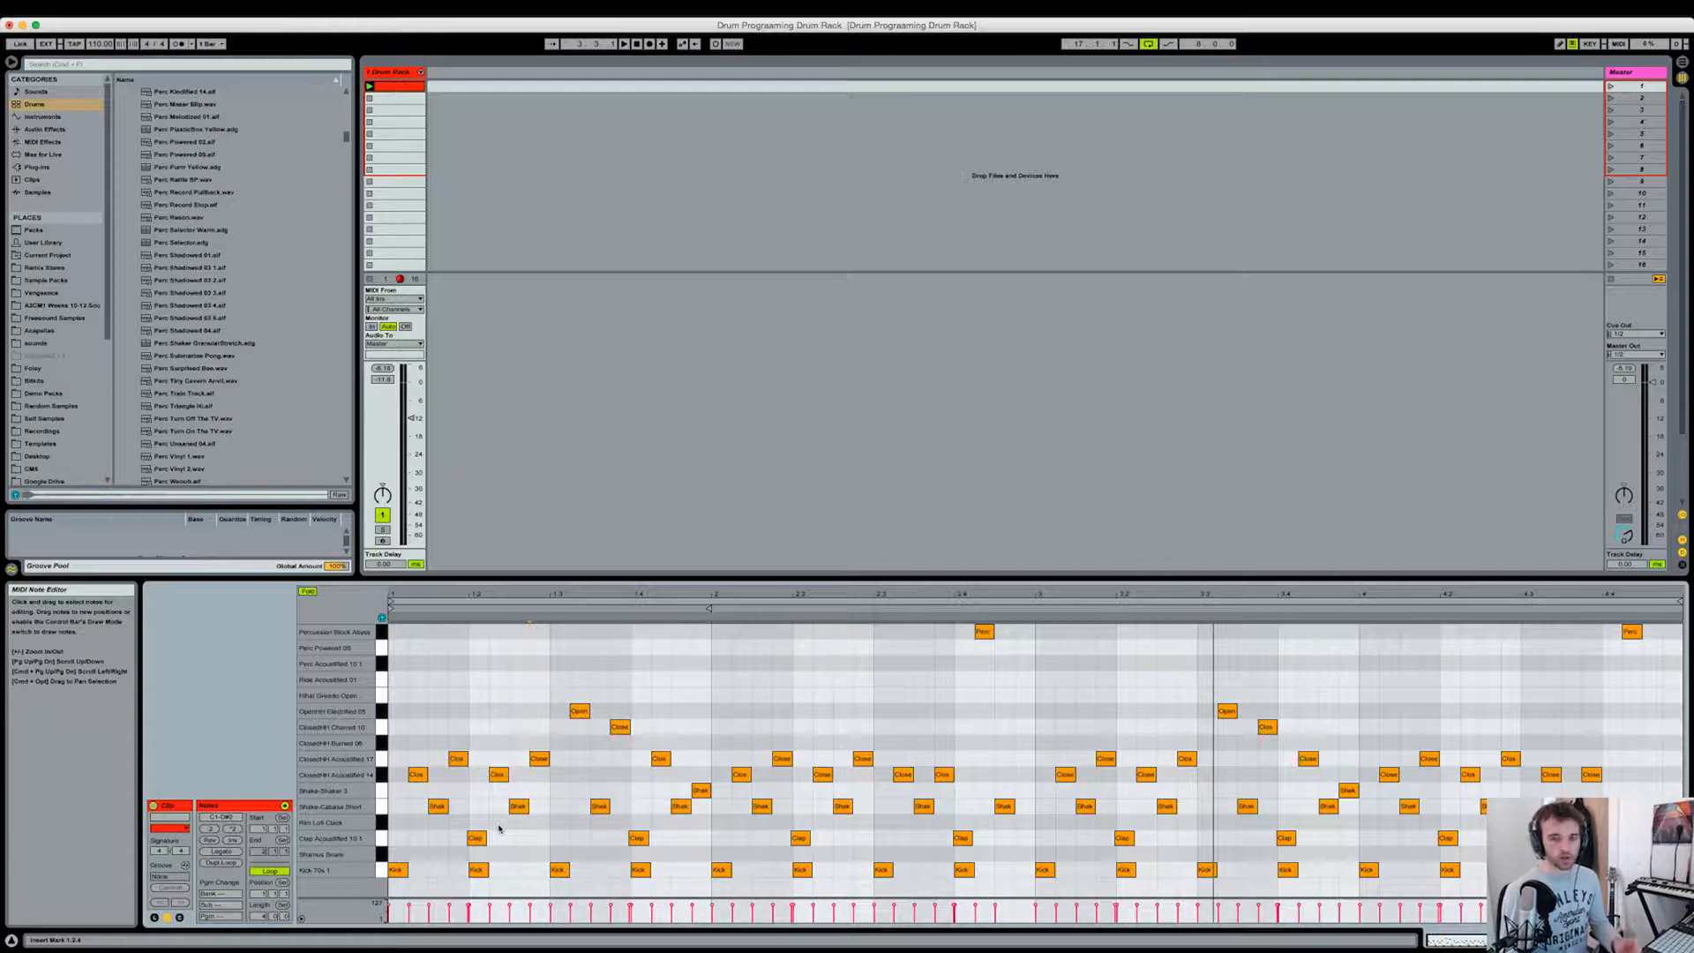
{"action": "left_click", "coordinate": [471, 766]}
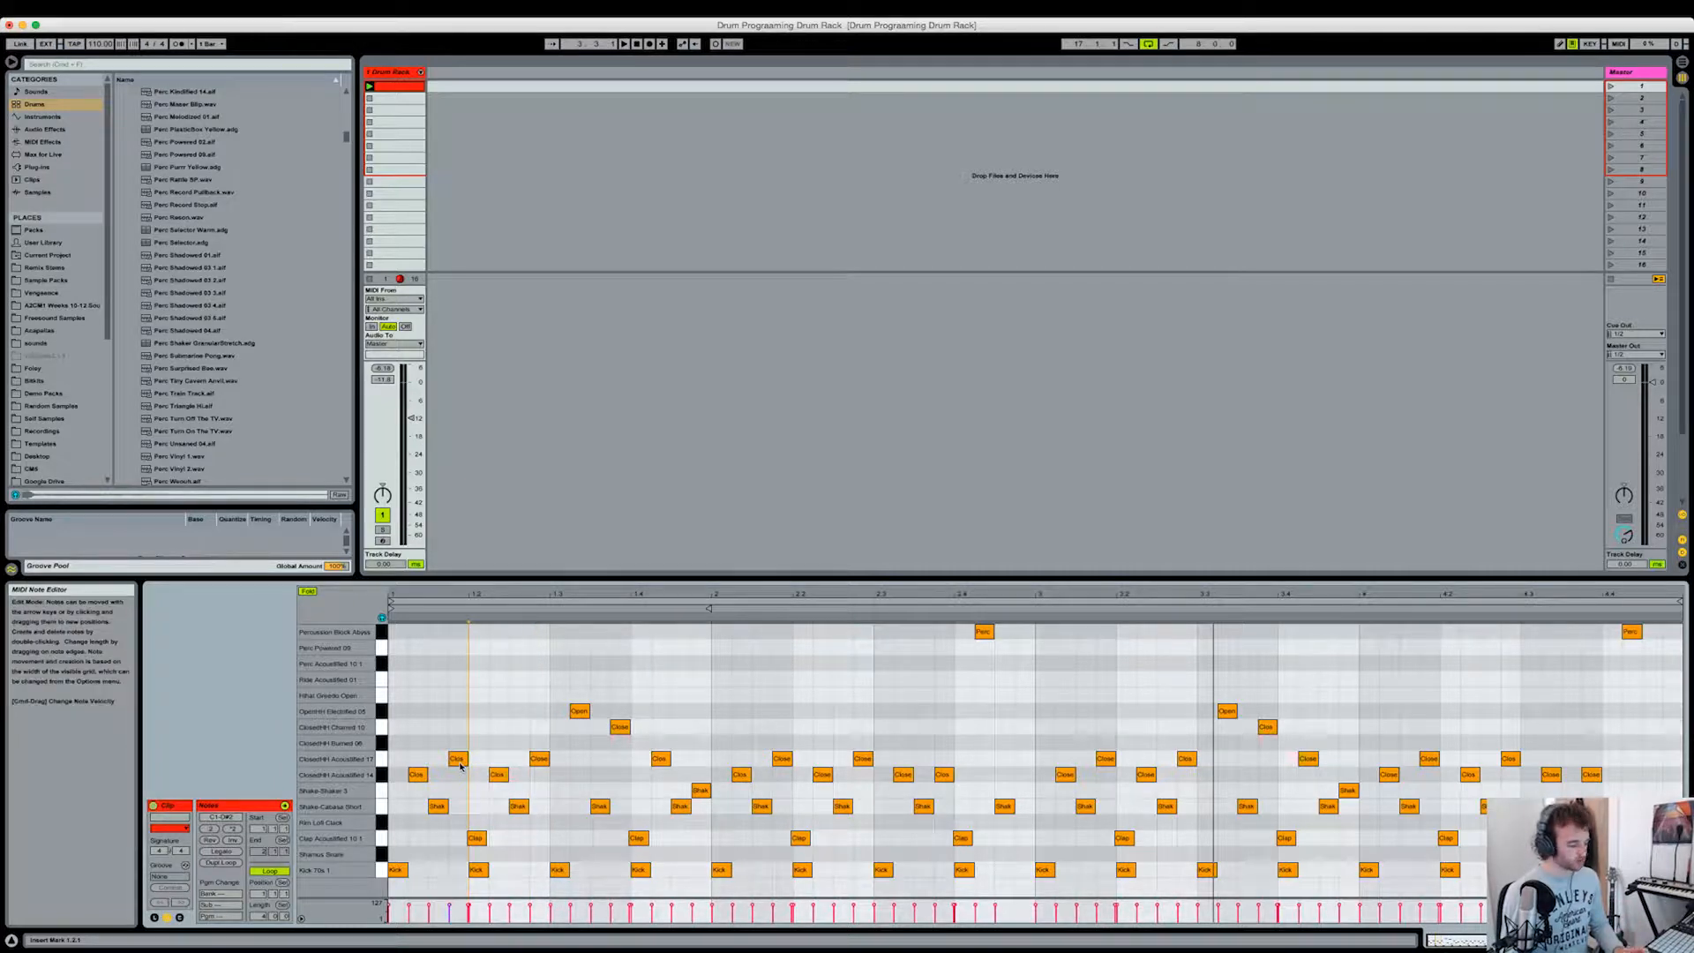
{"action": "left_click", "coordinate": [504, 760]}
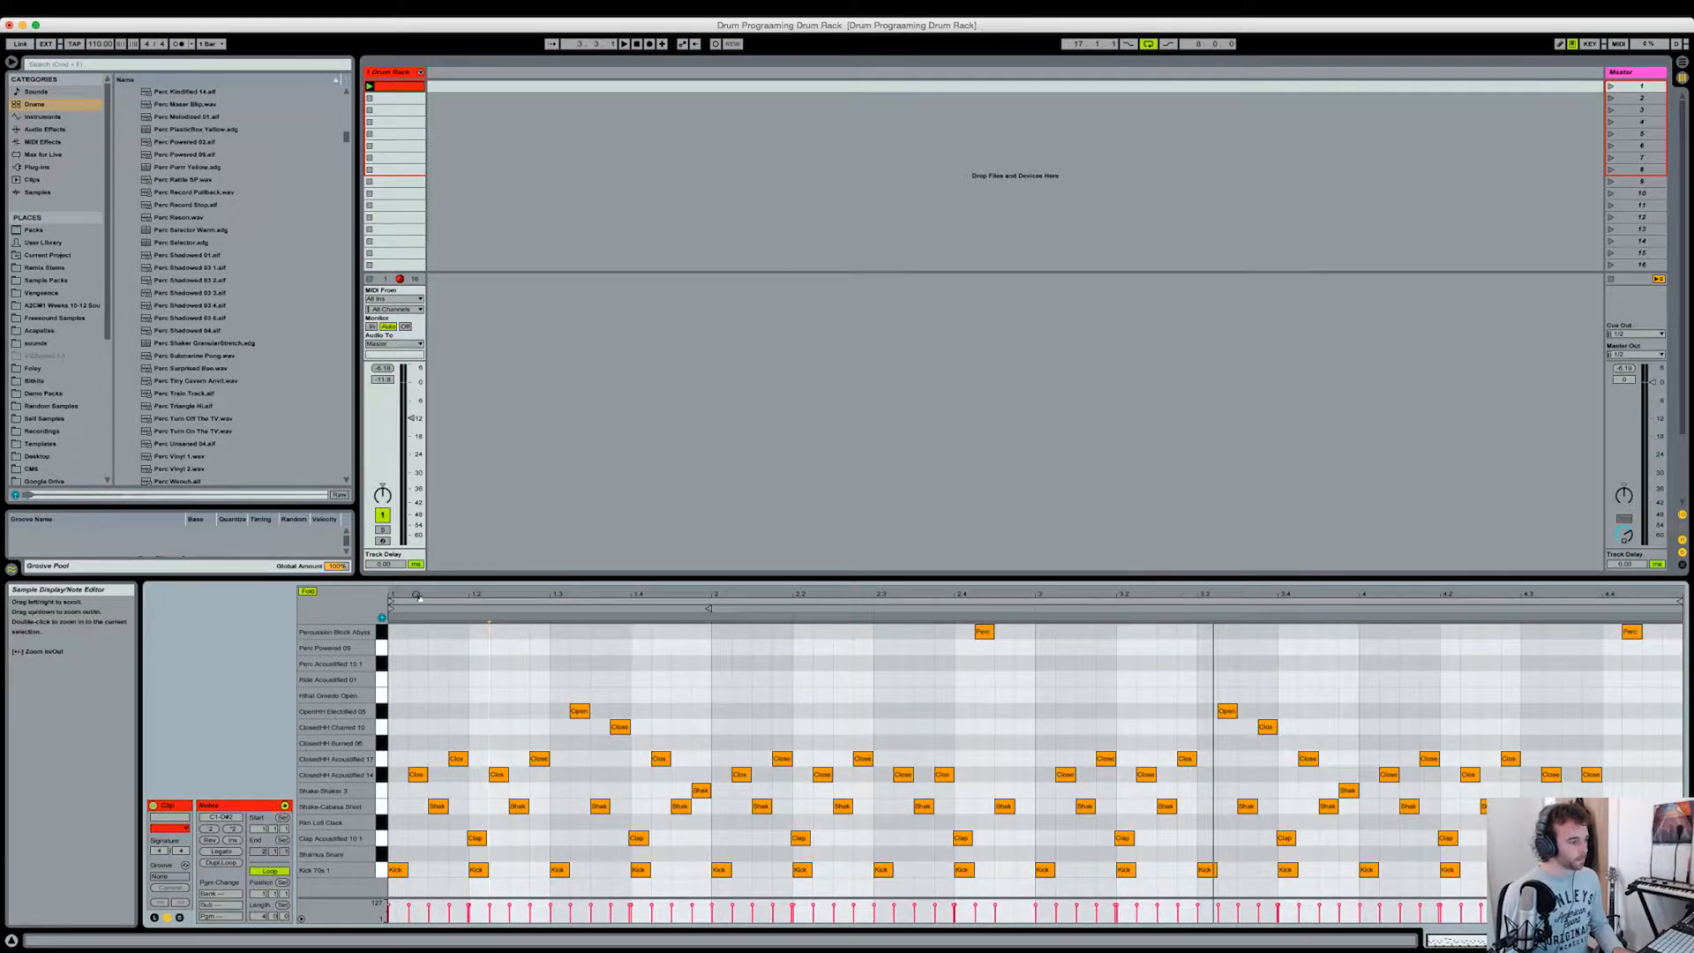
{"action": "left_click_drag", "start_coordinate": [418, 596], "coordinate": [418, 617]}
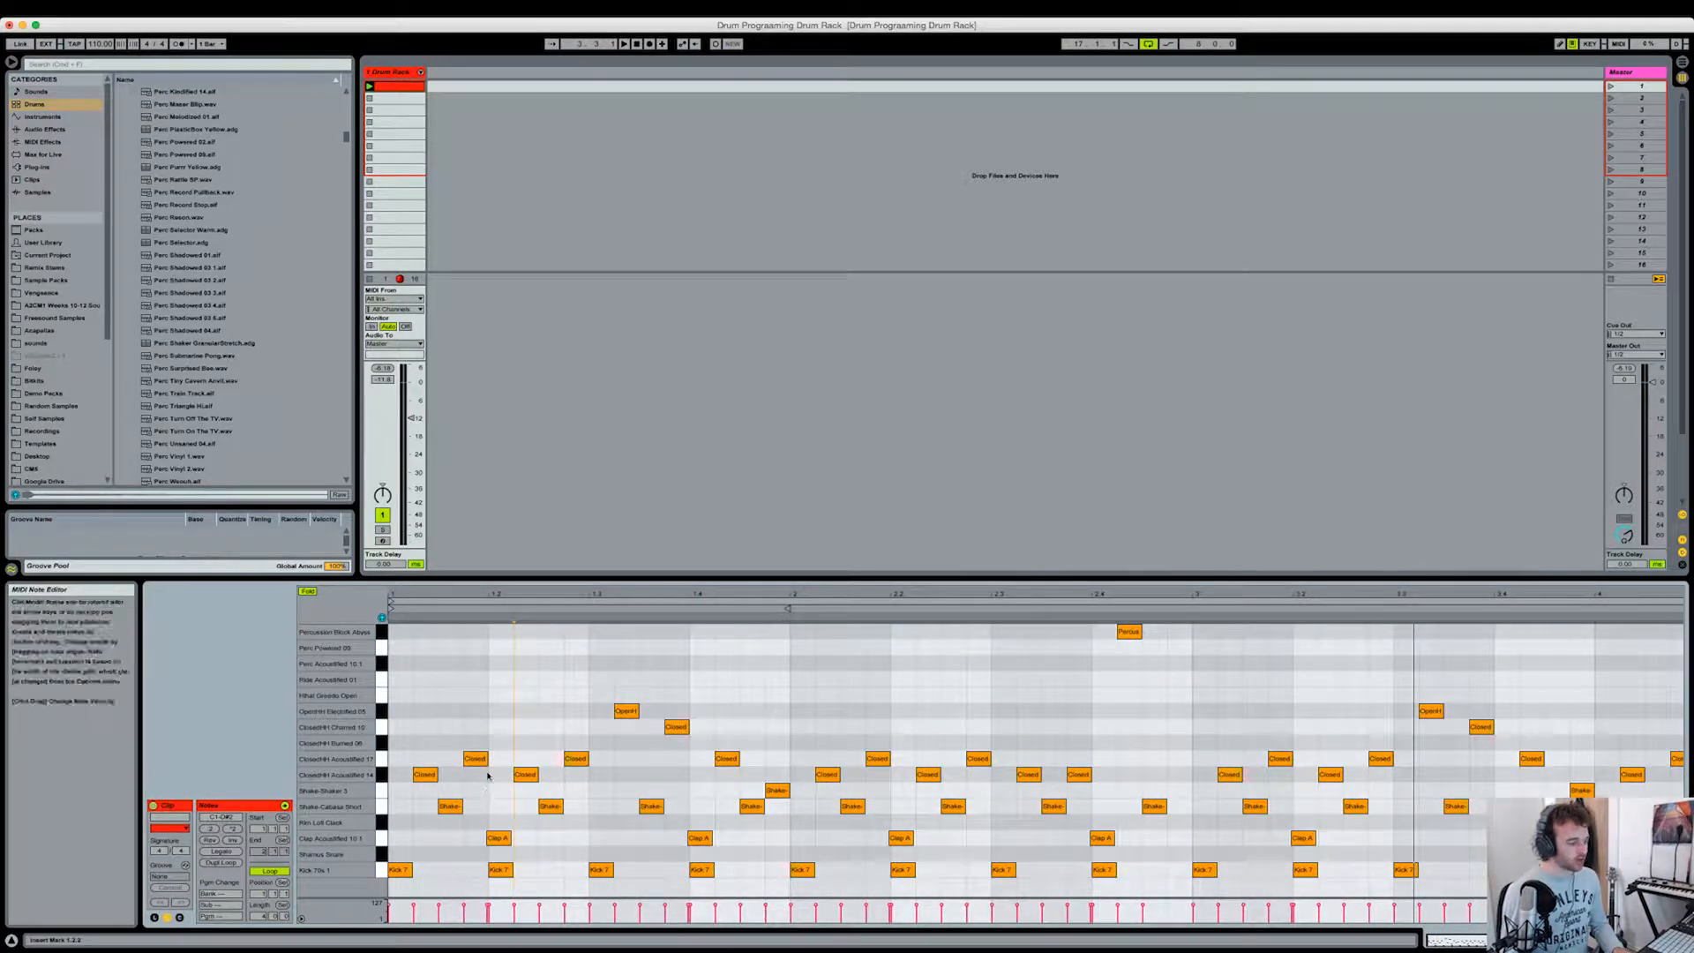
{"action": "left_click", "coordinate": [461, 791]}
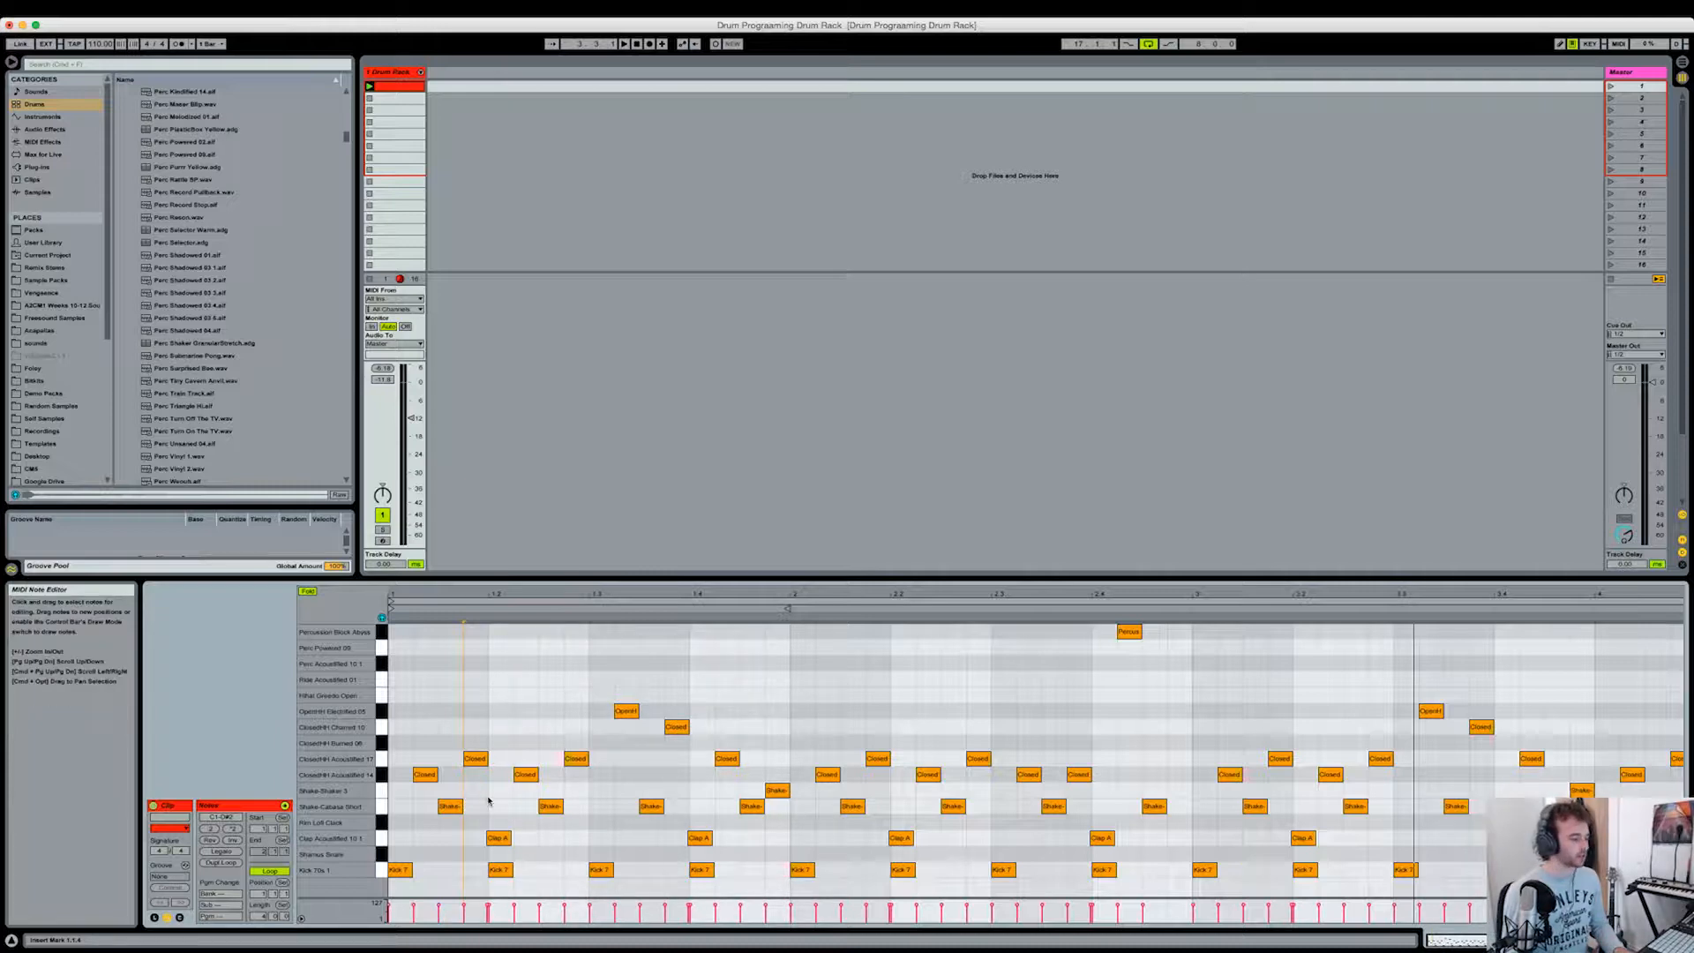
{"action": "left_click", "coordinate": [425, 774]}
{"action": "left_click_drag", "start_coordinate": [424, 774], "coordinate": [475, 787]}
{"action": "left_click", "coordinate": [511, 783]}
{"action": "left_click", "coordinate": [525, 775]}
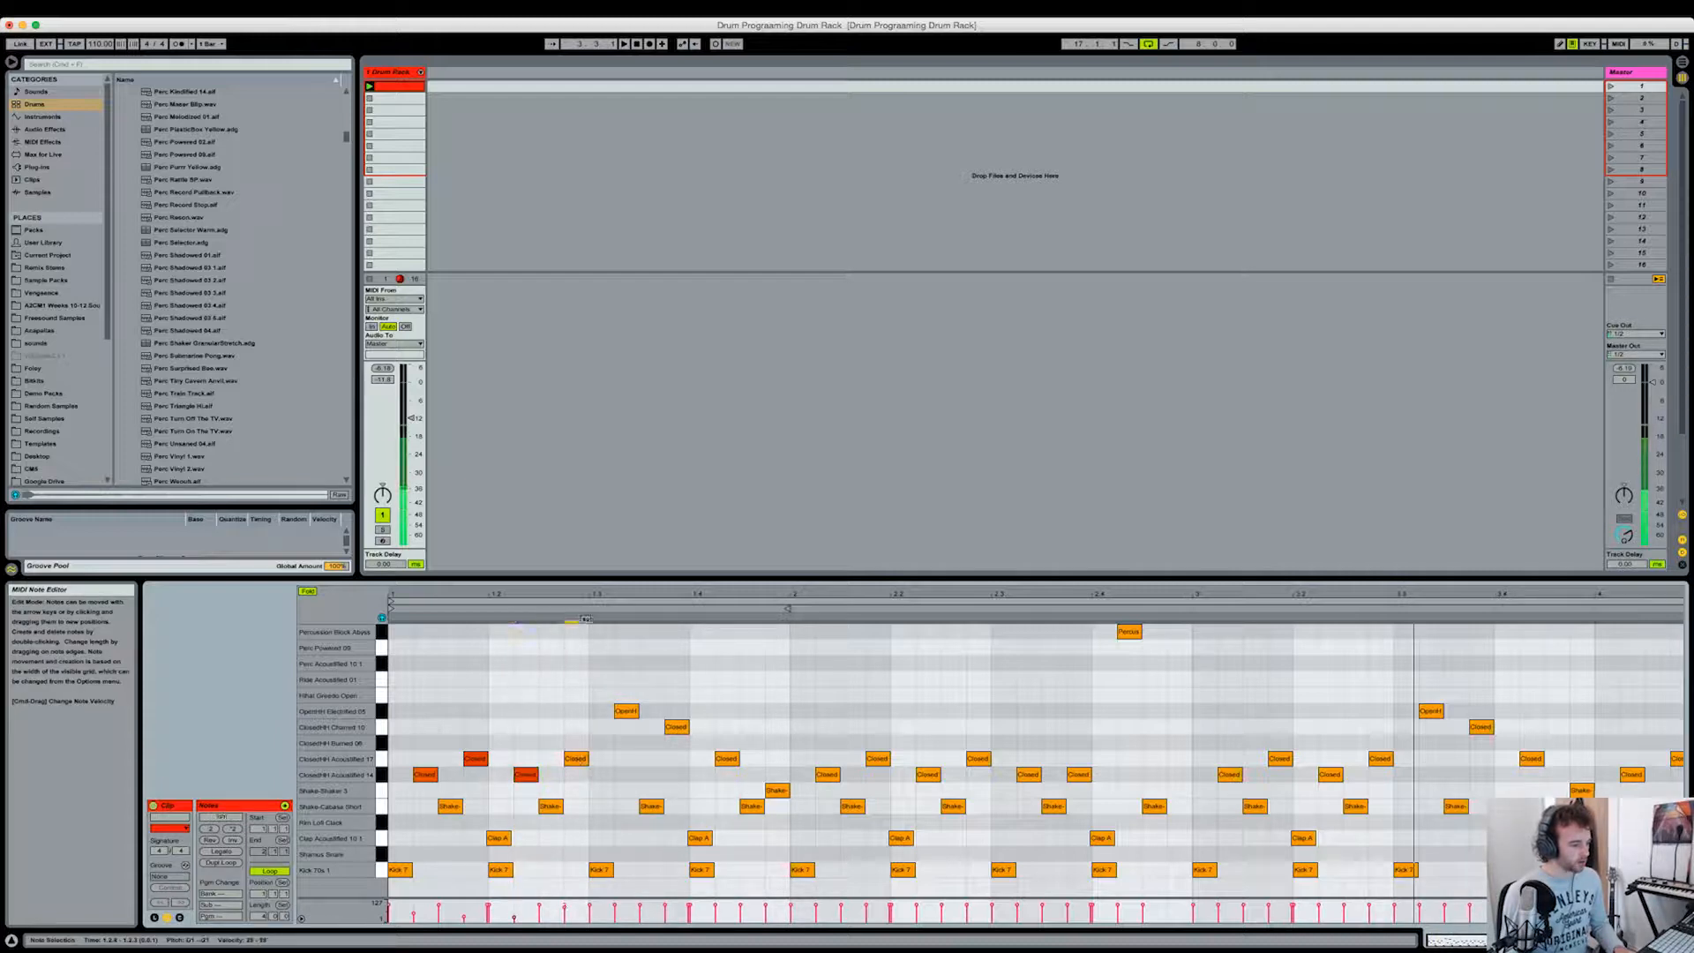
{"action": "left_click", "coordinate": [575, 759]}
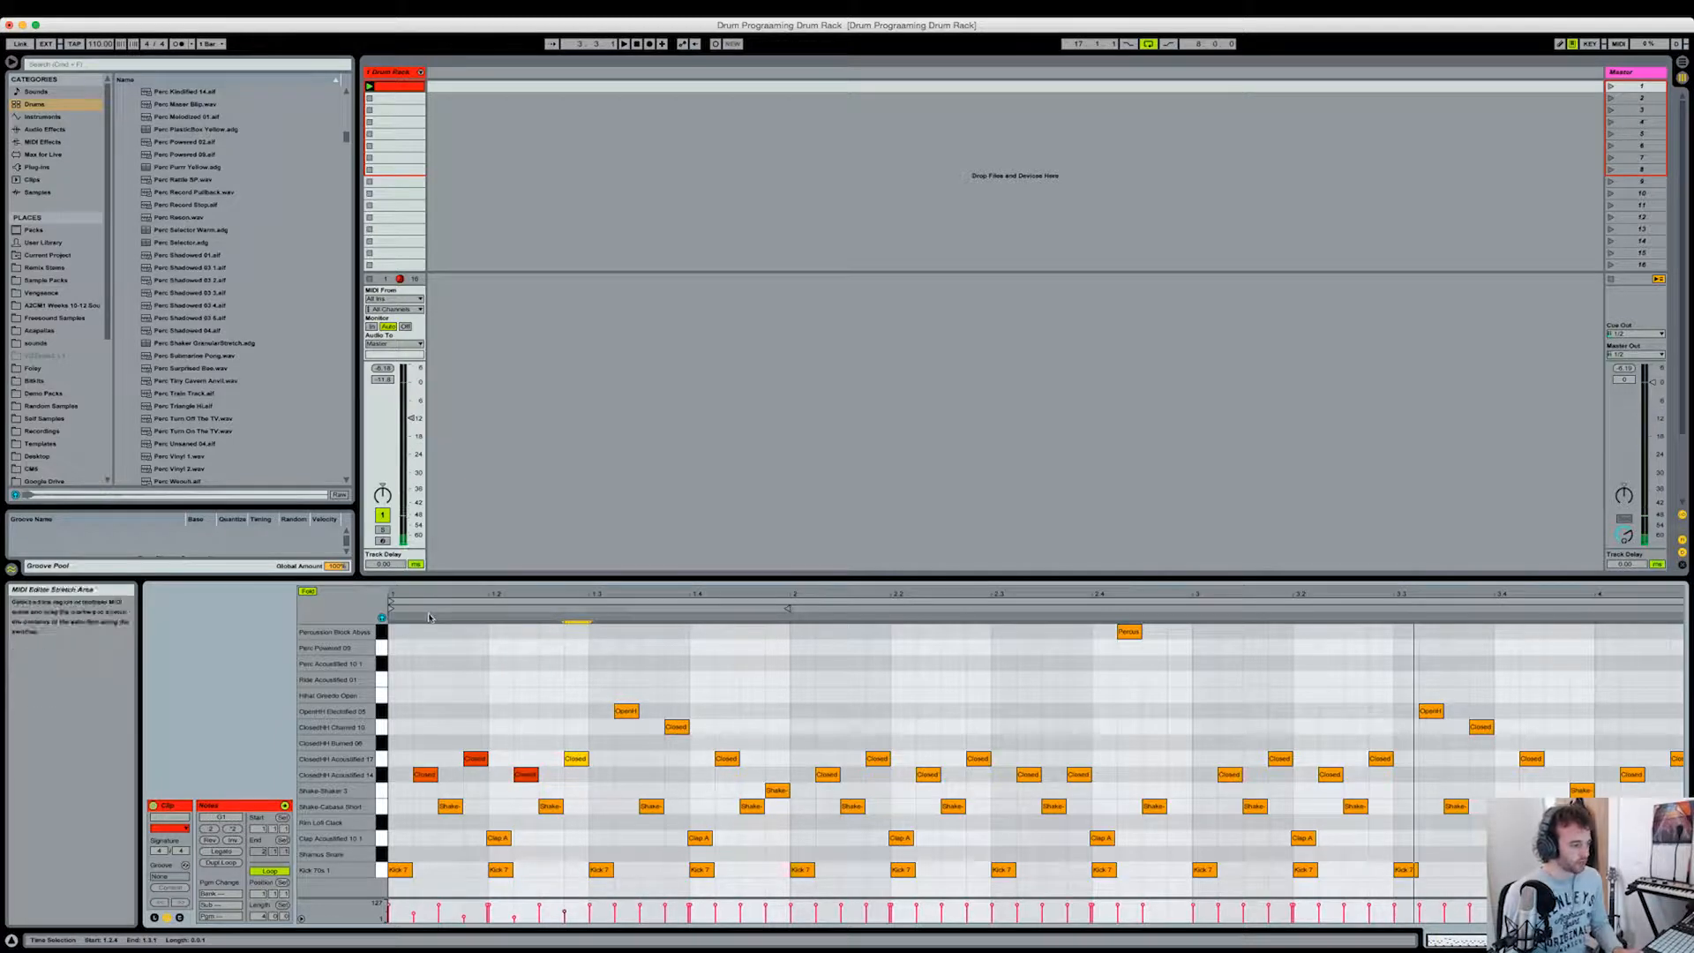
{"action": "key", "text": "space"}
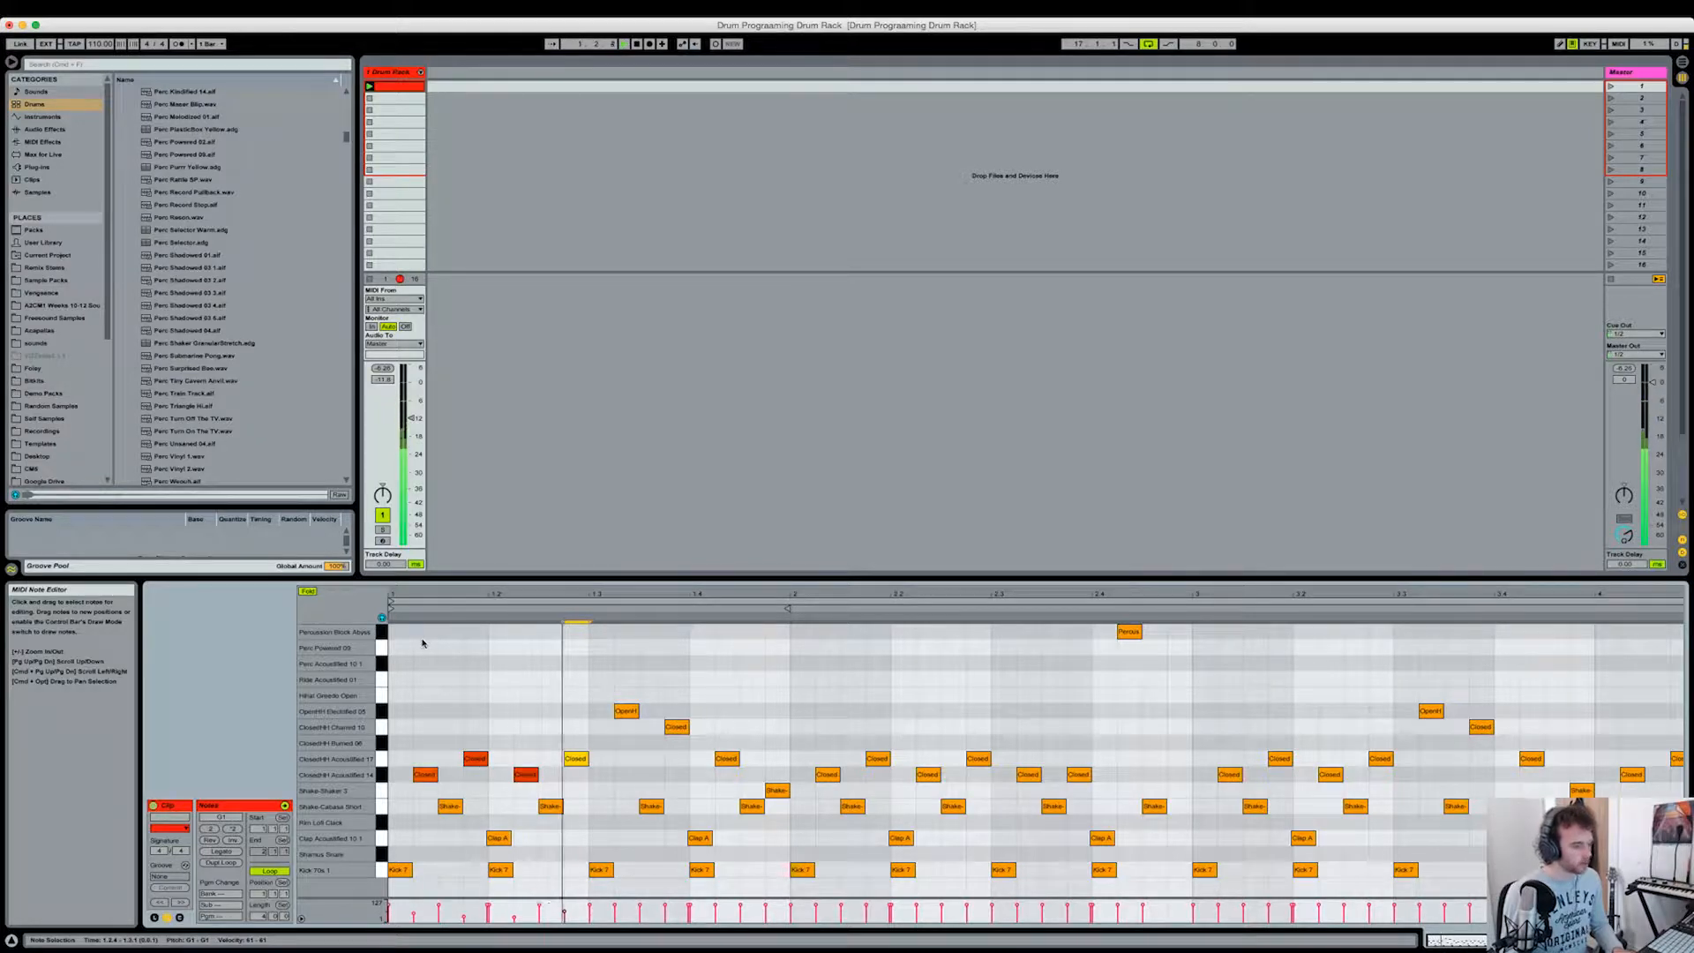
{"action": "key", "text": "space"}
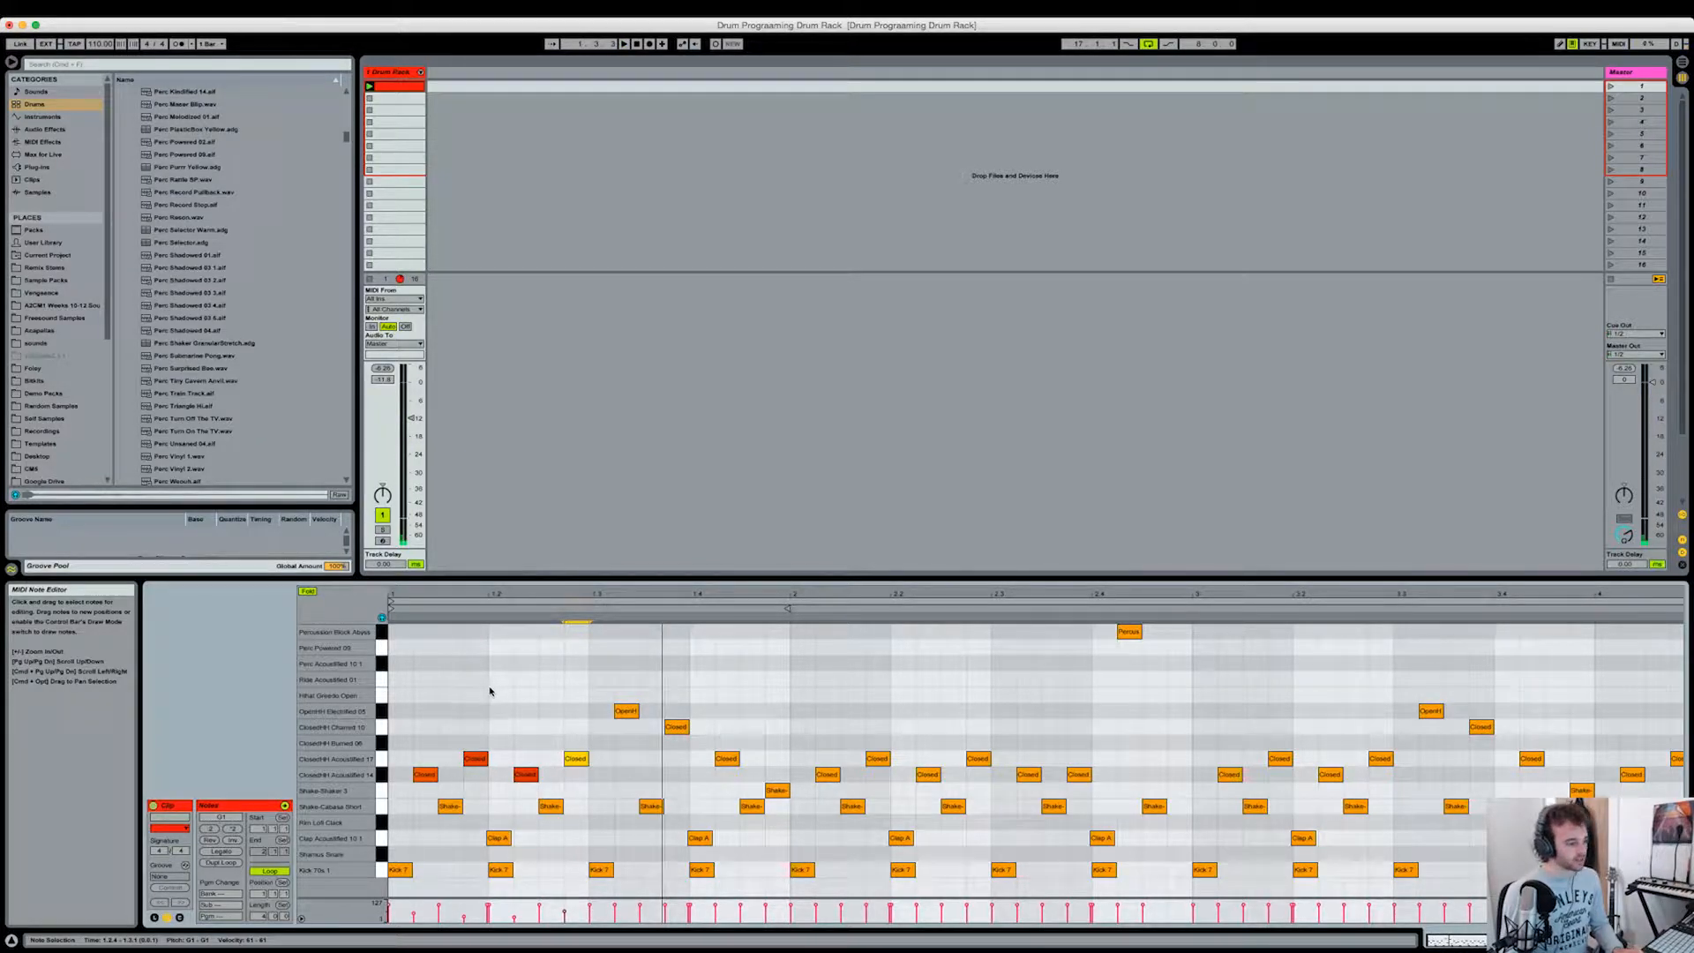
Step: Undo the hi-hat velocity changes and play the pattern for comparison
{"action": "key", "text": "alt+Left"}
{"action": "key", "text": "alt+Left"}
{"action": "key", "text": "alt+Left"}
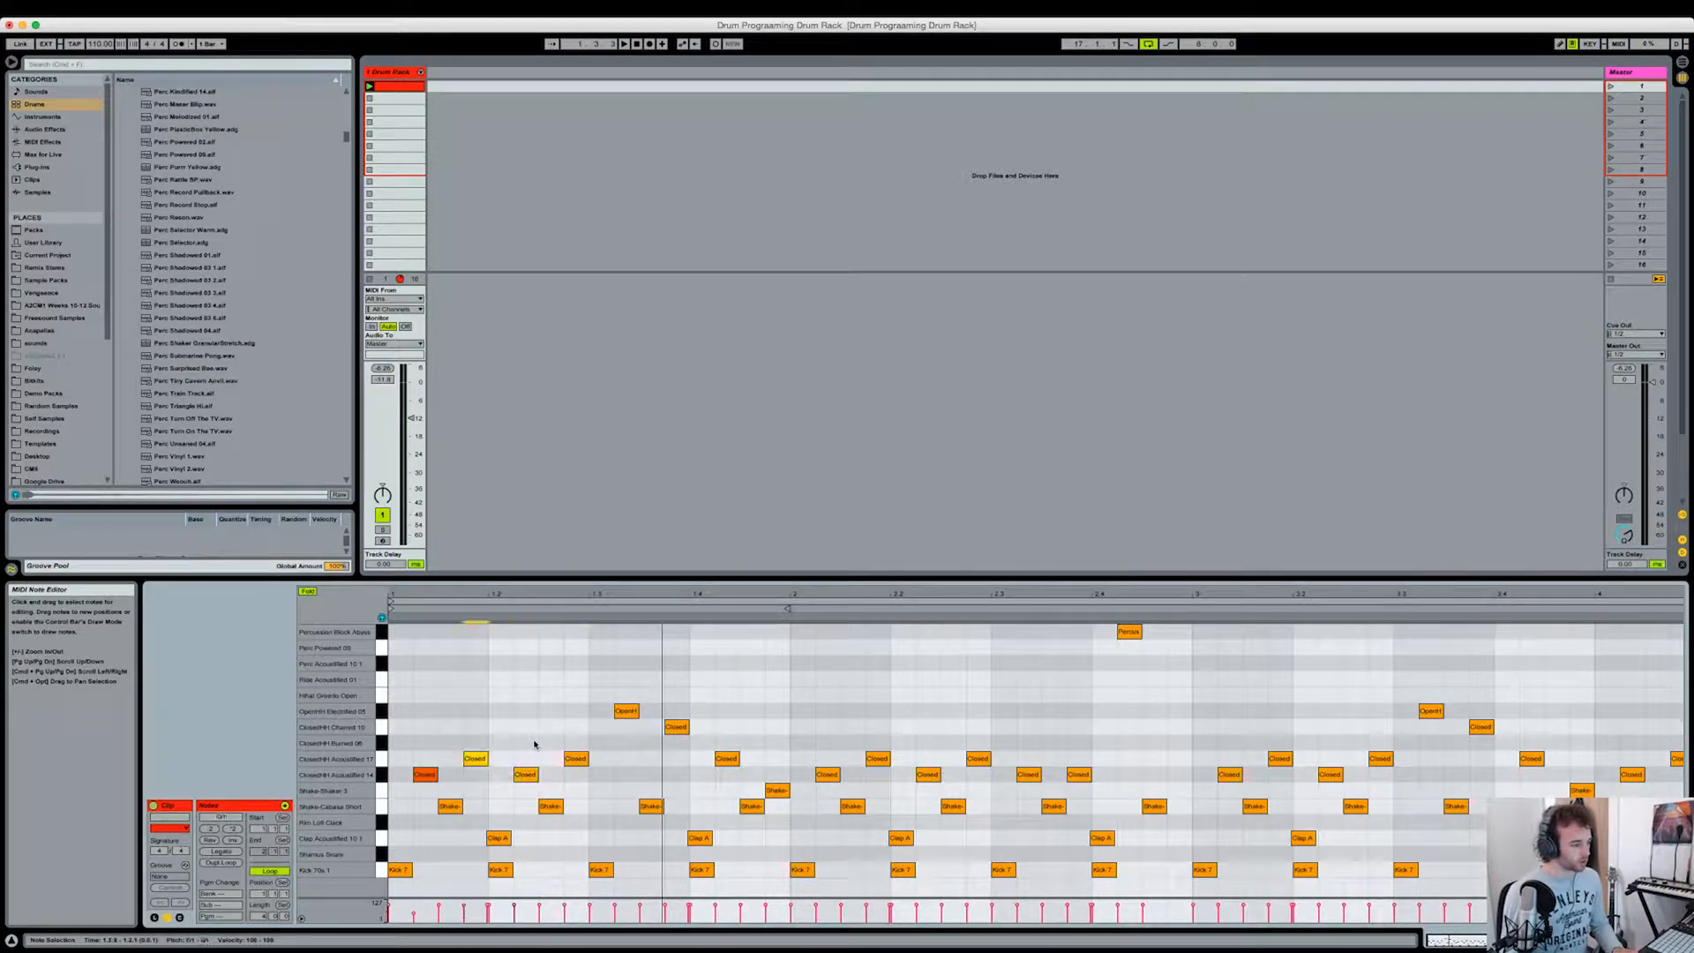
{"action": "key", "text": "space"}
{"action": "key", "text": "space"}
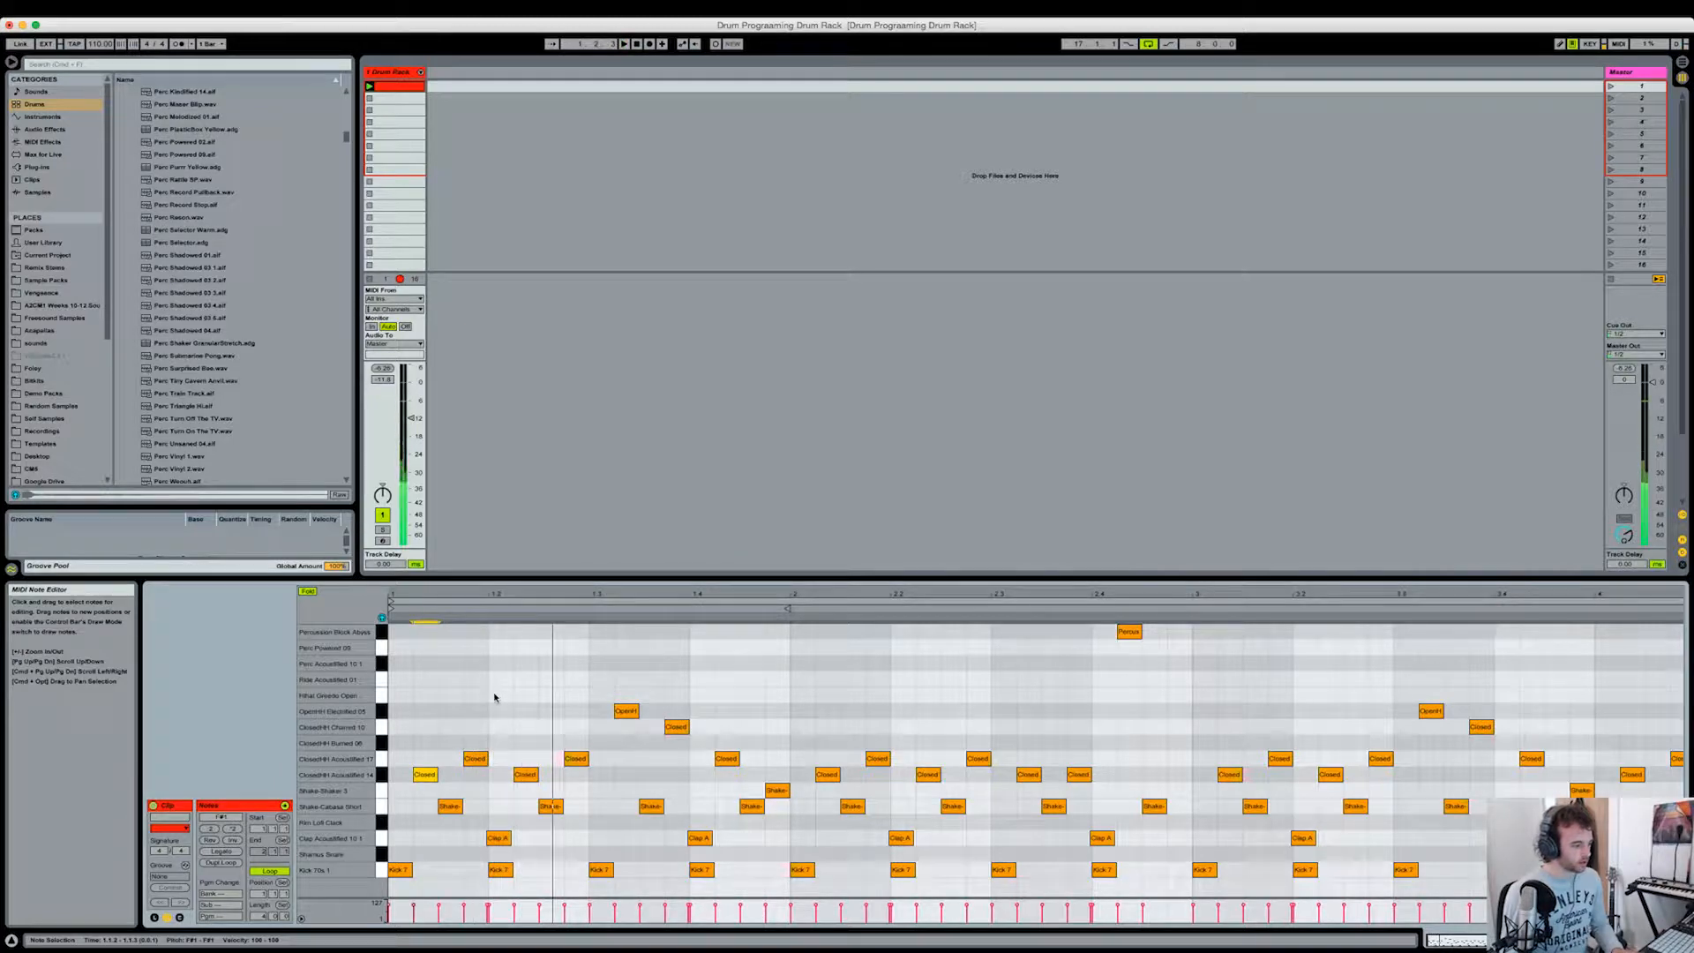
Step: Redo the velocity changes on the first closed hi-hat notes and show the whole four-bar clip
{"action": "key", "text": "super+shift+z"}
{"action": "key", "text": "super+shift+z"}
{"action": "key", "text": "super+shift+z"}
{"action": "key", "text": "super+shift+z"}
{"action": "left_click", "coordinate": [524, 703]}
{"action": "left_click_drag", "start_coordinate": [637, 594], "coordinate": [637, 567]}
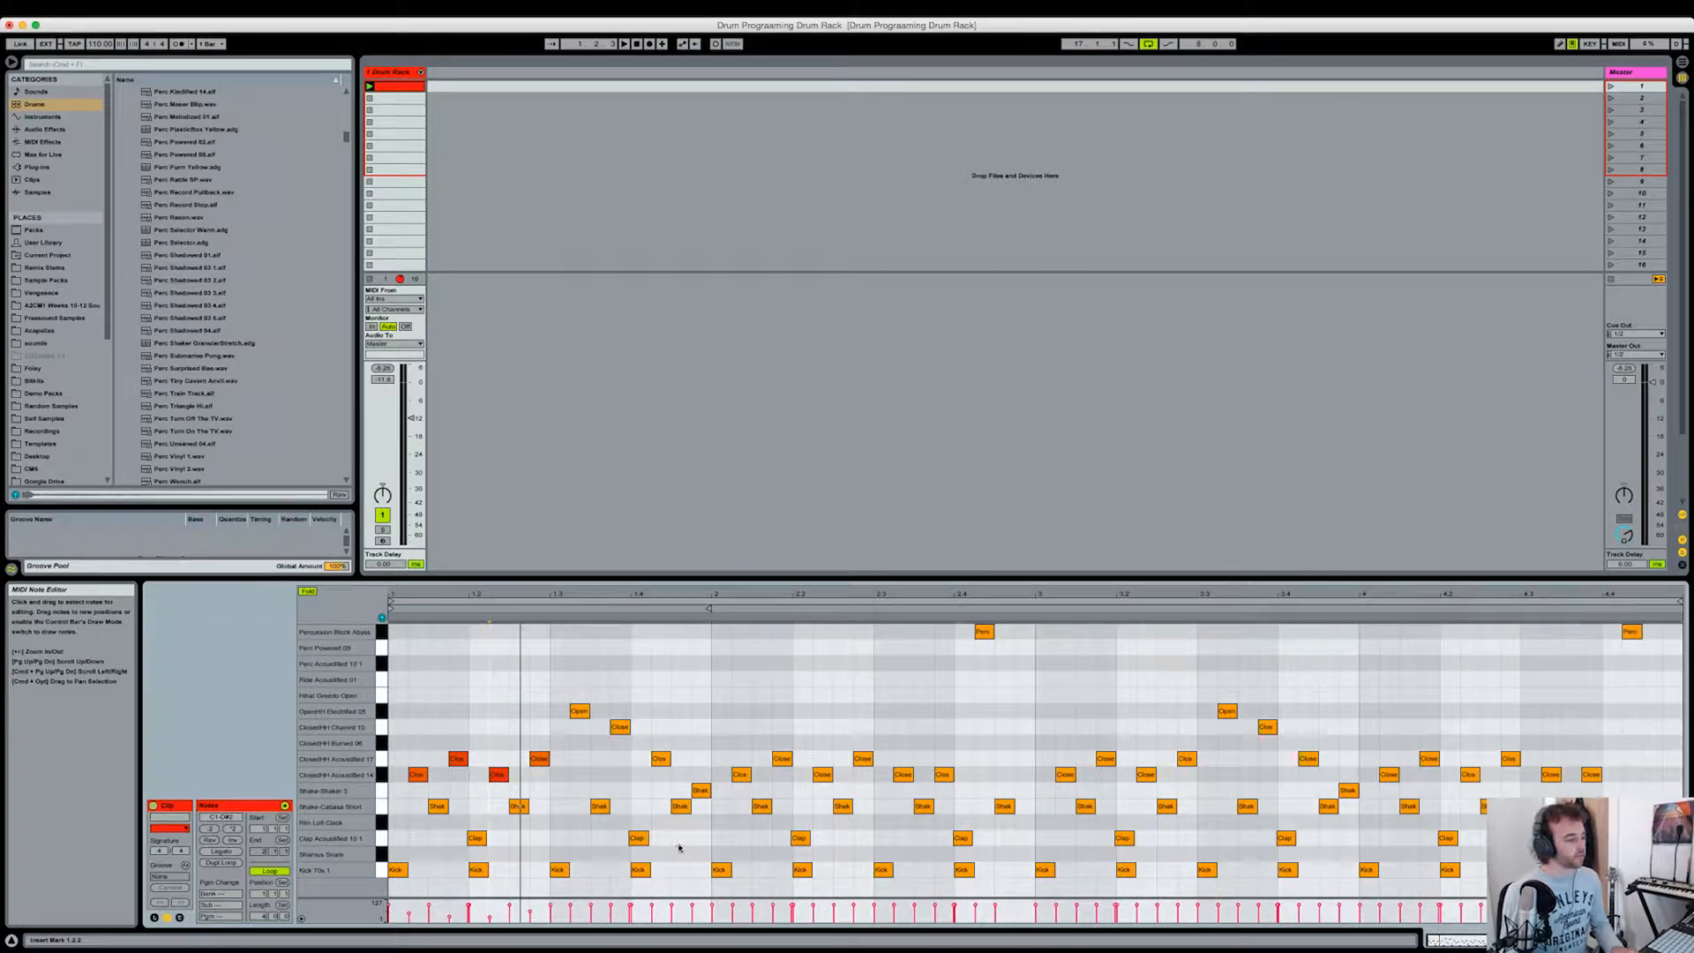
Step: Lower the velocities of the OpenHH, ClosedHH Chained and last closed hi-hat notes in the second half of bar 1
{"action": "left_click", "coordinate": [615, 727]}
{"action": "left_click", "coordinate": [579, 711]}
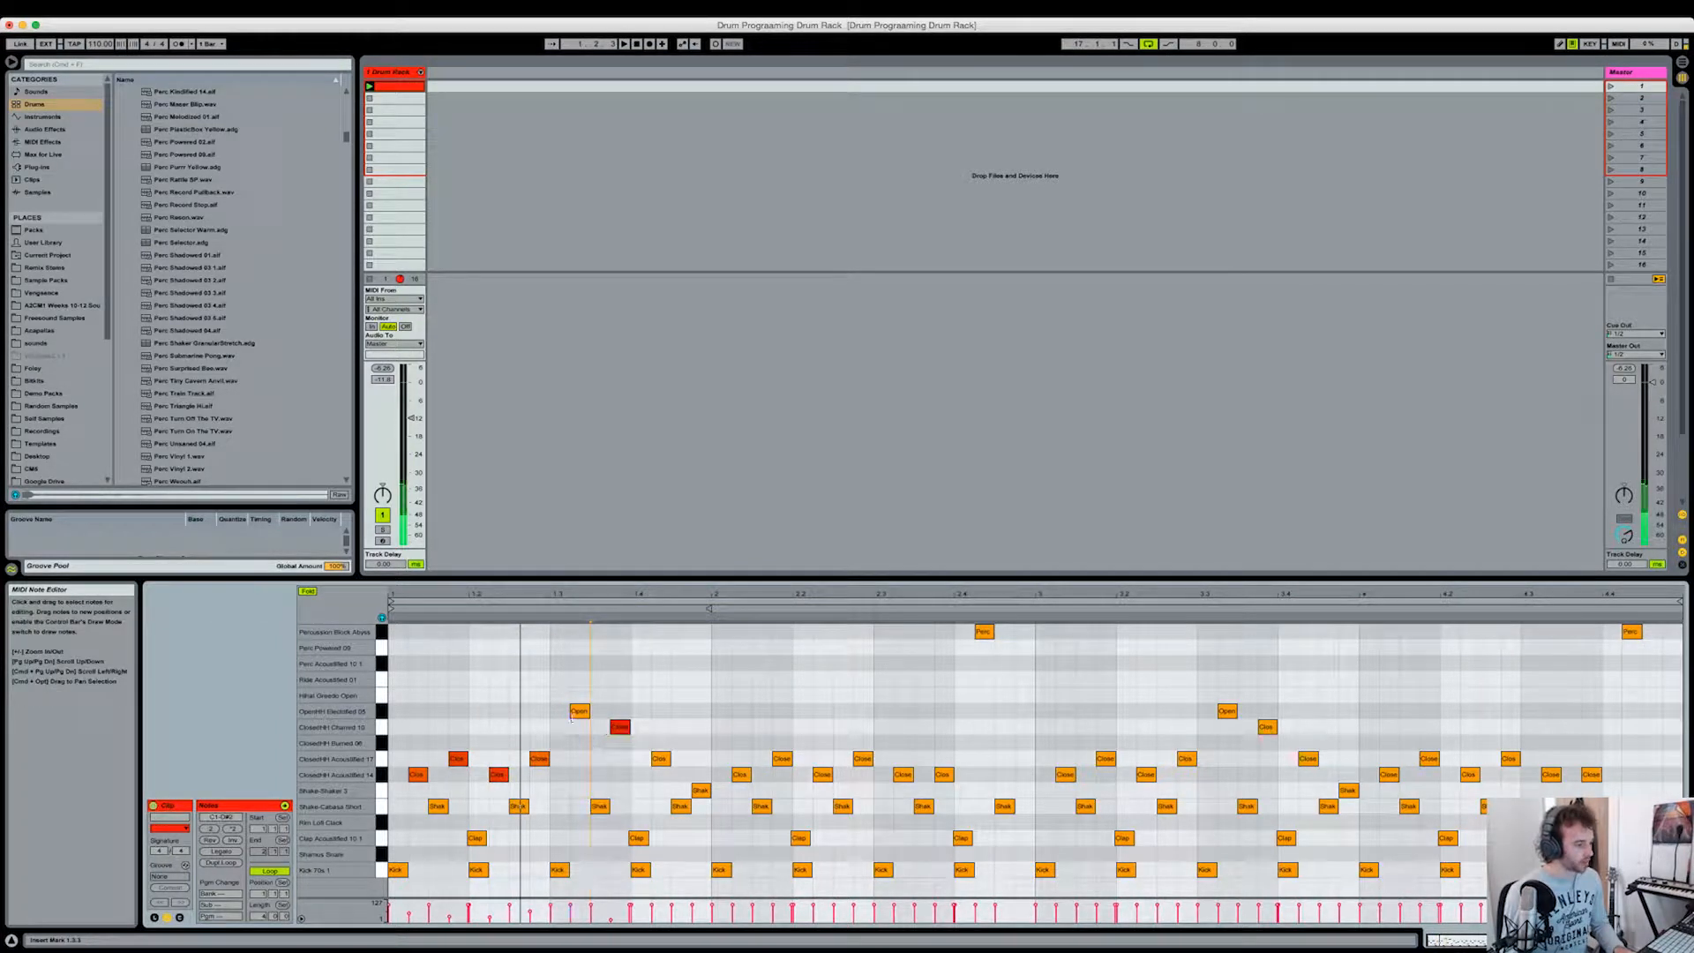
{"action": "left_click_drag", "start_coordinate": [660, 759], "coordinate": [659, 798]}
{"action": "left_click", "coordinate": [676, 770]}
{"action": "left_click", "coordinate": [702, 791]}
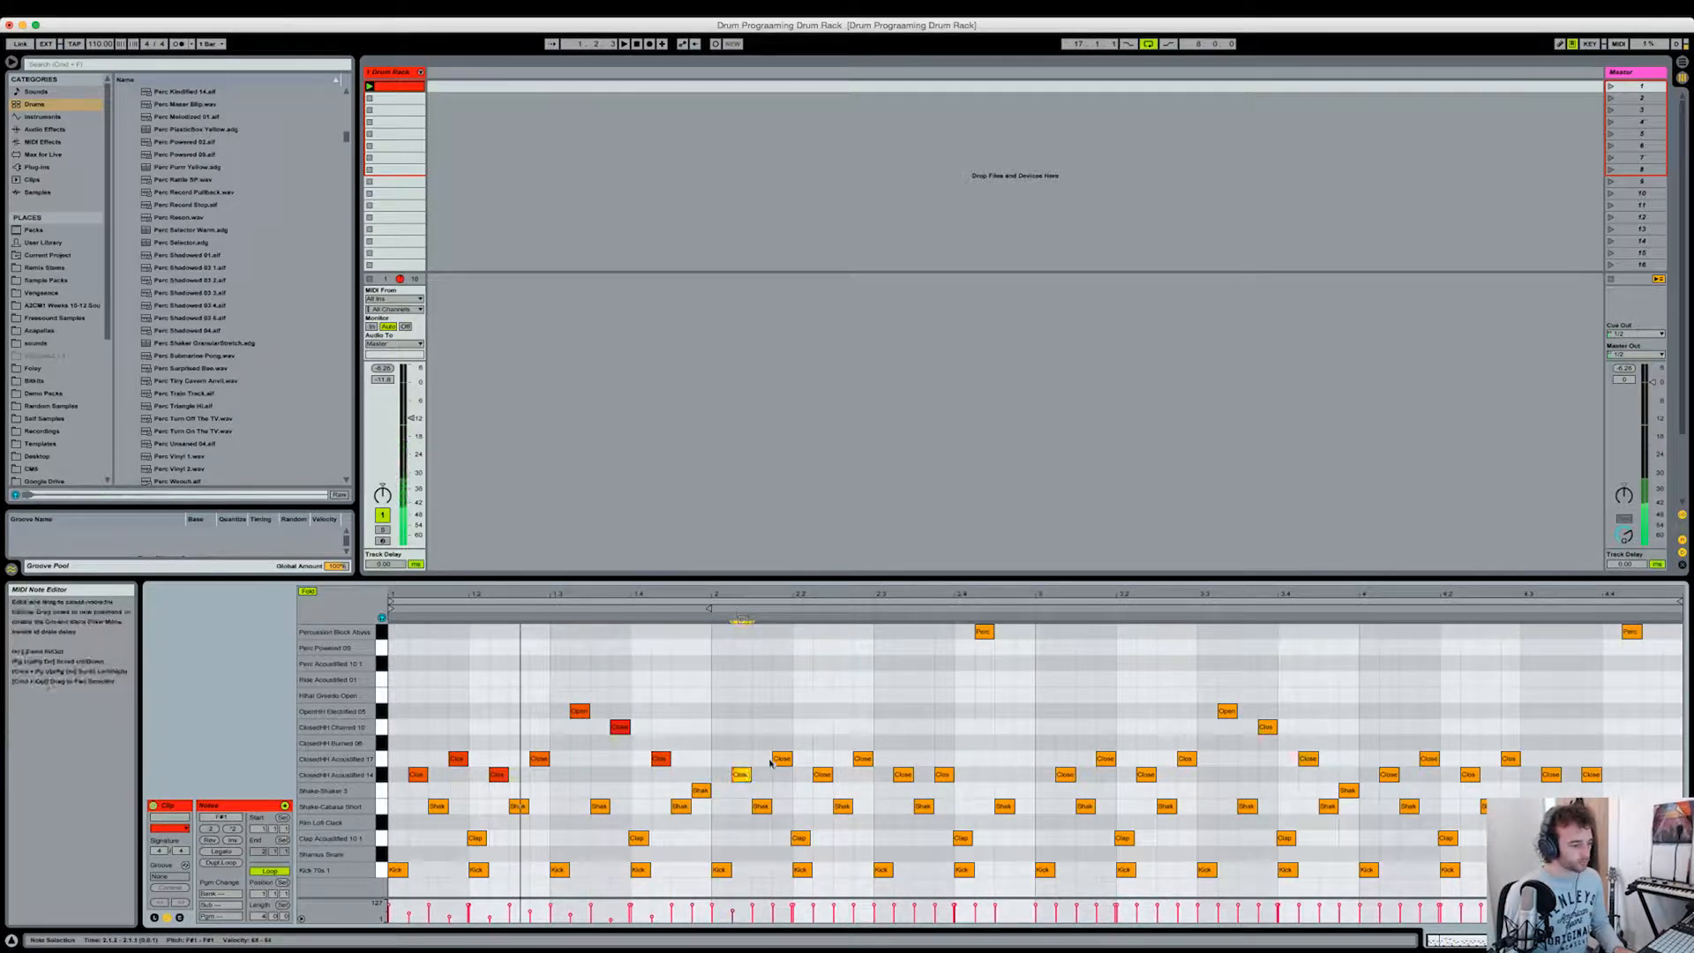
Step: Lower the velocities of the closed hi-hat notes across bar 2 by varying amounts
{"action": "left_click", "coordinate": [777, 791]}
{"action": "left_click", "coordinate": [792, 805]}
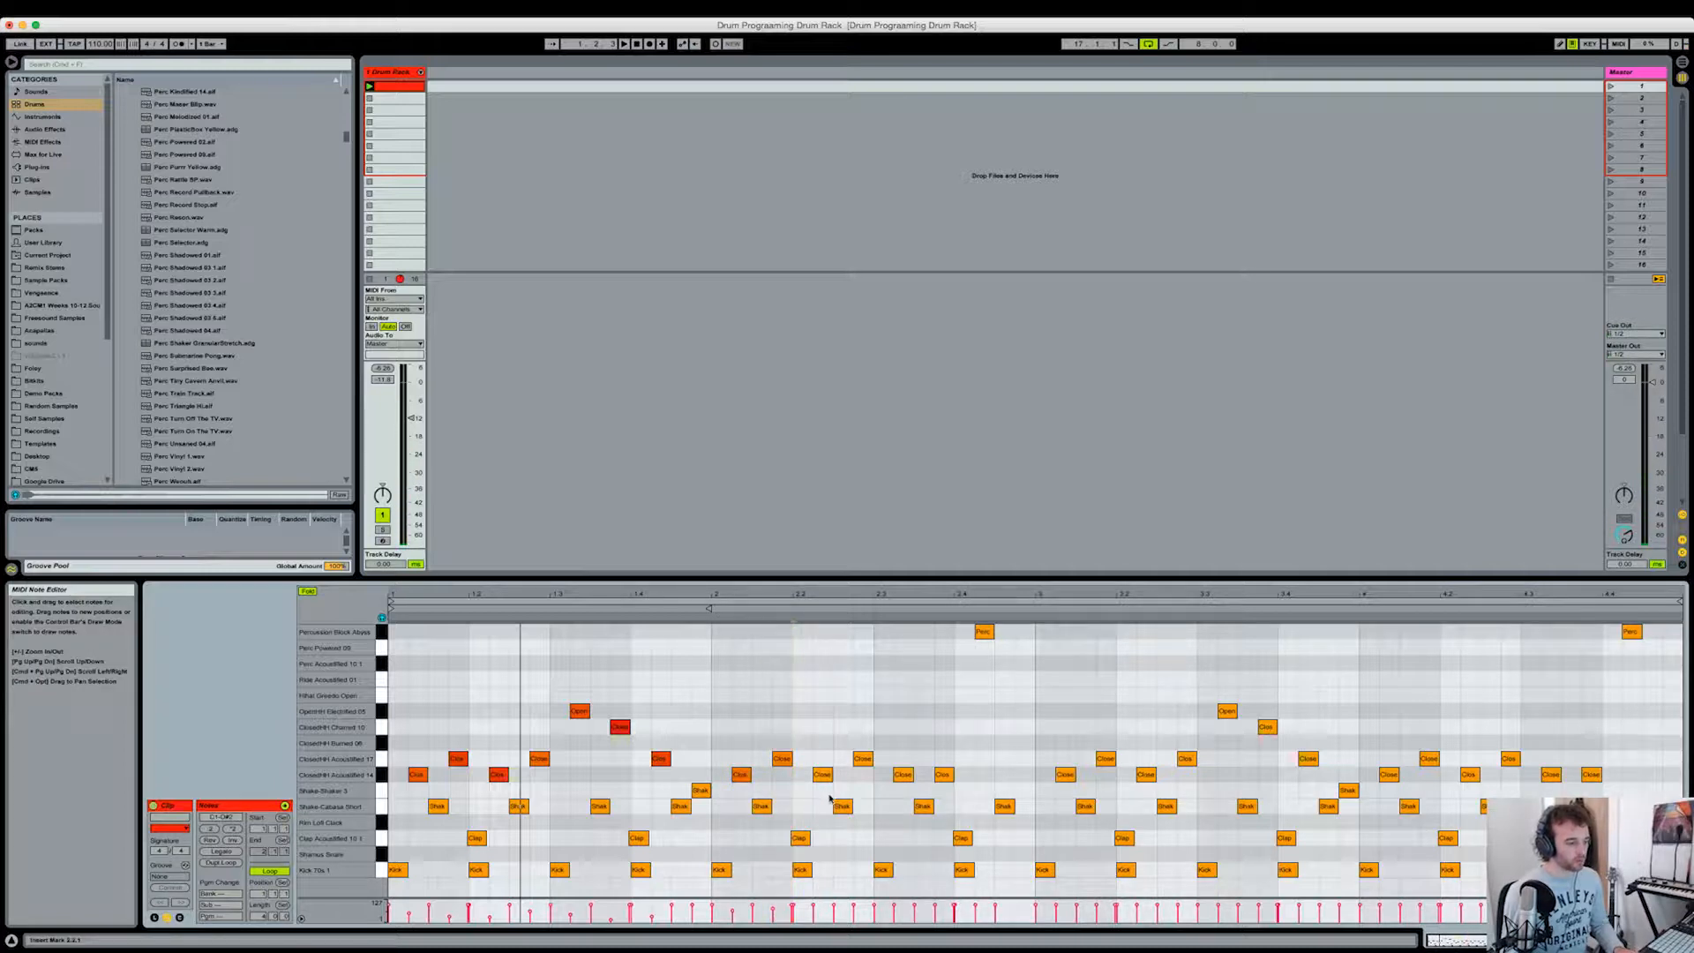
{"action": "left_click", "coordinate": [821, 774]}
{"action": "left_click_drag", "start_coordinate": [863, 760], "coordinate": [863, 793]}
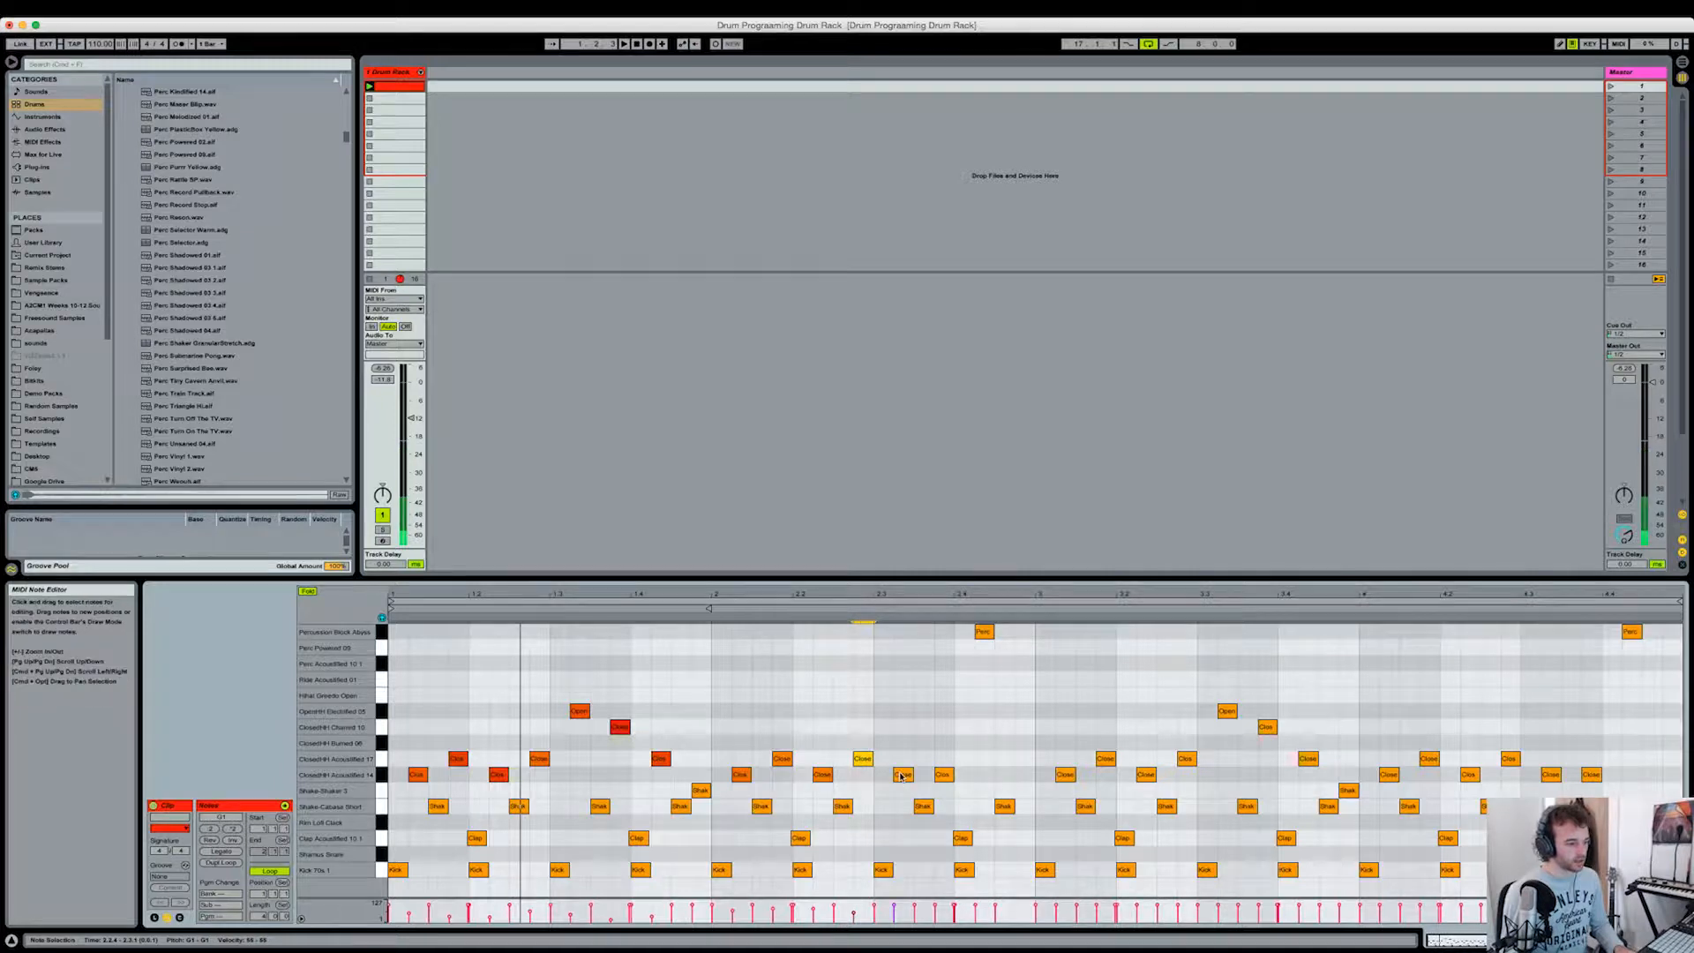
{"action": "left_click", "coordinate": [903, 775]}
{"action": "left_click", "coordinate": [924, 805]}
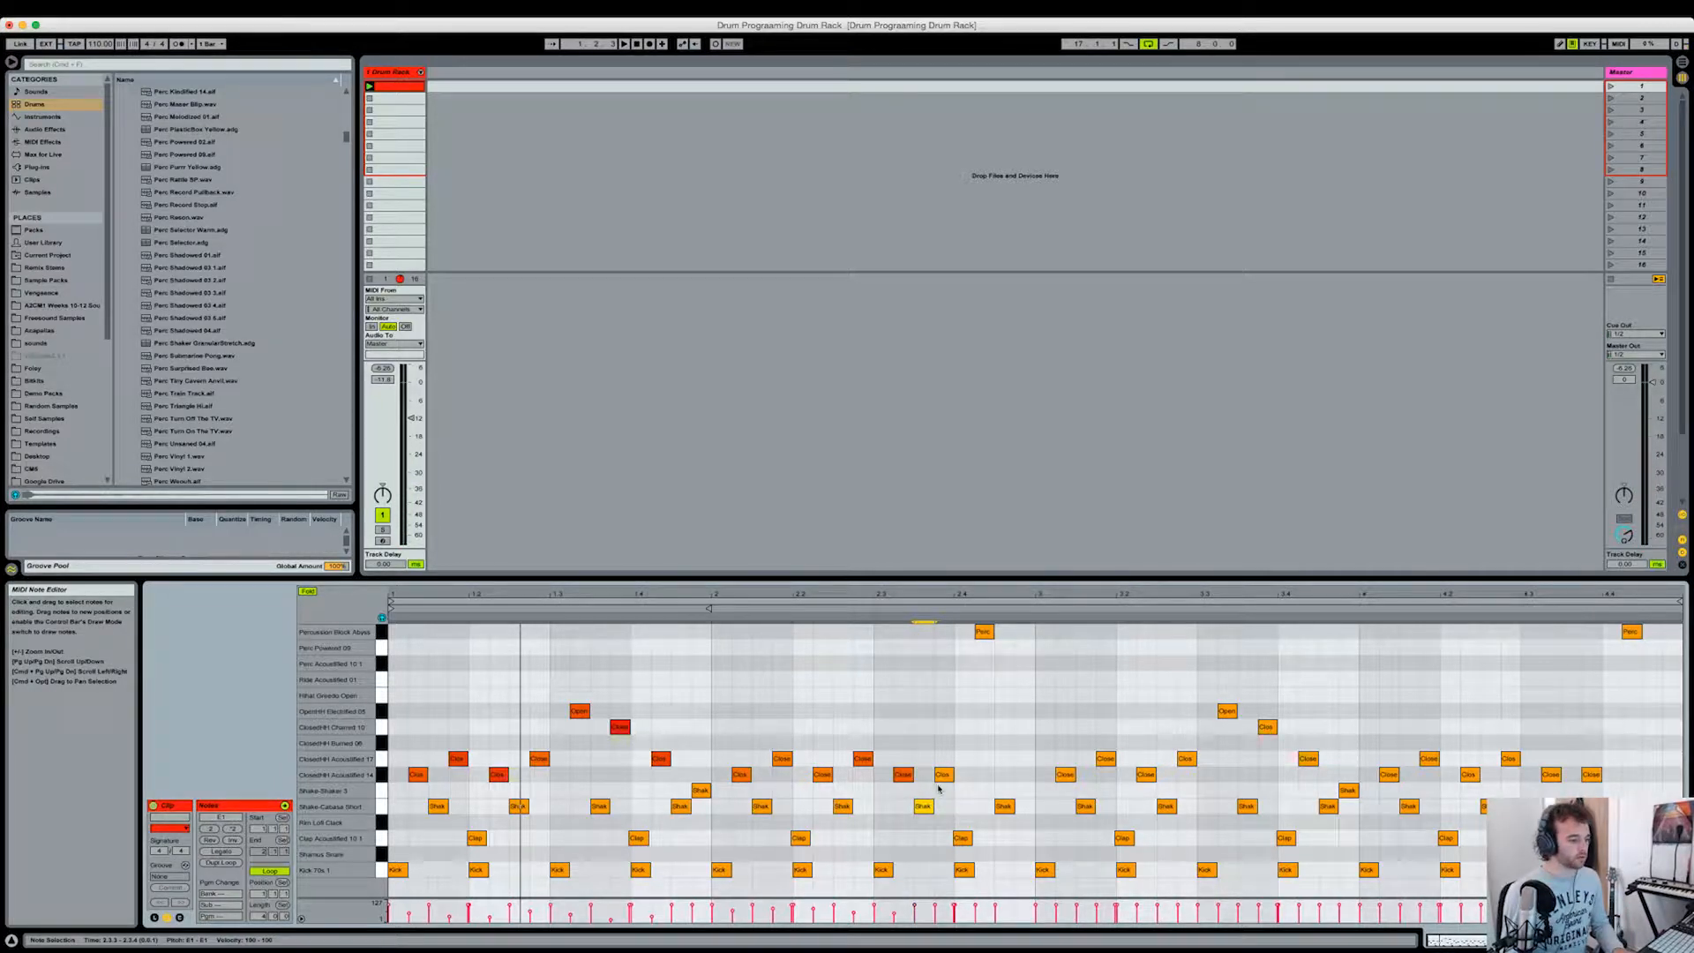
Step: Lower the velocities of several hi-hat notes in bars 3 and 4 and play the whole pattern
{"action": "left_click", "coordinate": [1510, 758]}
{"action": "left_click", "coordinate": [1591, 774]}
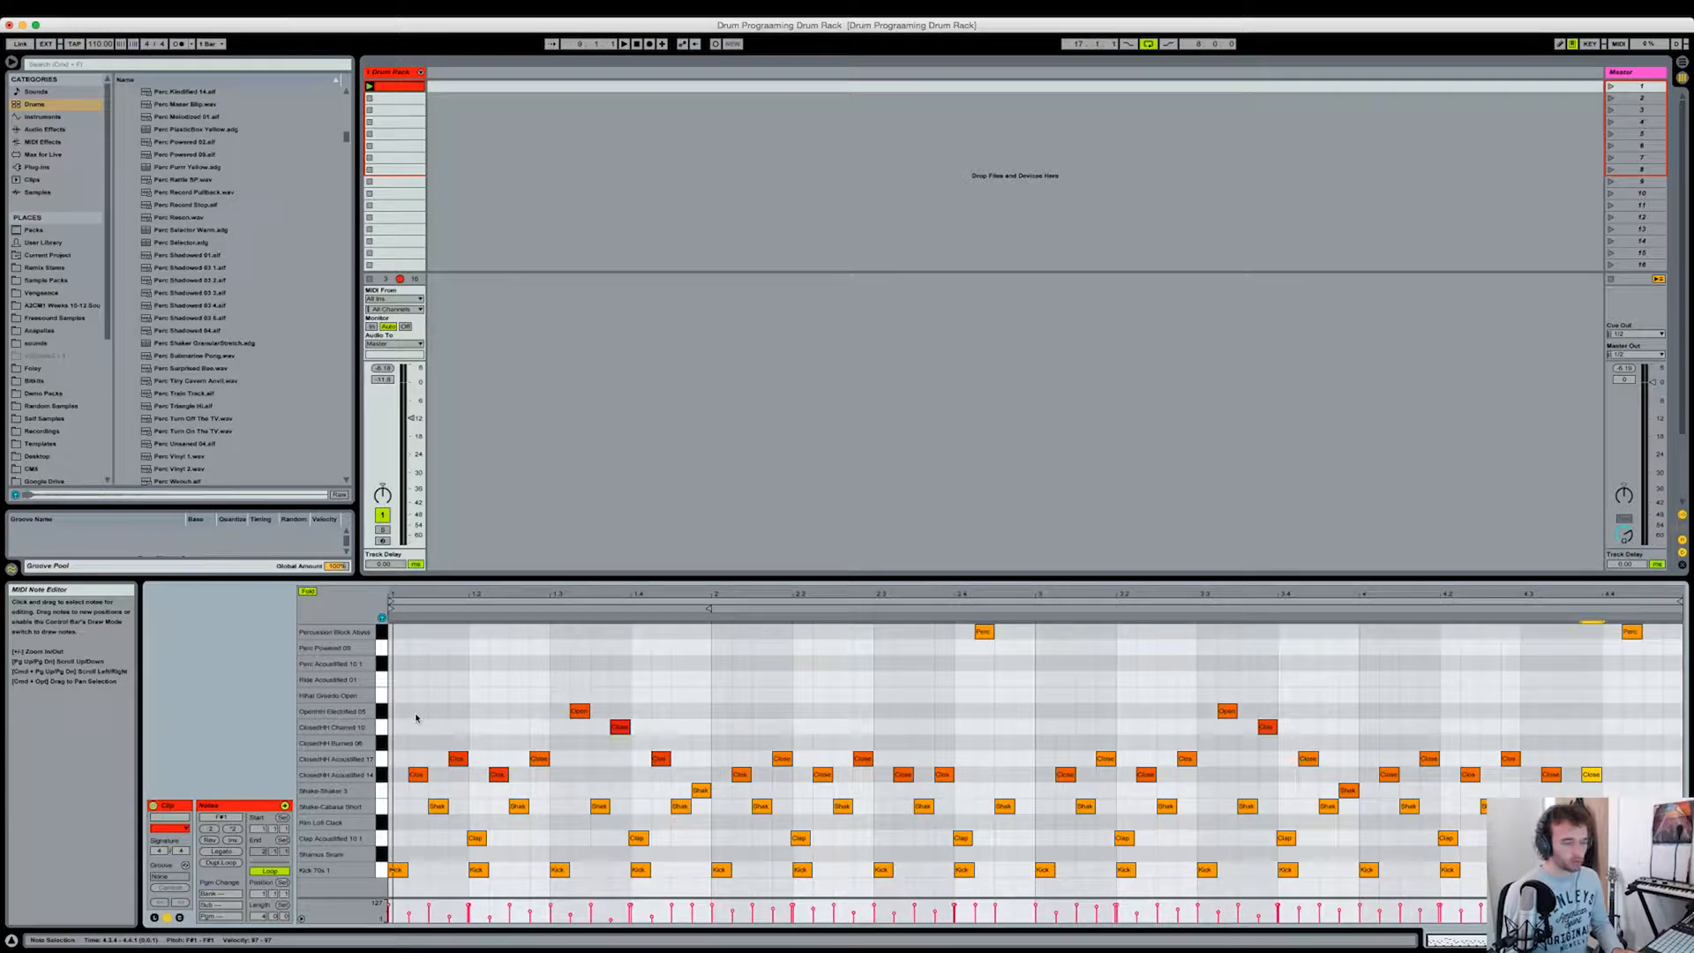
{"action": "key", "text": "space"}
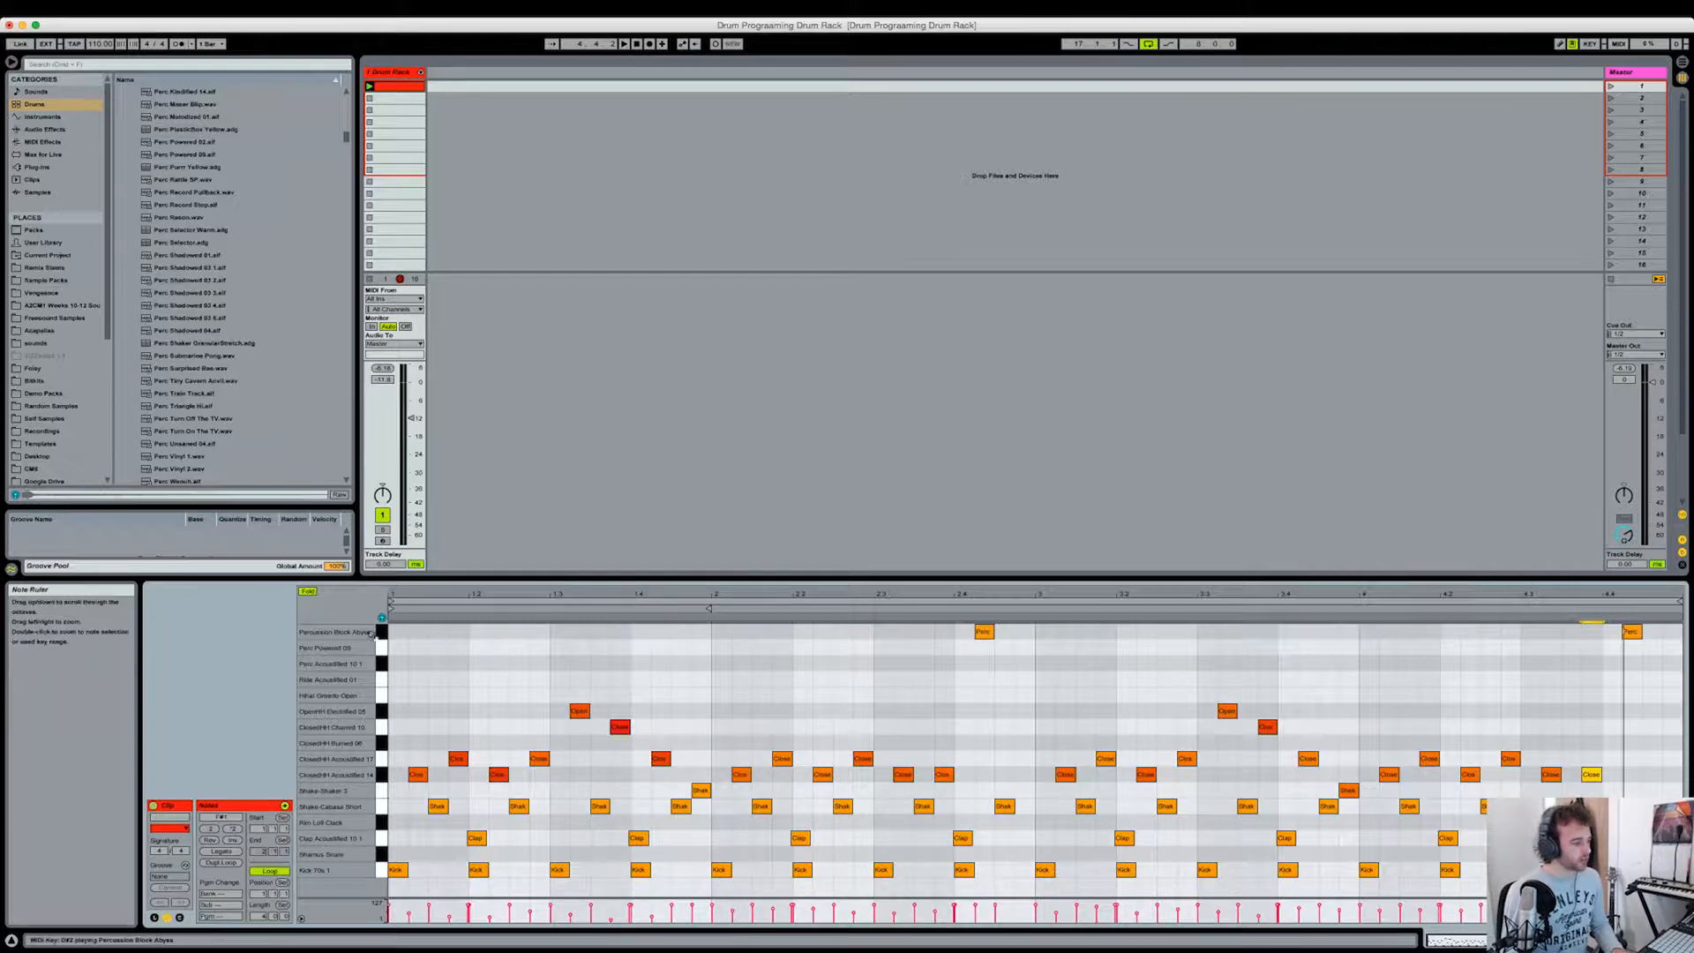
Step: Show the Drum Rack, unfold its individual chains in the mixer and widen all their channel strips
{"action": "left_click", "coordinate": [381, 635]}
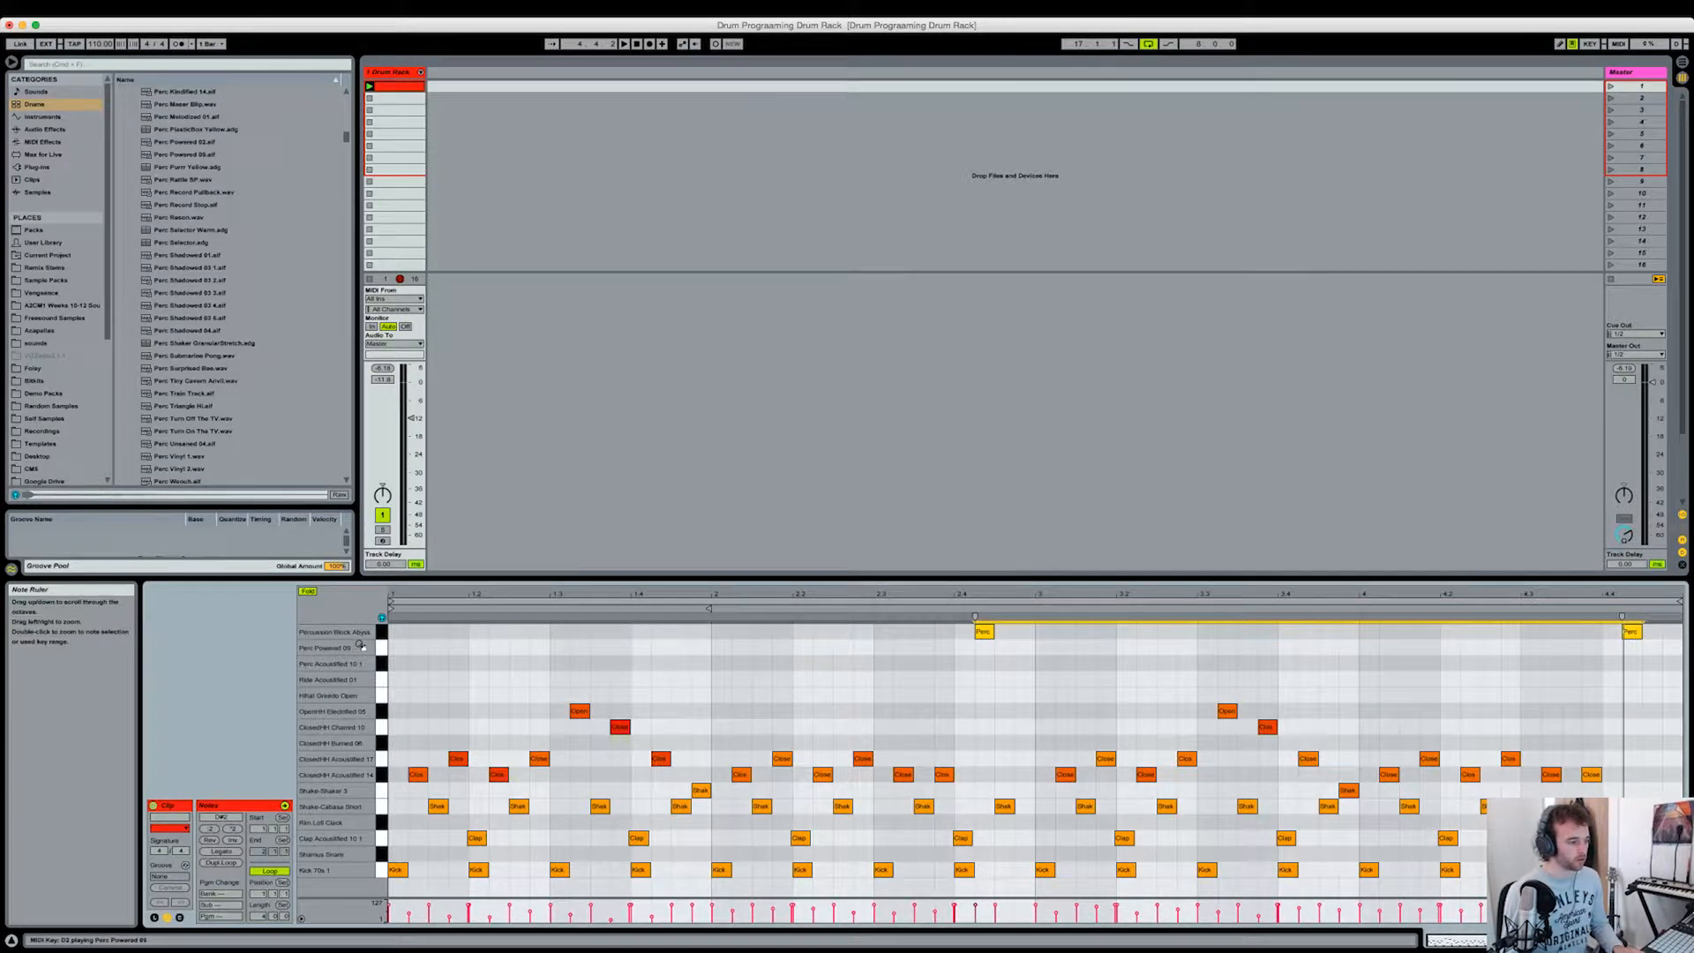
{"action": "key", "text": "shift+Tab"}
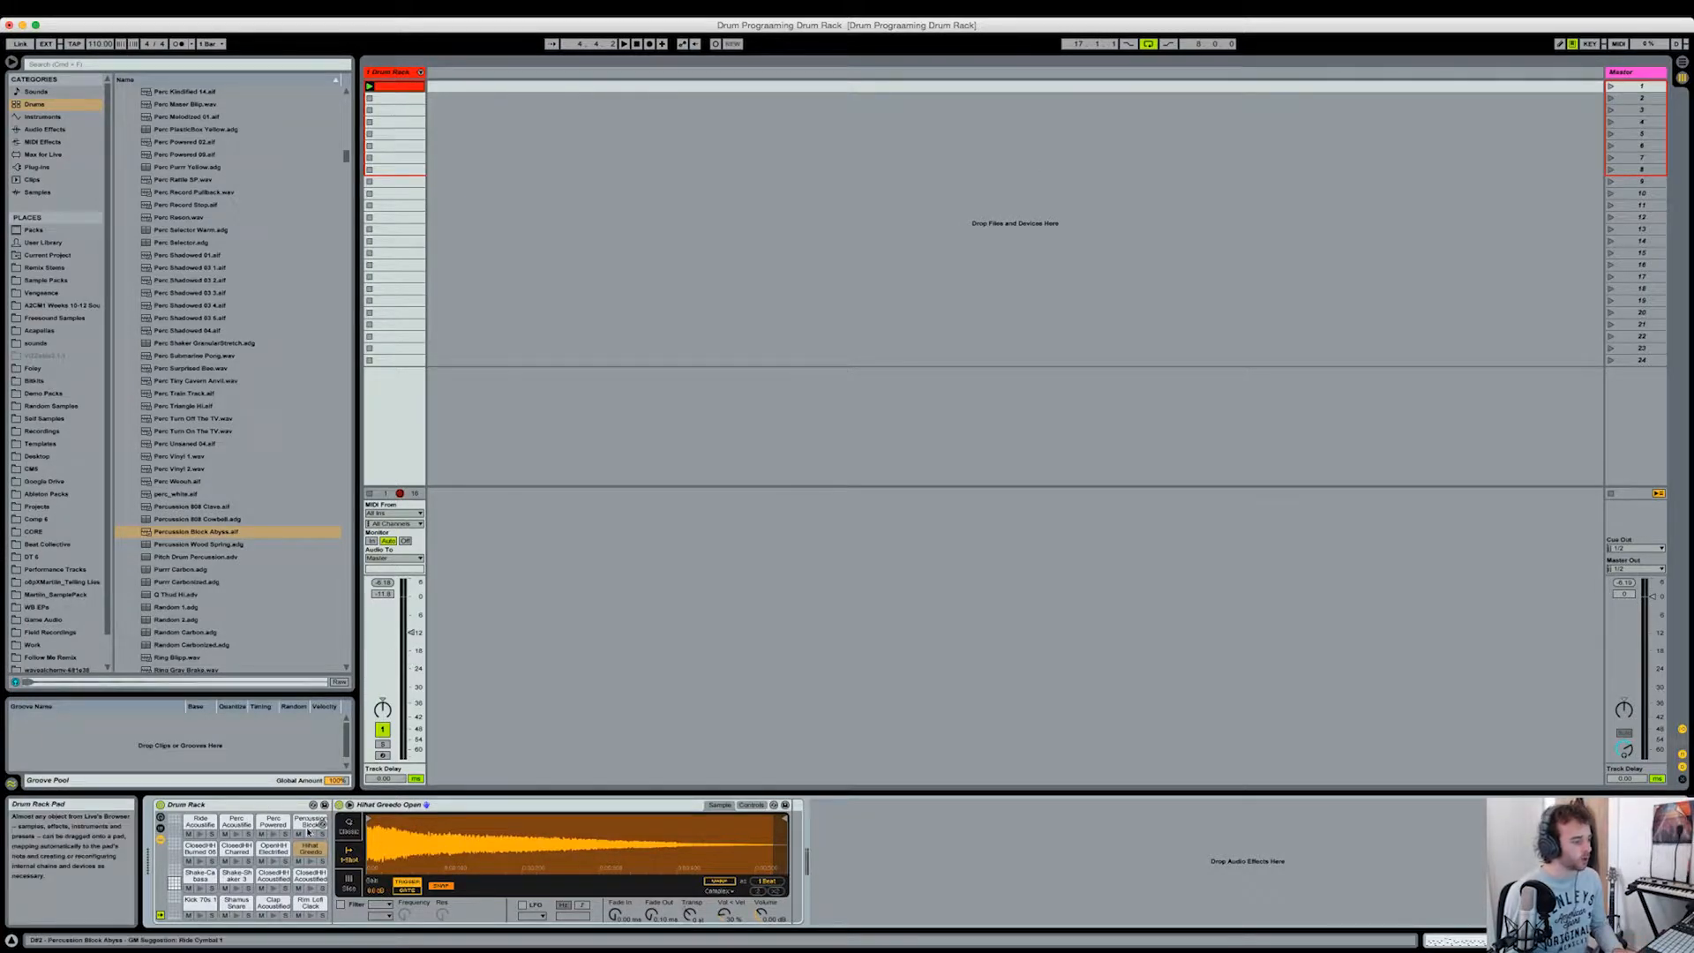
{"action": "left_click", "coordinate": [421, 74]}
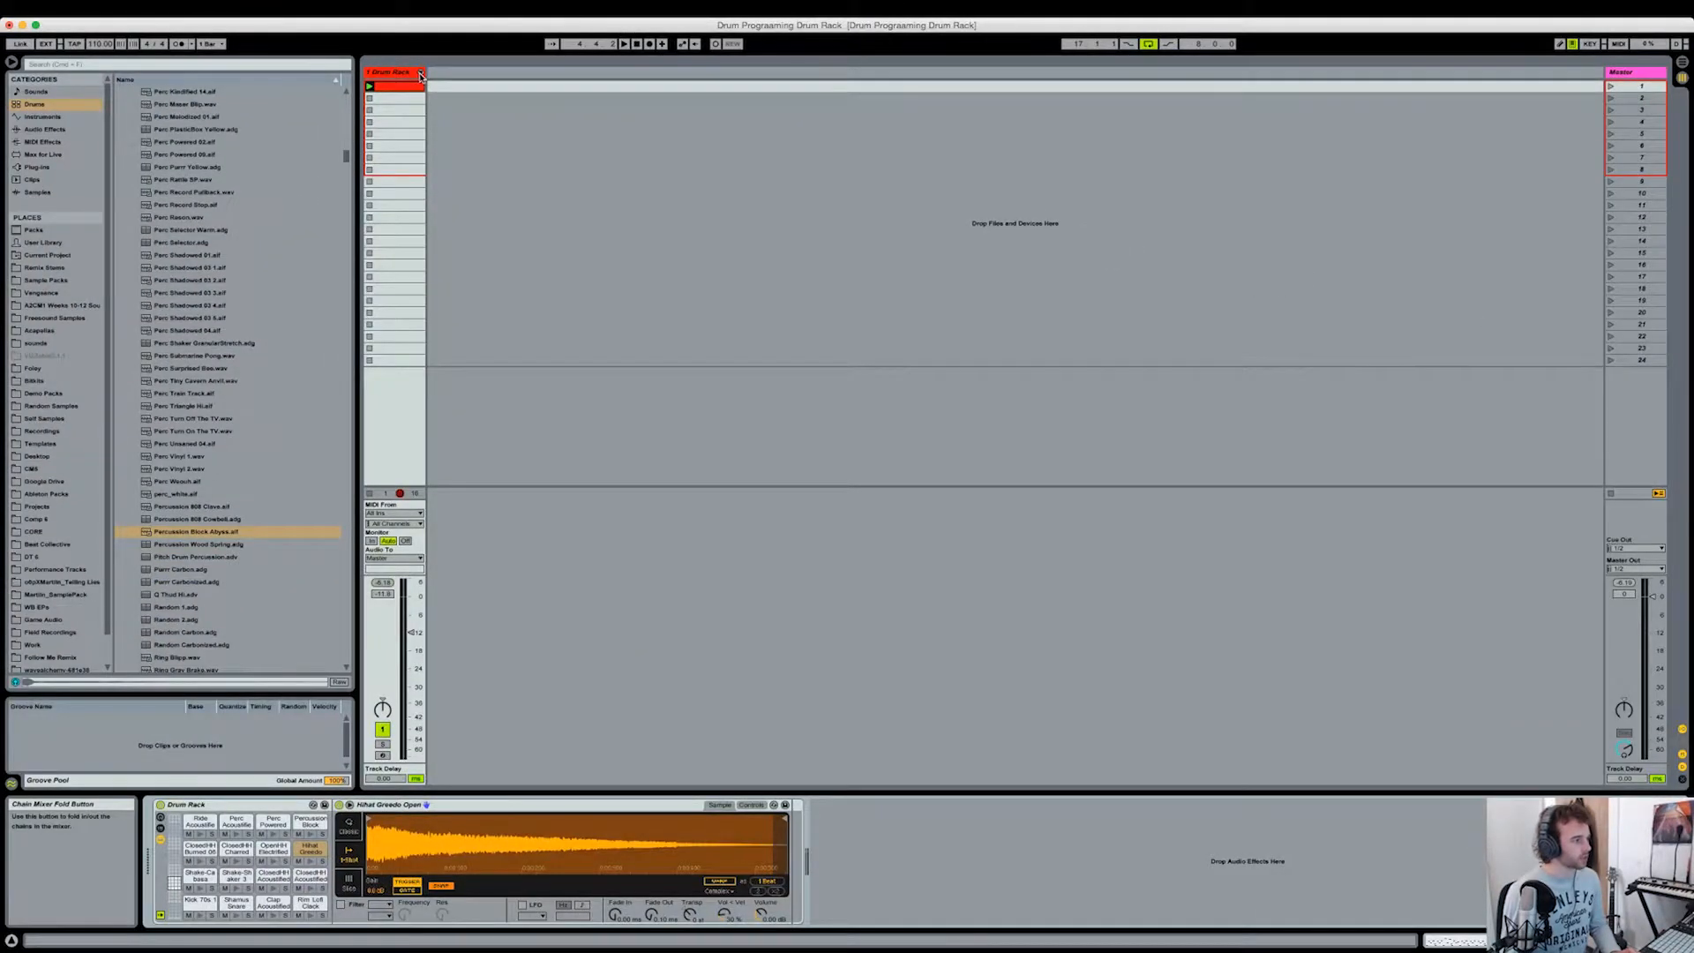
{"action": "left_click", "coordinate": [420, 74]}
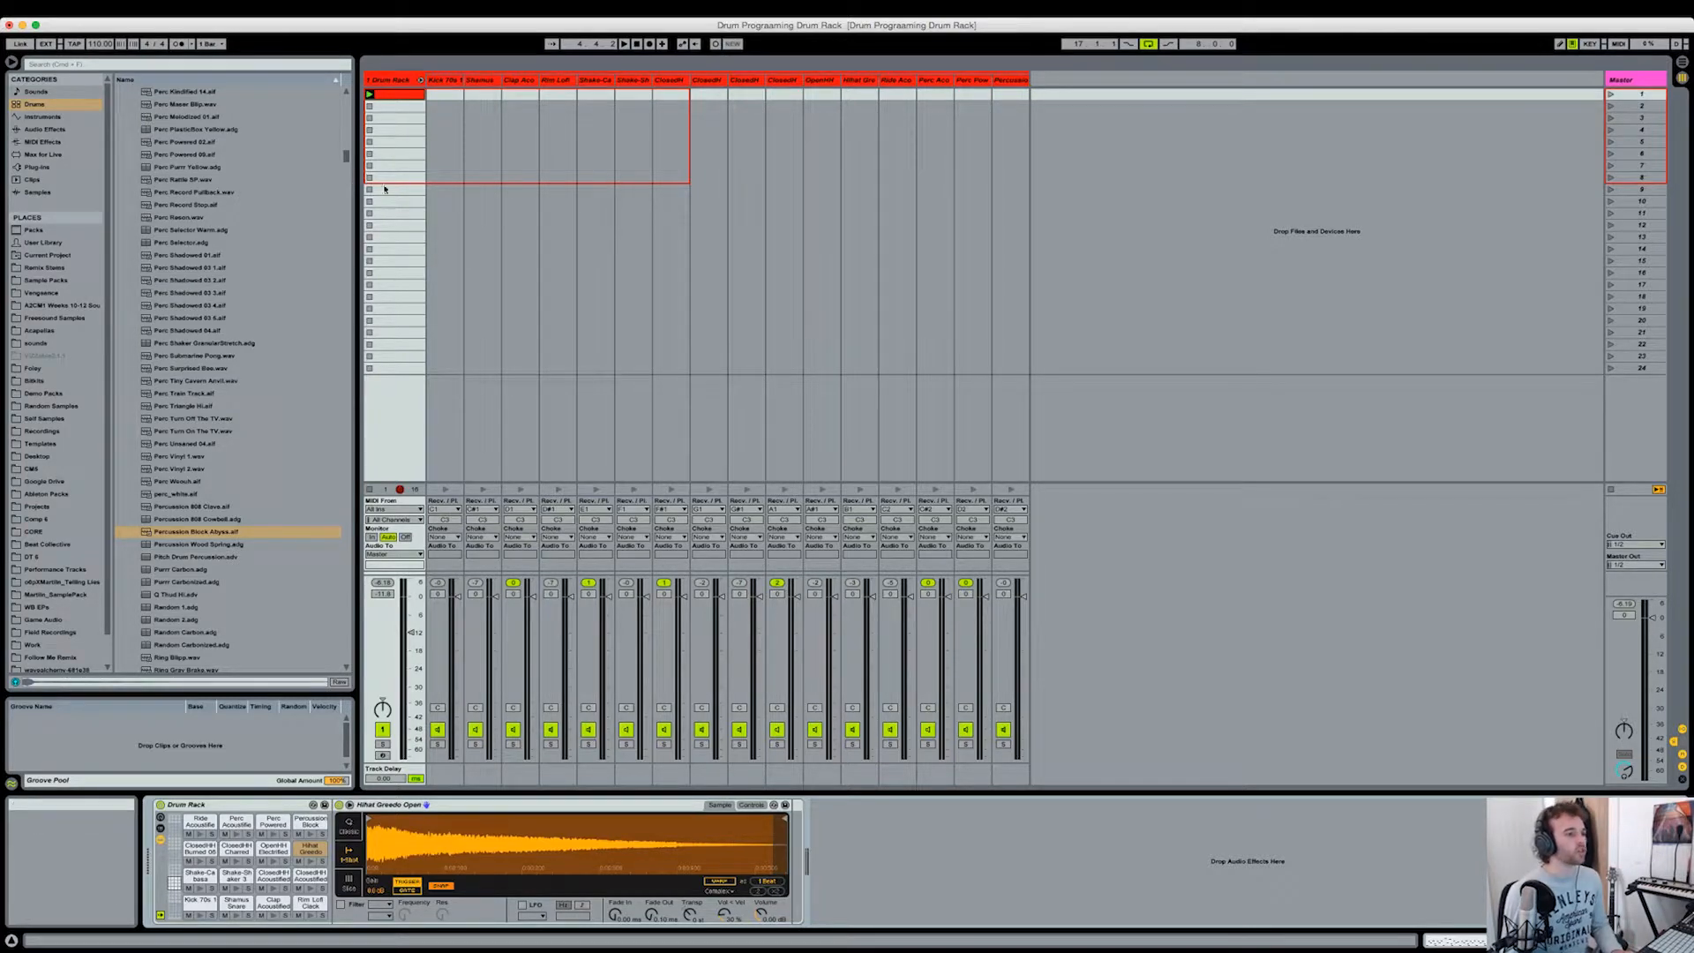
{"action": "left_click", "coordinate": [444, 81]}
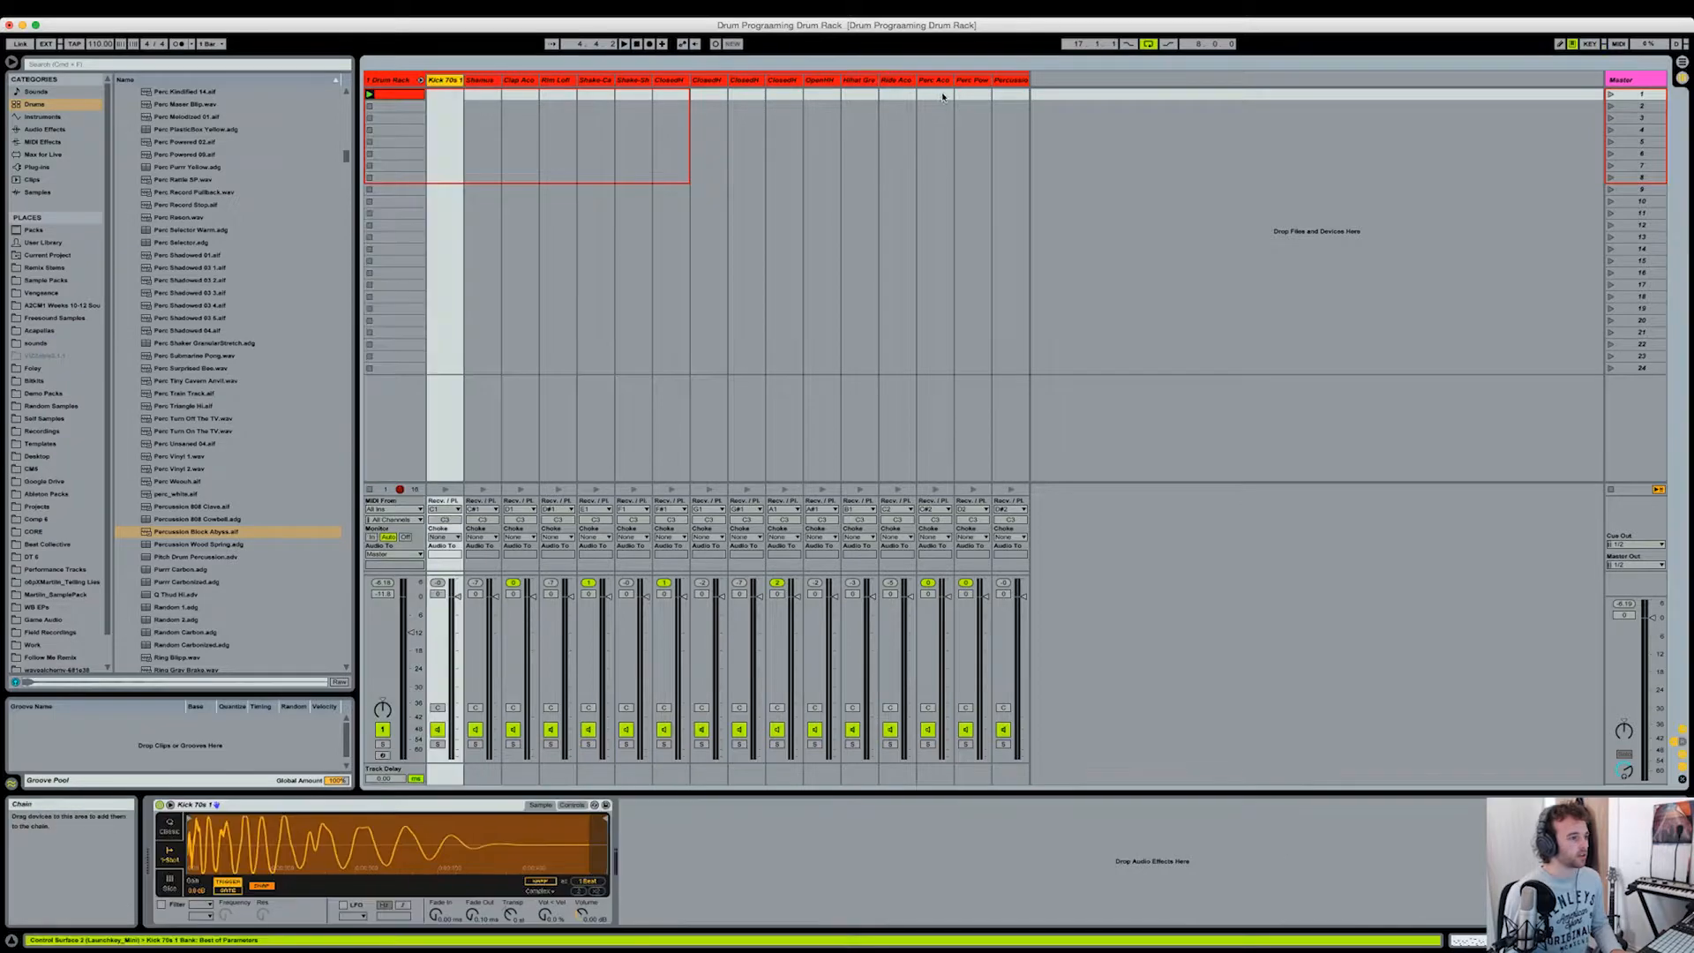
{"action": "left_click", "coordinate": [1023, 81]}
{"action": "left_click_drag", "start_coordinate": [1026, 80], "coordinate": [1049, 82]}
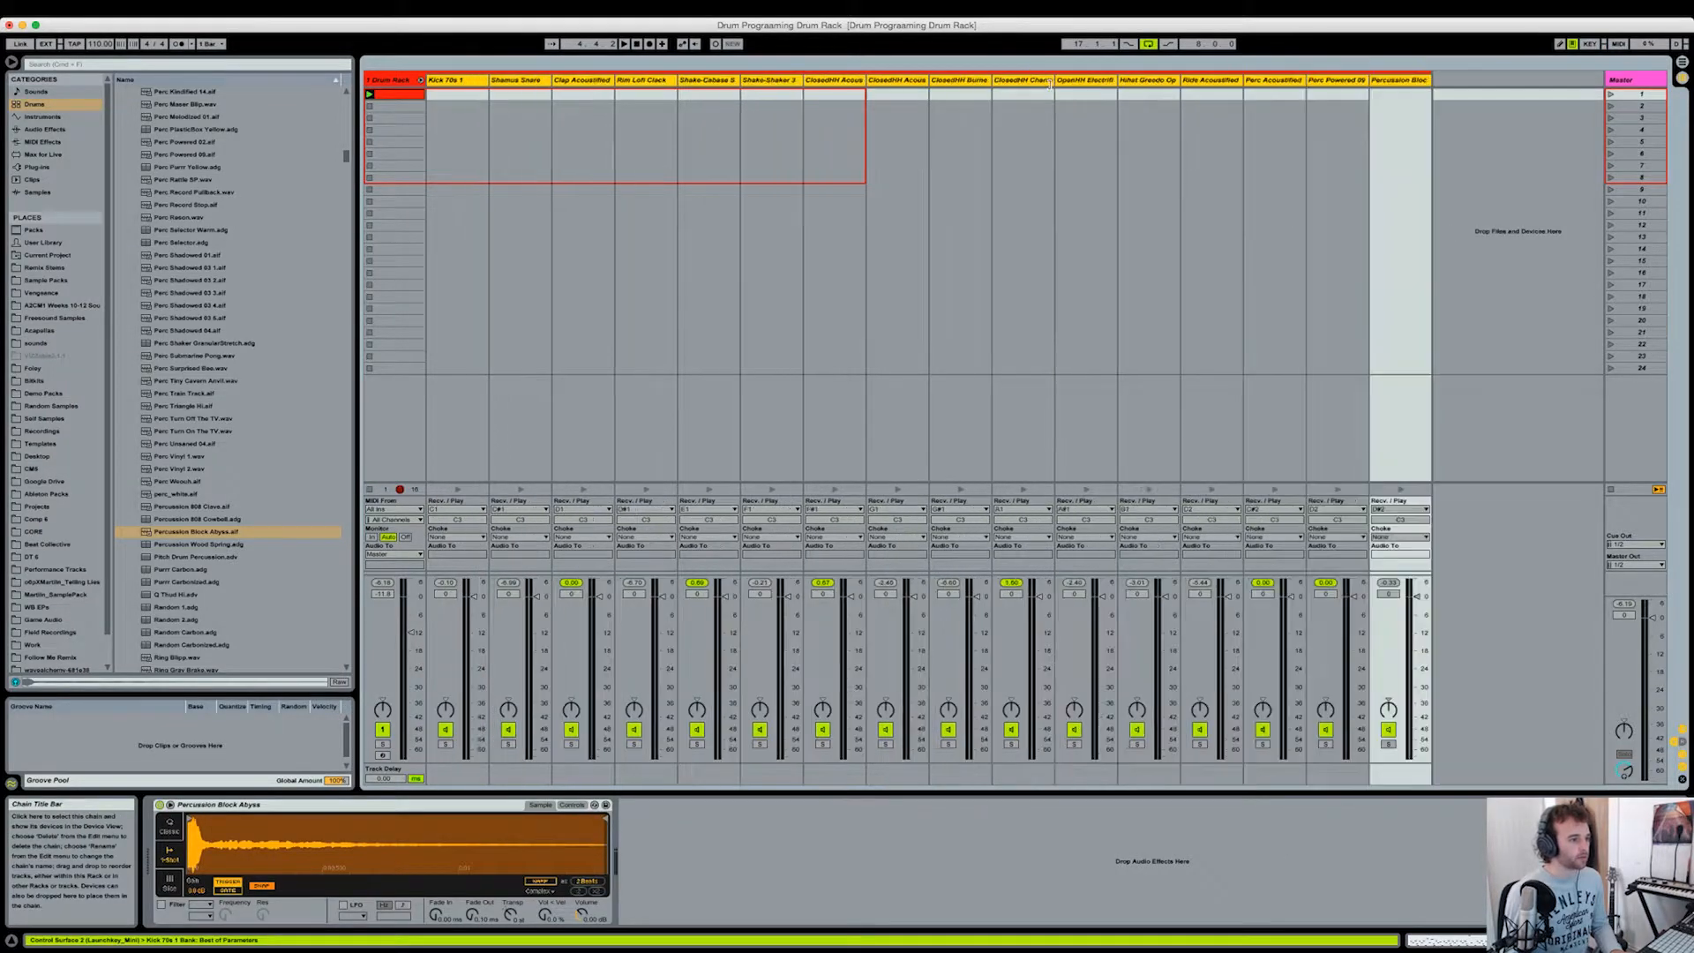
{"action": "left_click", "coordinate": [1235, 167]}
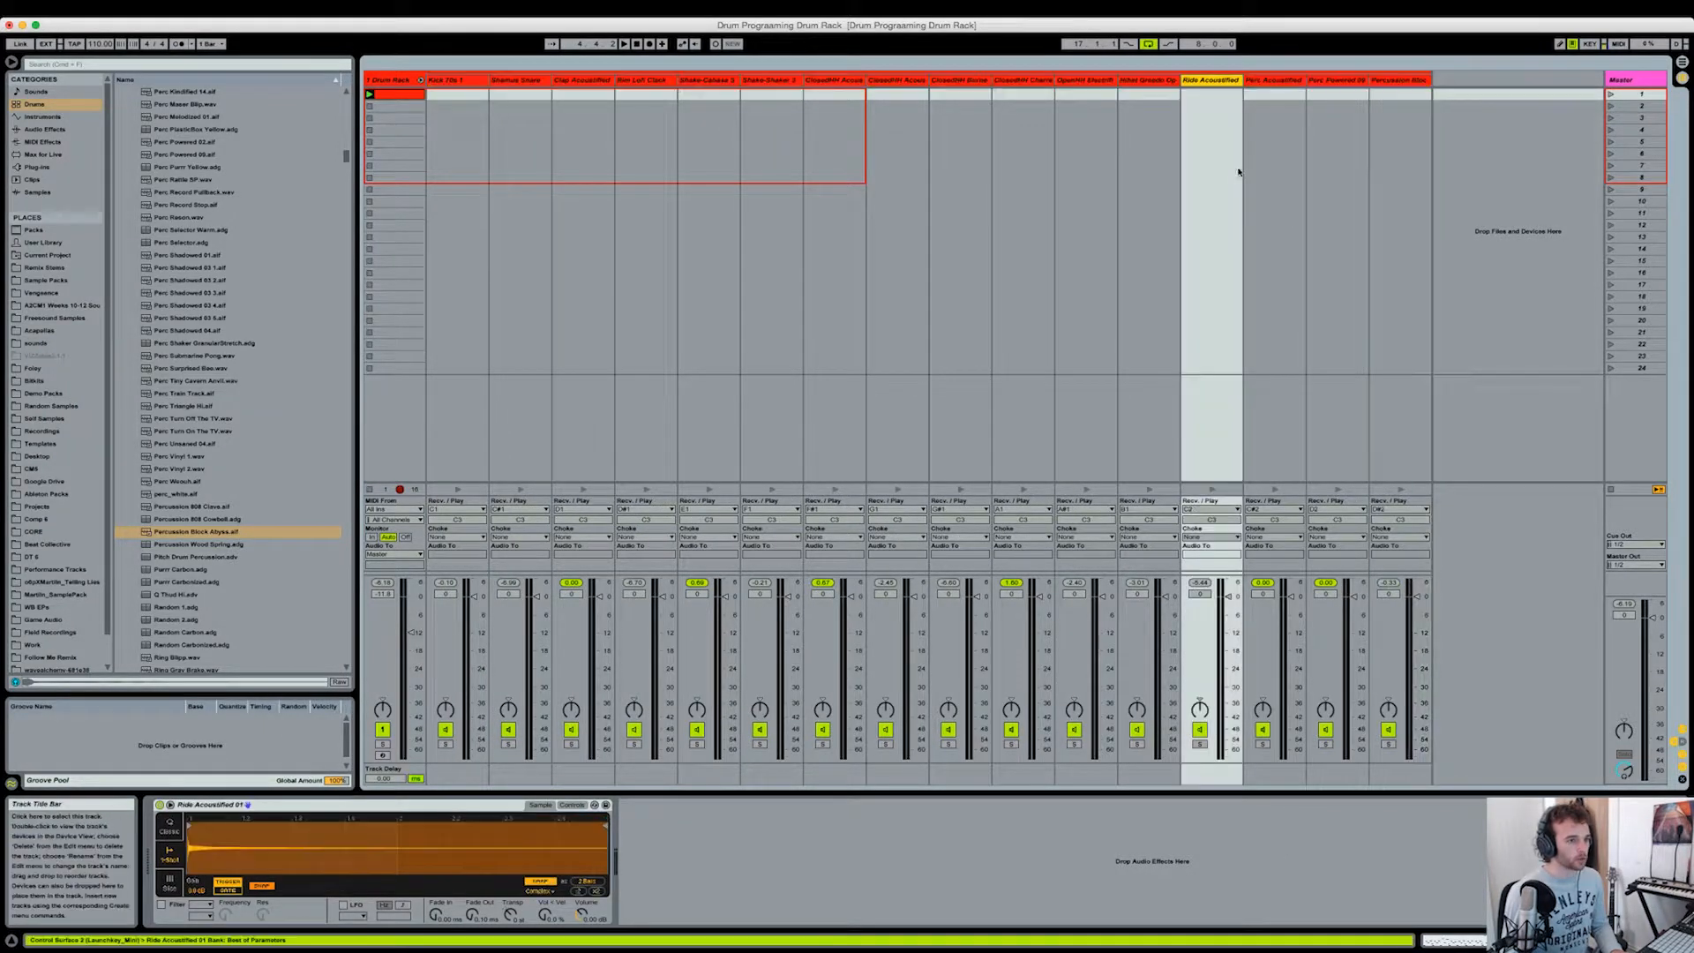
Step: Lower the Percussion Block Abyss chain volume to about -8.6 dB during playback and reopen the drum clip
{"action": "left_click", "coordinate": [390, 80]}
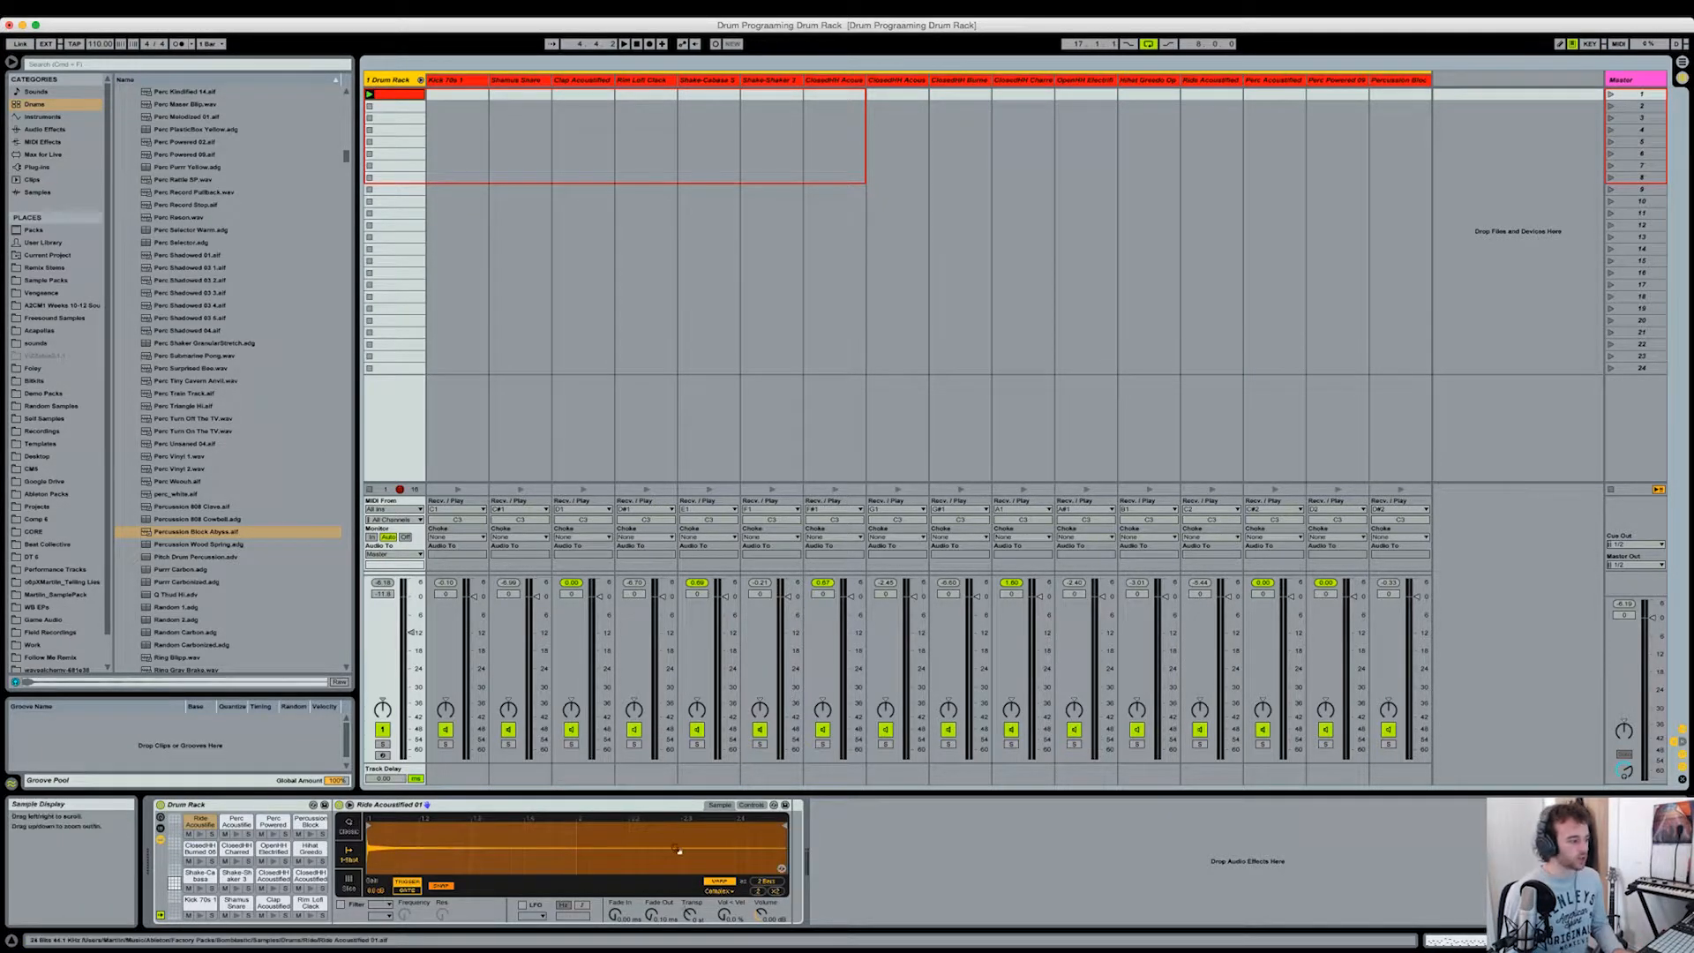
{"action": "left_click", "coordinate": [309, 836]}
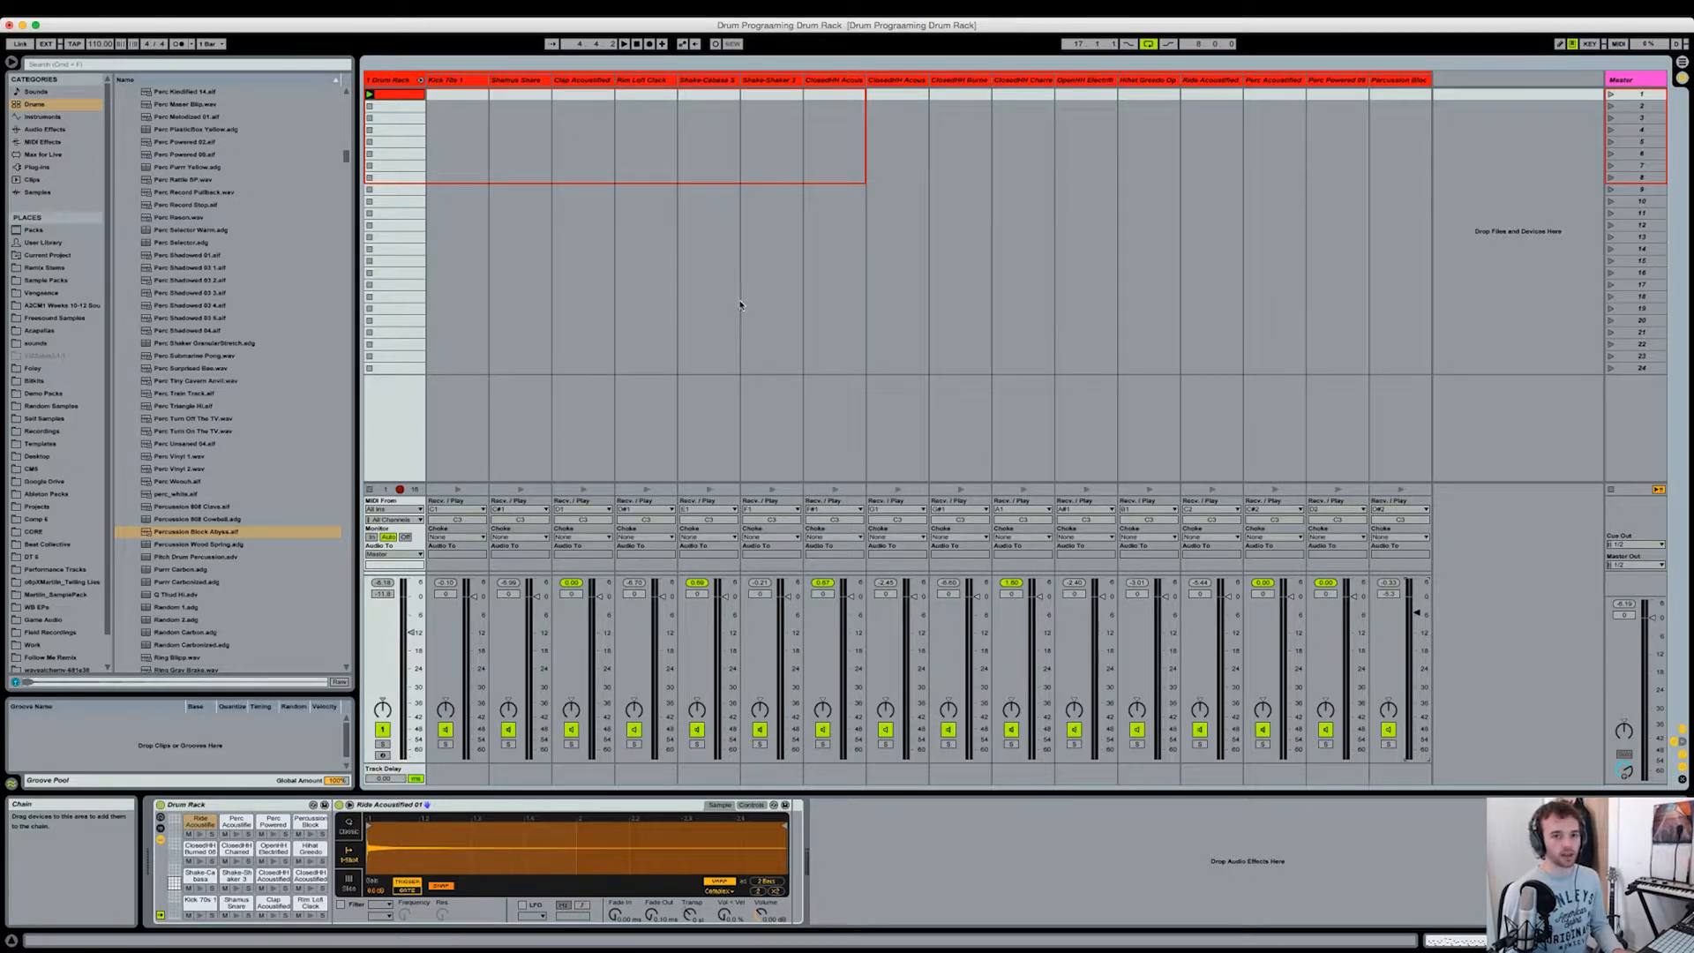
{"action": "key", "text": "space"}
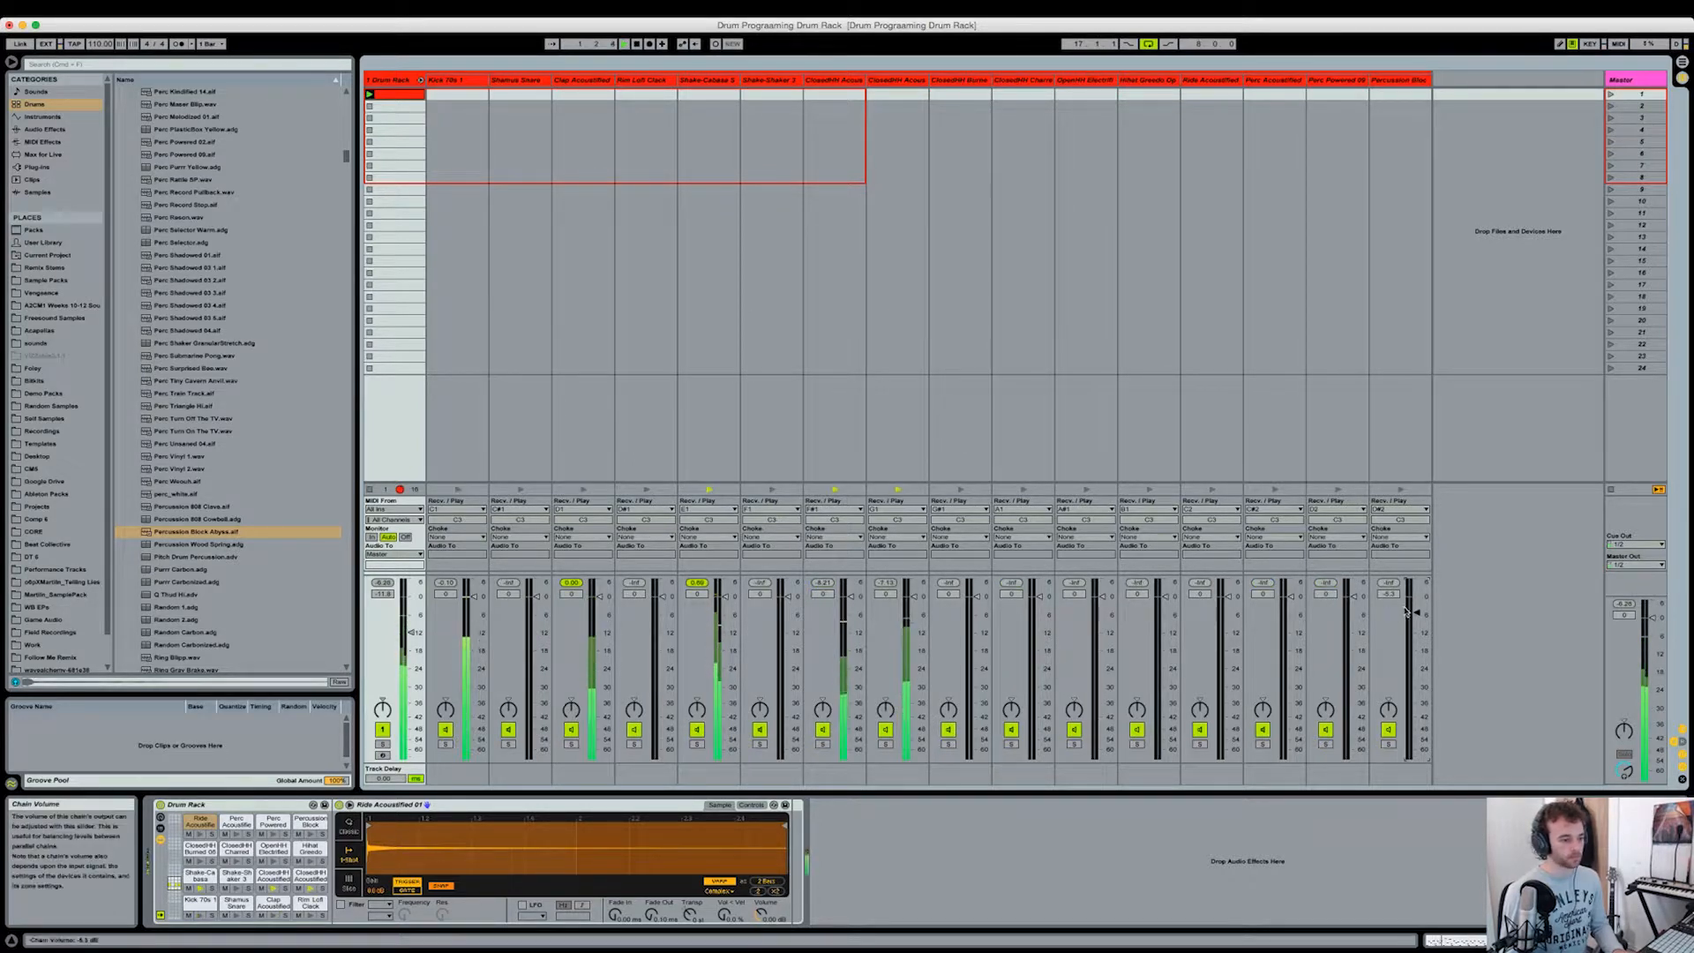
{"action": "left_click_drag", "start_coordinate": [1416, 612], "coordinate": [1418, 625]}
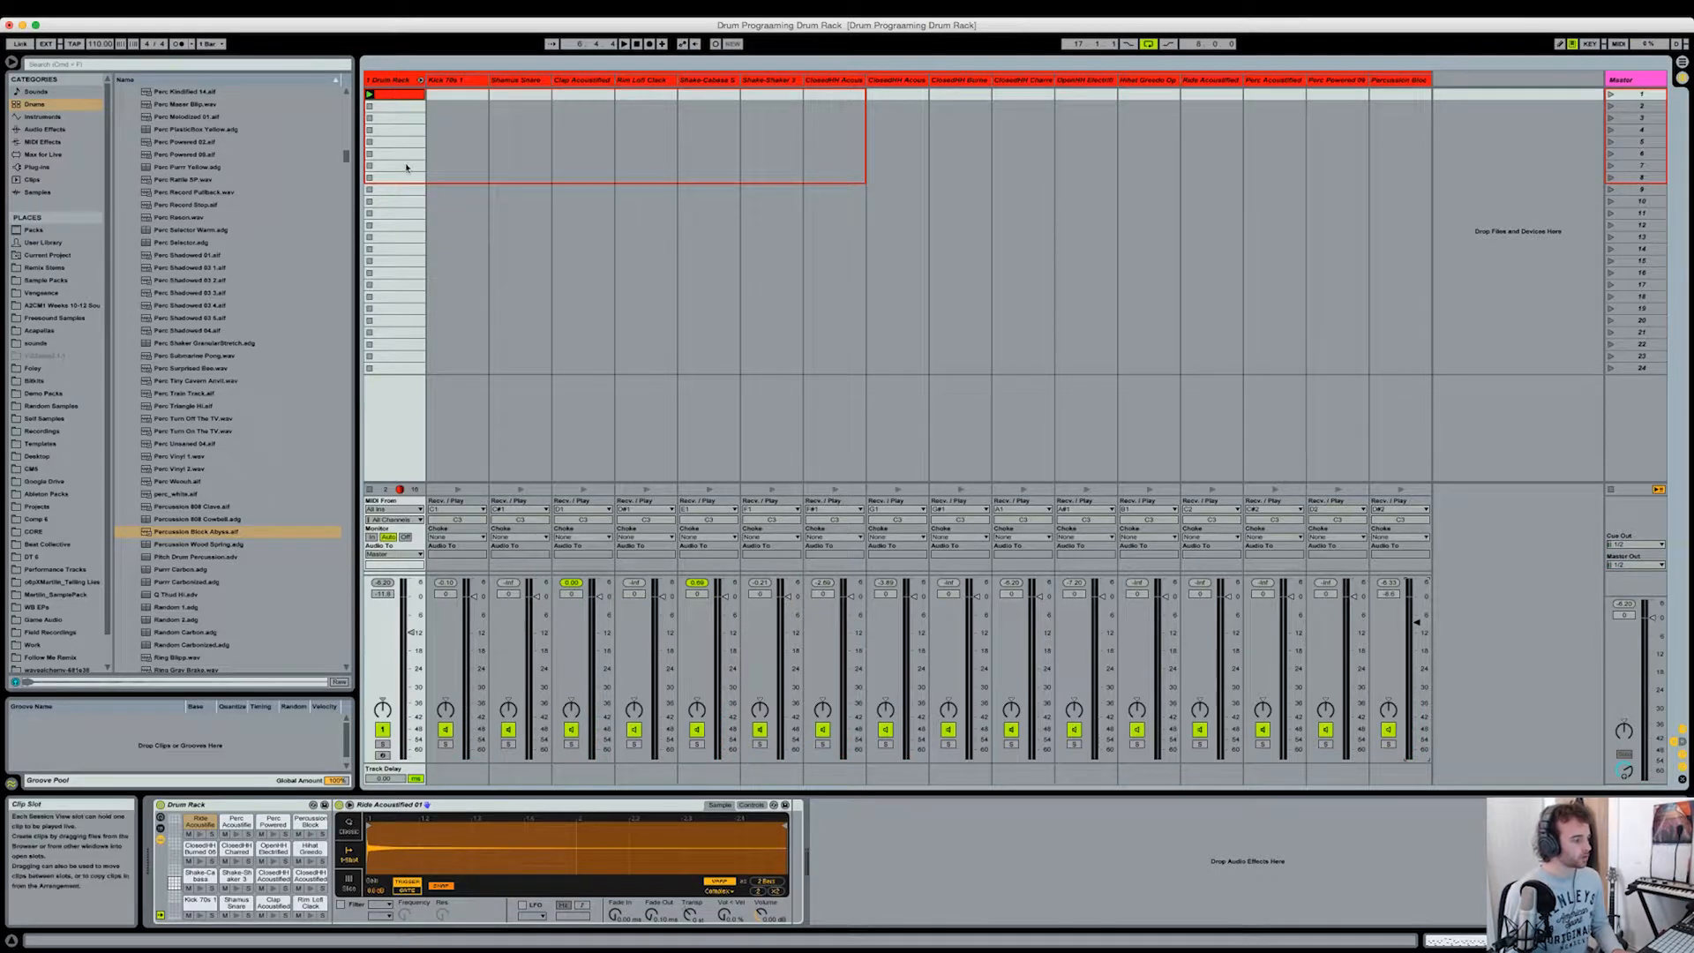
{"action": "double_click", "coordinate": [401, 95]}
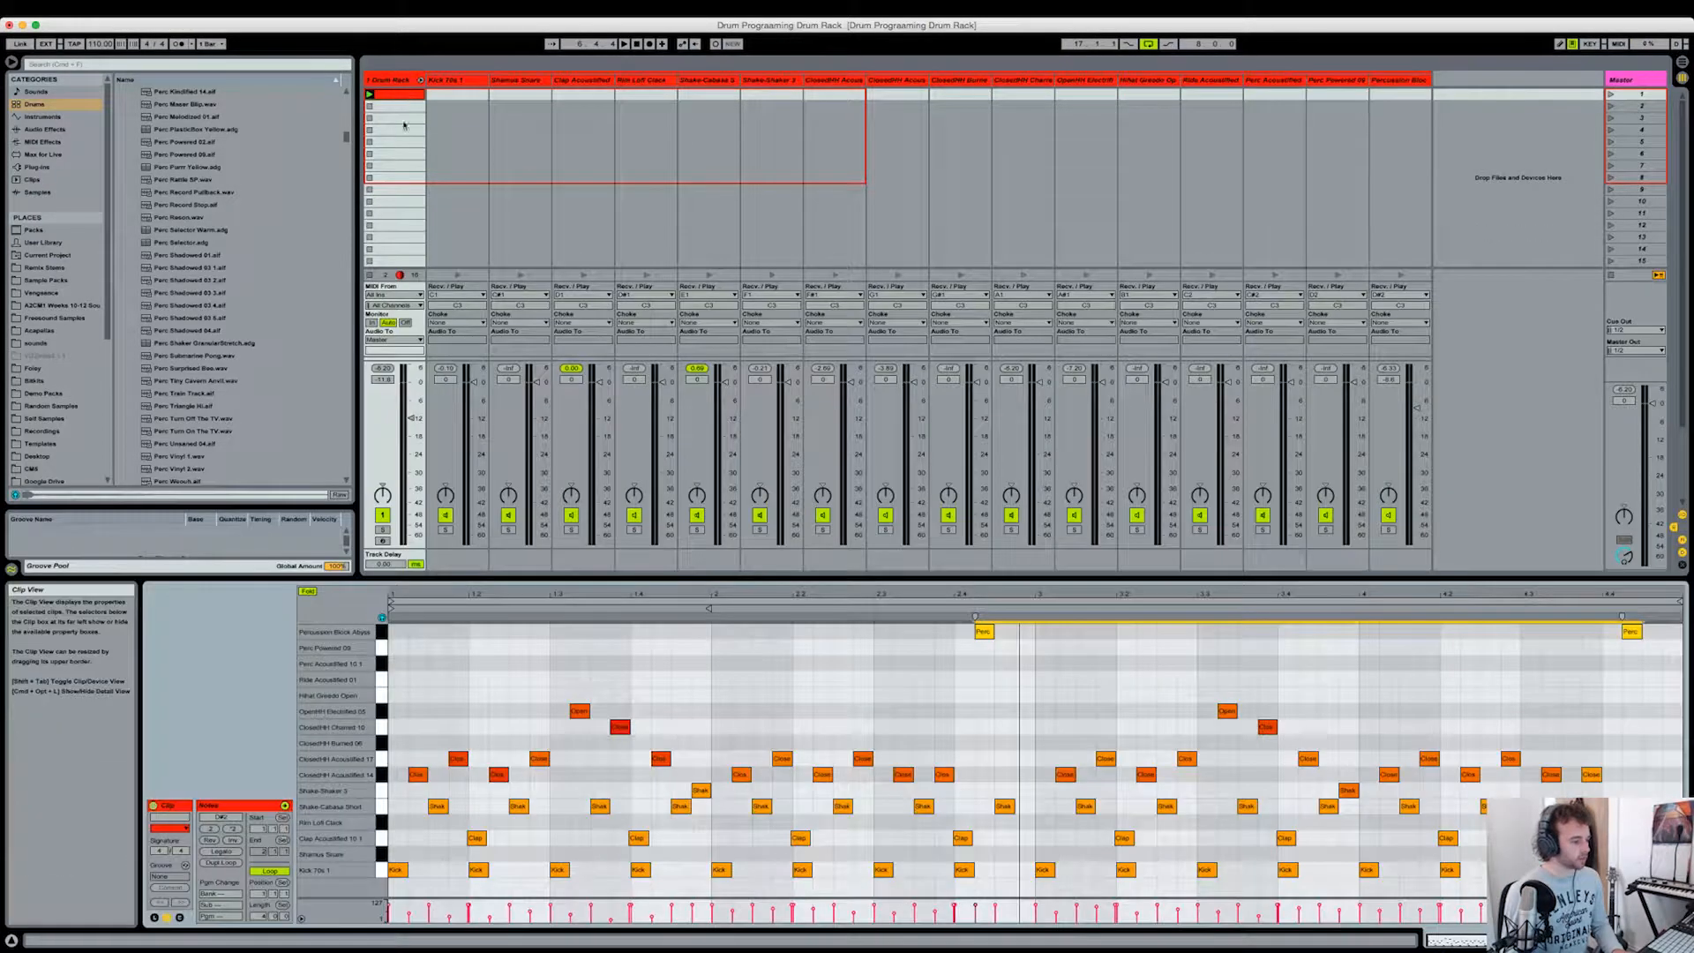
{"action": "left_click", "coordinate": [570, 789]}
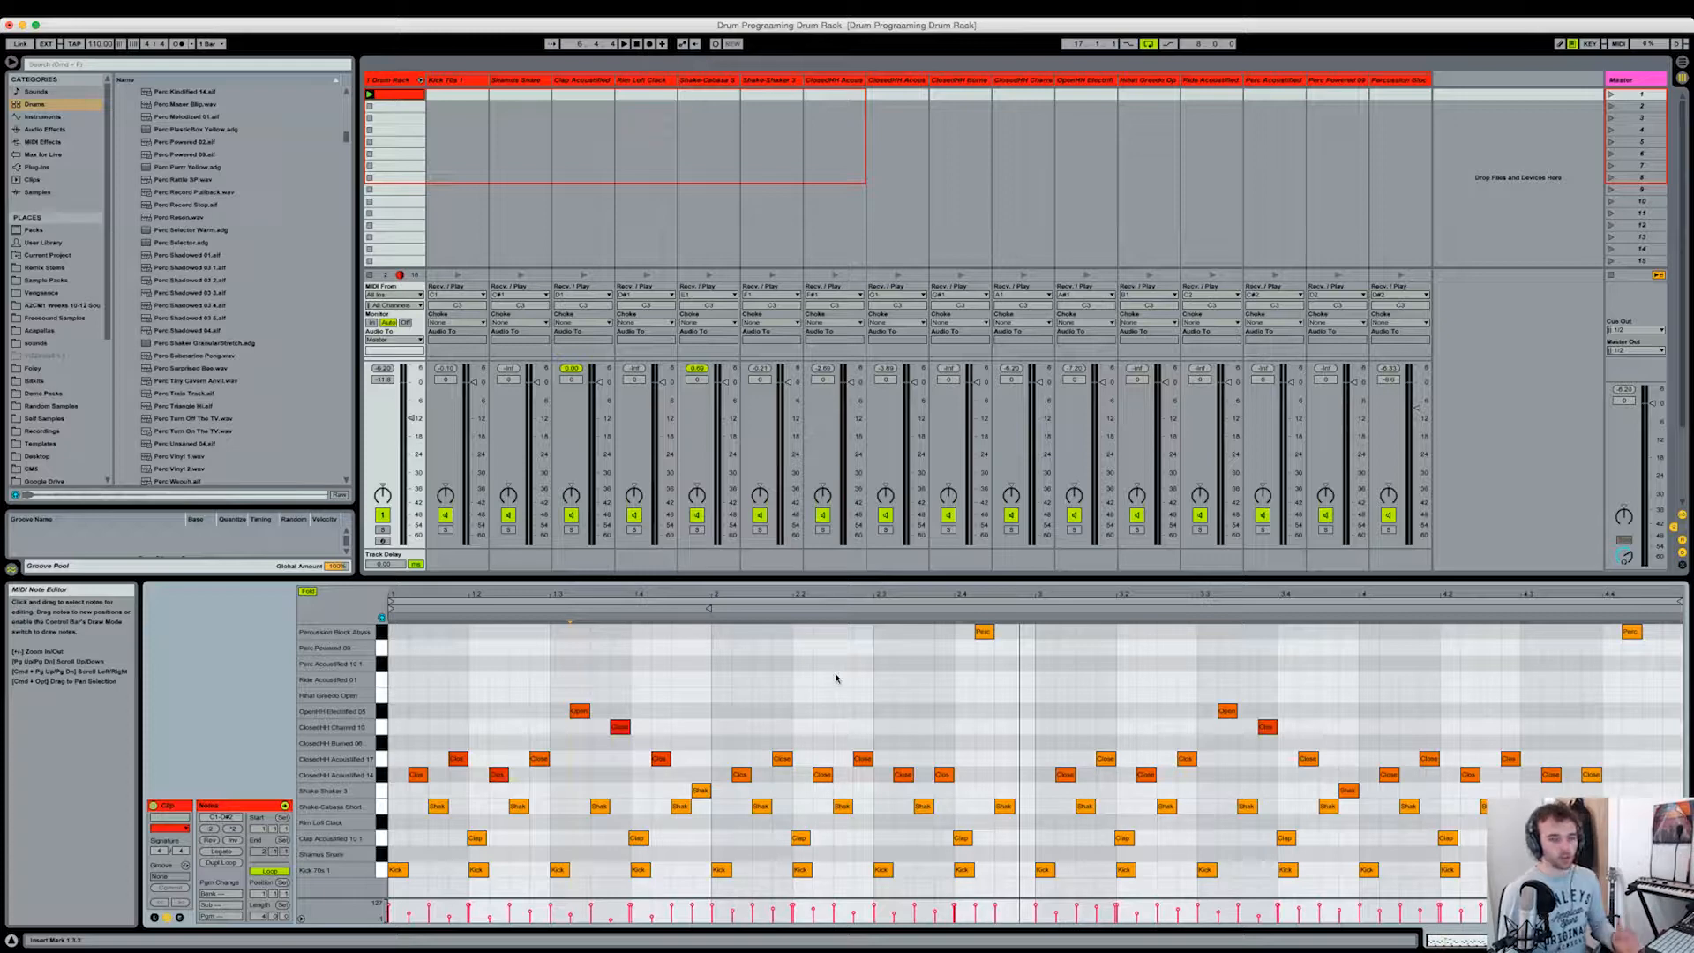
Step: Try adding an extra closed hi-hat note right after beat 2 of bar 1, play it and undo the edit
{"action": "key", "text": "plus"}
{"action": "double_click", "coordinate": [614, 776]}
{"action": "left_click", "coordinate": [631, 747]}
{"action": "key", "text": "space"}
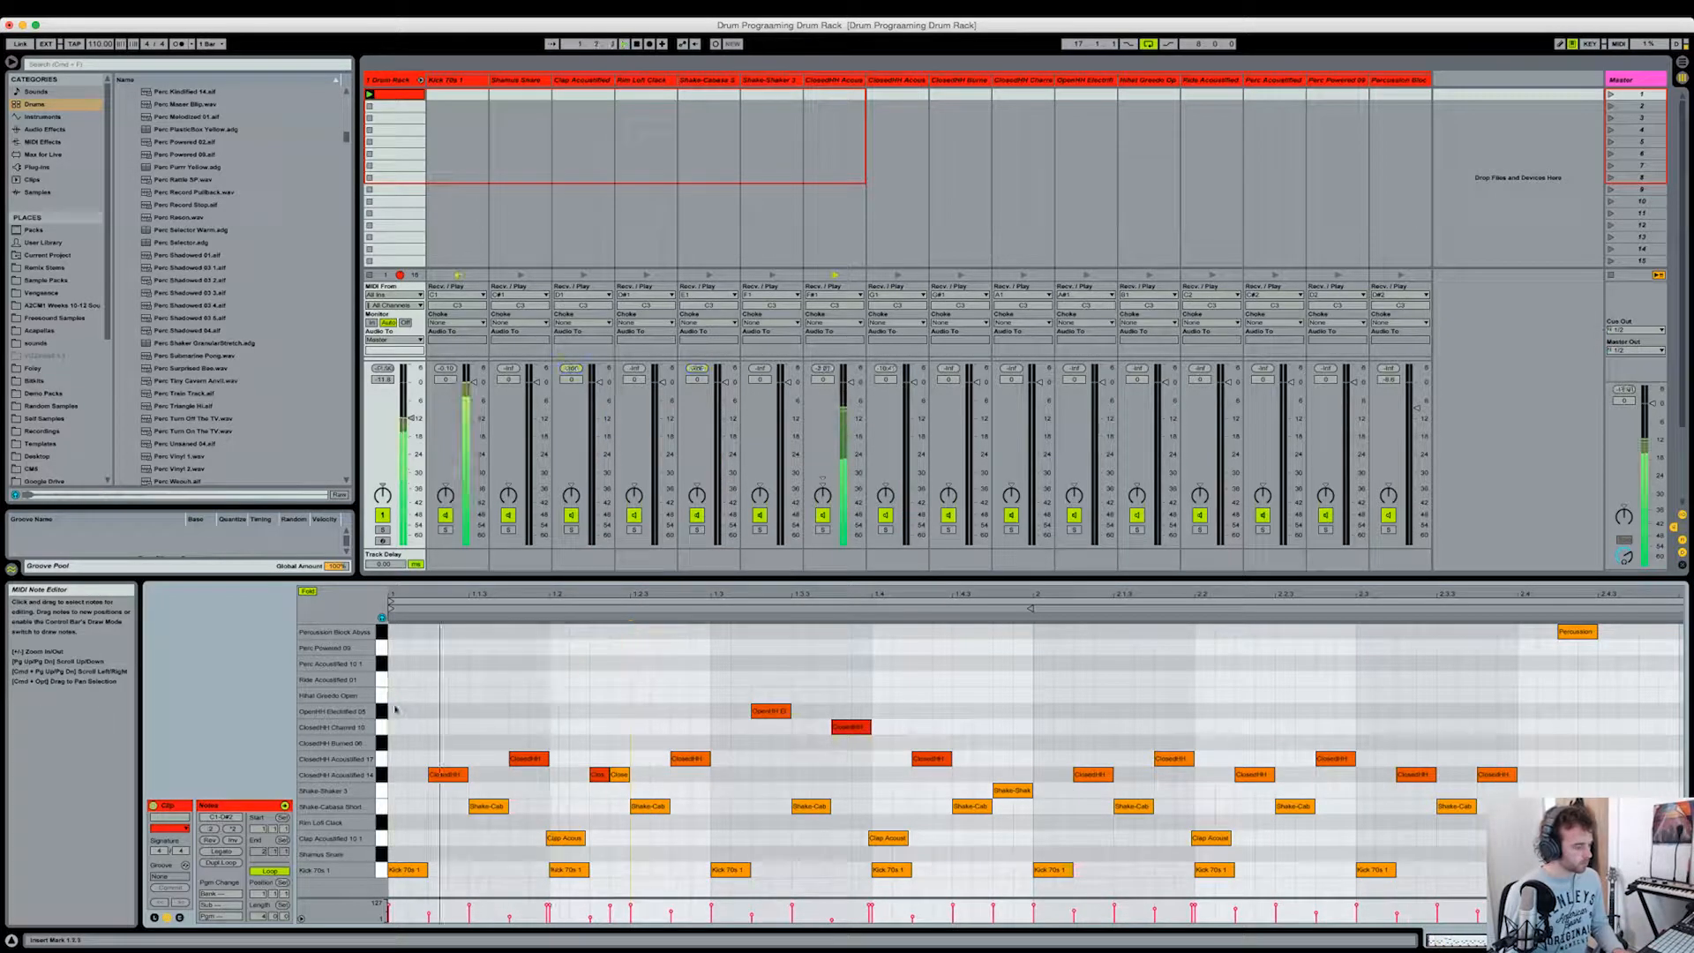
{"action": "mouse_move", "coordinate": [621, 774]}
{"action": "left_mouse_down"}
{"action": "mouse_move", "coordinate": [621, 727]}
{"action": "mouse_move", "coordinate": [620, 777]}
{"action": "mouse_move", "coordinate": [606, 778]}
{"action": "mouse_move", "coordinate": [630, 778]}
{"action": "left_mouse_up"}
{"action": "key", "text": "space"}
{"action": "key", "text": "super+z"}
{"action": "key", "text": "super+z"}
Step: Try shifting the second shaker note and the following closed hi-hat in bar 1, play them and undo the edits
{"action": "left_click_drag", "start_coordinate": [646, 806], "coordinate": [672, 806]}
{"action": "left_click_drag", "start_coordinate": [685, 759], "coordinate": [670, 763]}
{"action": "key", "text": "space"}
{"action": "key", "text": "super+z"}
{"action": "key", "text": "super+z"}
{"action": "key", "text": "super+z"}
Step: Nudge the OpenHH, ClosedHH Chained and Shake-Cabasa notes after beat 3 of bar 1 and move the bar's last shaker note to Hihat Greedo Open
{"action": "key", "text": "space"}
{"action": "key", "text": "space"}
{"action": "left_click_drag", "start_coordinate": [770, 712], "coordinate": [842, 733]}
Step: Add an off-beat kick between beats 3 and 4 of bar 2, shift the beat-4 kick later and play the result
{"action": "key", "text": "space"}
{"action": "left_click_drag", "start_coordinate": [815, 806], "coordinate": [840, 807]}
{"action": "left_click_drag", "start_coordinate": [1012, 790], "coordinate": [1011, 695]}
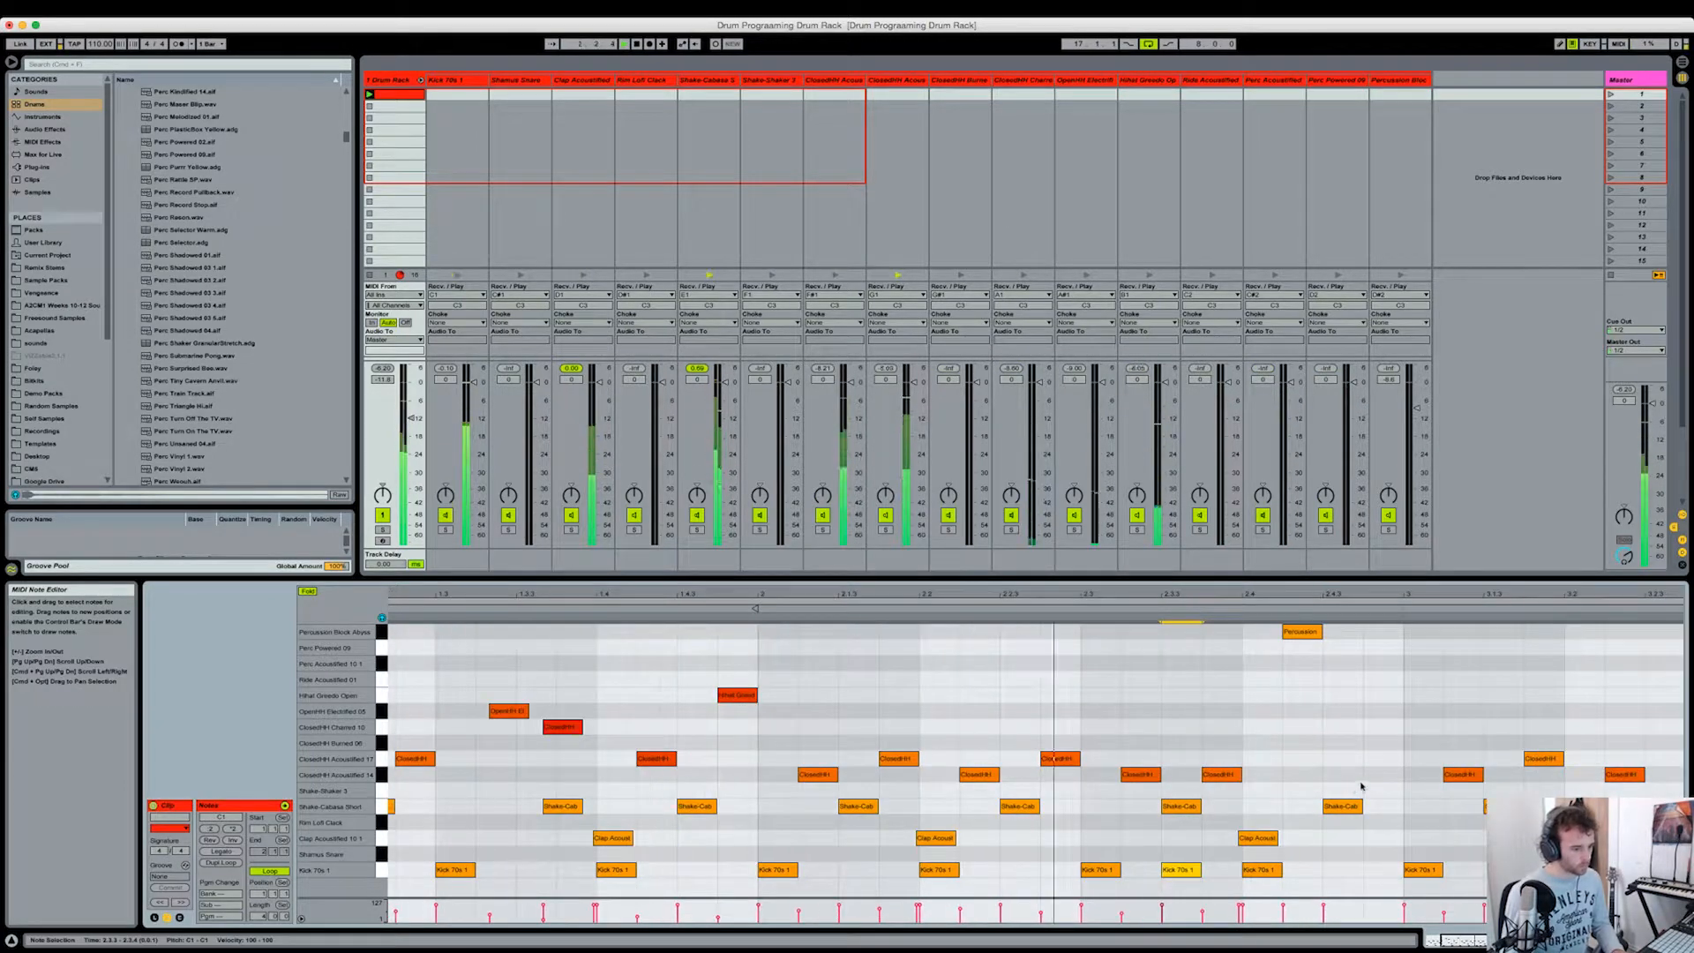
{"action": "double_click", "coordinate": [1340, 870]}
{"action": "left_click_drag", "start_coordinate": [1341, 870], "coordinate": [1301, 870]}
{"action": "key", "text": "space"}
Step: Create a four-note ClosedHH Acoustified 17 roll at the end of bar 2 with rising velocities and play it
{"action": "double_click", "coordinate": [1384, 760]}
{"action": "left_click_drag", "start_coordinate": [1402, 761], "coordinate": [1373, 760]}
{"action": "key", "text": "super+d"}
{"action": "key", "text": "super+d"}
{"action": "key", "text": "super+d"}
{"action": "left_click_drag", "start_coordinate": [1413, 749], "coordinate": [1358, 777]}
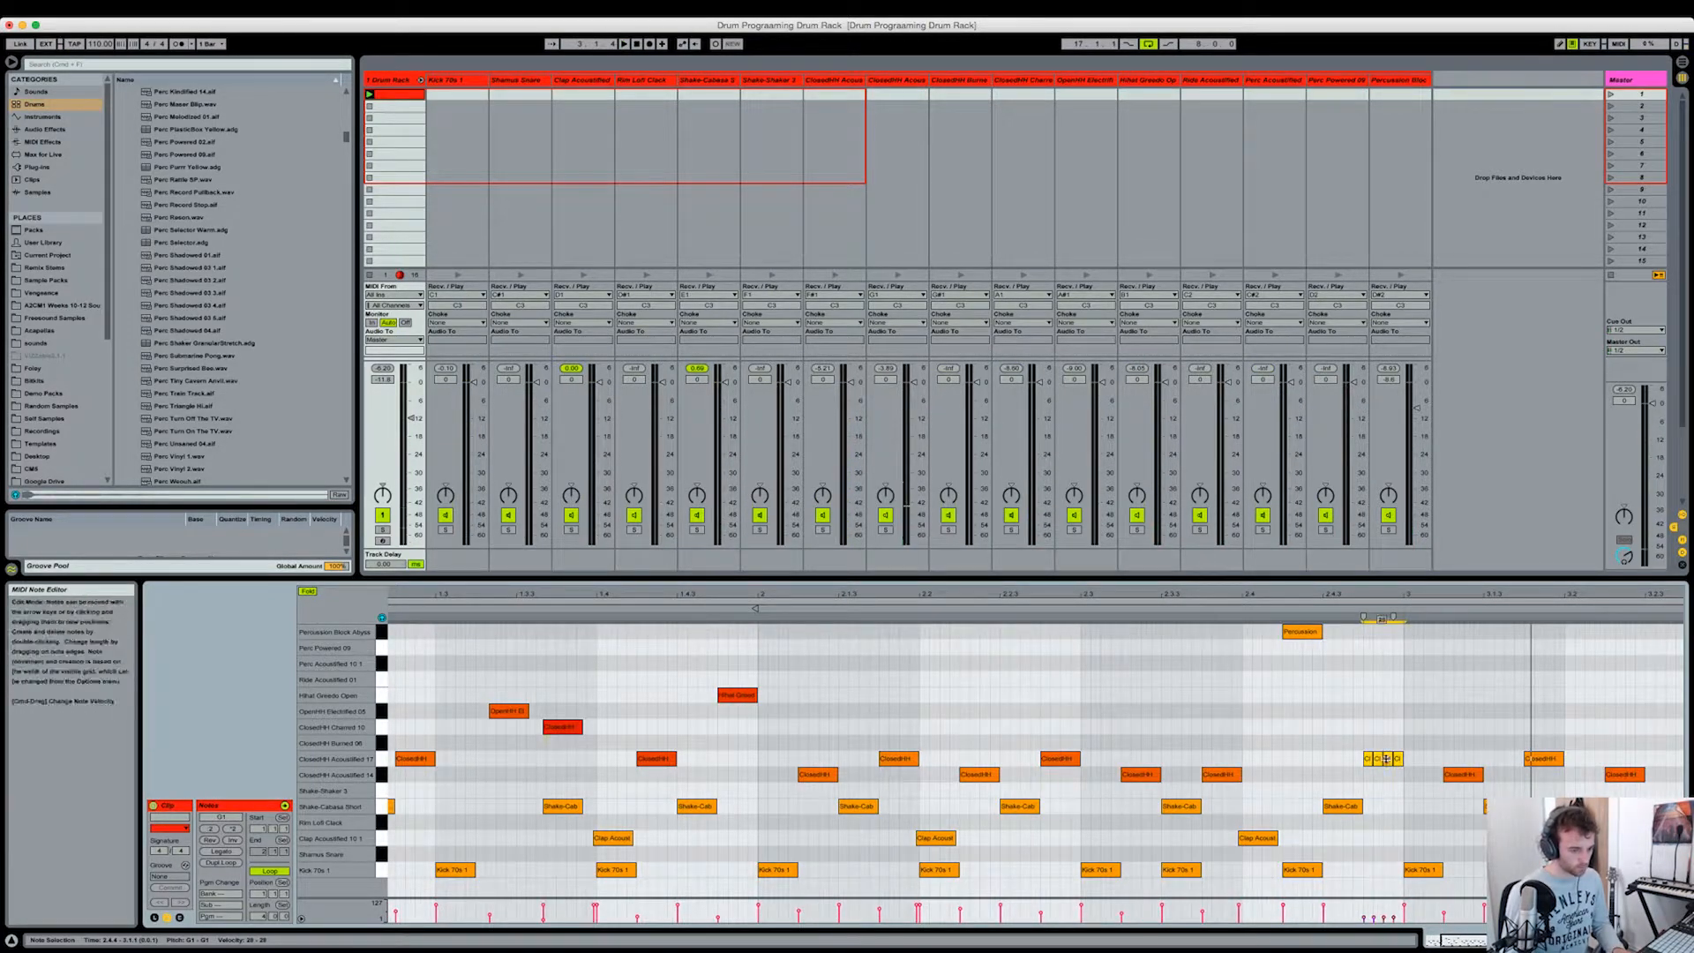
{"action": "left_click_drag", "start_coordinate": [1363, 918], "coordinate": [1395, 907]}
{"action": "key", "text": "space"}
Step: Try the bar 2 hi-hat roll on the ClosedHH Burned 08 pad and move it back to its original row
{"action": "left_click_drag", "start_coordinate": [859, 751], "coordinate": [909, 779]}
{"action": "key", "text": "Up"}
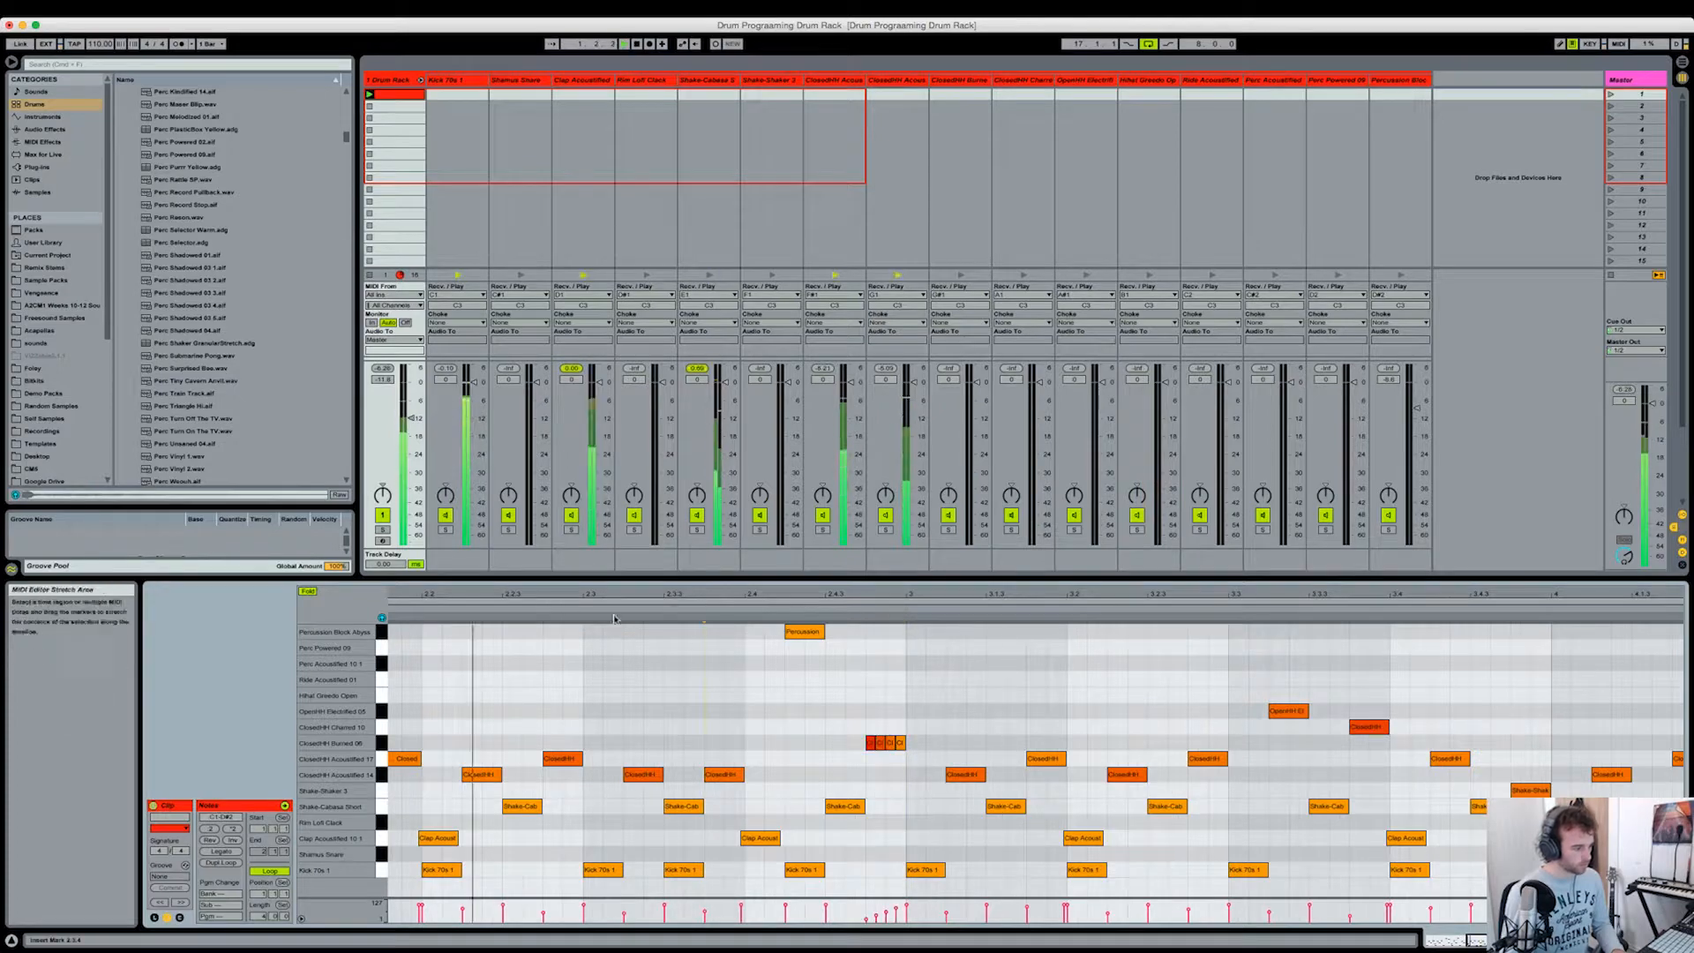
{"action": "key", "text": "Down"}
{"action": "left_click_drag", "start_coordinate": [587, 607], "coordinate": [847, 565]}
{"action": "left_click", "coordinate": [1092, 657]}
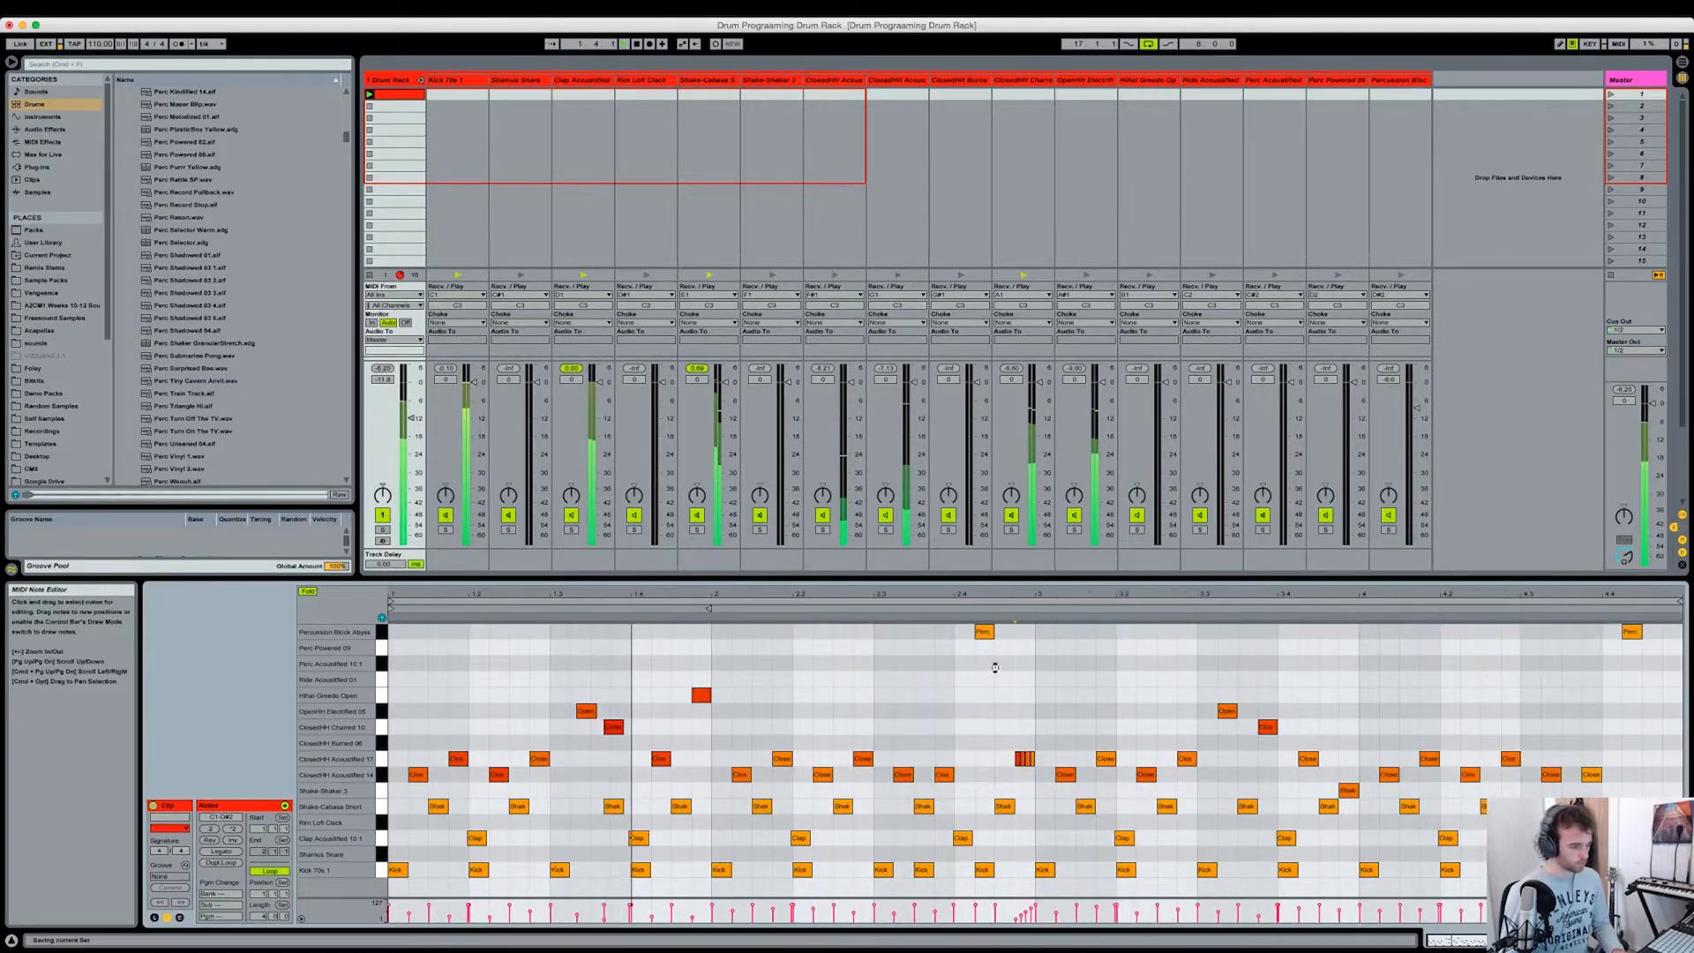
Step: Add a short, quiet ClosedHH Chained note after beat 2 of bar 3 and shorten the closed hi-hat beside it
{"action": "left_click_drag", "start_coordinate": [1015, 595], "coordinate": [987, 604]}
{"action": "double_click", "coordinate": [1160, 725]}
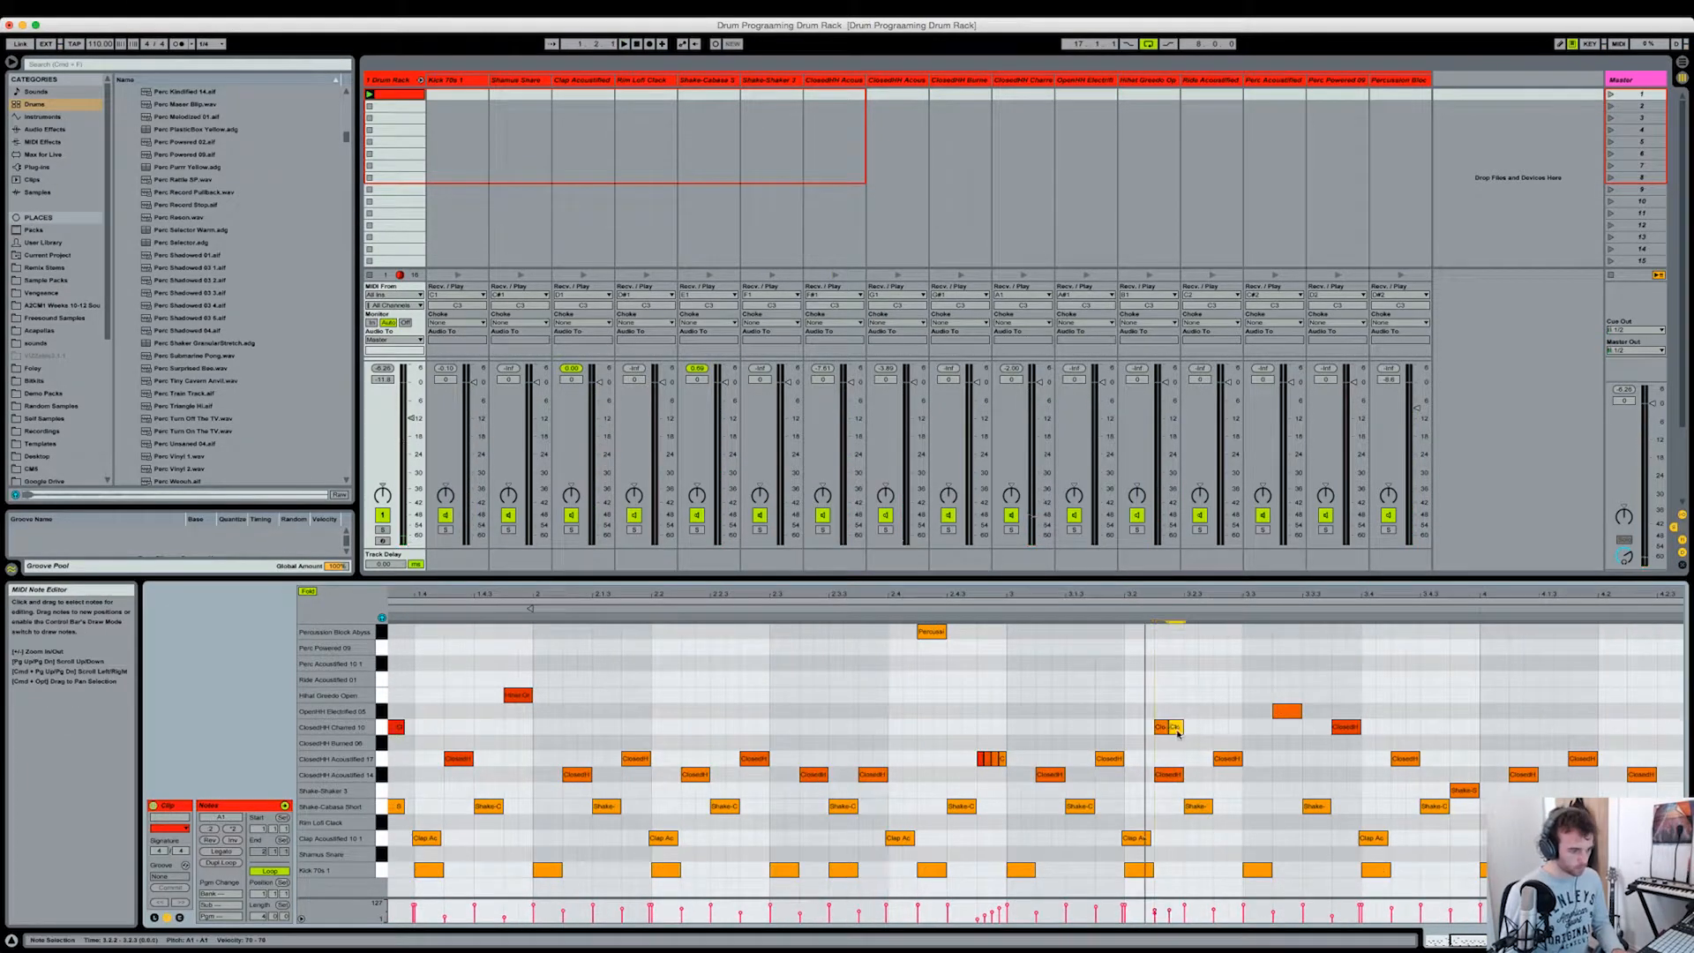
{"action": "scroll", "coordinate": [1304, 775], "scroll_direction": "right", "scroll_amount": 3}
{"action": "key", "text": "space"}
{"action": "scroll", "coordinate": [1235, 793], "scroll_direction": "right", "scroll_amount": 4}
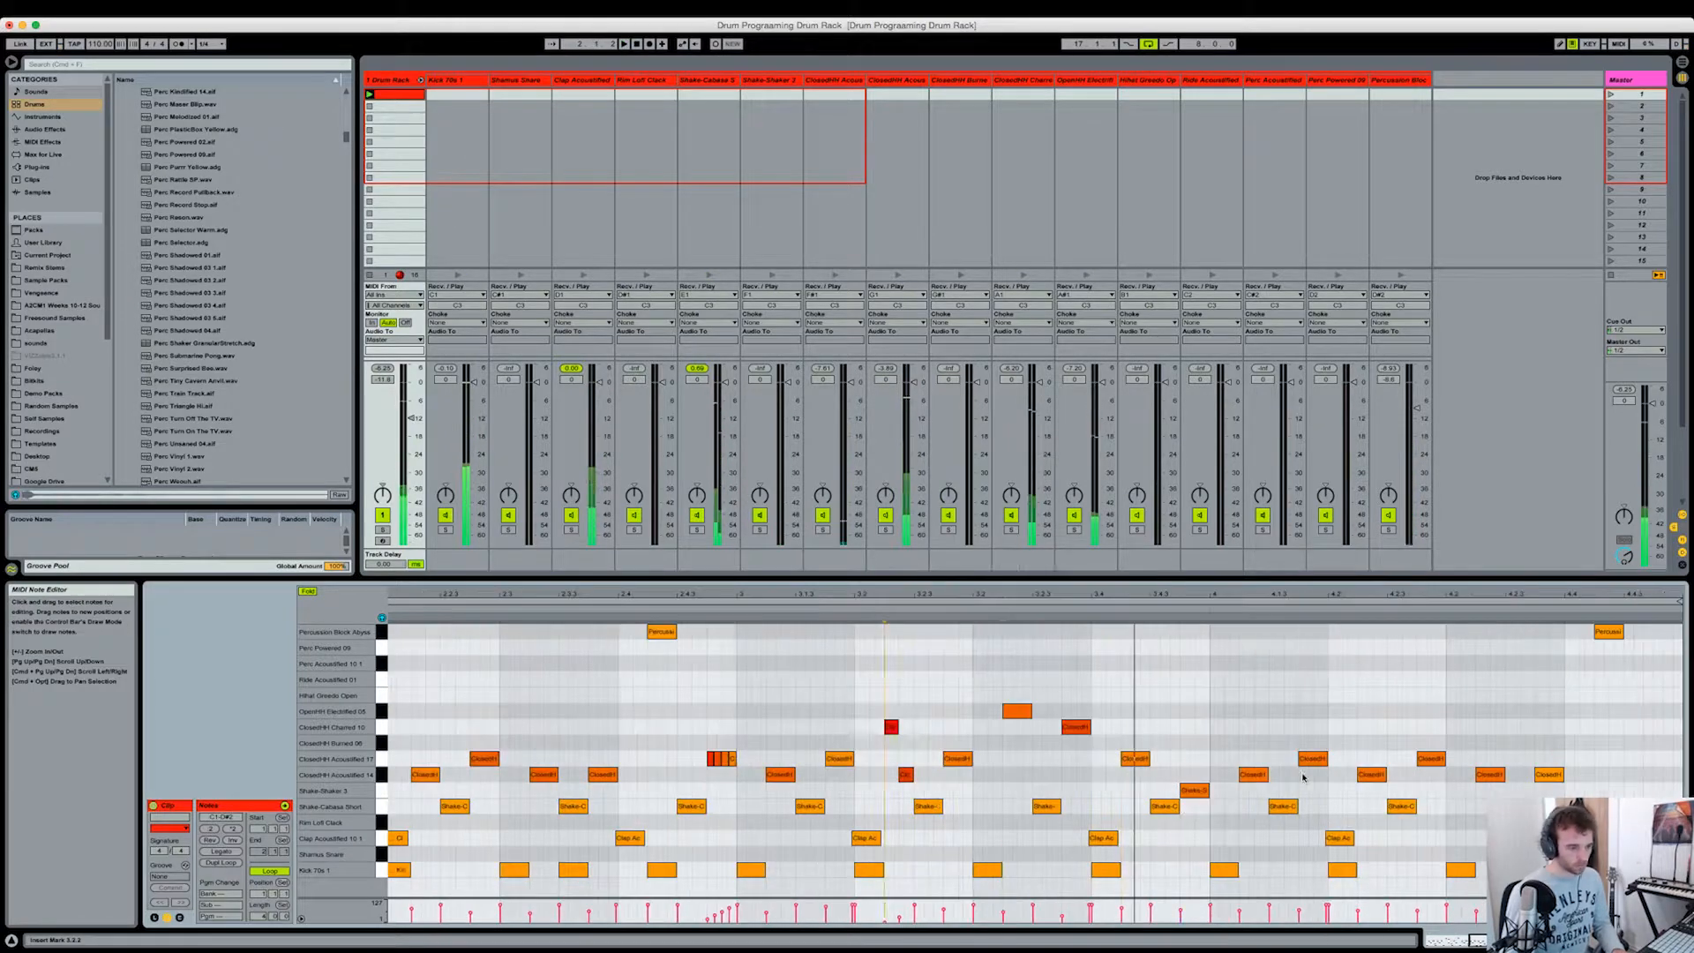
Step: Adjust the Shake-Cabasa and Shake-Shaker 3 notes in the last beat of bar 3 and play the result
{"action": "left_click", "coordinate": [1177, 806]}
{"action": "double_click", "coordinate": [1179, 775]}
{"action": "left_click", "coordinate": [935, 665]}
{"action": "key", "text": "space"}
{"action": "left_click_drag", "start_coordinate": [1178, 806], "coordinate": [1171, 790]}
{"action": "left_click_drag", "start_coordinate": [1147, 596], "coordinate": [1079, 565]}
{"action": "left_click_drag", "start_coordinate": [1350, 595], "coordinate": [1279, 676]}
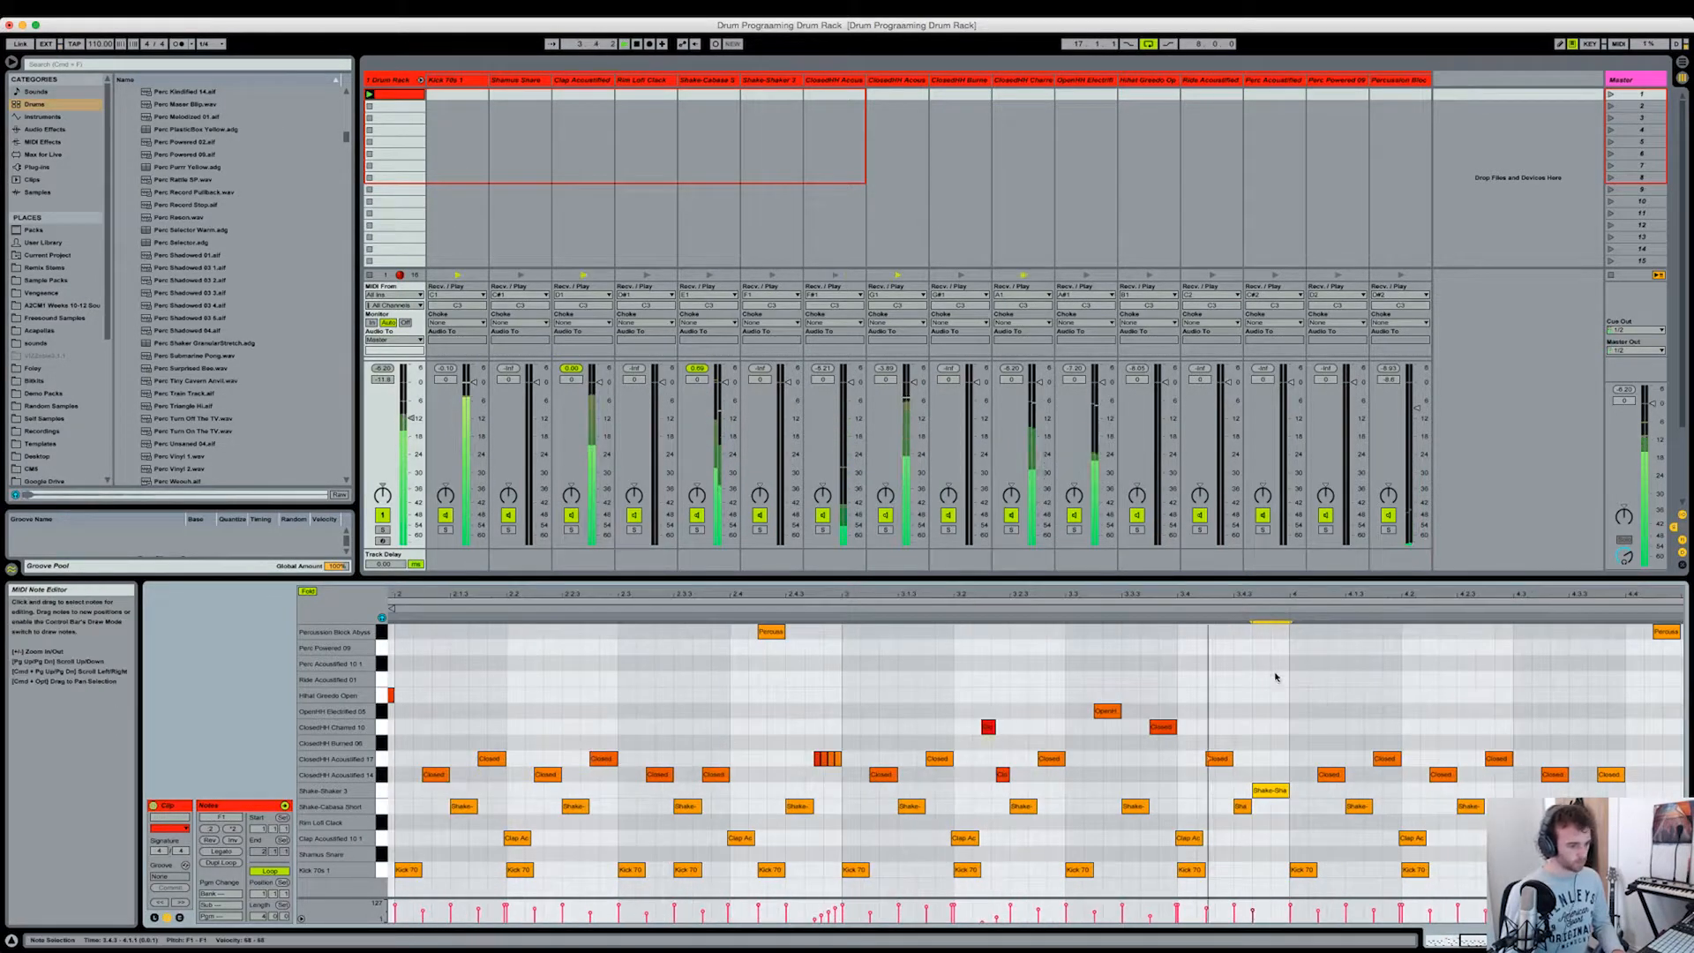
Step: Replace the closed hi-hats in the first half of bar 4 with ClosedHH Chained notes and lengthen the Shake-Cabasa note before them
{"action": "scroll", "coordinate": [1278, 706], "scroll_direction": "right", "scroll_amount": 1}
{"action": "key", "text": "space"}
{"action": "double_click", "coordinate": [1281, 758]}
{"action": "mouse_move", "coordinate": [1281, 758]}
{"action": "left_mouse_down"}
{"action": "mouse_move", "coordinate": [1288, 666]}
{"action": "mouse_move", "coordinate": [1286, 727]}
{"action": "left_mouse_up"}
{"action": "left_click", "coordinate": [1331, 758]}
{"action": "key", "text": "Delete"}
{"action": "left_click_drag", "start_coordinate": [1305, 806], "coordinate": [1324, 806]}
{"action": "left_click", "coordinate": [1313, 693]}
{"action": "key", "text": "space"}
Step: Add Shamus Snare notes in the second halves of bars 1 and 3 and a ride hit at the very end of bar 4
{"action": "mouse_move", "coordinate": [1363, 595]}
{"action": "left_mouse_down"}
{"action": "mouse_move", "coordinate": [1376, 565]}
{"action": "mouse_move", "coordinate": [1393, 586]}
{"action": "left_mouse_up"}
{"action": "double_click", "coordinate": [1383, 726]}
{"action": "double_click", "coordinate": [1383, 807]}
{"action": "key", "text": "shift+Tab"}
{"action": "key", "text": "shift+Tab"}
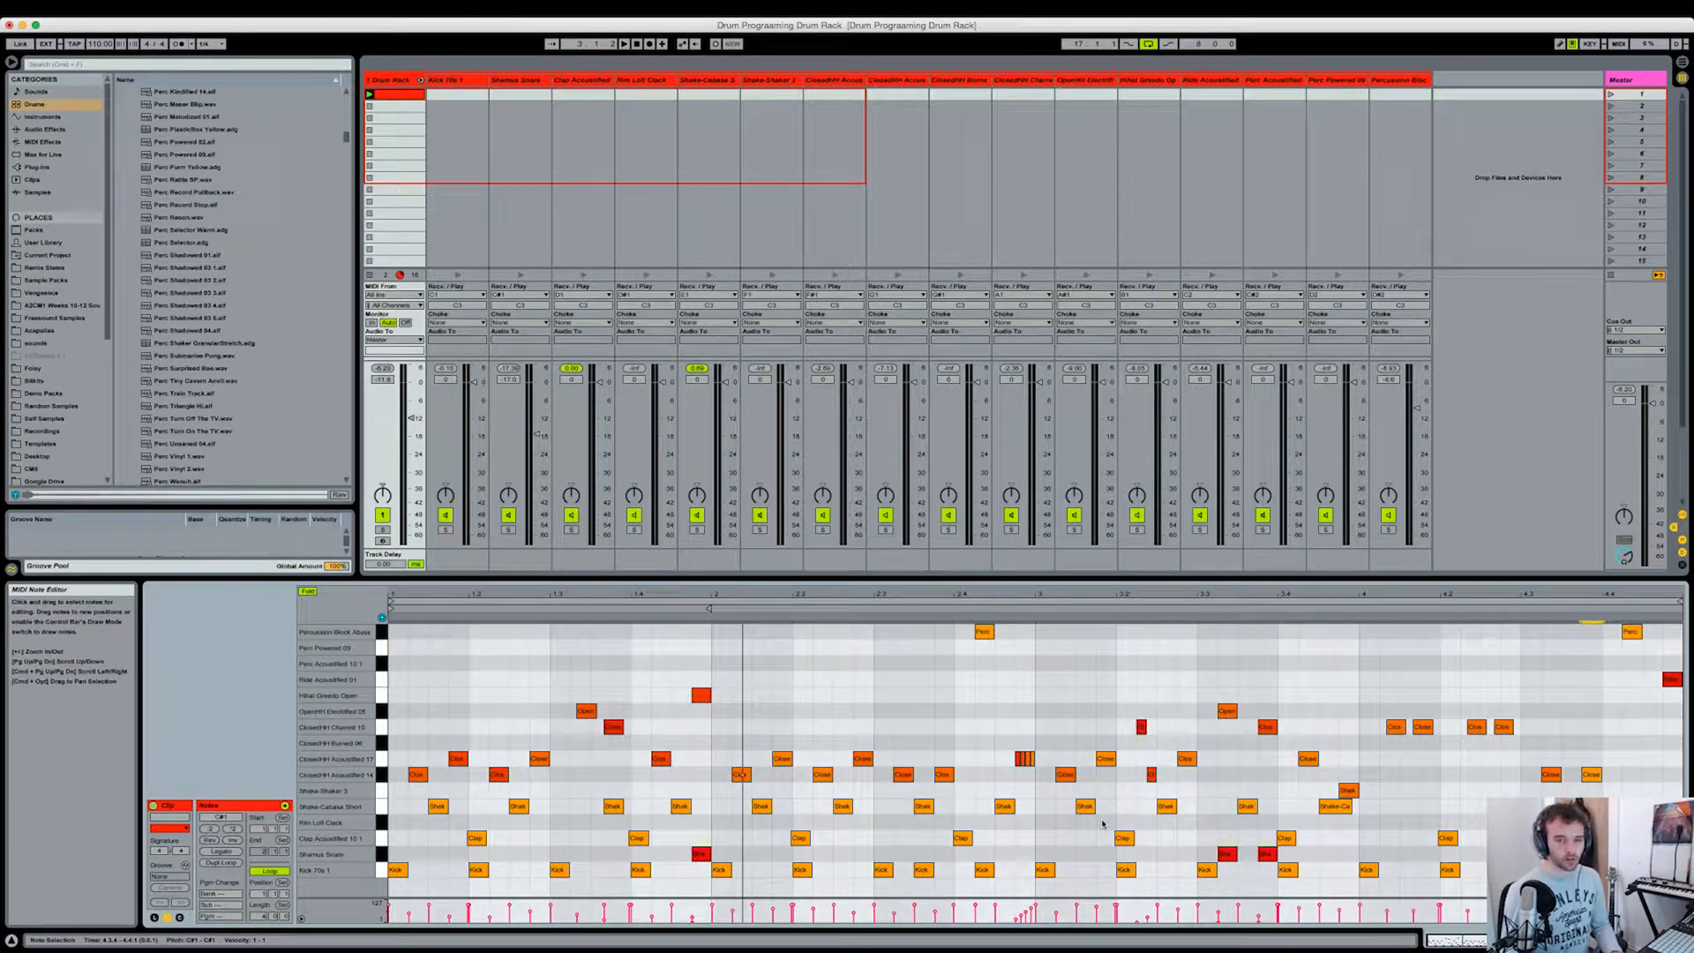
Step: Deselect the notes and play the full four-bar pattern from the start
{"action": "left_click", "coordinate": [1522, 853]}
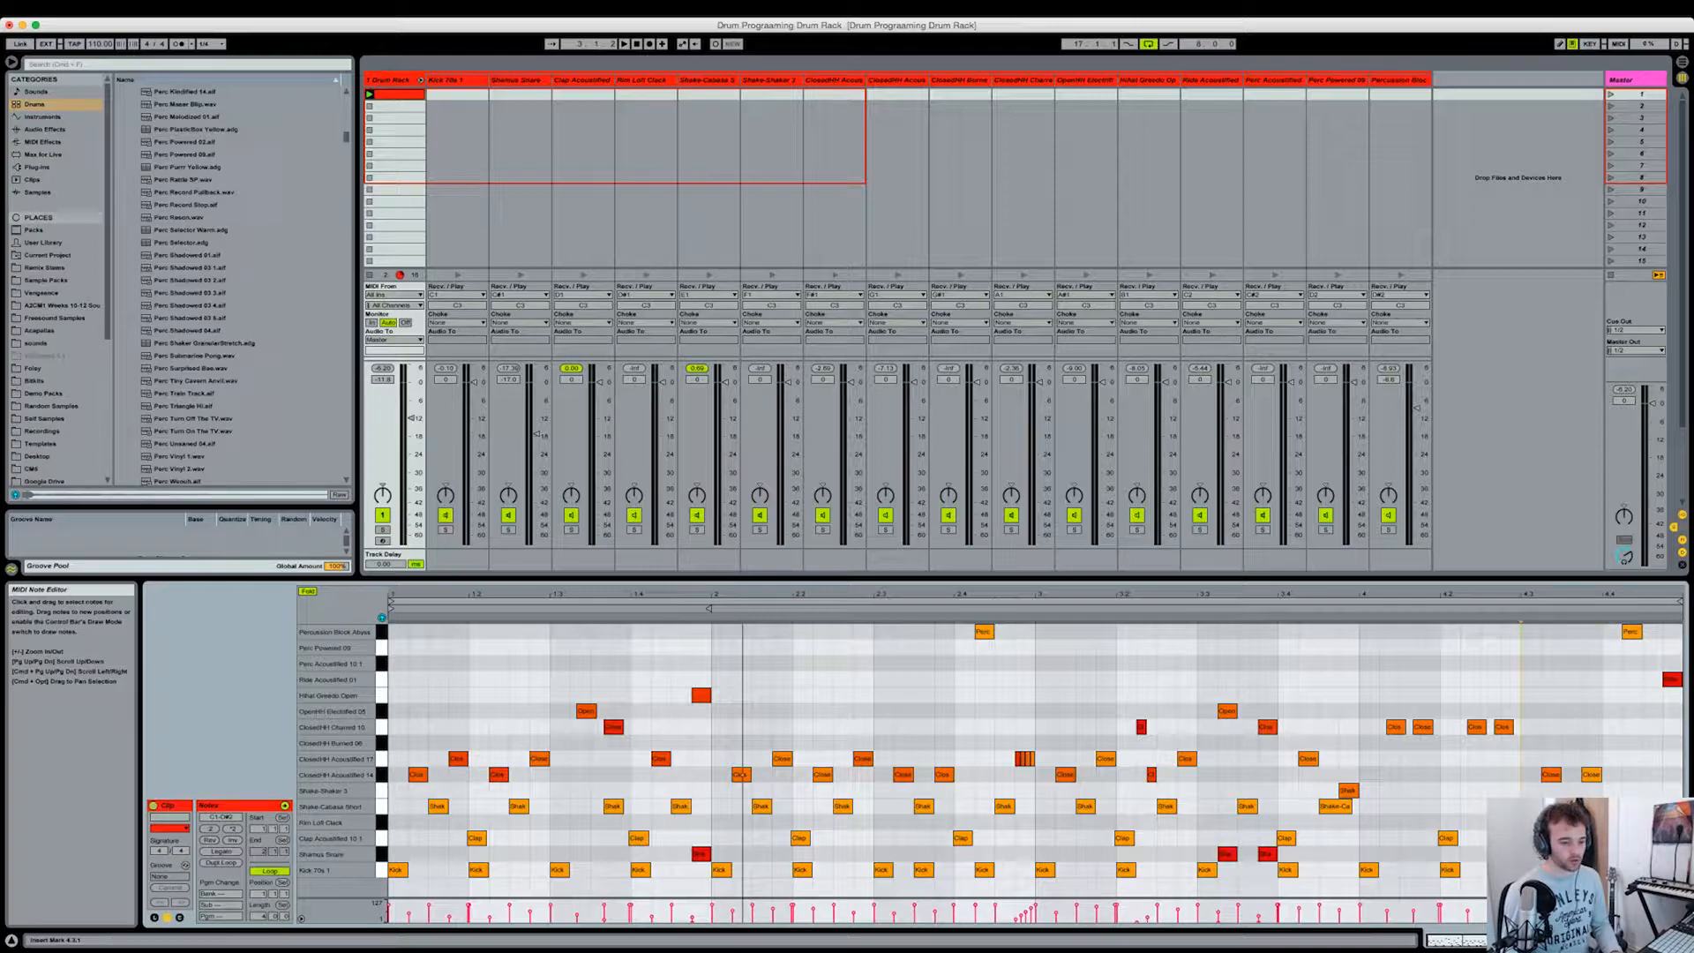
{"action": "mouse_move", "coordinate": [427, 592]}
{"action": "left_mouse_down"}
{"action": "mouse_move", "coordinate": [427, 613]}
{"action": "mouse_move", "coordinate": [427, 592]}
{"action": "left_mouse_up"}
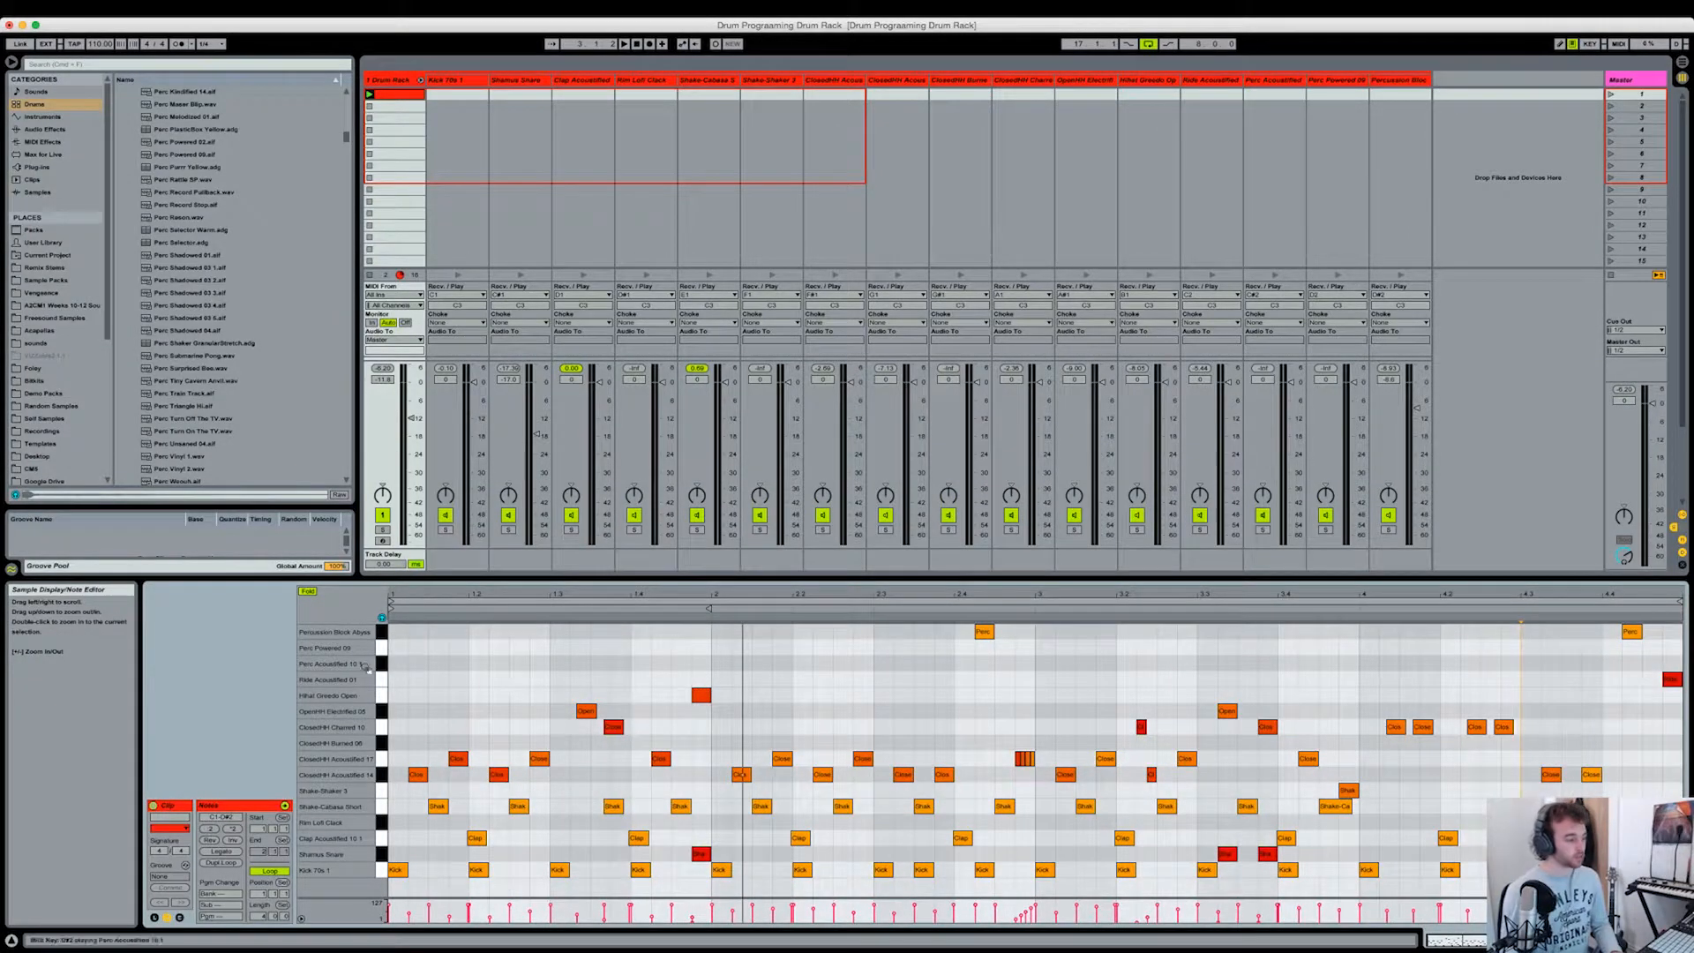
{"action": "key", "text": "space"}
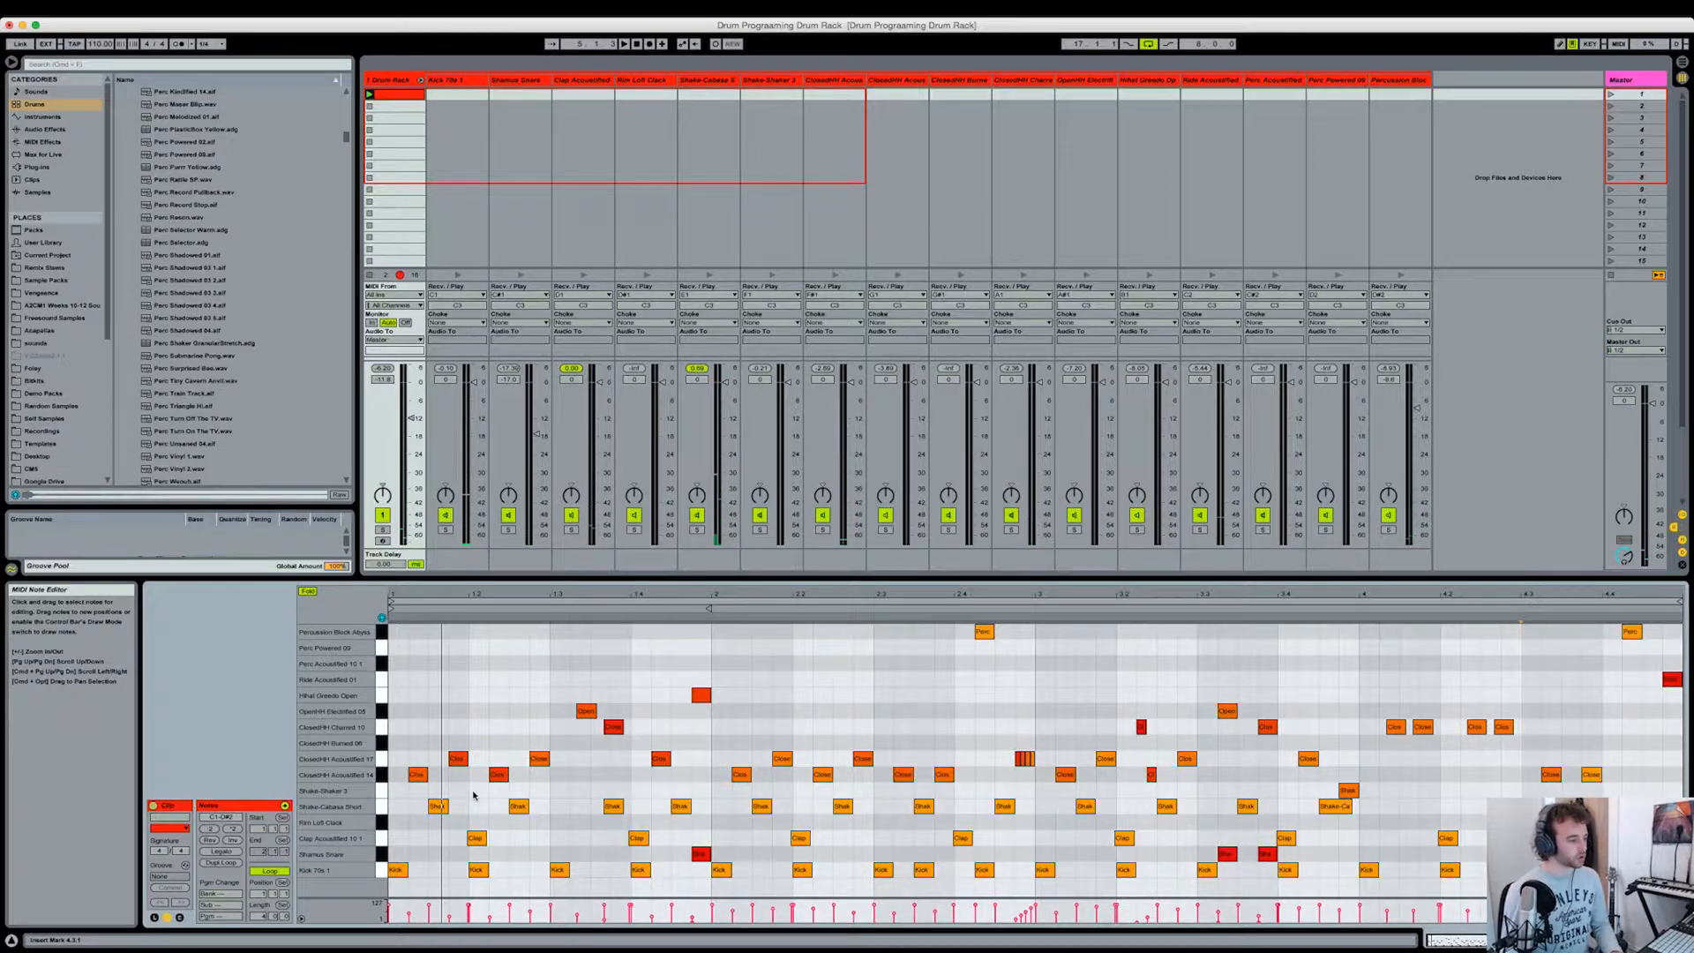
Step: Set the note editor's grid to adaptive Narrow and show the whole four-bar clip
{"action": "left_click_drag", "start_coordinate": [452, 597], "coordinate": [953, 815]}
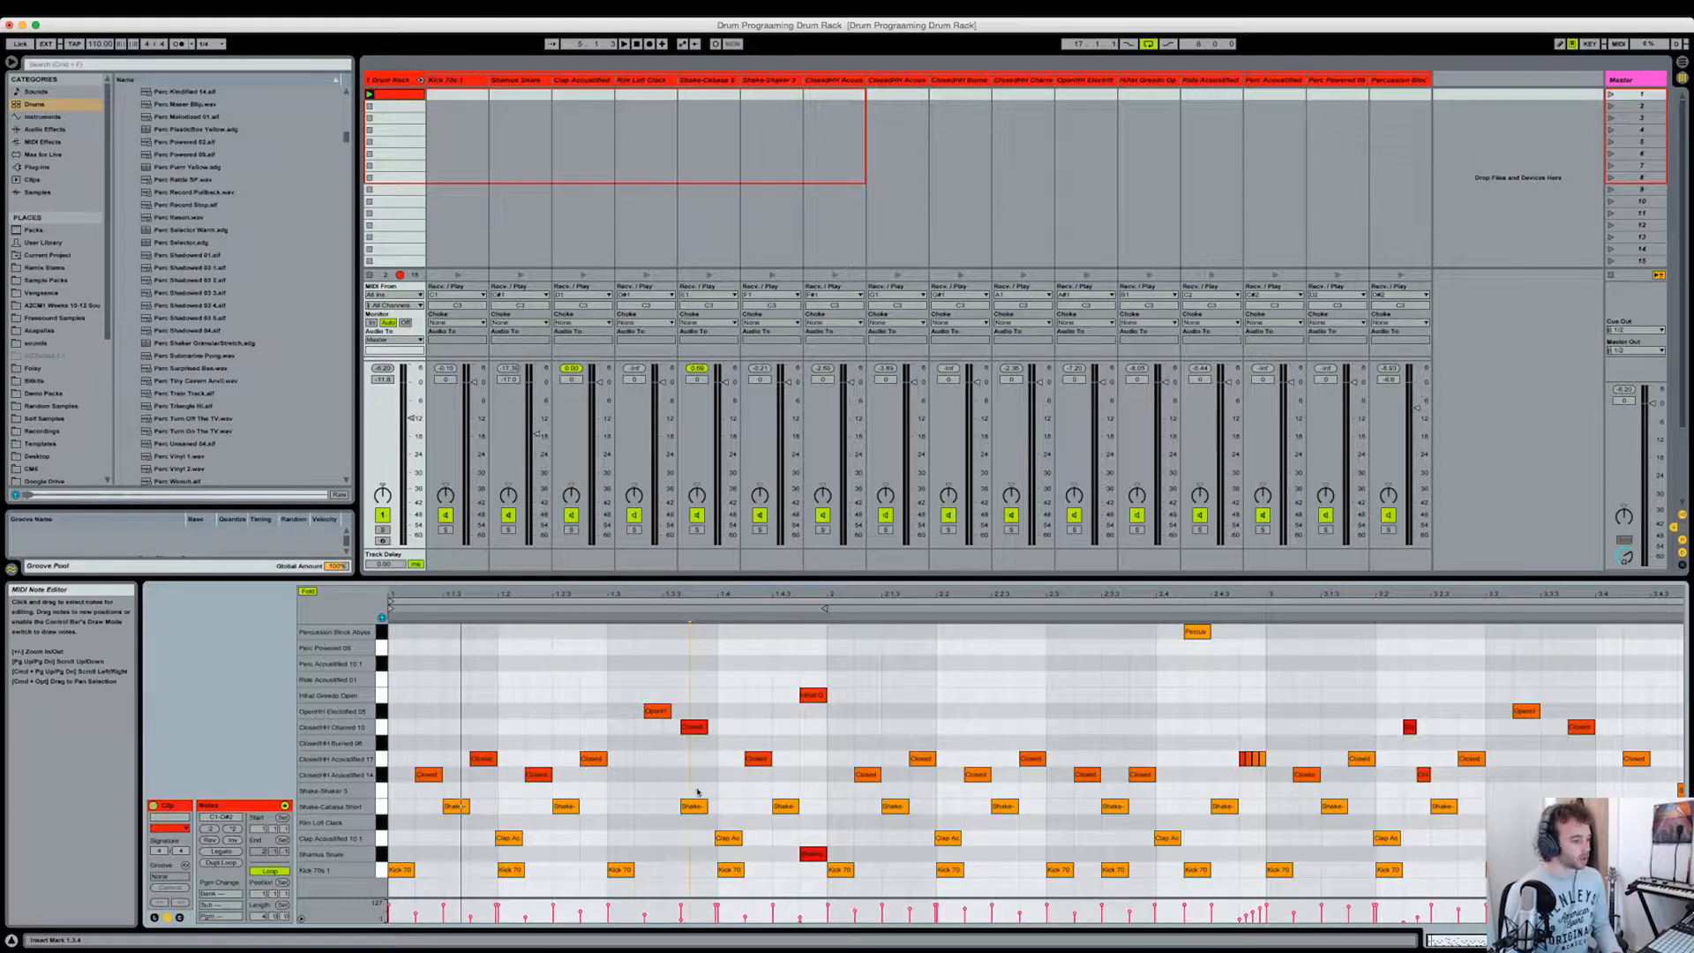
{"action": "right_click", "coordinate": [731, 684]}
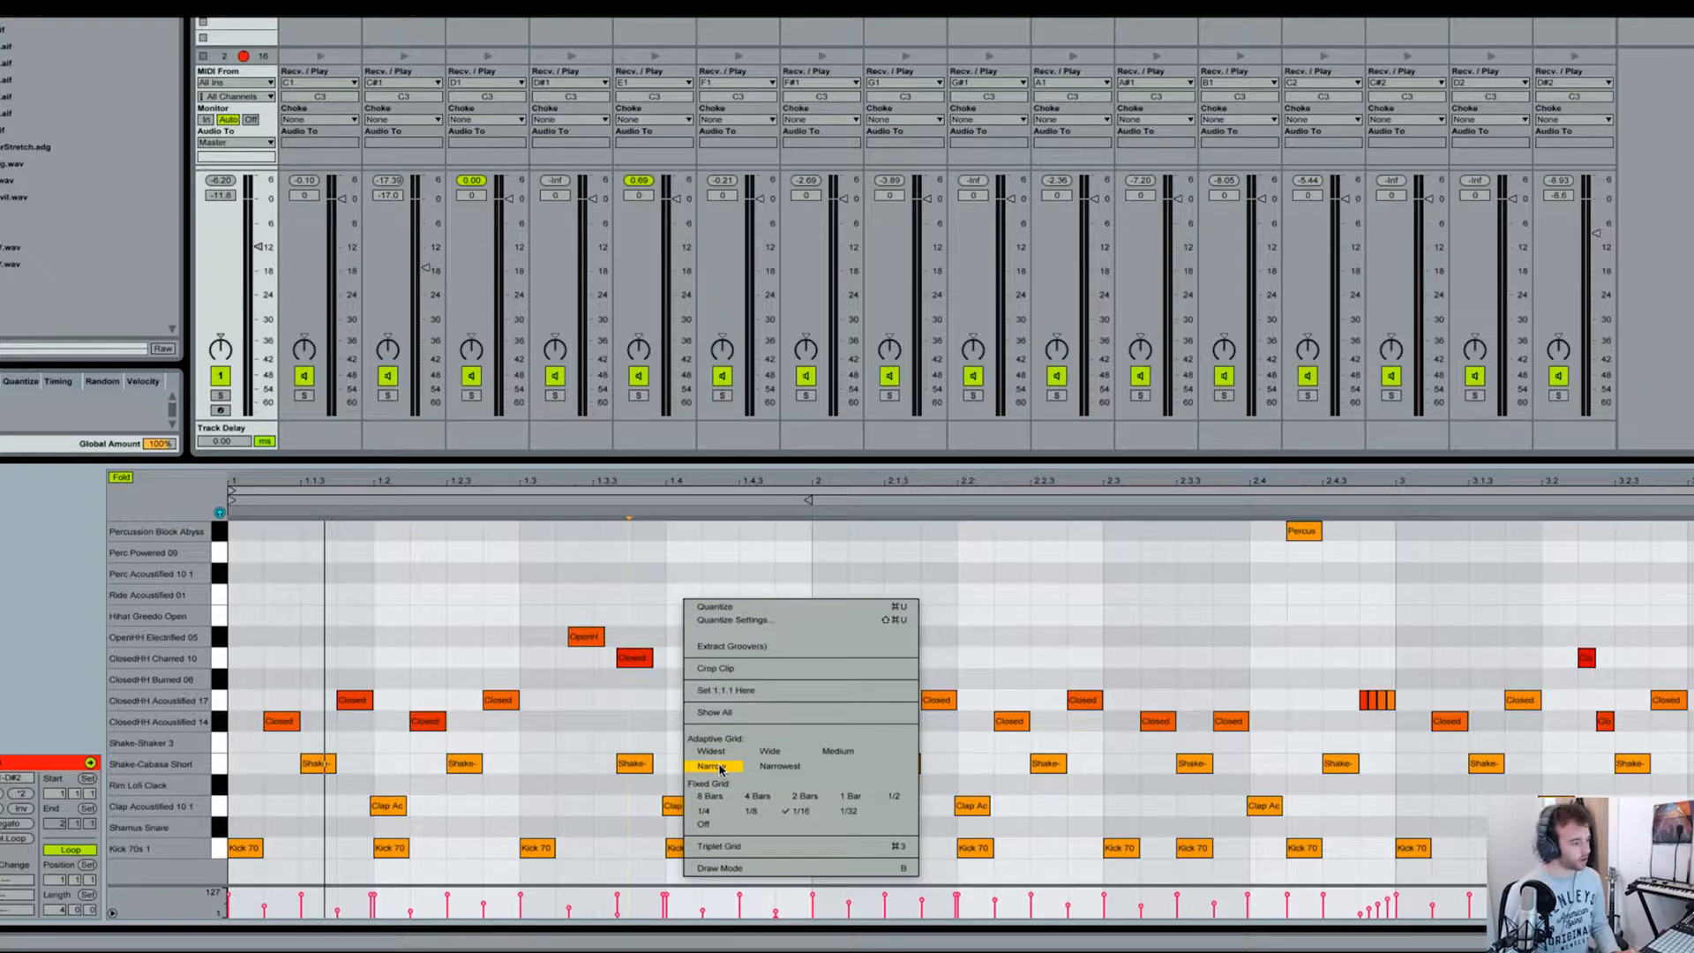
{"action": "left_click", "coordinate": [713, 766]}
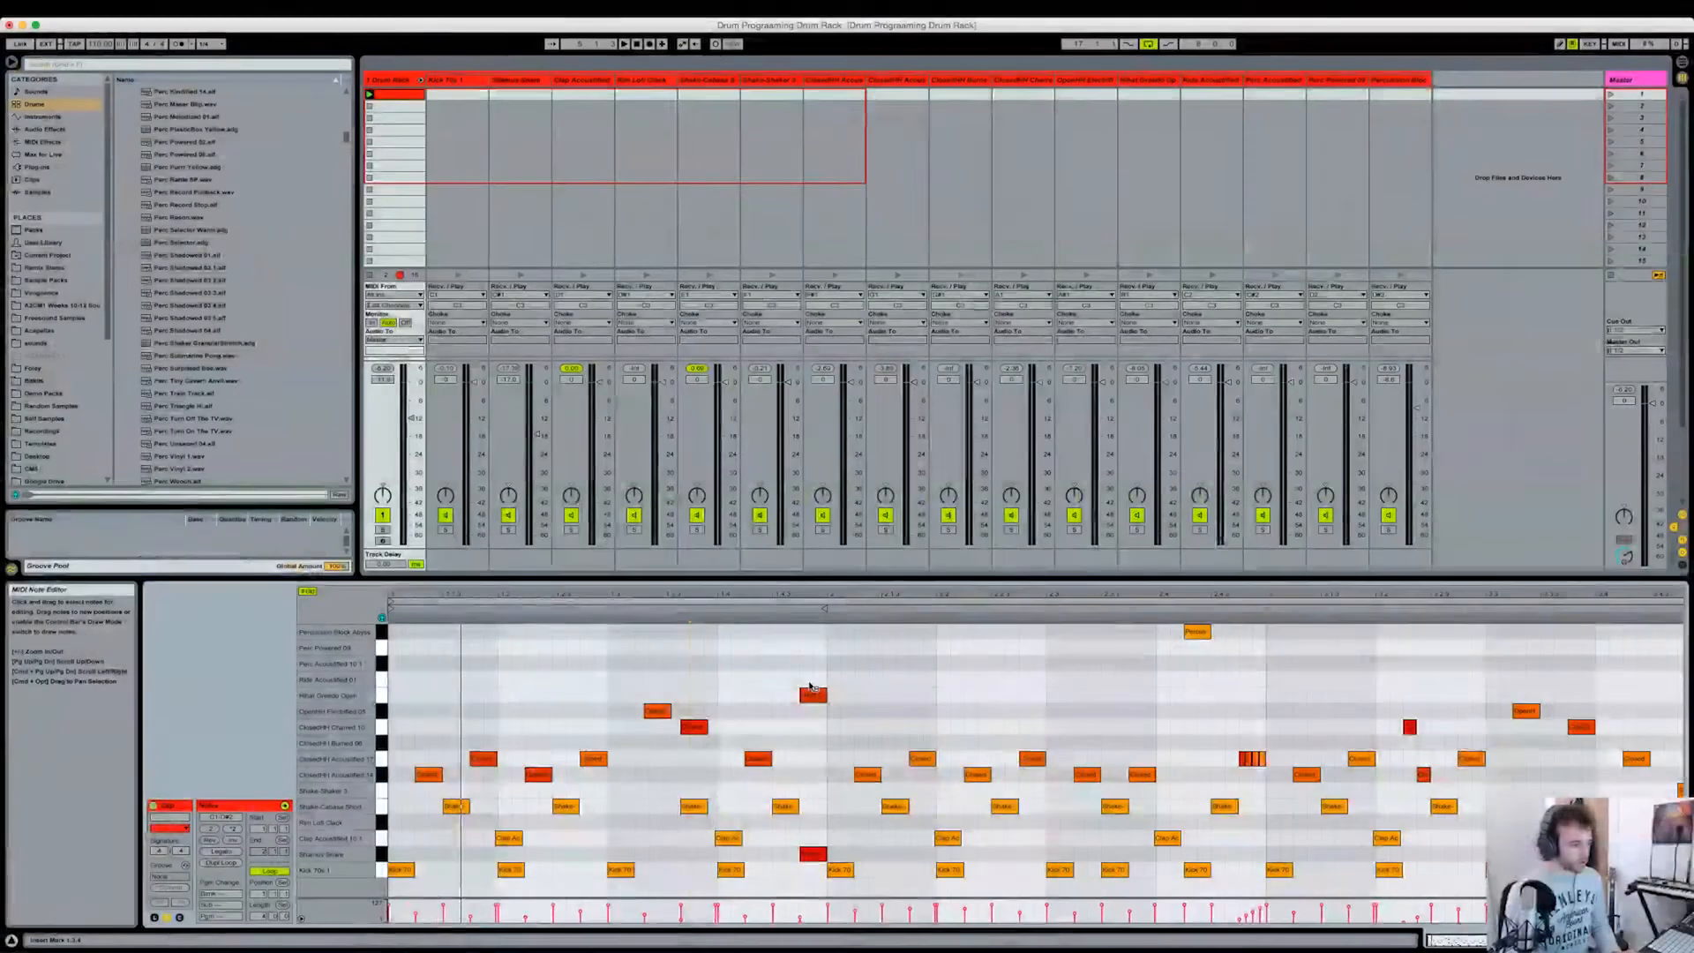
{"action": "left_click_drag", "start_coordinate": [851, 593], "coordinate": [712, 594]}
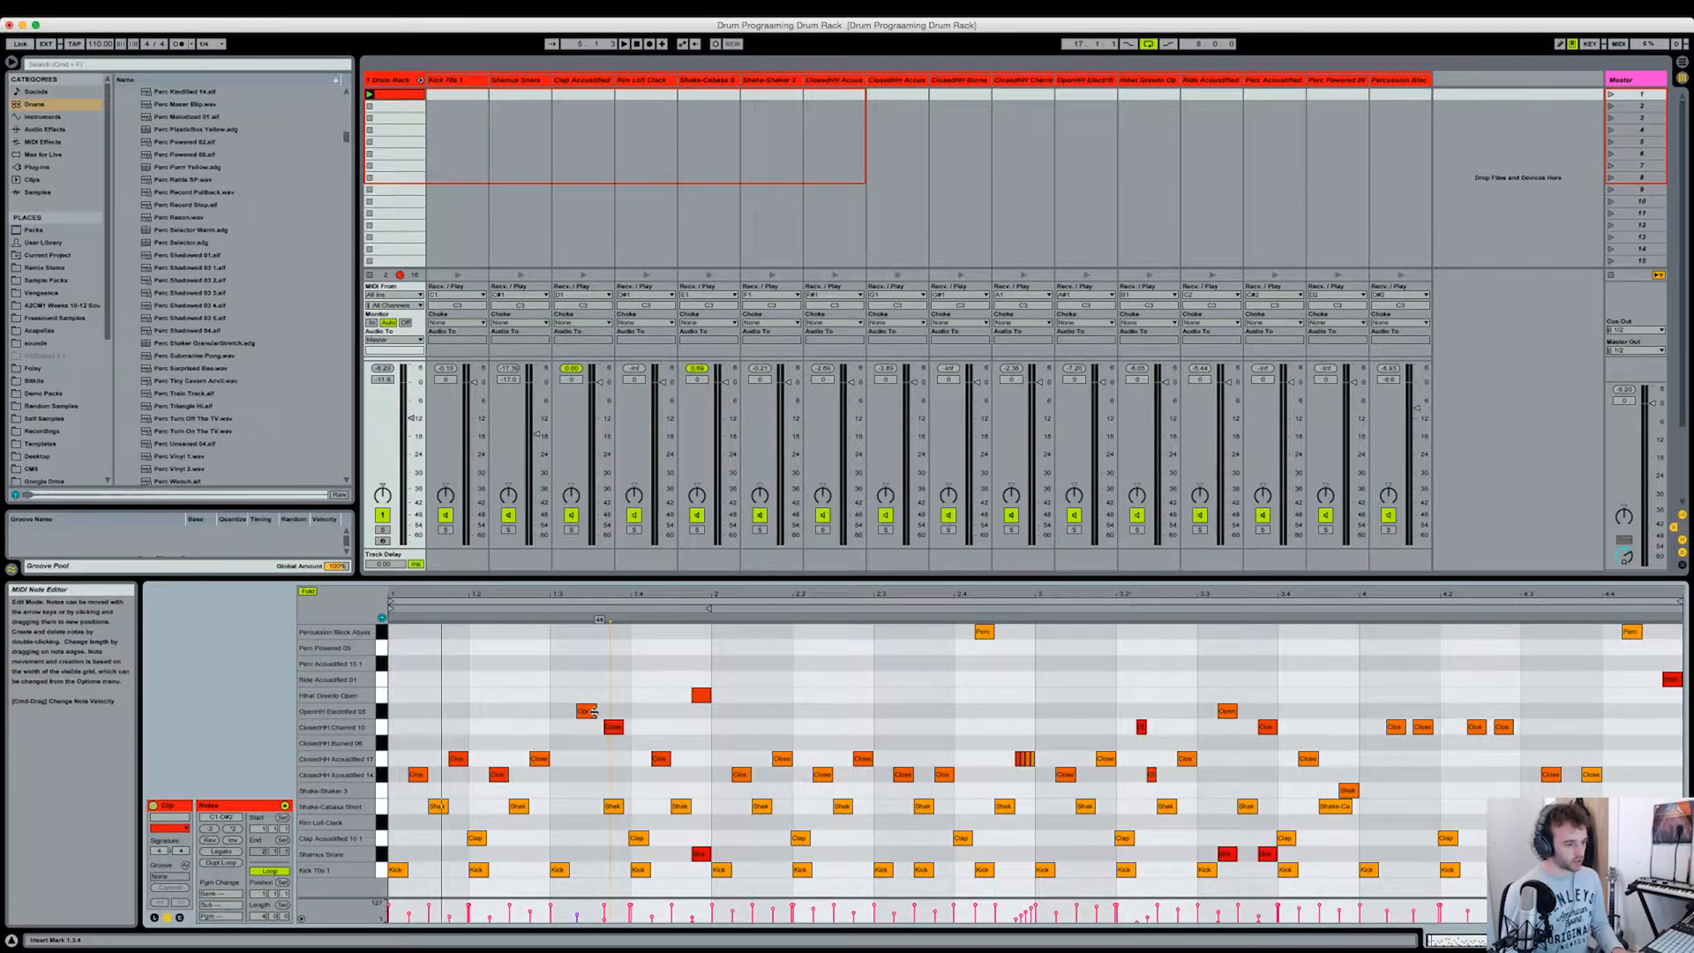
{"action": "double_click", "coordinate": [761, 680]}
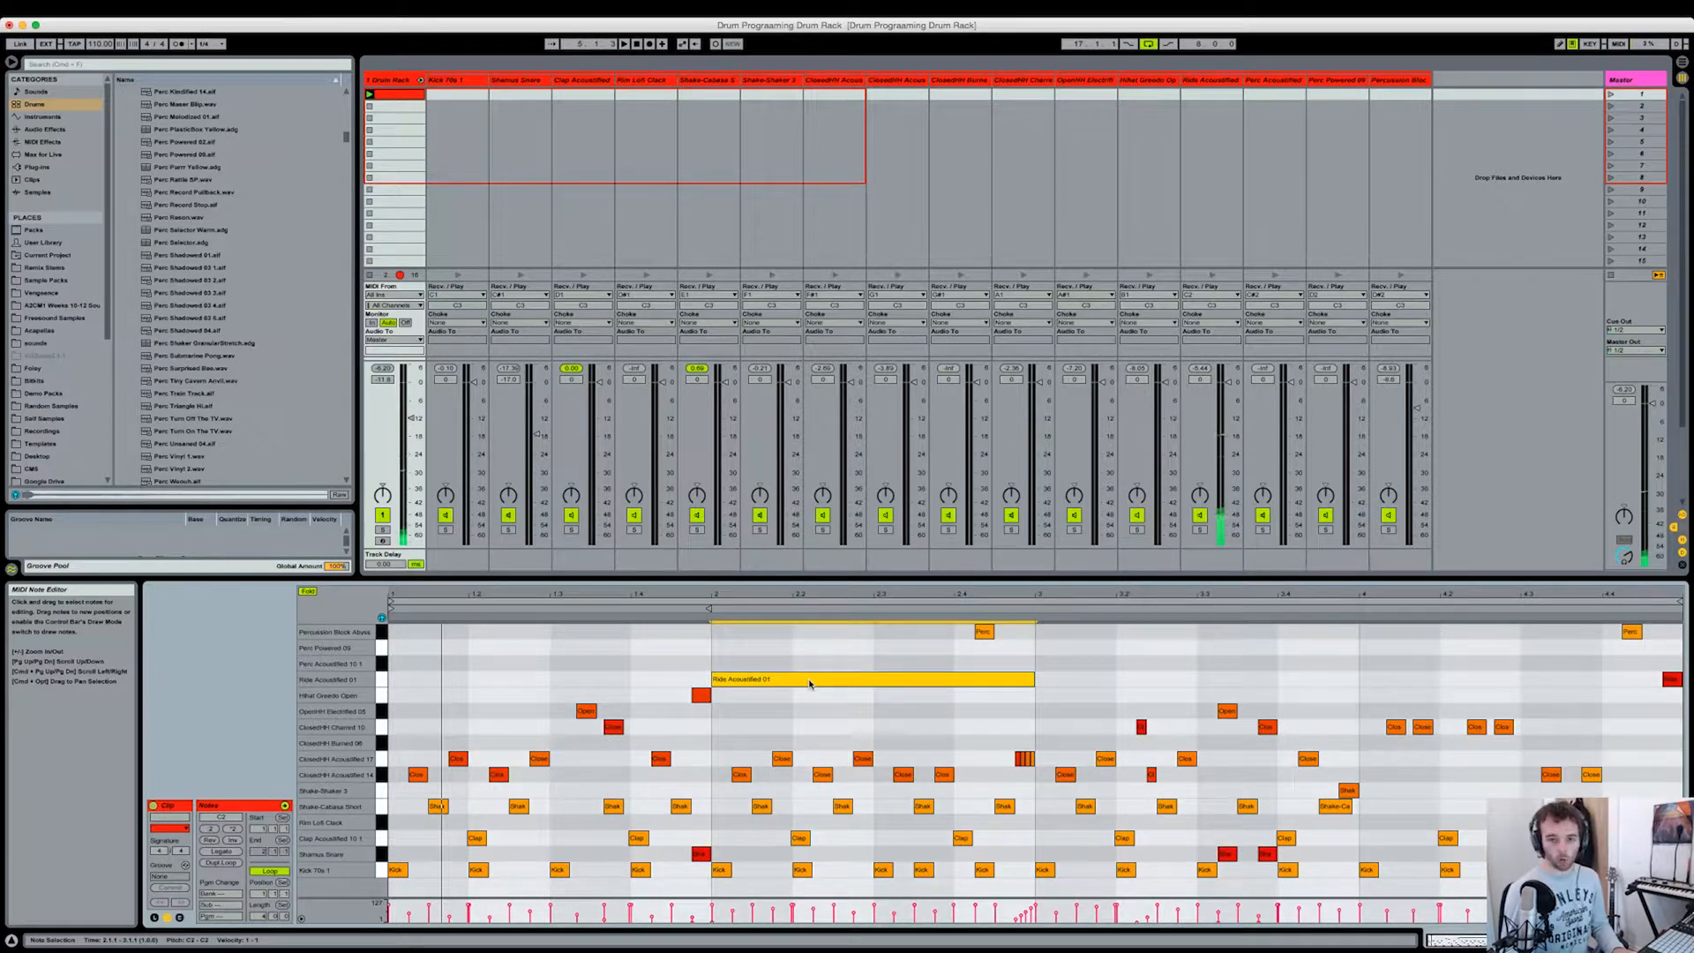
{"action": "double_click", "coordinate": [808, 681]}
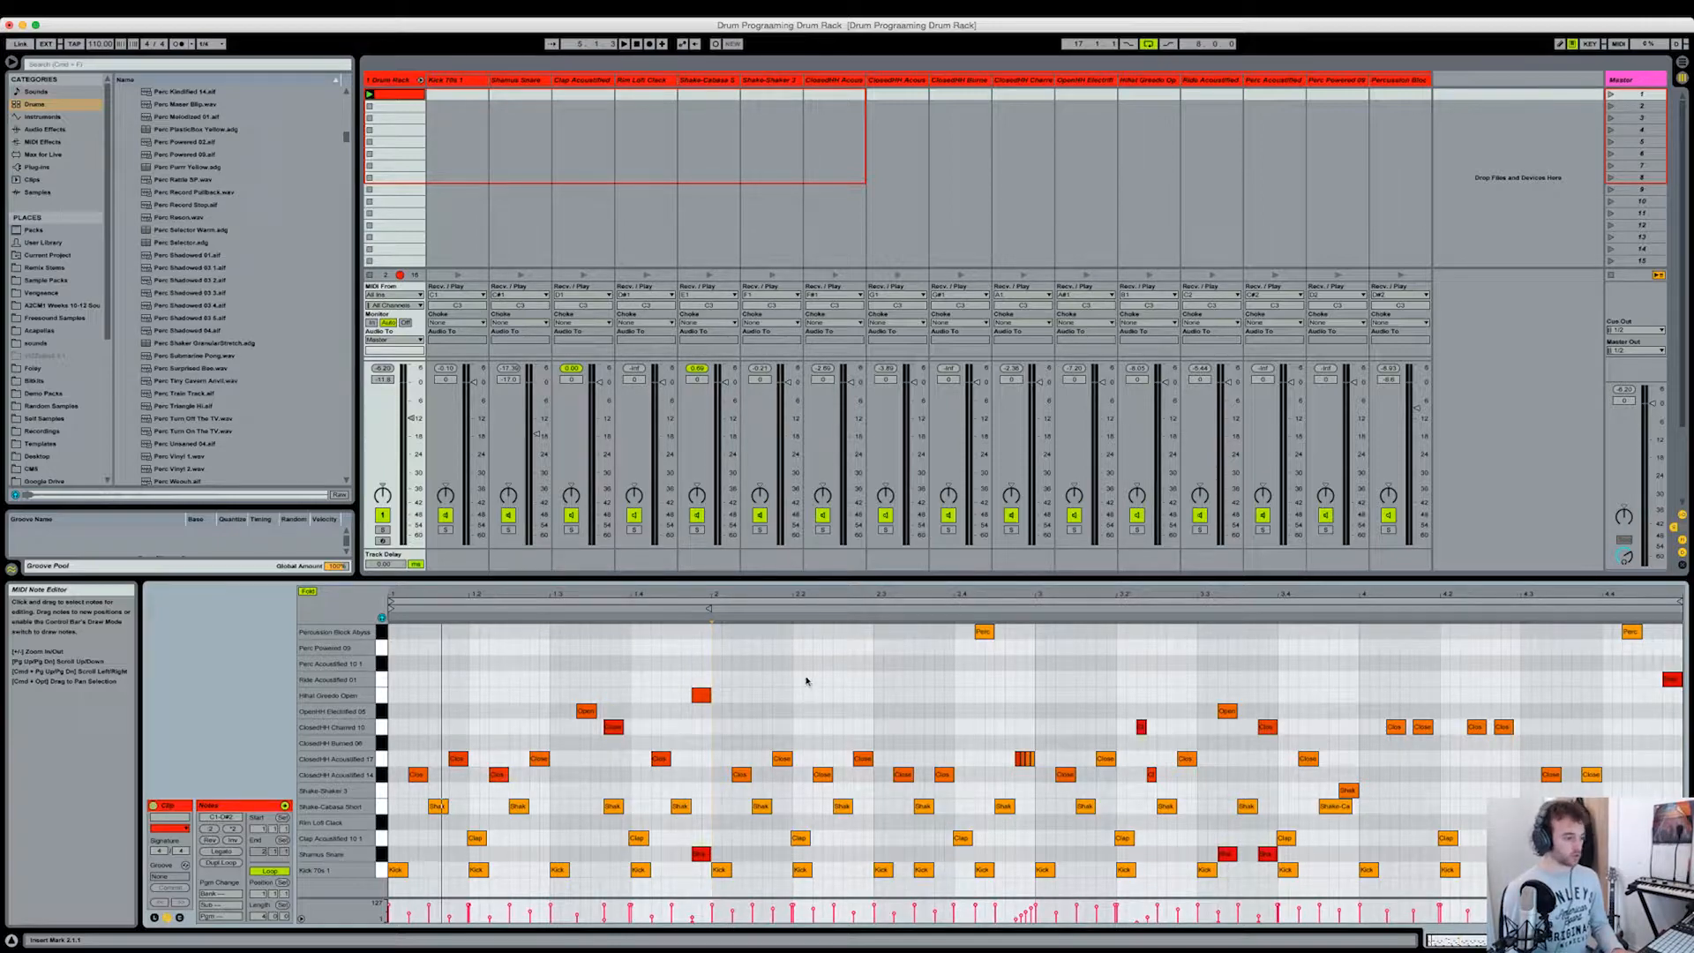
{"action": "left_click_drag", "start_coordinate": [750, 593], "coordinate": [749, 681]}
{"action": "left_click", "coordinate": [753, 602]}
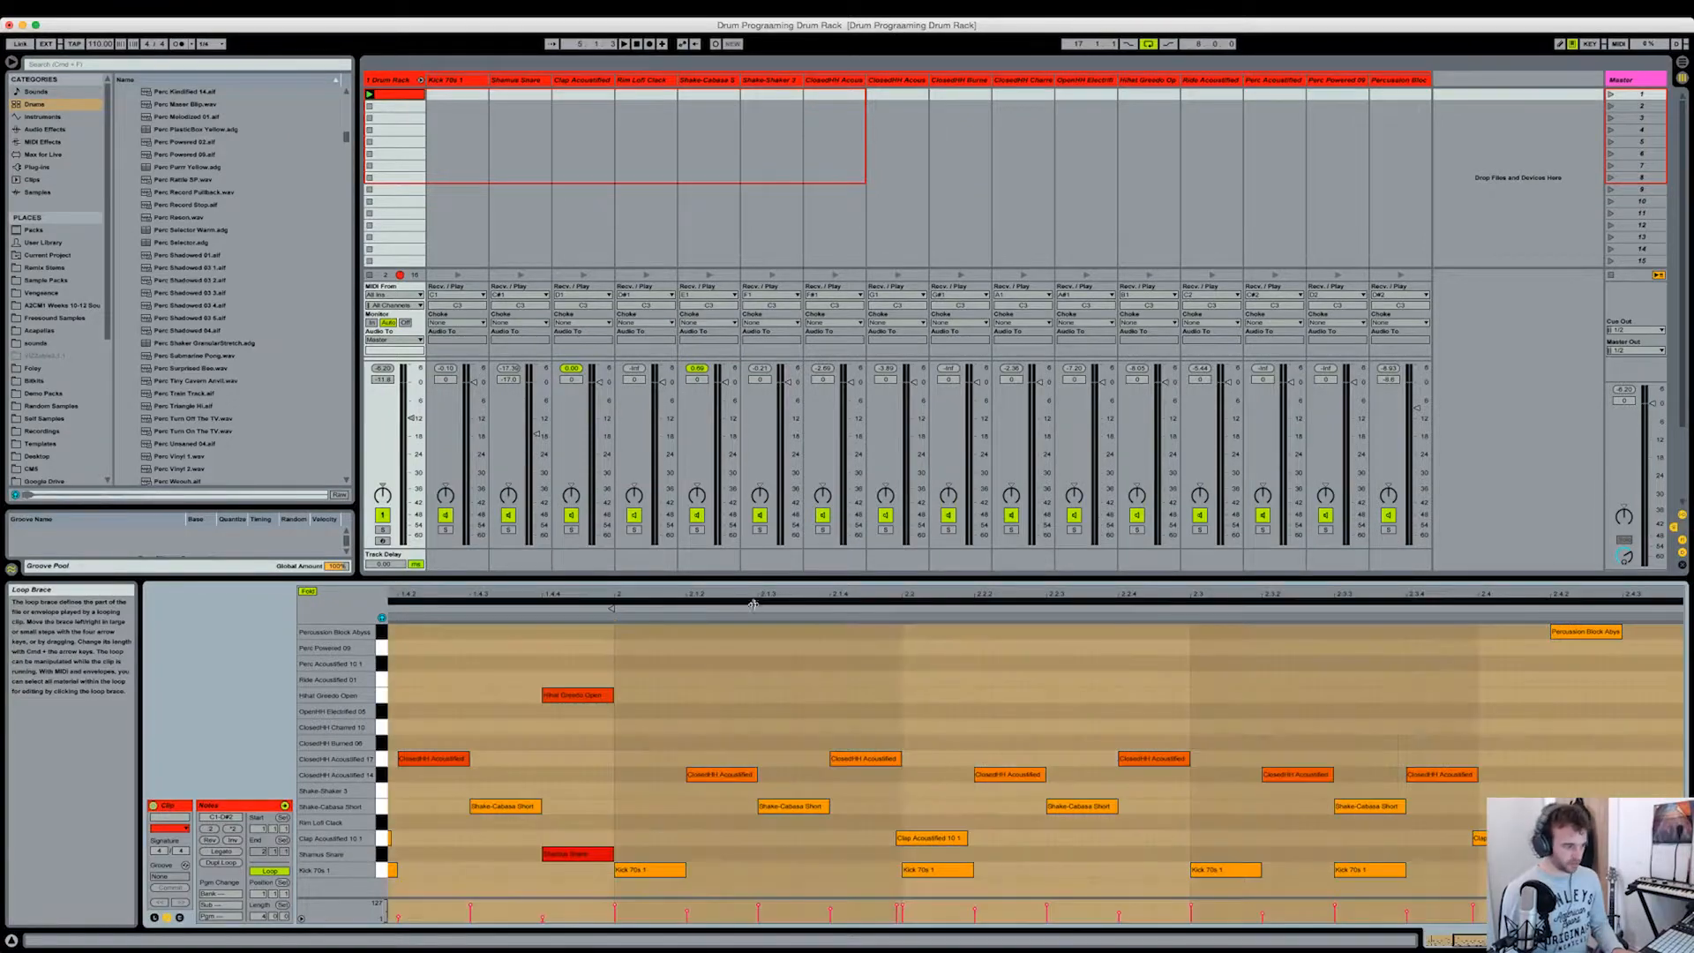
{"action": "left_click_drag", "start_coordinate": [752, 594], "coordinate": [752, 556]}
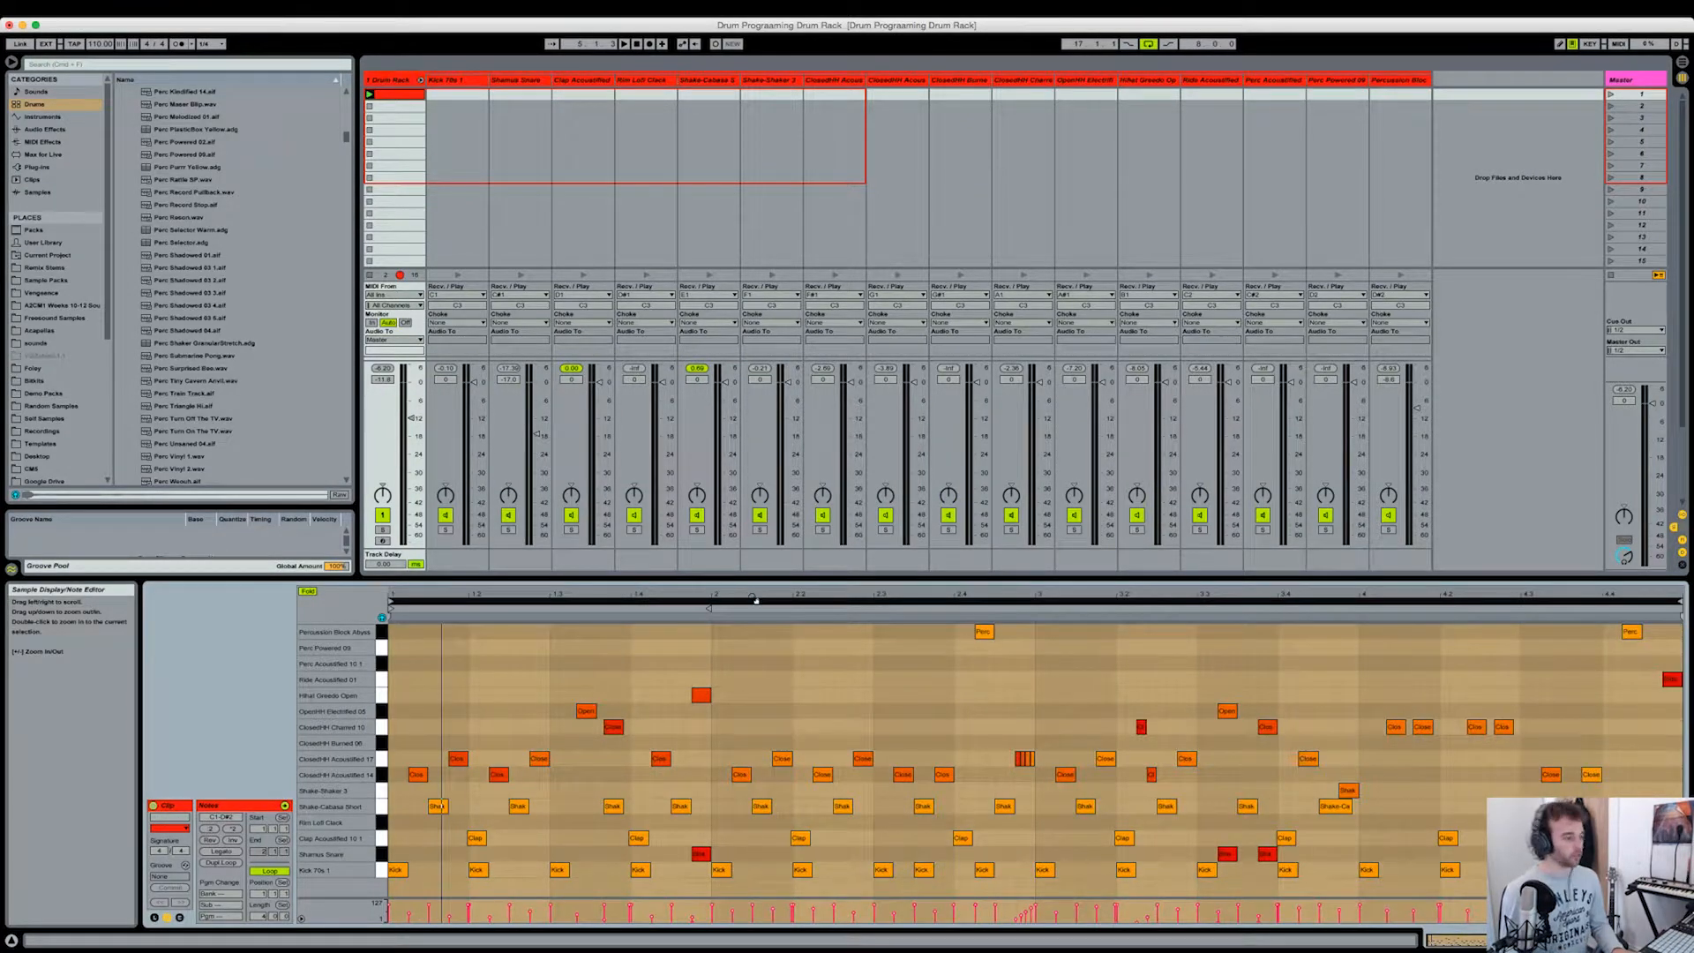
{"action": "left_click", "coordinate": [736, 649]}
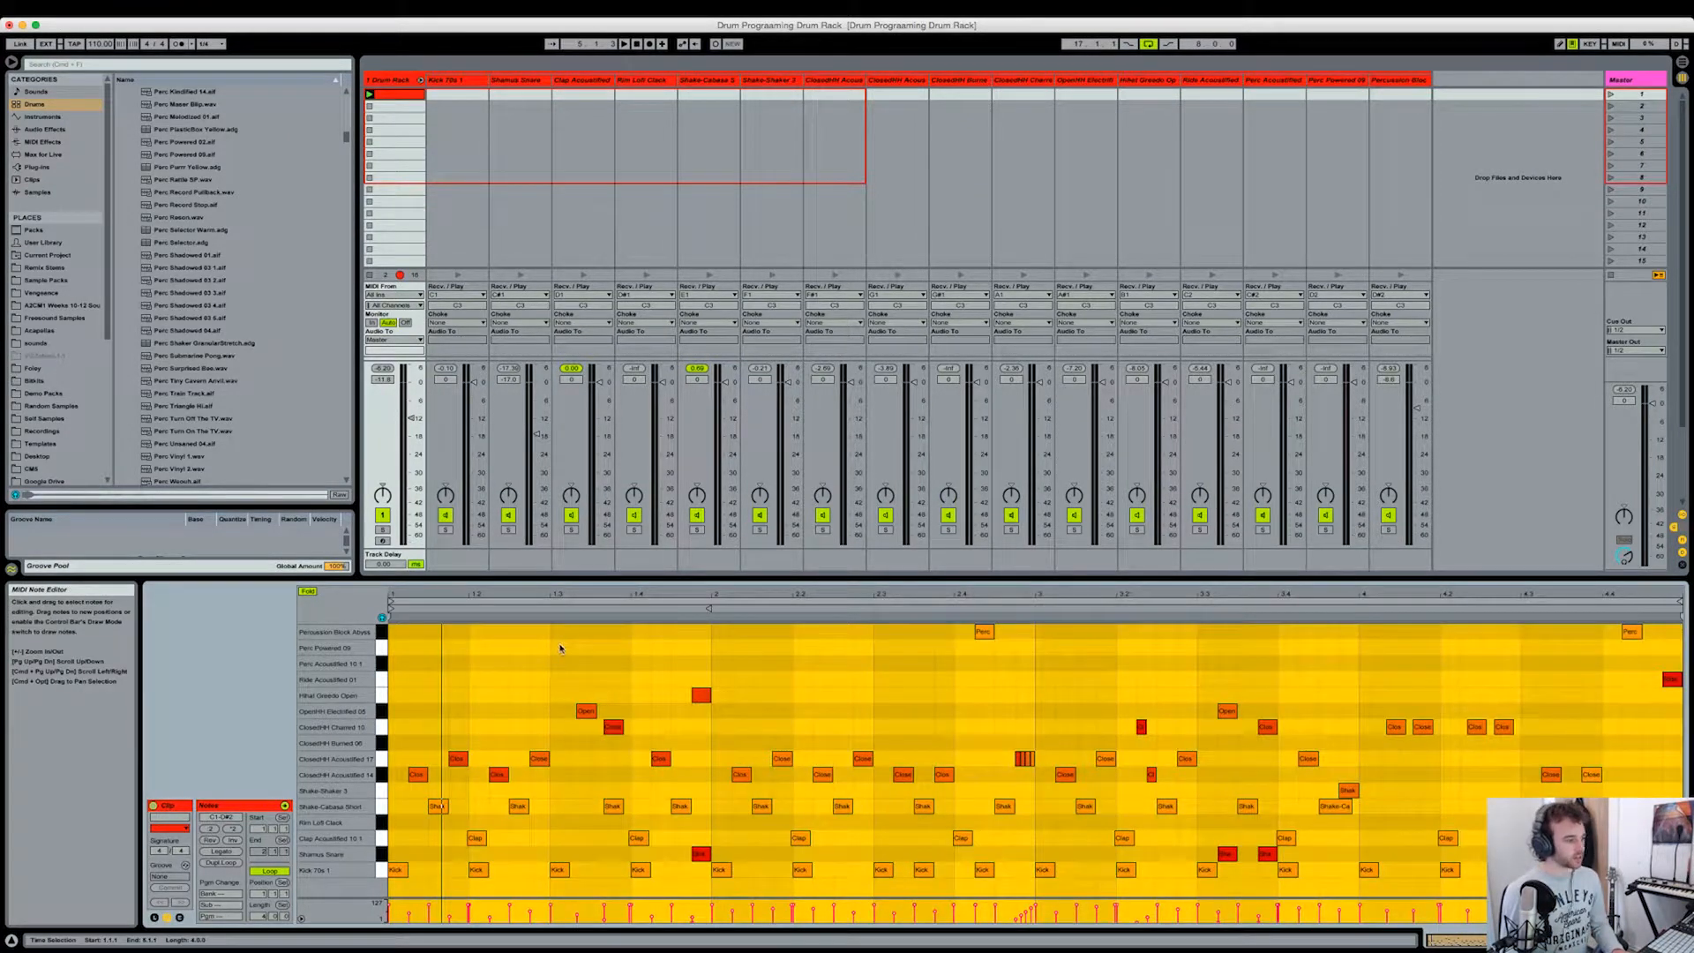
{"action": "mouse_move", "coordinate": [566, 594]}
{"action": "left_mouse_down"}
{"action": "mouse_move", "coordinate": [568, 620]}
{"action": "mouse_move", "coordinate": [568, 582]}
{"action": "left_mouse_up"}
{"action": "left_click", "coordinate": [561, 693]}
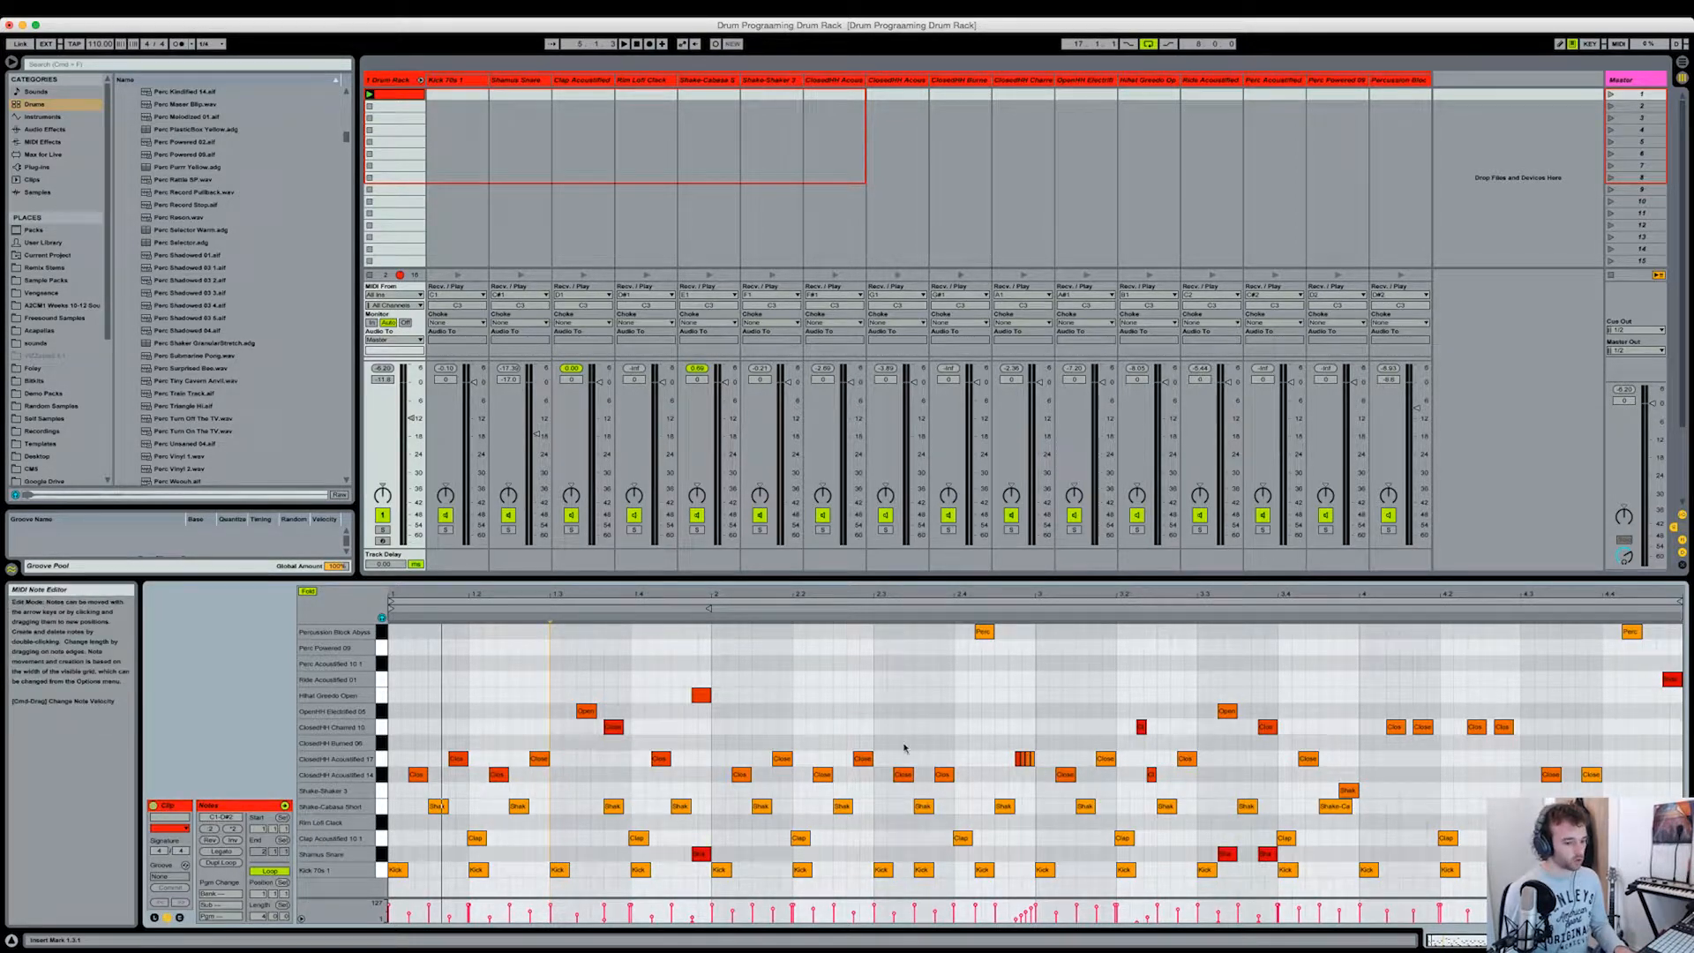
Step: Play the first bar of the pattern to check the open hi-hat hit in its second half
{"action": "left_click_drag", "start_coordinate": [573, 595], "coordinate": [668, 600]}
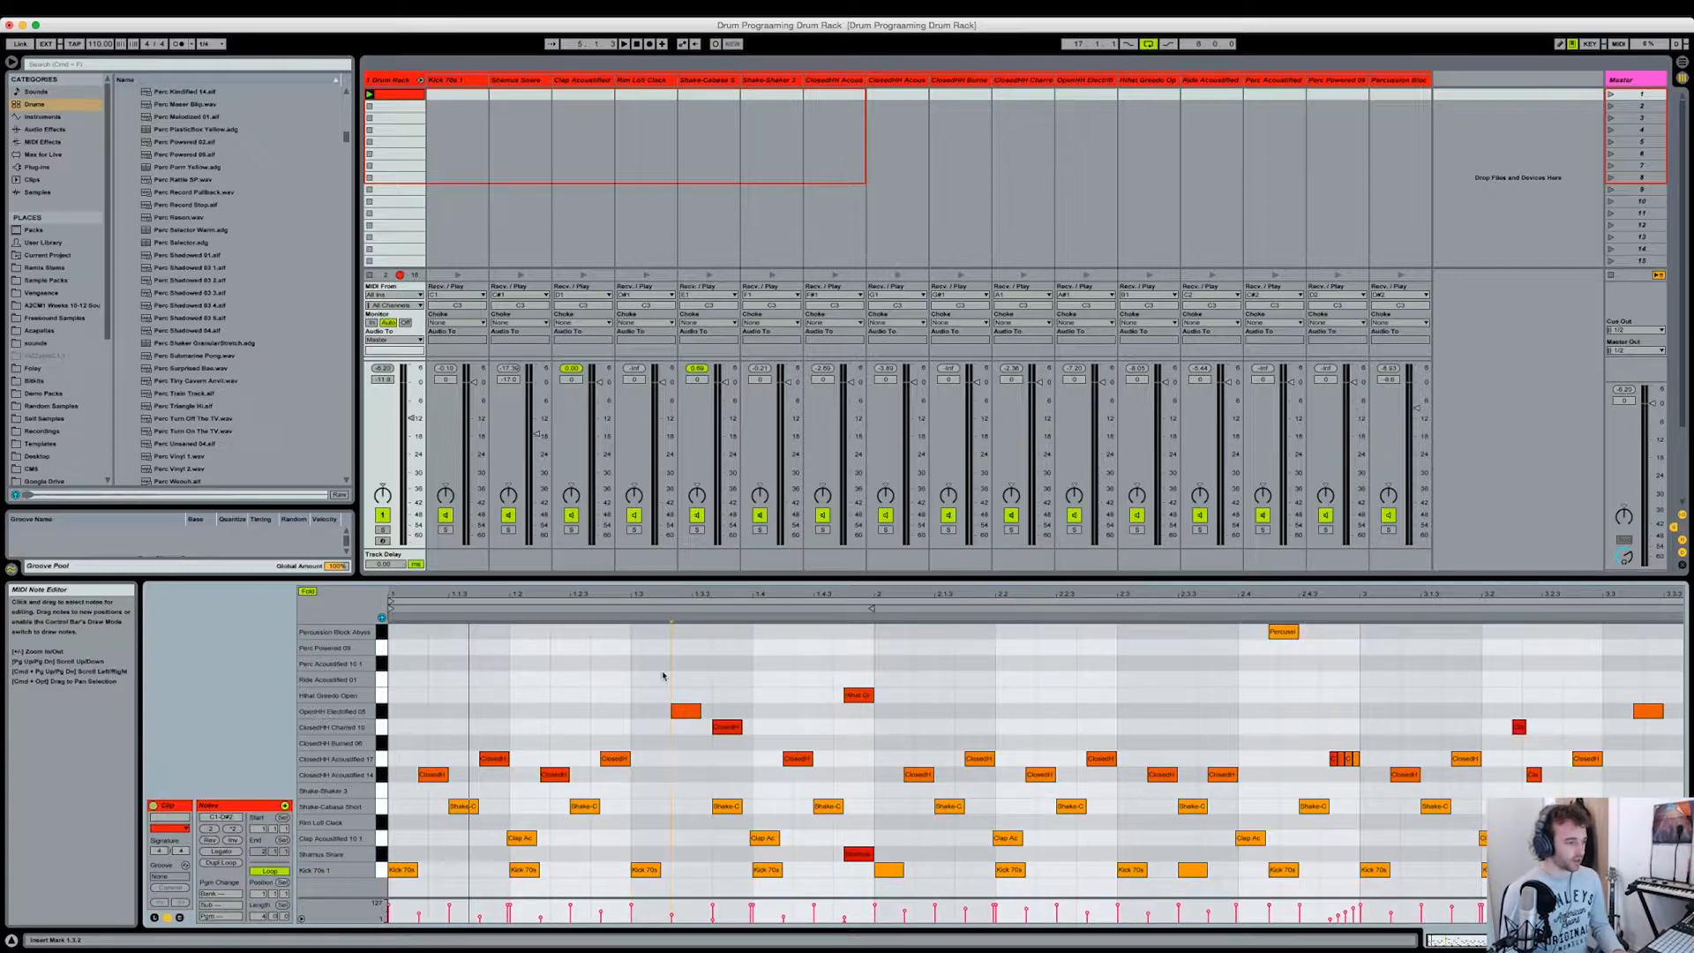
{"action": "key", "text": "space"}
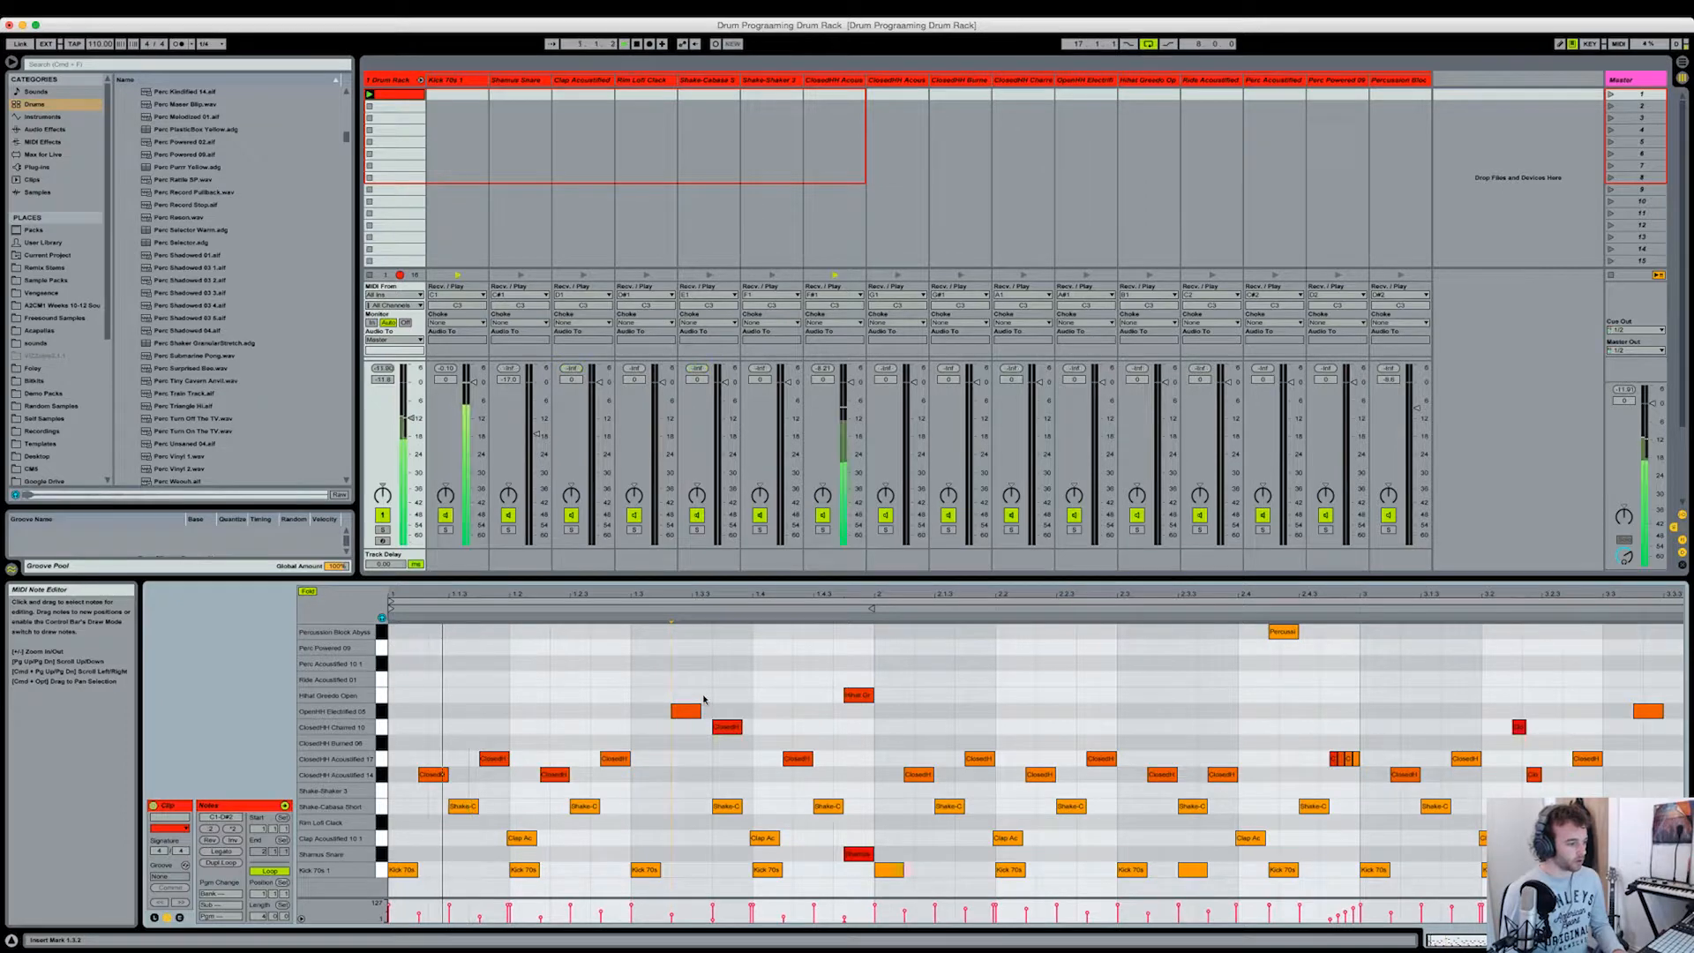
{"action": "key", "text": "space"}
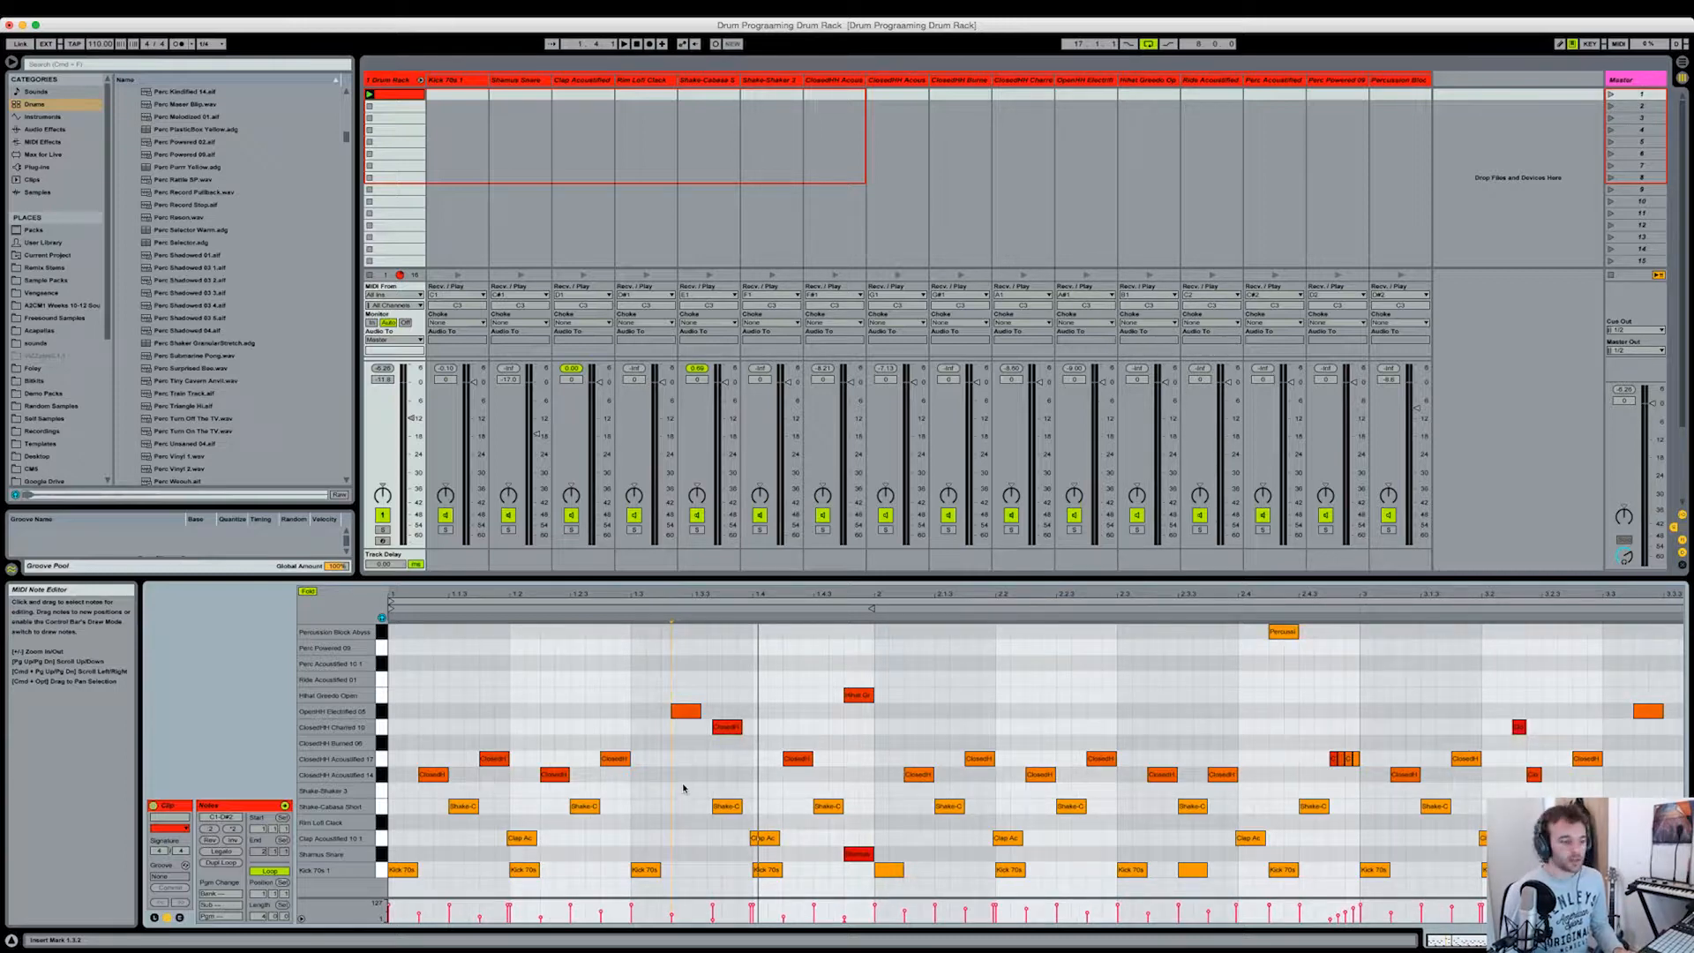
Step: Play the pattern around bar 2 to hear the closed hi-hat roll leading into bar 3
{"action": "left_click_drag", "start_coordinate": [748, 597], "coordinate": [669, 597]}
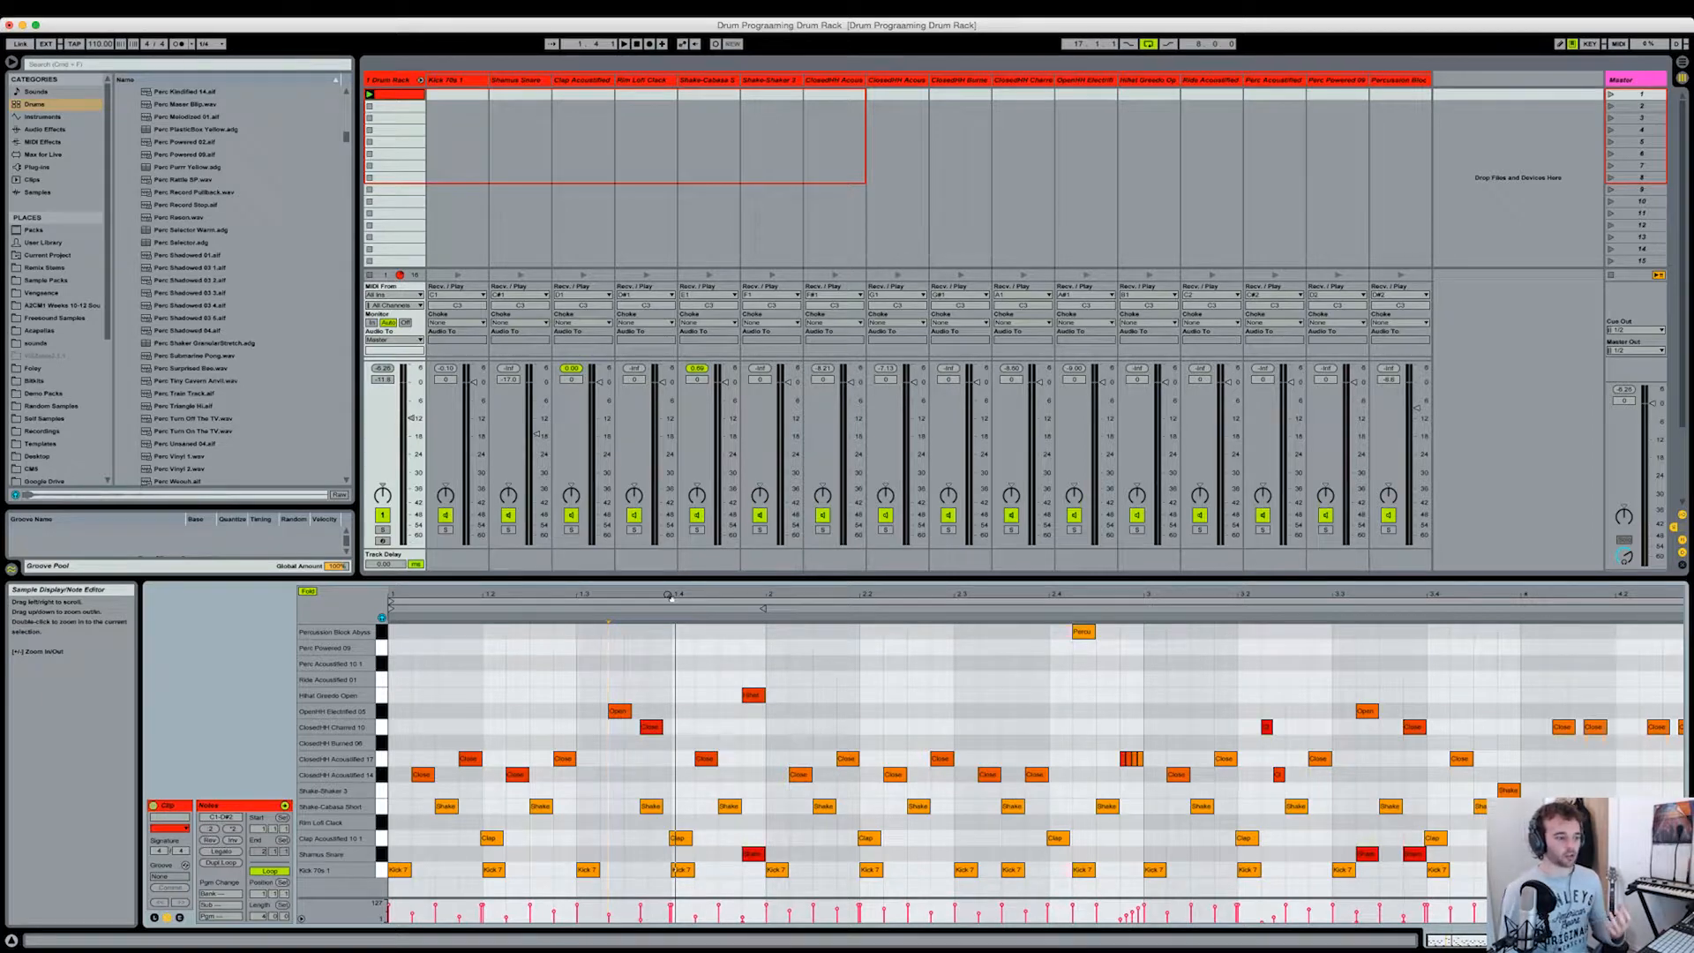
{"action": "scroll", "coordinate": [1040, 719], "scroll_direction": "right", "scroll_amount": 4}
{"action": "left_click", "coordinate": [962, 716]}
{"action": "left_click_drag", "start_coordinate": [962, 596], "coordinate": [963, 637]}
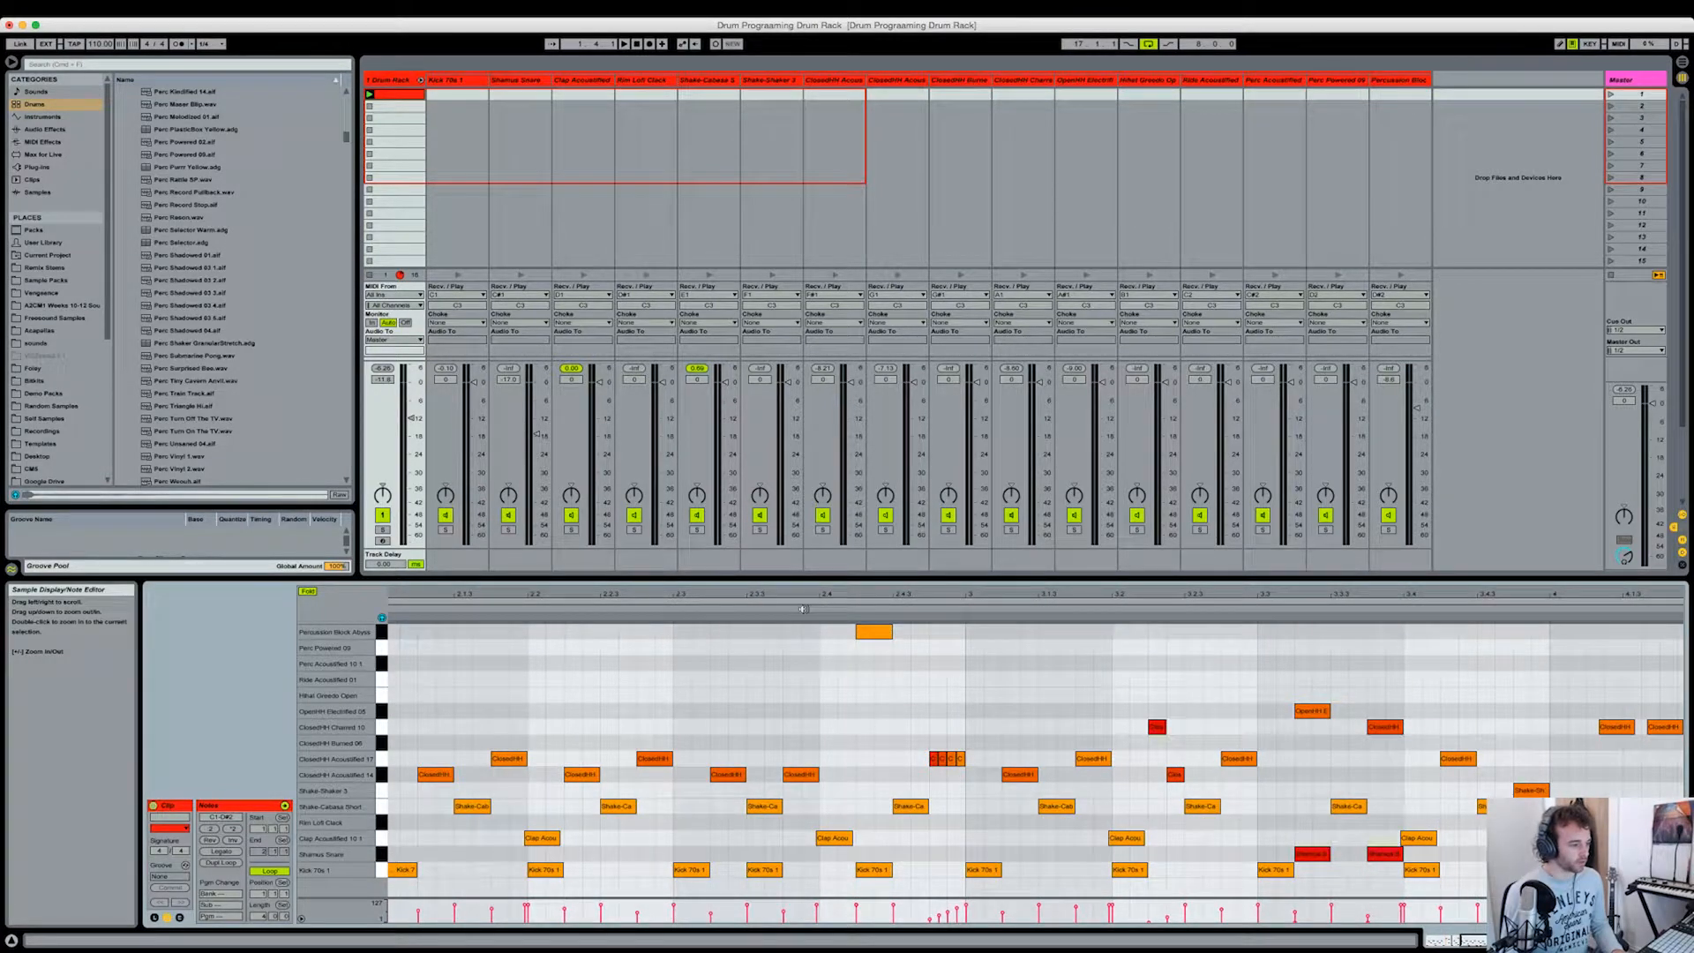
{"action": "left_click", "coordinate": [794, 609]}
{"action": "key", "text": "space"}
{"action": "left_click_drag", "start_coordinate": [967, 779], "coordinate": [920, 738]}
{"action": "left_click", "coordinate": [920, 738]}
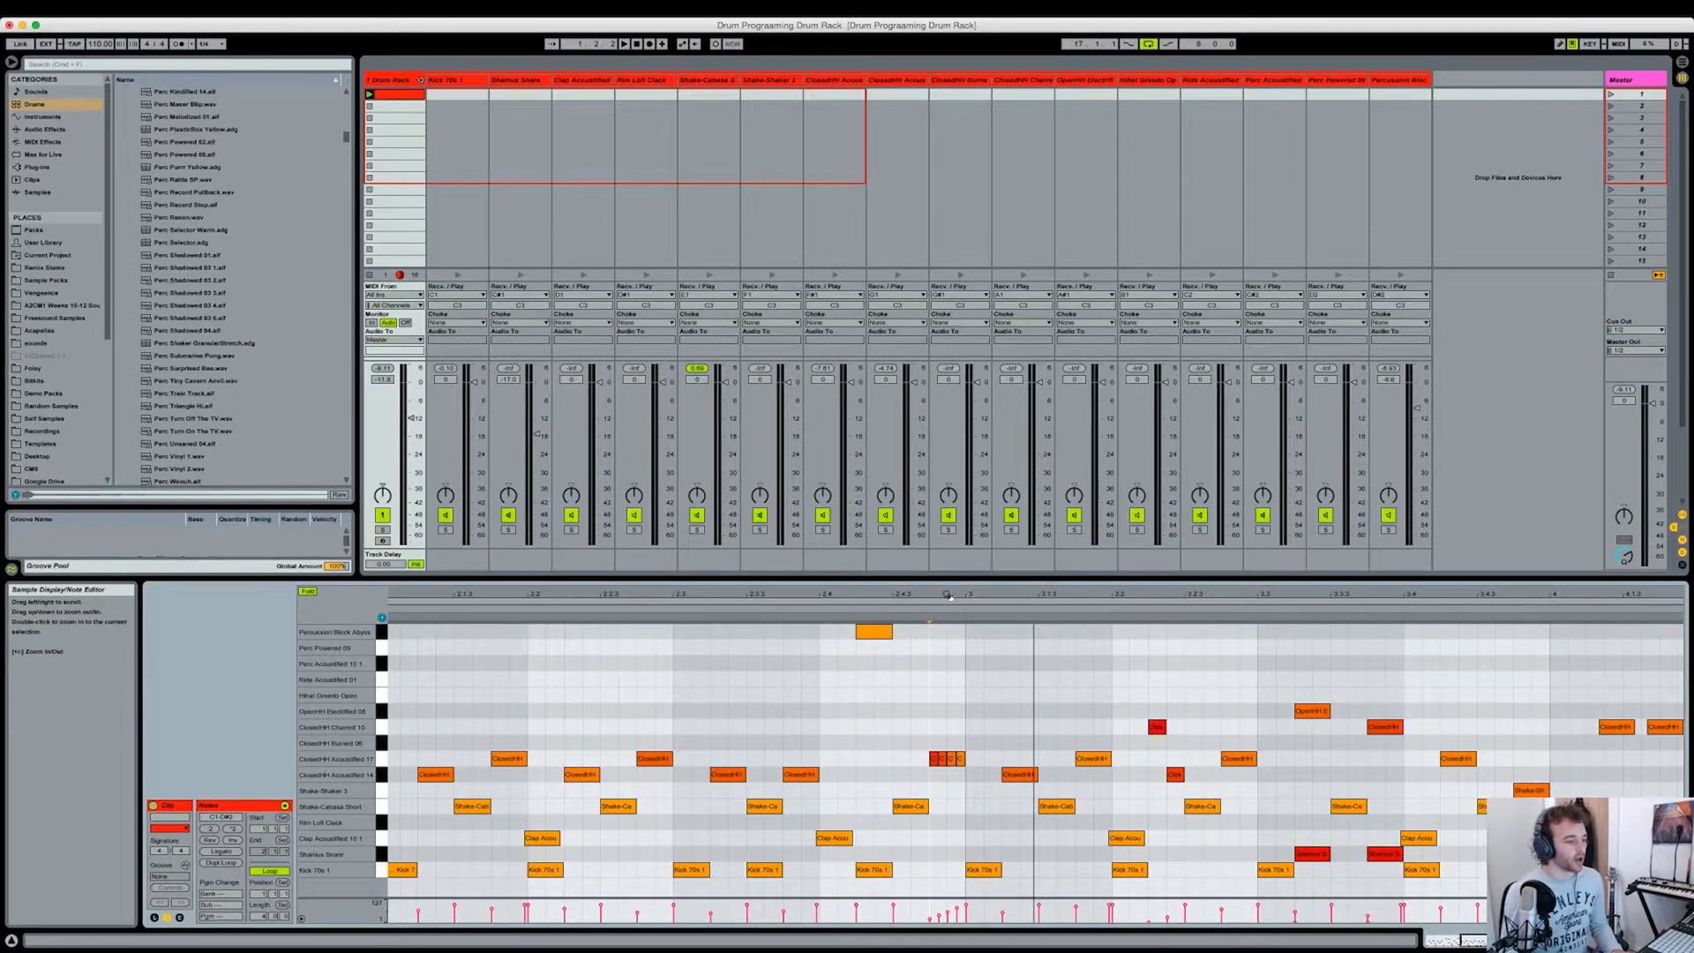
Step: Delete the four-note closed hi-hat roll at the end of bar 2
{"action": "left_click_drag", "start_coordinate": [945, 595], "coordinate": [943, 627]}
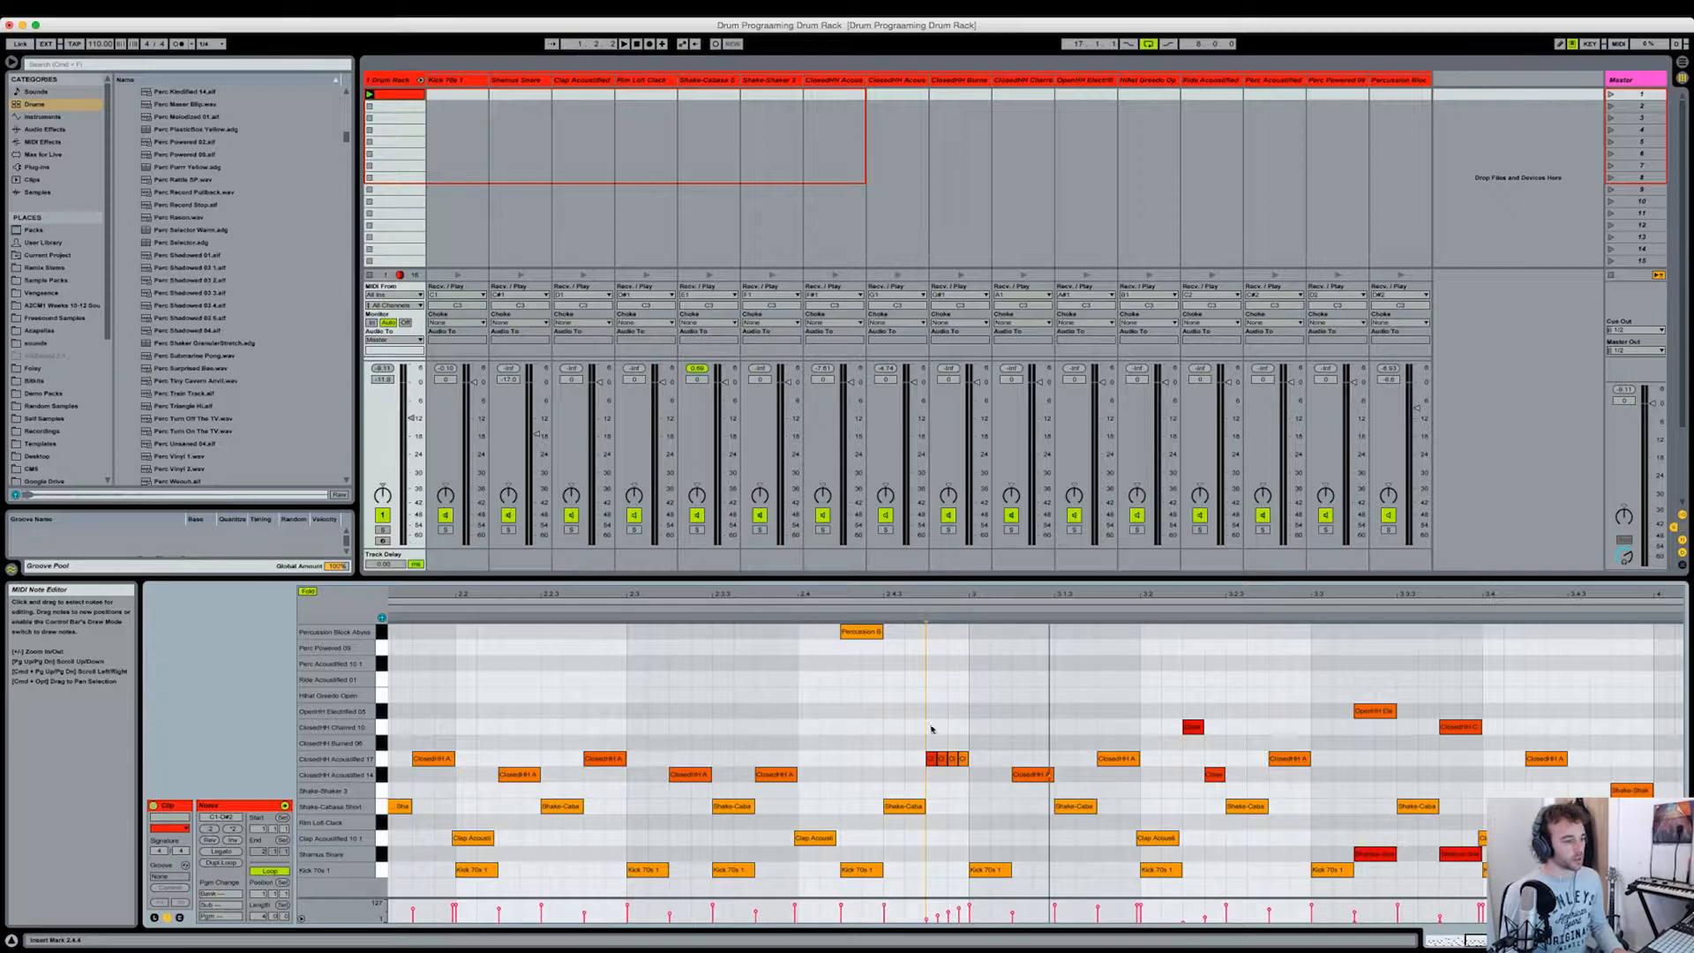
{"action": "left_click_drag", "start_coordinate": [908, 744], "coordinate": [977, 766]}
{"action": "key", "text": "Delete"}
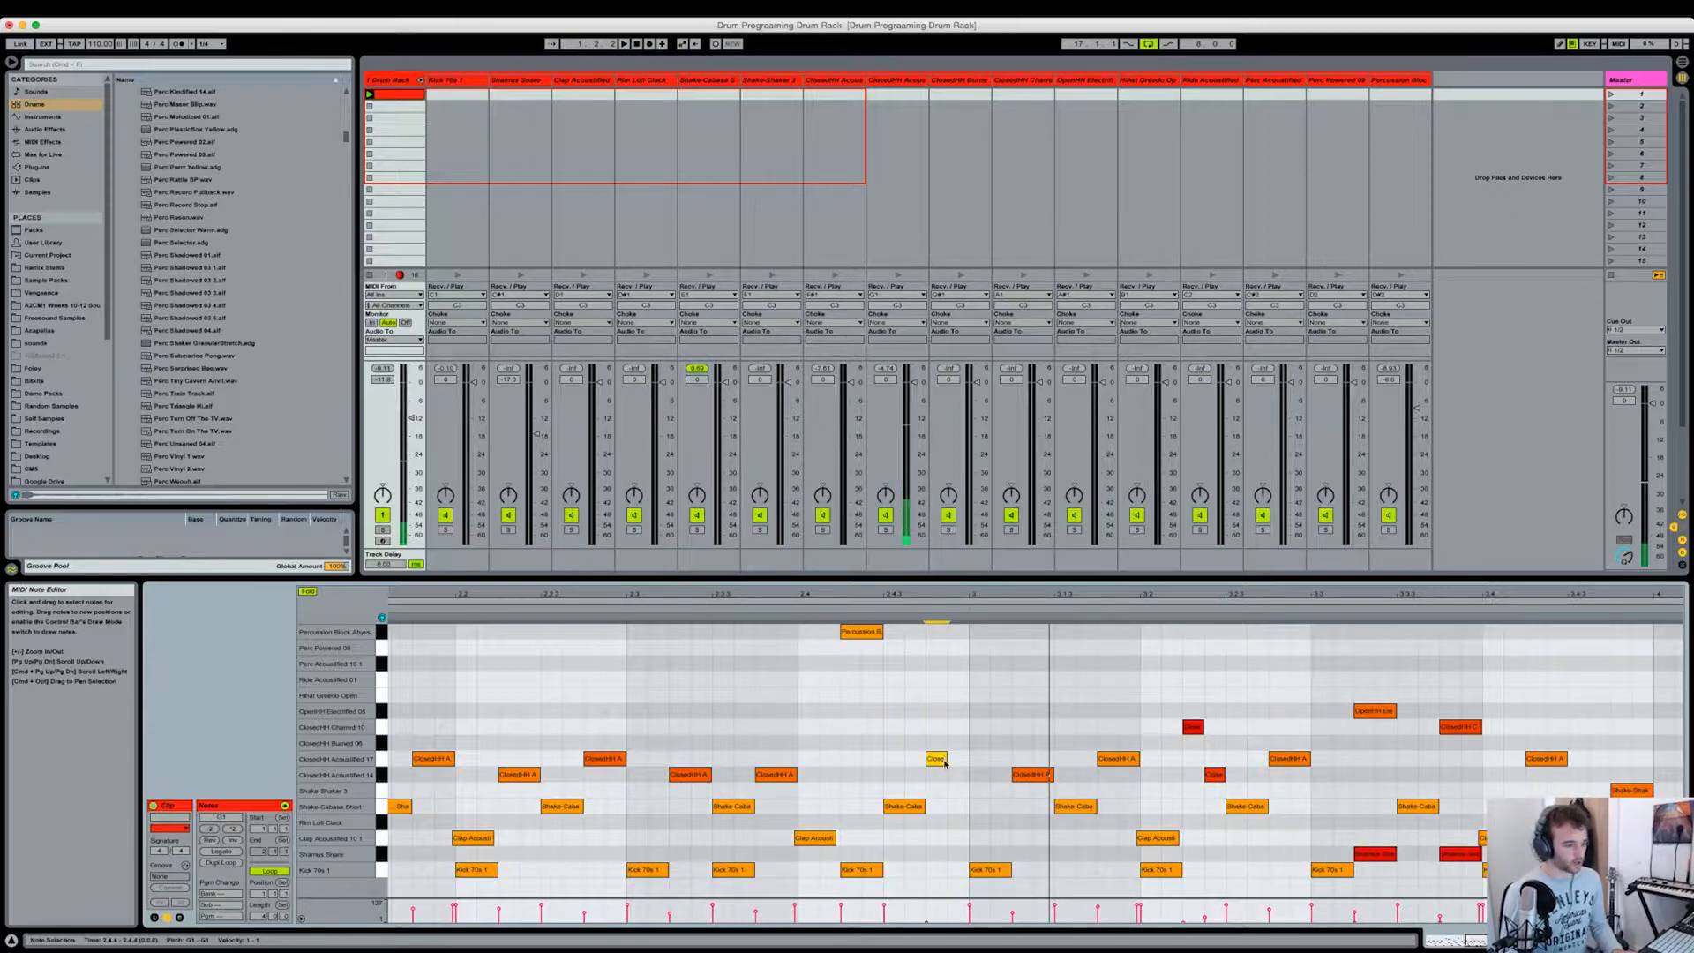
Step: Rebuild the closed hi-hat roll at 2.4.4 from a single note halved in length and duplicated three times
{"action": "double_click", "coordinate": [936, 759]}
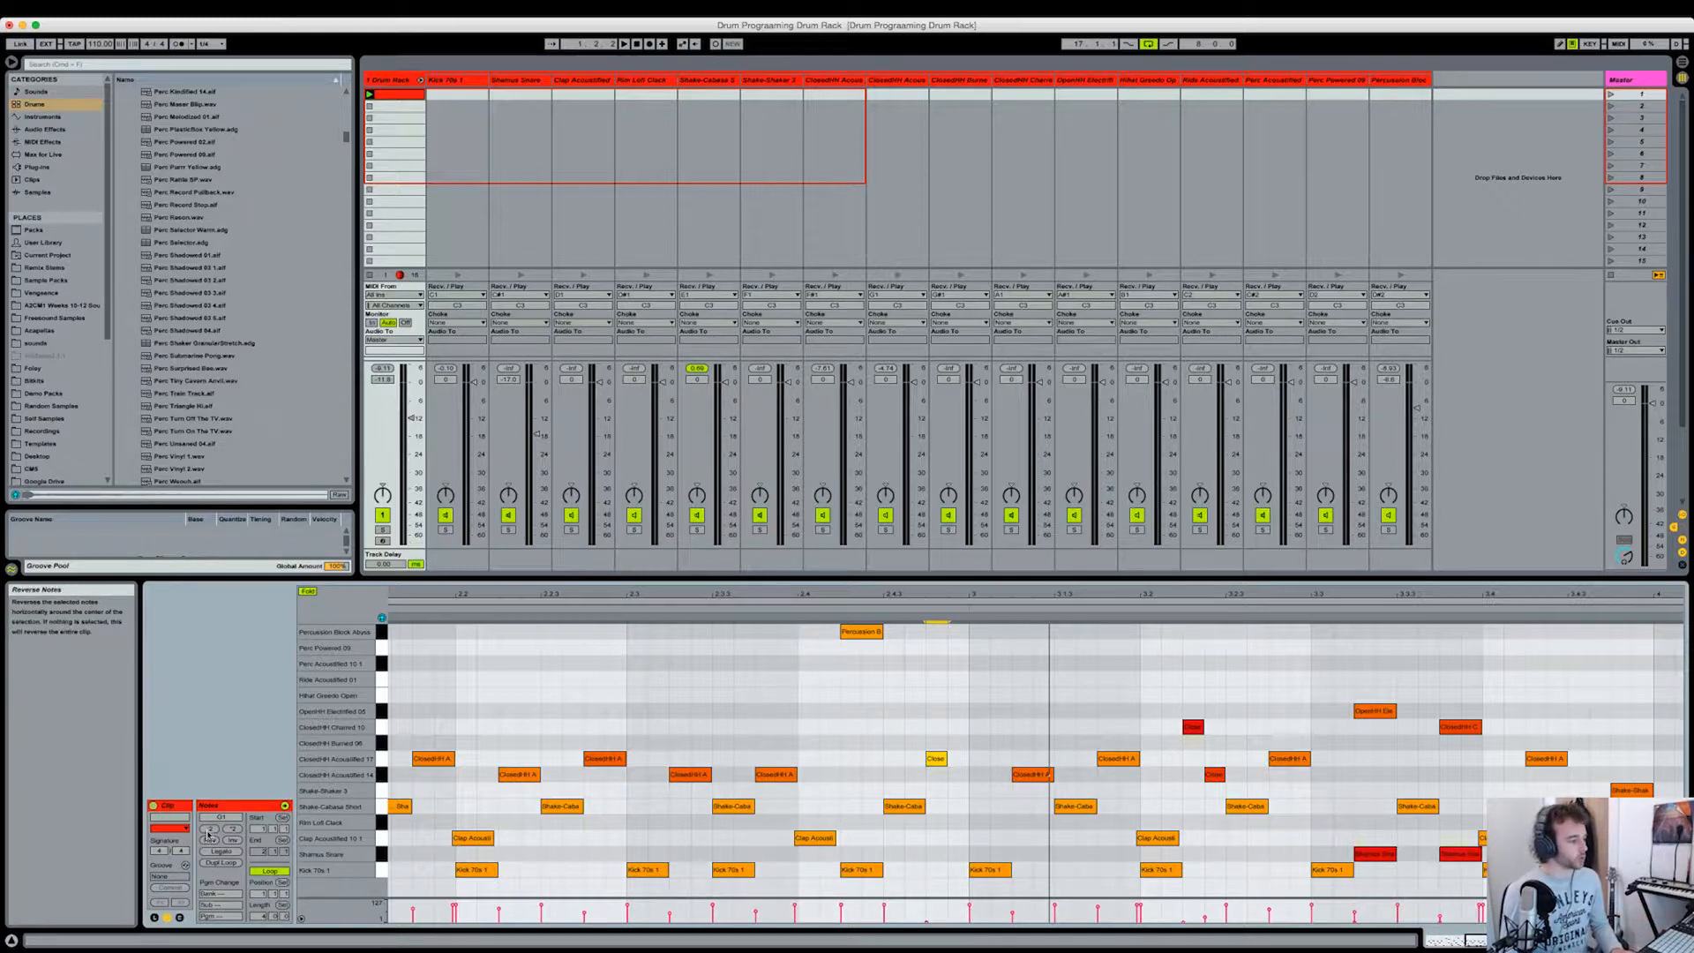
{"action": "left_click", "coordinate": [209, 830]}
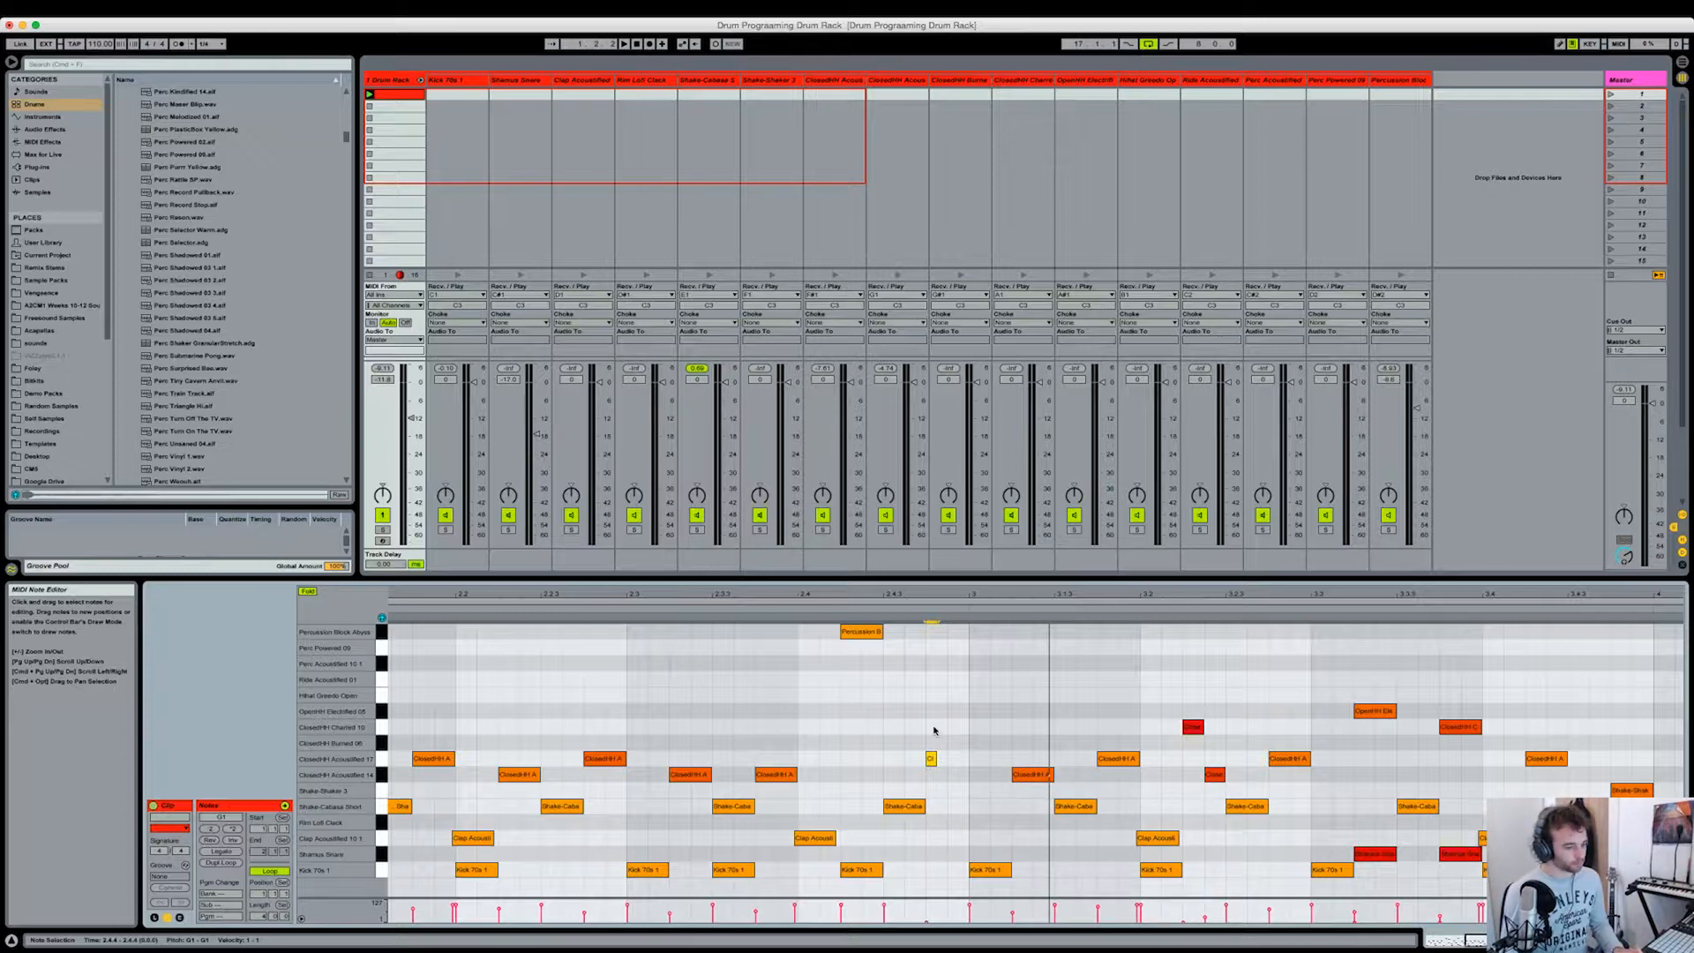
{"action": "left_click", "coordinate": [934, 758]}
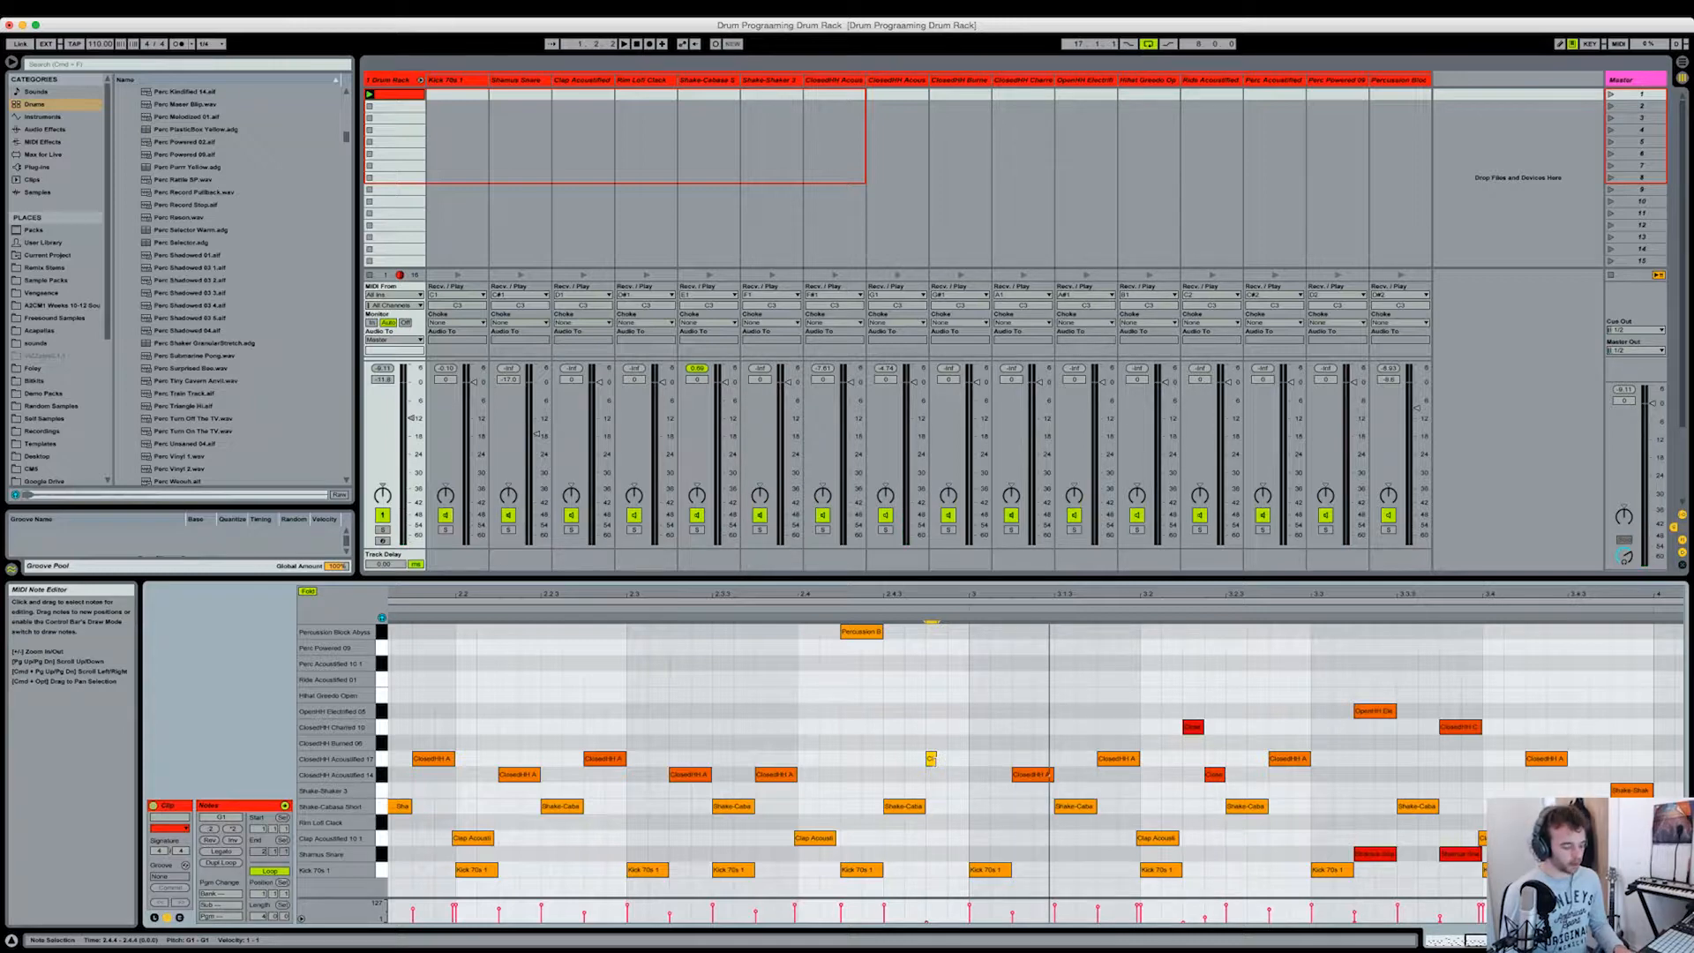
{"action": "key", "text": "super+d"}
{"action": "key", "text": "super+d"}
{"action": "key", "text": "super+d"}
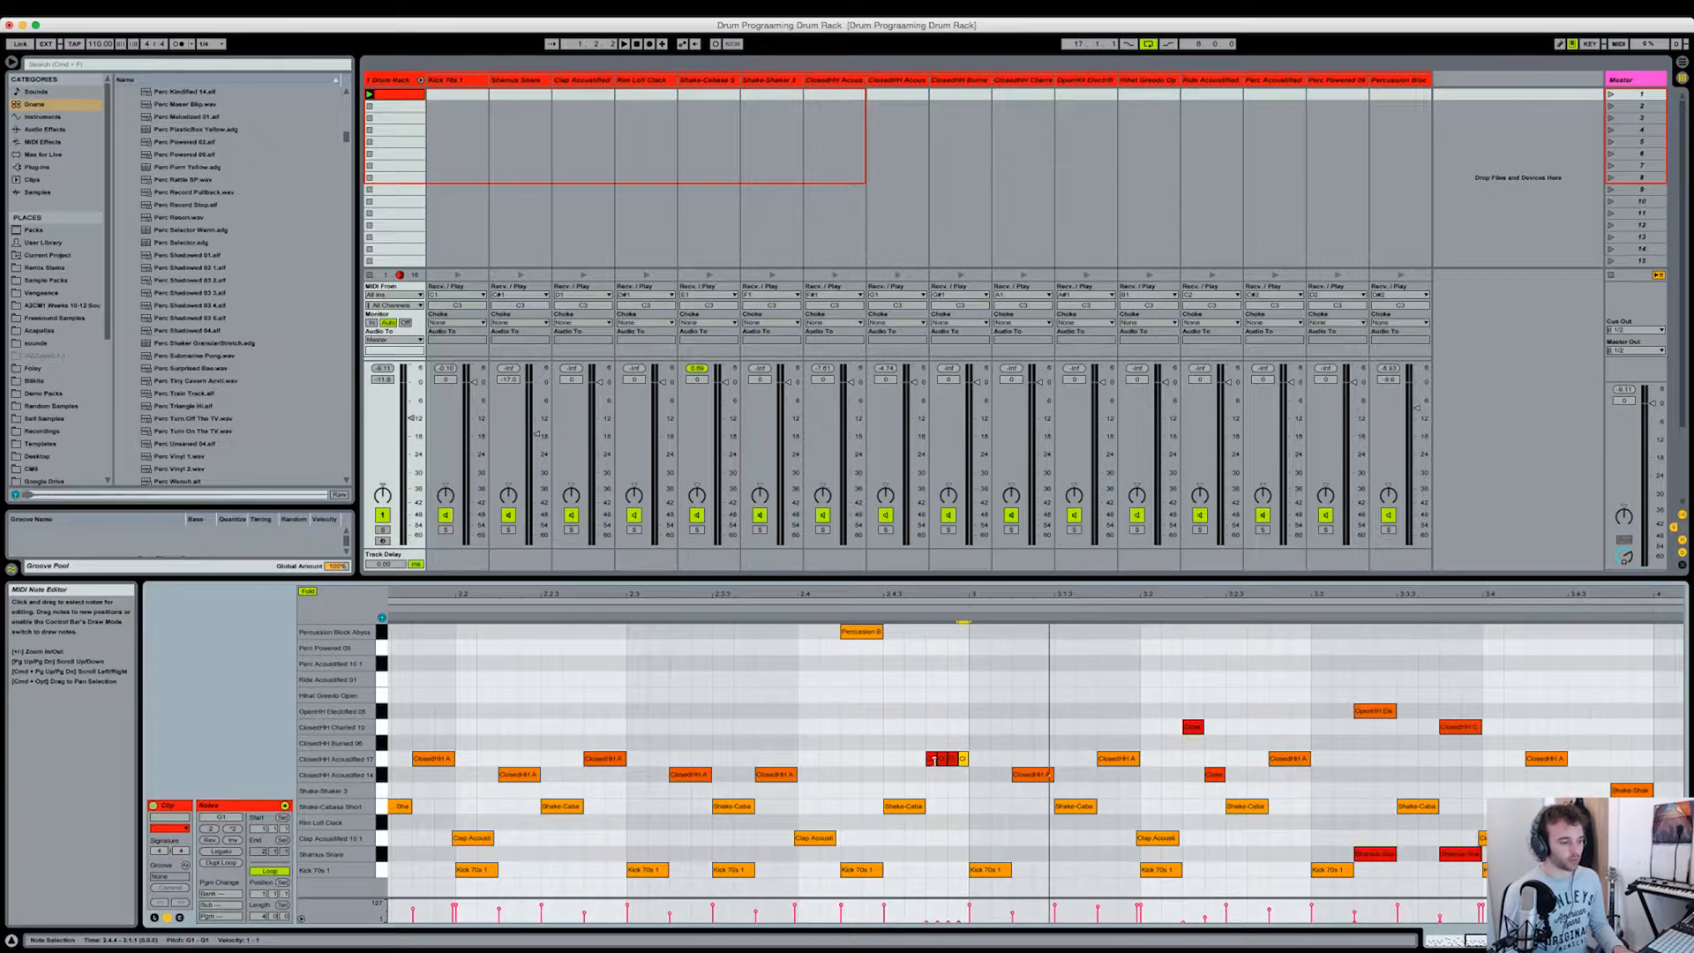
Step: Shape the velocities of the four closed hi-hat roll notes into a rising ramp using the enlarged velocity editor
{"action": "left_click_drag", "start_coordinate": [904, 732], "coordinate": [966, 764]}
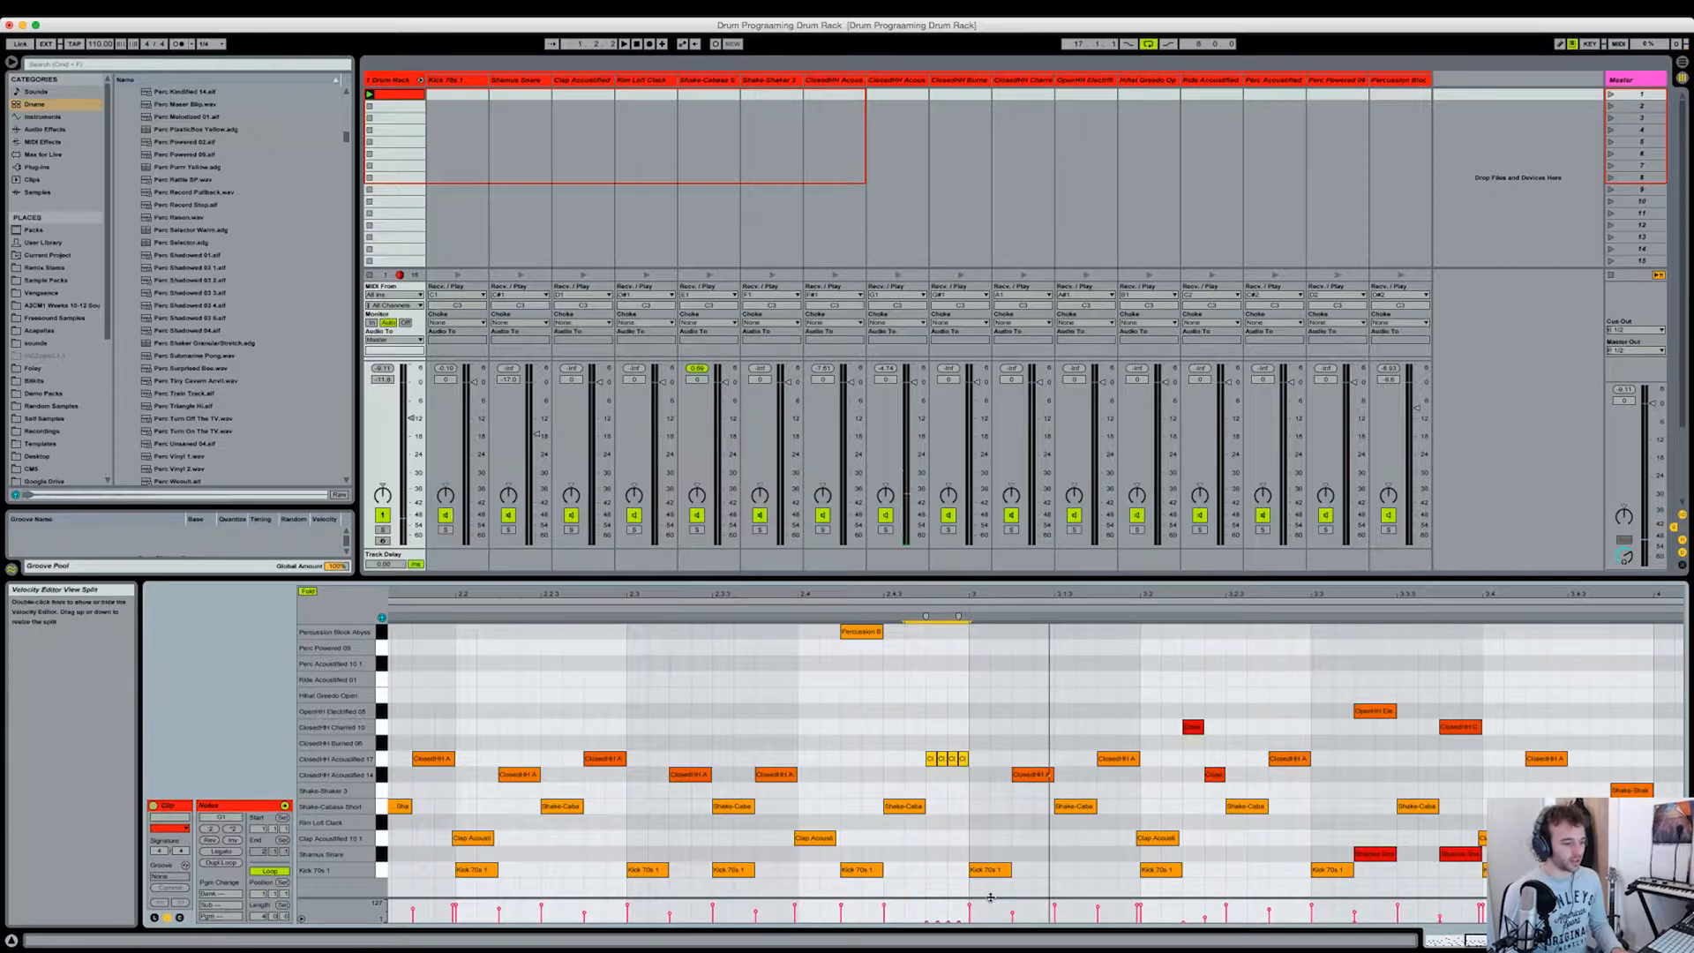
{"action": "left_click_drag", "start_coordinate": [991, 888], "coordinate": [986, 783]}
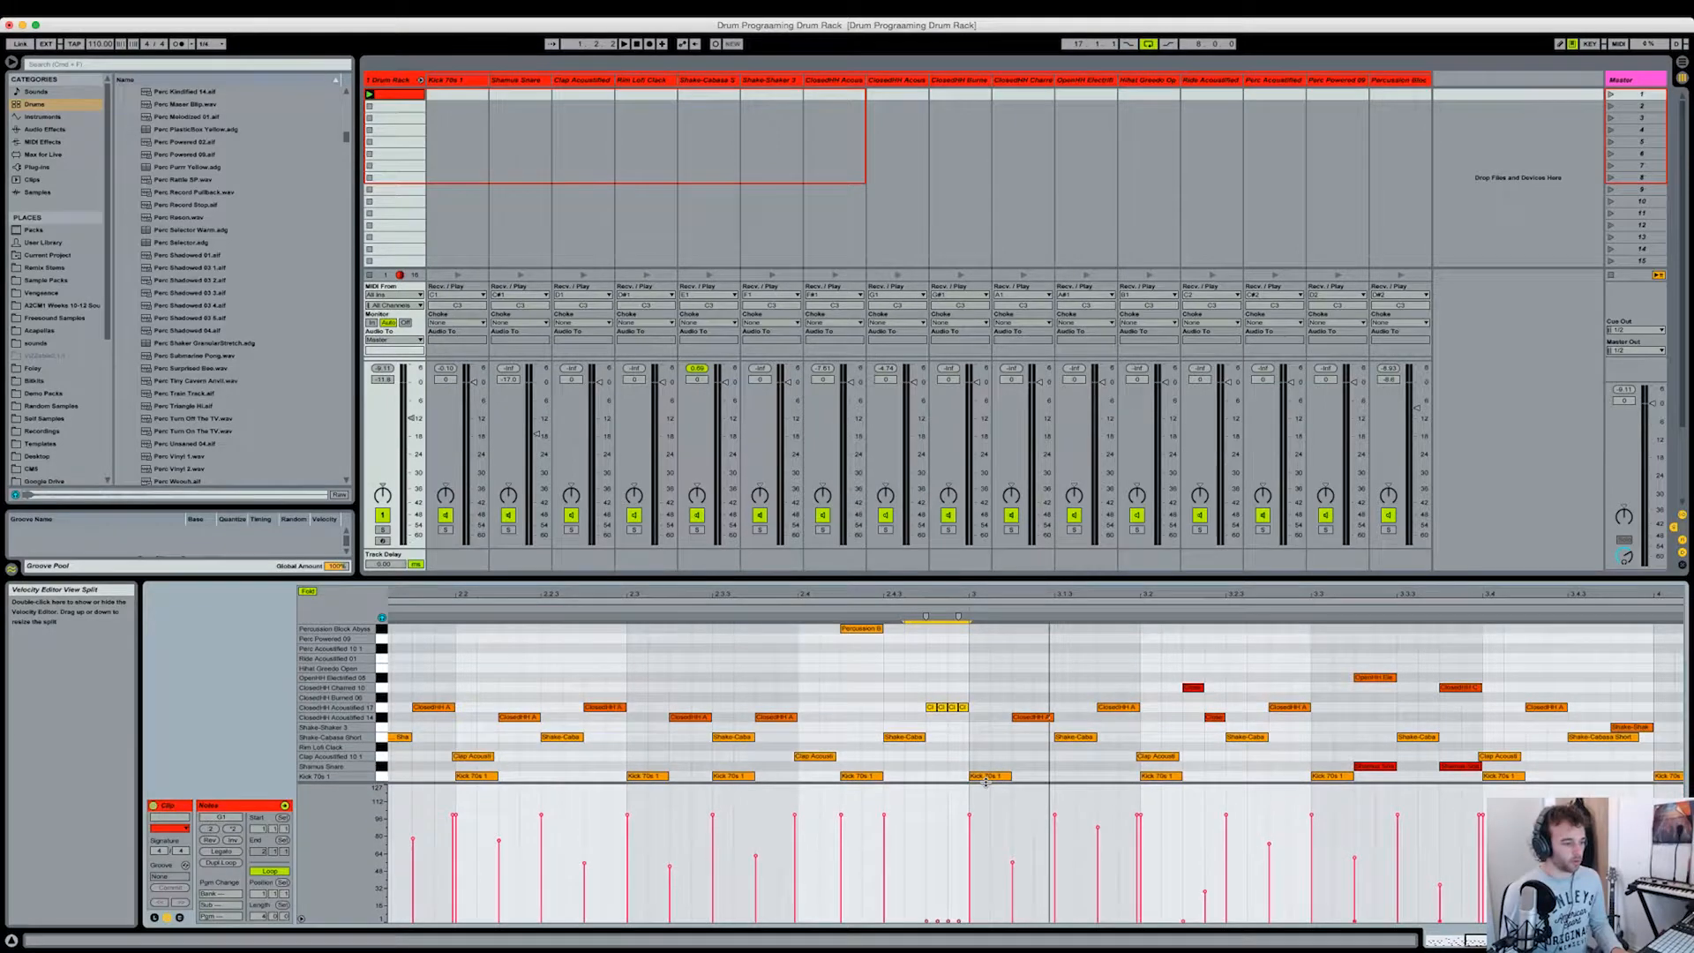
{"action": "left_click", "coordinate": [926, 922]}
{"action": "left_click_drag", "start_coordinate": [926, 922], "coordinate": [926, 815]}
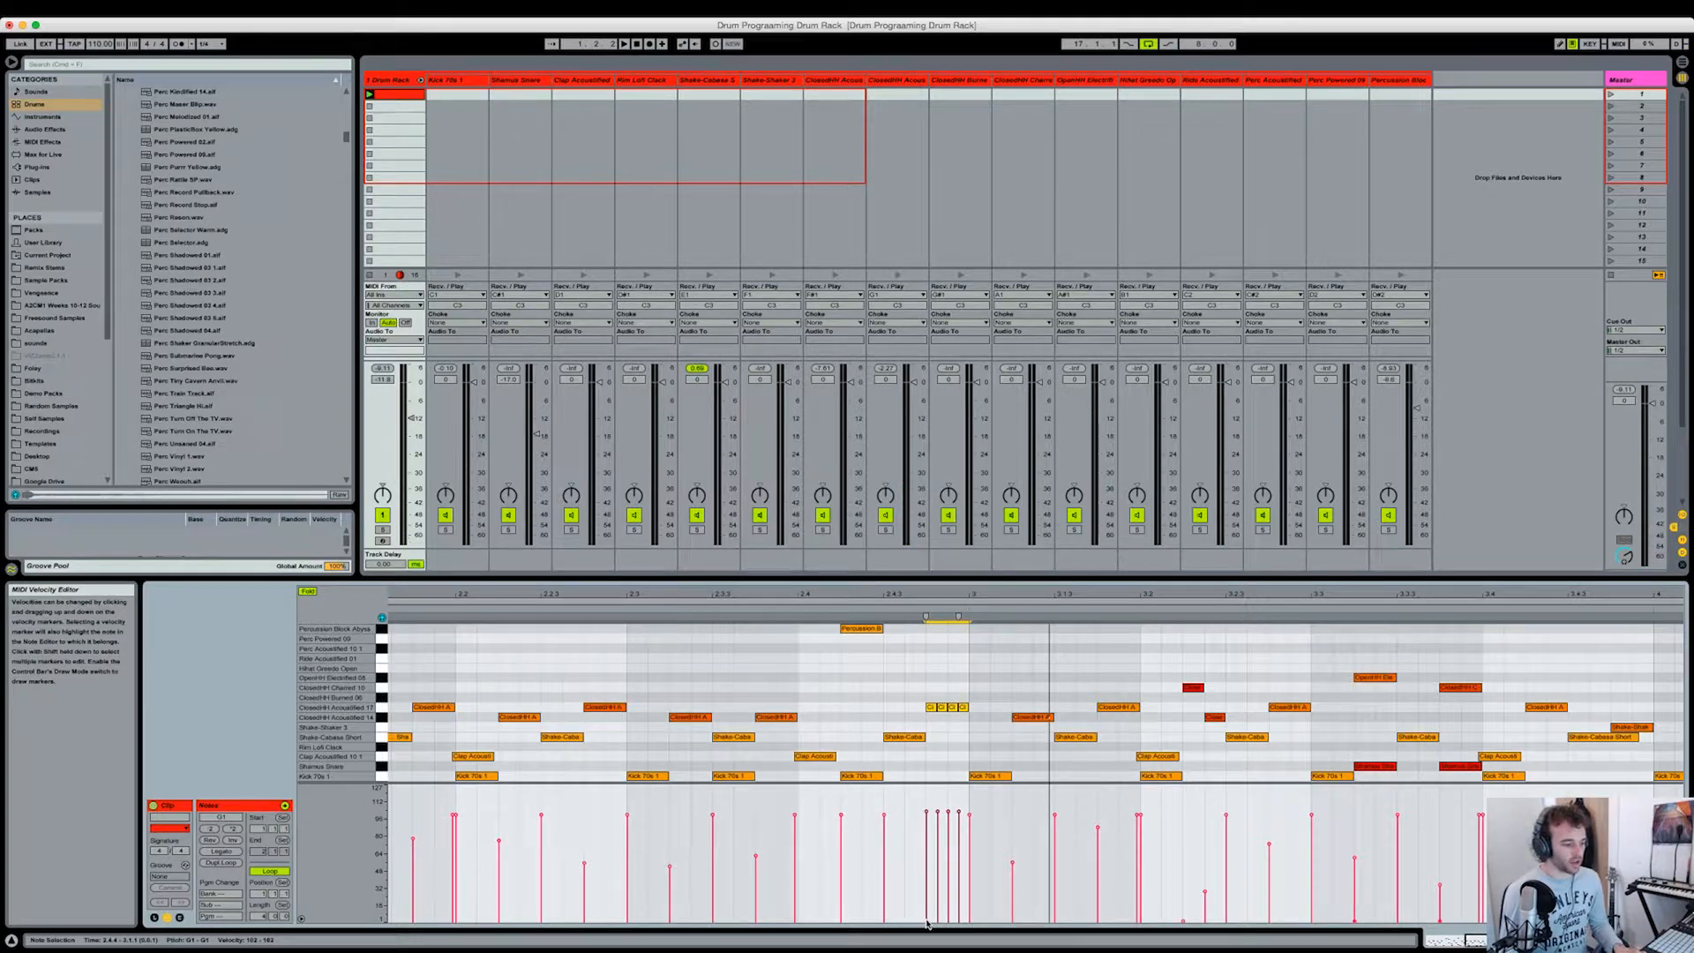
{"action": "left_click_drag", "start_coordinate": [927, 922], "coordinate": [965, 814]}
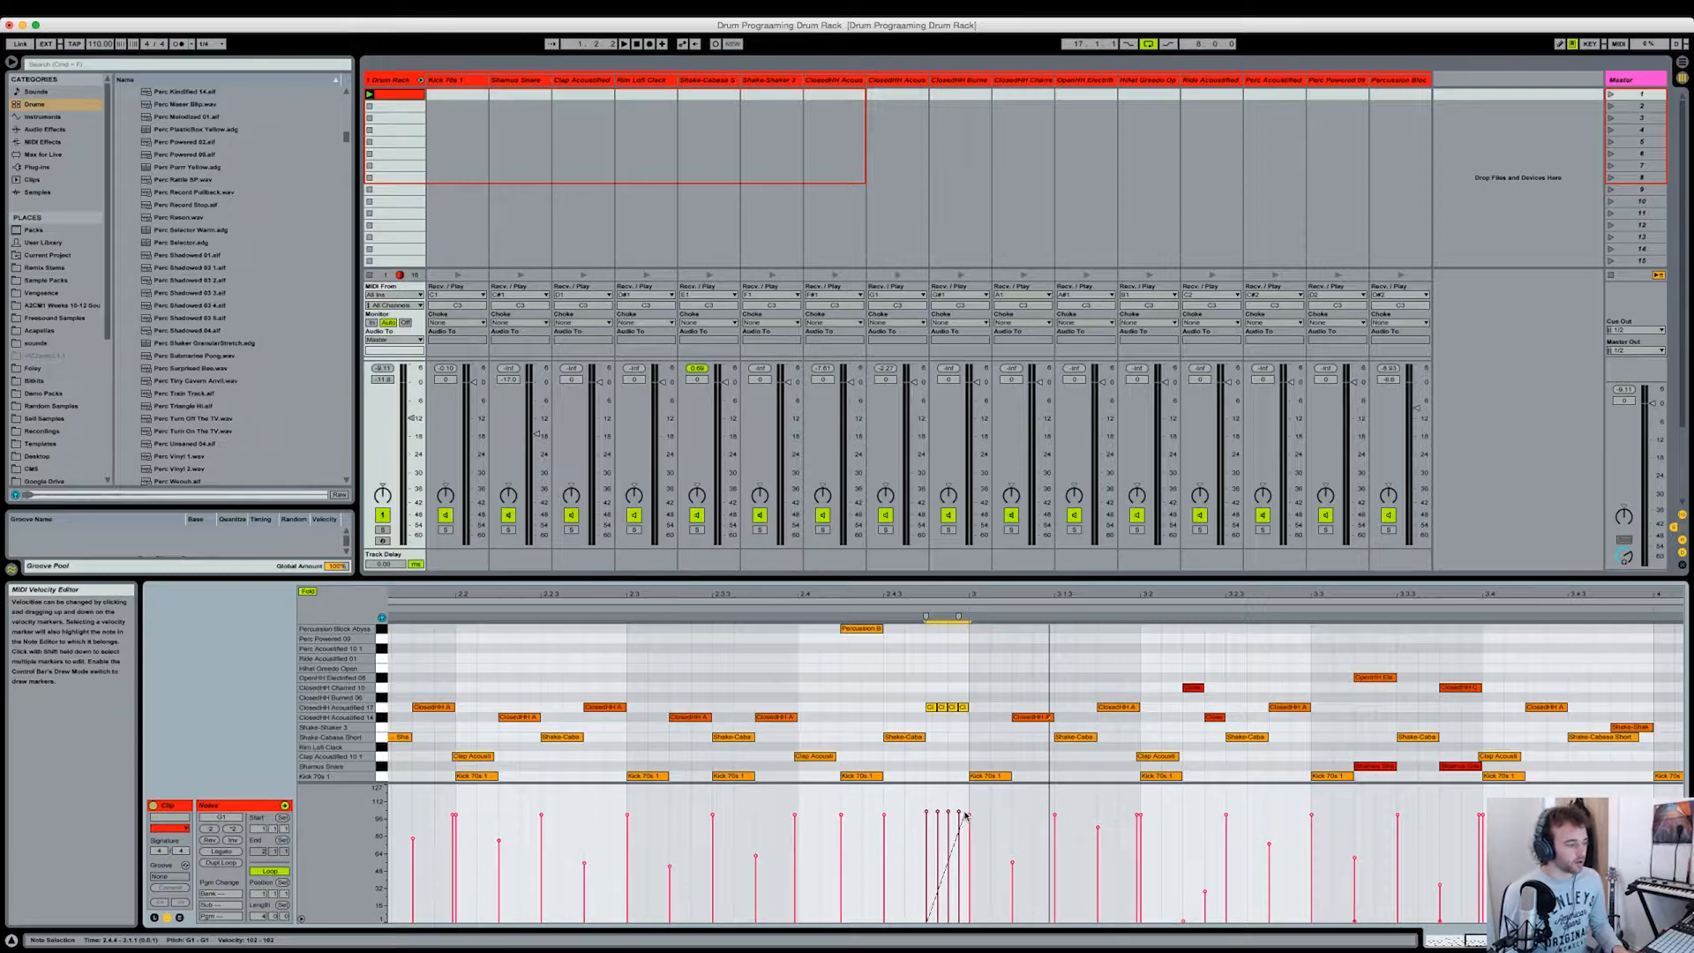
{"action": "mouse_move", "coordinate": [966, 816]}
{"action": "left_mouse_down"}
{"action": "mouse_move", "coordinate": [995, 822]}
{"action": "mouse_move", "coordinate": [679, 801]}
{"action": "mouse_move", "coordinate": [1060, 812]}
{"action": "mouse_move", "coordinate": [836, 818]}
{"action": "mouse_move", "coordinate": [965, 818]}
{"action": "left_mouse_up"}
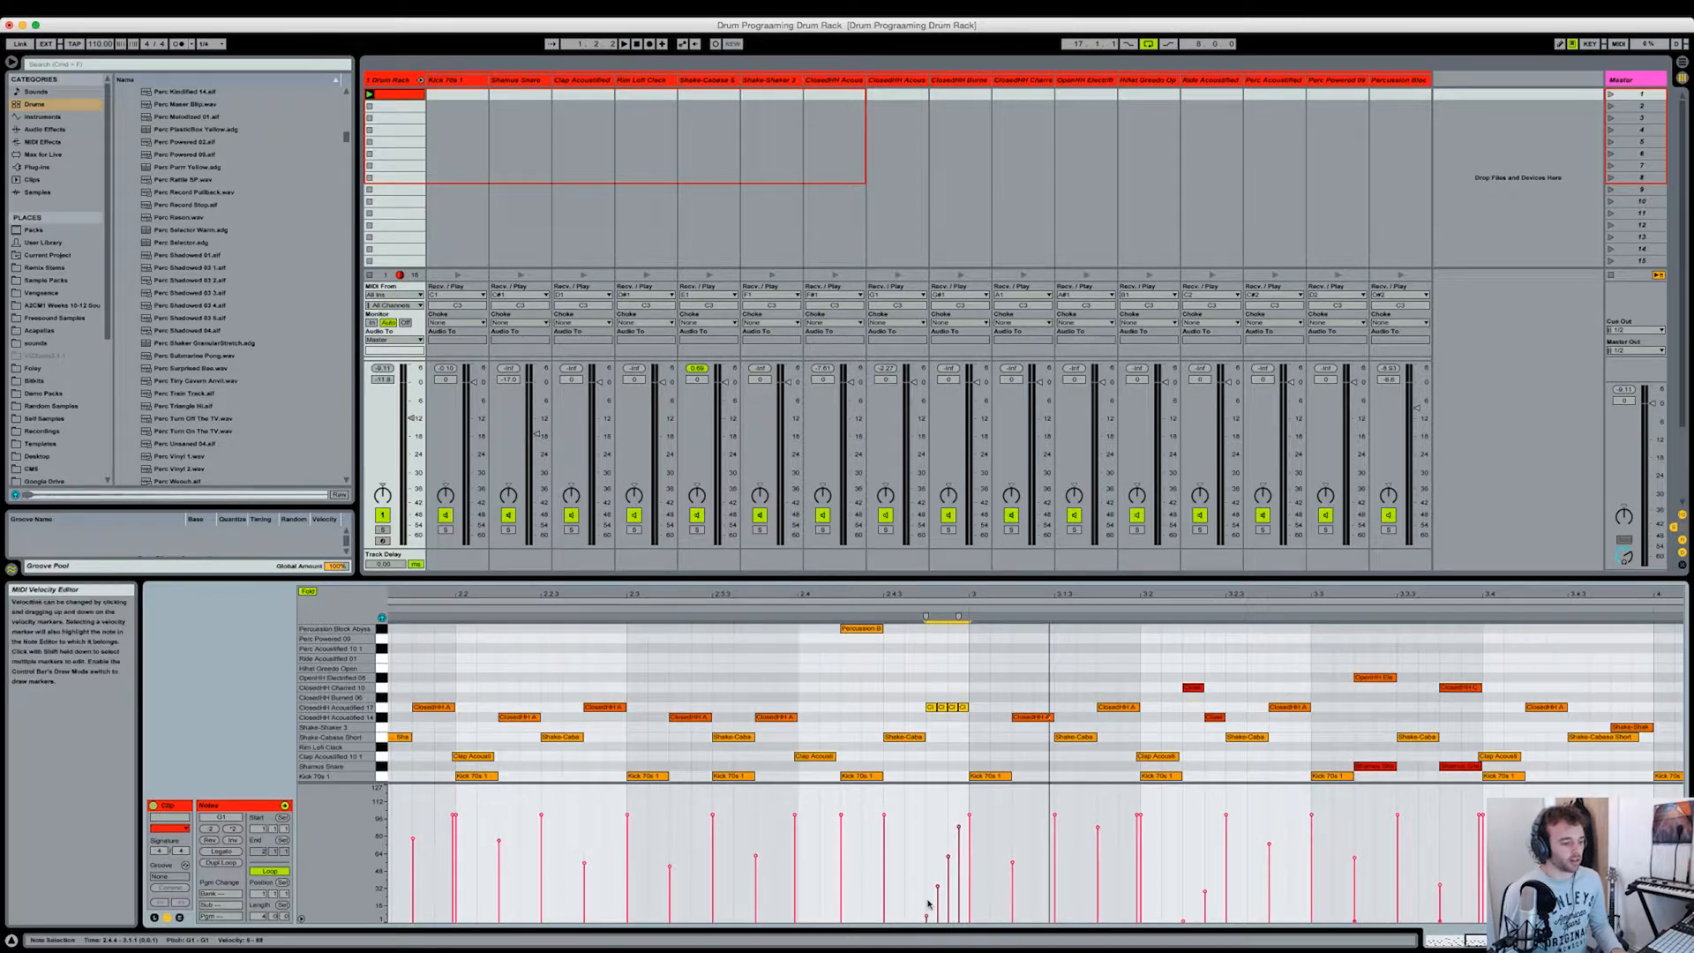
{"action": "left_click_drag", "start_coordinate": [984, 781], "coordinate": [965, 894]}
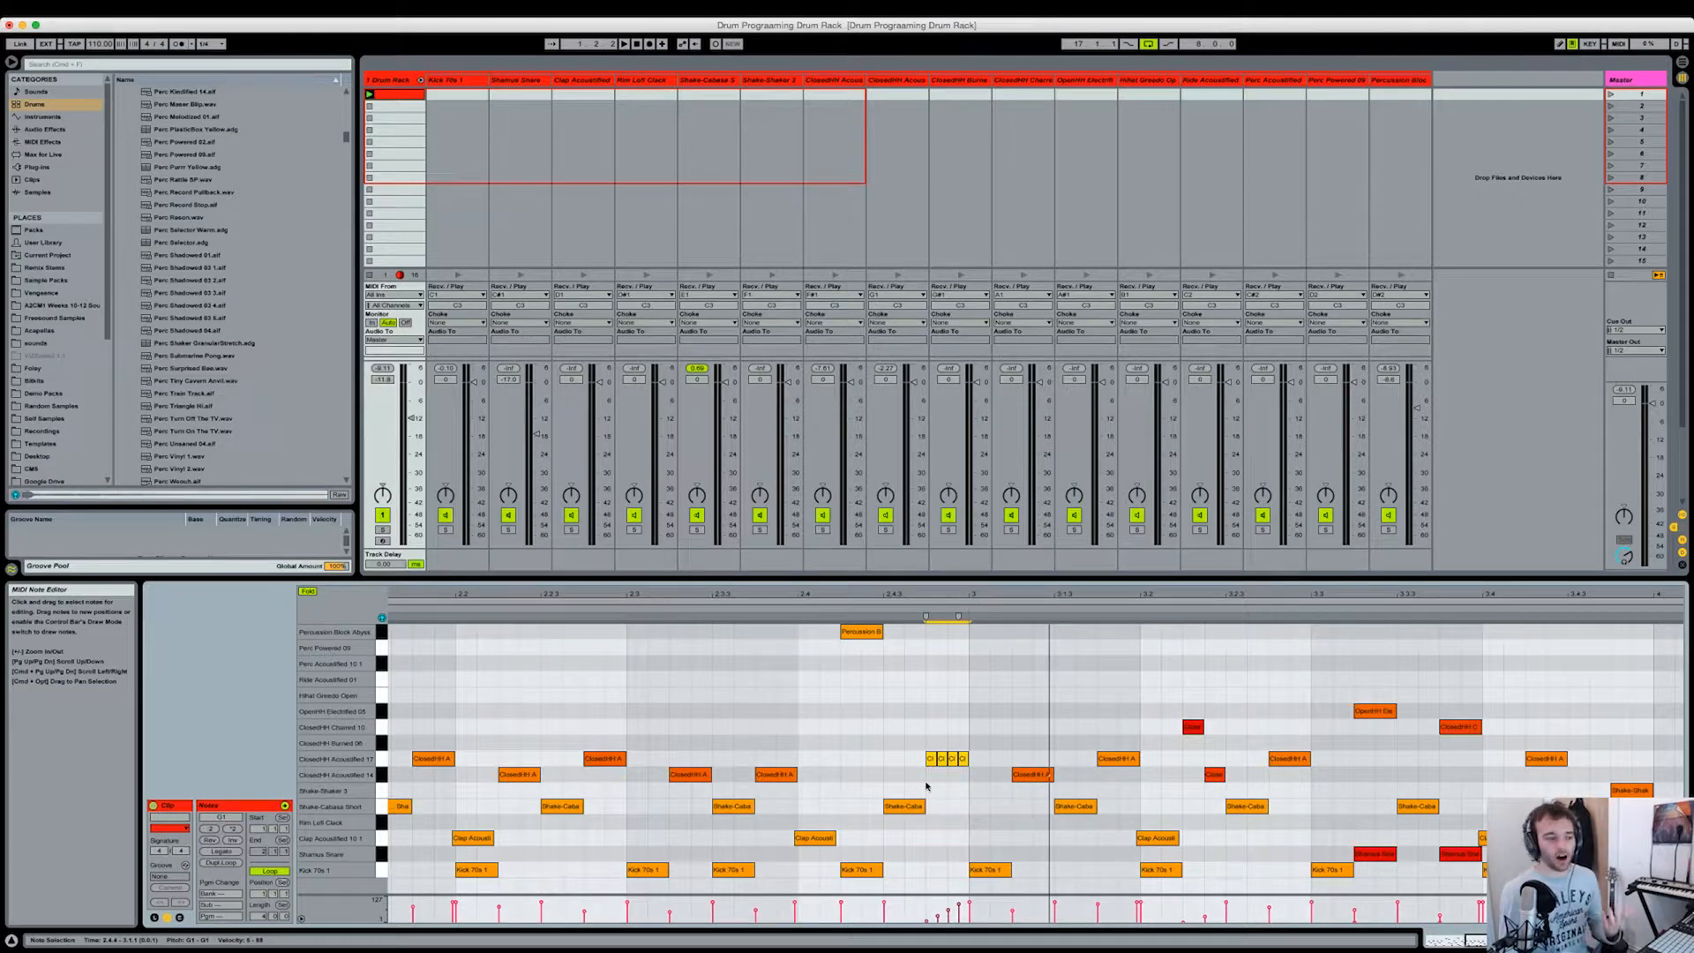
Step: Play the pattern with the rebuilt hi-hat roll and show the whole four-bar clip
{"action": "key", "text": "space"}
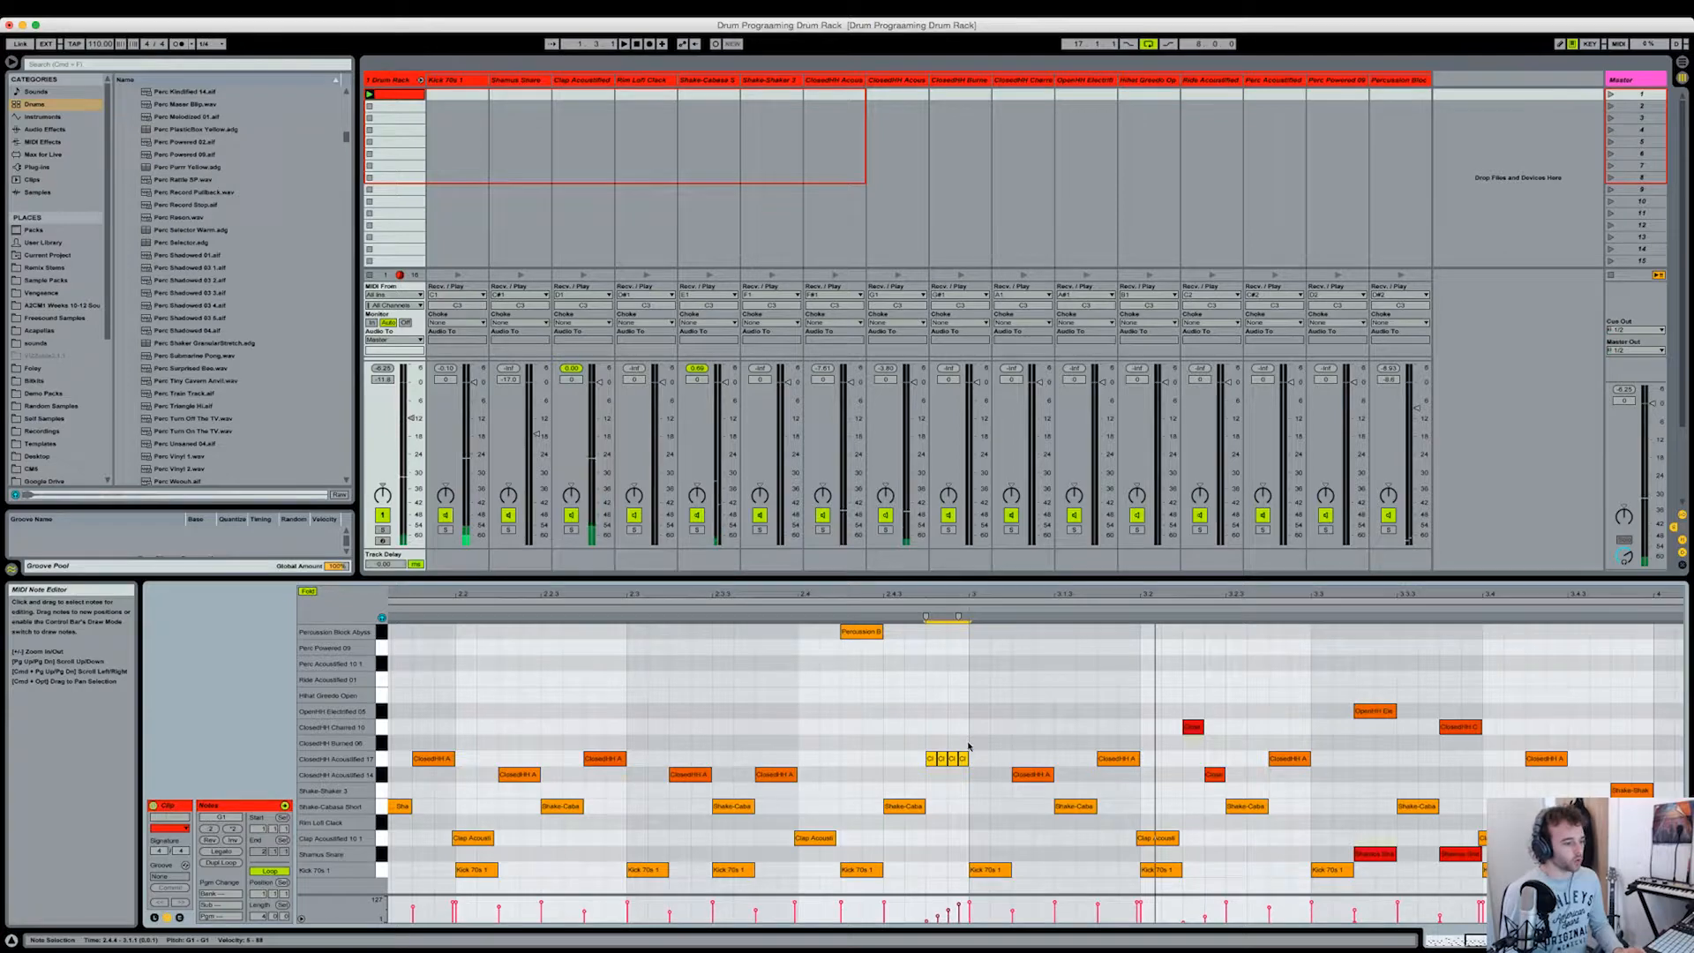
{"action": "key", "text": "super+a"}
{"action": "double_click", "coordinate": [1092, 605]}
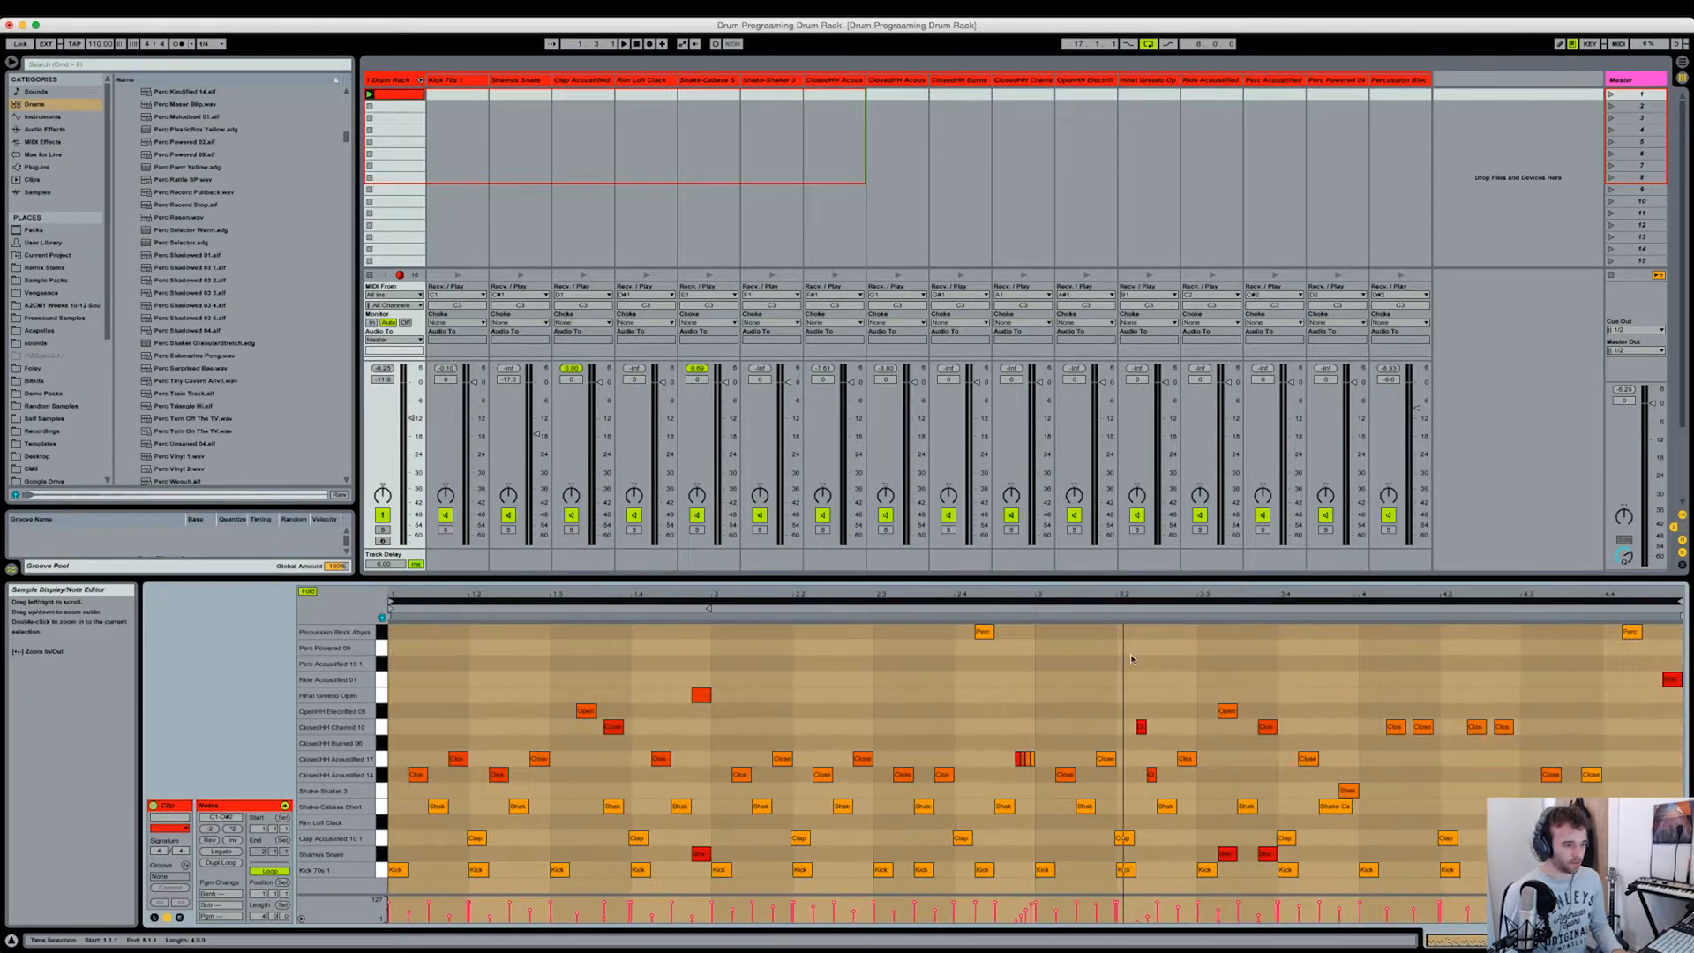
{"action": "left_click", "coordinate": [1138, 681]}
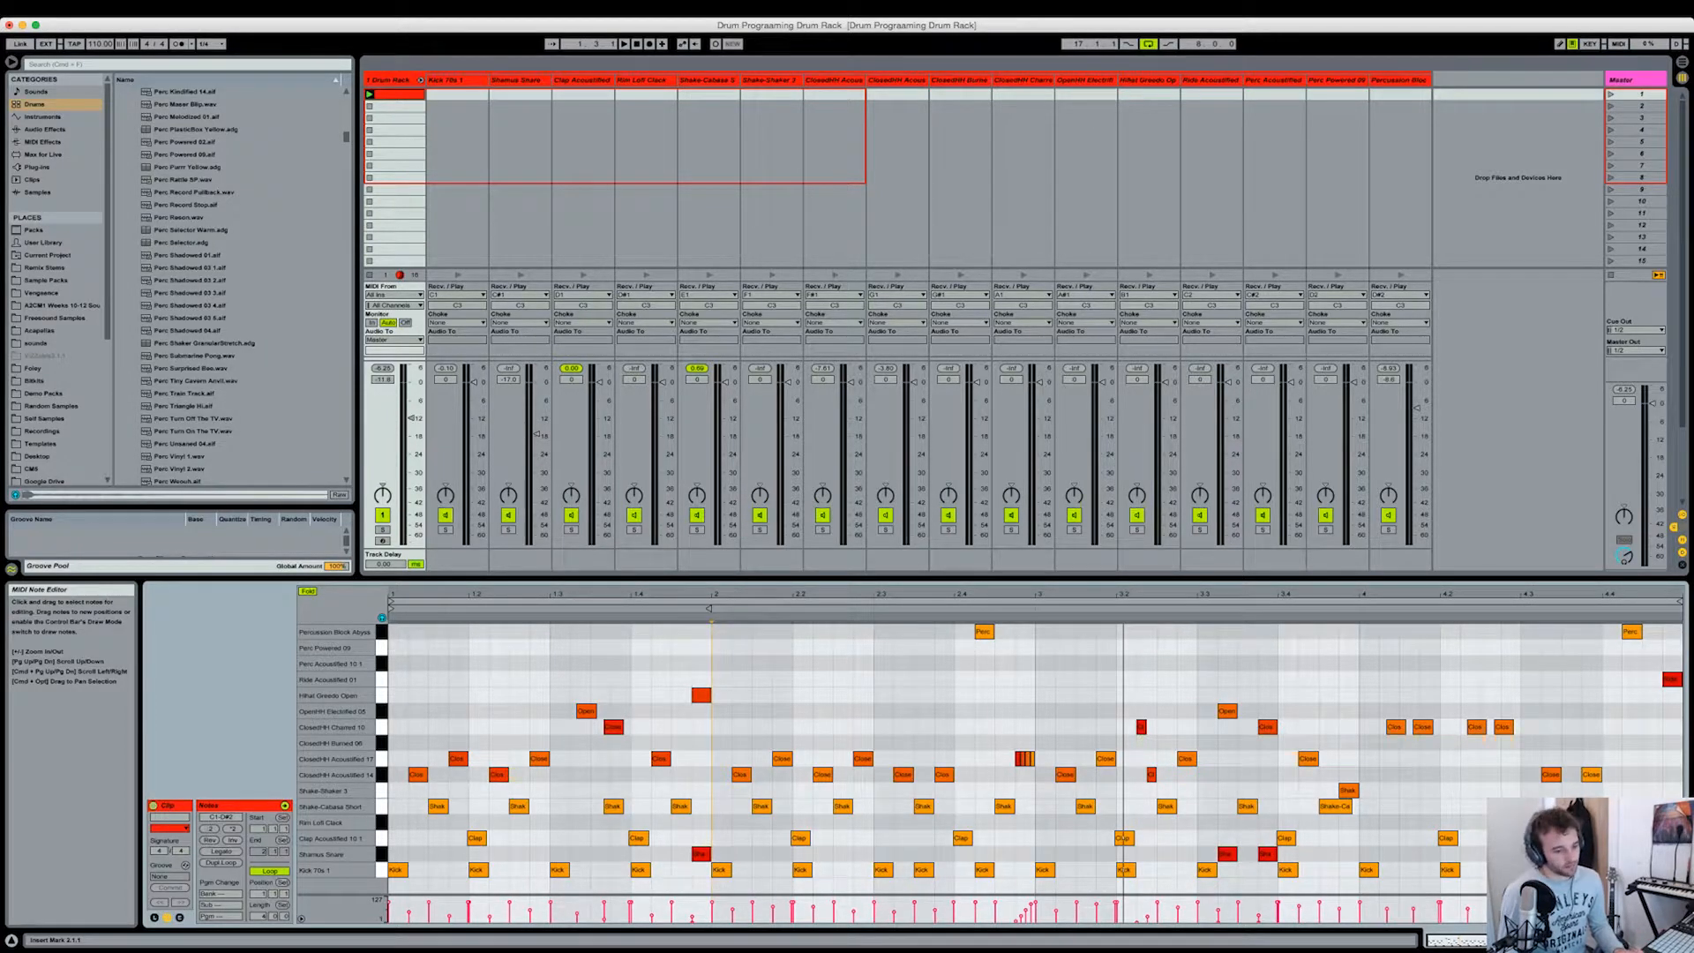
{"action": "left_click", "coordinate": [674, 864]}
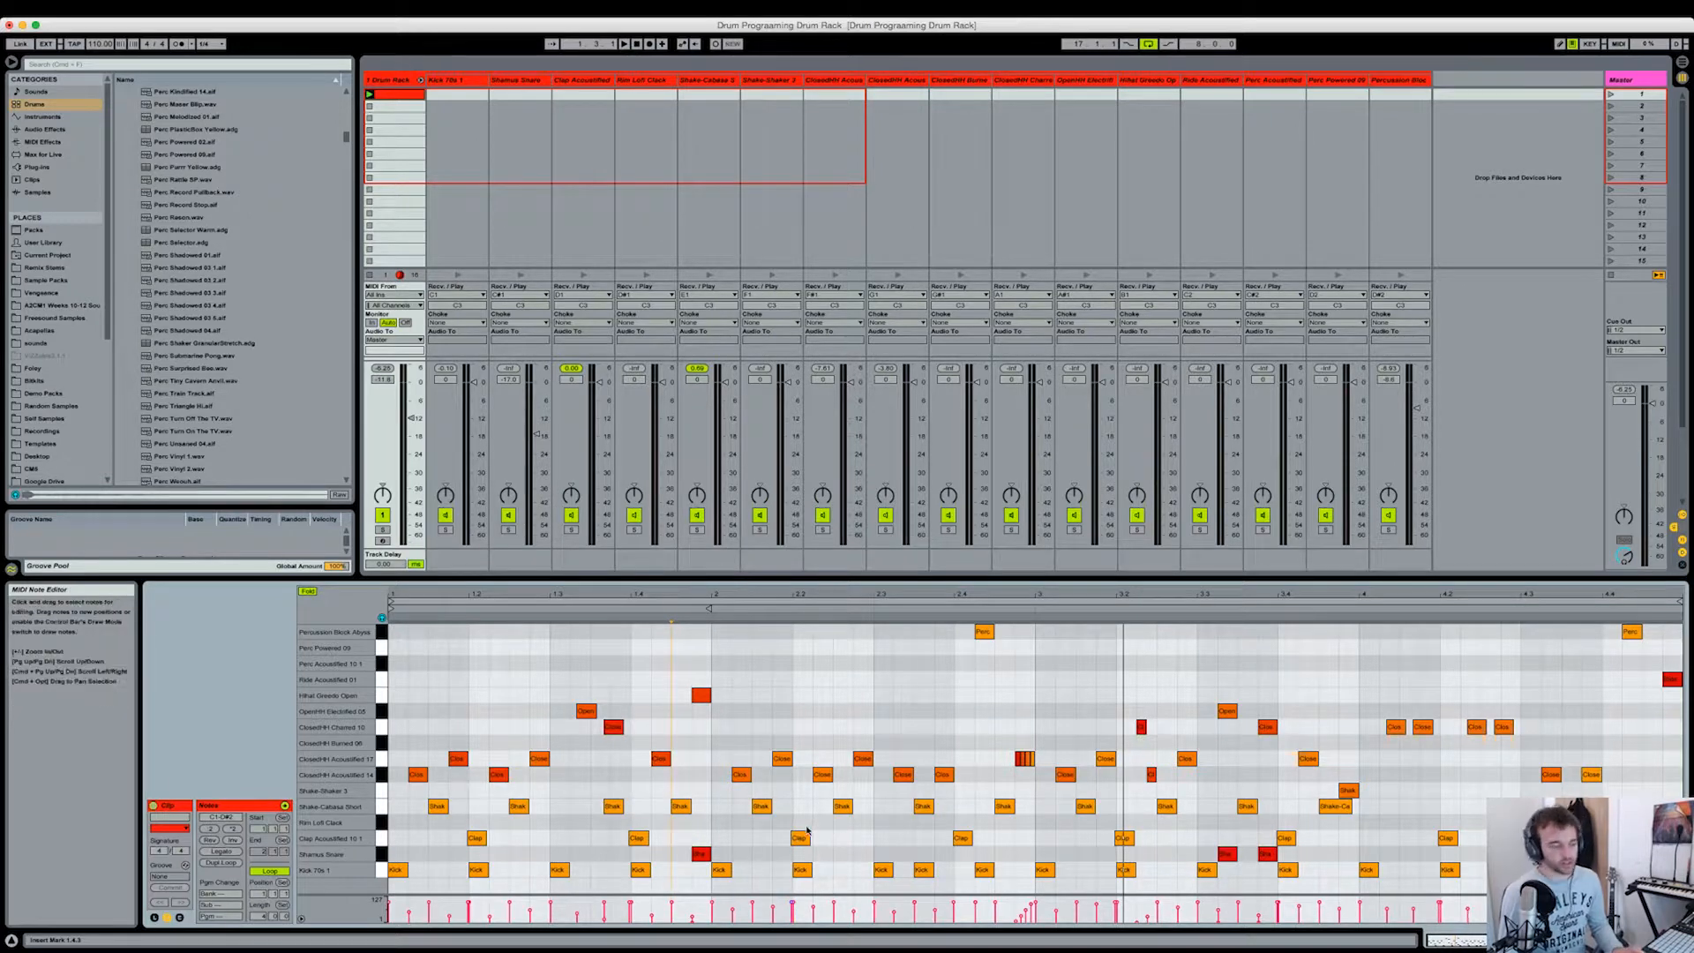
{"action": "left_click", "coordinate": [711, 747]}
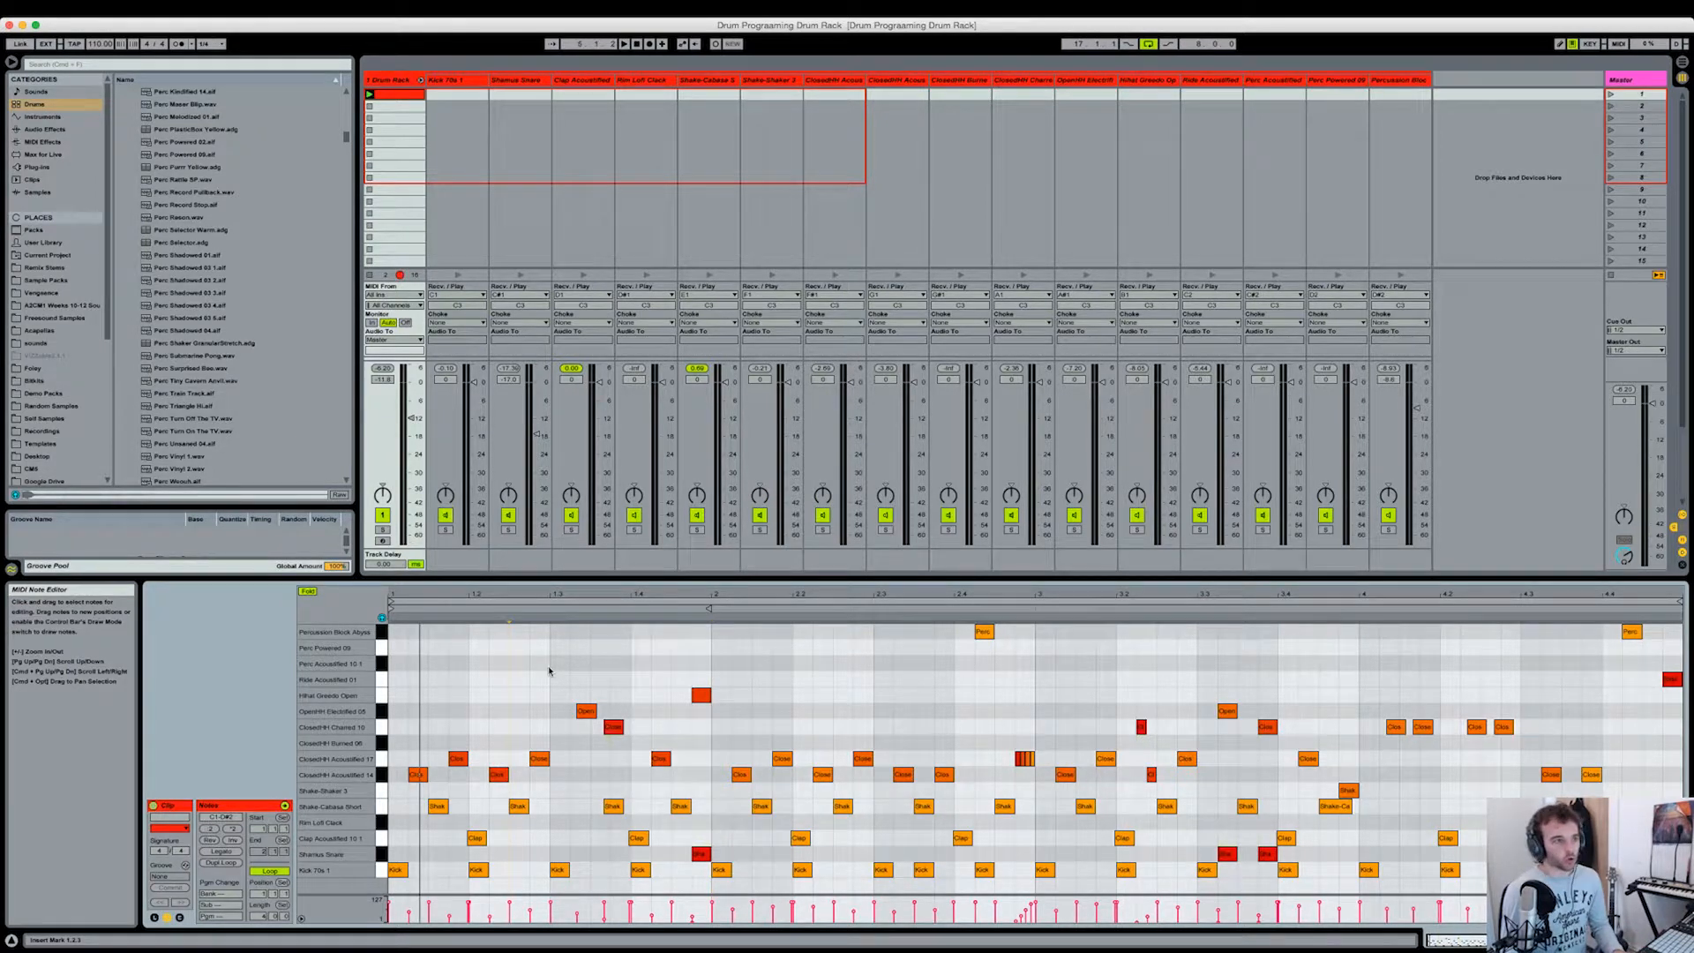
{"action": "left_click", "coordinate": [508, 697]}
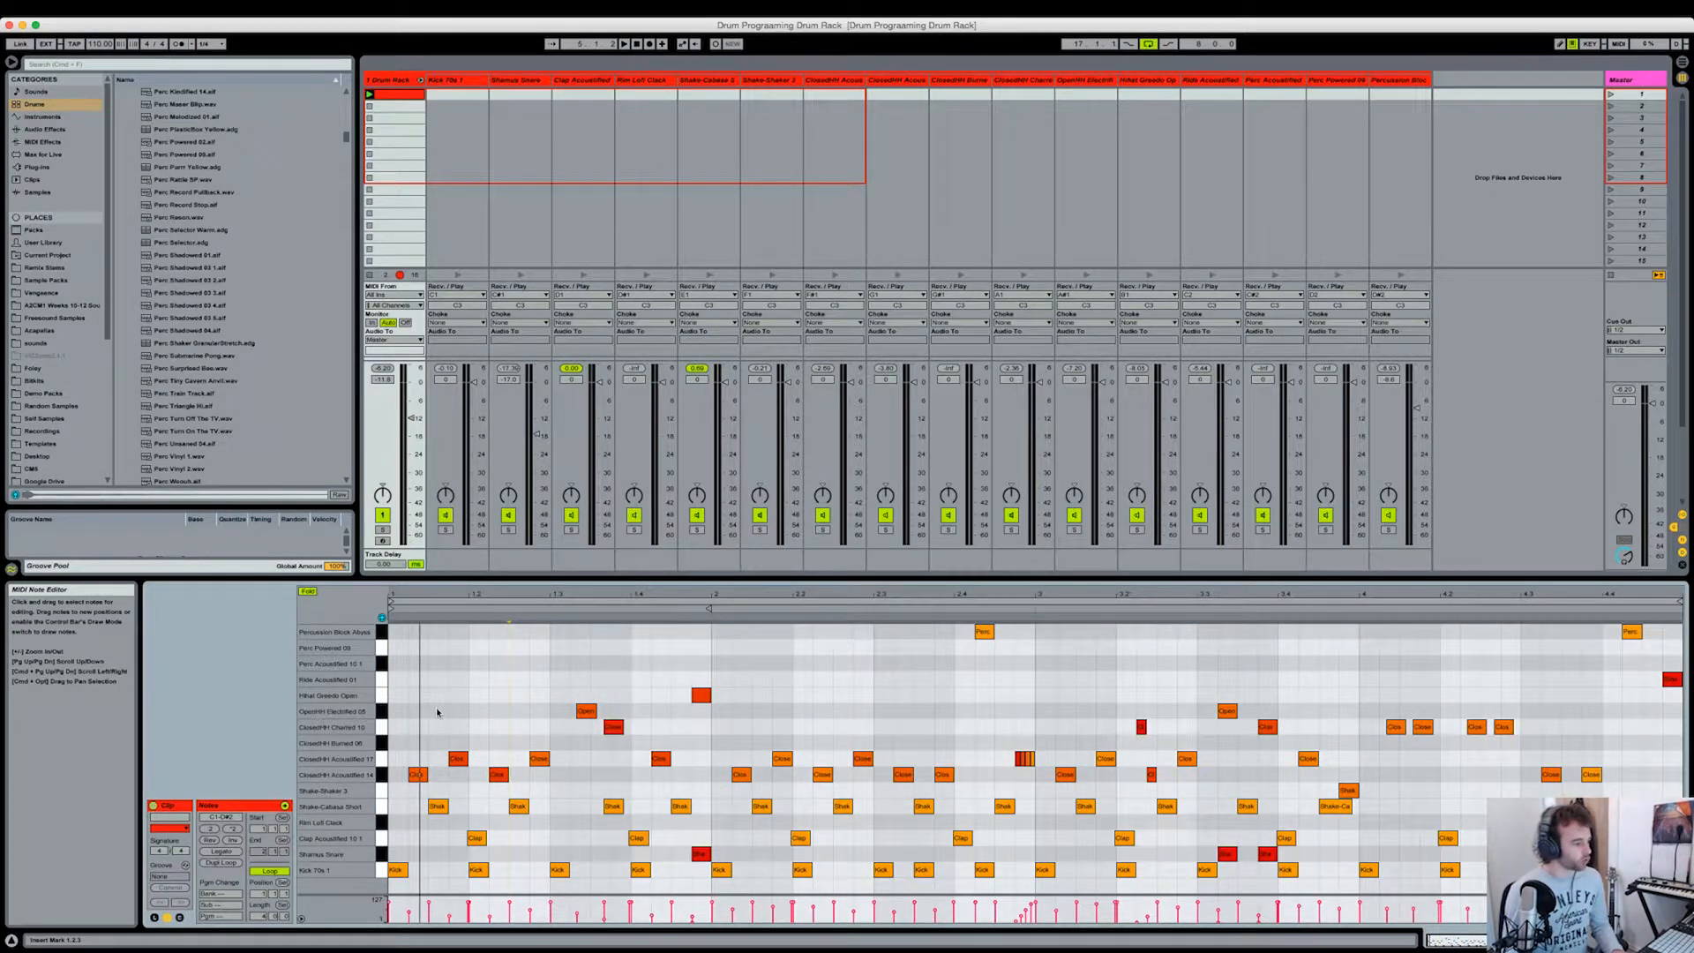
Step: Audition the Hihat Greedo Open sound and open its chain's sample device in place of the note editor
{"action": "left_click", "coordinate": [383, 697]}
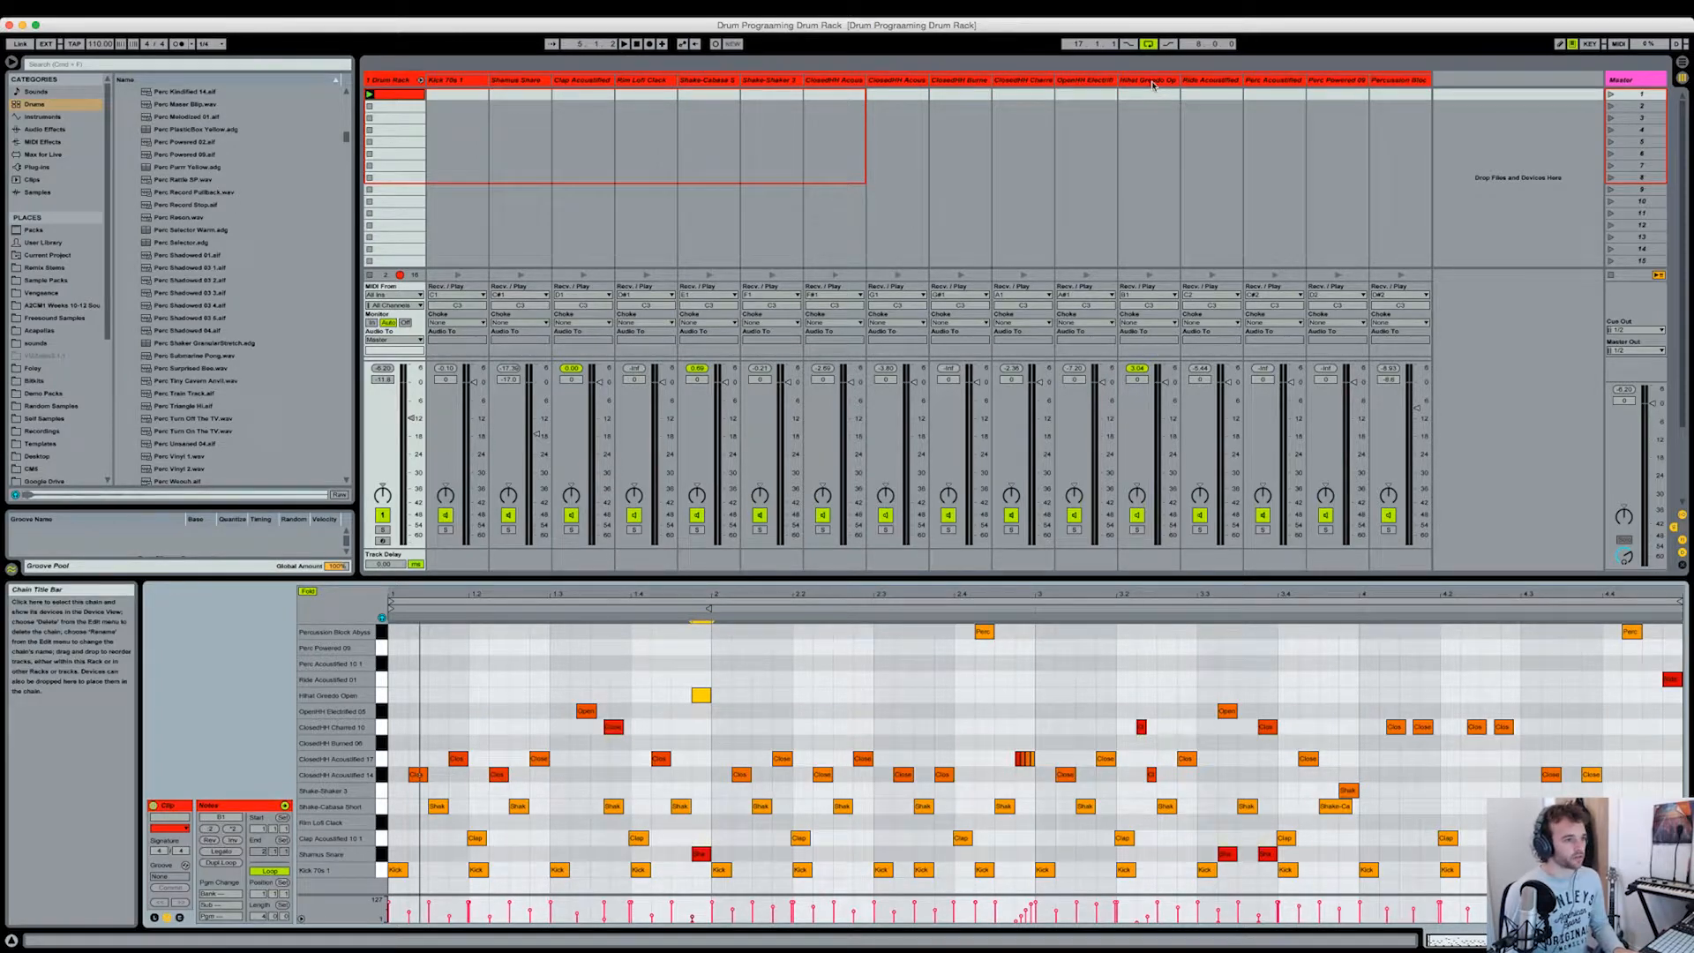
{"action": "key", "text": "shift+Tab"}
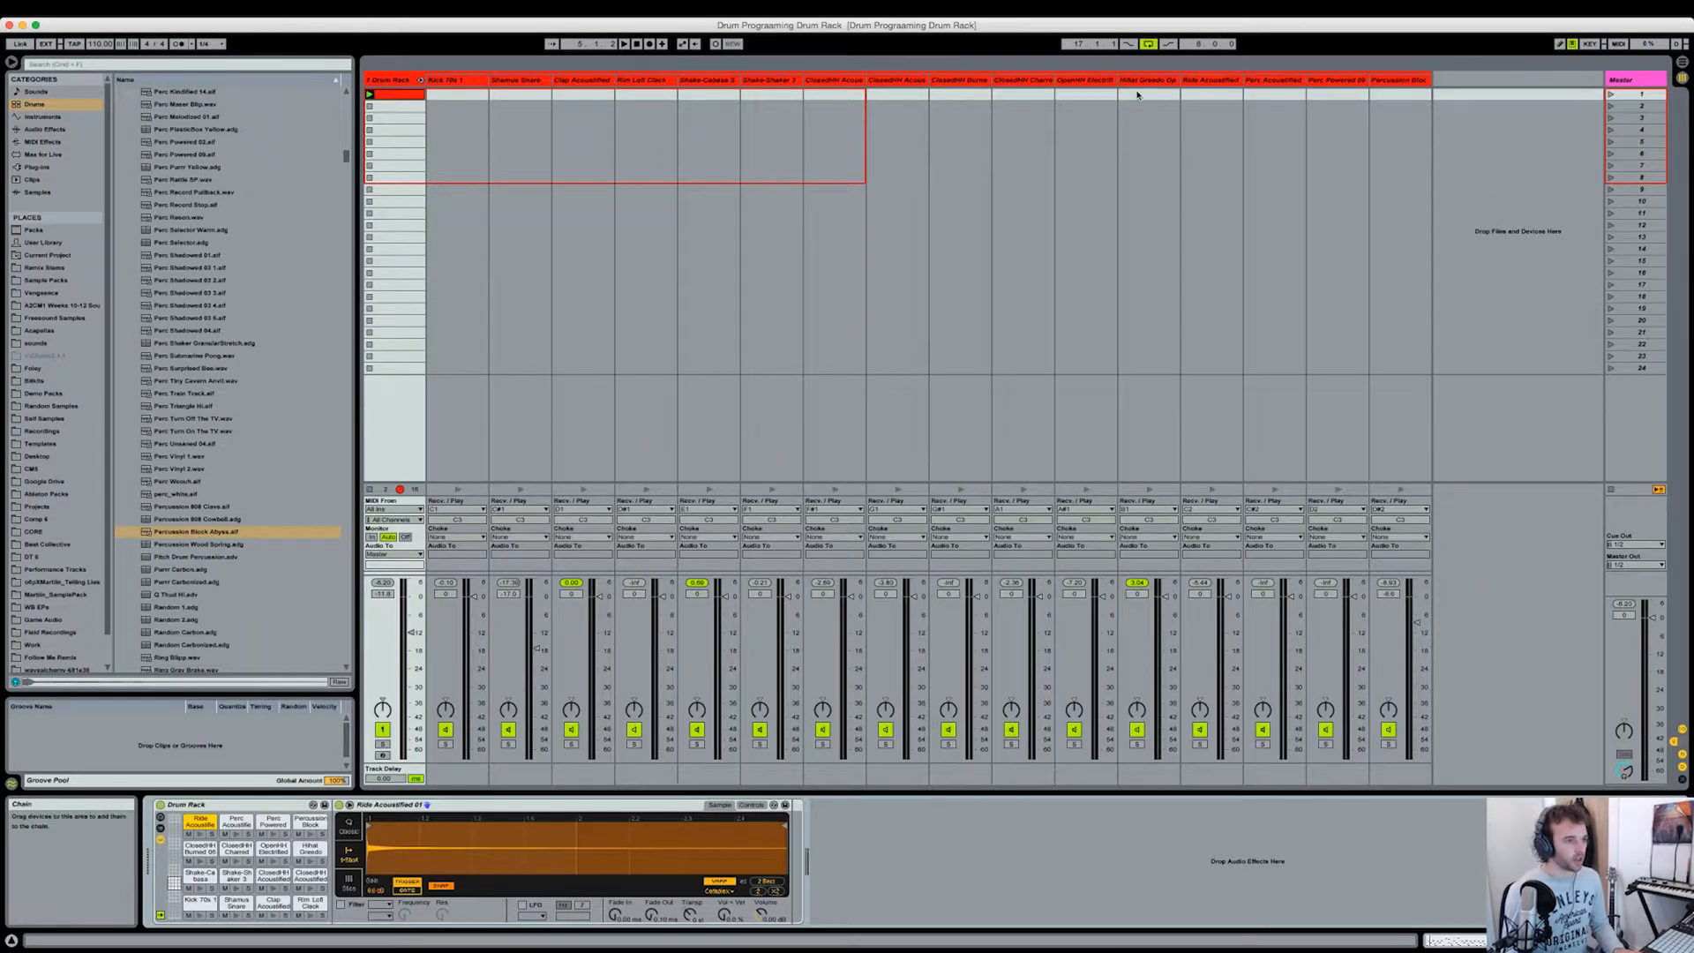
{"action": "left_click", "coordinate": [1143, 81]}
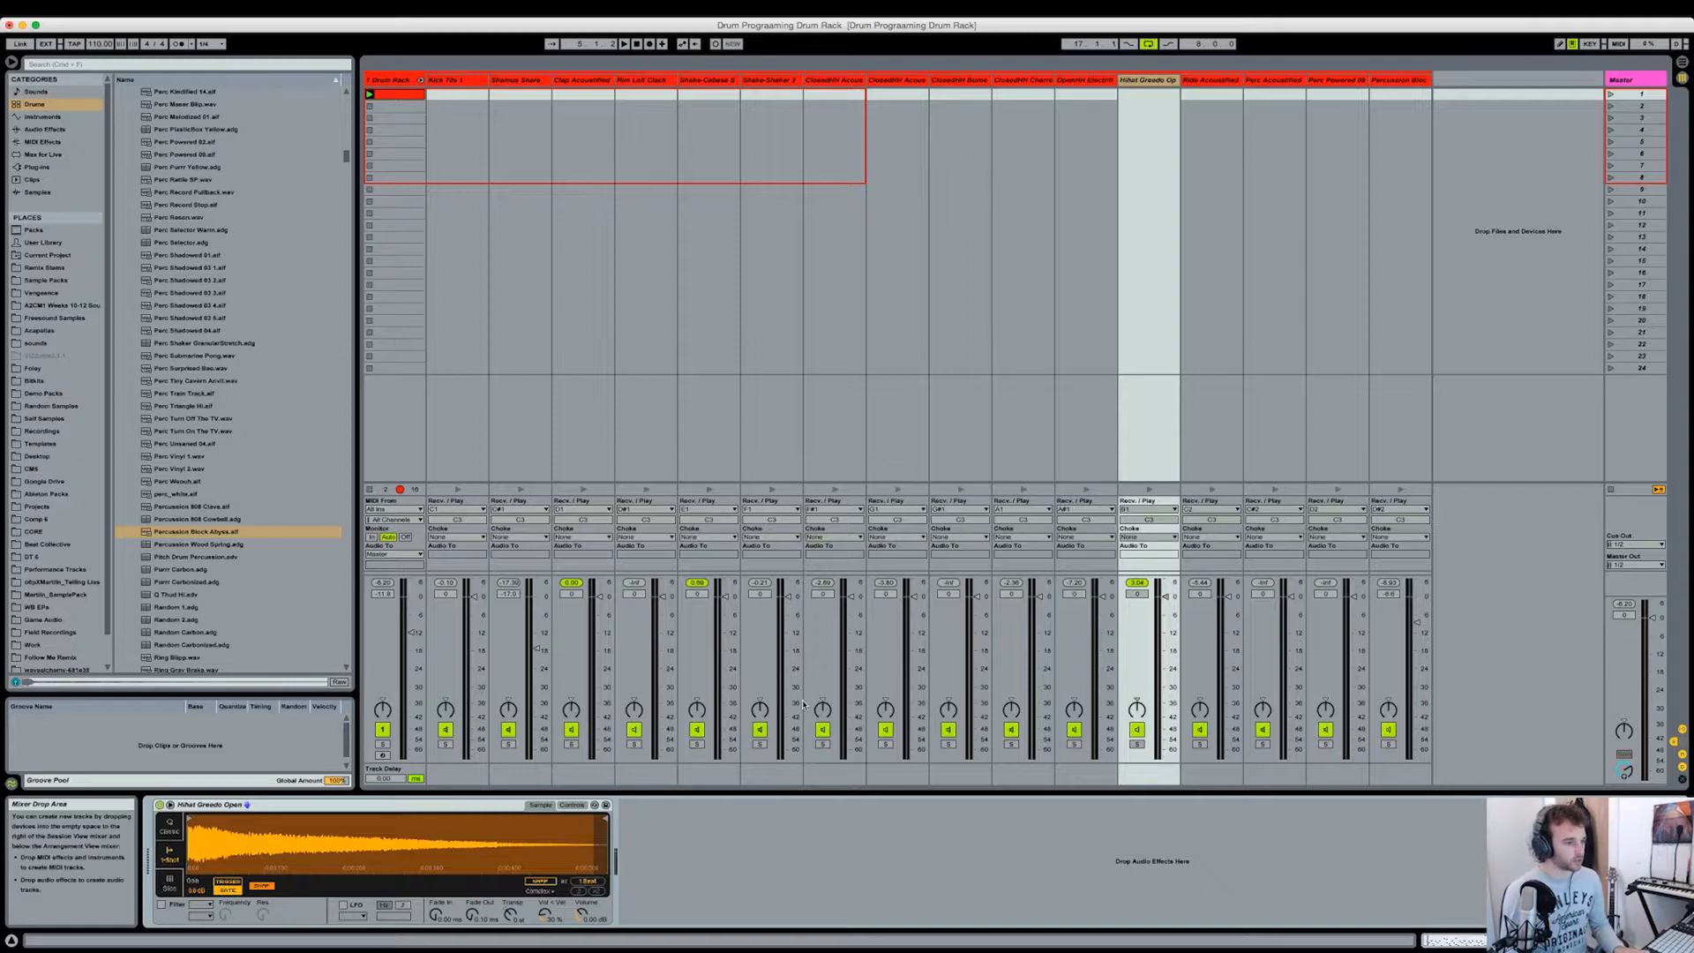
{"action": "left_click", "coordinate": [1148, 489]}
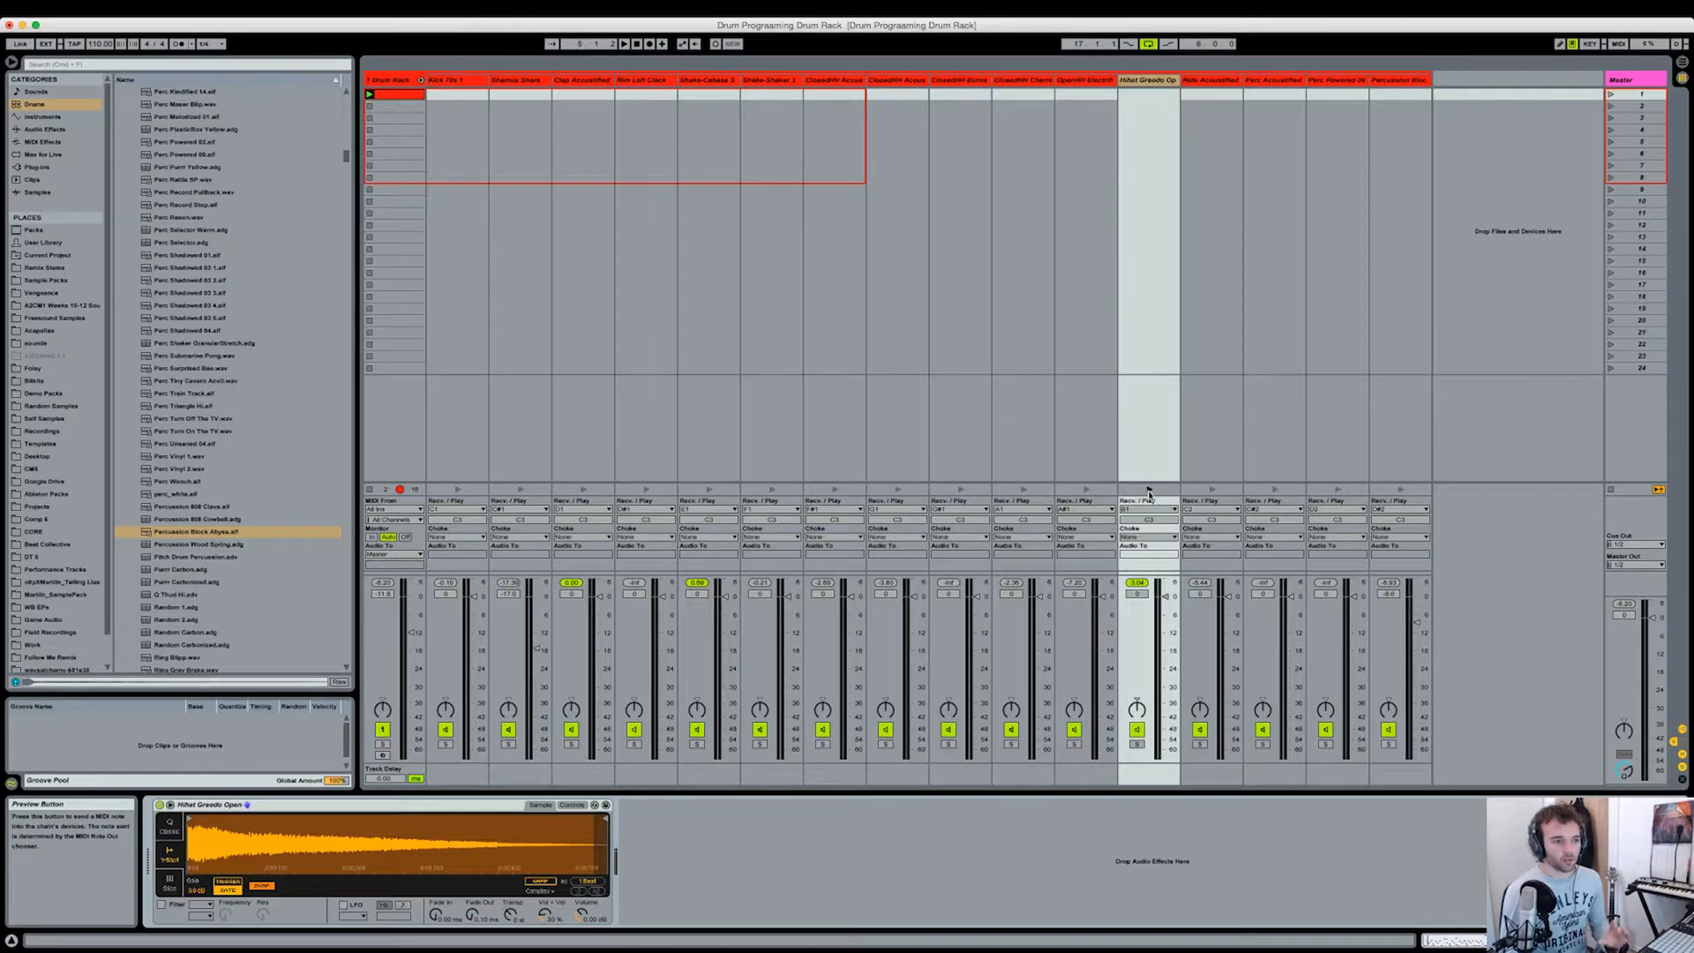
{"action": "left_click", "coordinate": [1147, 490]}
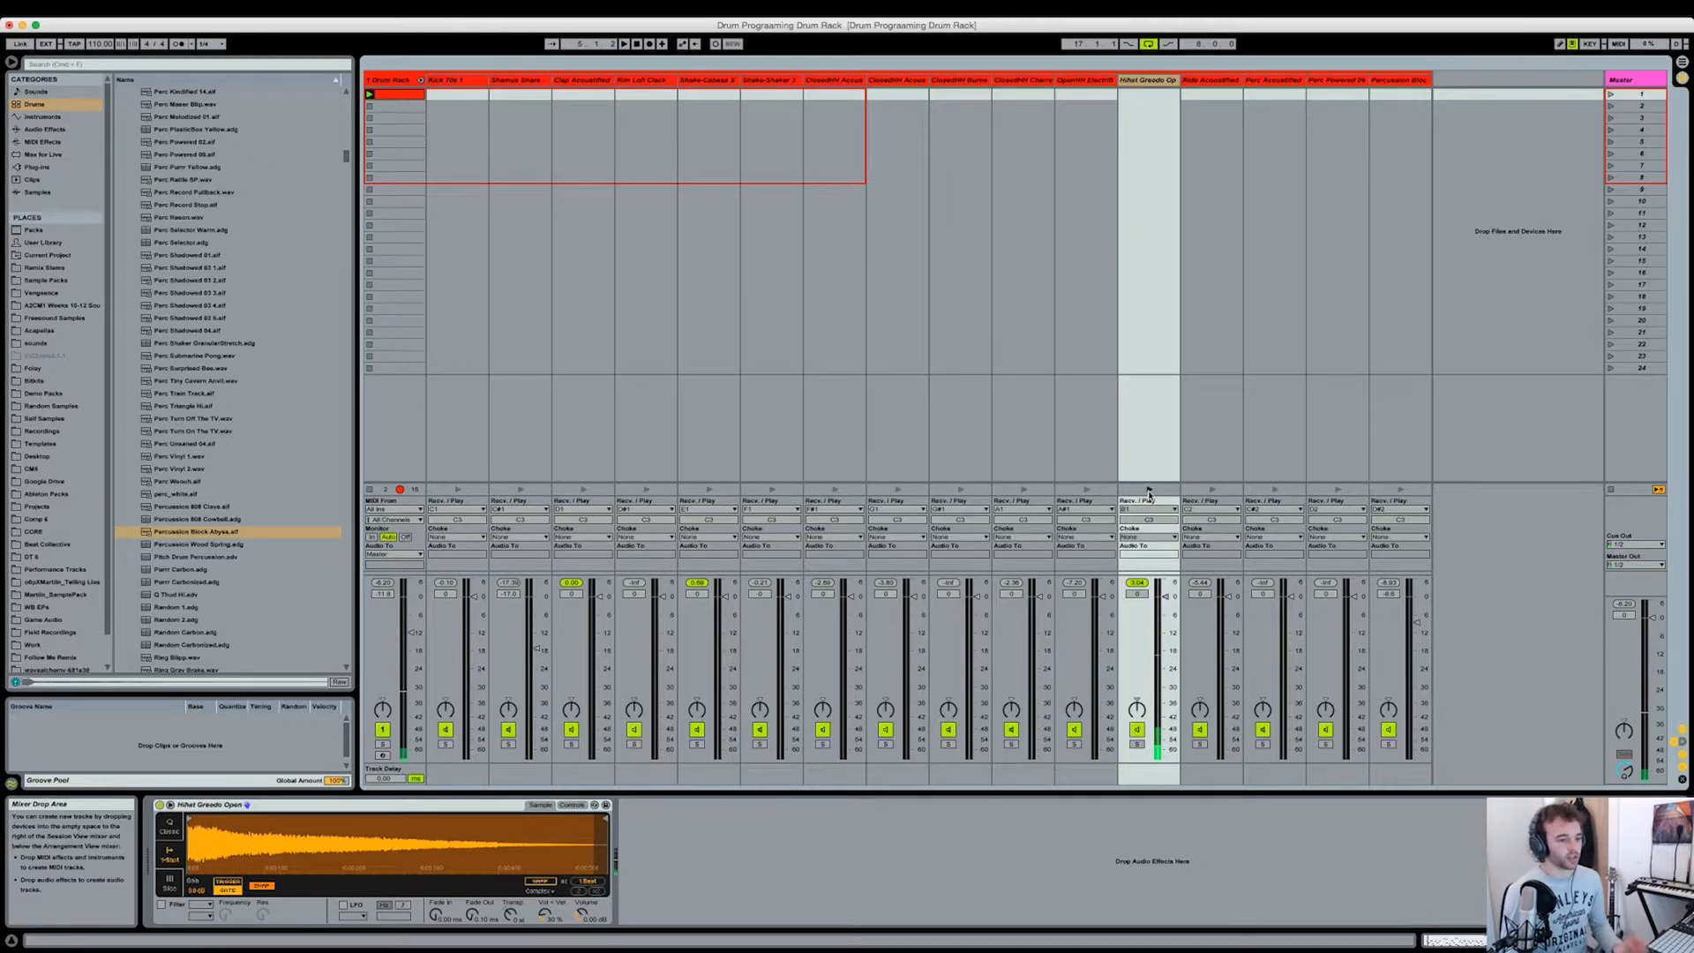
Step: Bring back the clip's notes and play the pattern to hear the open hi-hat hits in bar 1
{"action": "key", "text": "shift+Tab"}
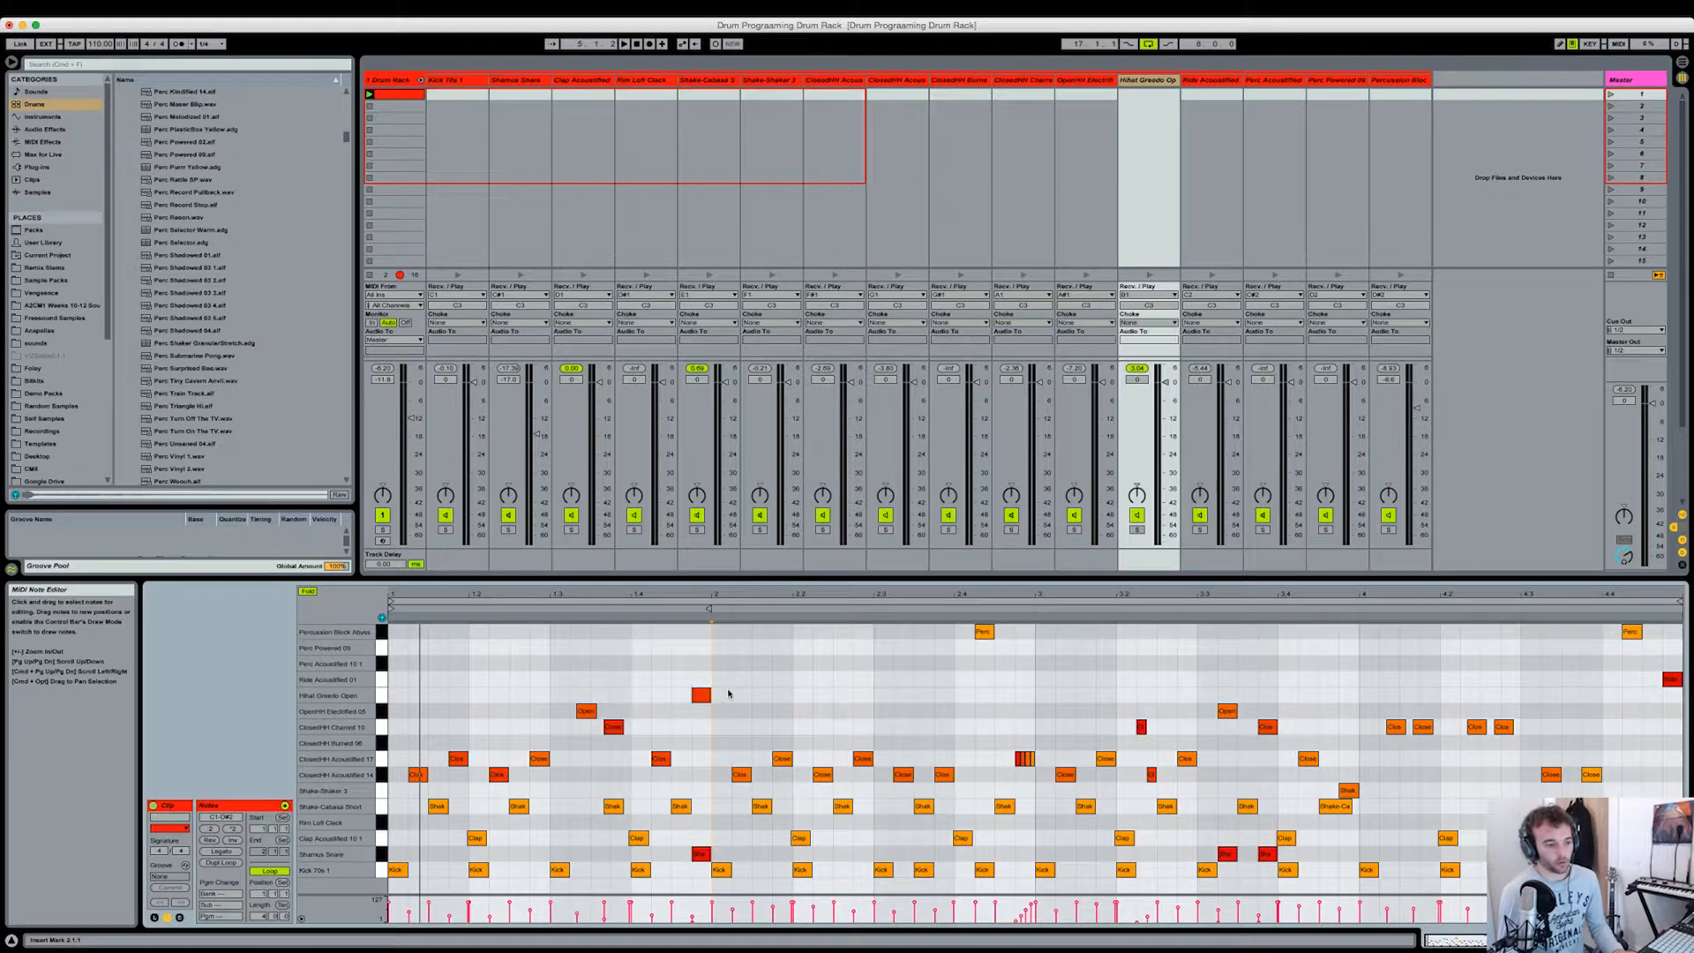
{"action": "key", "text": "space"}
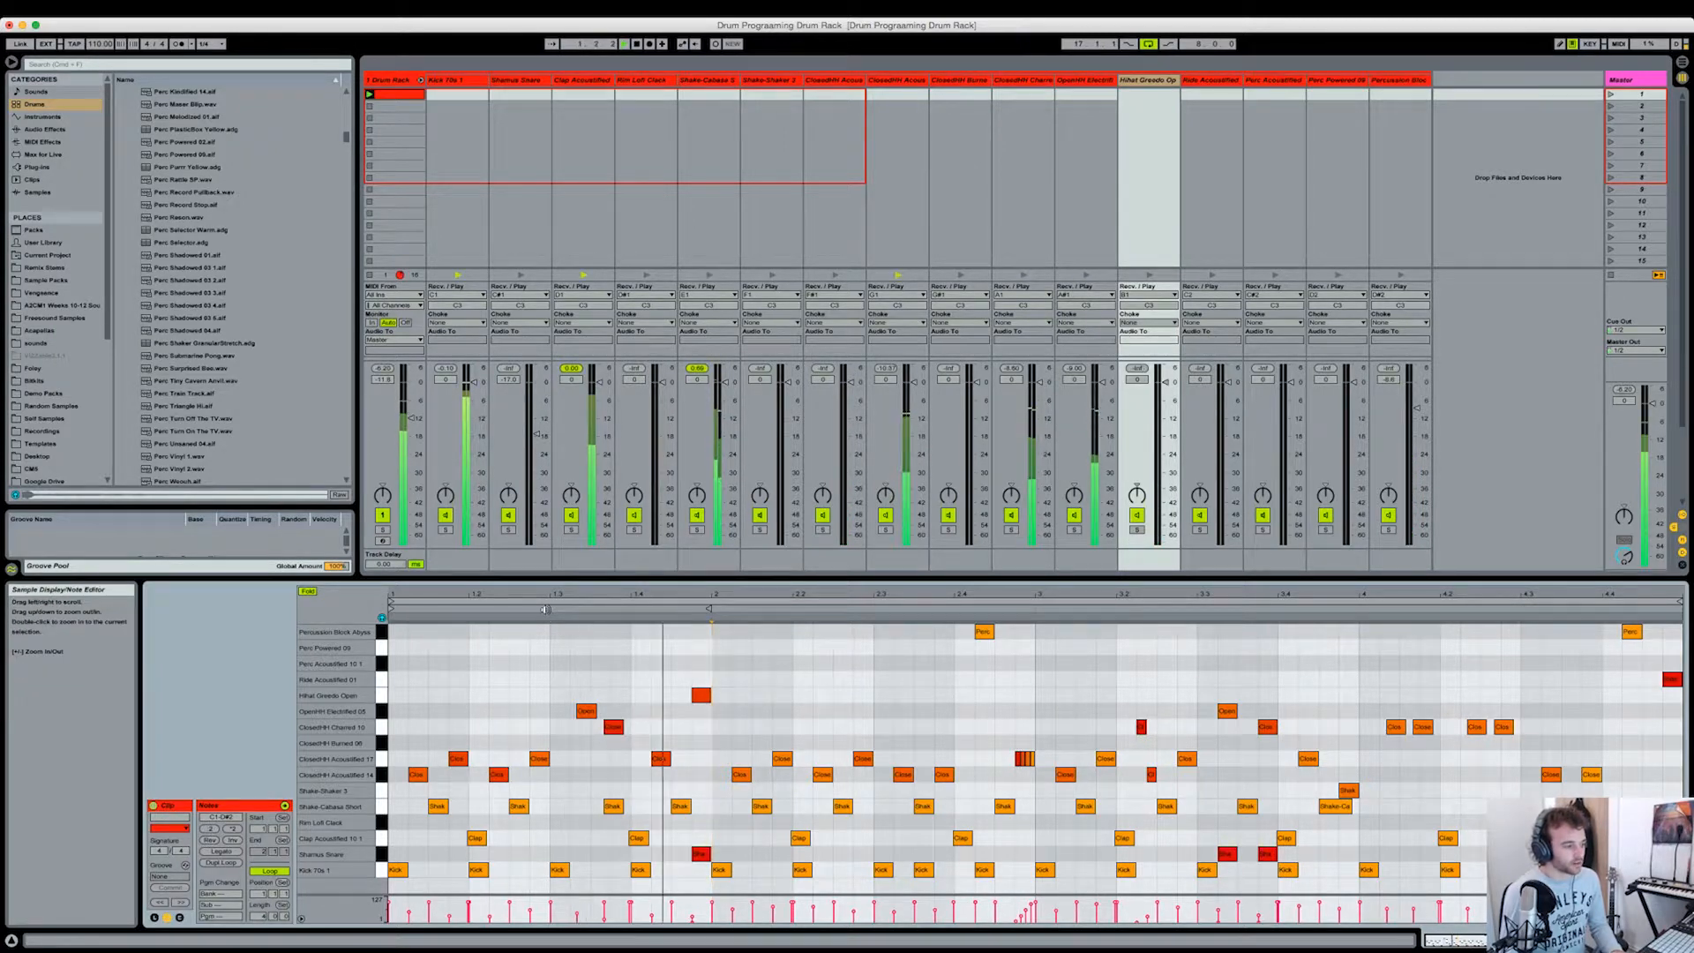
{"action": "key", "text": "space"}
{"action": "left_click", "coordinate": [797, 743]}
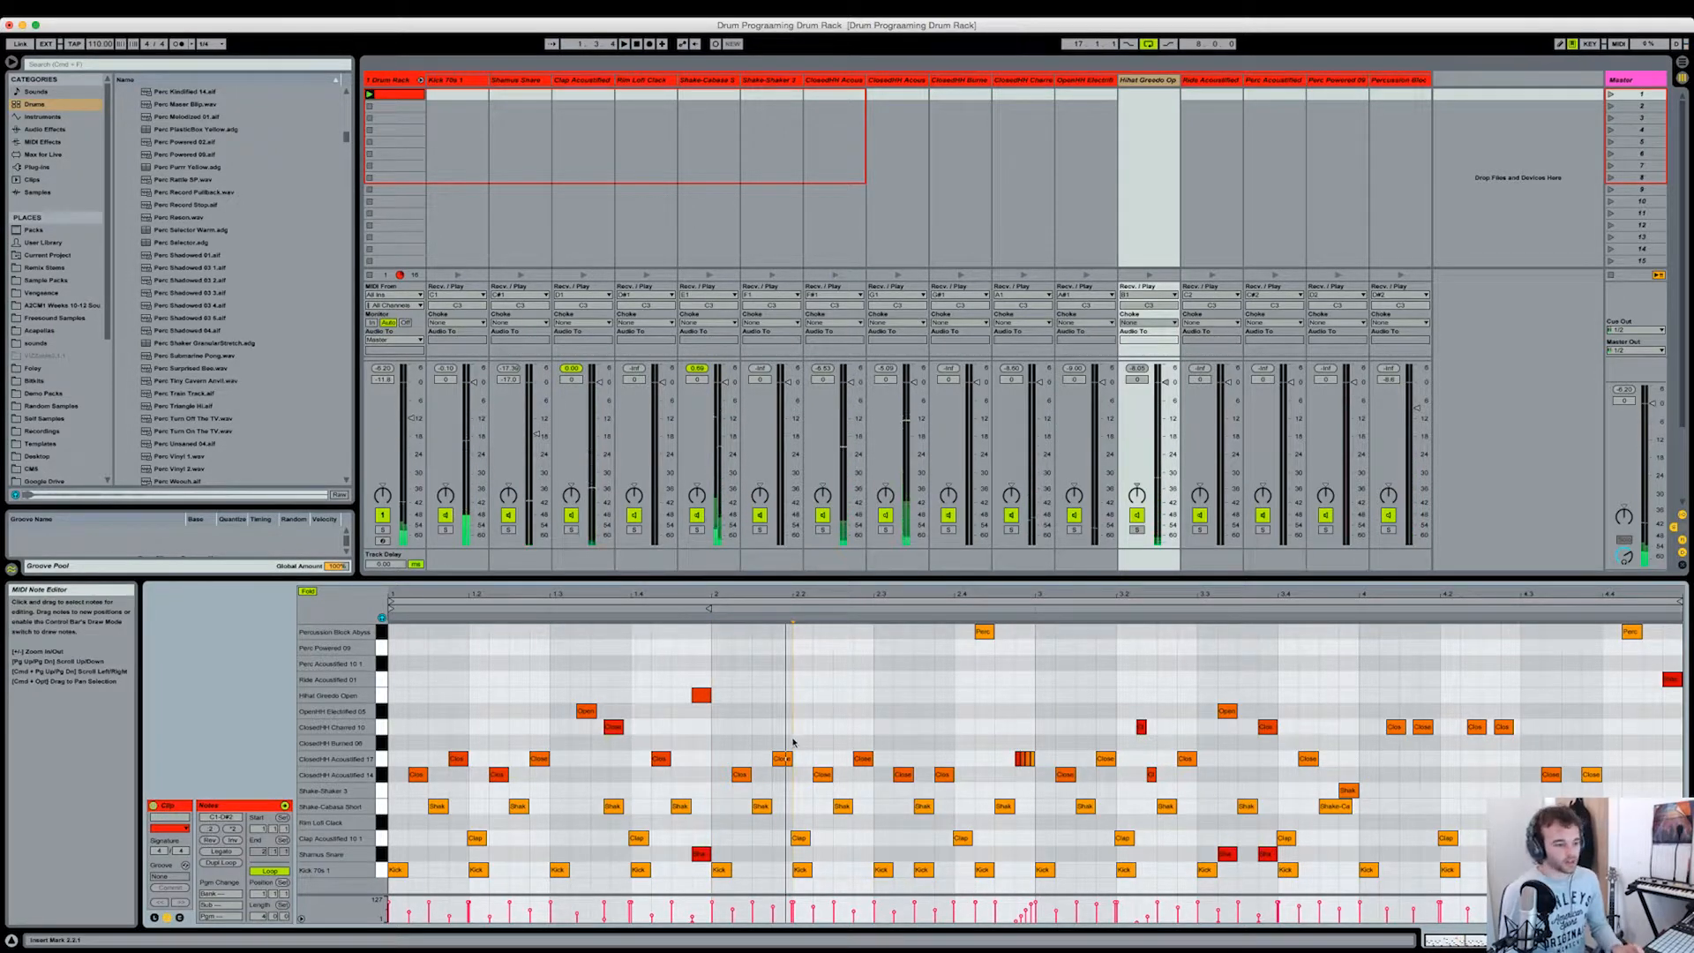
{"action": "left_click", "coordinate": [556, 719]}
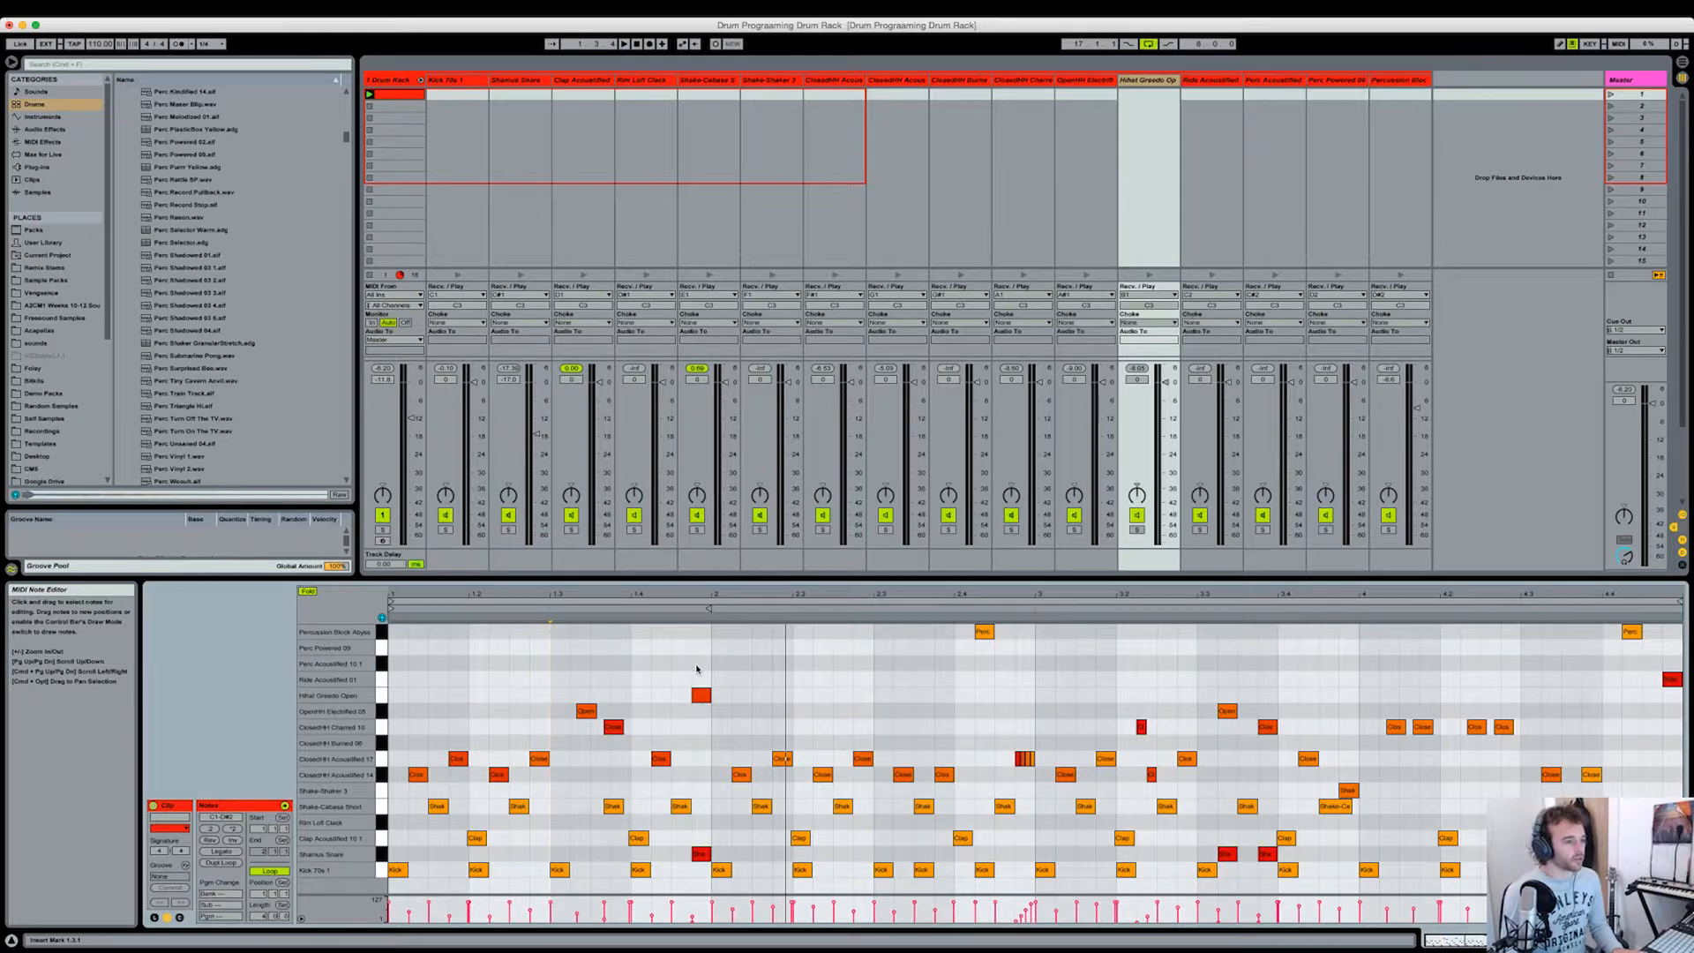
Step: Assign both the OpenHH Electrified and ClosedHH Charred chains to choke group 1
{"action": "key", "text": "shift+Tab"}
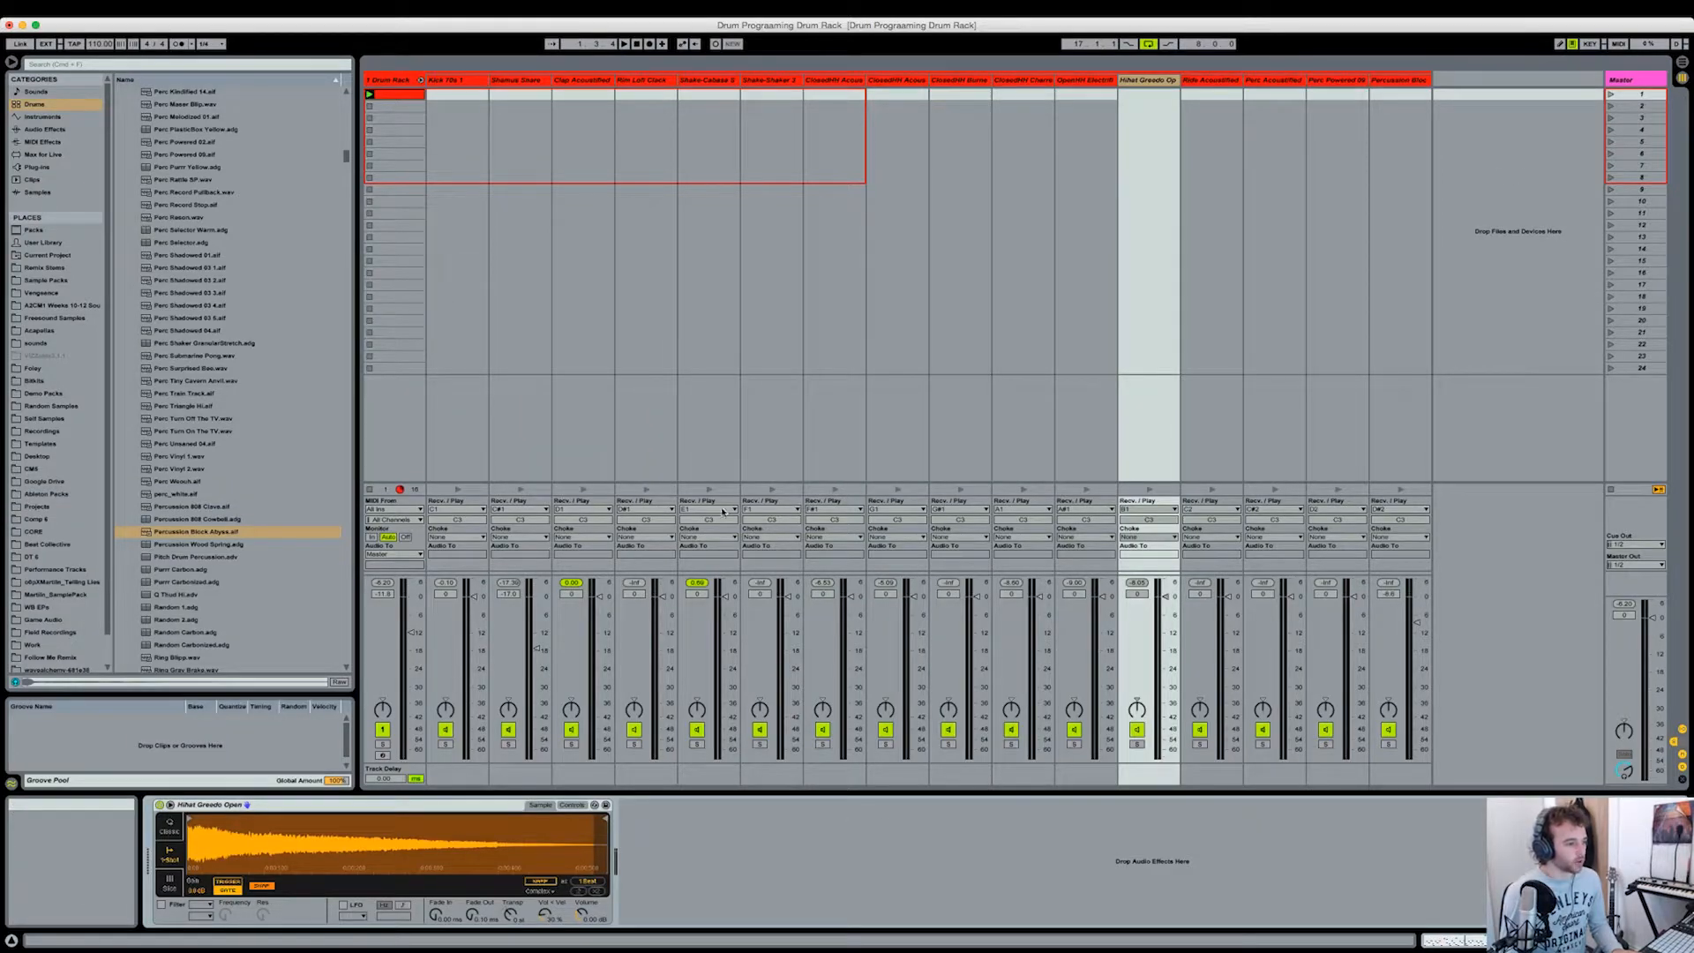
{"action": "left_click", "coordinate": [1085, 78]}
{"action": "key", "text": "shift+Tab"}
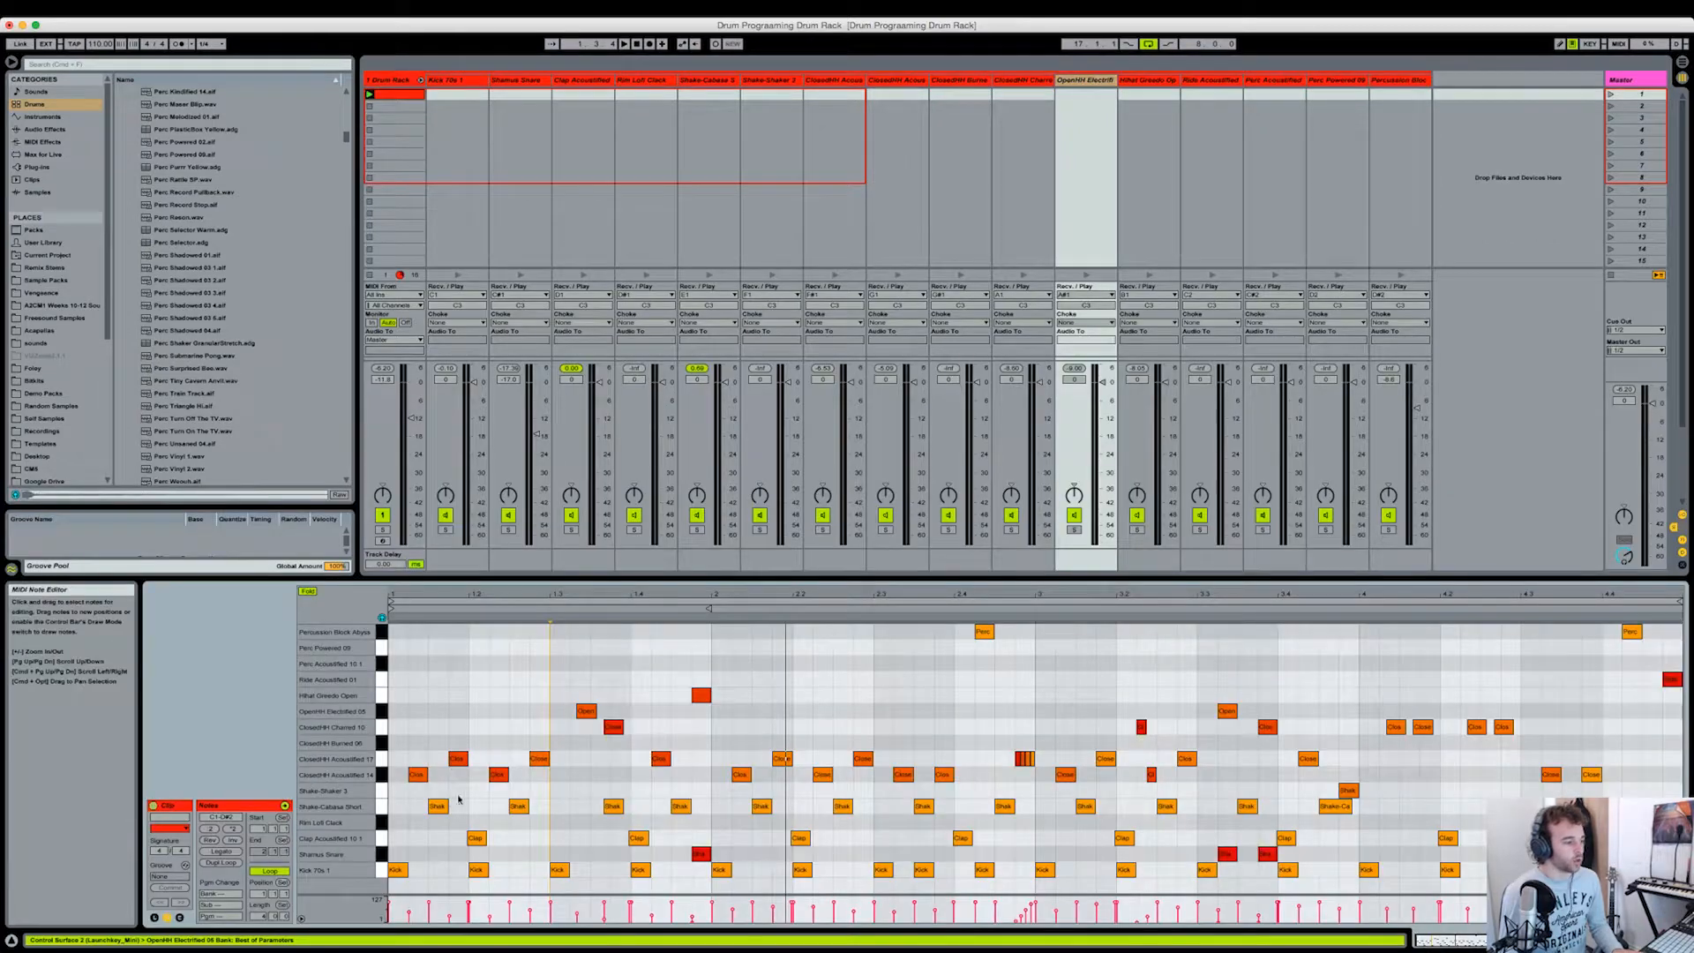
{"action": "left_click", "coordinate": [565, 731]}
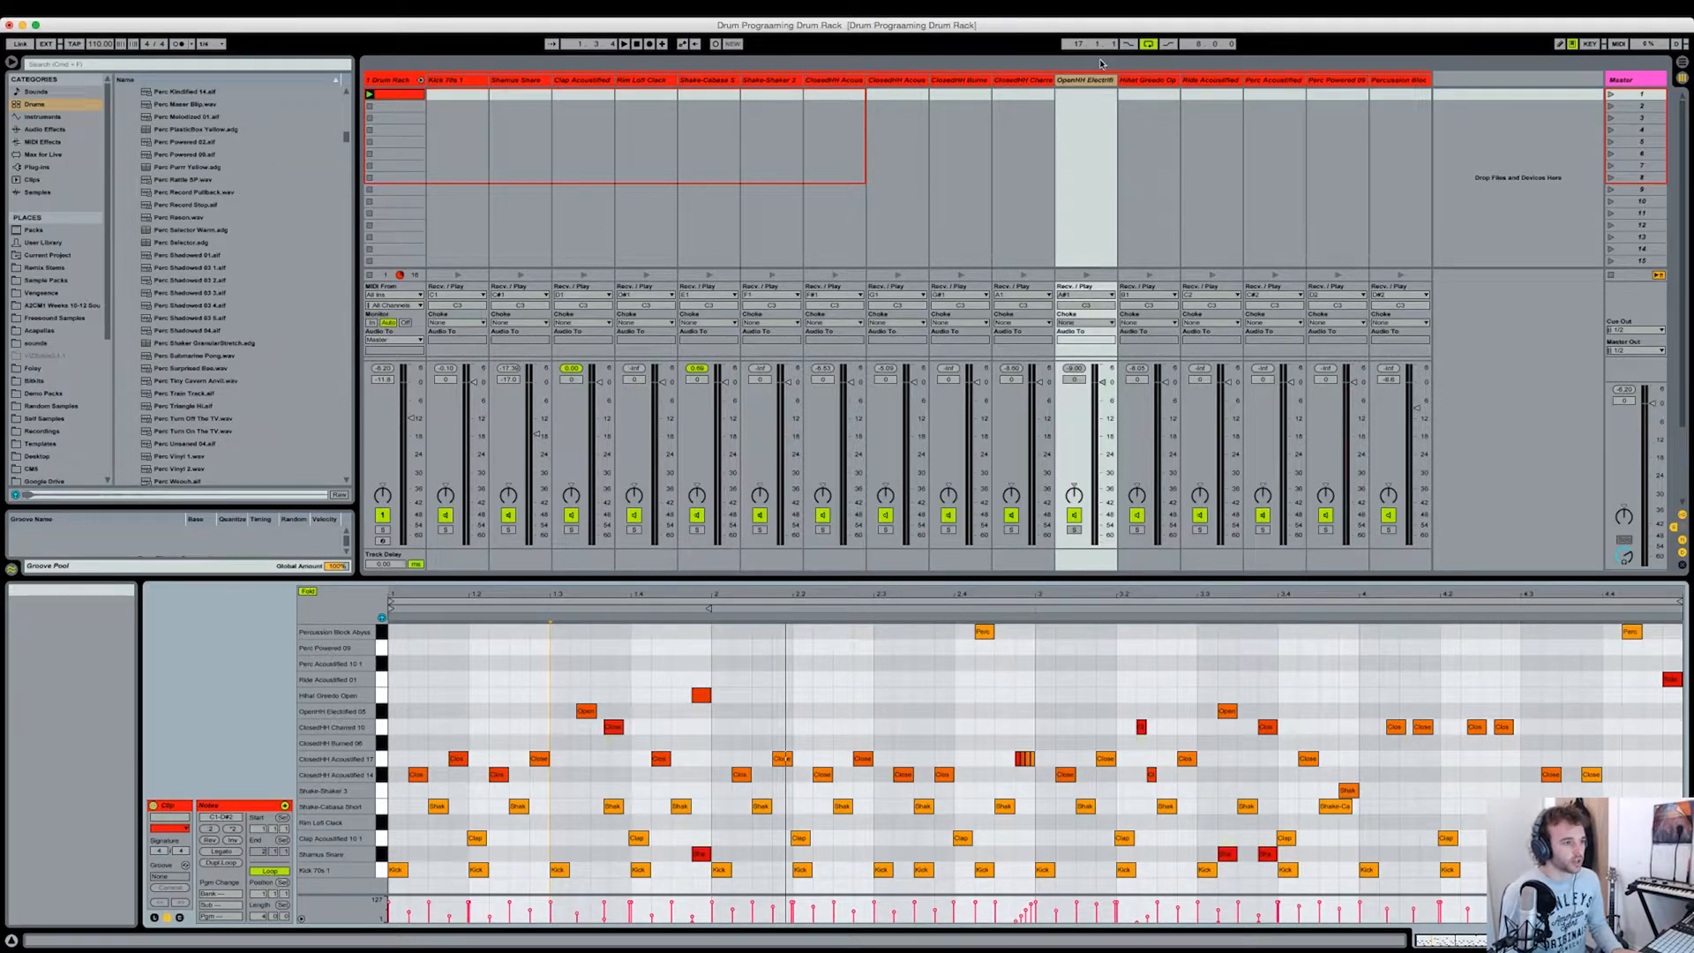
{"action": "left_click", "coordinate": [1103, 324]}
{"action": "left_click", "coordinate": [1092, 342]}
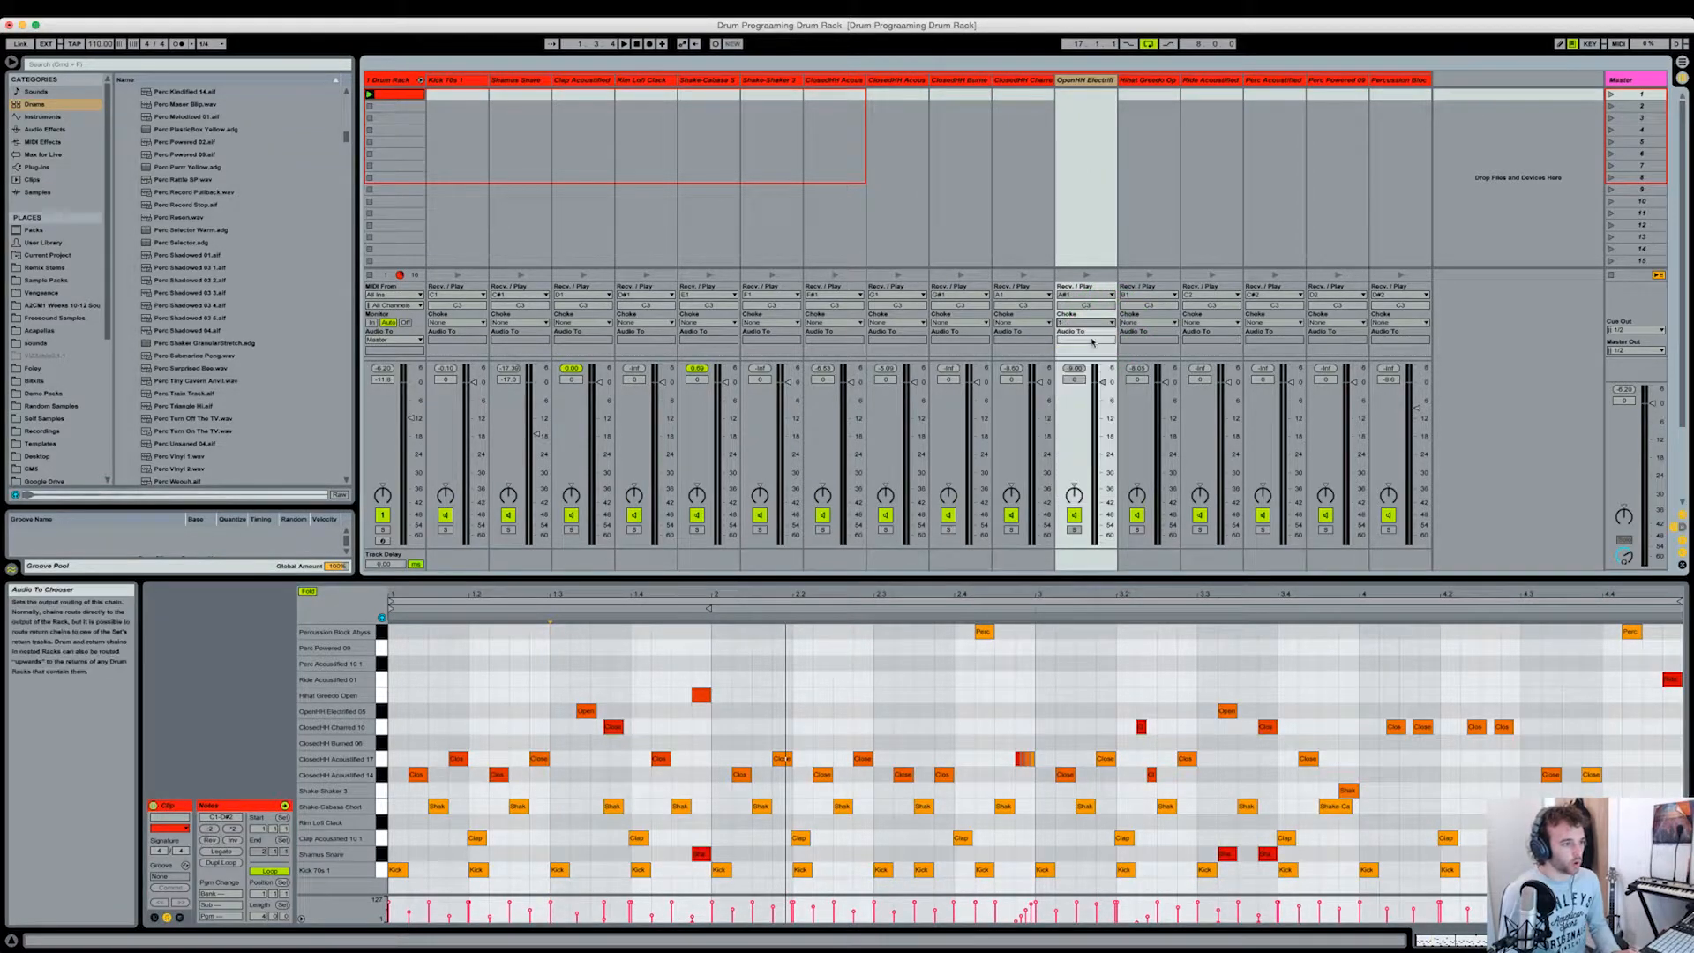
{"action": "left_click", "coordinate": [1021, 339]}
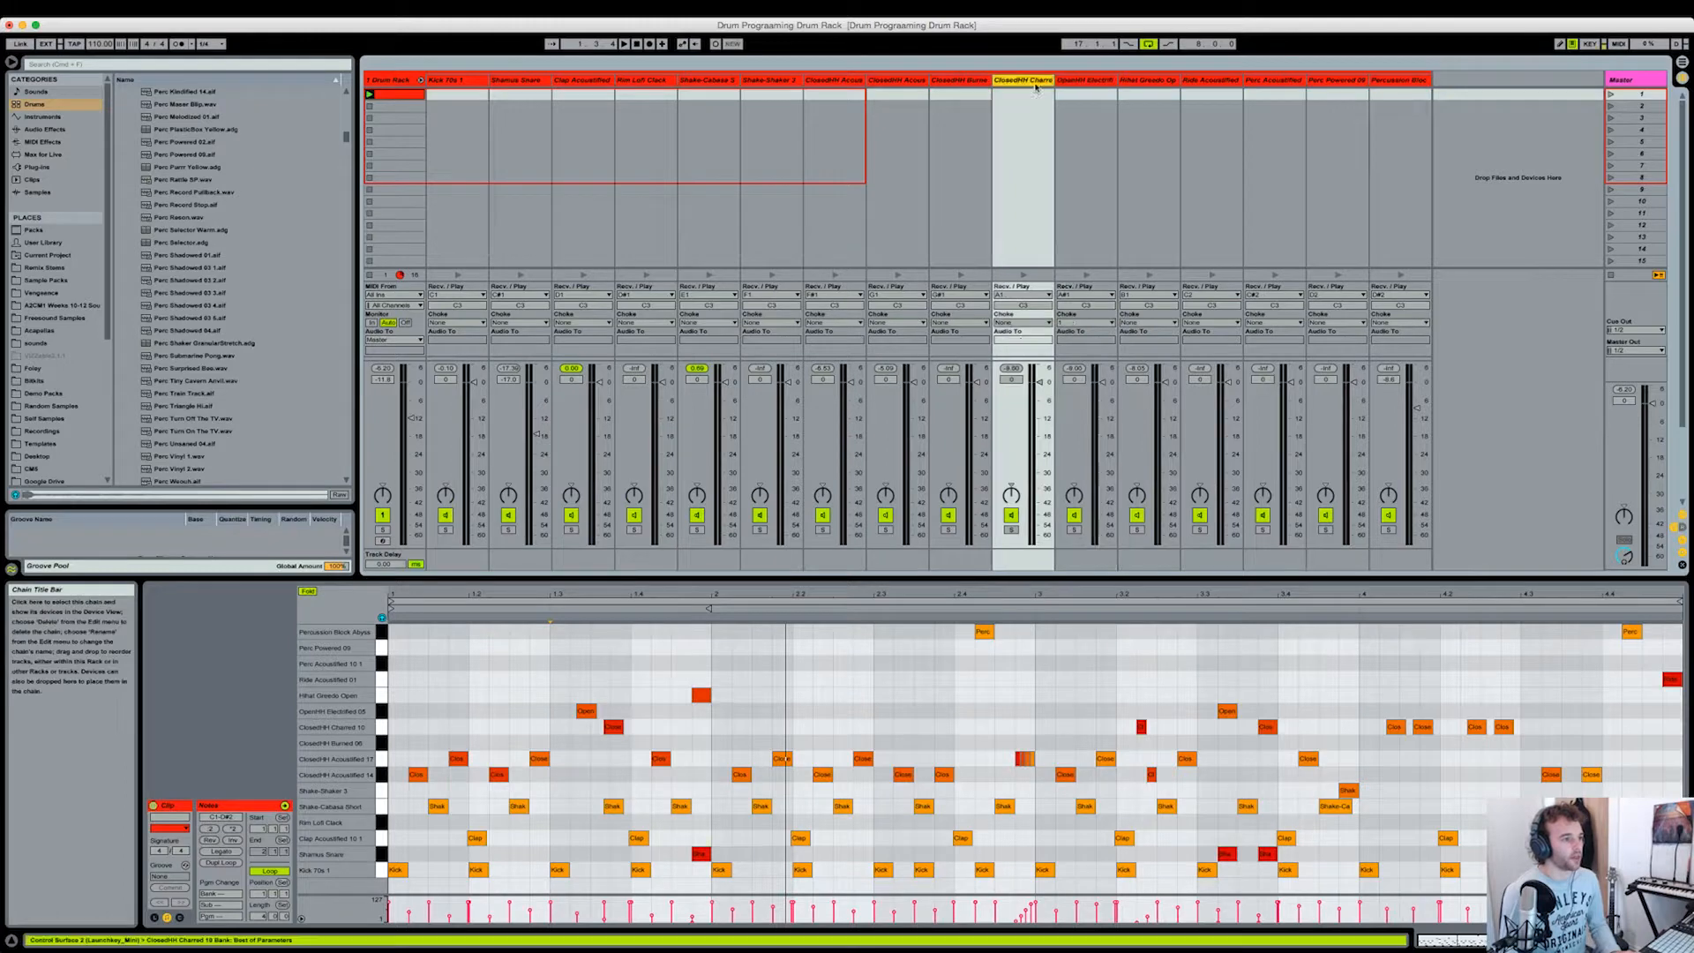
{"action": "left_click", "coordinate": [1021, 322]}
{"action": "left_click", "coordinate": [1017, 341]}
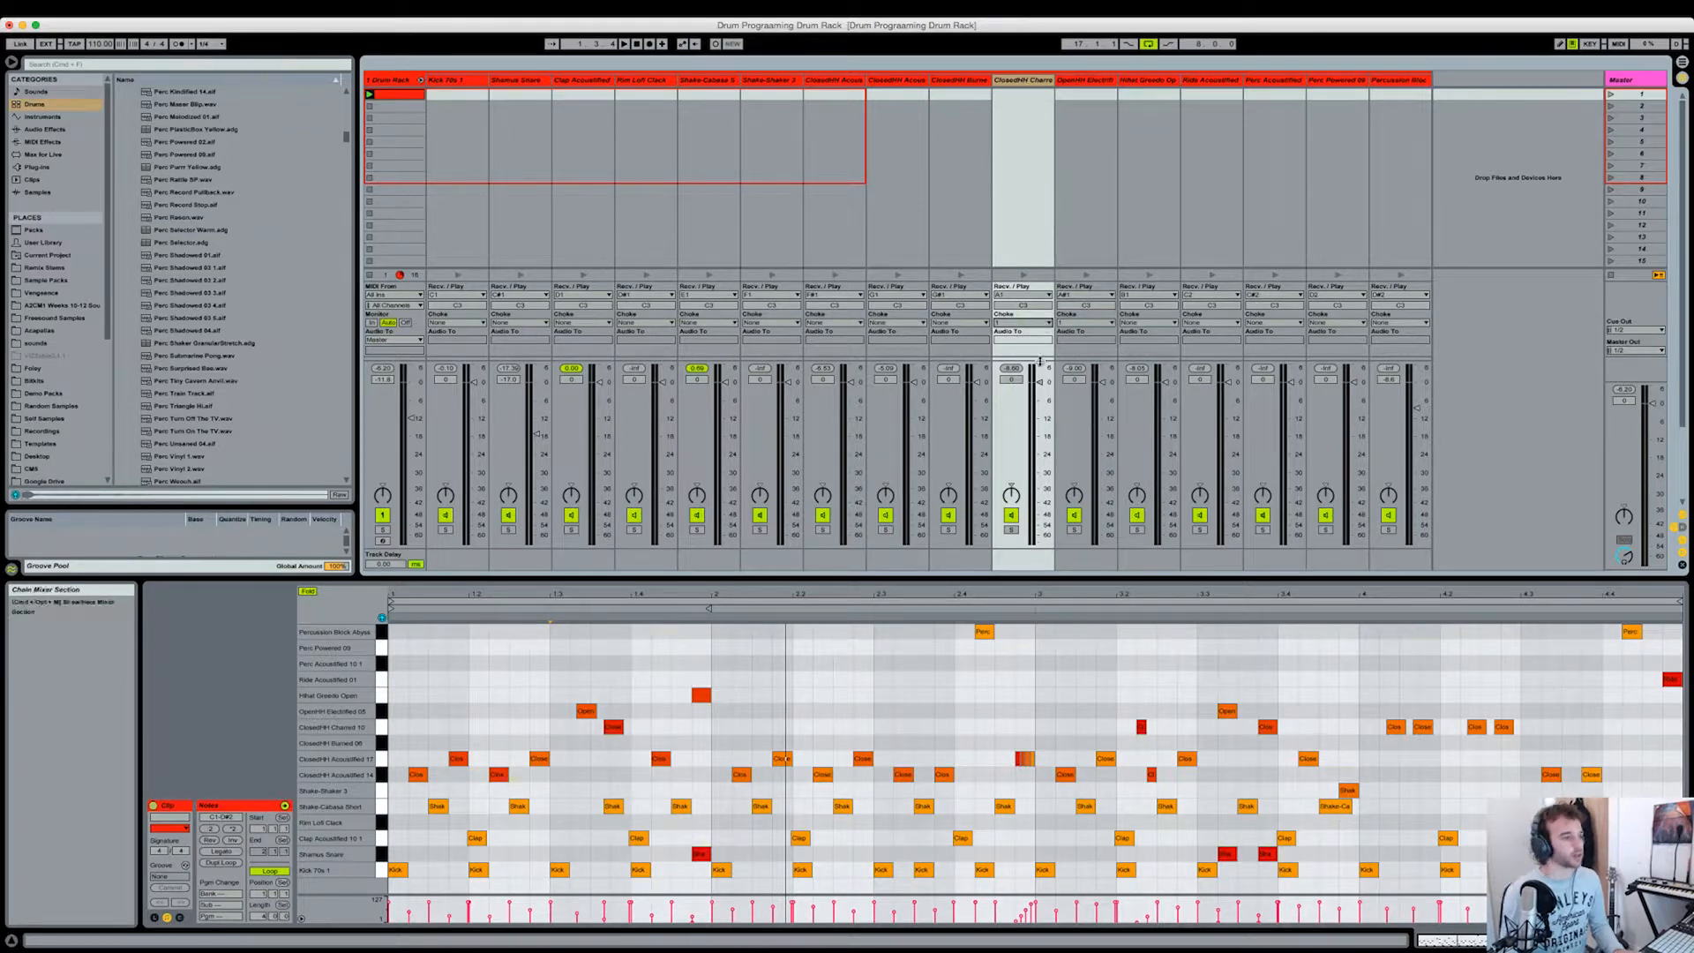
Step: Play the clip from beat 1.3 to check how the choked open and closed hi-hat notes interact, and listen to the whole pattern
{"action": "left_click", "coordinate": [547, 609]}
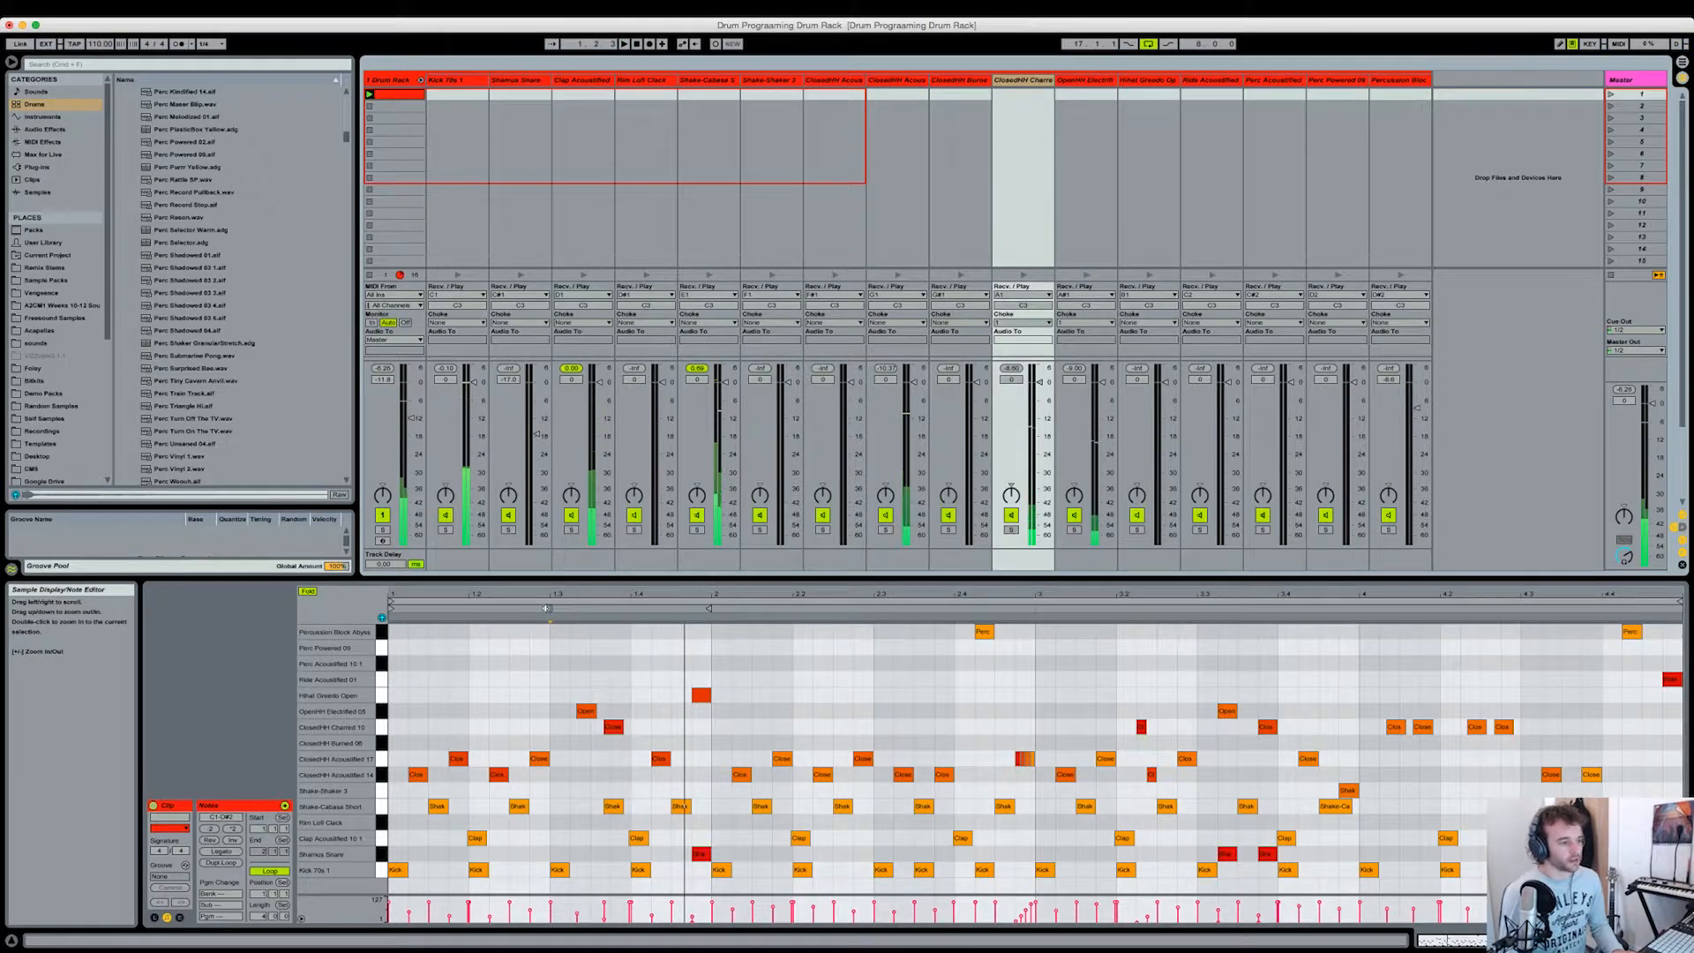
{"action": "left_click", "coordinate": [1098, 83]}
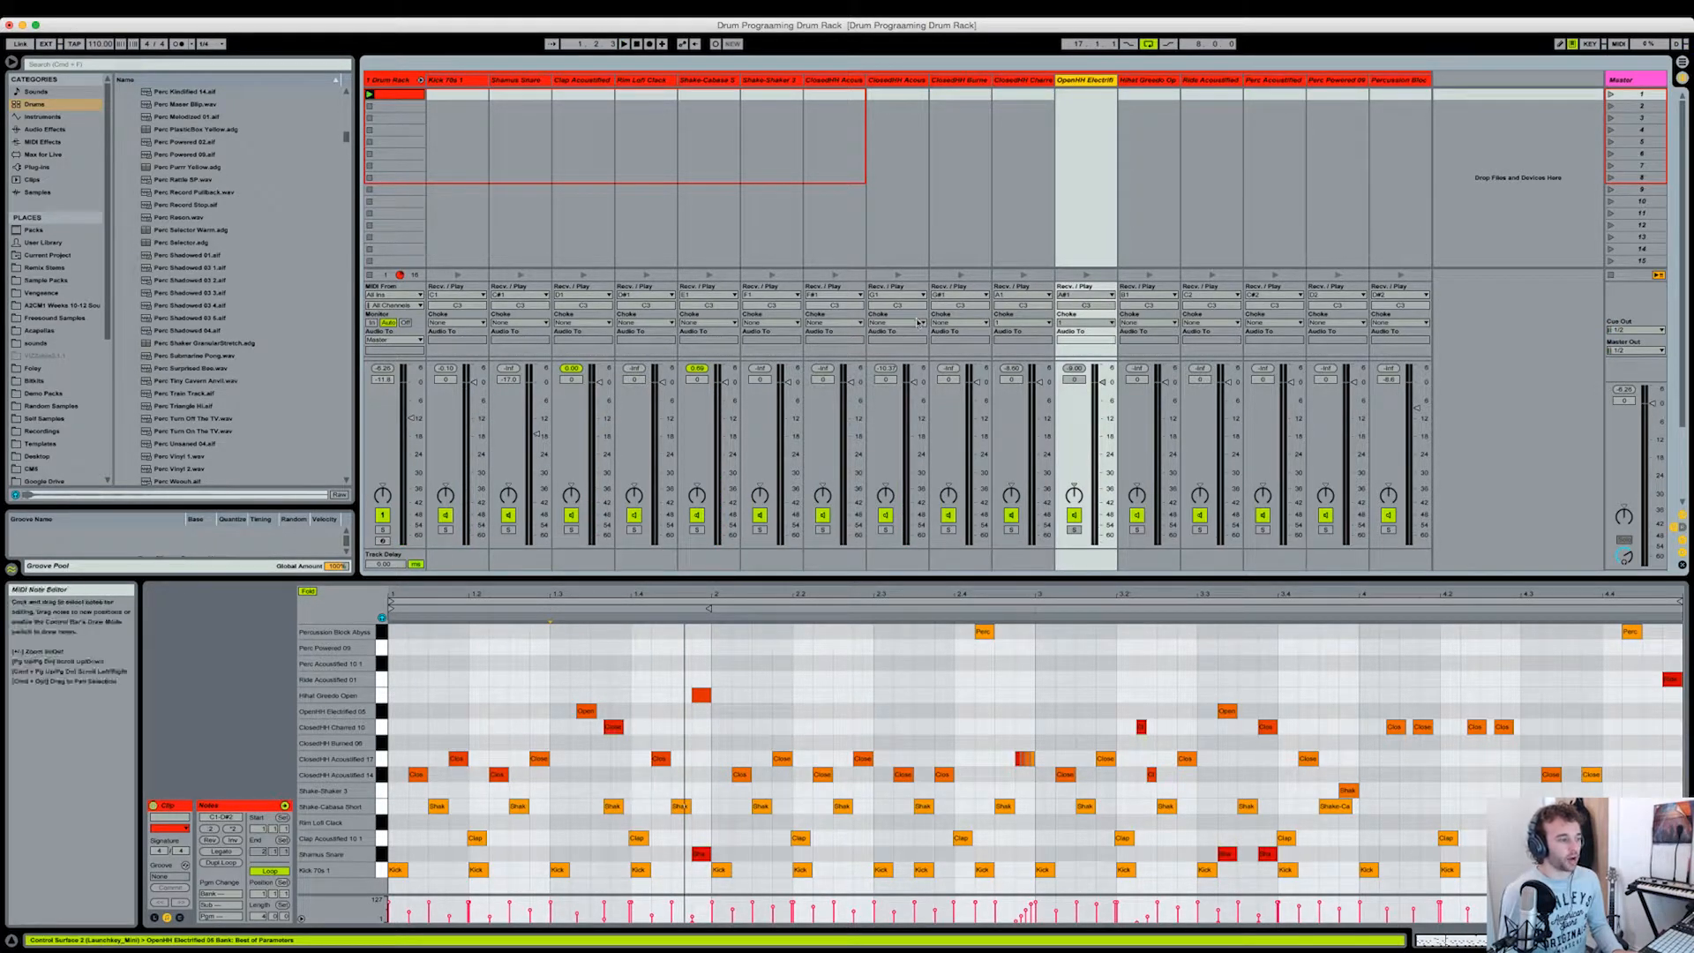
{"action": "left_click", "coordinate": [1024, 82]}
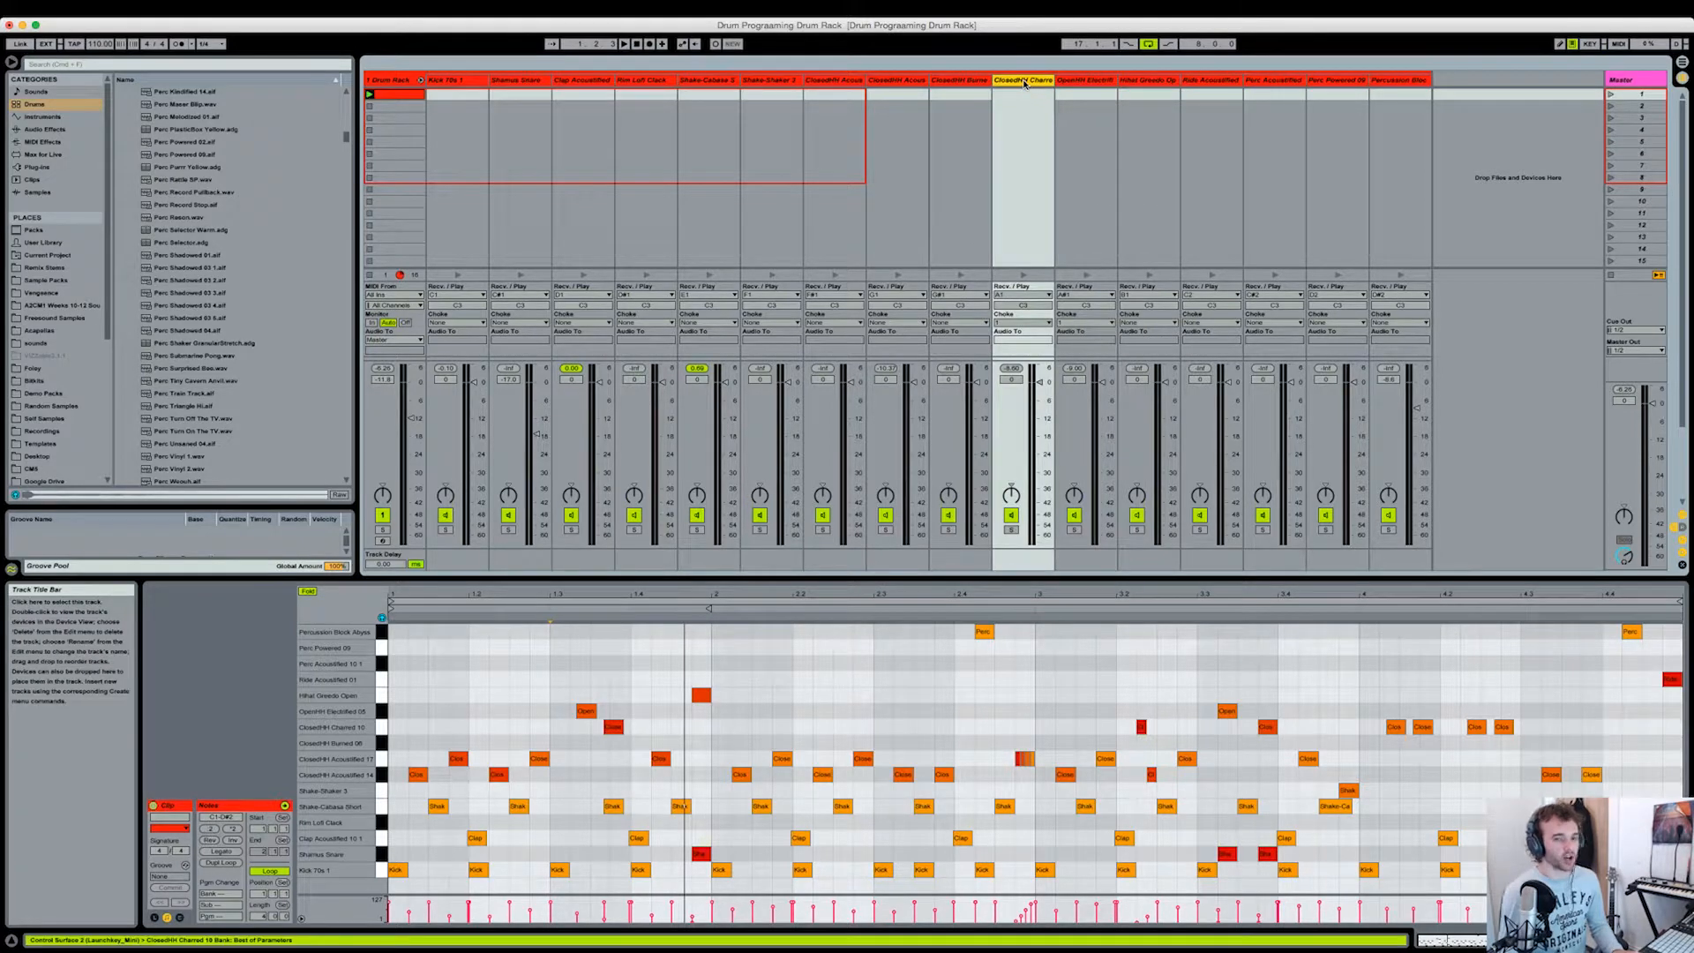
{"action": "left_click", "coordinate": [593, 711]}
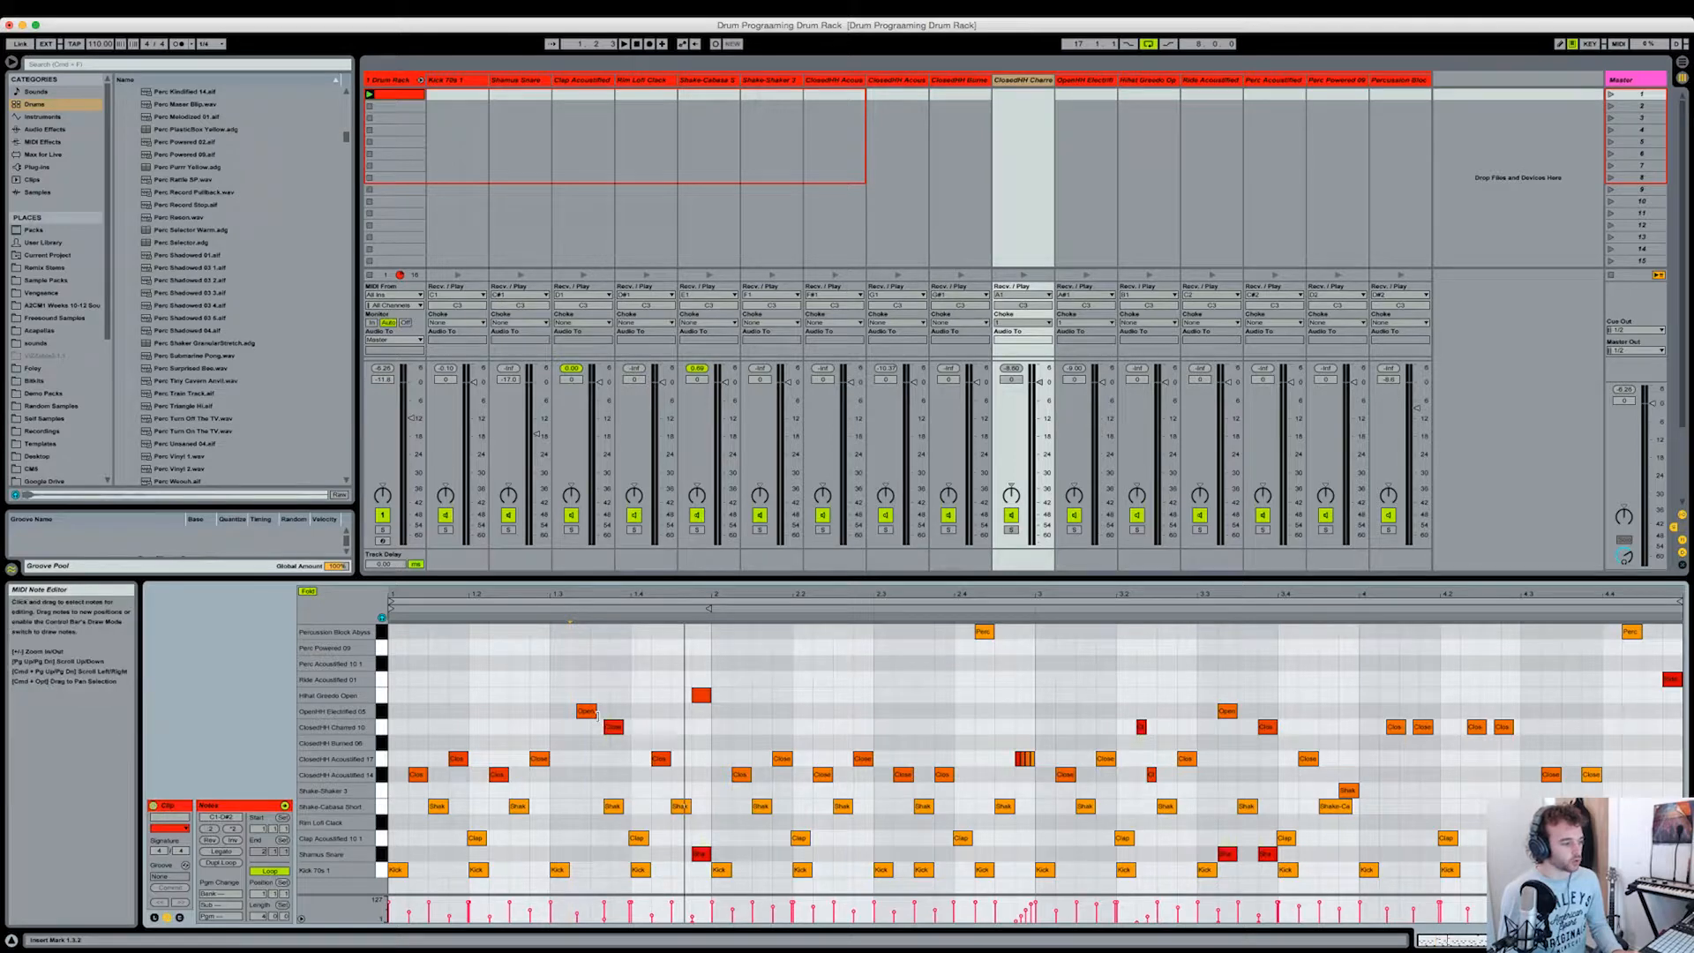
{"action": "left_click", "coordinate": [597, 718]}
{"action": "left_click", "coordinate": [609, 725]}
{"action": "left_click", "coordinate": [588, 712]}
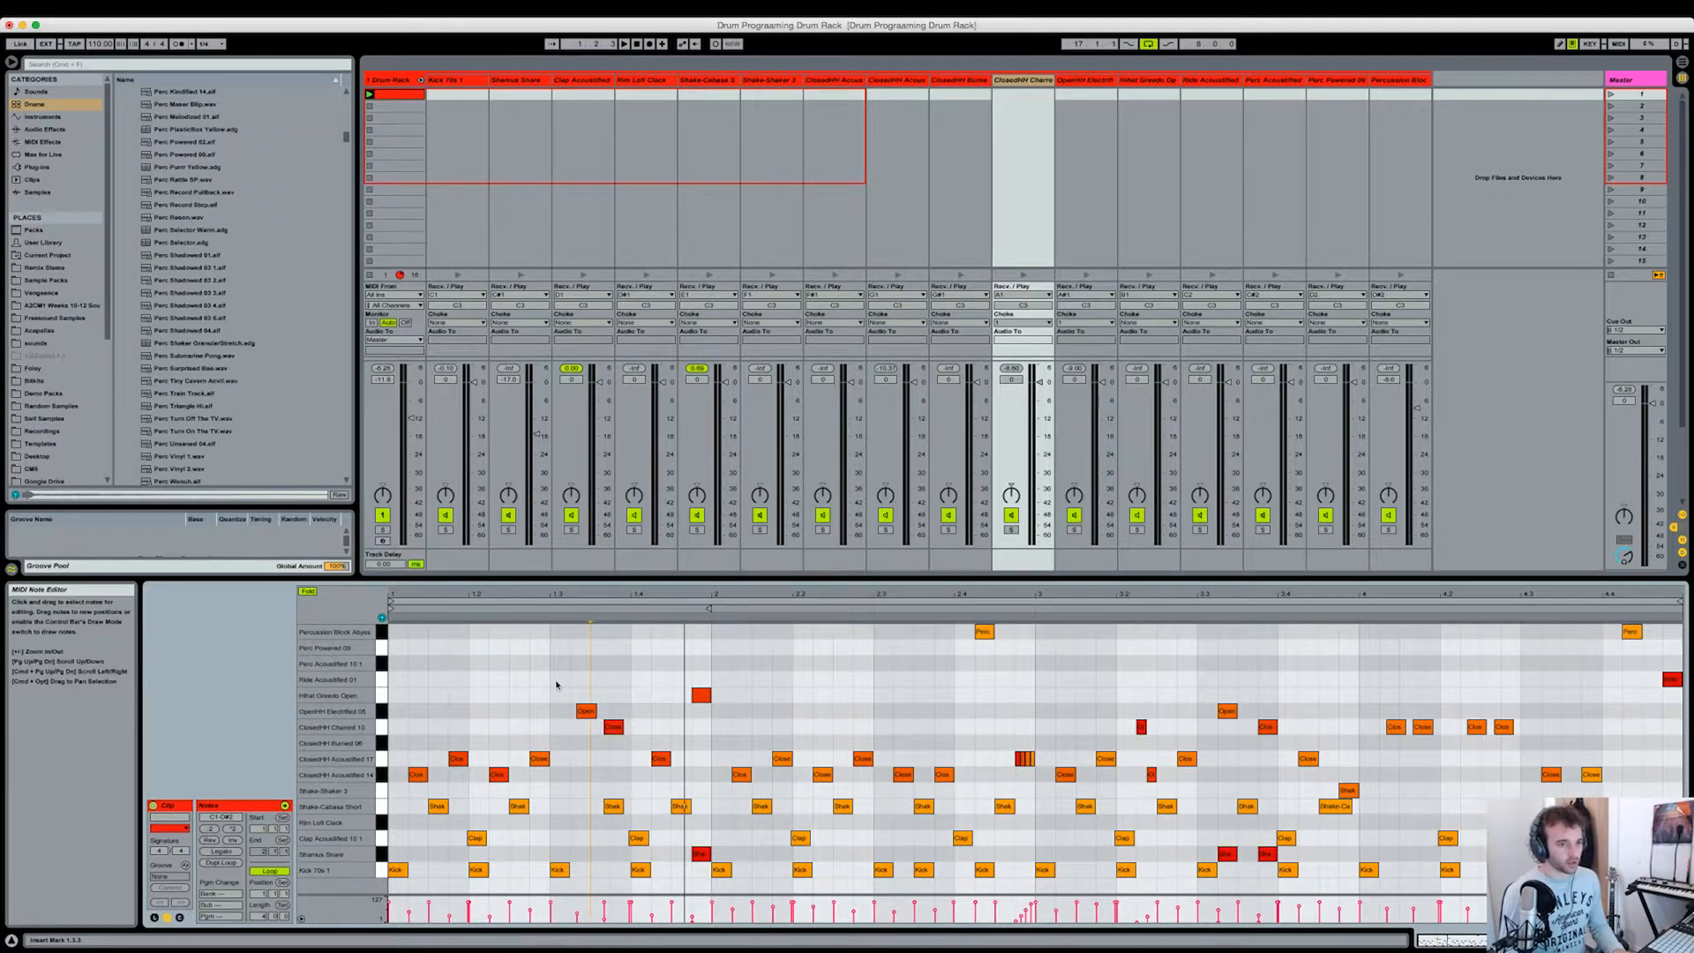
{"action": "key", "text": "space"}
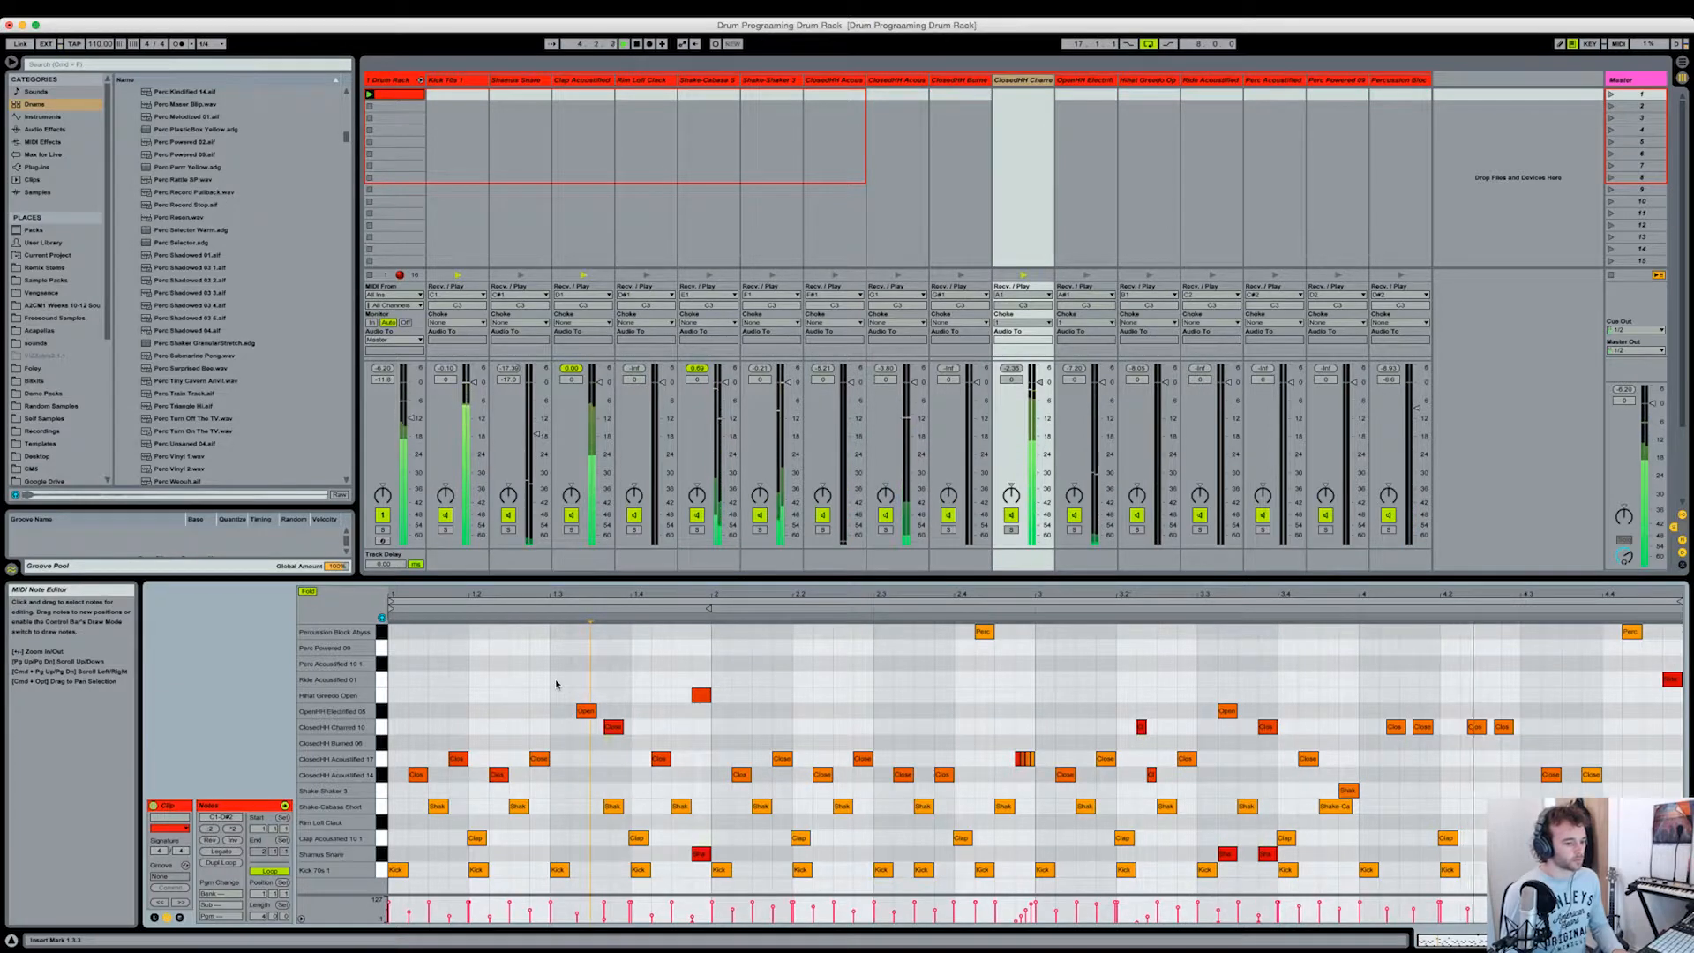
{"action": "left_click", "coordinate": [555, 684]}
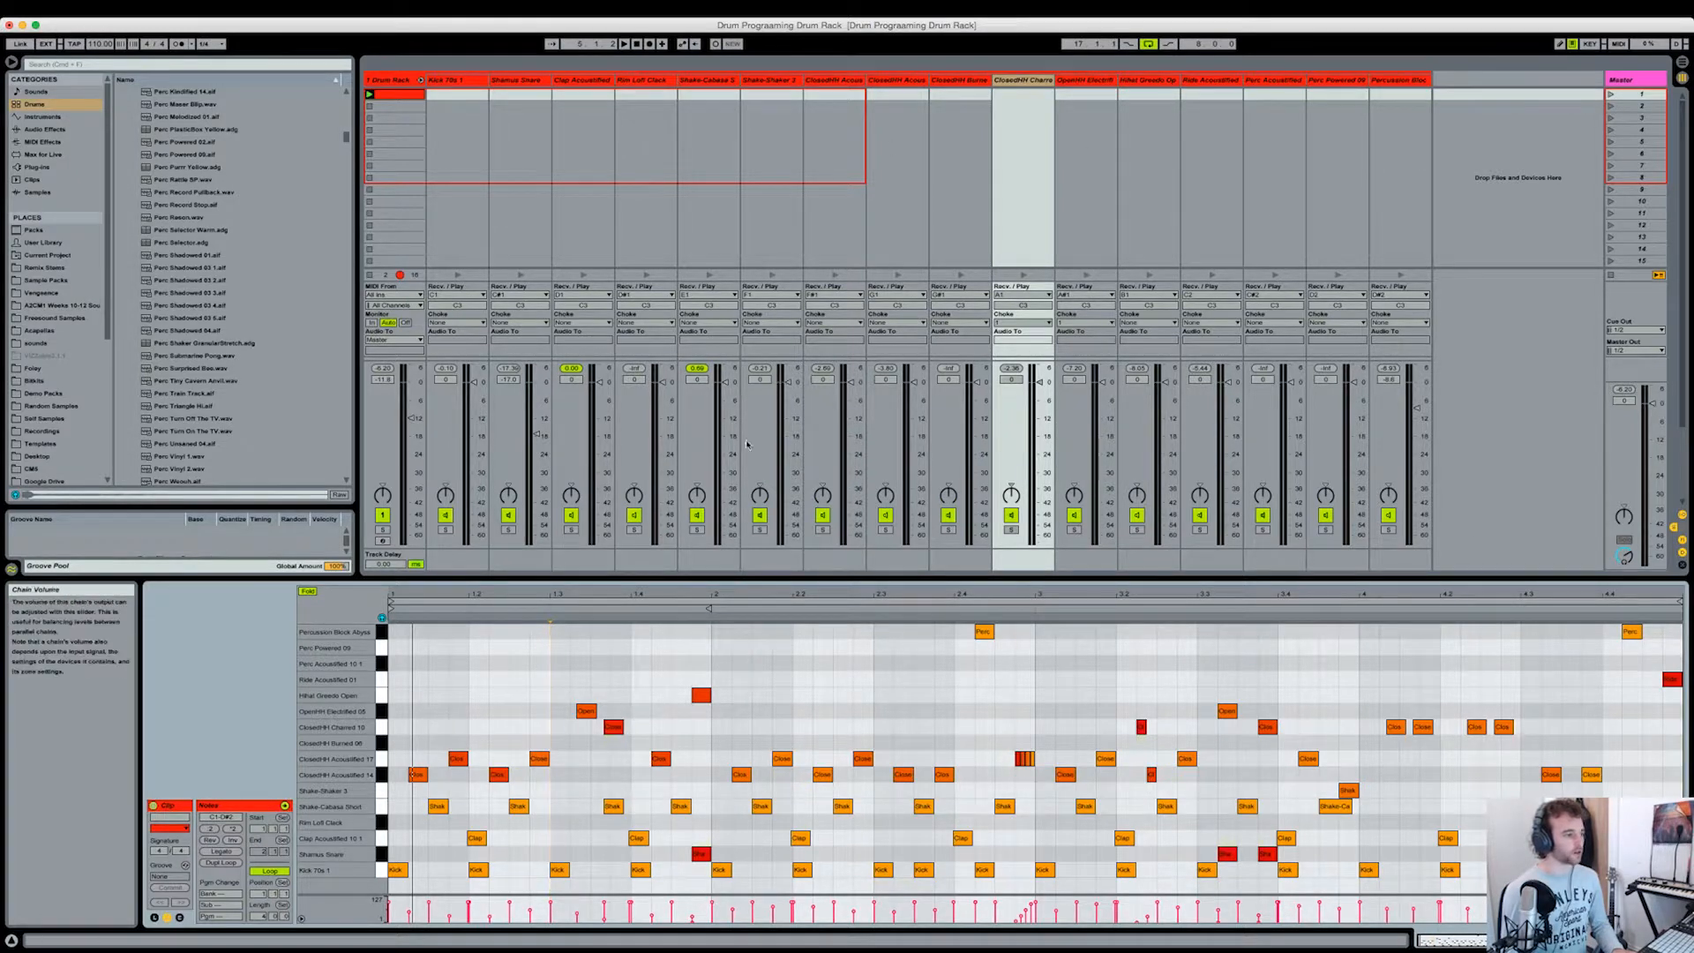
Step: Spread the shaker and hi-hat chains in stereo, with ClosedHH Charred at 20R, OpenHH Electrified at 17L and Hihat Greedo at 21R
{"action": "left_click", "coordinate": [961, 81]}
{"action": "left_click", "coordinate": [813, 81]}
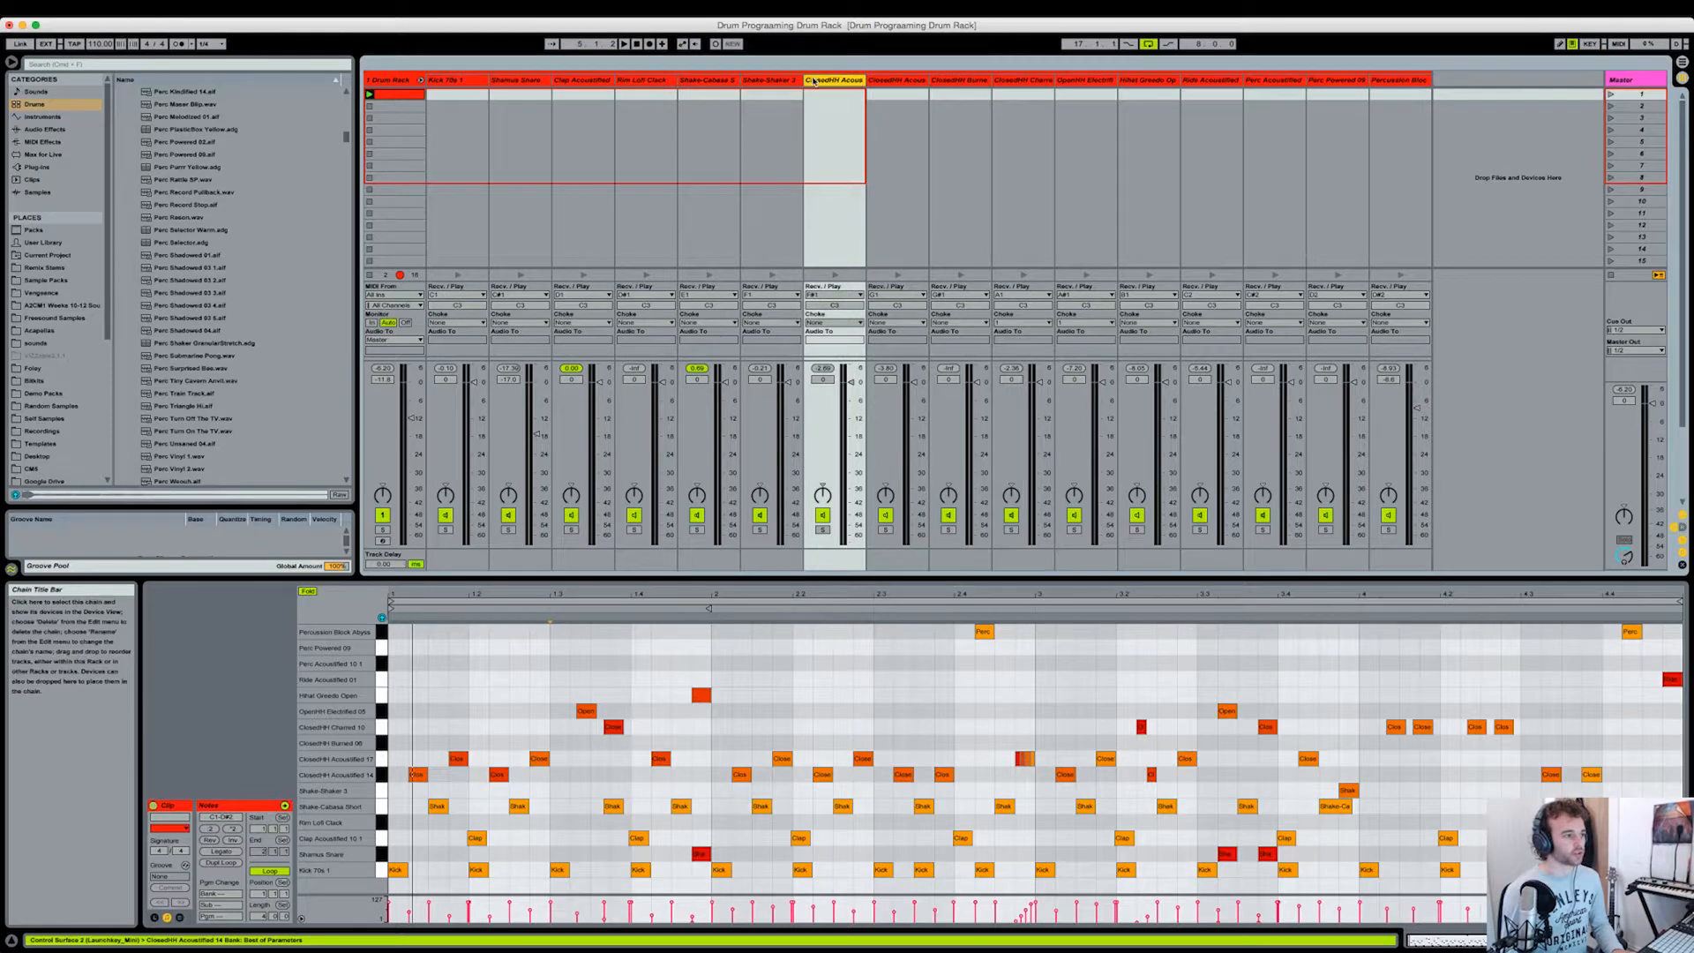
{"action": "left_click", "coordinate": [1022, 81]}
{"action": "left_click", "coordinate": [962, 81]}
{"action": "left_click", "coordinate": [897, 81]}
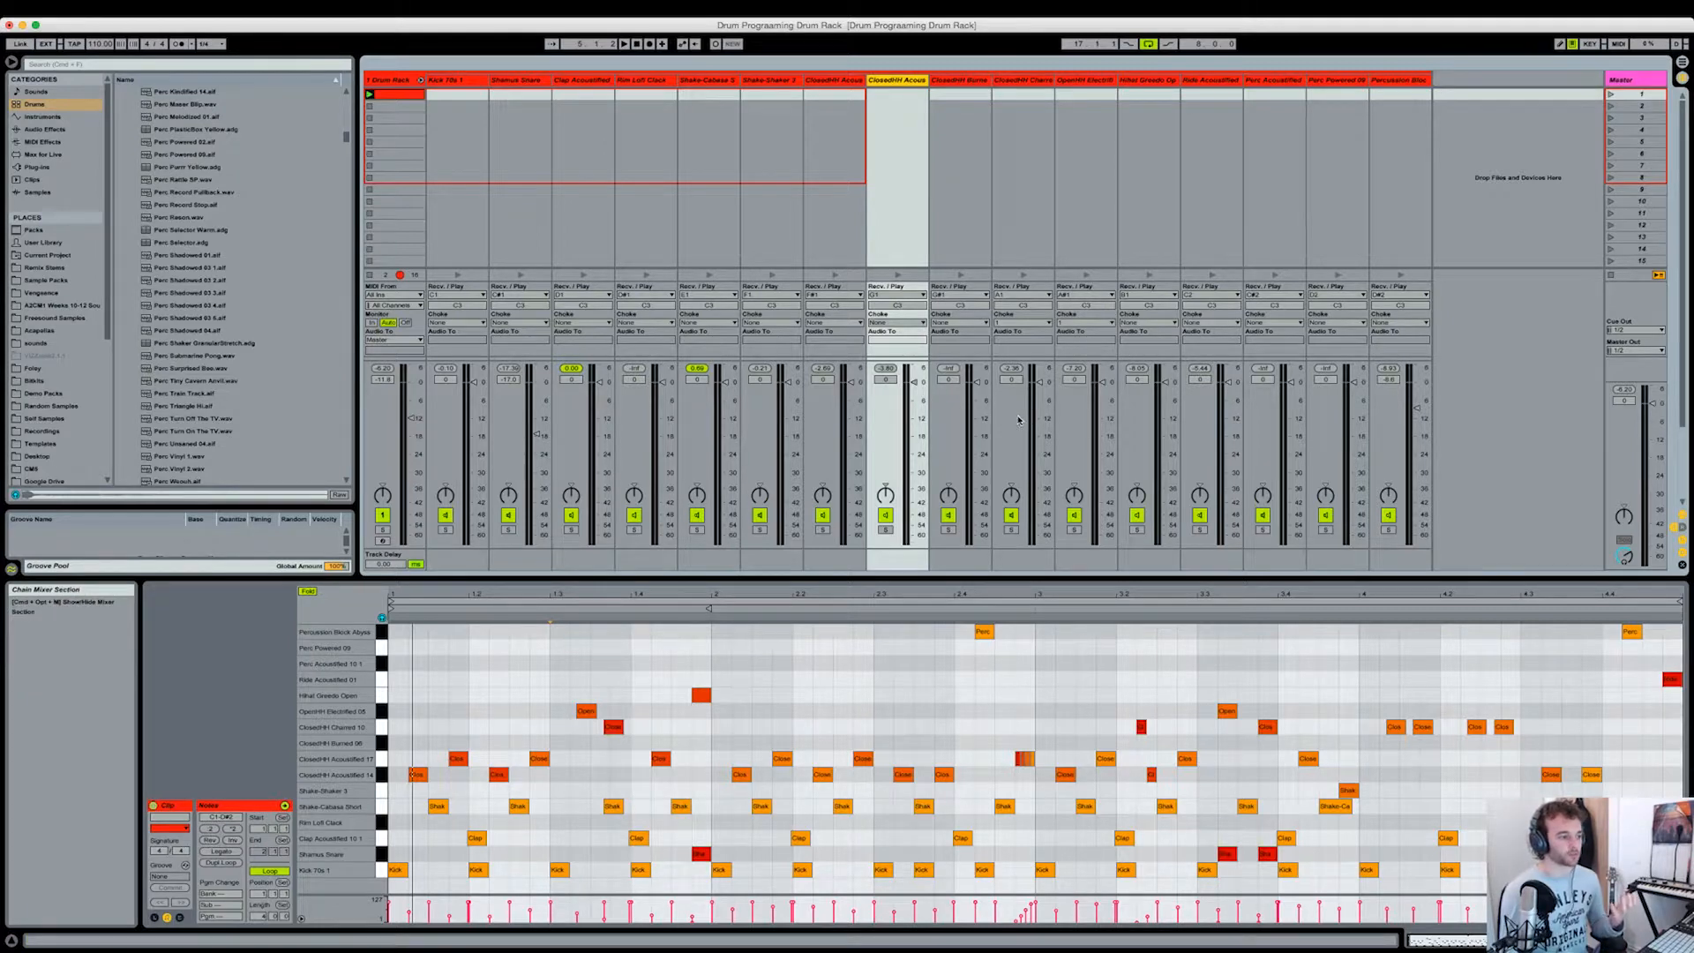
{"action": "key", "text": "space"}
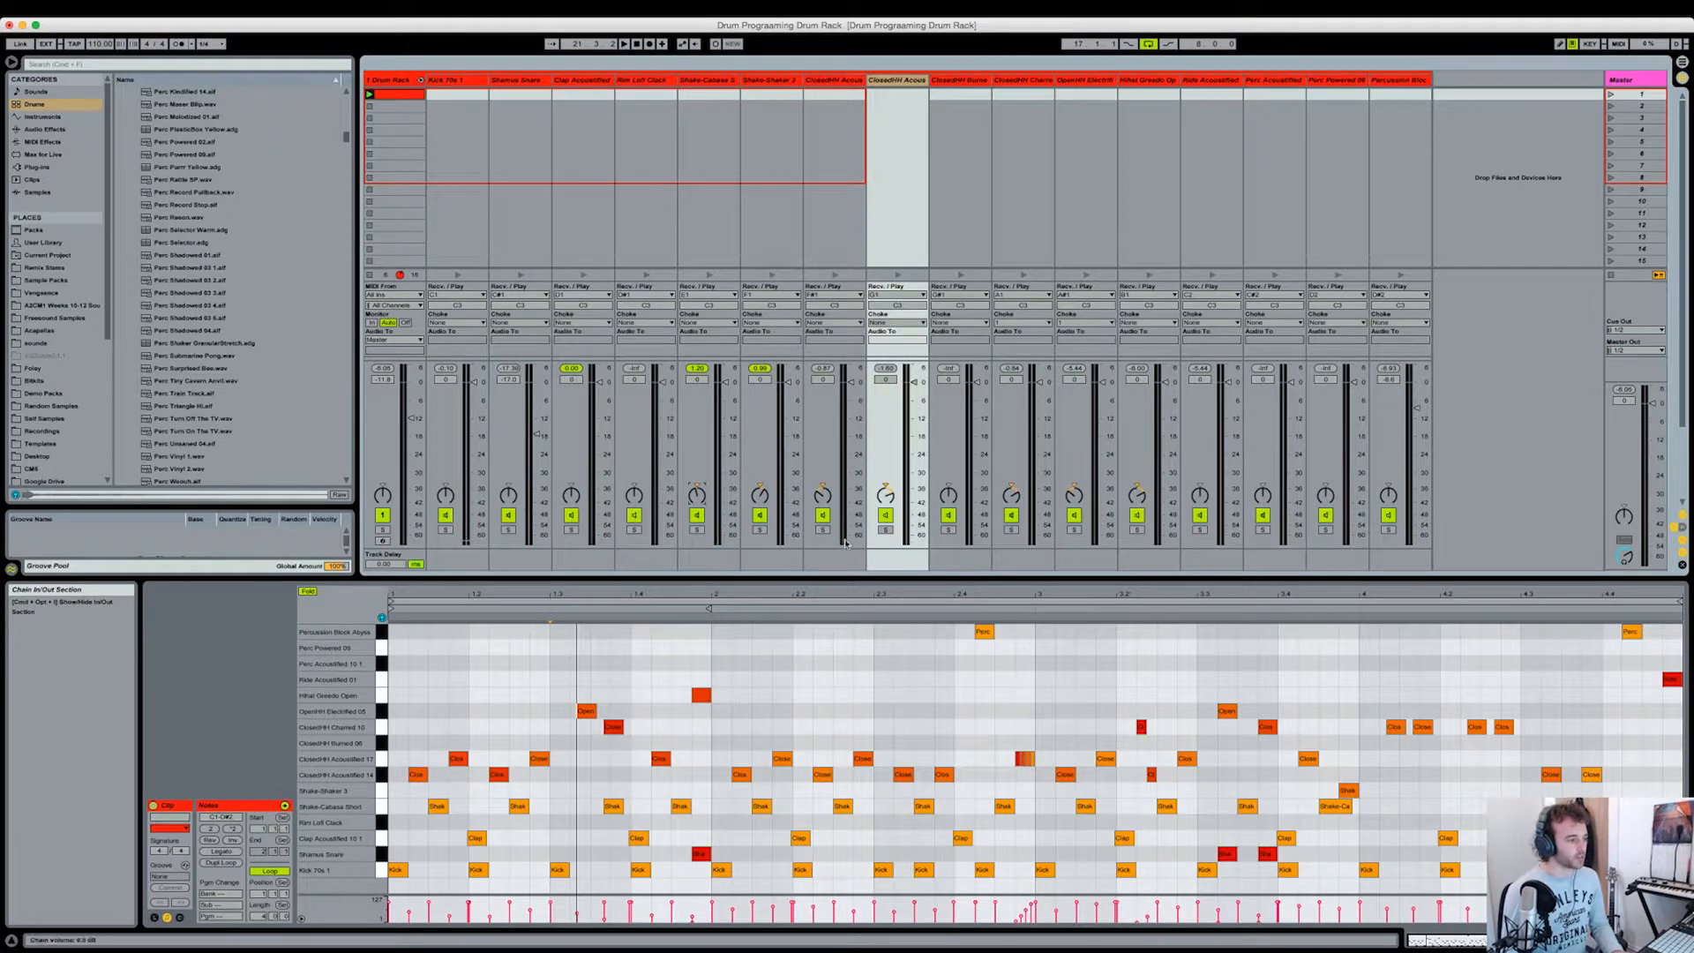
Step: Audition the Shake-Cabasa chain on its own
{"action": "left_click", "coordinate": [714, 81]}
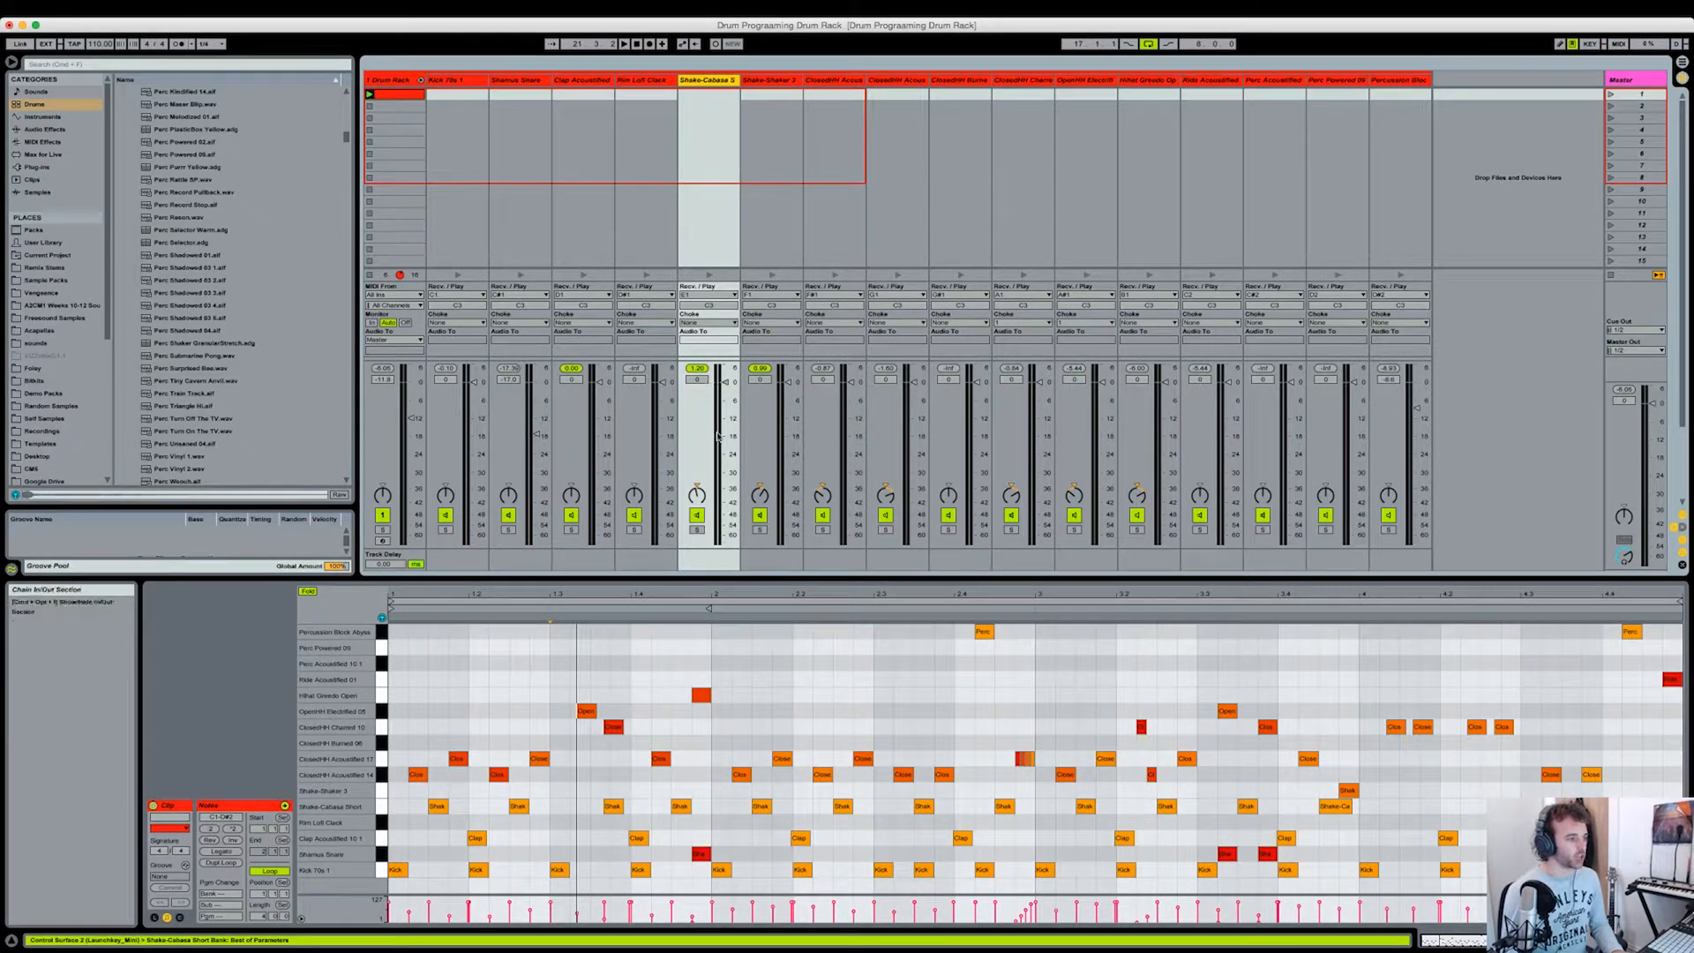
{"action": "left_click", "coordinate": [710, 276]}
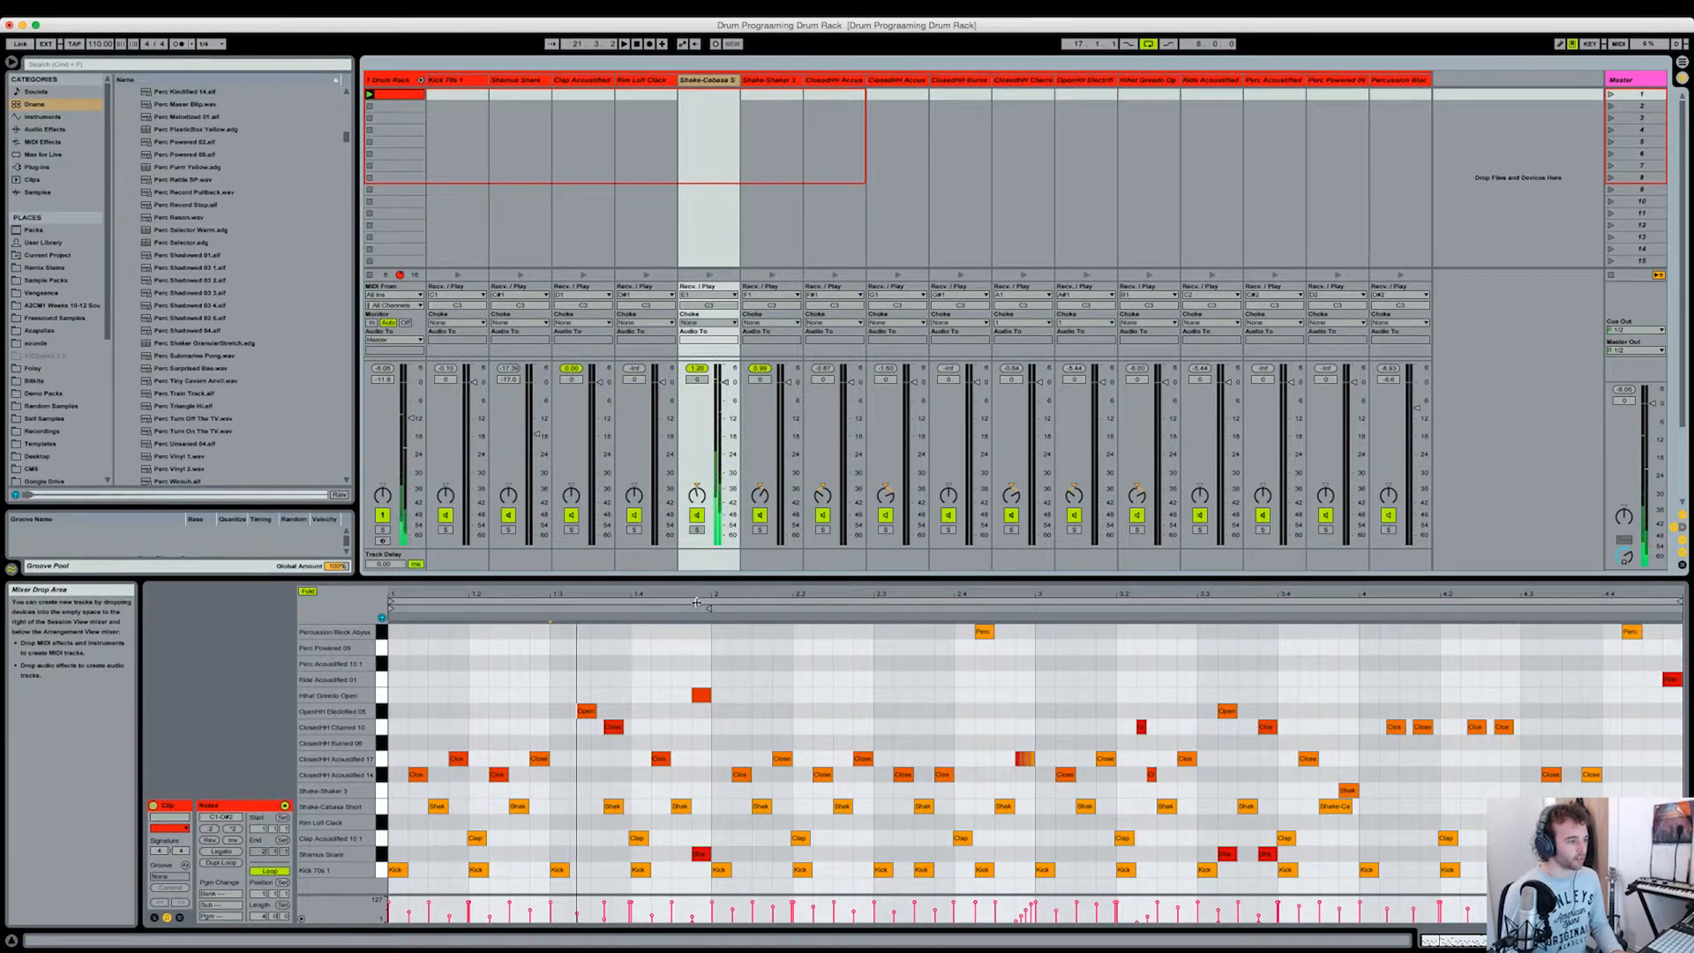
{"action": "left_click", "coordinate": [687, 724]}
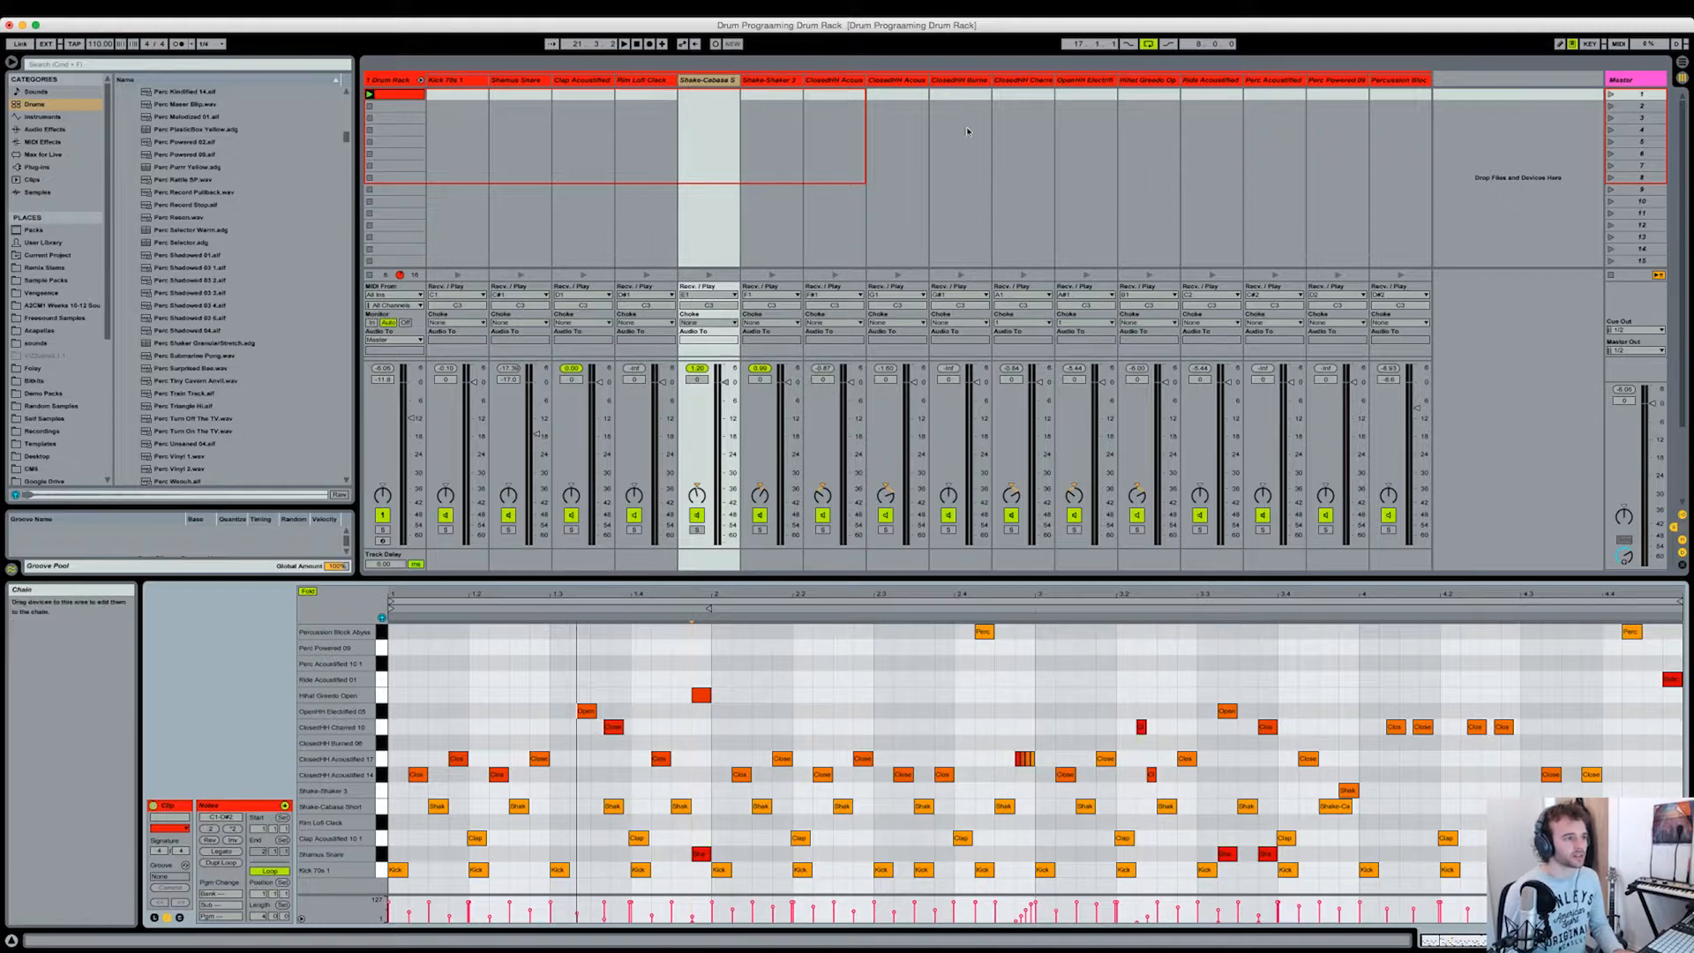
Step: Pan the Ride Acoustified chain to 9L and the Percussion Block chain to 6L, and play the pattern with the new panning
{"action": "left_click", "coordinate": [893, 82]}
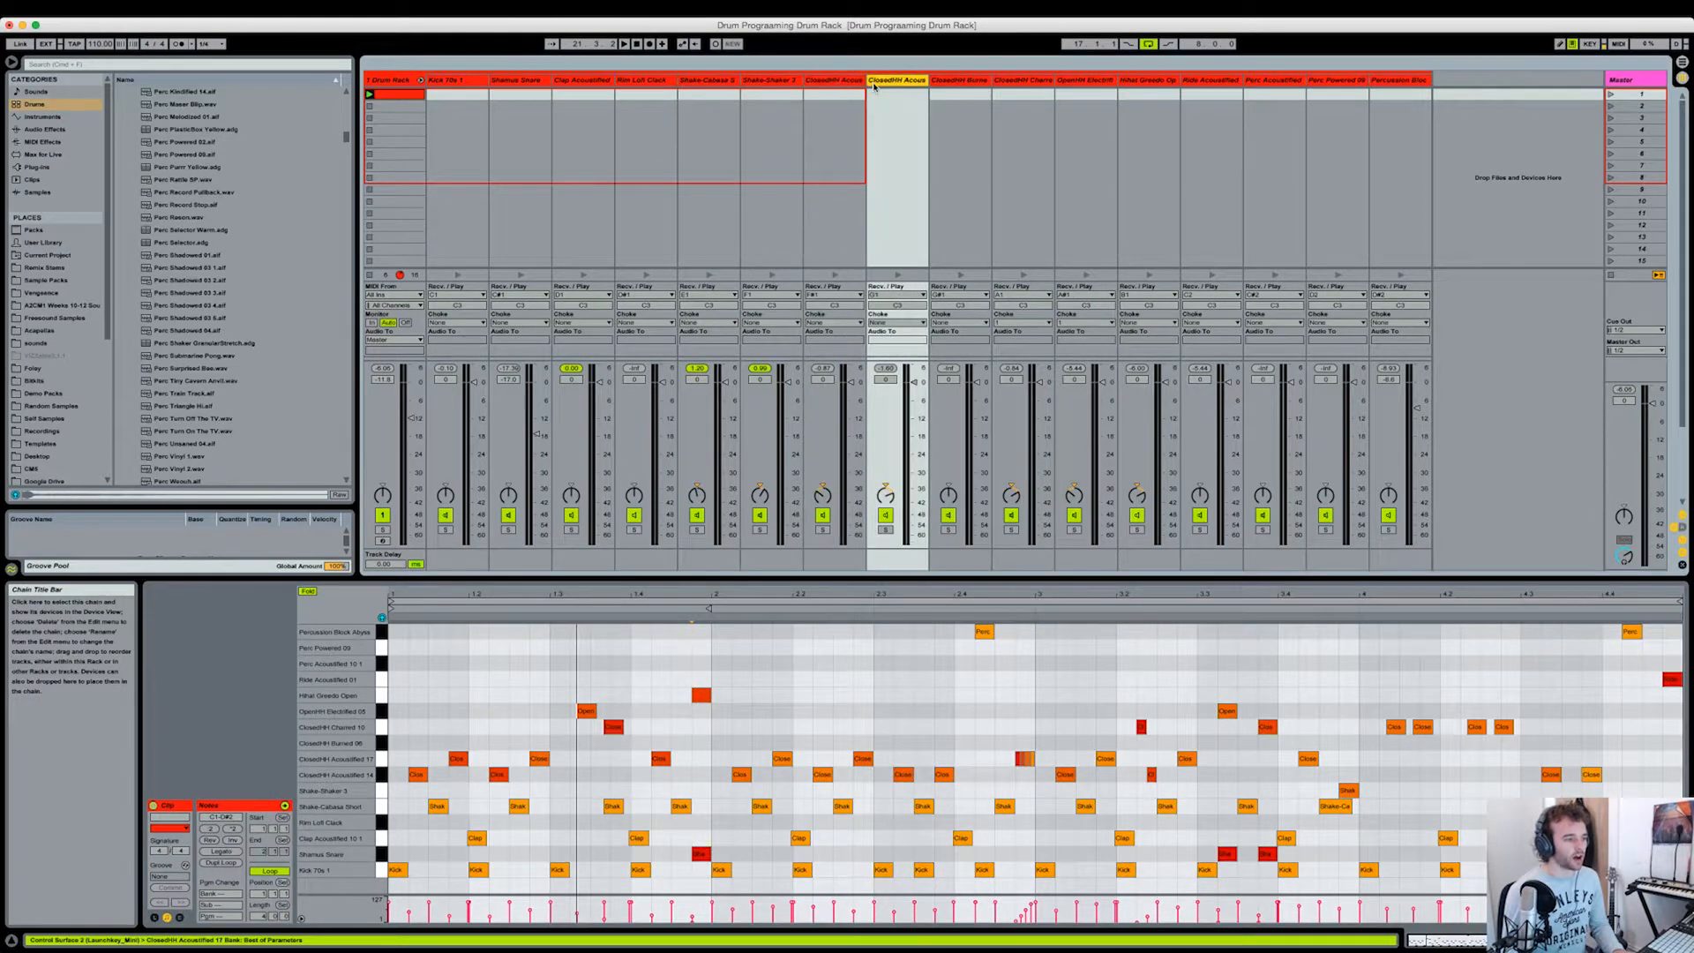
{"action": "left_click", "coordinate": [1089, 81]}
{"action": "left_click", "coordinate": [1129, 84]}
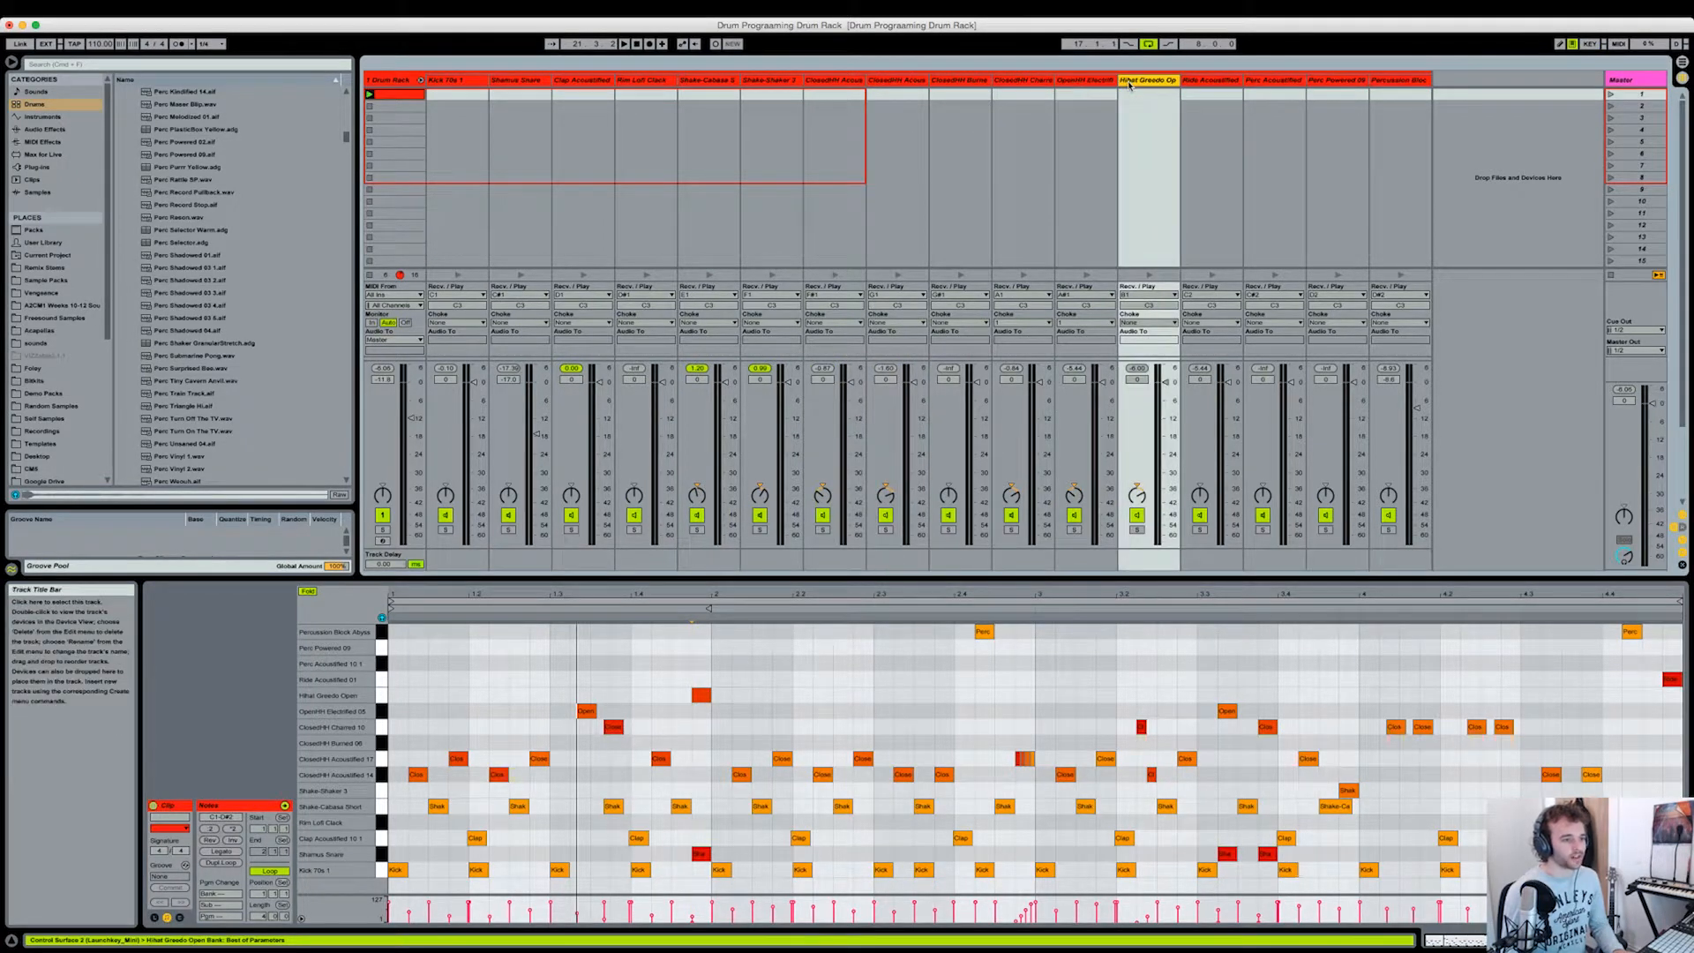
{"action": "left_click", "coordinate": [1399, 81]}
{"action": "left_click", "coordinate": [1205, 82]}
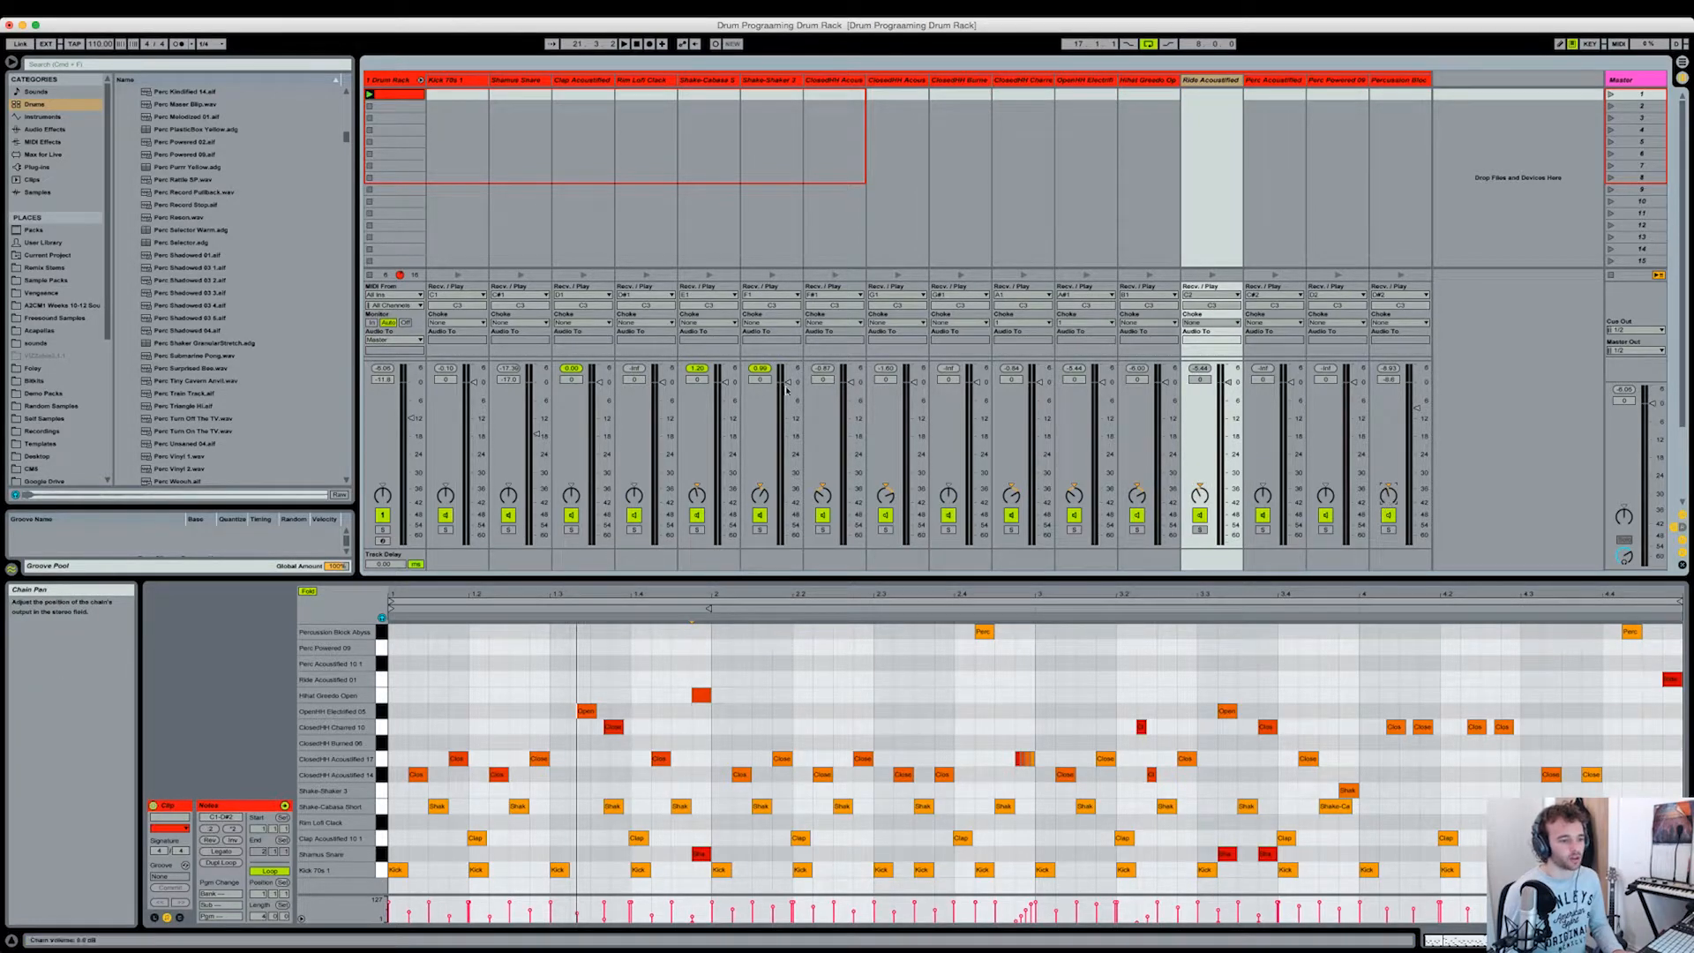
{"action": "key", "text": "space"}
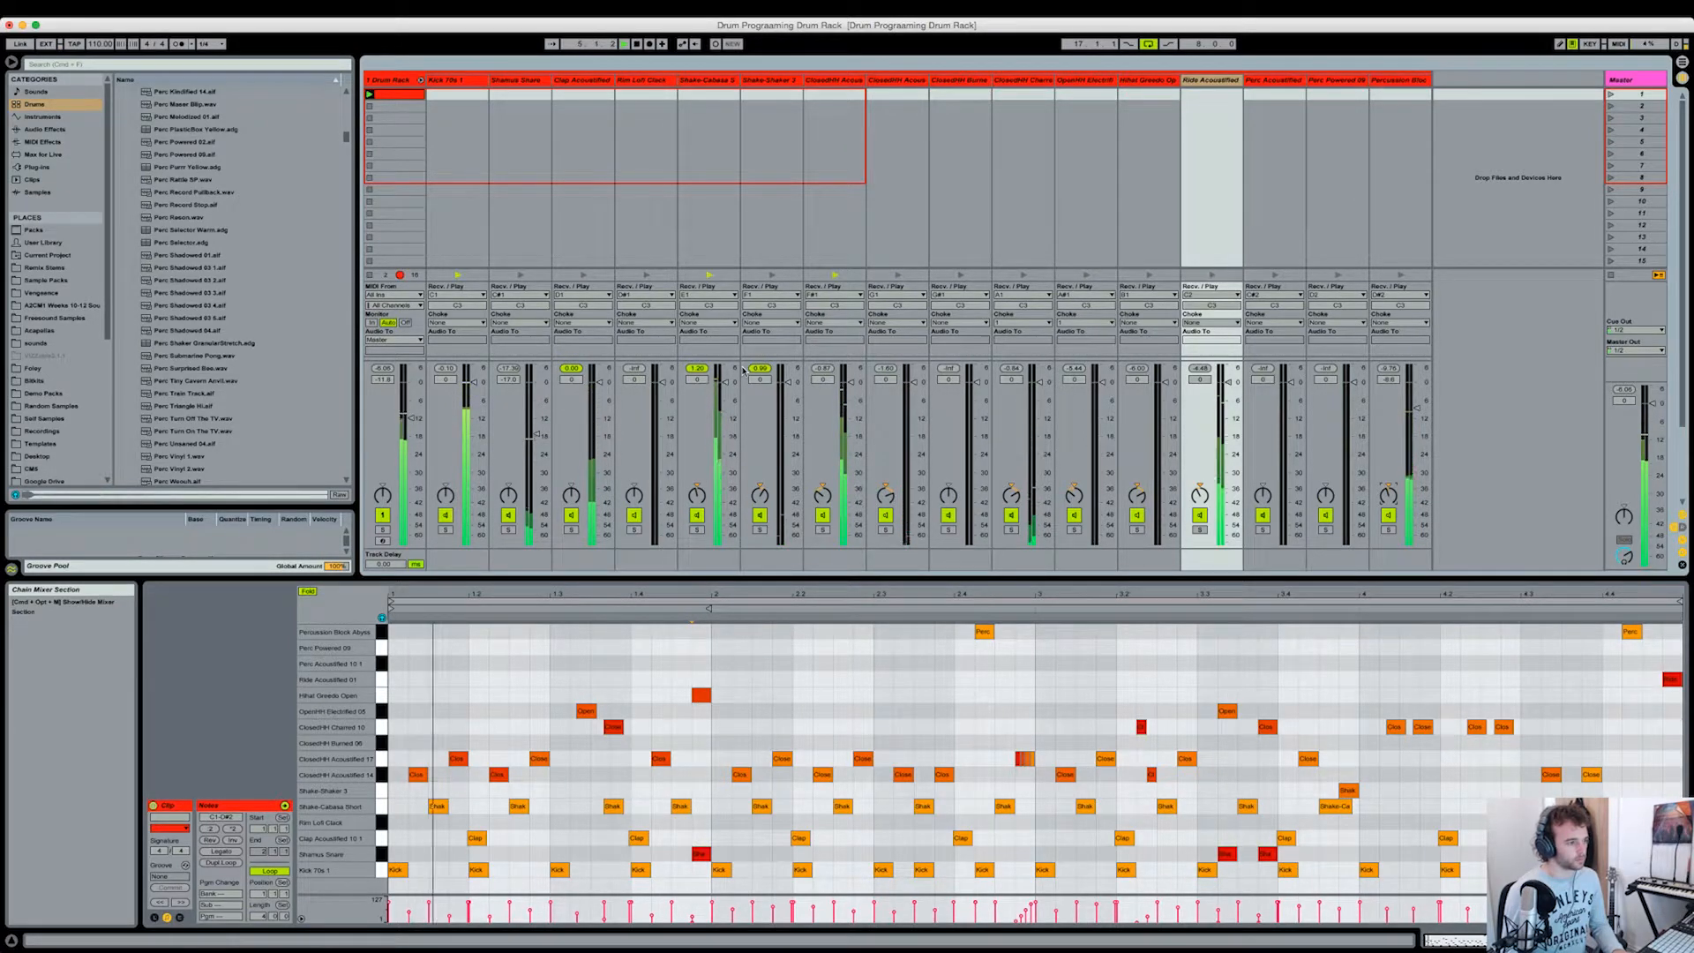
{"action": "key", "text": "space"}
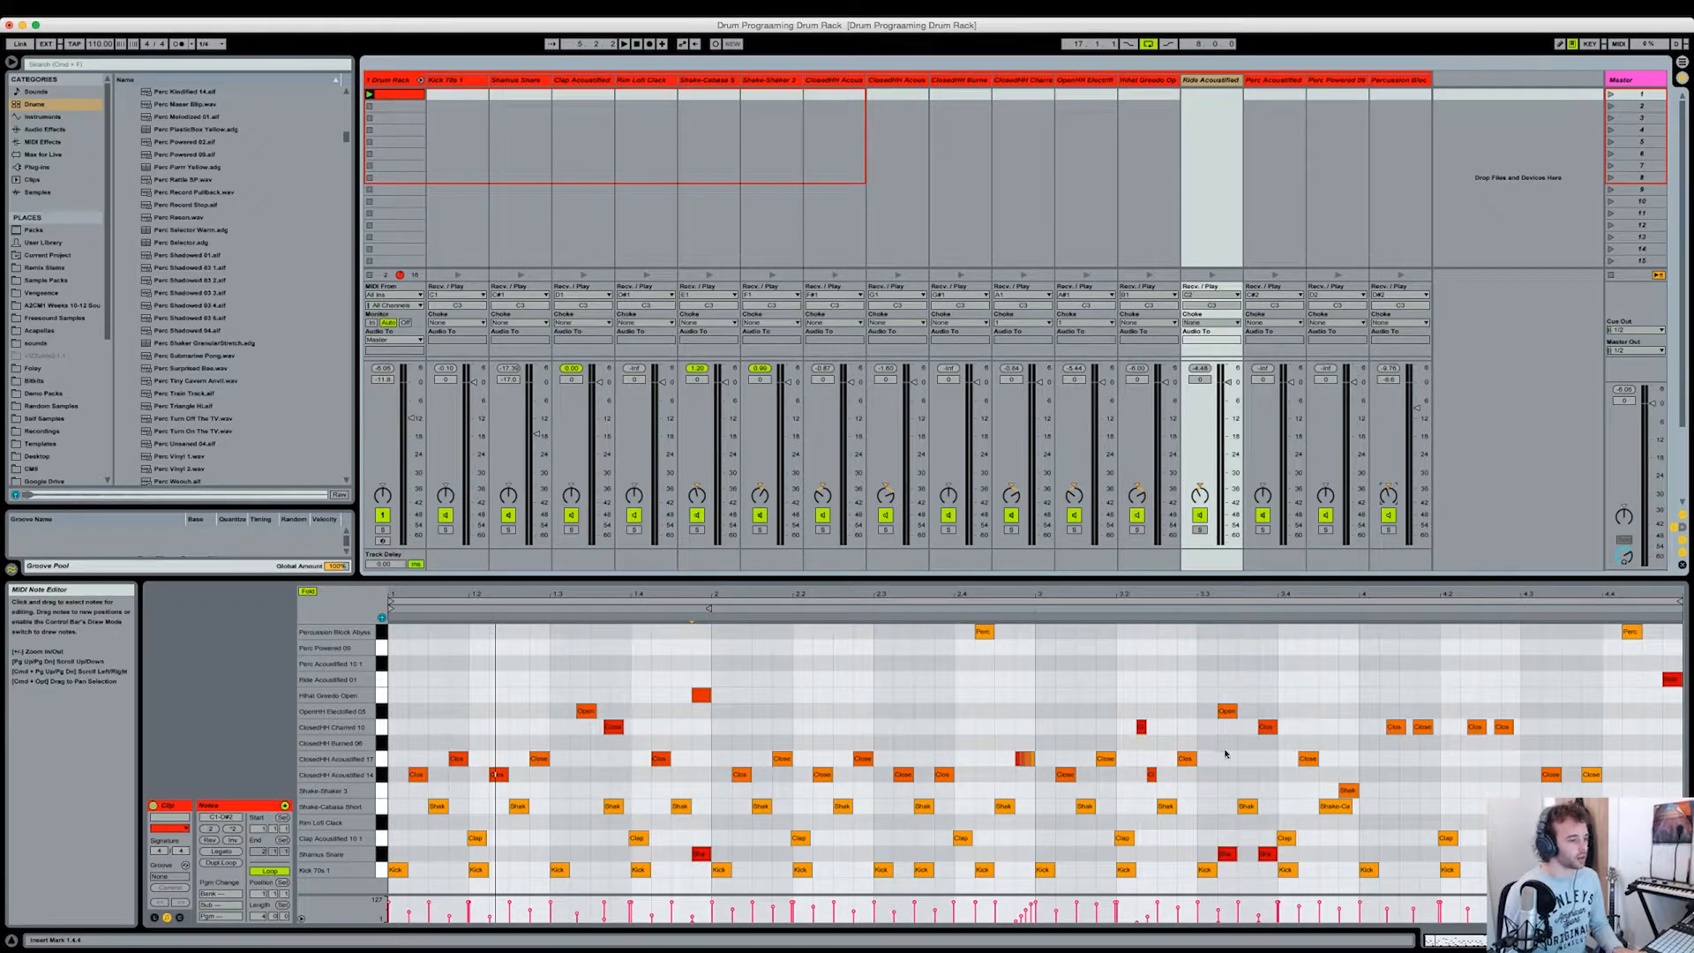
Step: Show the Drum Rack's chain list and return chains, and create a return chain inside the rack
{"action": "key", "text": "shift+Tab"}
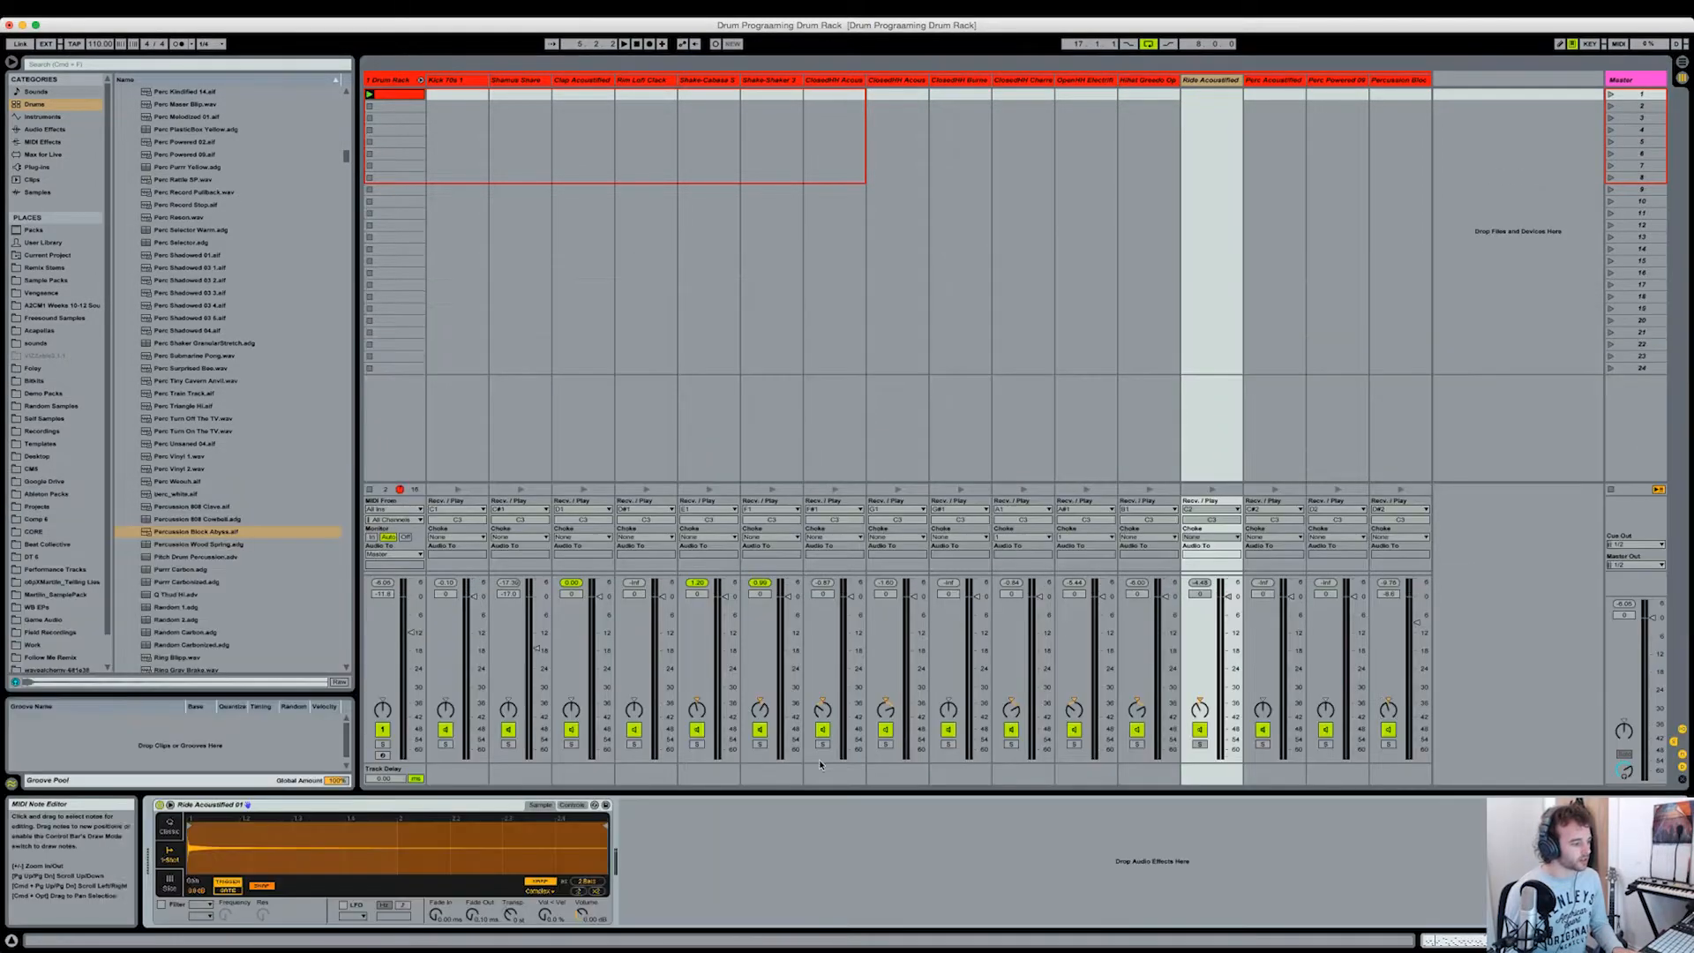
{"action": "left_click", "coordinate": [394, 80]}
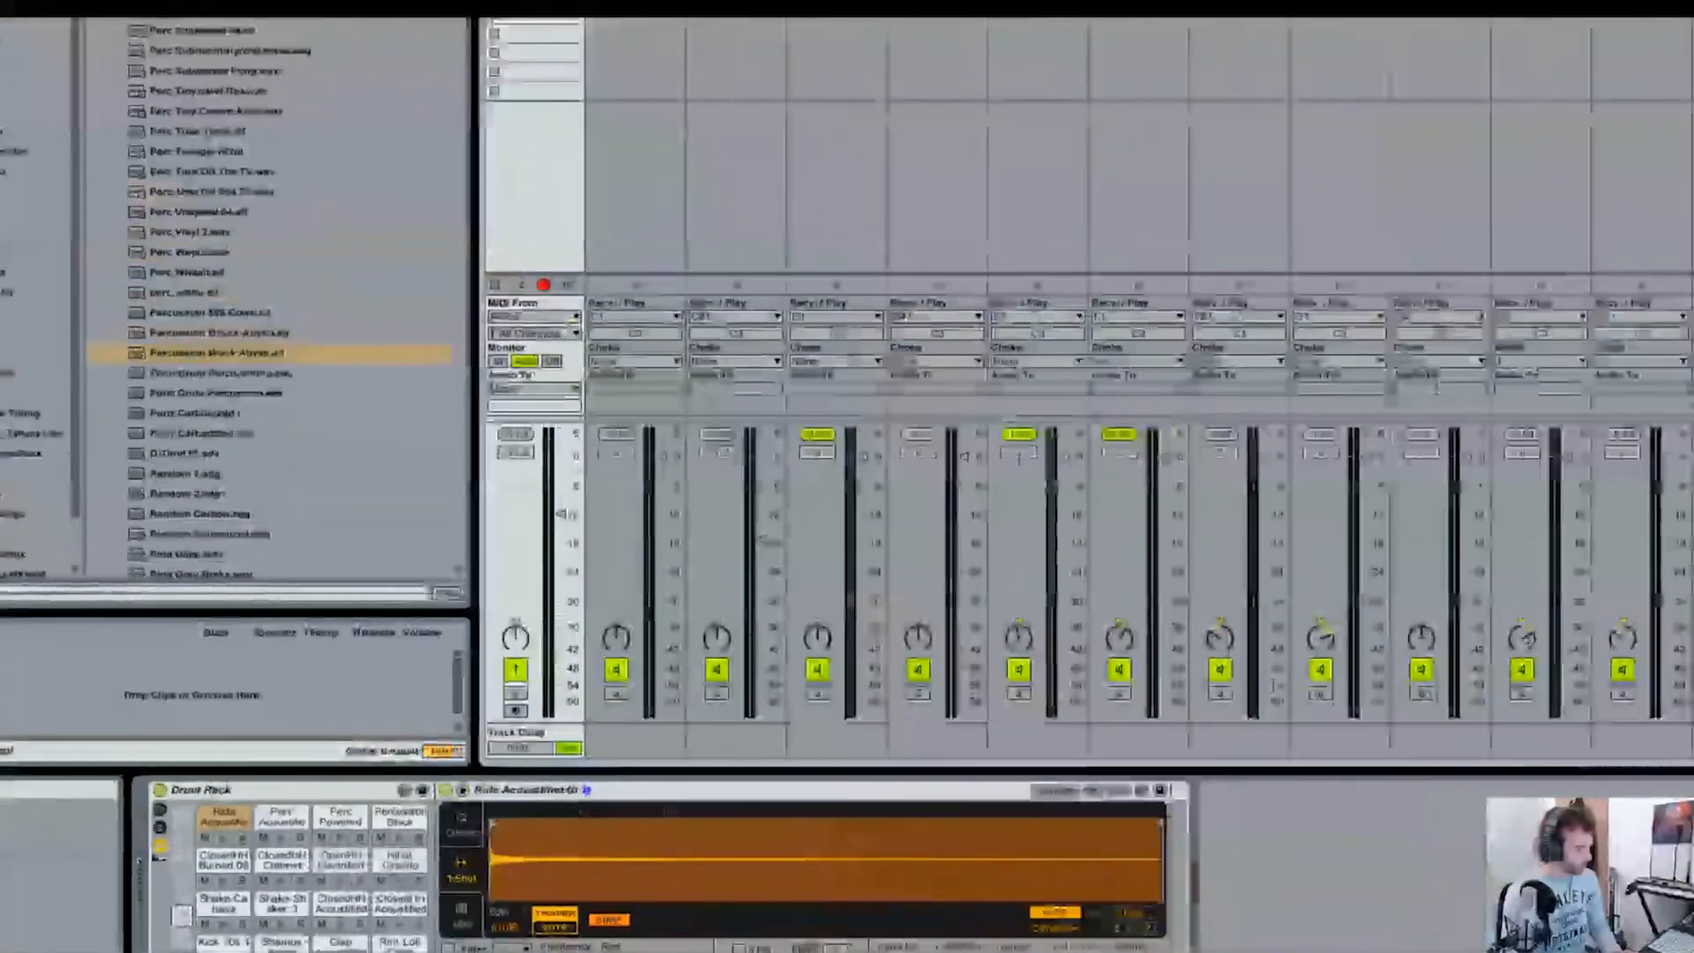
{"action": "left_click", "coordinate": [159, 830]}
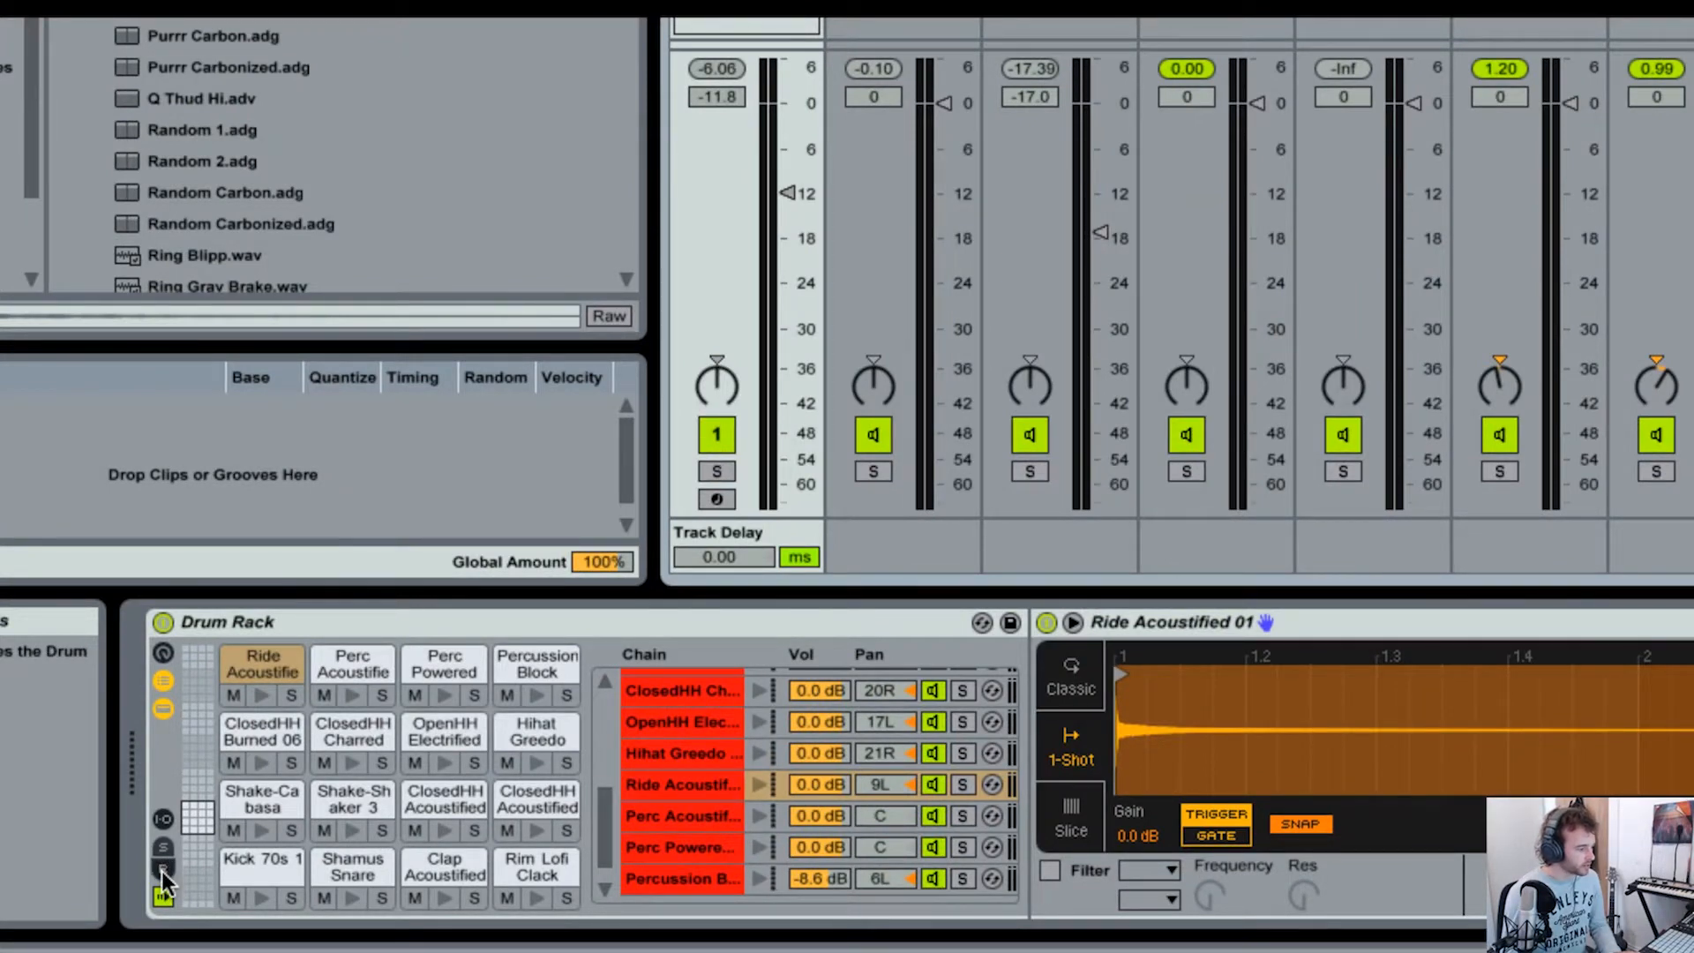
{"action": "left_click", "coordinate": [163, 870]}
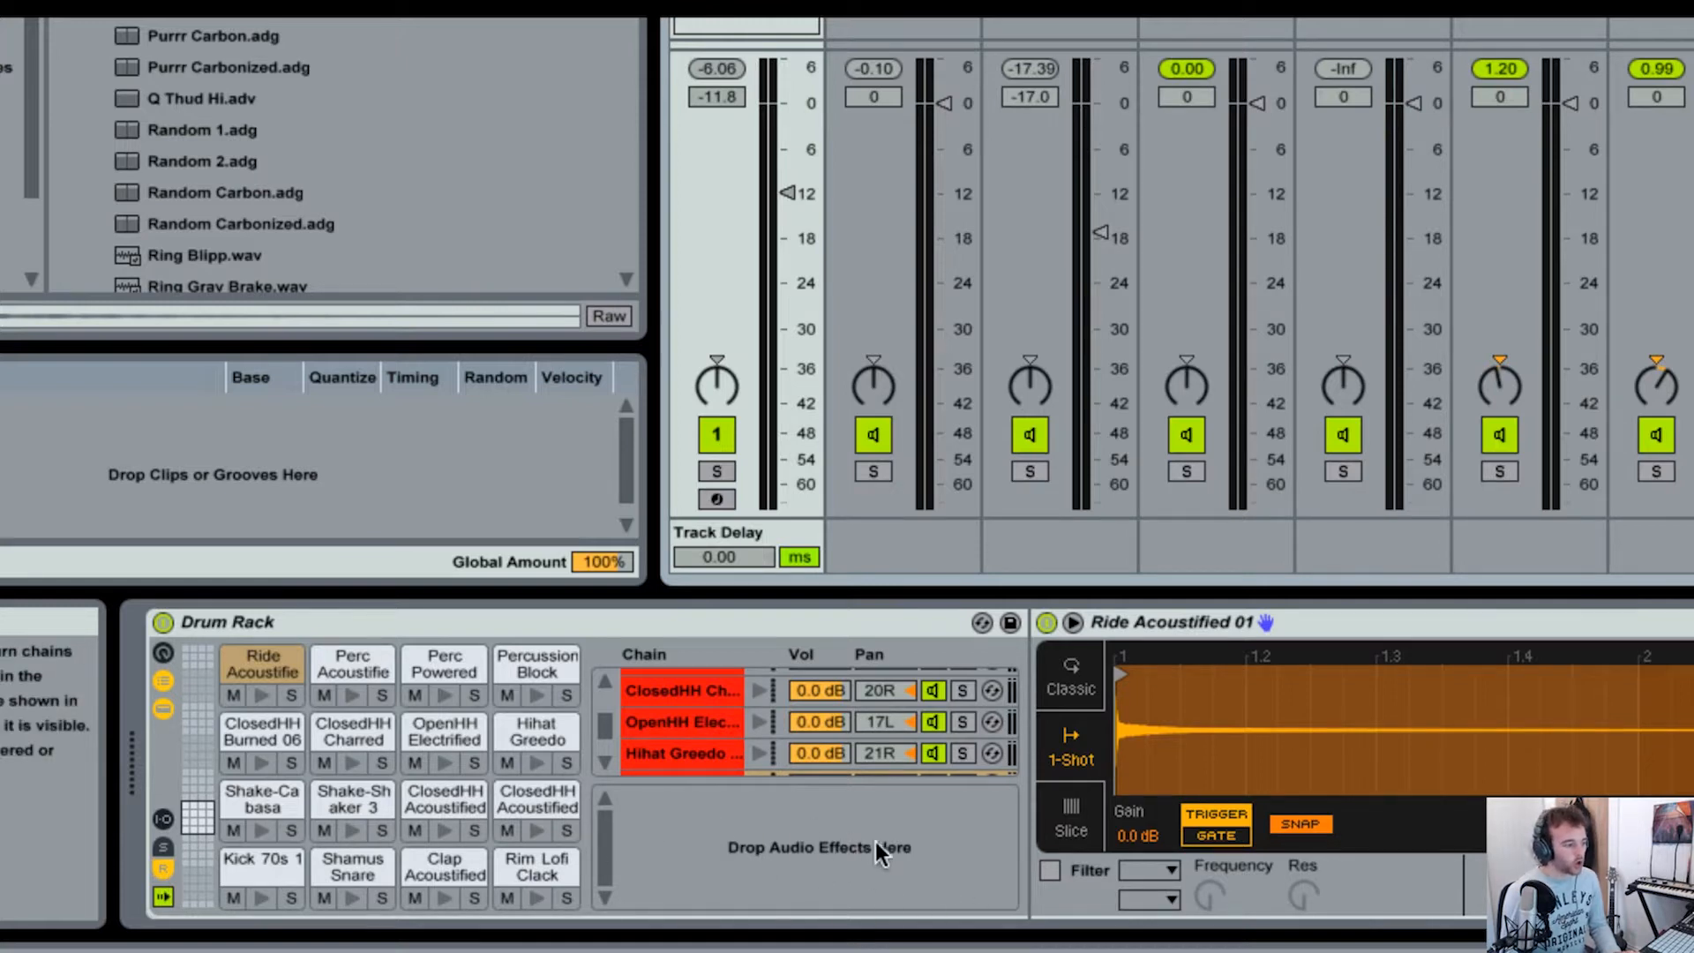
{"action": "right_click", "coordinate": [786, 835]}
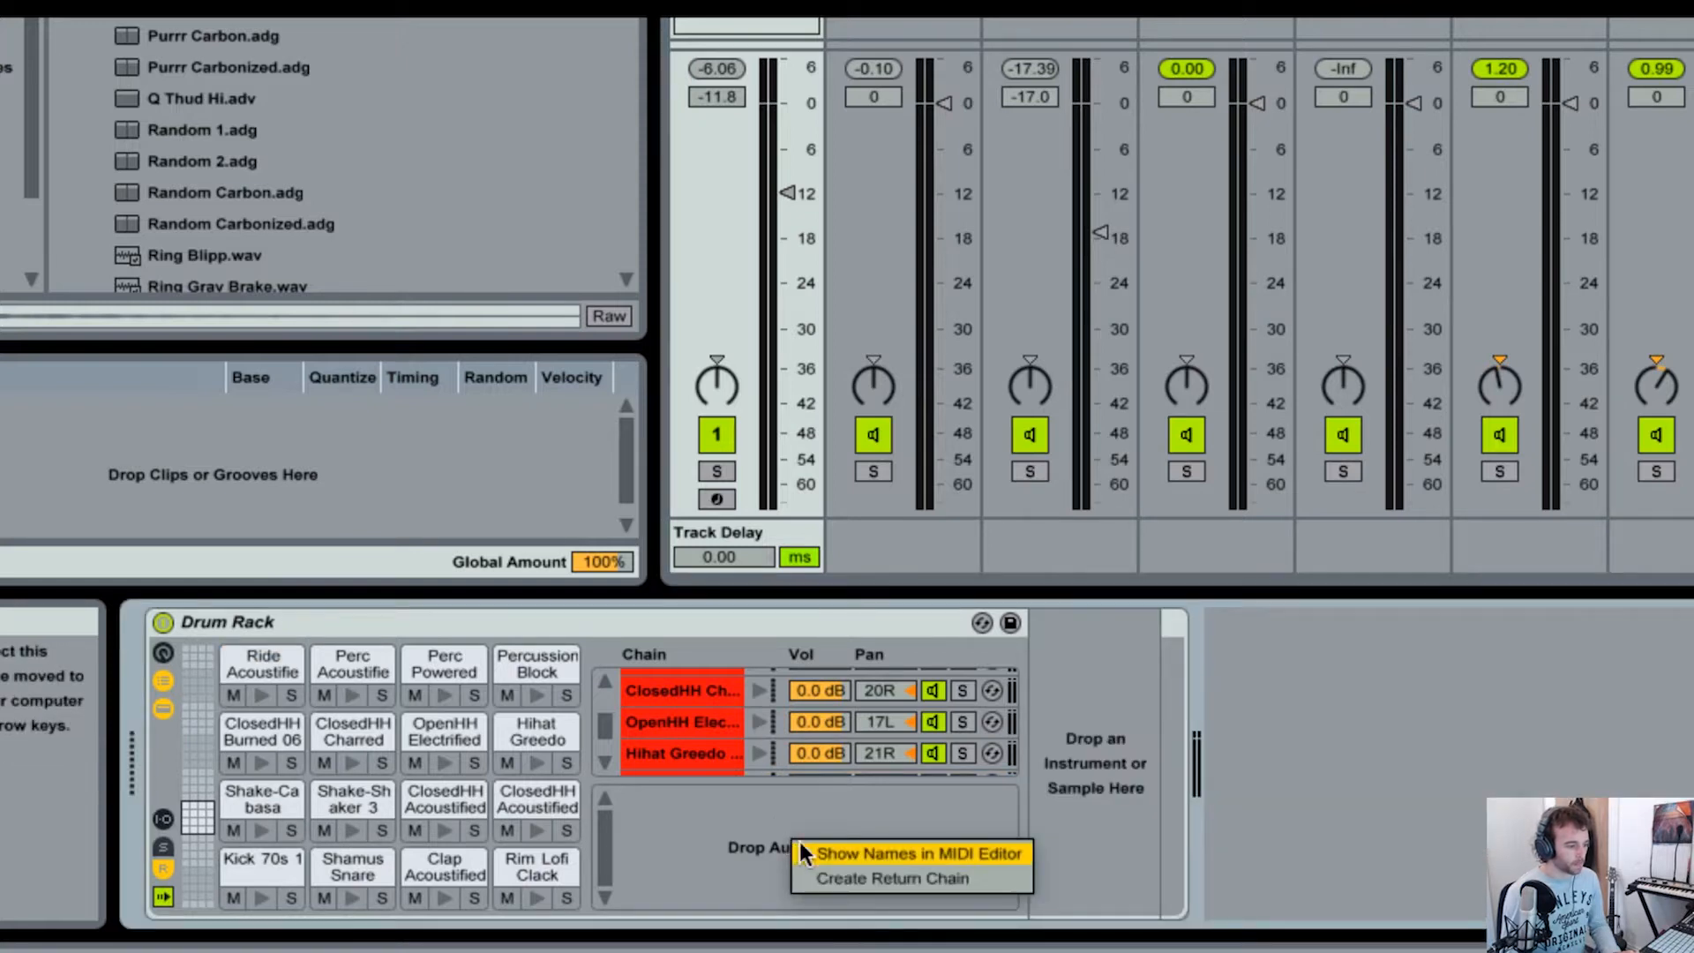
{"action": "left_click", "coordinate": [852, 871]}
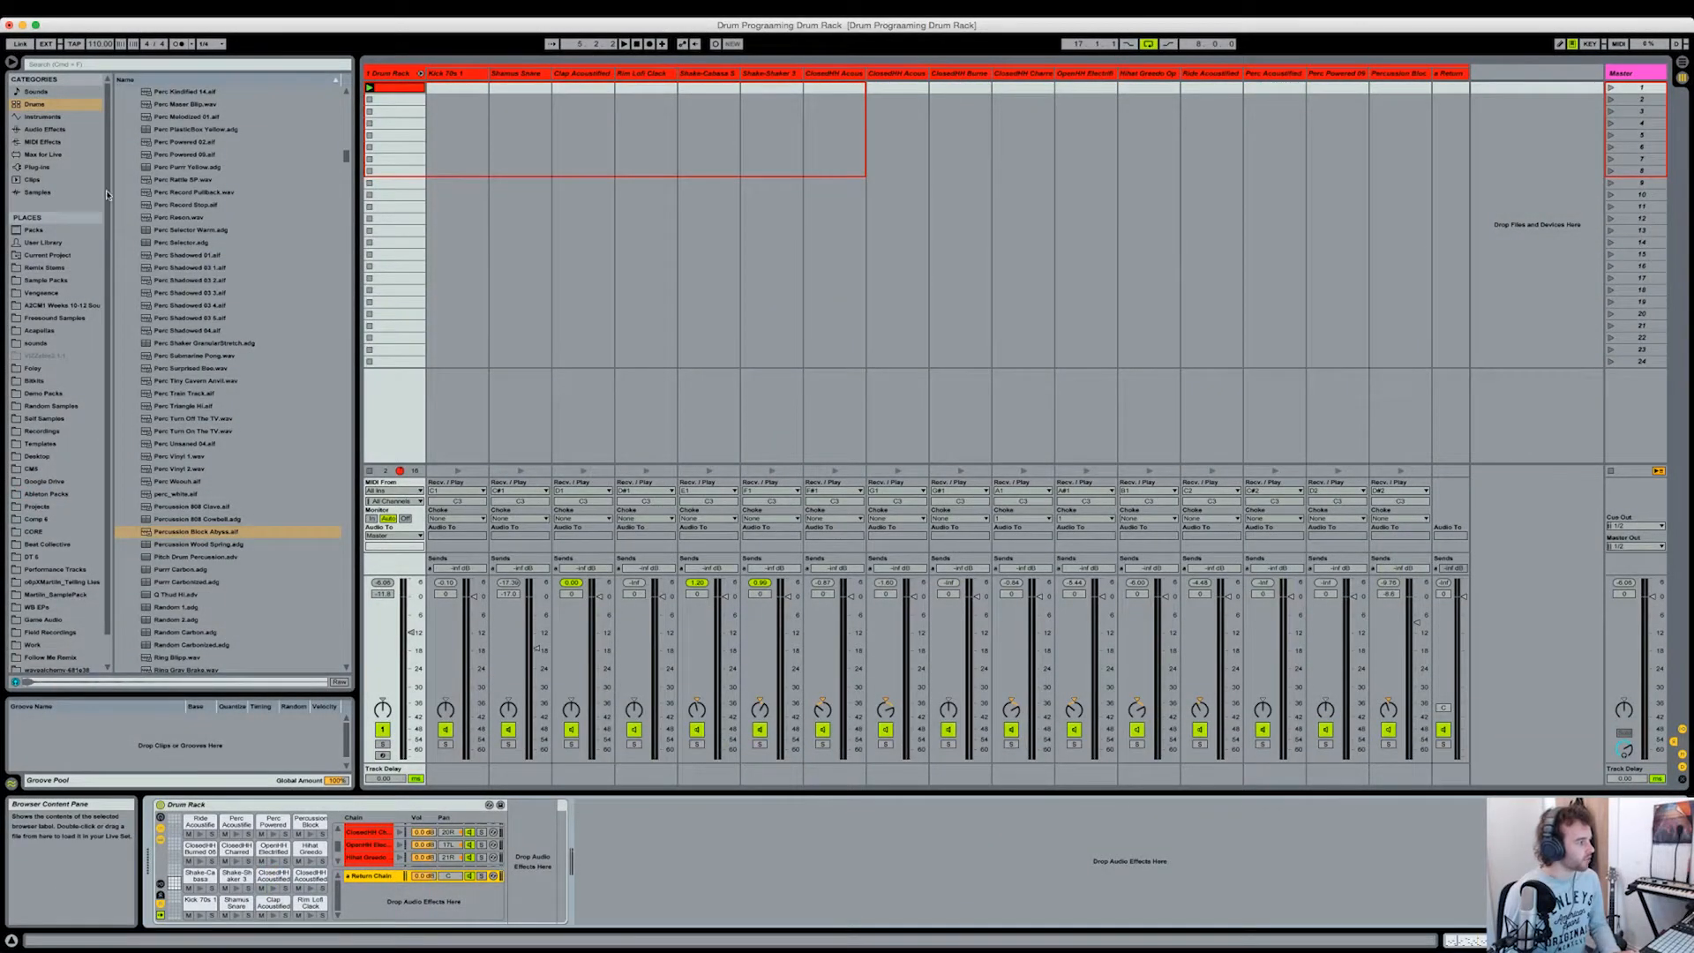
Step: Add a Reverb to the rack's return chain and load the Ambience preset from its Room presets
{"action": "left_click", "coordinate": [44, 129]}
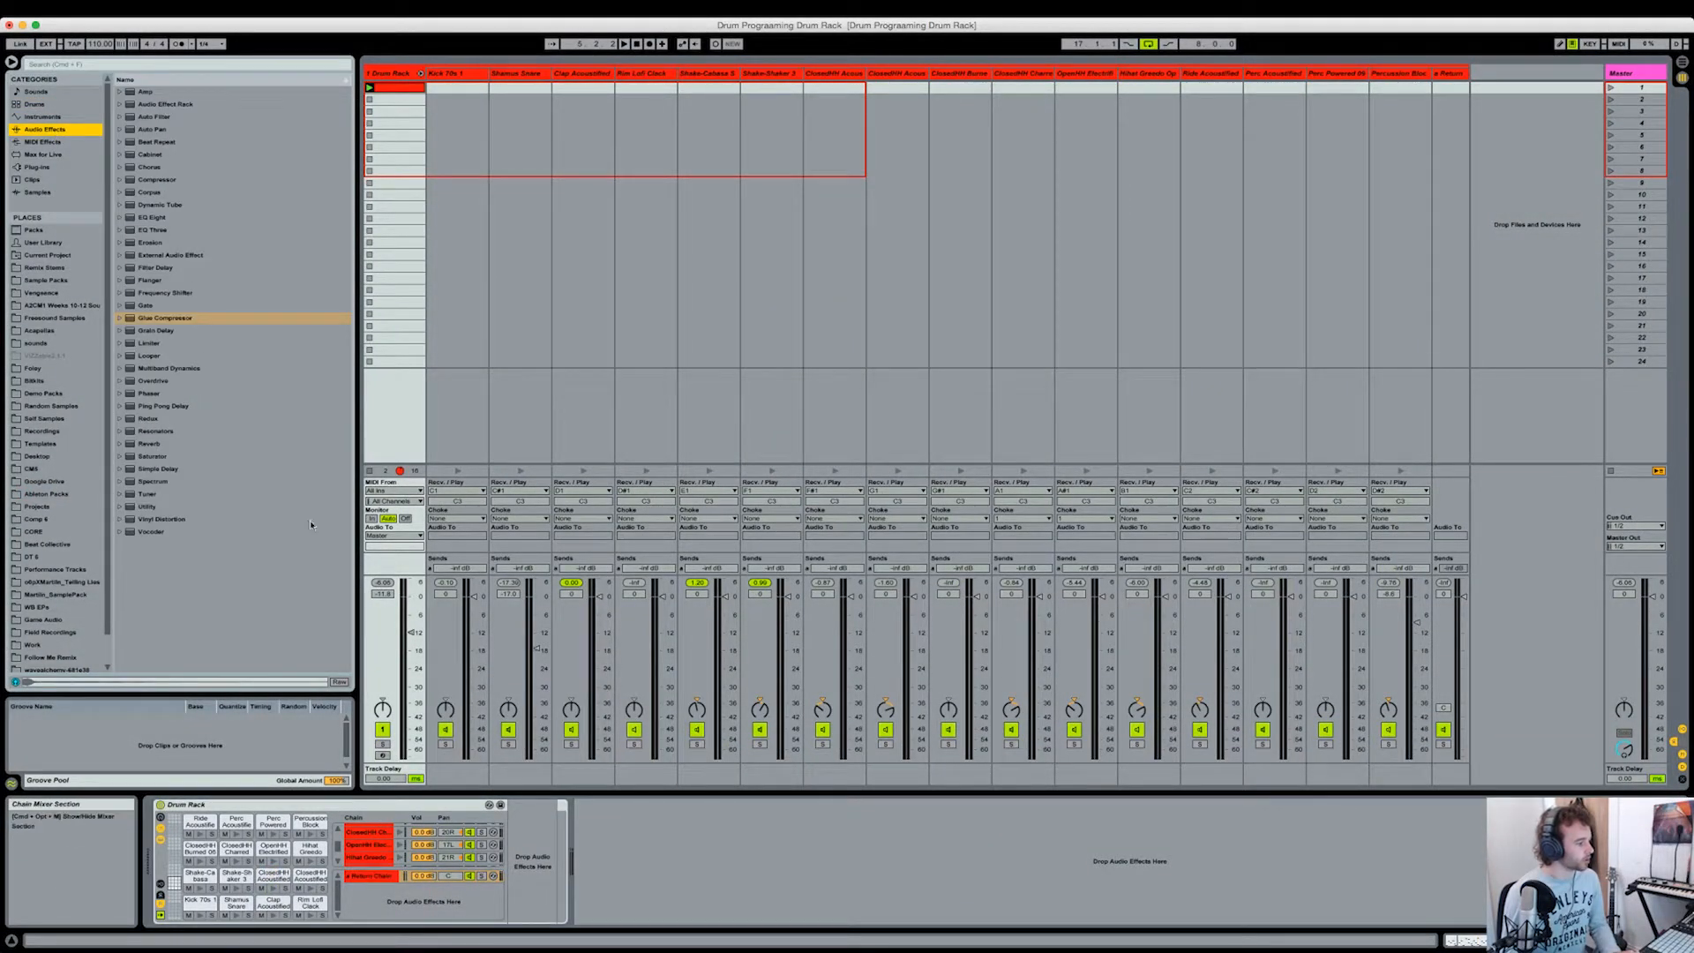
{"action": "left_click_drag", "start_coordinate": [154, 446], "coordinate": [562, 838]}
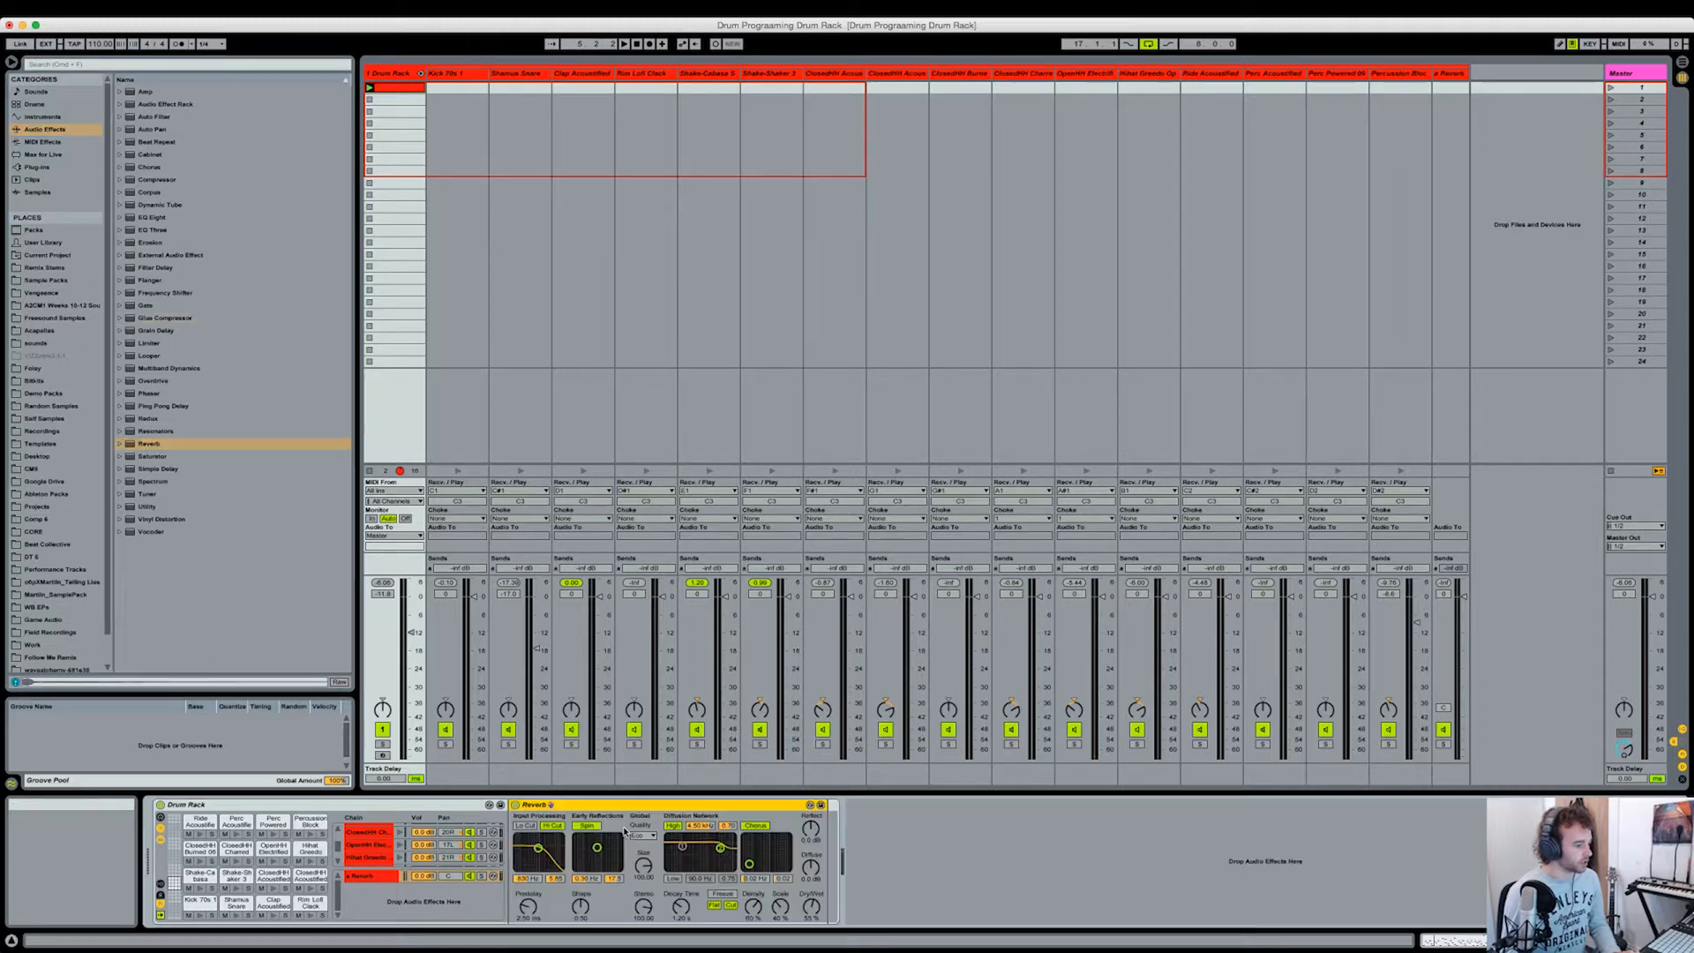
{"action": "left_click", "coordinate": [809, 806]}
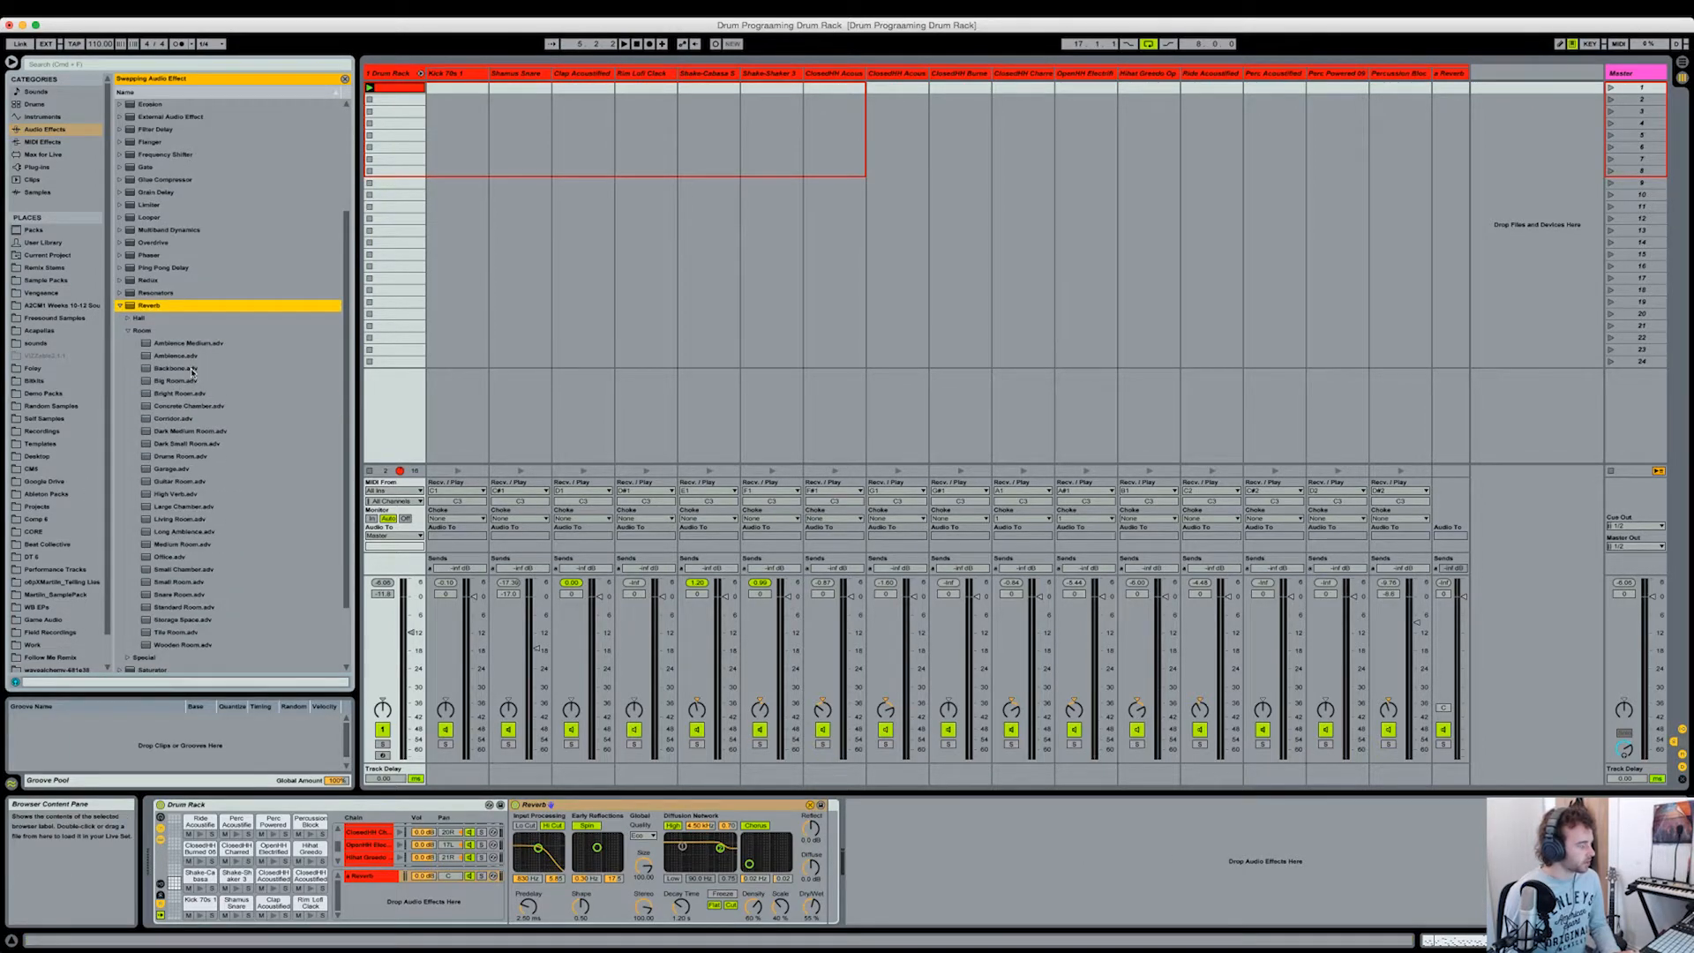
{"action": "double_click", "coordinate": [180, 356]}
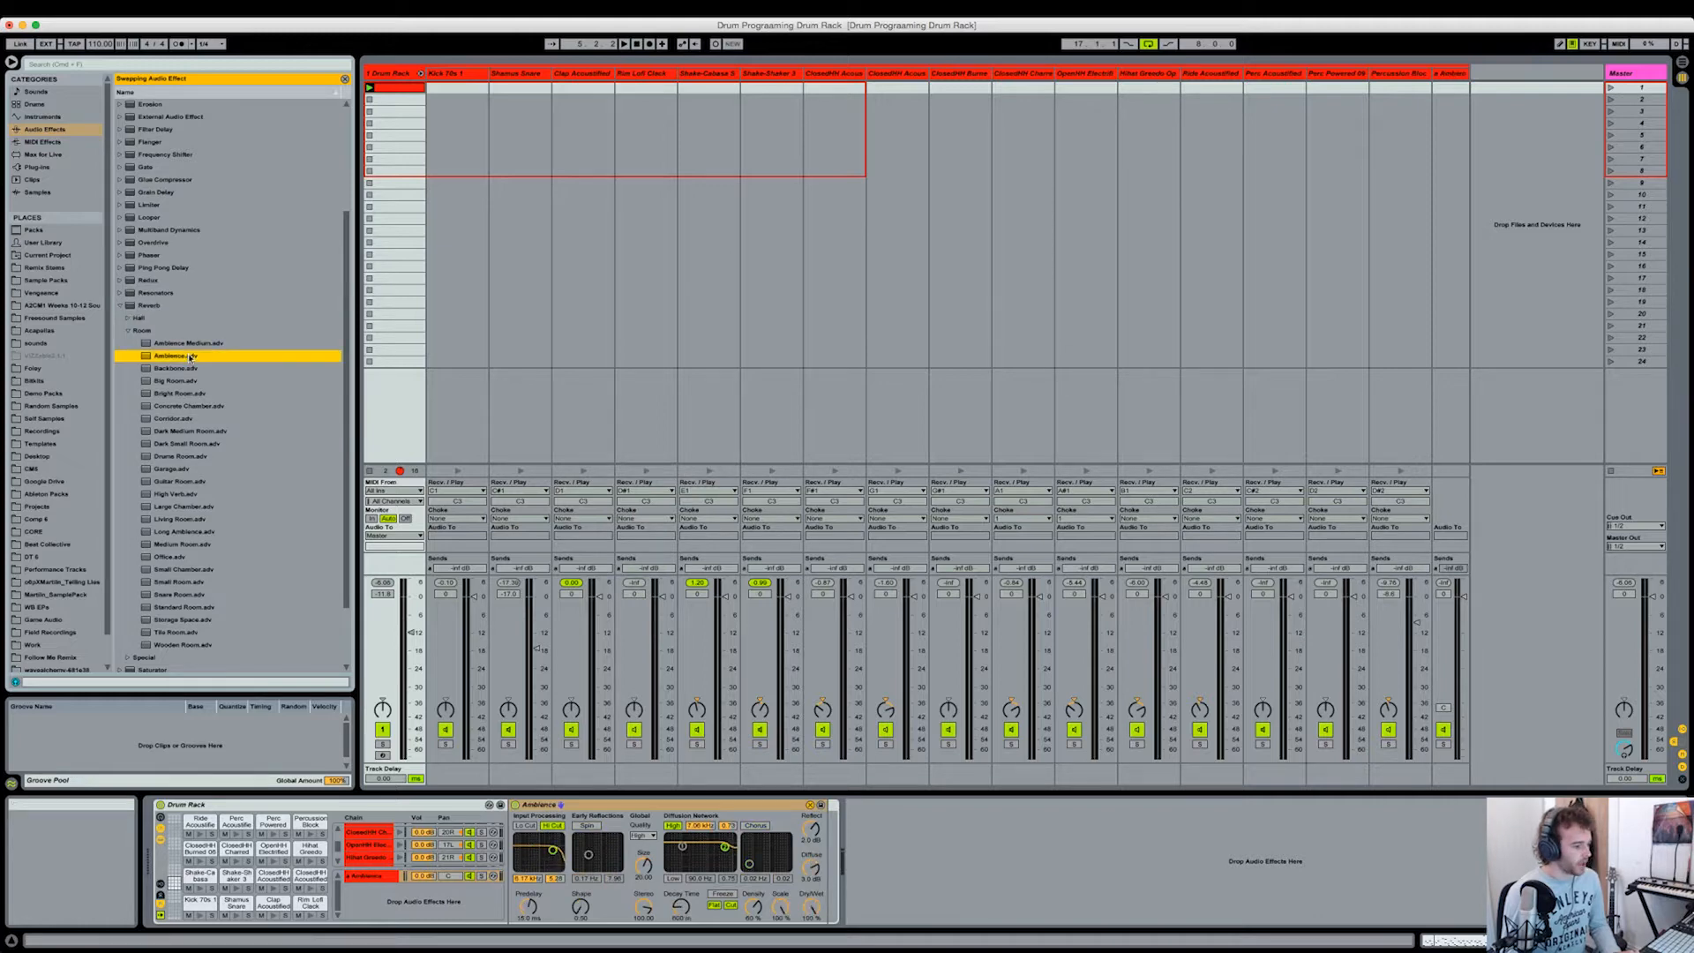
{"action": "left_click", "coordinate": [813, 805]}
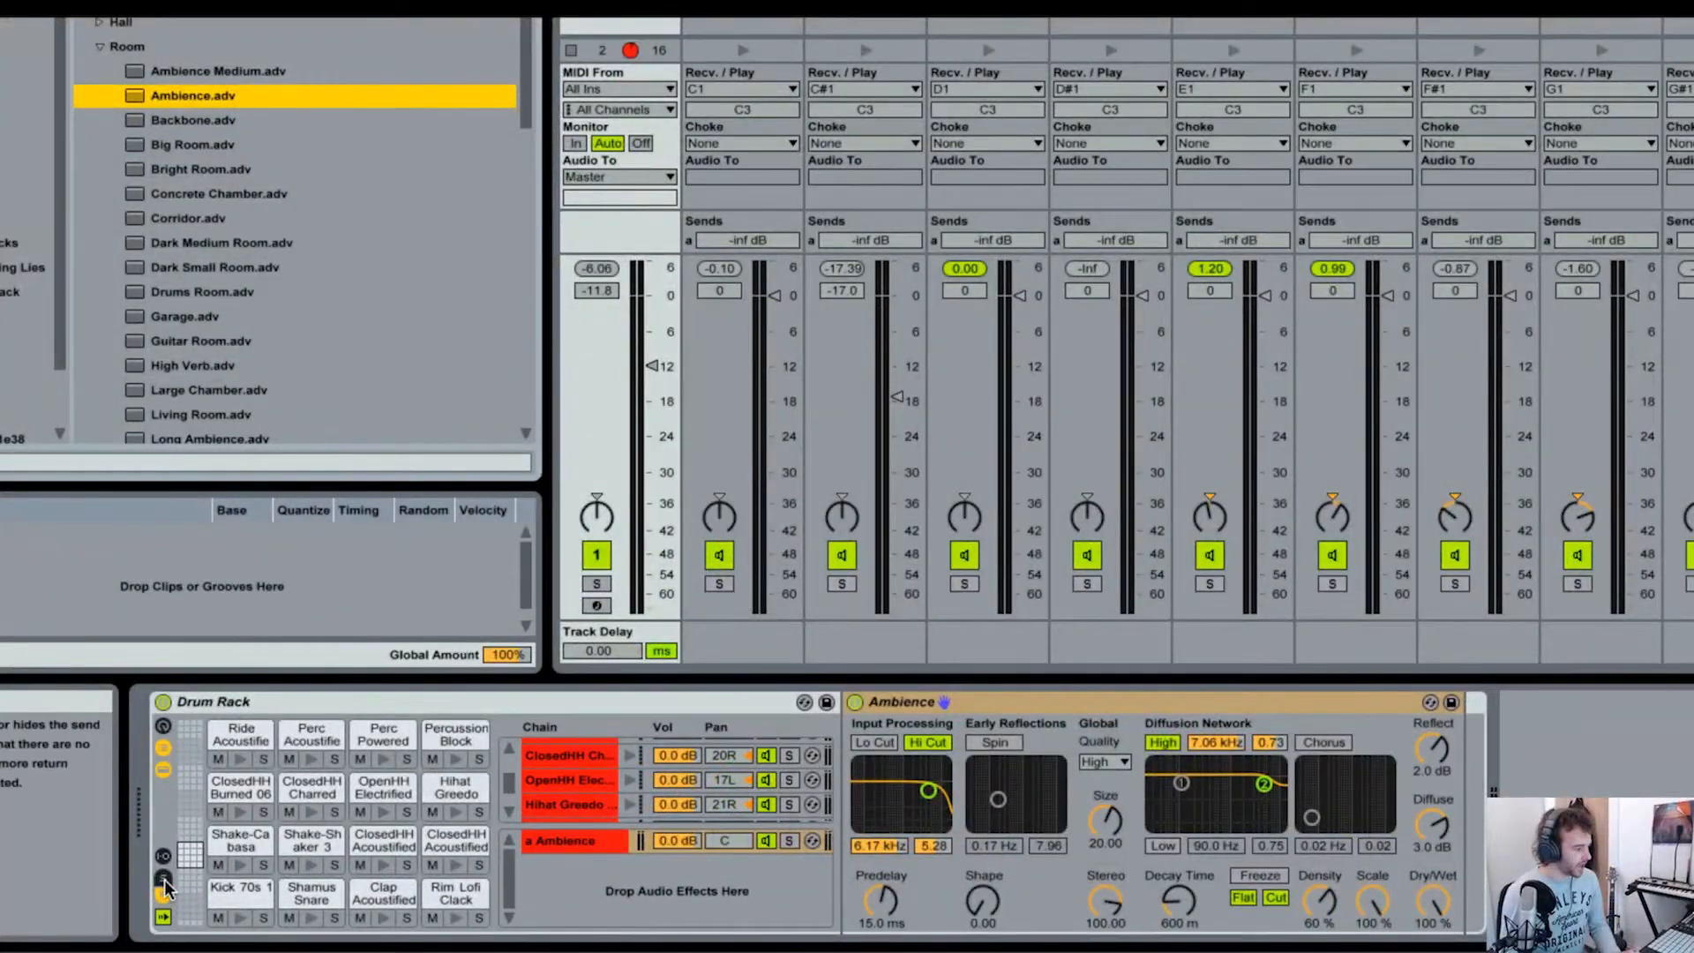
Step: Show the send levels in the Drum Rack's chain list and look through the chains' sends
{"action": "left_click", "coordinate": [164, 880]}
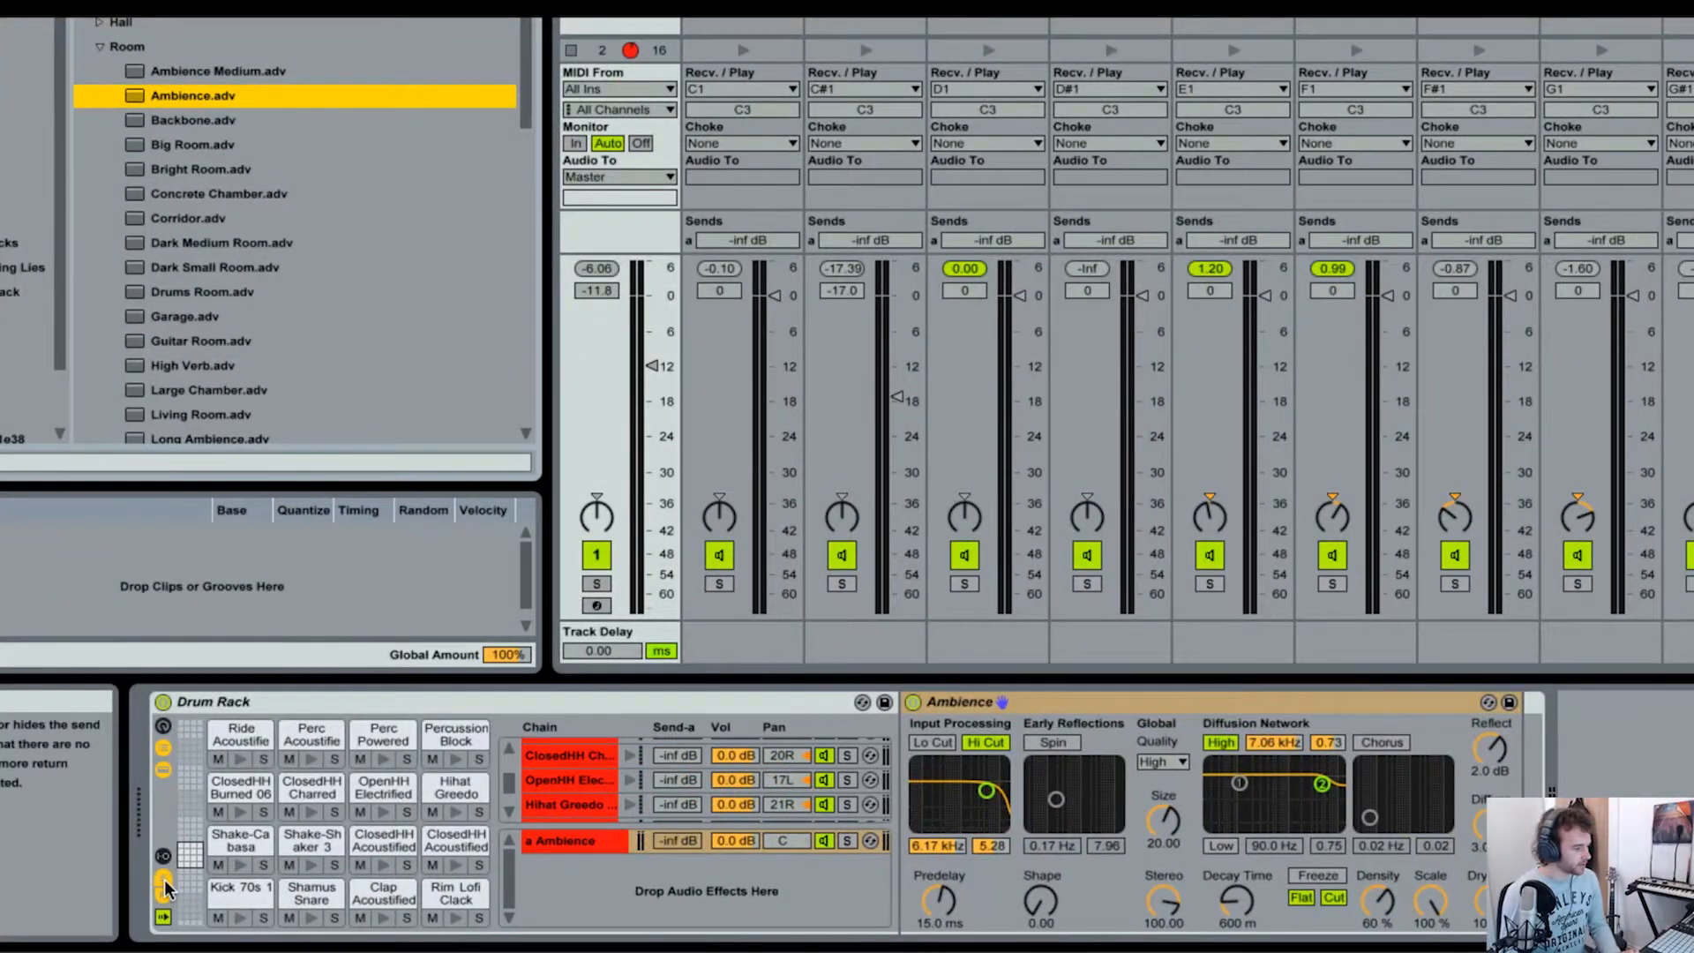
{"action": "scroll", "coordinate": [680, 792], "scroll_direction": "up", "scroll_amount": 1}
{"action": "scroll", "coordinate": [680, 792], "scroll_direction": "up", "scroll_amount": 4}
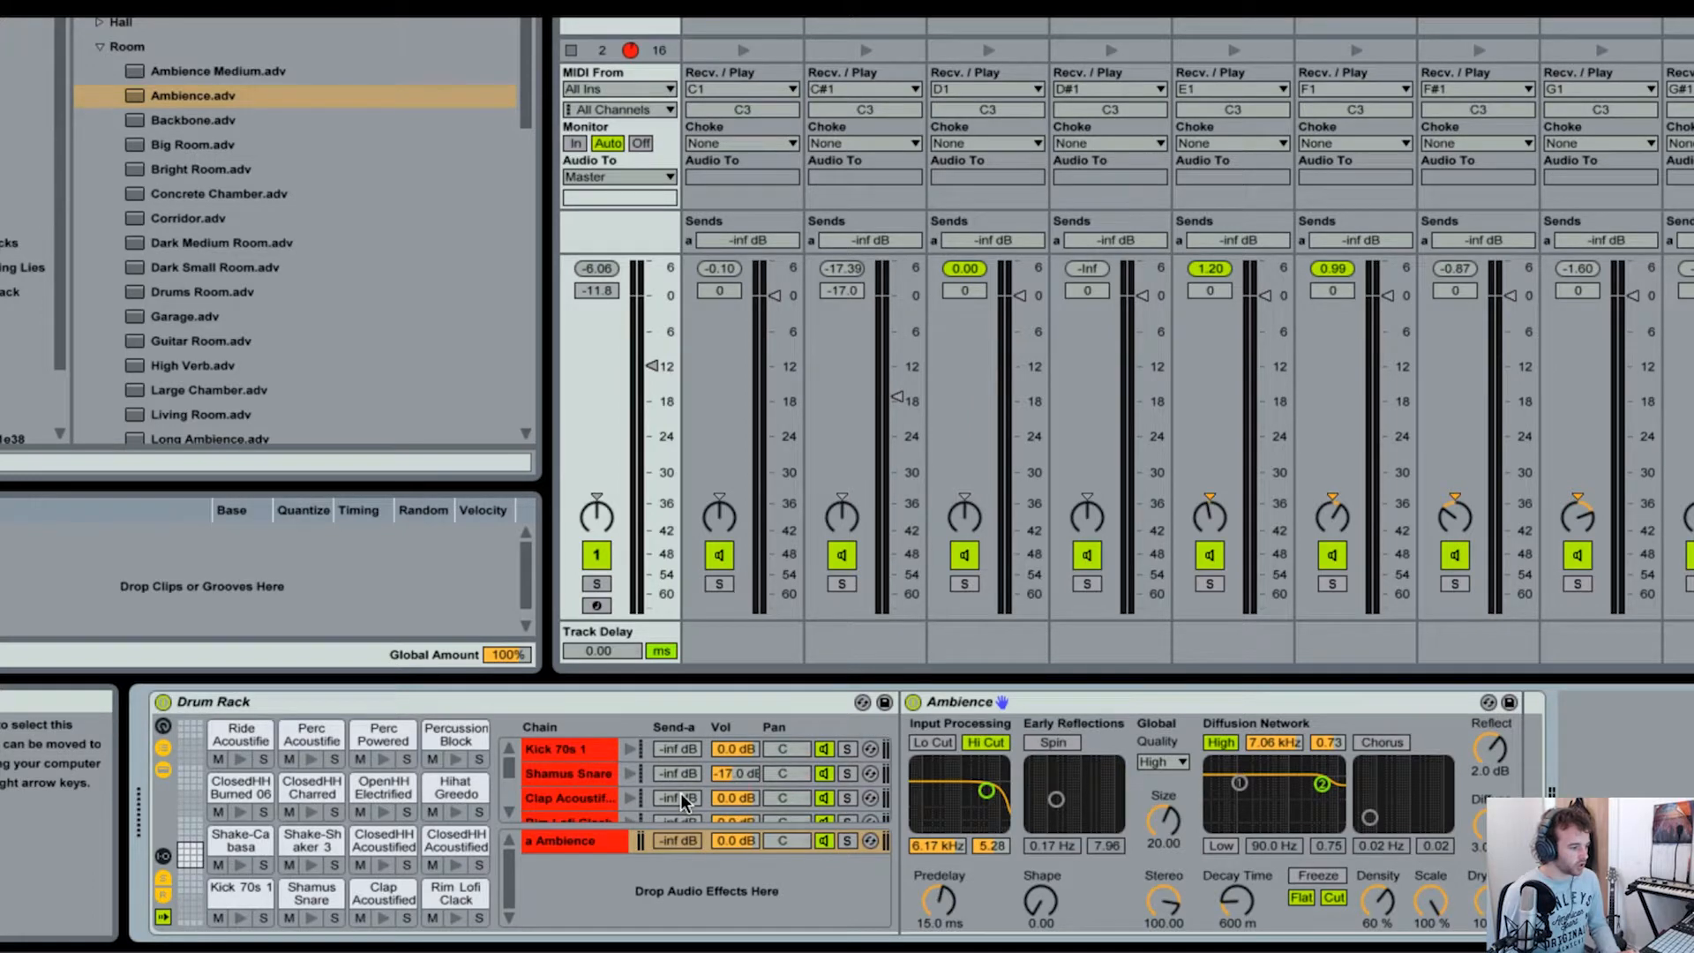
{"action": "scroll", "coordinate": [558, 758], "scroll_direction": "down", "scroll_amount": 10}
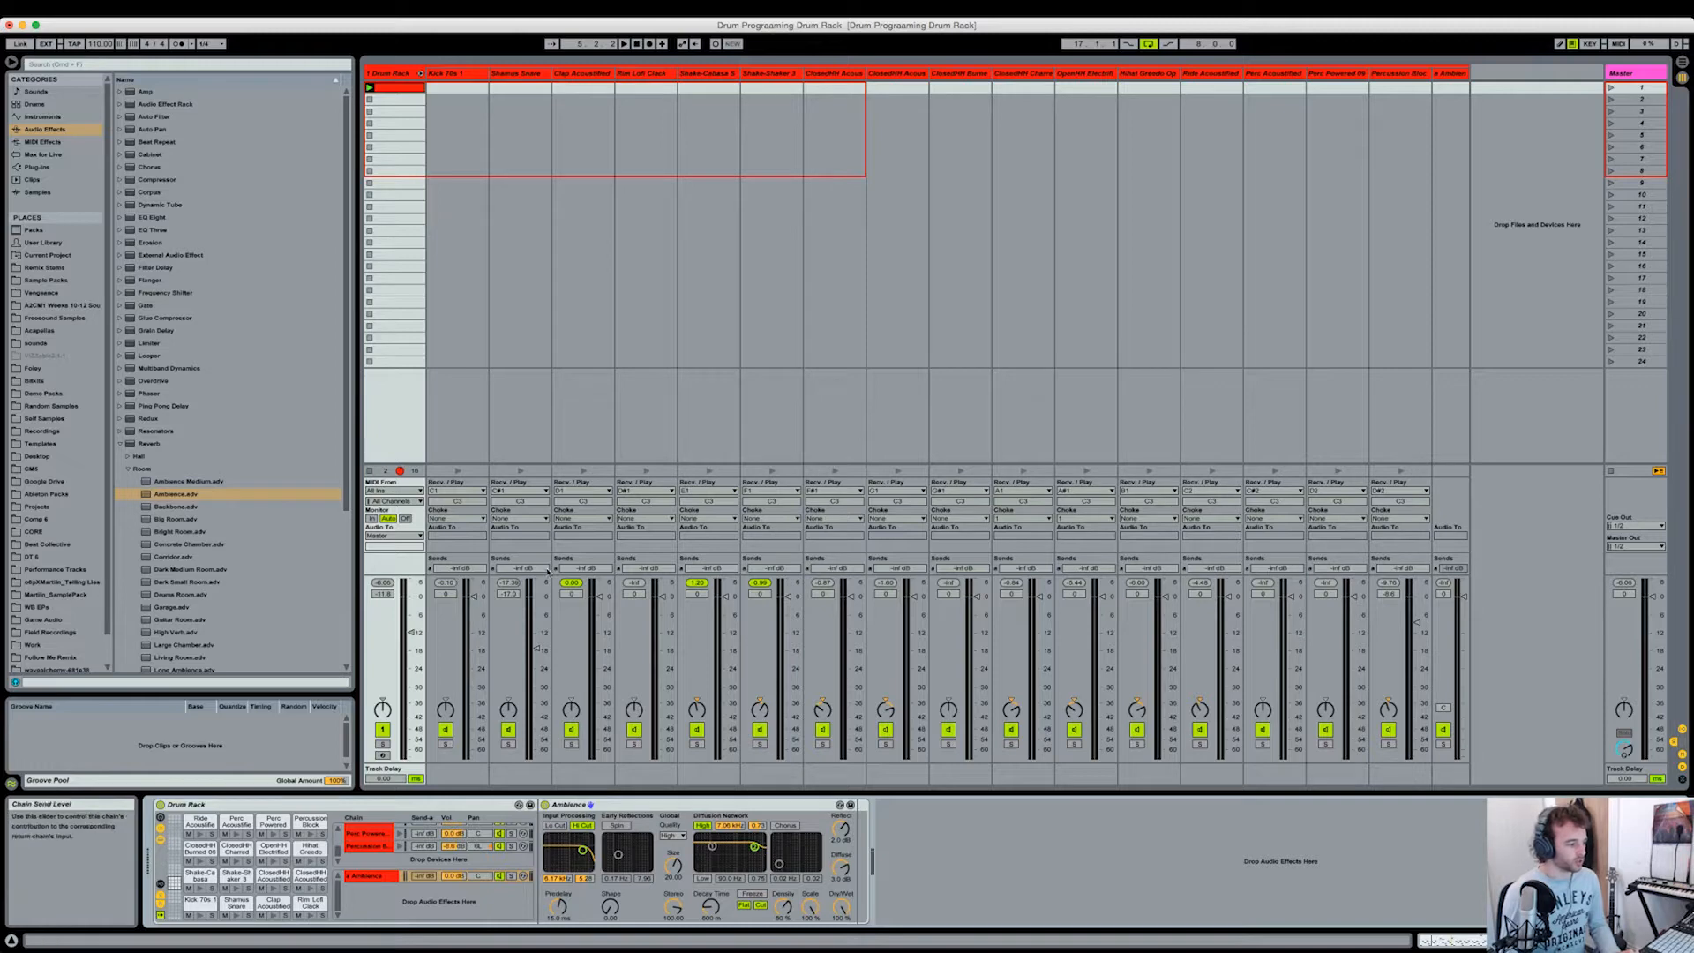
Step: Raise the sends to the Ambience return for all six hi-hat chains together, from the first ClosedHH Acoustified to Hihat Greedo Open
{"action": "left_click", "coordinate": [829, 76]}
{"action": "left_click", "coordinate": [1154, 77], "text": "shift"}
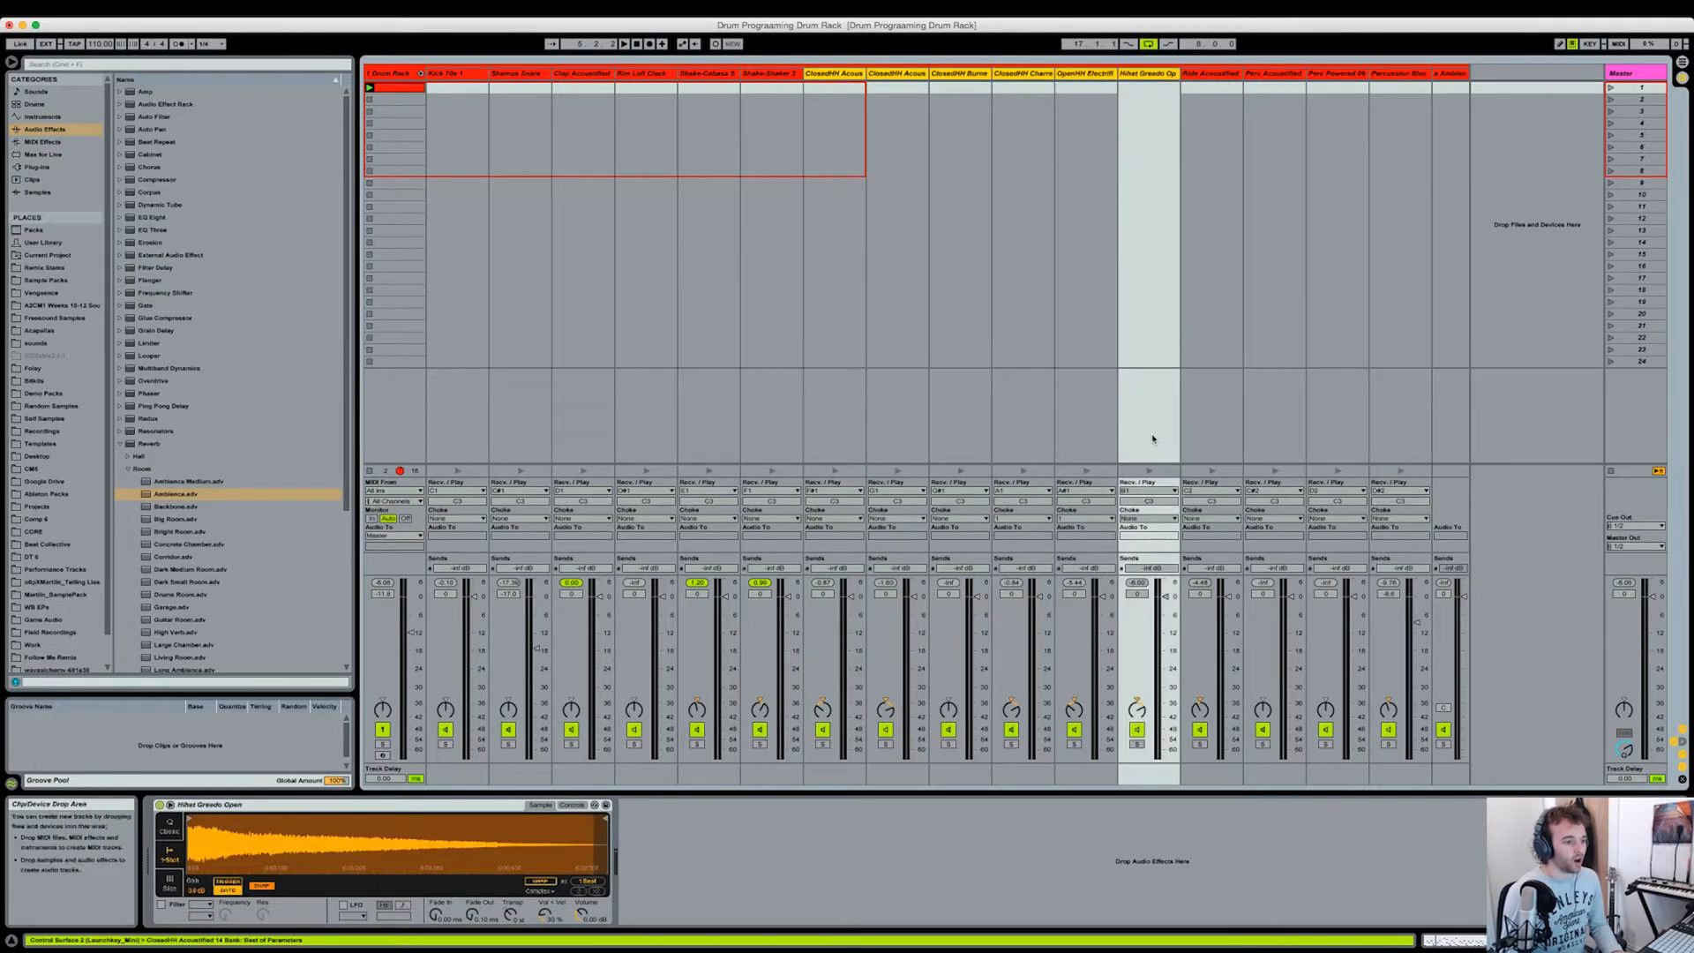
{"action": "left_click_drag", "start_coordinate": [1159, 569], "coordinate": [1159, 529]}
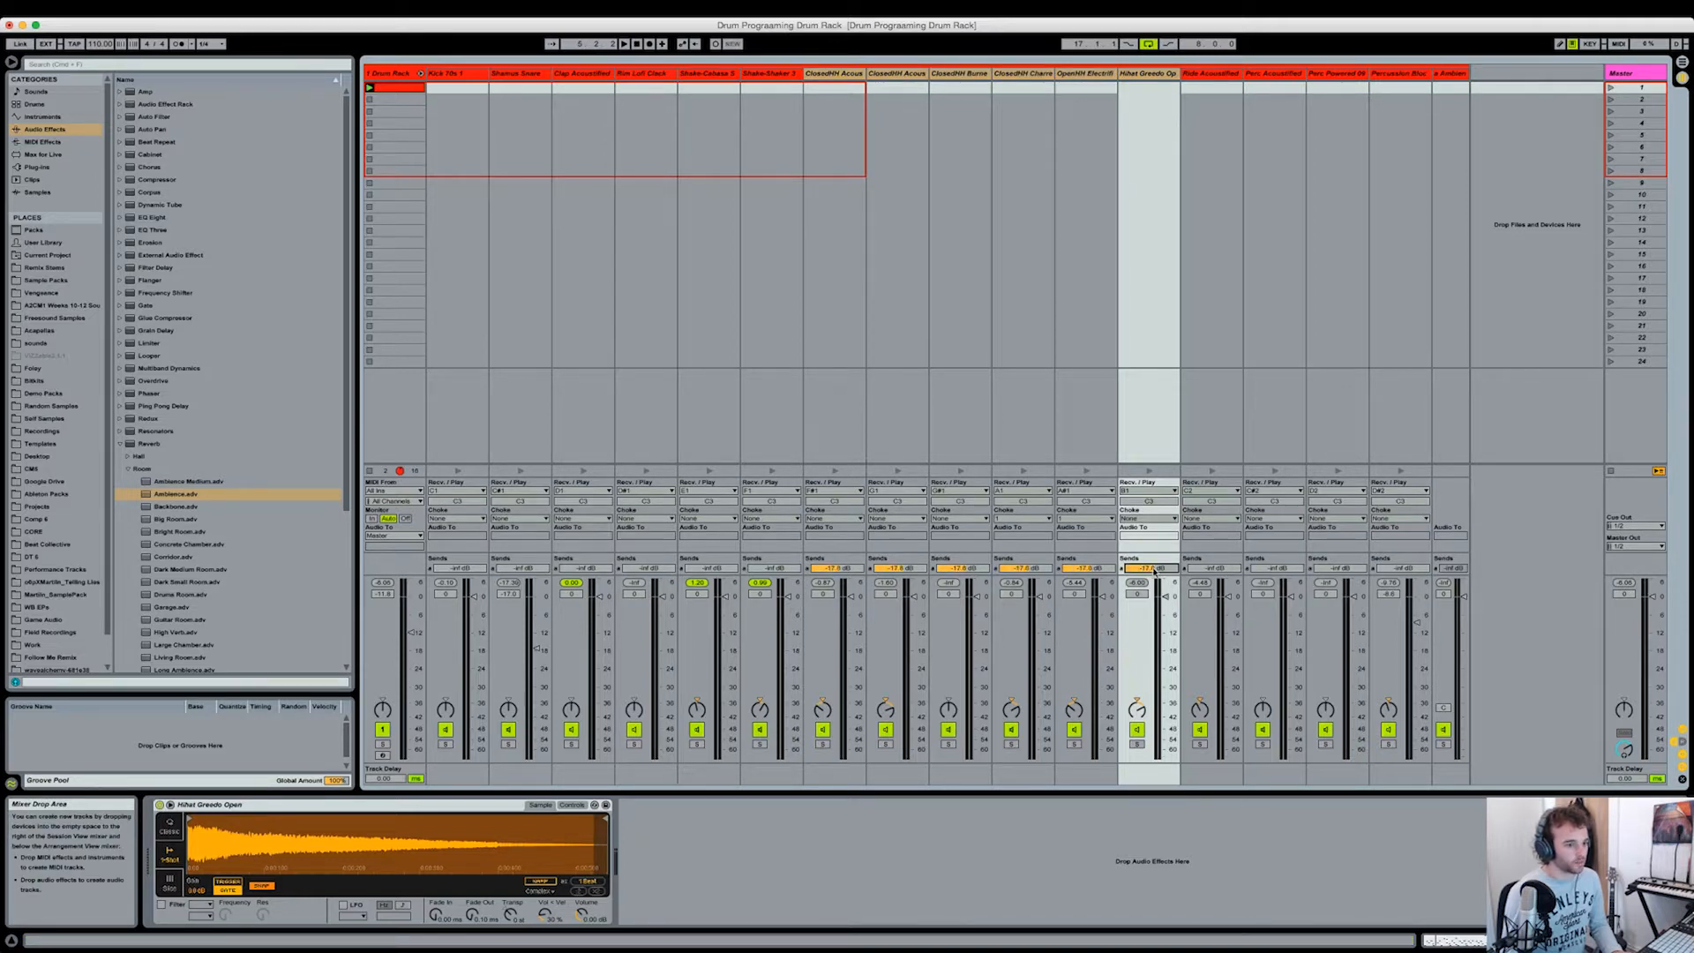
{"action": "left_click", "coordinate": [1467, 75]}
{"action": "left_click_drag", "start_coordinate": [1468, 76], "coordinate": [1517, 76]}
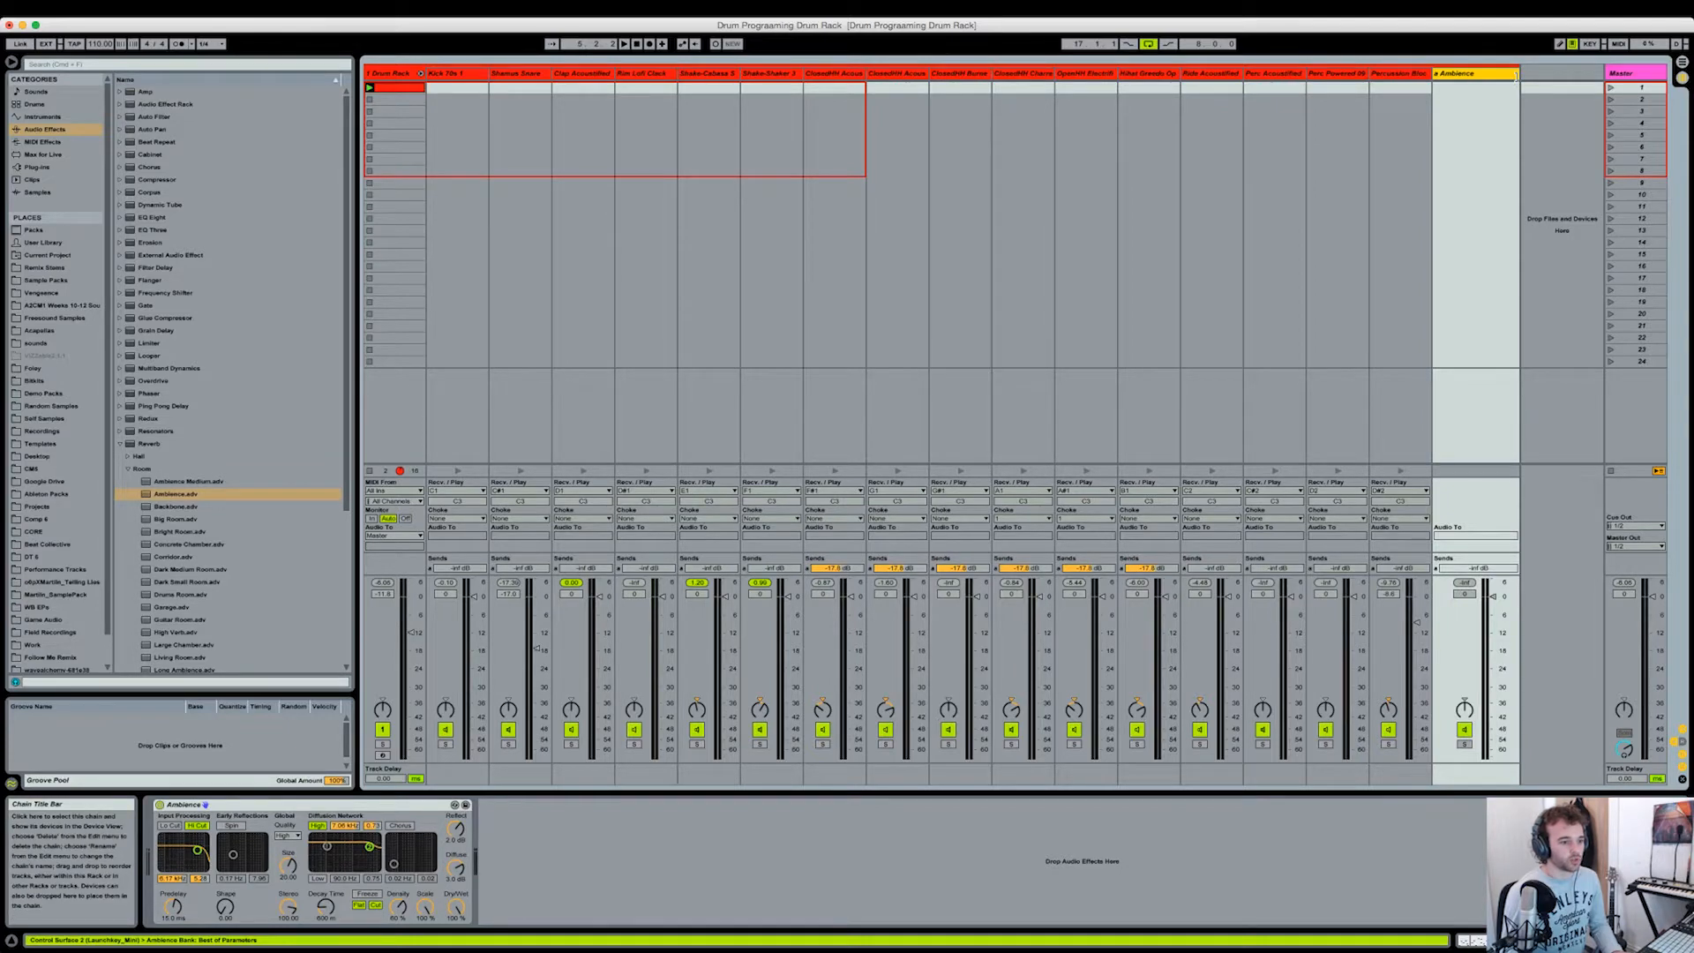
{"action": "left_click_drag", "start_coordinate": [1515, 77], "coordinate": [1469, 88]}
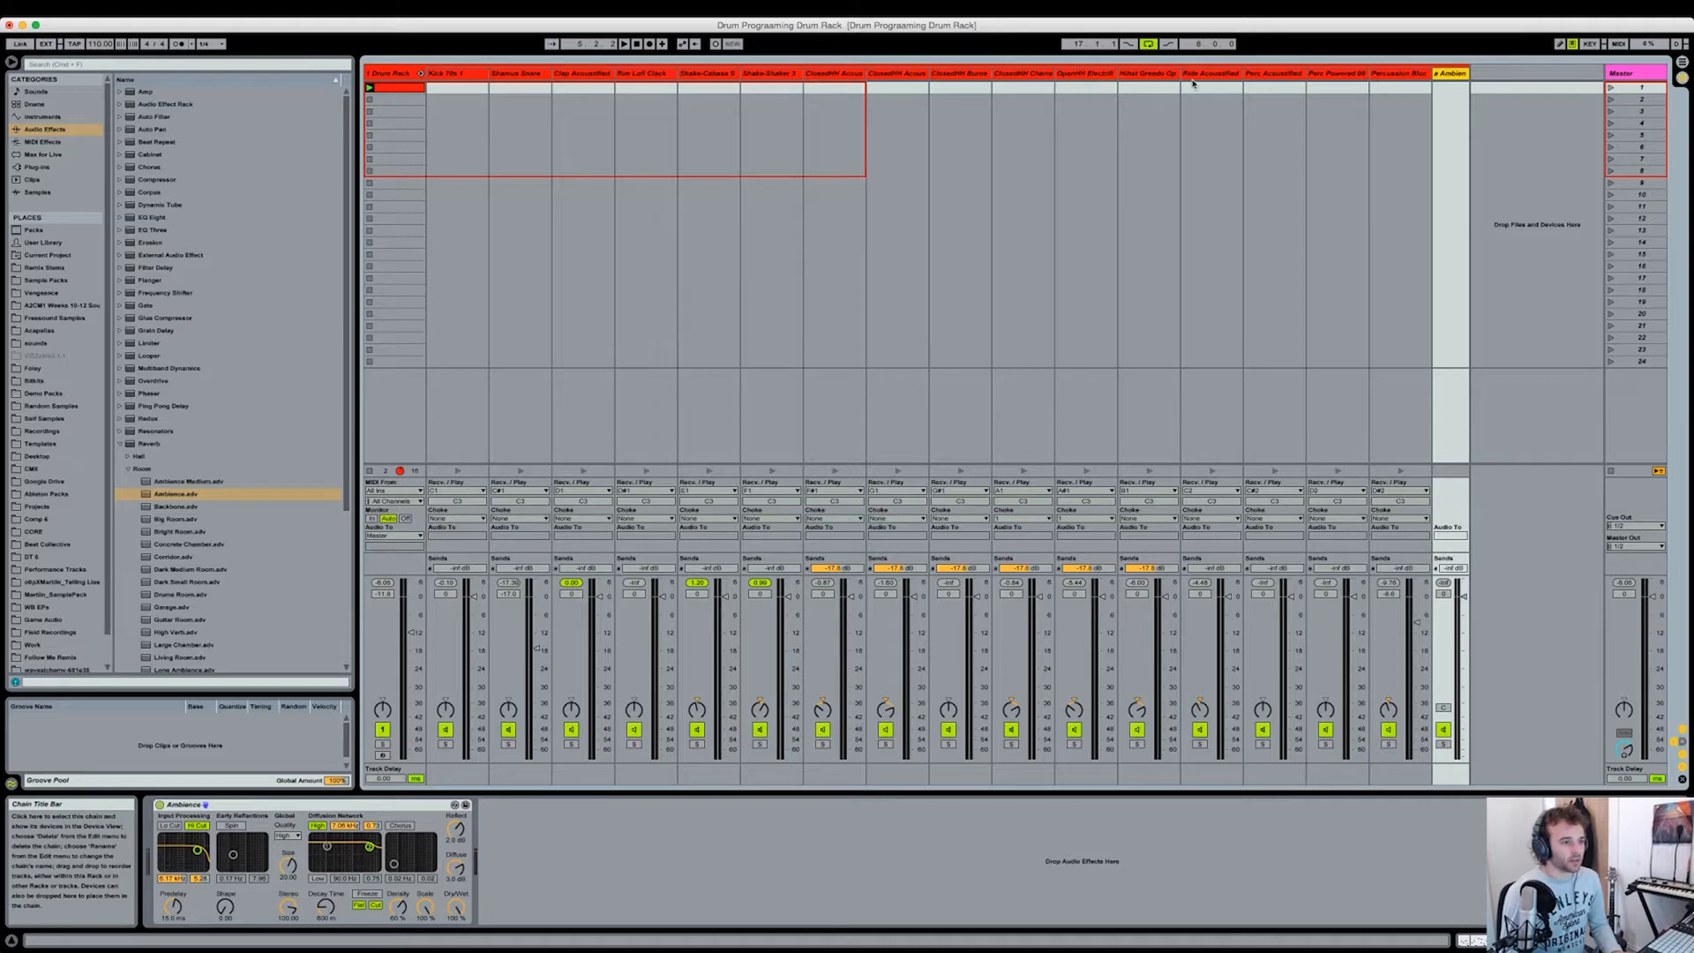
Step: Raise the Ambience sends of the Ride Acoustified, Shamus Snare and Clap Acoustified chains
{"action": "left_click", "coordinate": [1383, 75]}
{"action": "left_click", "coordinate": [1195, 85]}
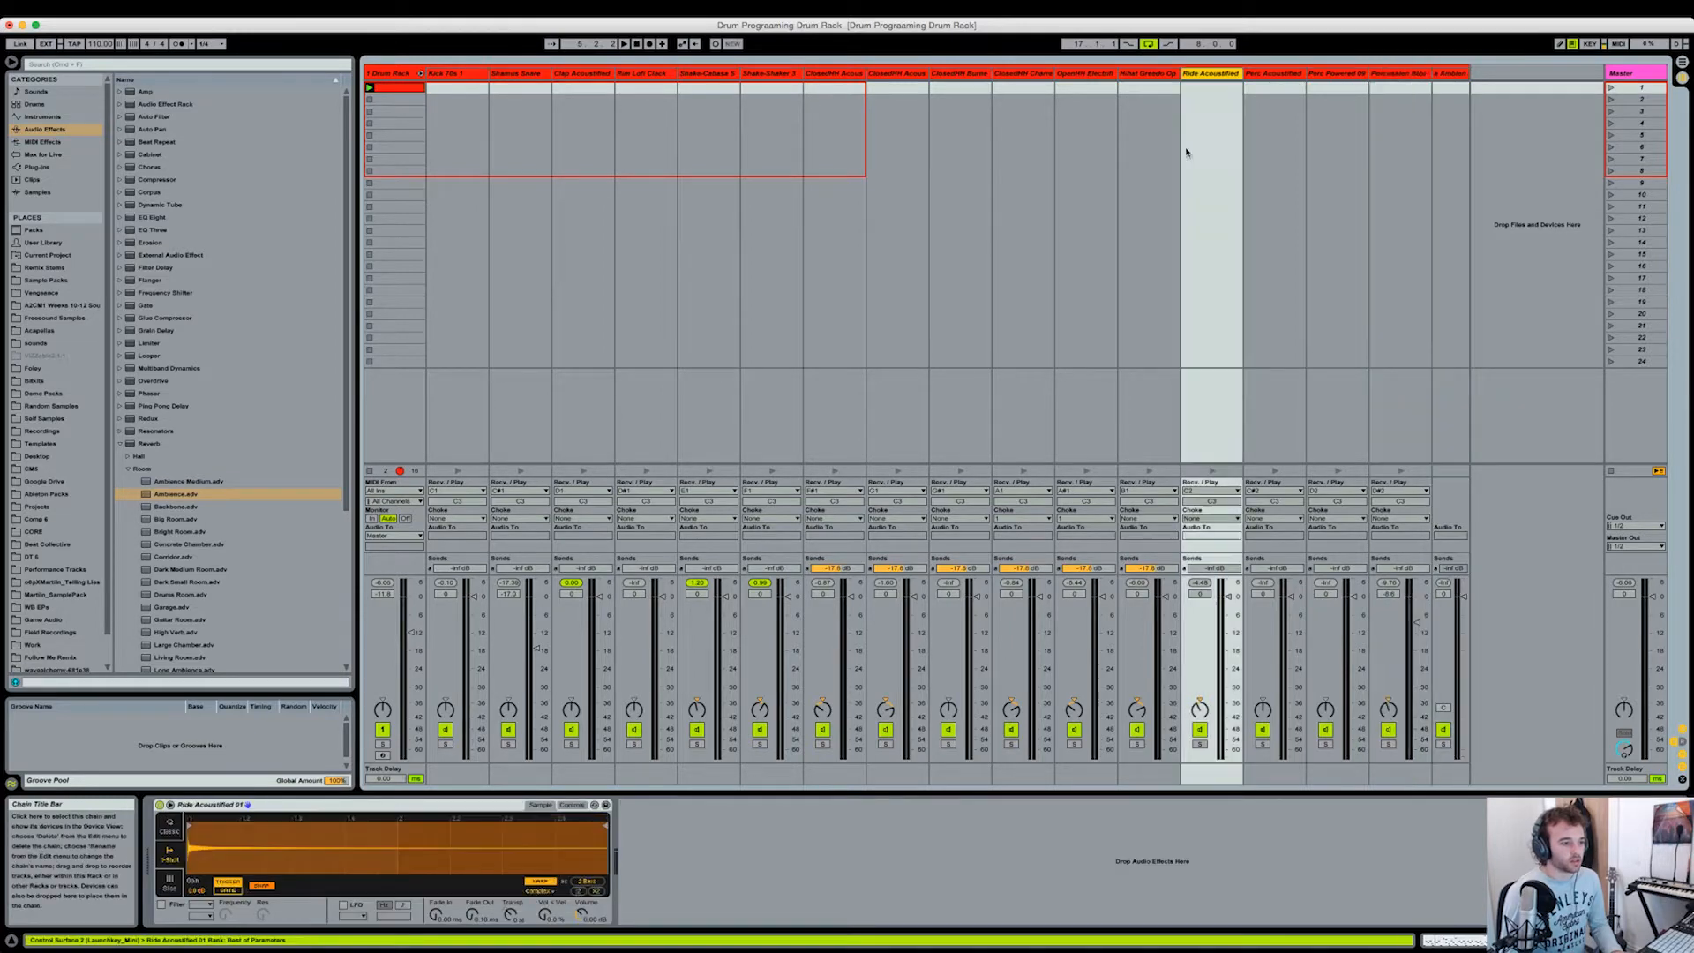
{"action": "left_click_drag", "start_coordinate": [1214, 568], "coordinate": [1214, 578]}
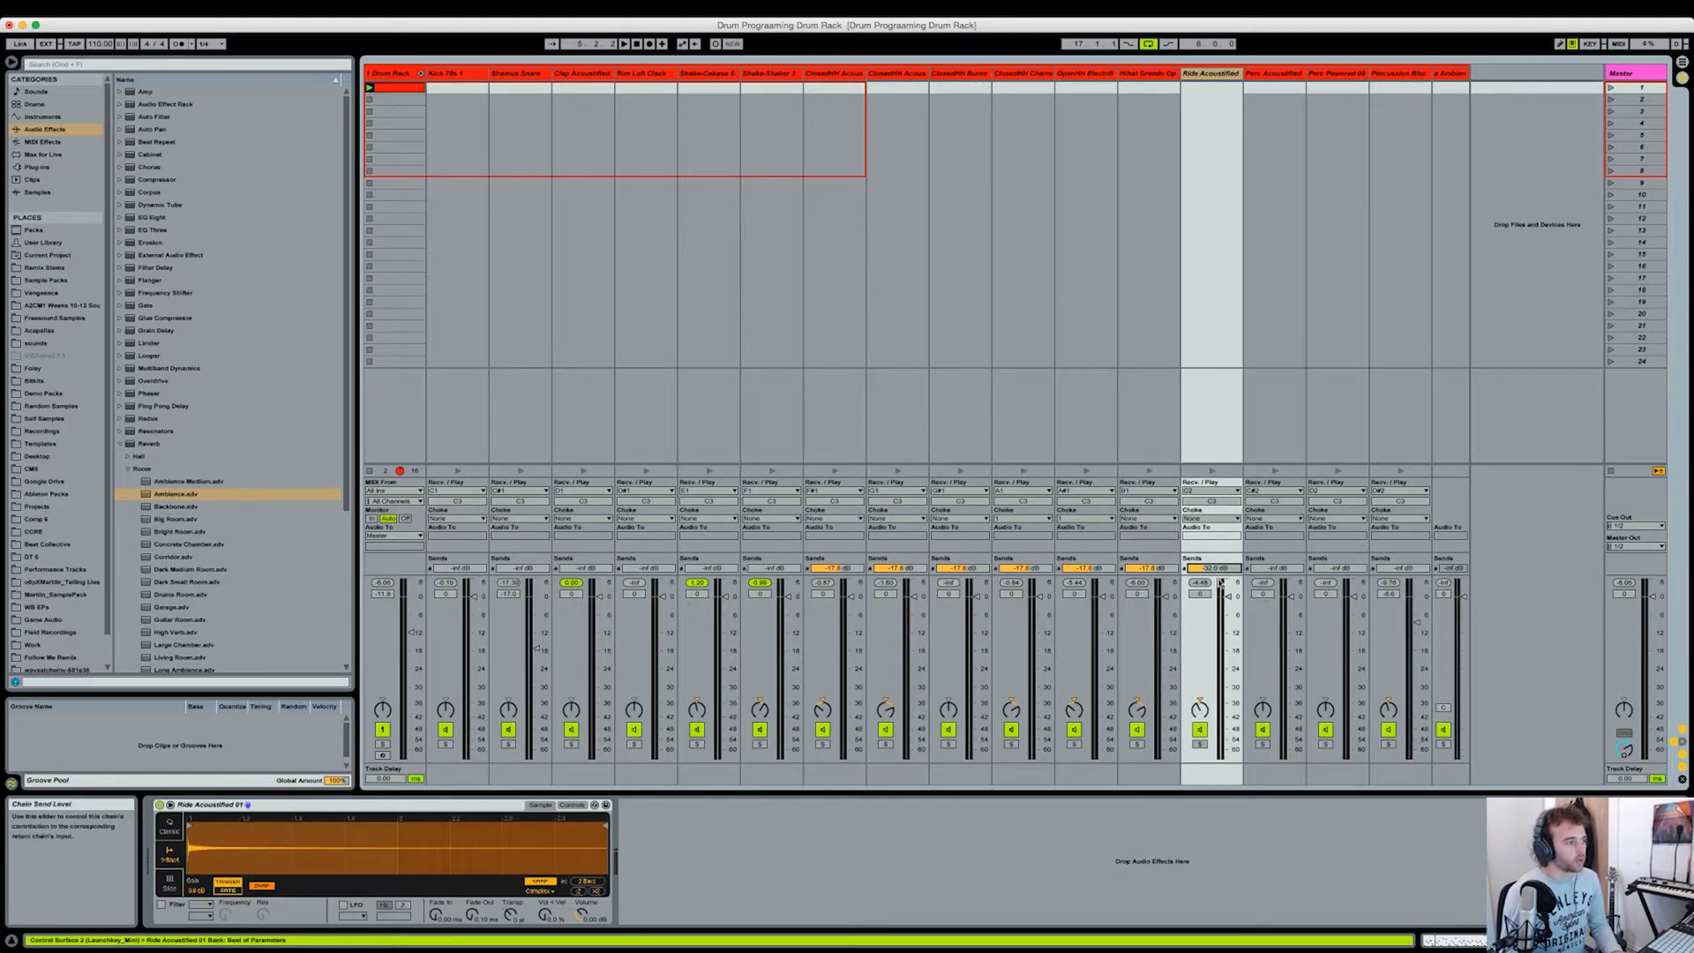
{"action": "left_click_drag", "start_coordinate": [514, 568], "coordinate": [513, 512]}
{"action": "left_click", "coordinate": [590, 544]}
{"action": "left_click_drag", "start_coordinate": [582, 568], "coordinate": [582, 561]}
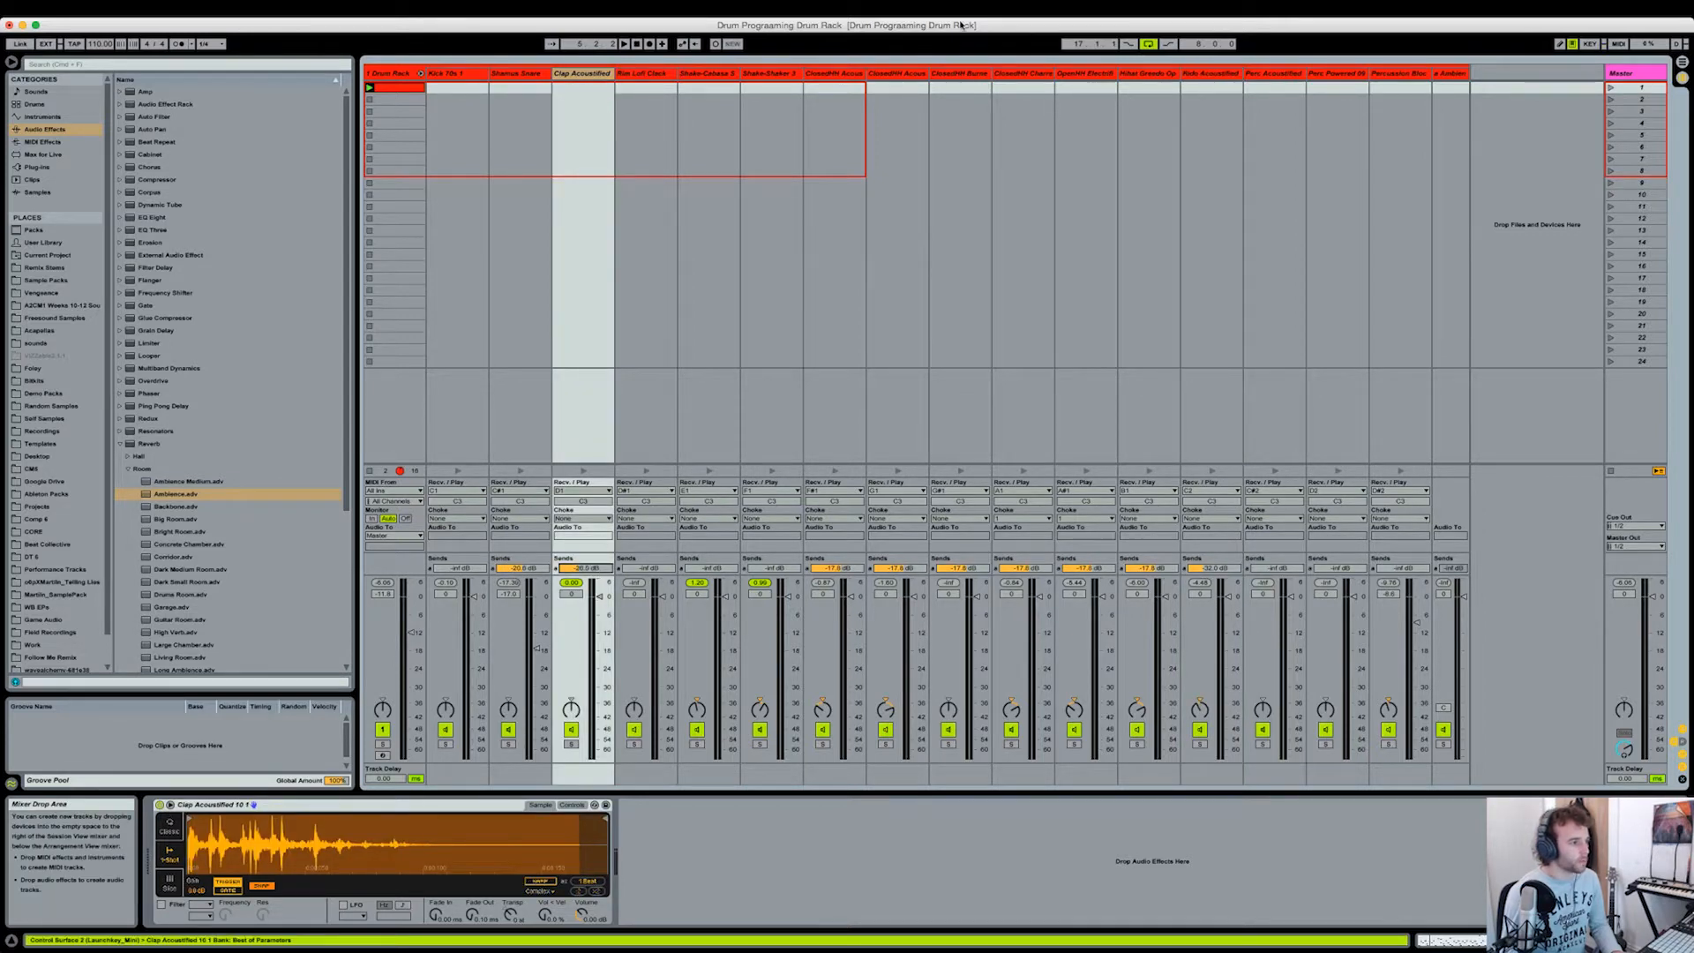
Step: Play the drum pattern and raise the Percussion Block chain's send to the Ambience return
{"action": "left_click", "coordinate": [411, 89]}
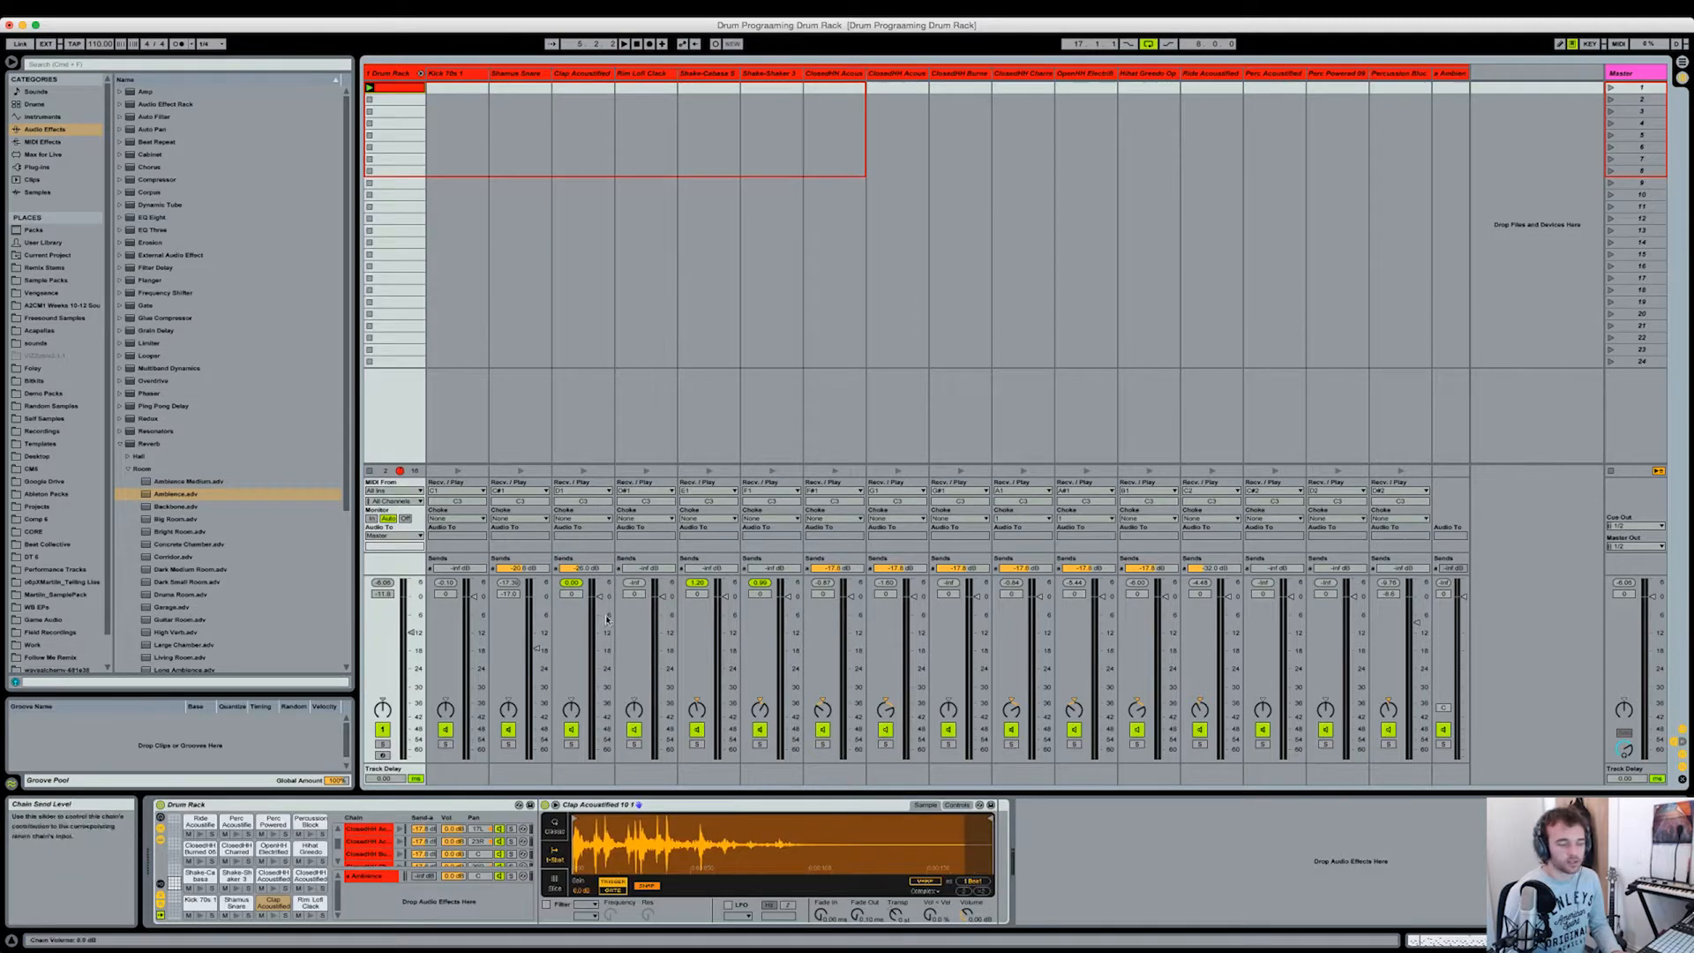
{"action": "key", "text": "space"}
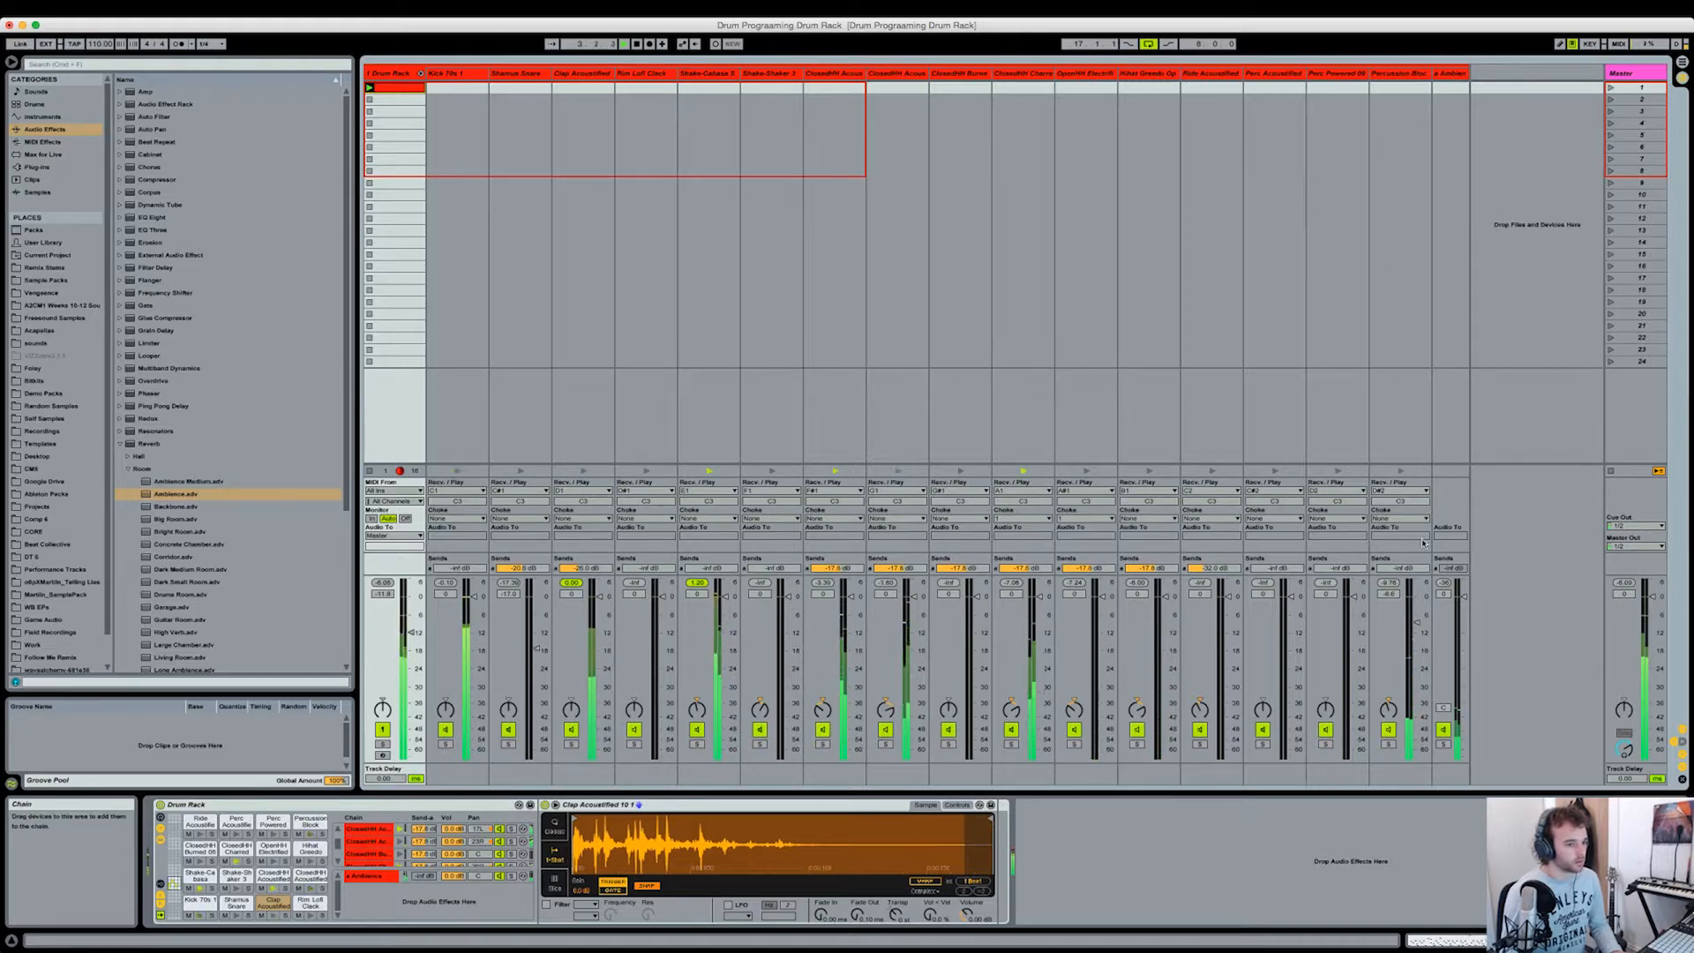
{"action": "mouse_move", "coordinate": [1414, 570]}
{"action": "left_mouse_down"}
{"action": "mouse_move", "coordinate": [1414, 520]}
{"action": "mouse_move", "coordinate": [1414, 563]}
{"action": "left_mouse_up"}
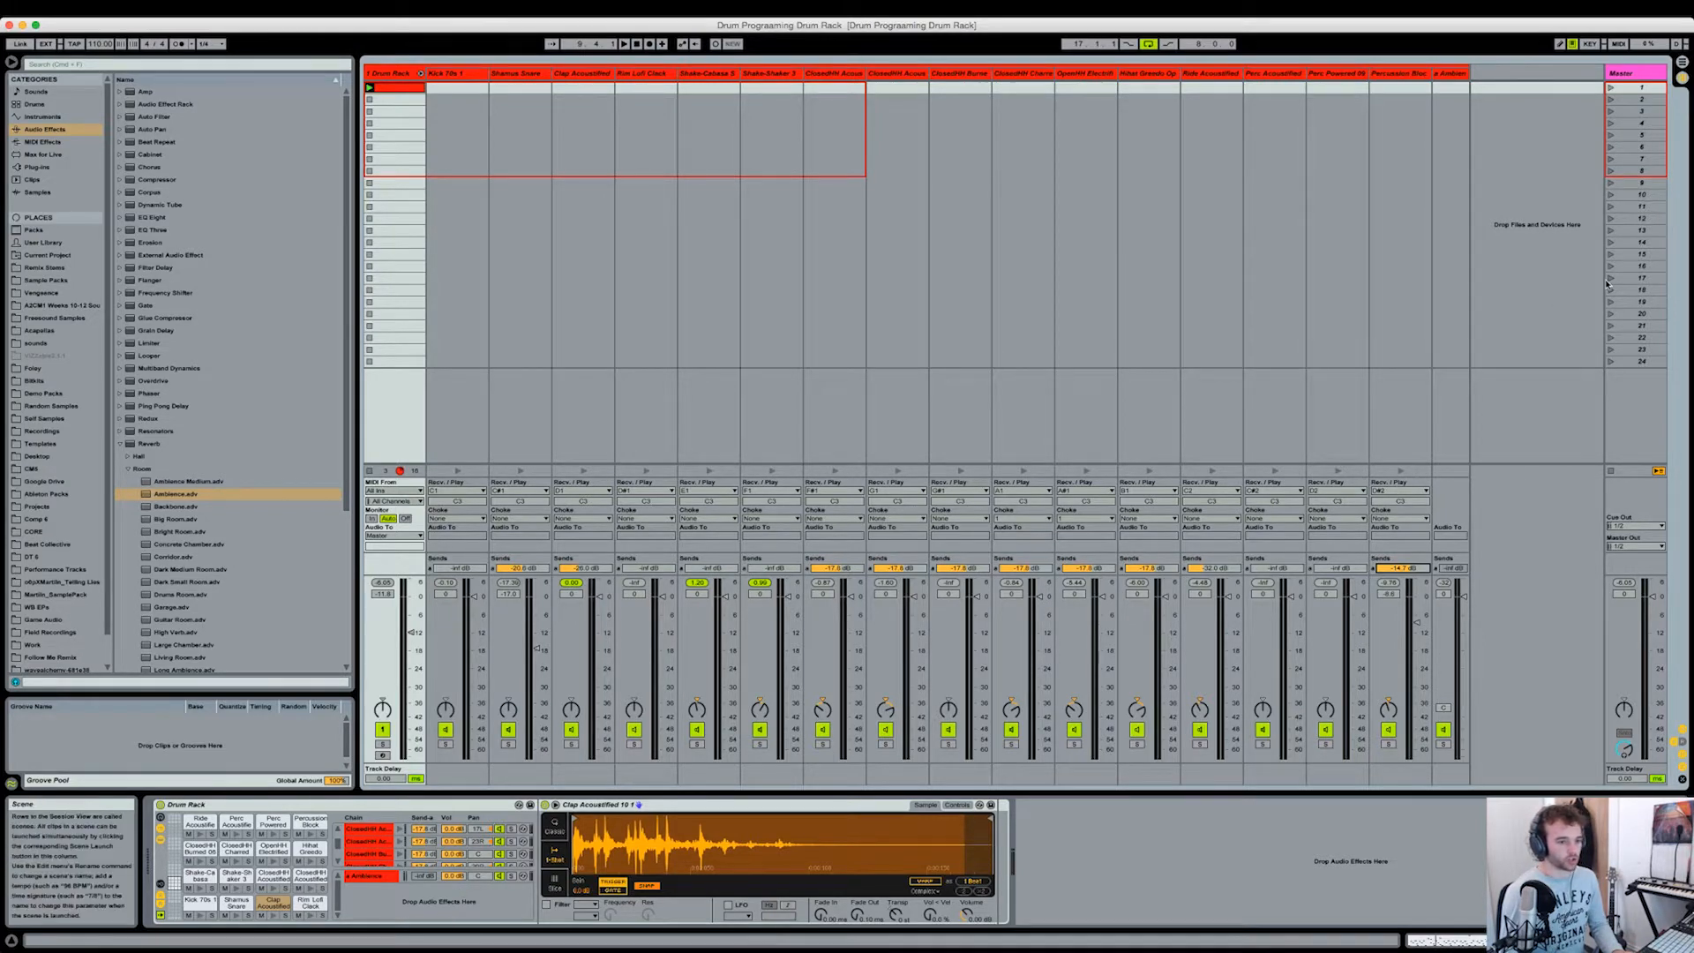
Step: Insert a return track in the Live set and widen it in the mixer
{"action": "left_click", "coordinate": [1581, 173]}
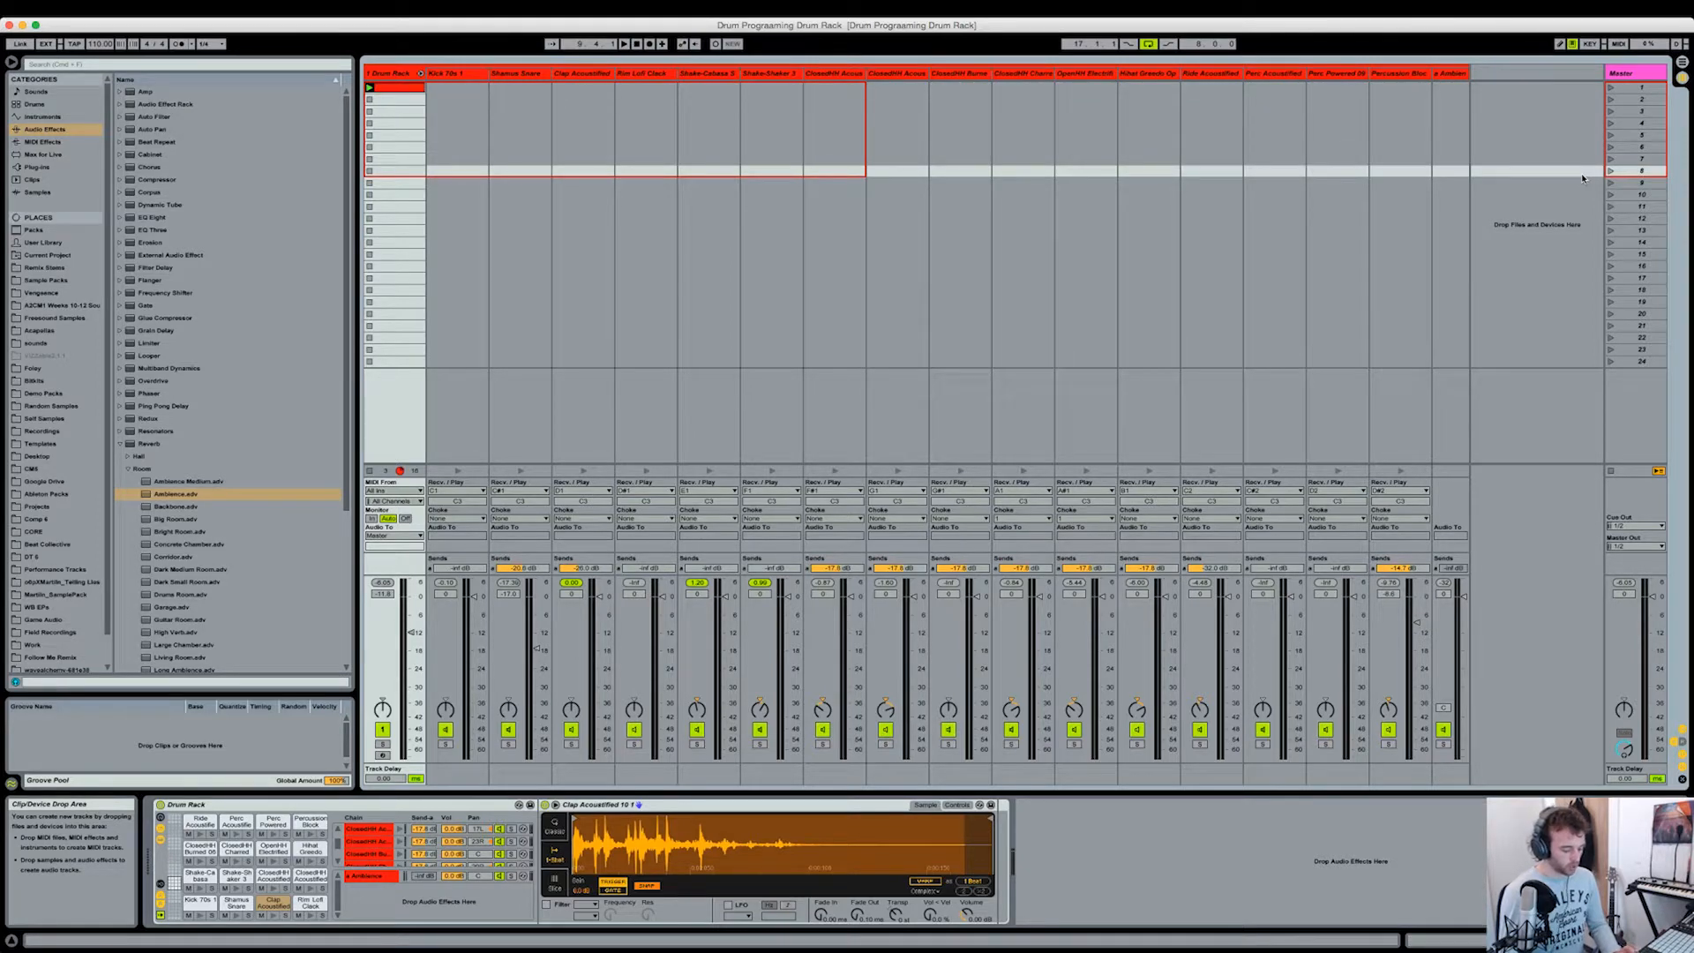
{"action": "key", "text": "super+alt+t"}
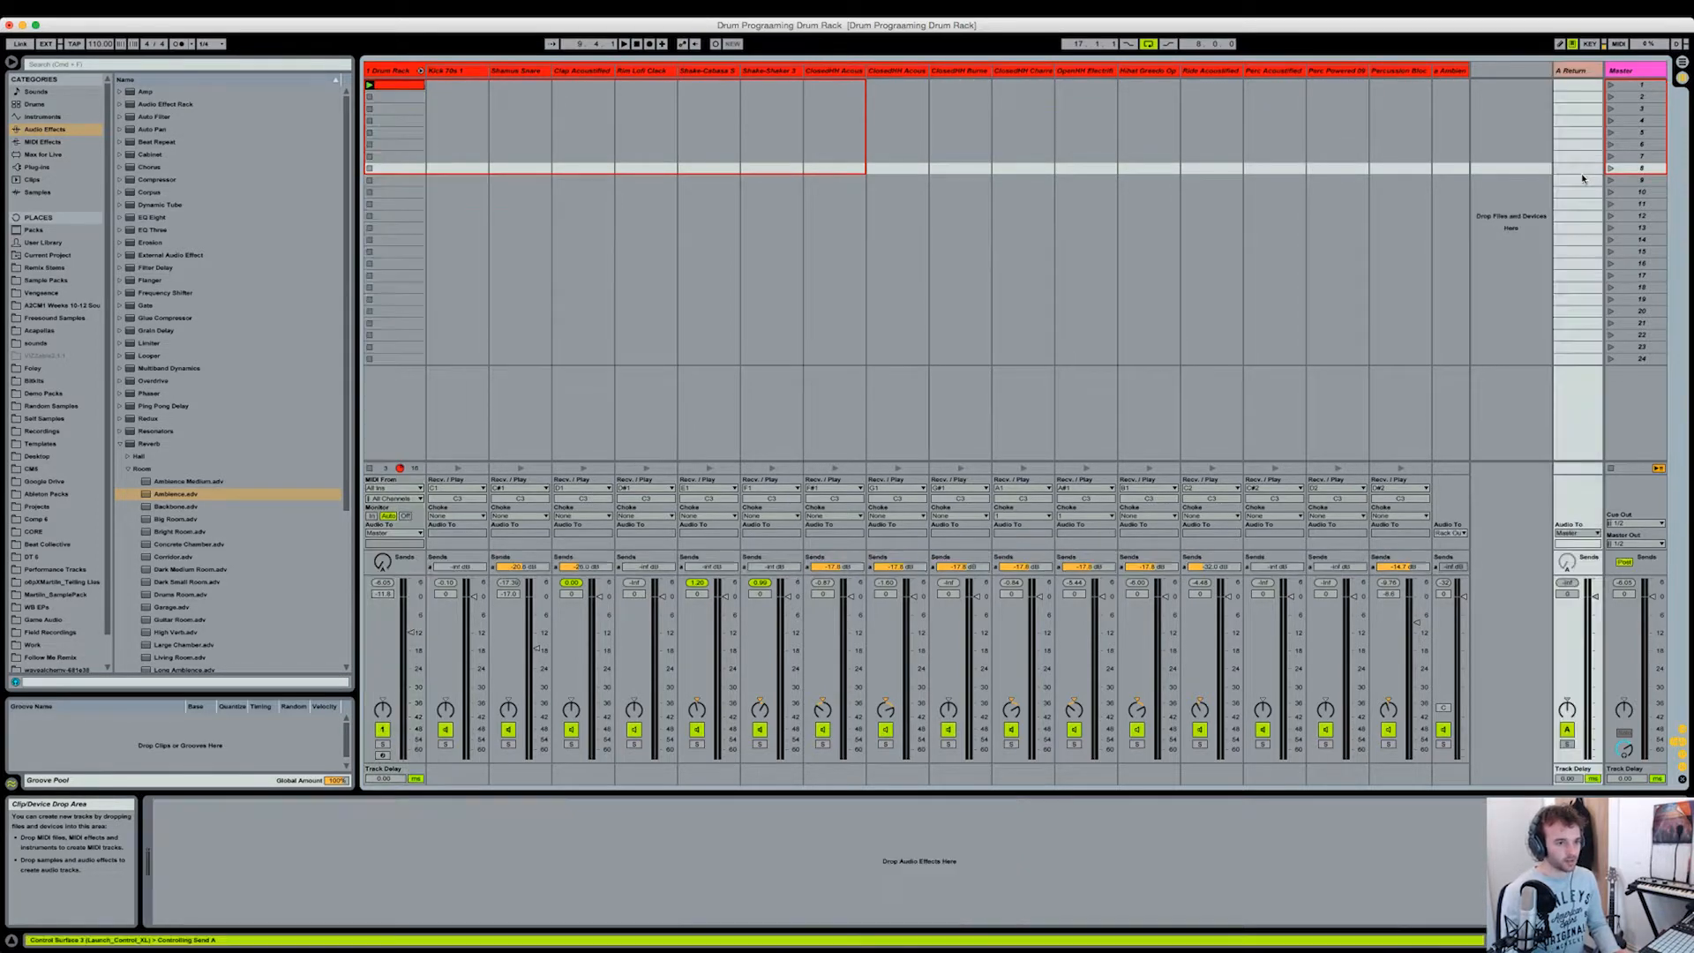
{"action": "left_click", "coordinate": [1565, 75]}
{"action": "left_click_drag", "start_coordinate": [1553, 75], "coordinate": [1515, 75]}
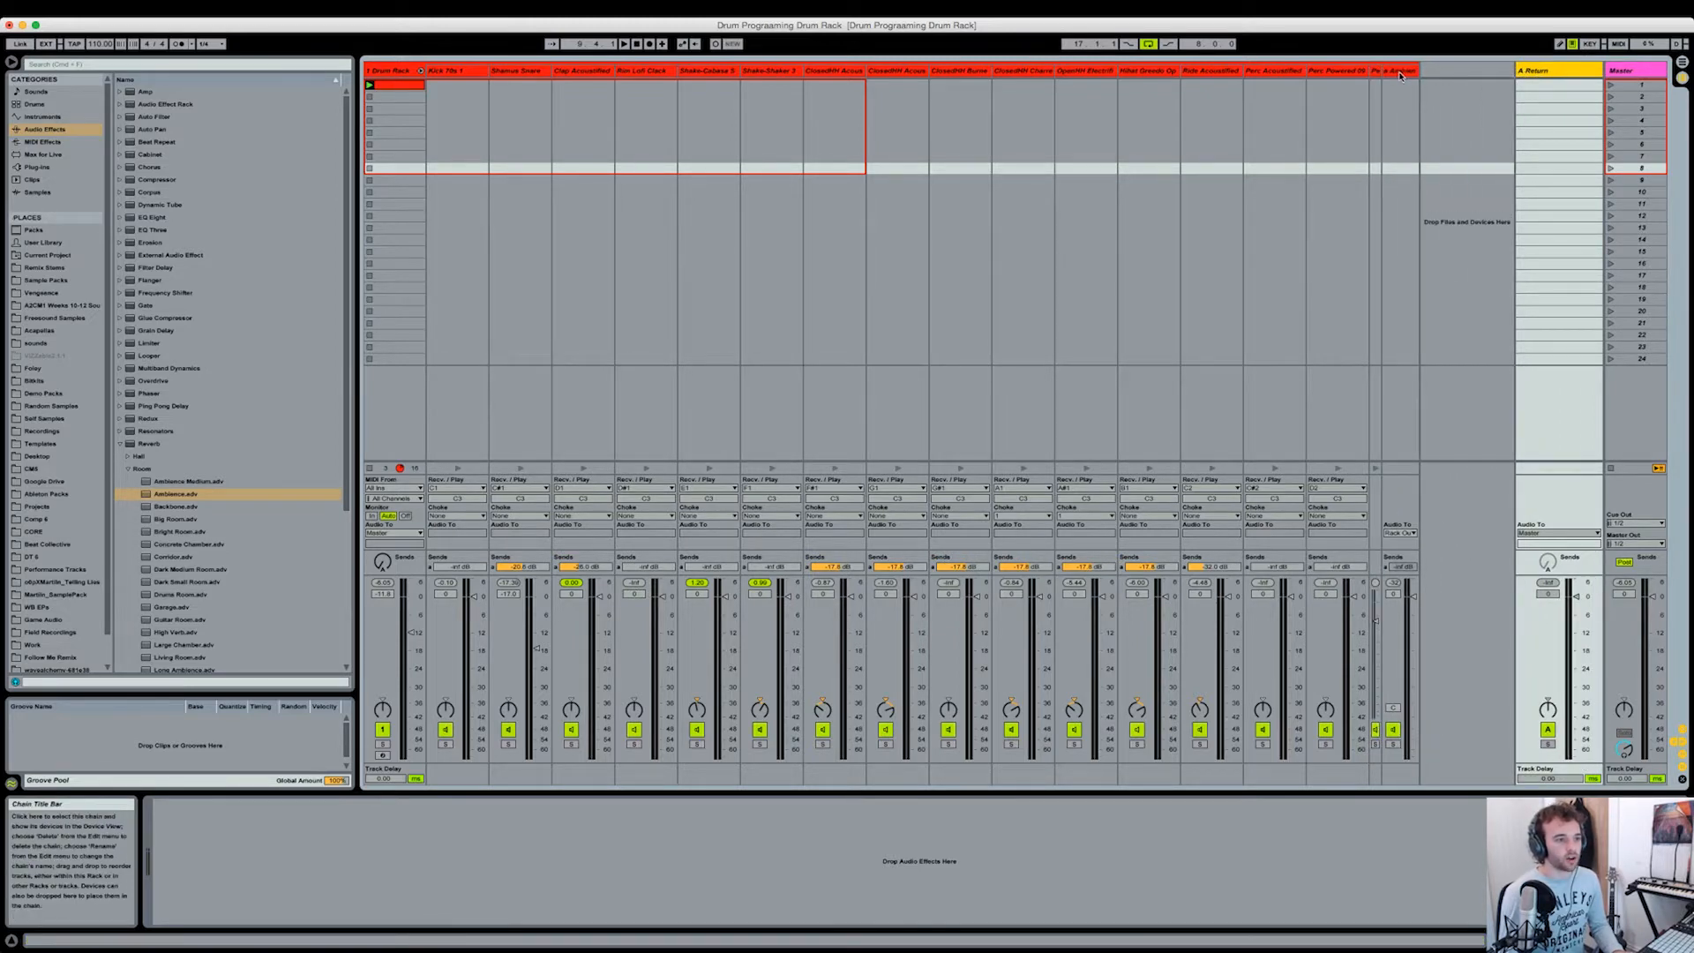
Step: Widen the rack's Ambience return chain and route its audio output to the A-Return track
{"action": "left_click", "coordinate": [1412, 76]}
{"action": "left_click_drag", "start_coordinate": [1414, 73], "coordinate": [1468, 74]}
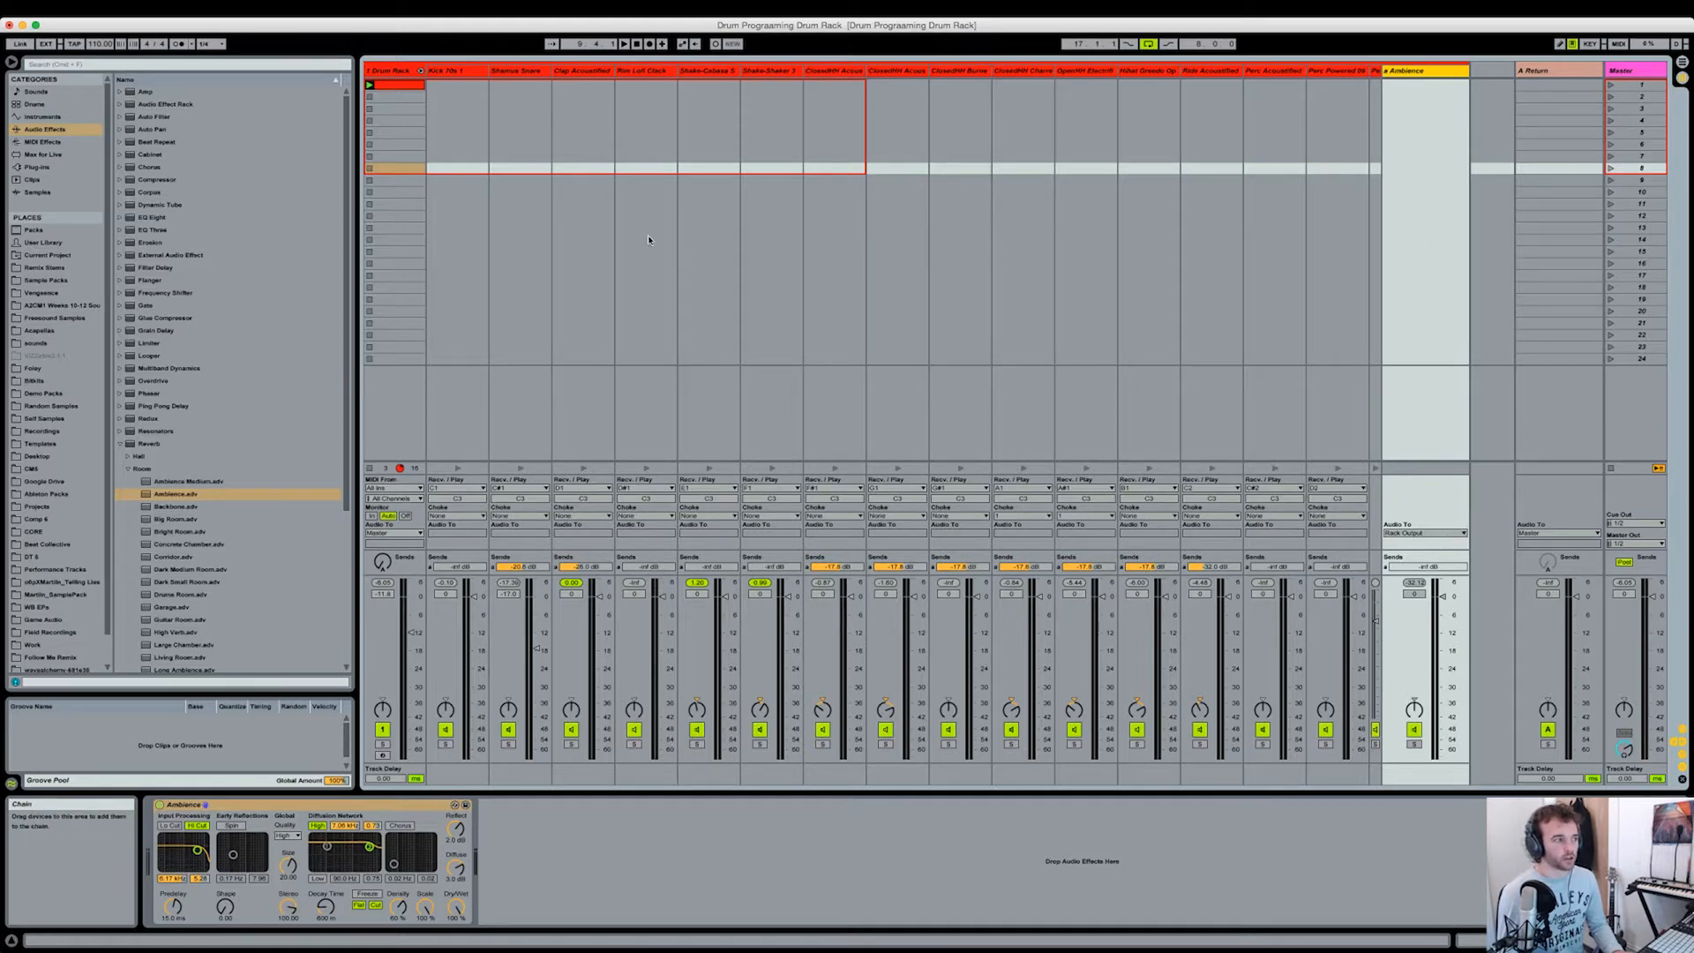
{"action": "left_click", "coordinate": [1423, 533]}
{"action": "left_click", "coordinate": [1429, 551]}
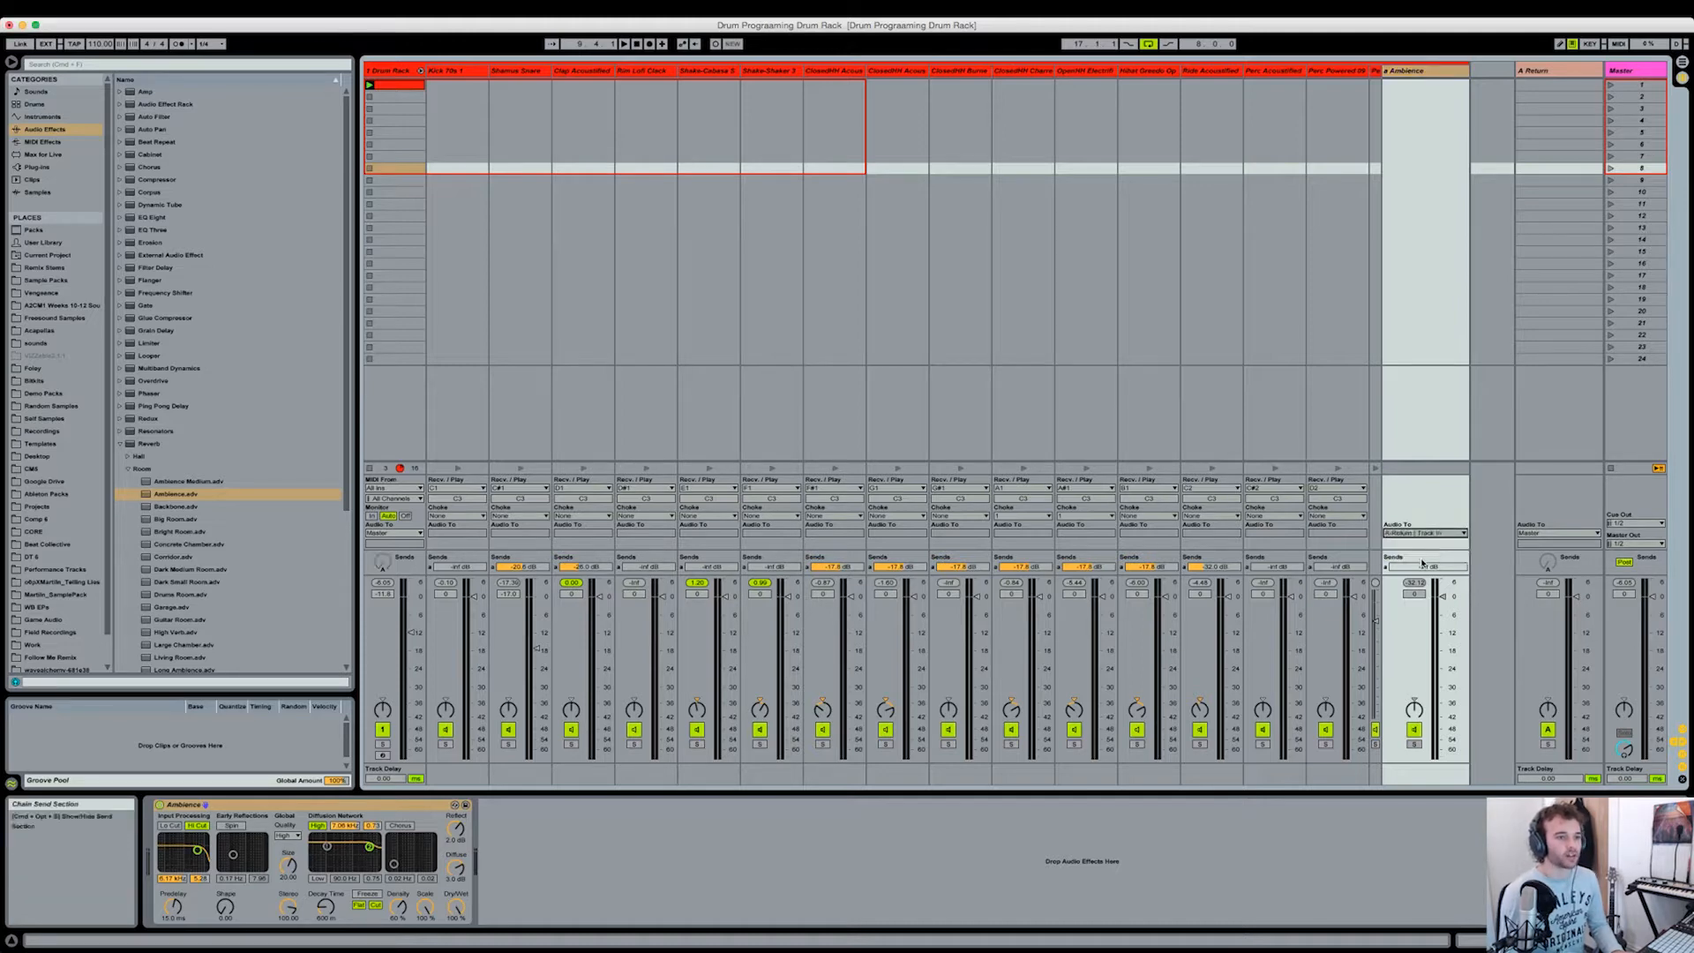
Step: Move the Ambience reverb from the rack's return chain to the set's return track A
{"action": "left_click", "coordinate": [1533, 72]}
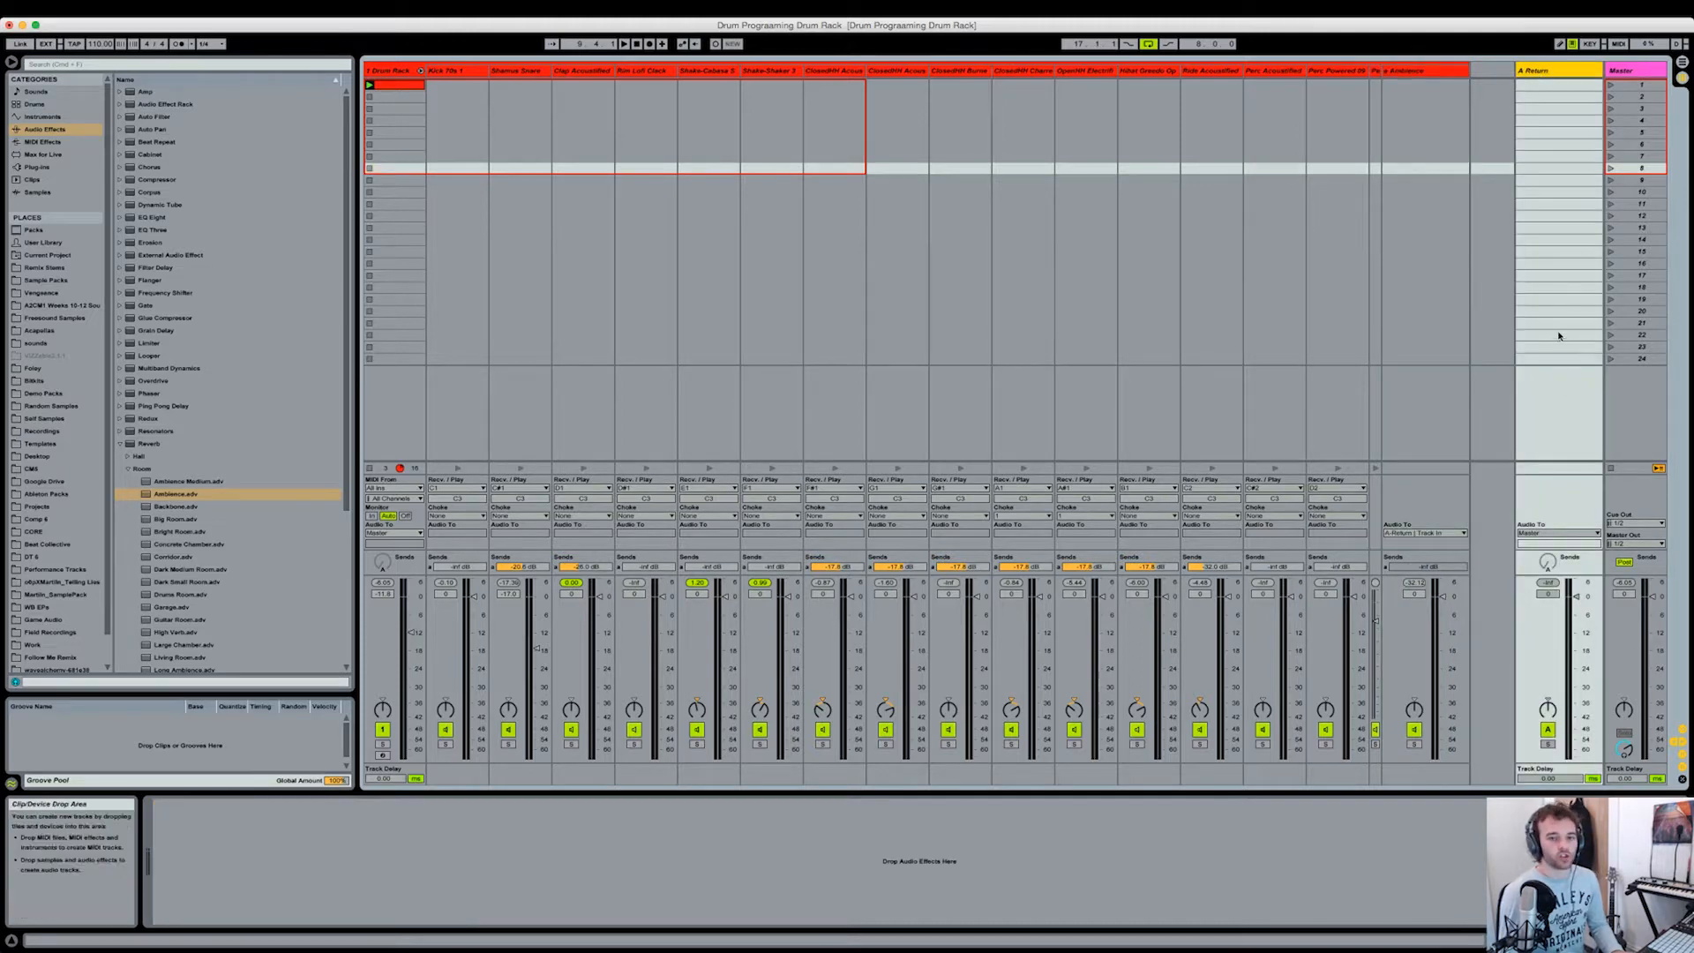
{"action": "left_click", "coordinate": [1417, 72]}
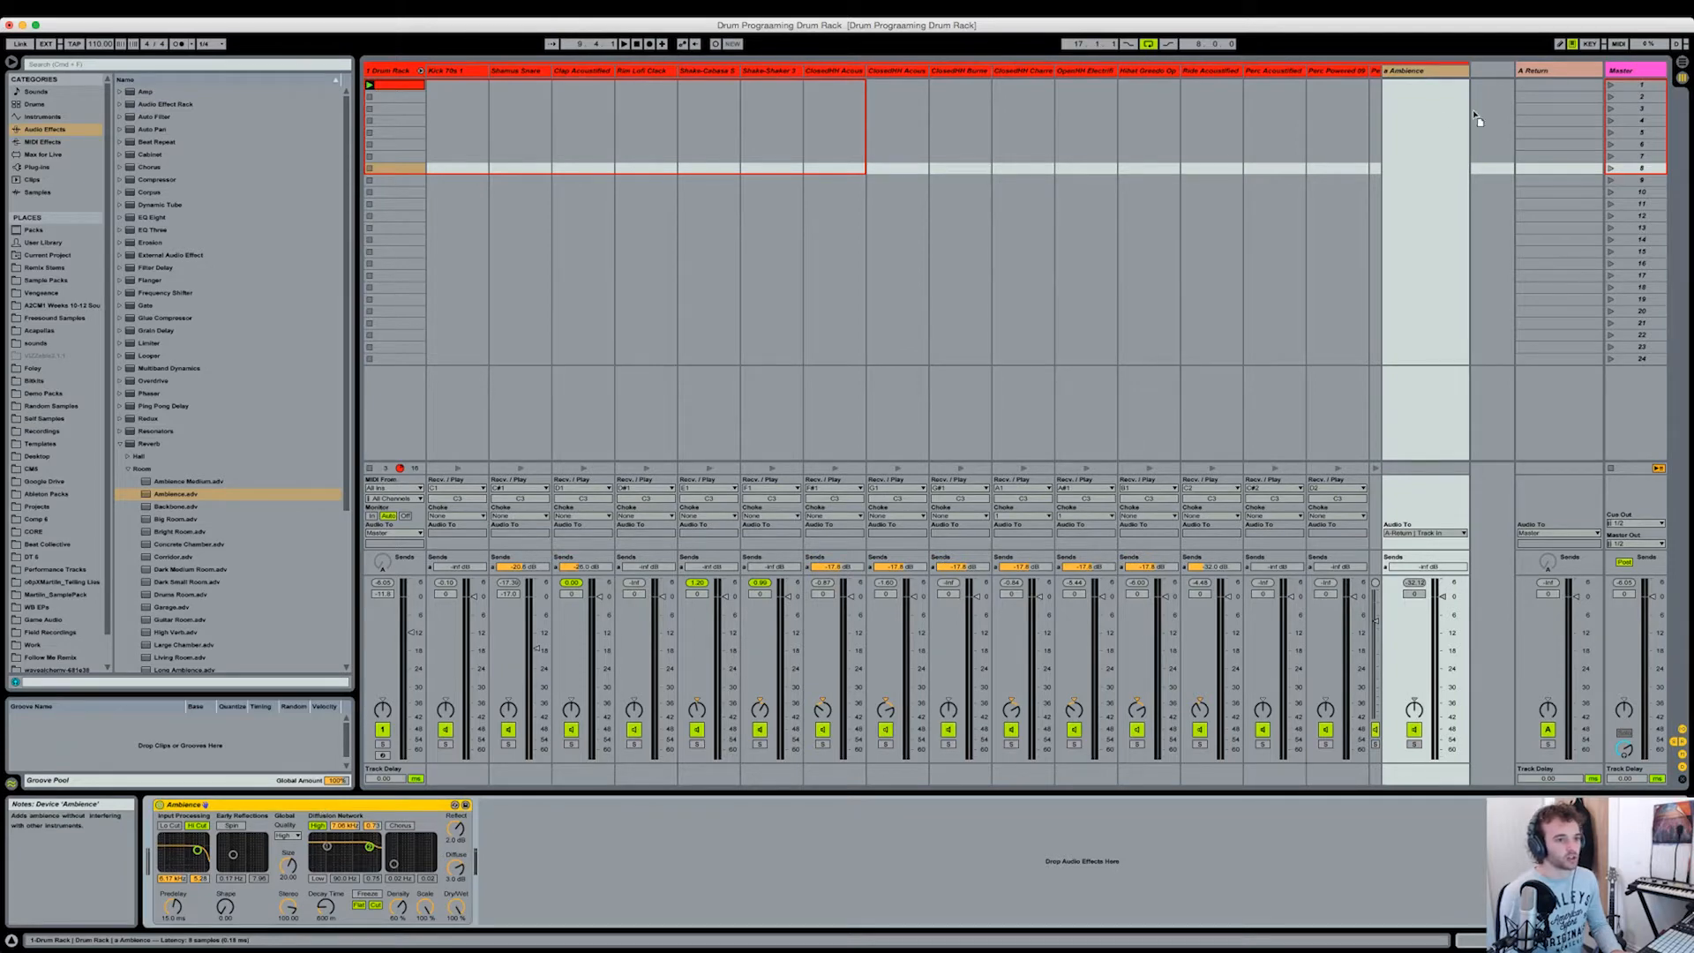
{"action": "left_click", "coordinate": [1554, 71]}
{"action": "left_click_drag", "start_coordinate": [1554, 68], "coordinate": [1554, 70]}
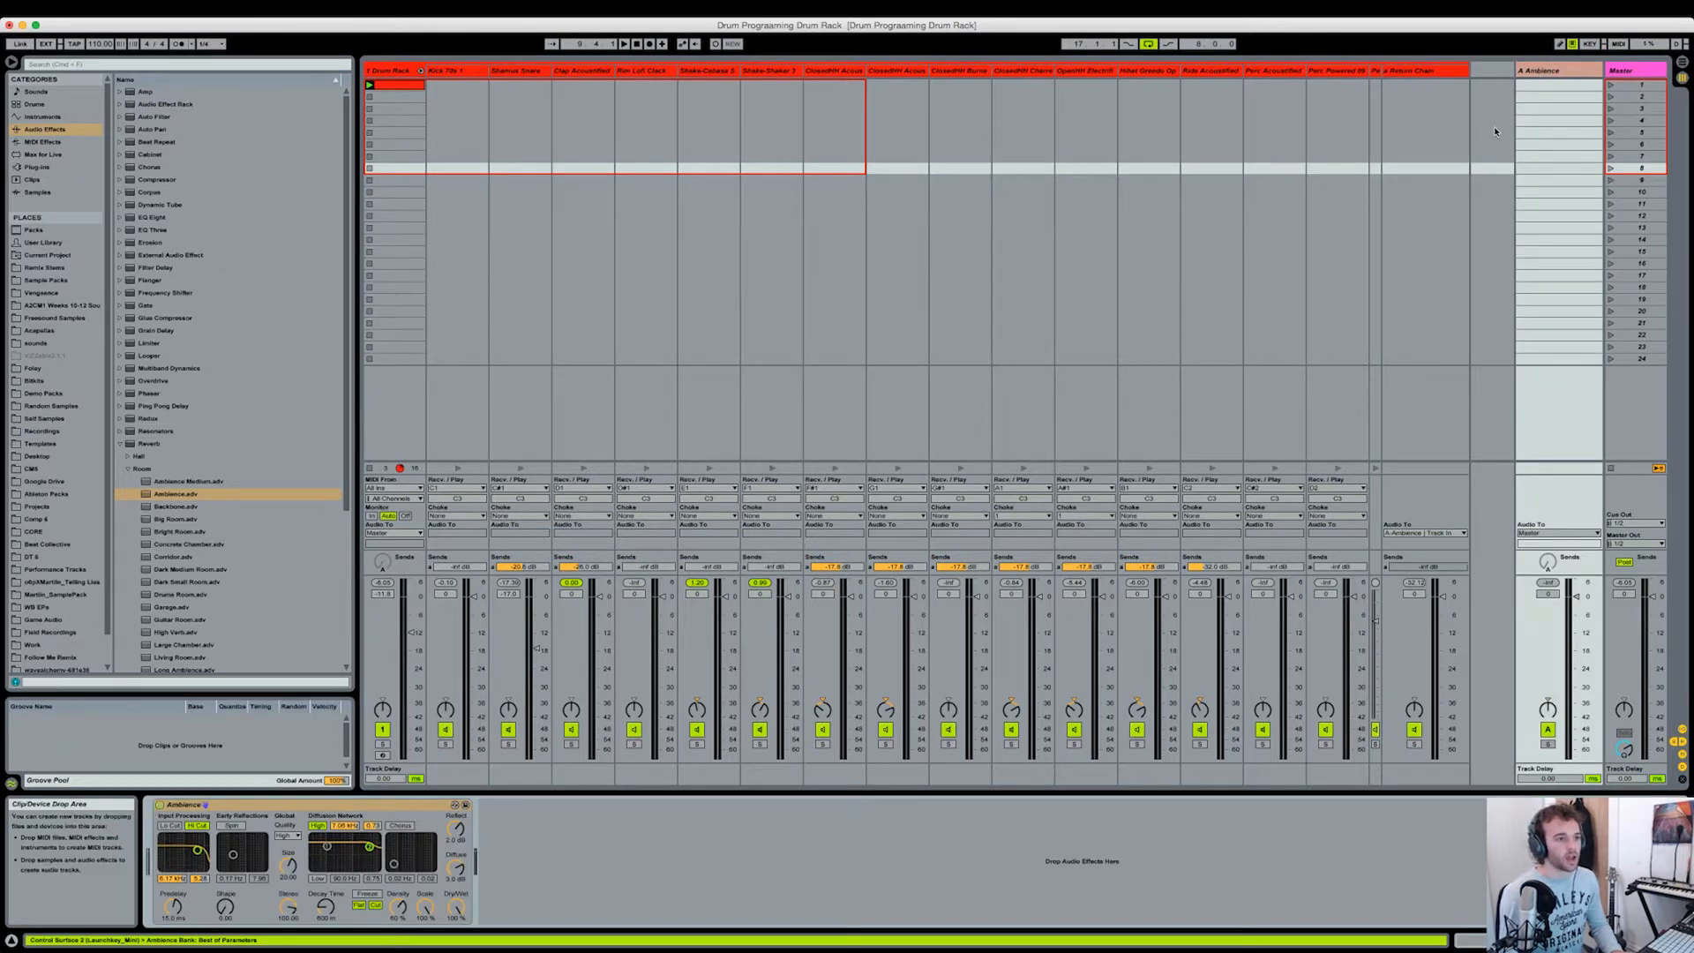
Step: Narrow the rack's return chain in the mixer and play the pattern through the reverb on return track A
{"action": "left_click", "coordinate": [1485, 83]}
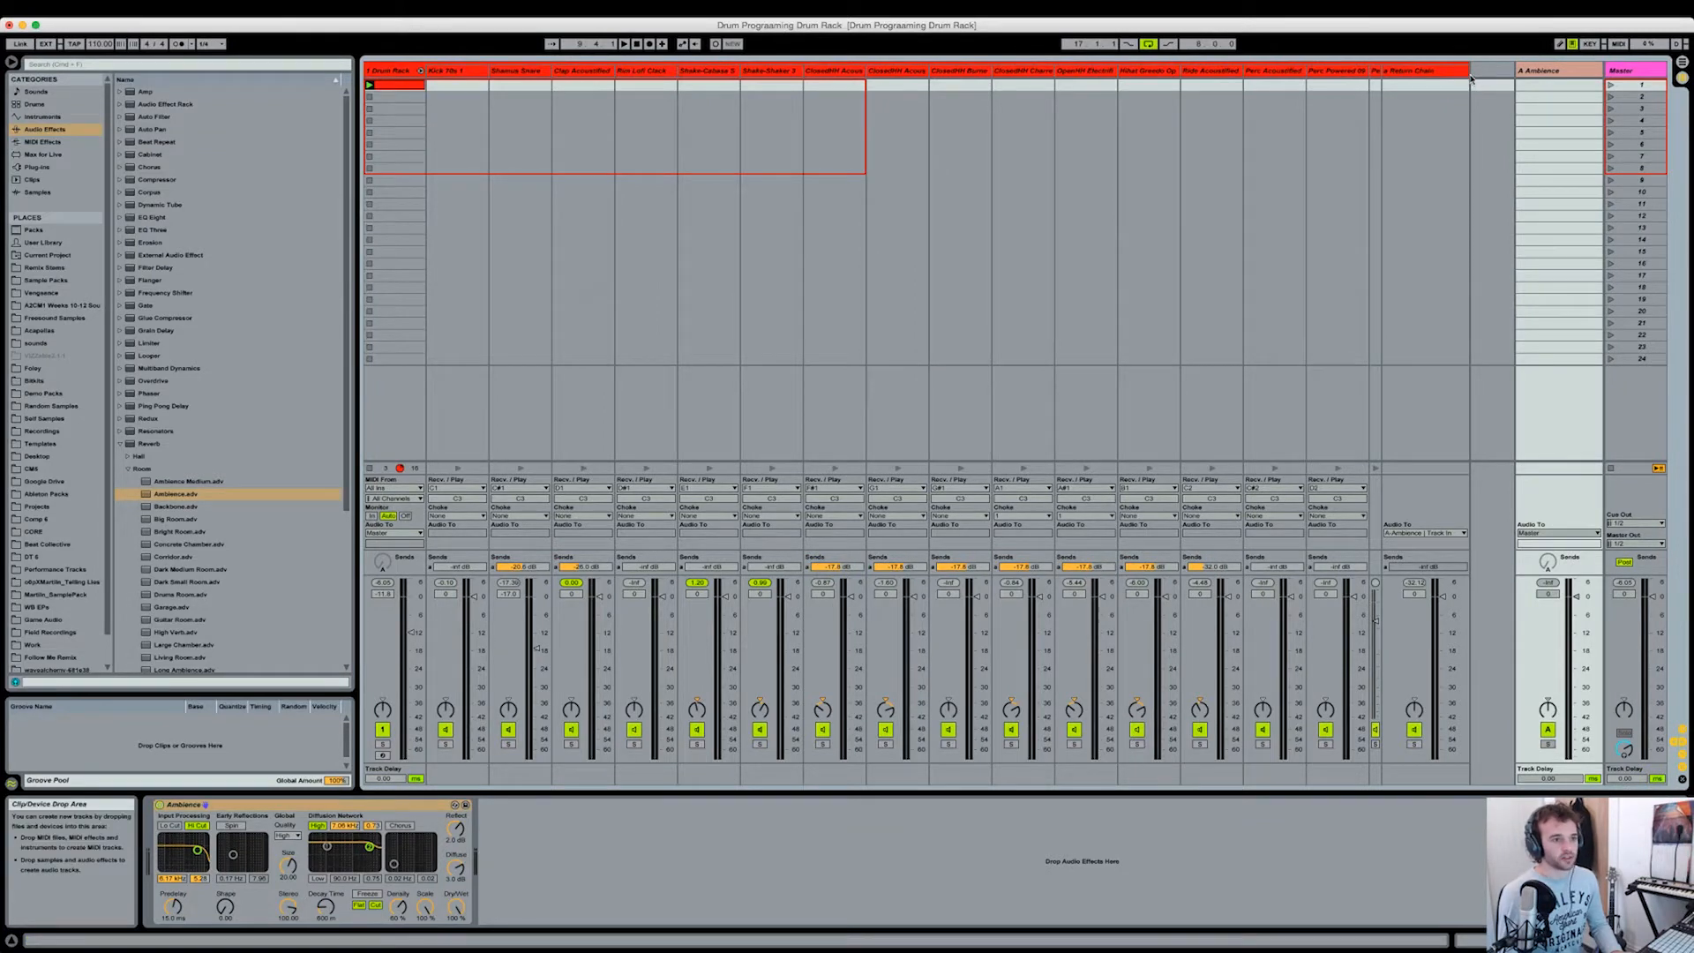
{"action": "left_click_drag", "start_coordinate": [1467, 70], "coordinate": [1406, 70]}
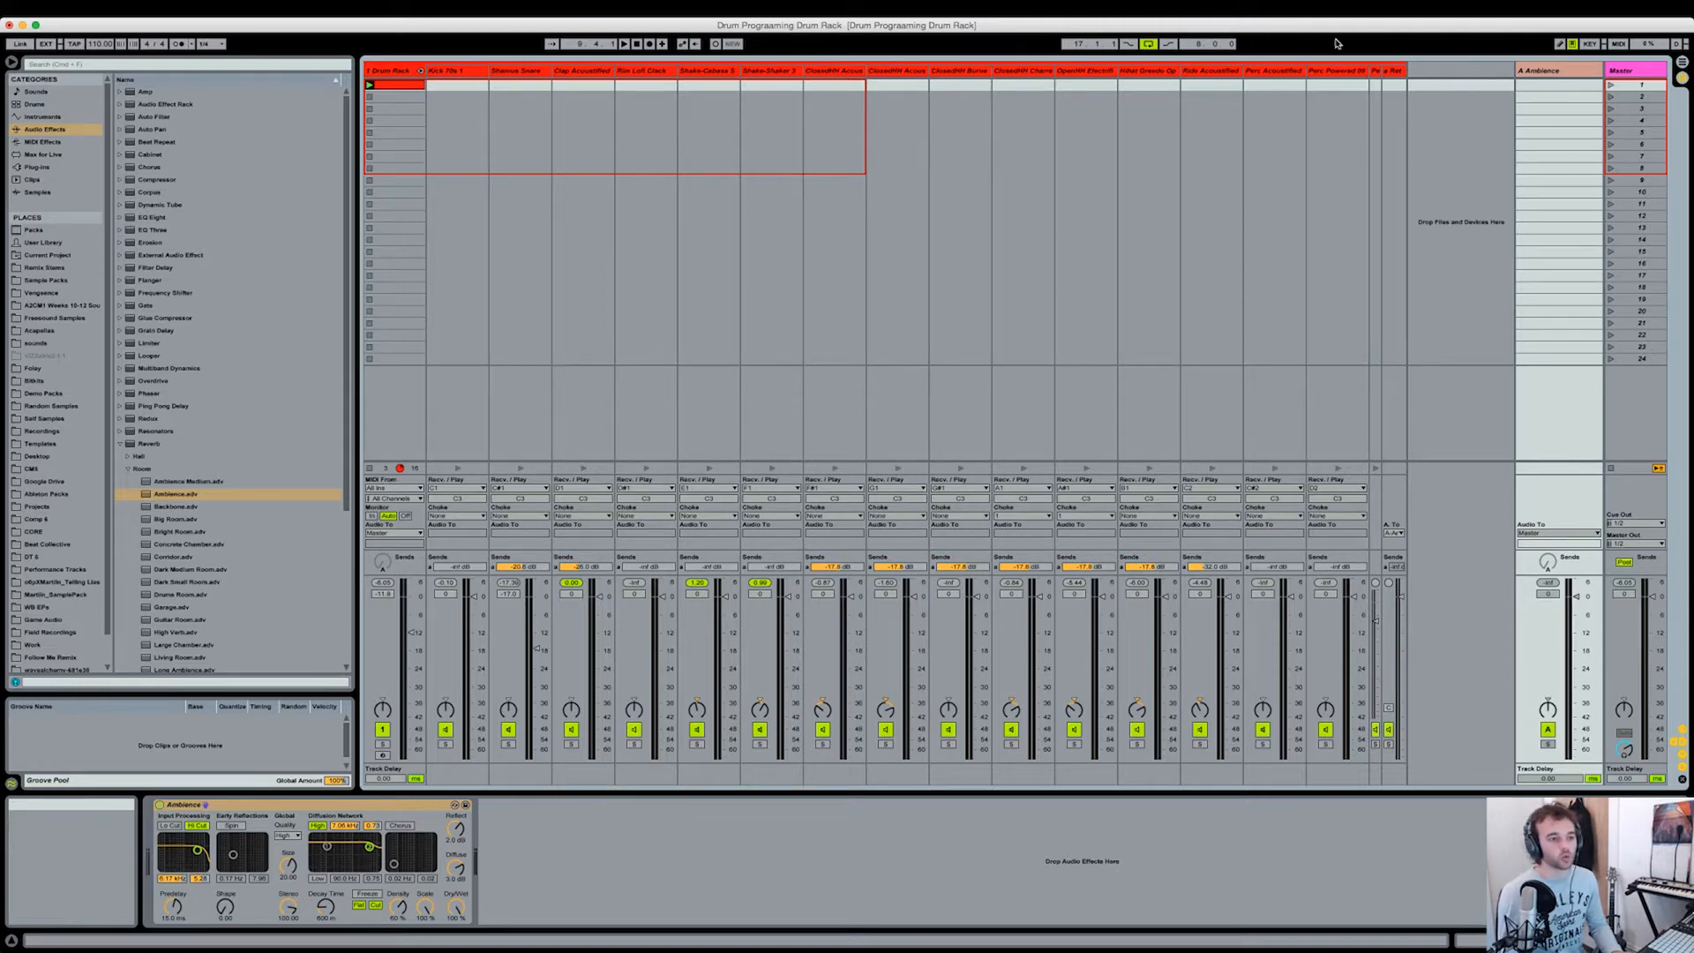
{"action": "key", "text": "space"}
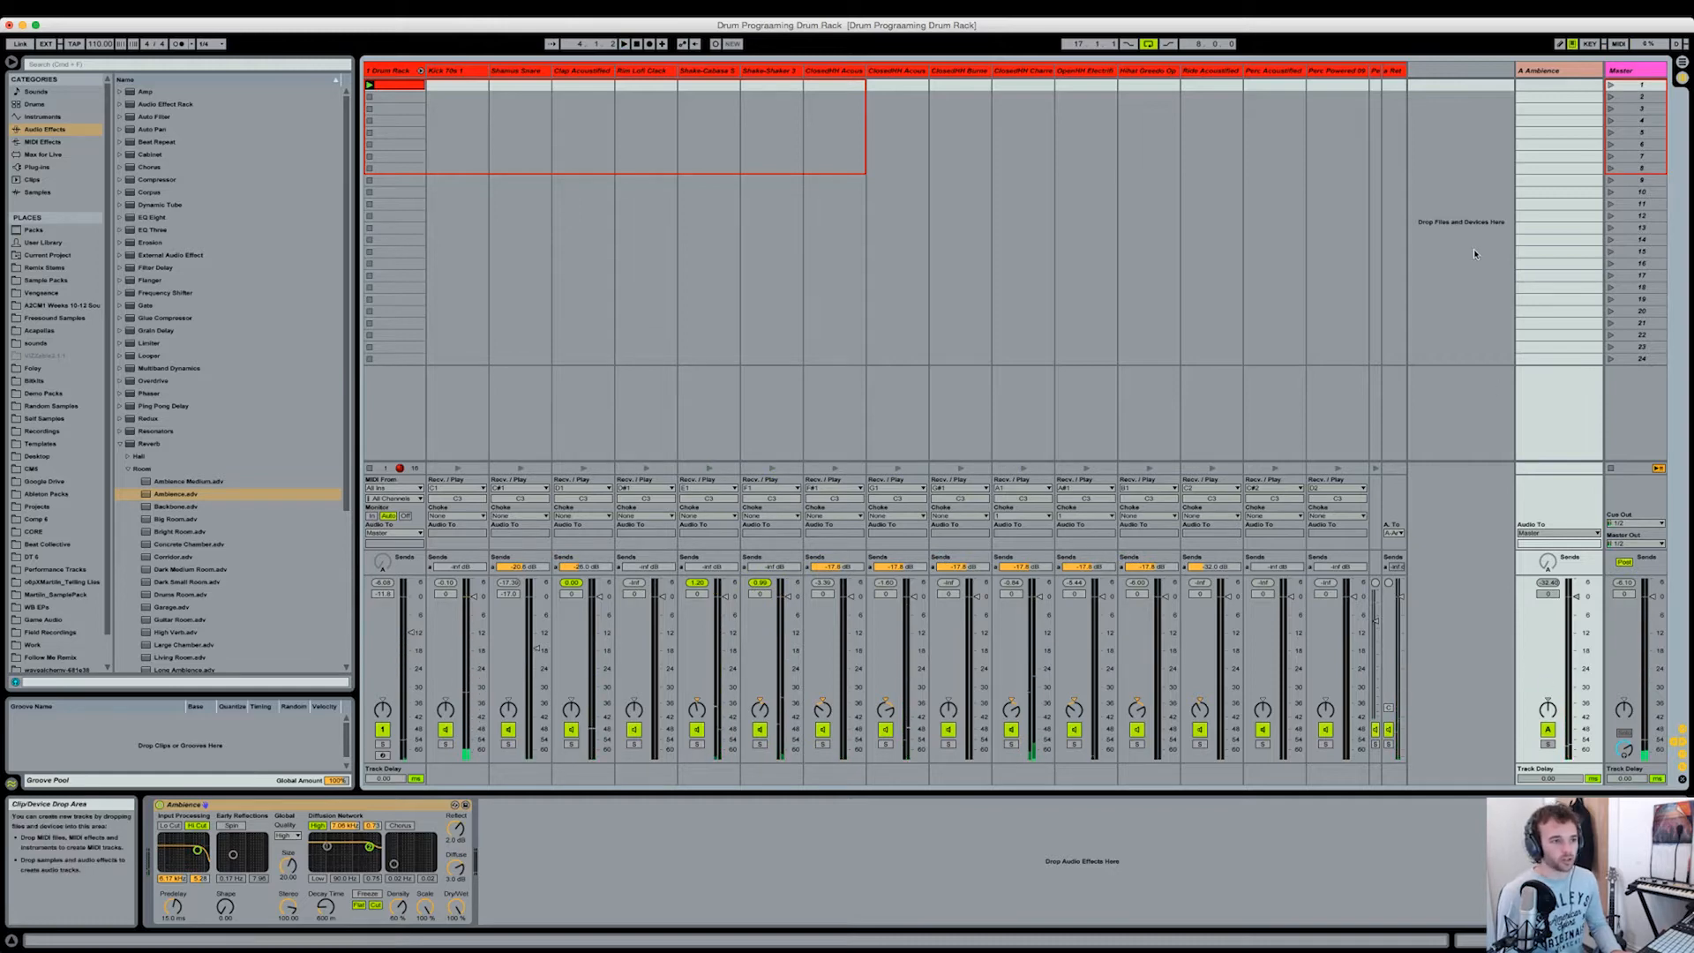
{"action": "key", "text": "Down"}
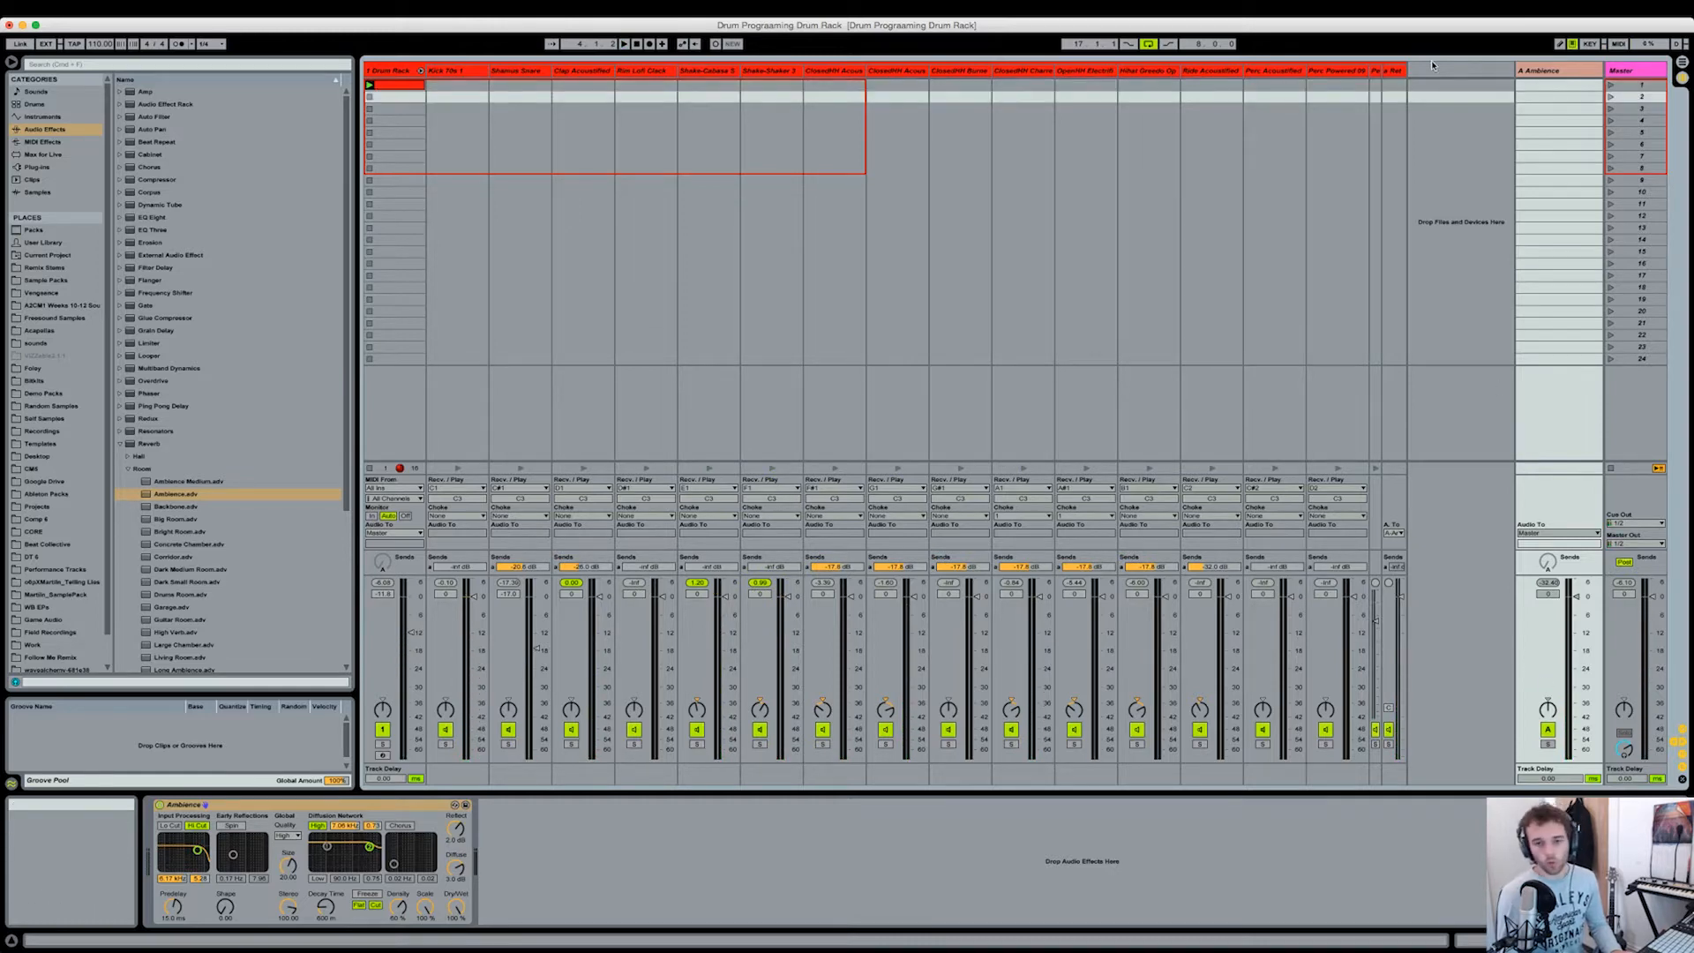
Step: Extract the Kick 70s 1 chain from the Drum Rack onto its own track
{"action": "left_click", "coordinate": [389, 70]}
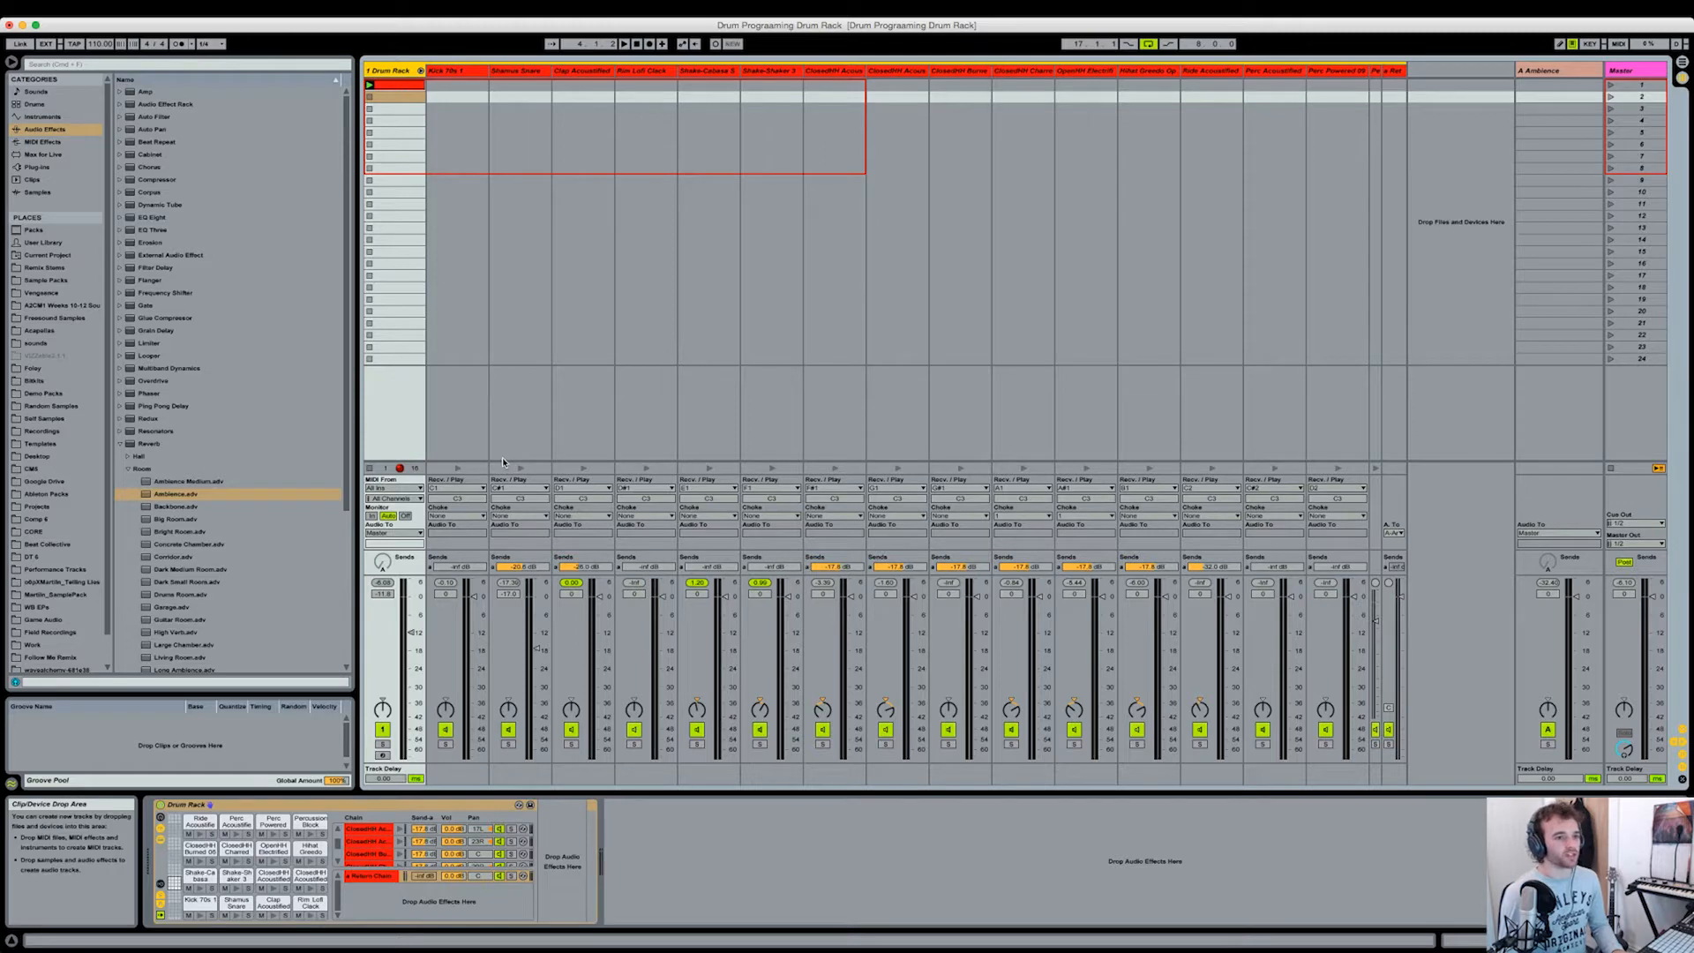
{"action": "left_click", "coordinate": [573, 241]}
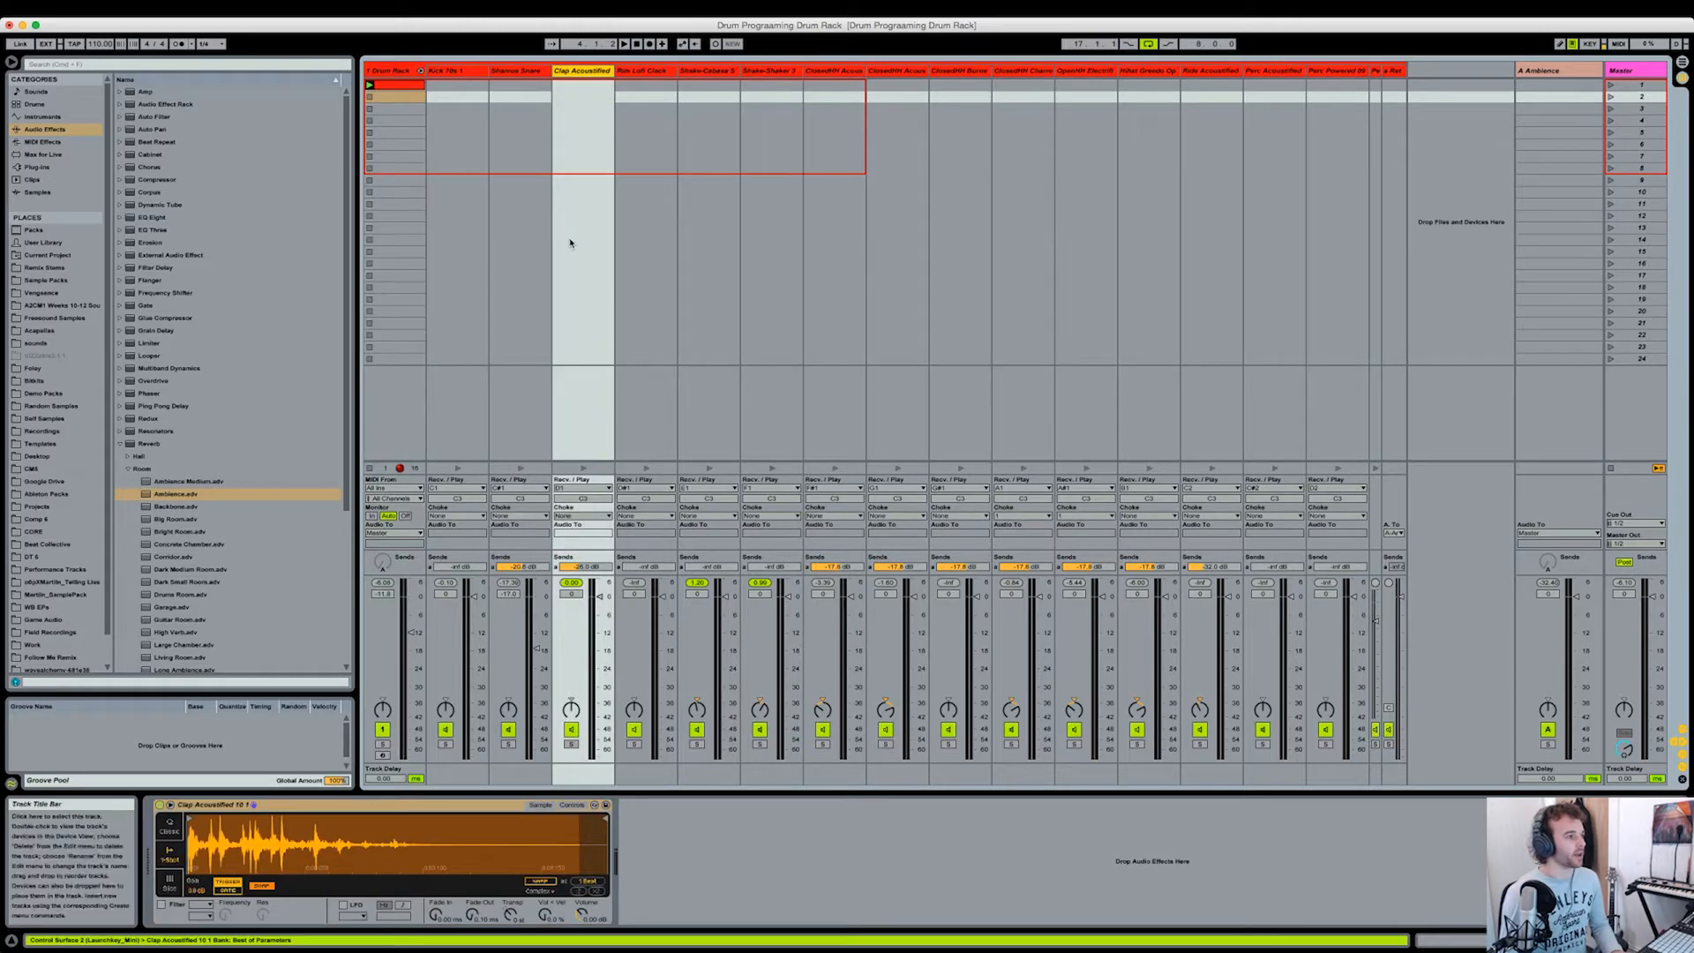
{"action": "left_click", "coordinate": [464, 77]}
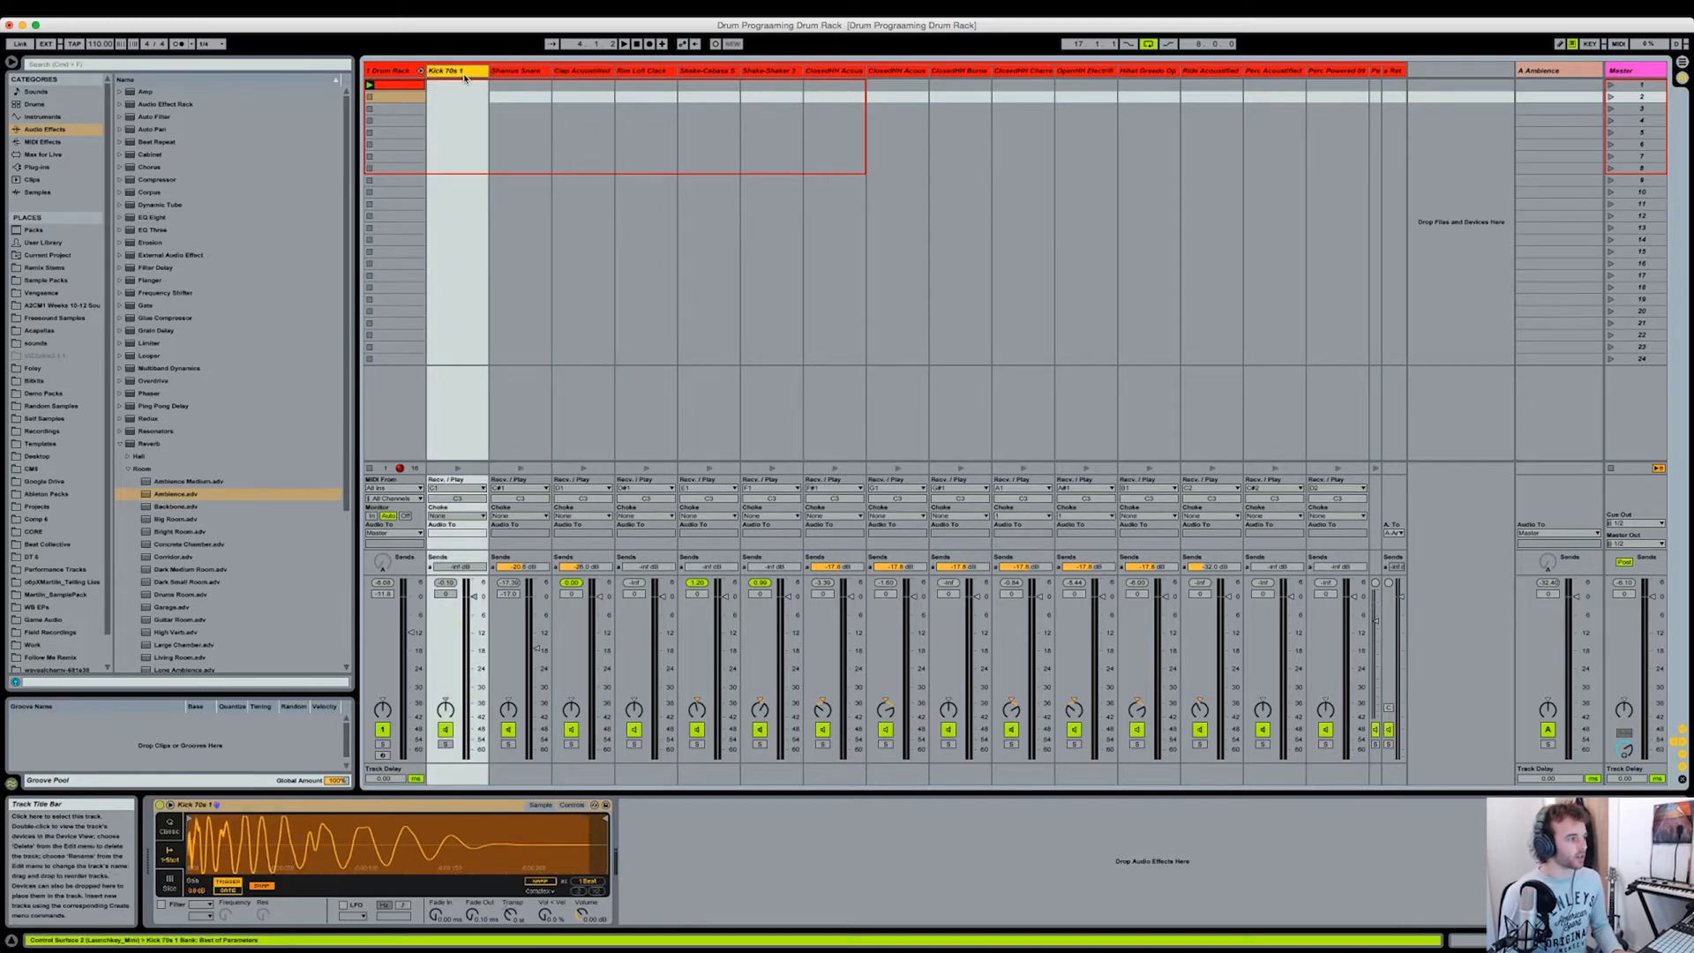
{"action": "left_click", "coordinate": [396, 74]}
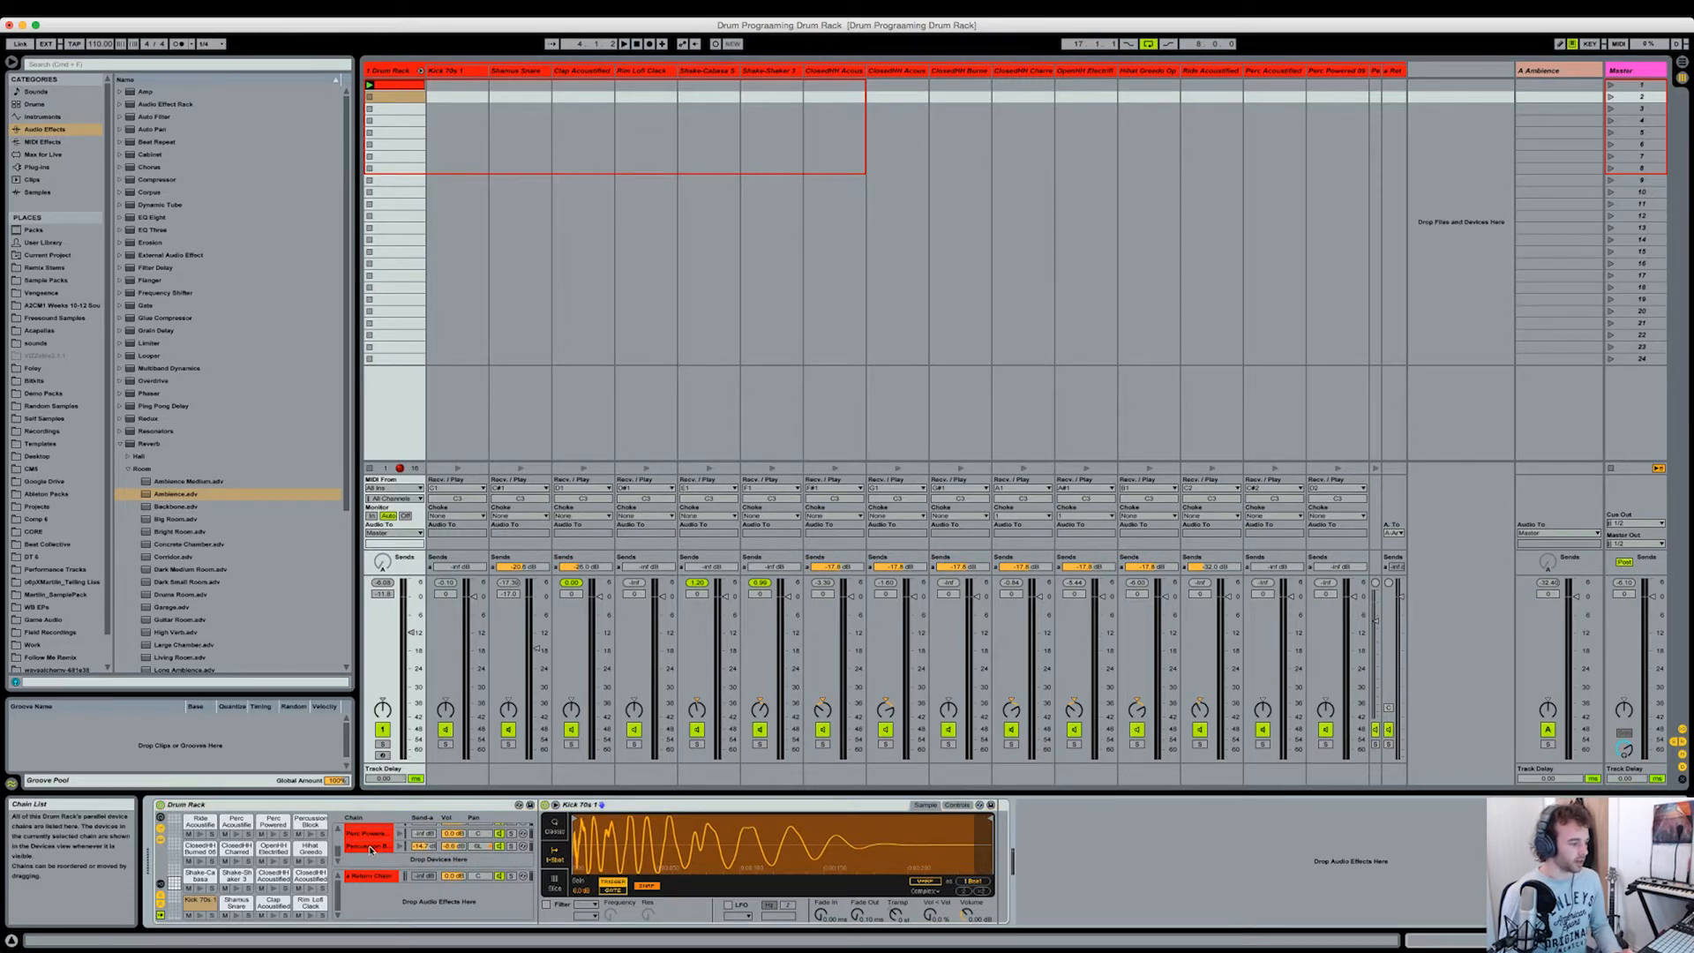
{"action": "left_click", "coordinate": [371, 848]}
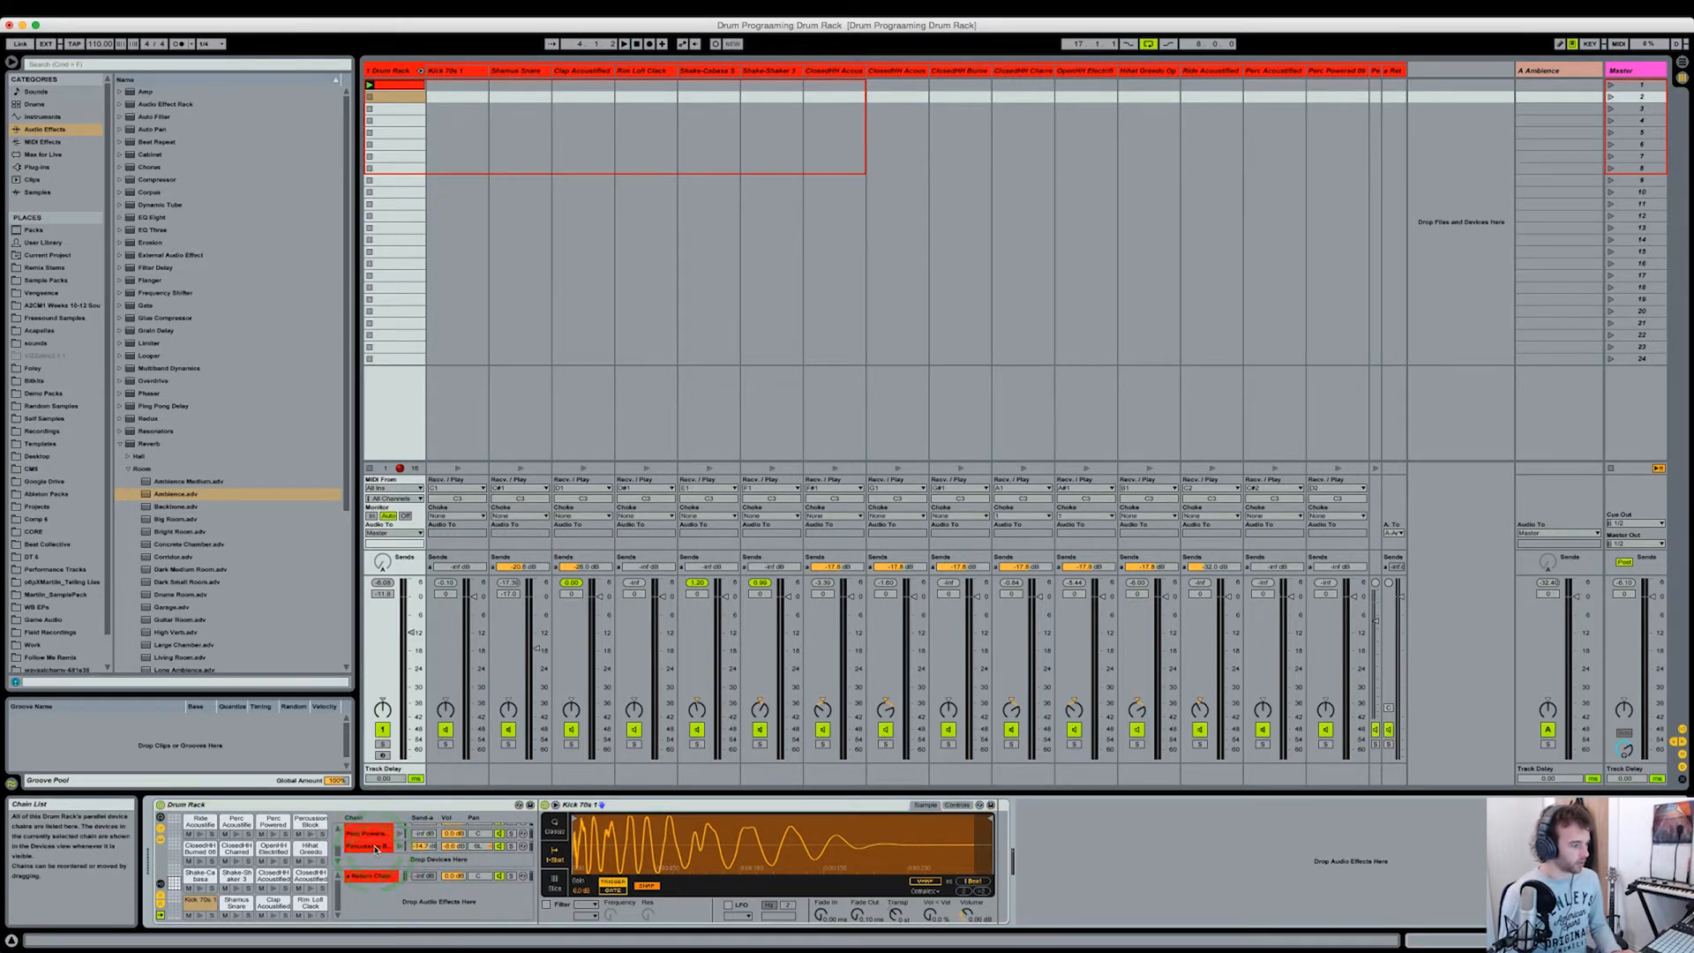
{"action": "left_click", "coordinate": [466, 77]}
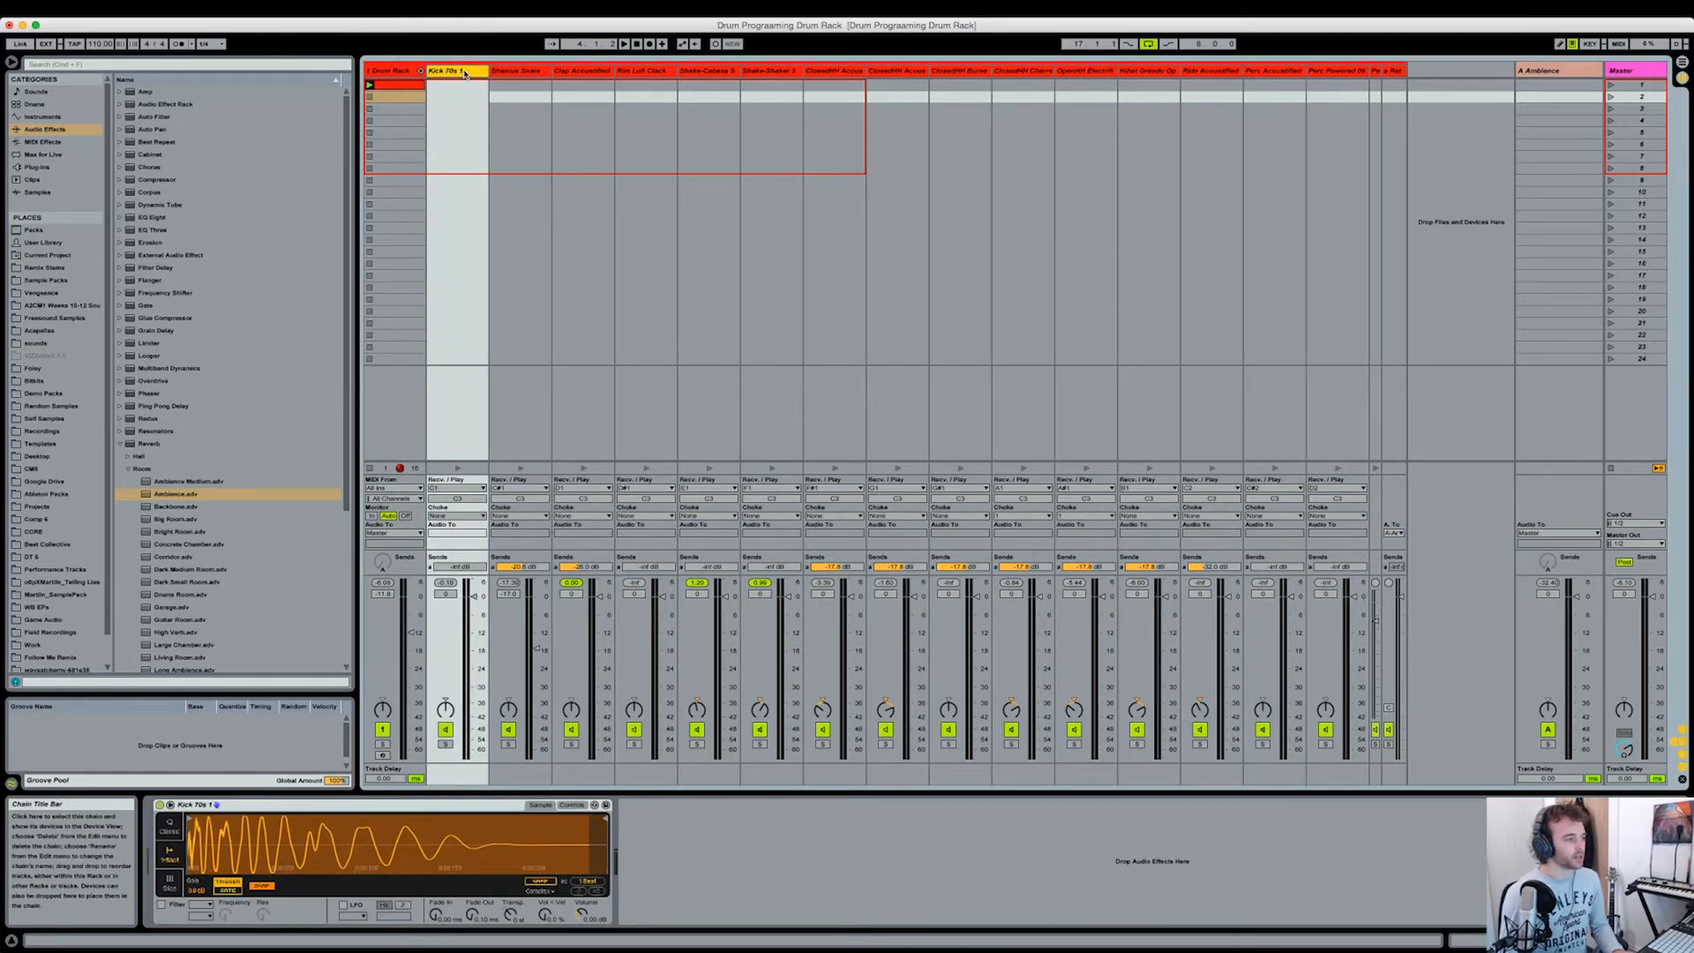
{"action": "right_click", "coordinate": [465, 74]}
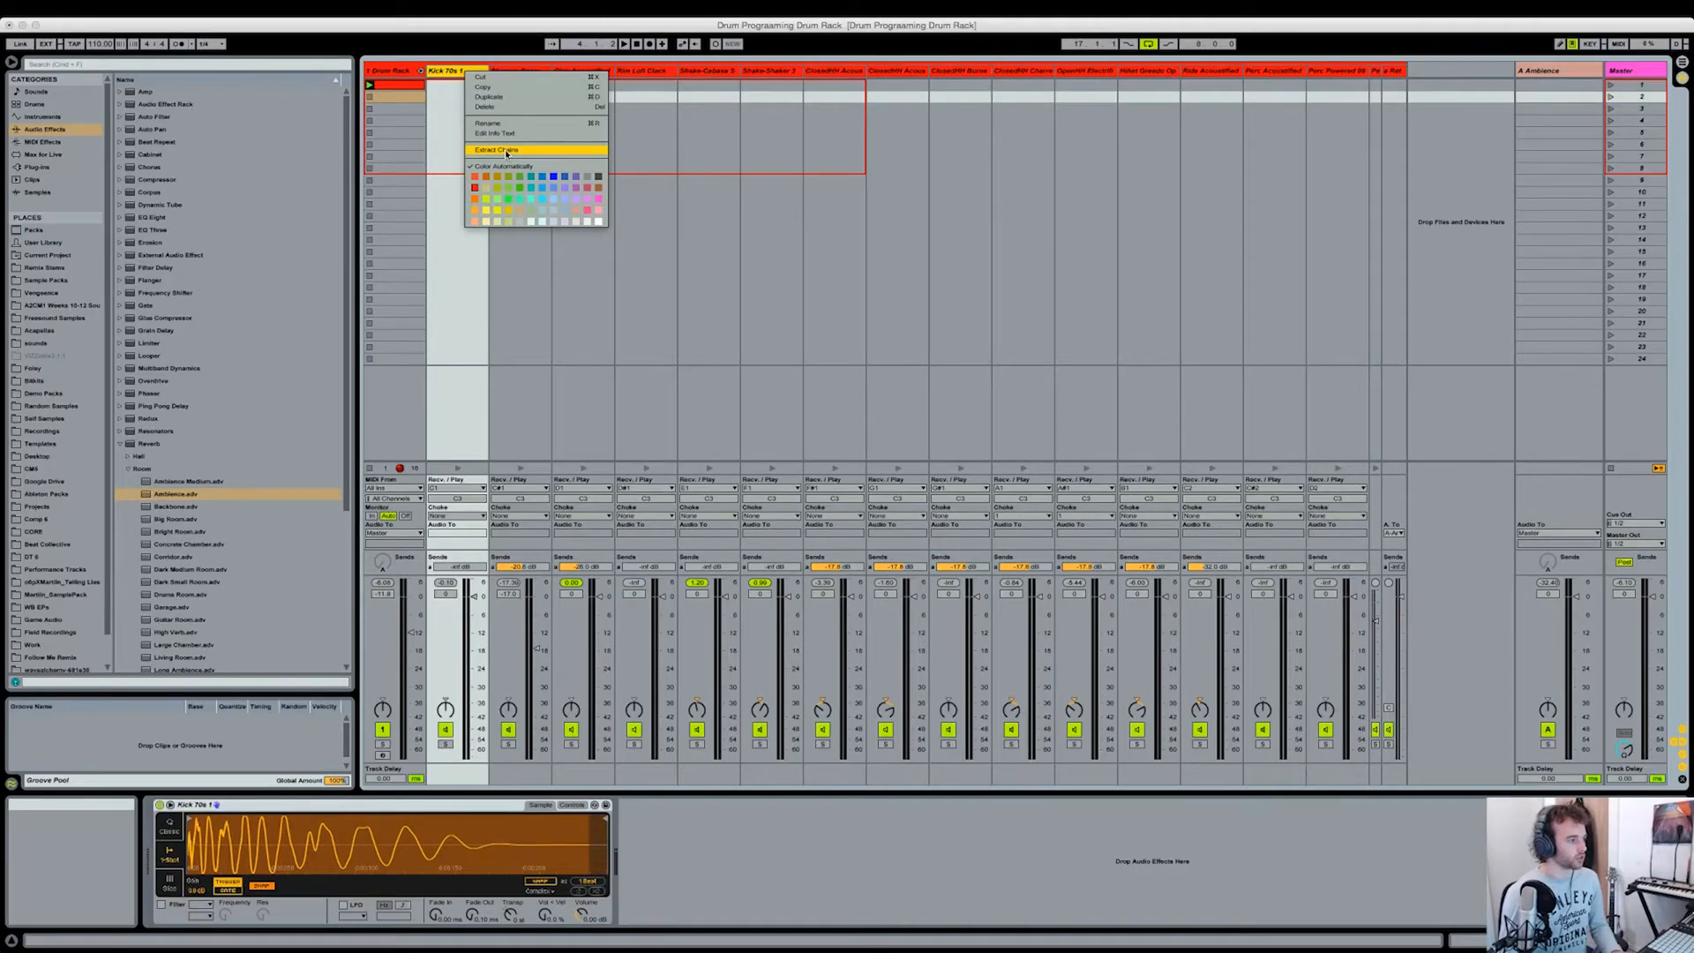
{"action": "left_click", "coordinate": [505, 151]}
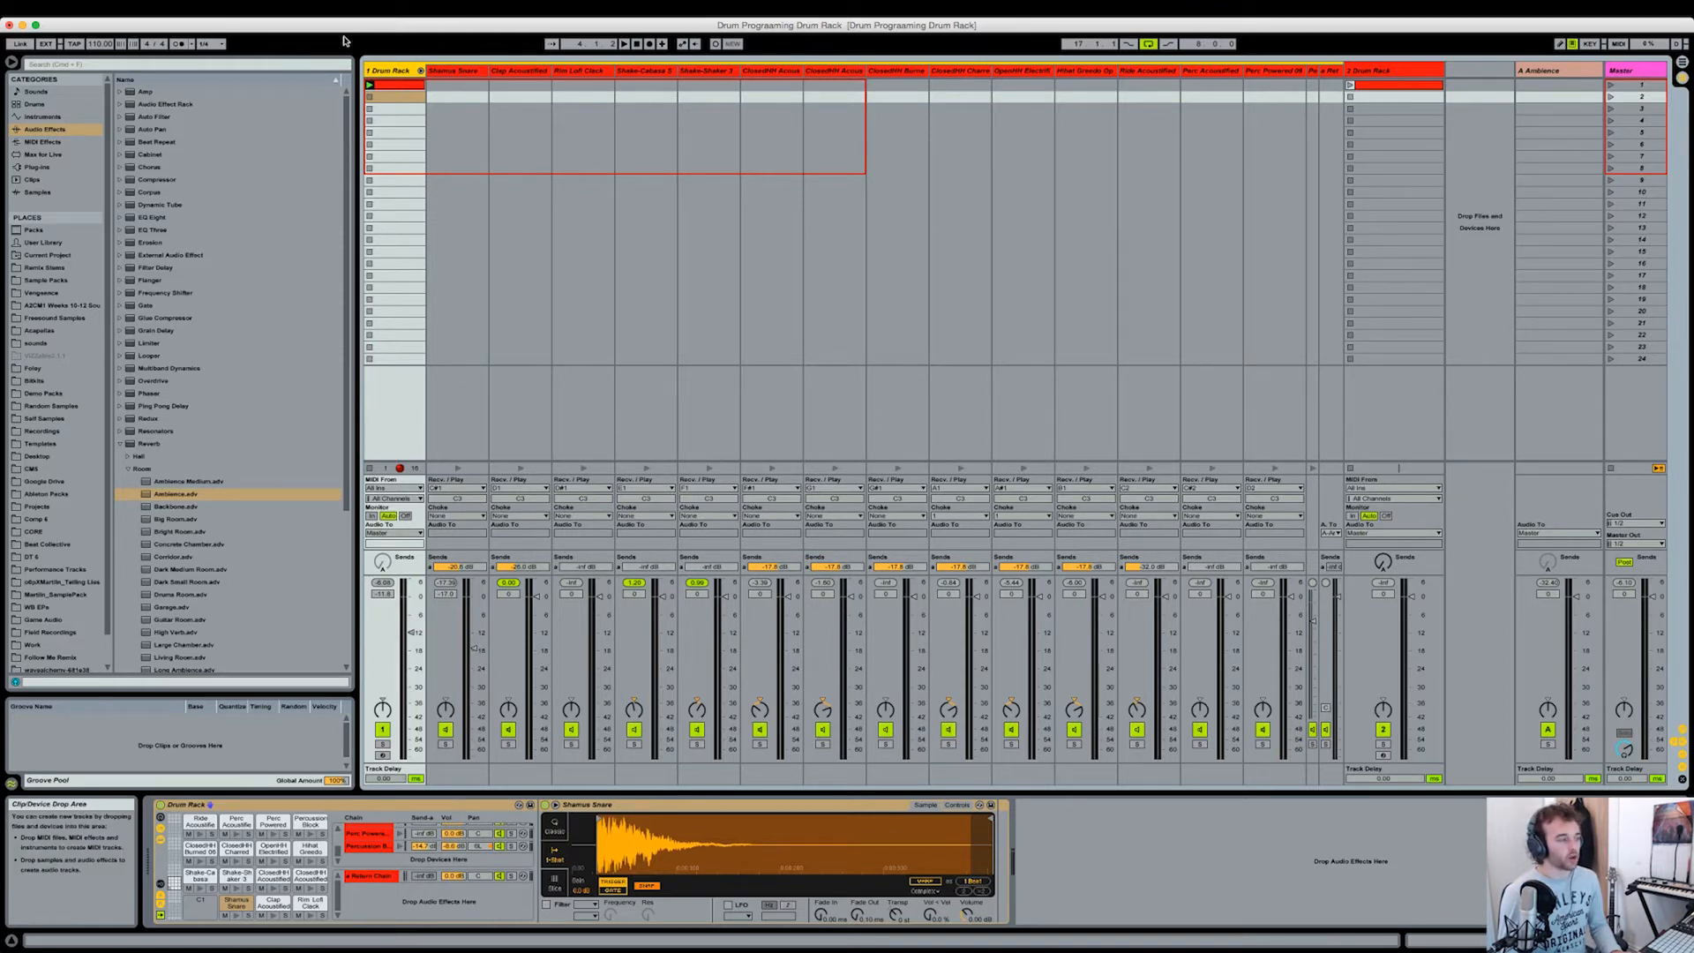
Step: Check the extracted kick track's devices and clip, and set the track volume to -11.8 dB
{"action": "left_click", "coordinate": [1381, 71]}
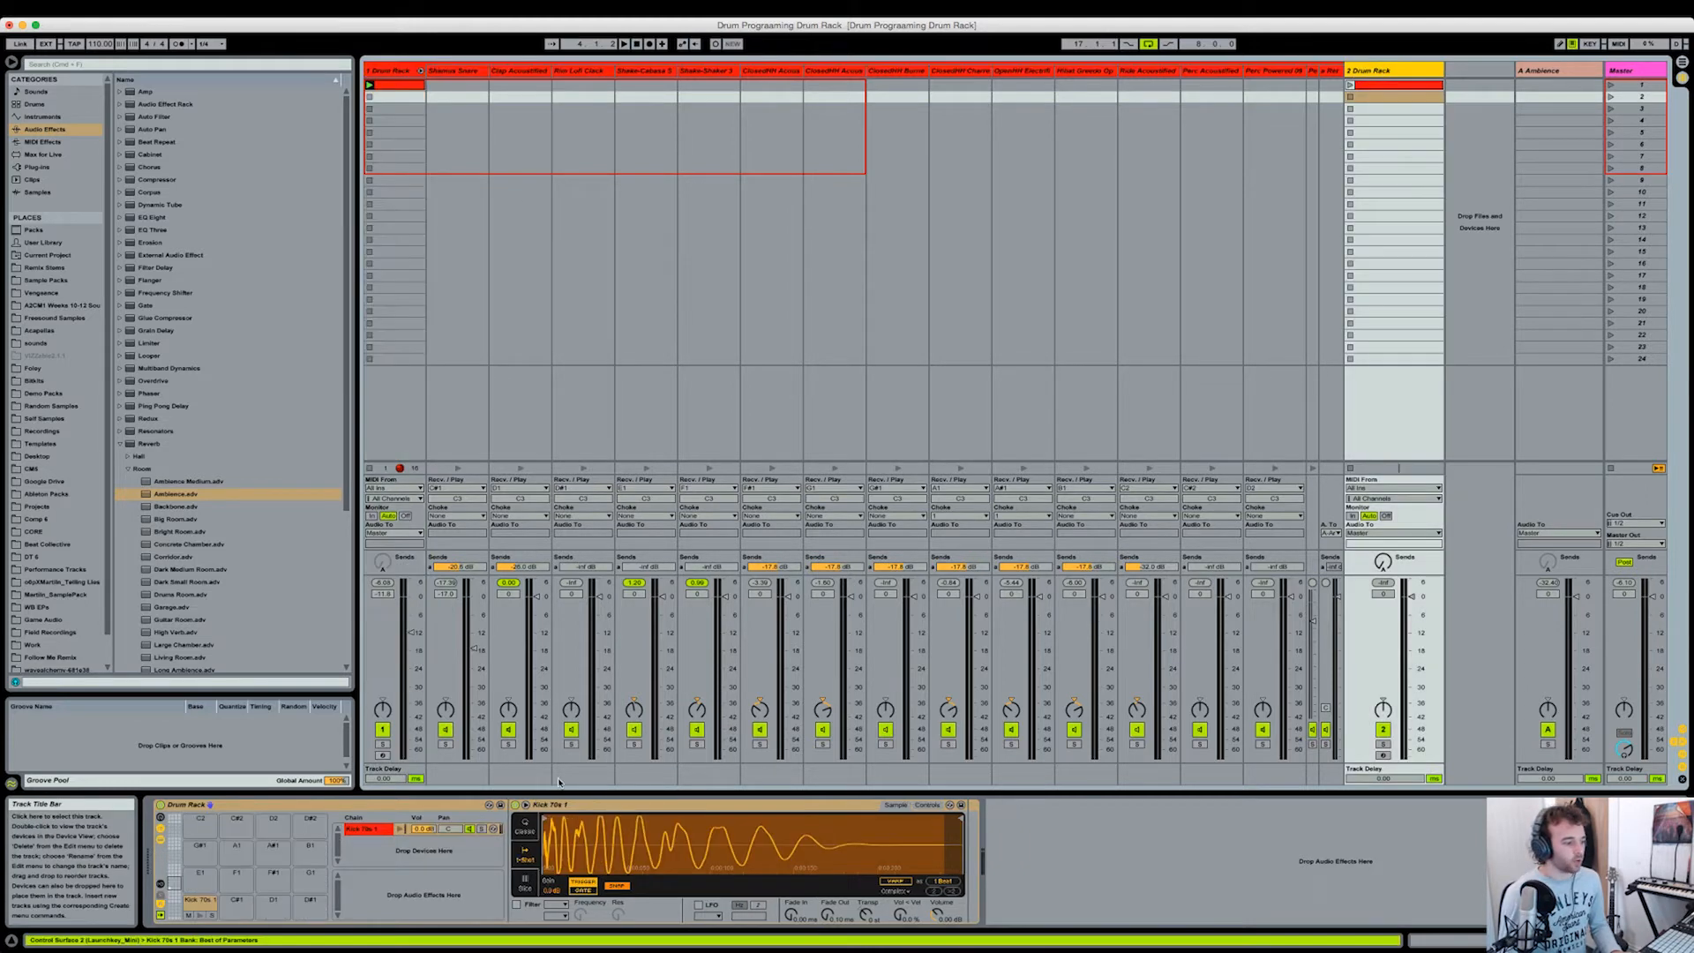
{"action": "double_click", "coordinate": [1394, 86]}
{"action": "key", "text": "shift+Tab"}
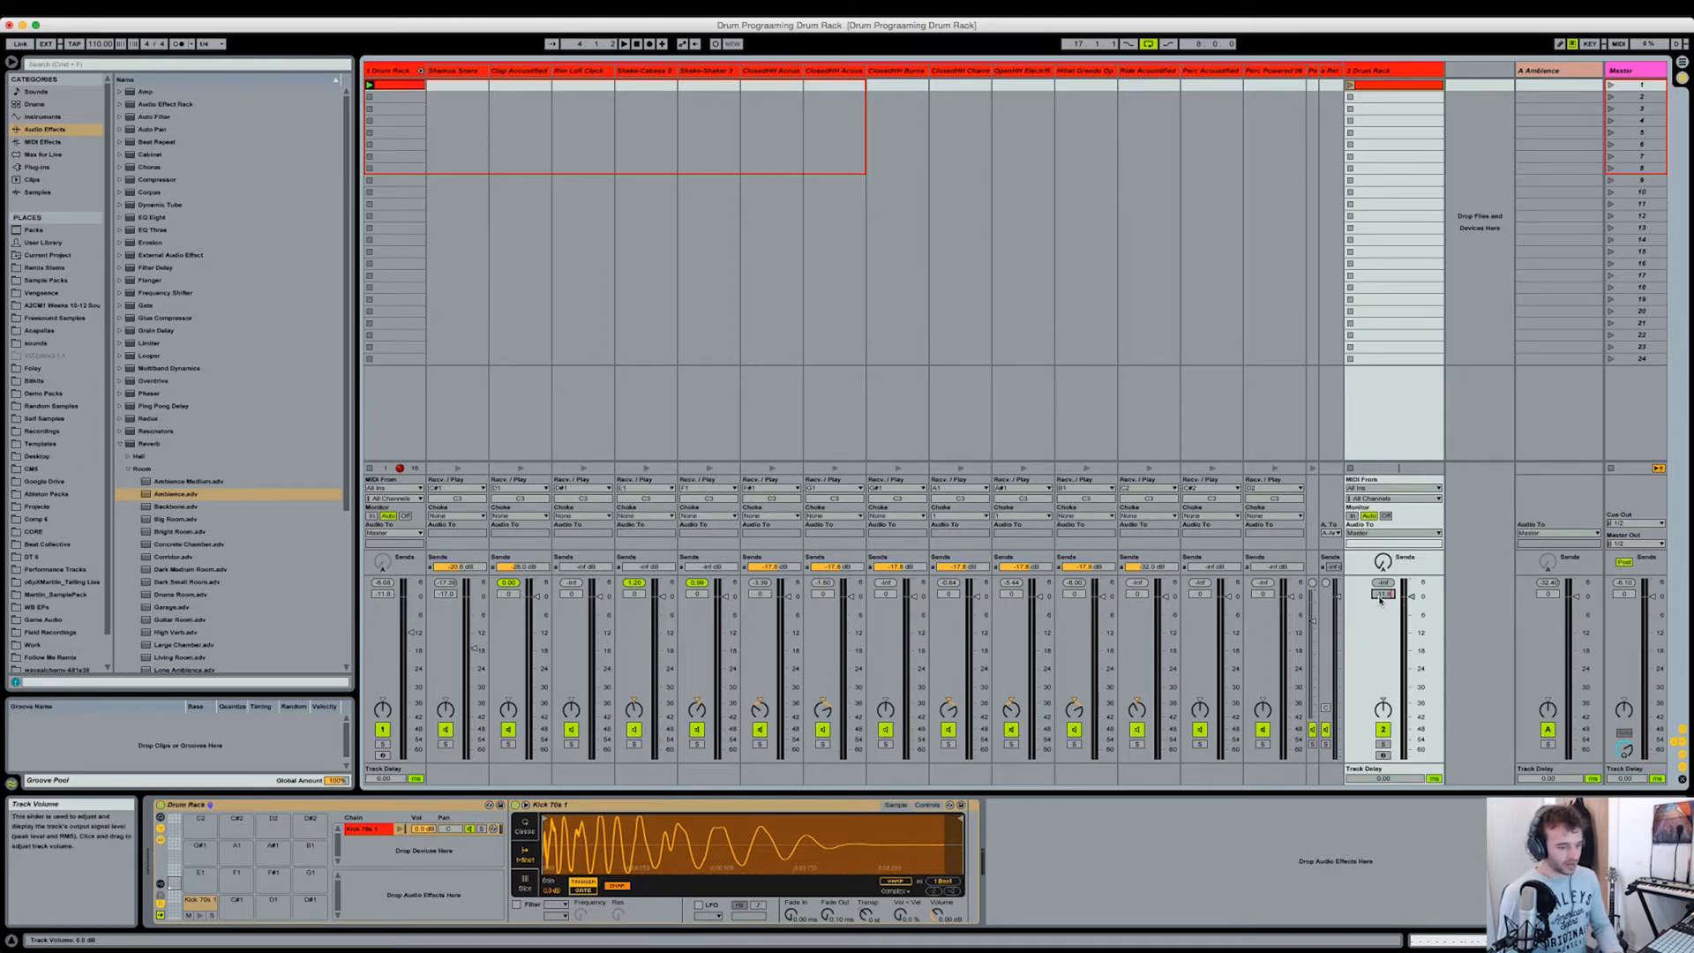
Step: Extract the closed and open hi-hat chains together with the ride chain from the Drum Rack onto a new track
{"action": "left_click", "coordinate": [685, 123]}
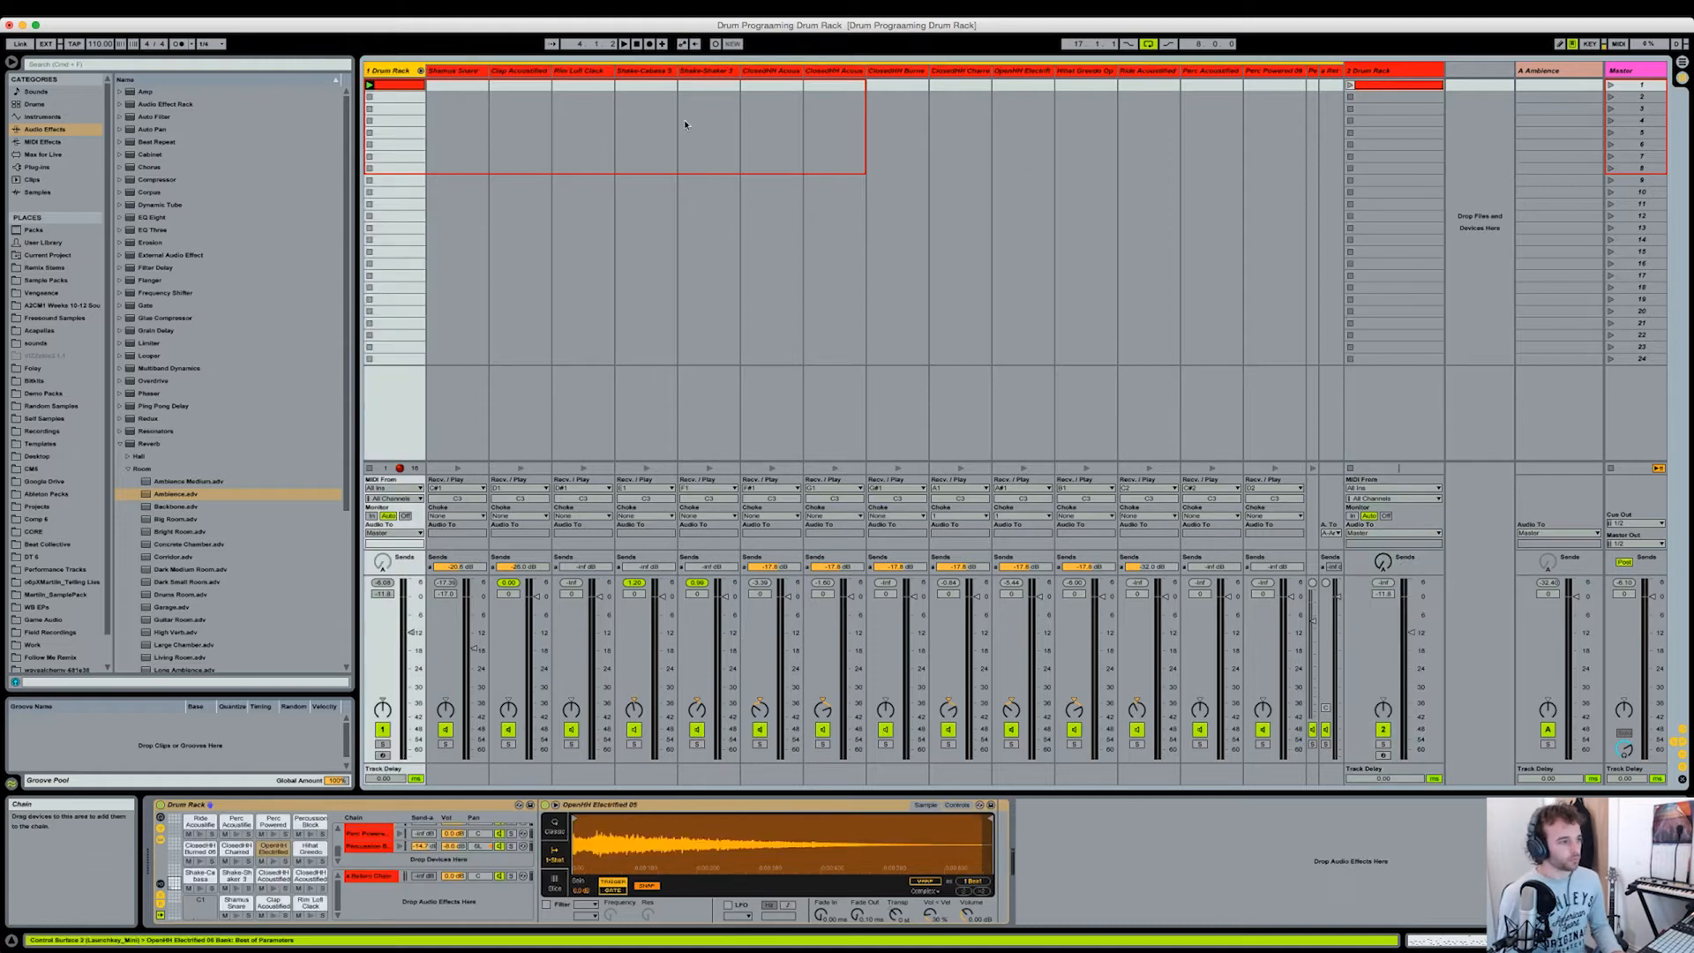
{"action": "left_click", "coordinate": [785, 73]}
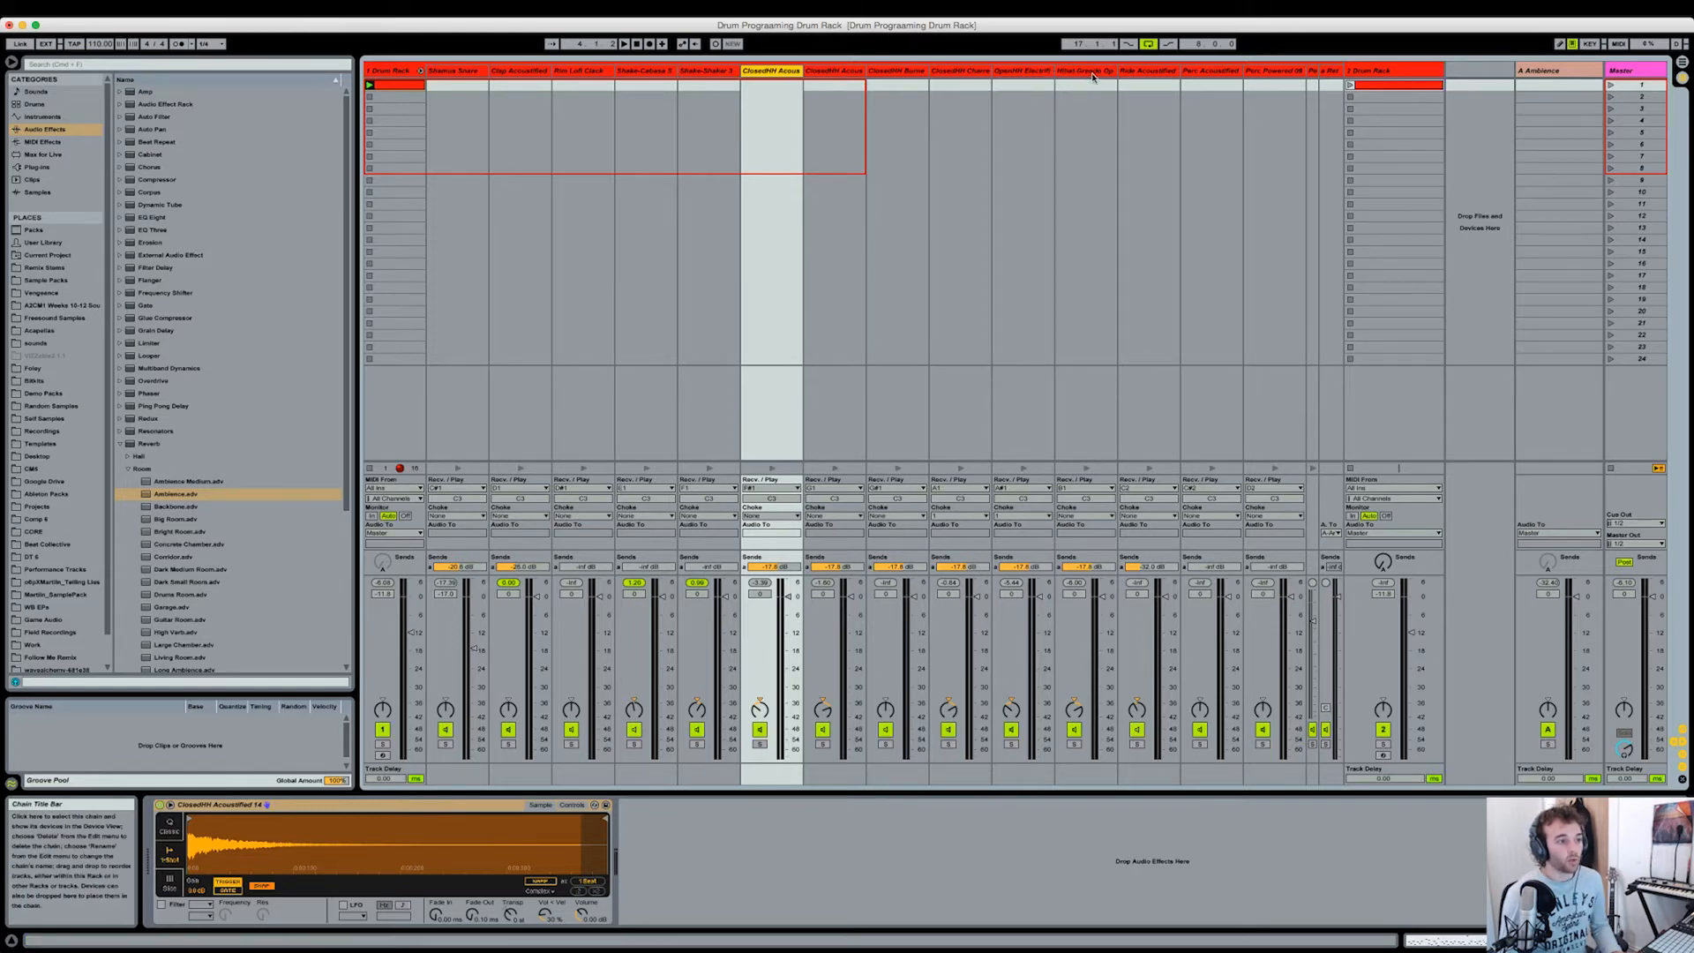
{"action": "left_click", "coordinate": [1150, 72]}
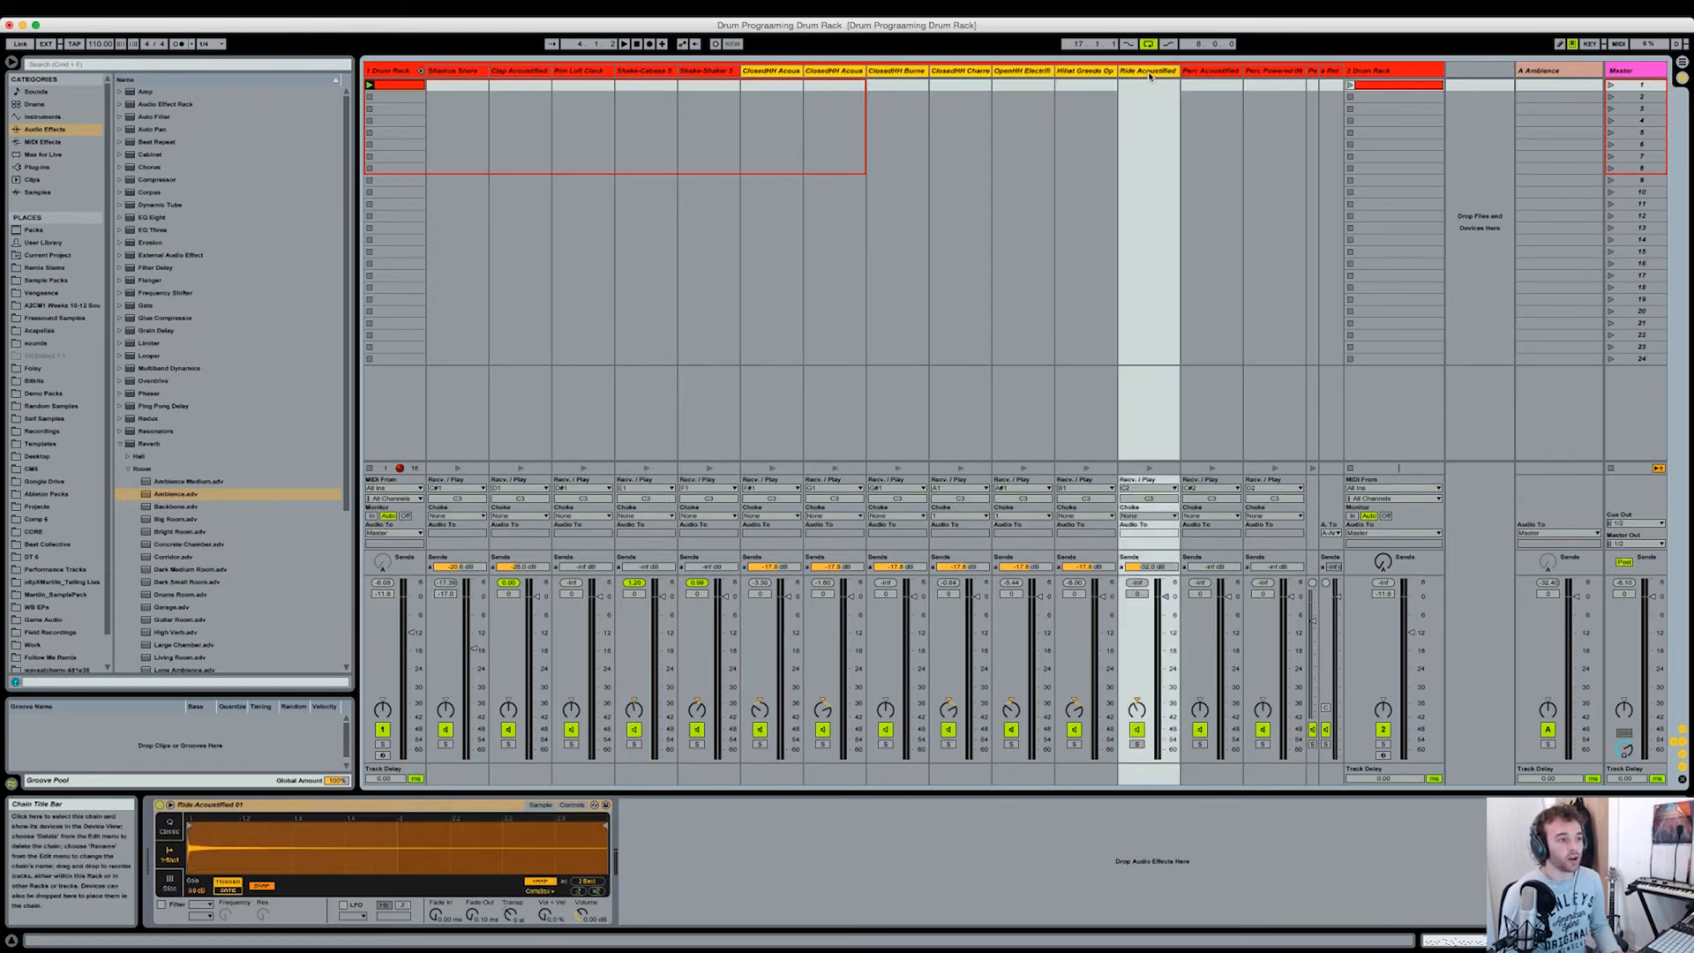
{"action": "left_click", "coordinate": [1024, 72]}
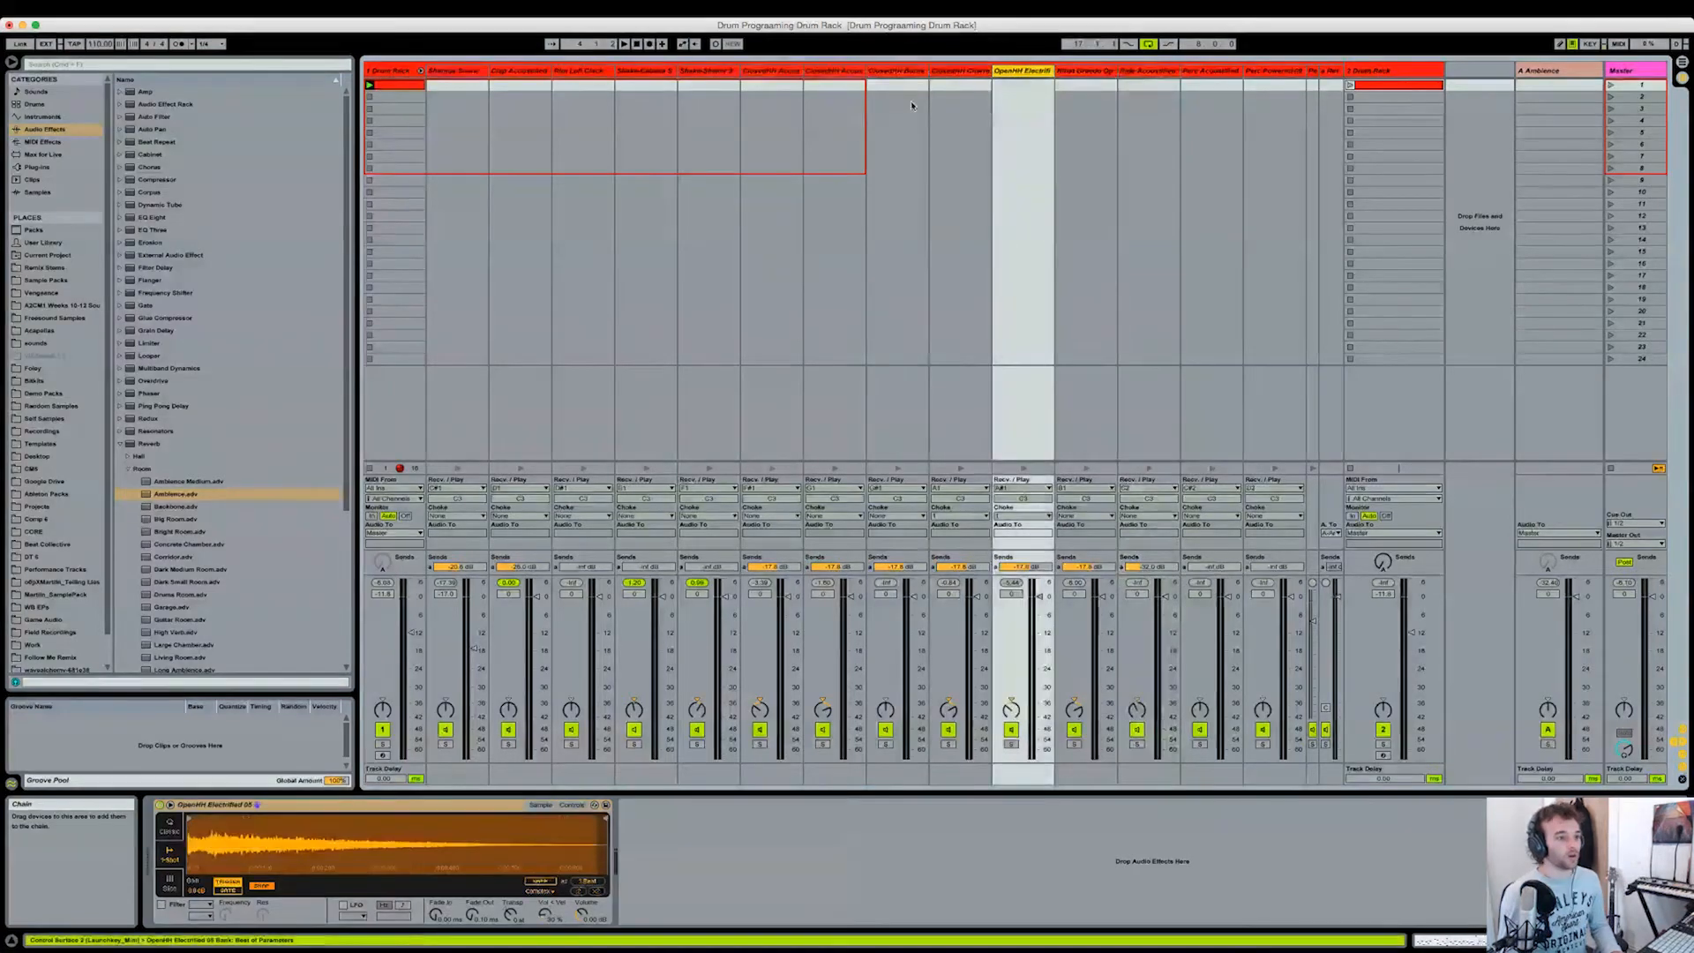
{"action": "left_click", "coordinate": [772, 72]}
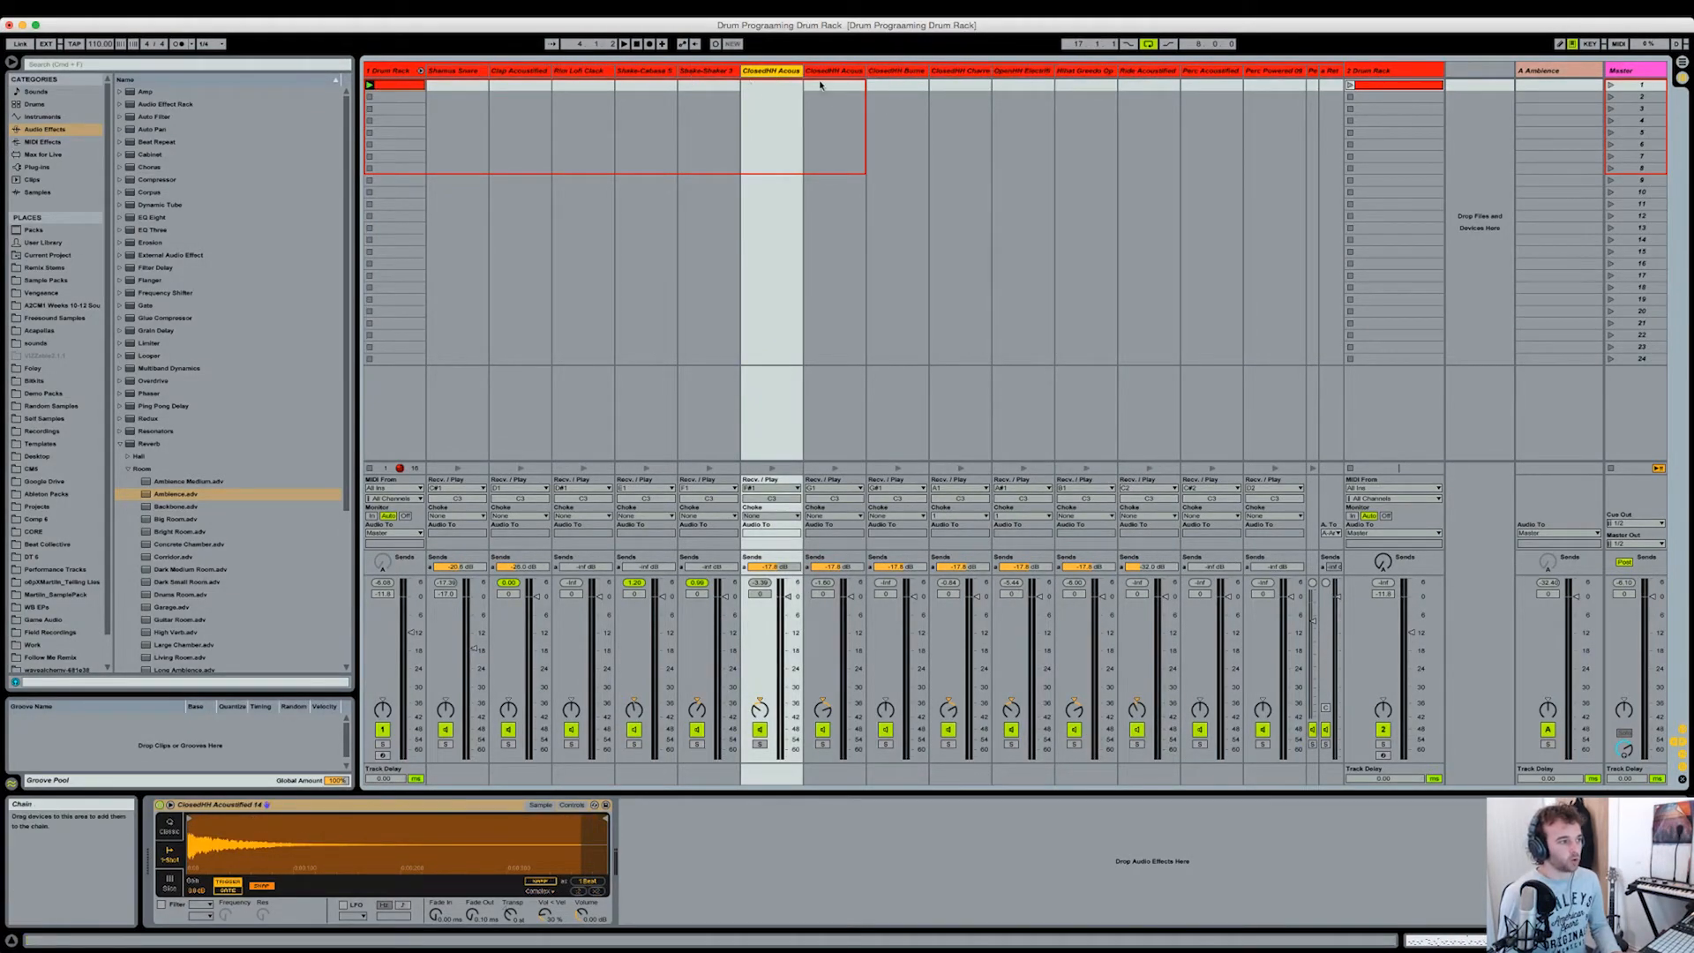
{"action": "left_click", "coordinate": [1113, 74], "text": "shift"}
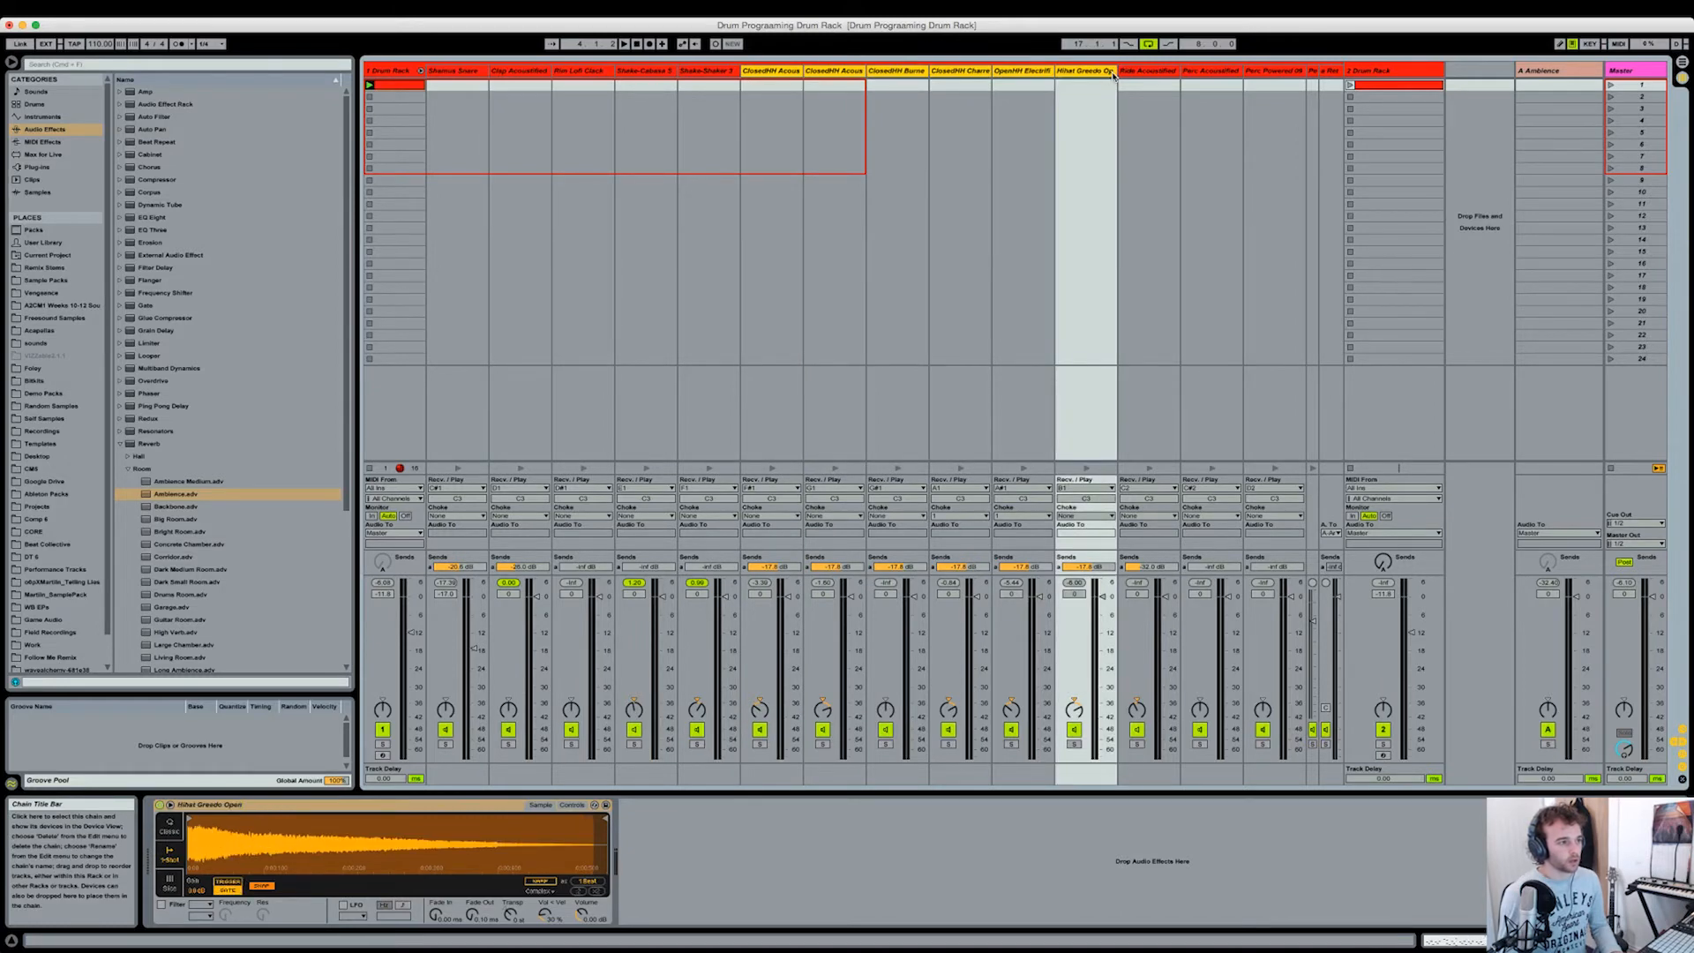
{"action": "left_click", "coordinate": [772, 72]}
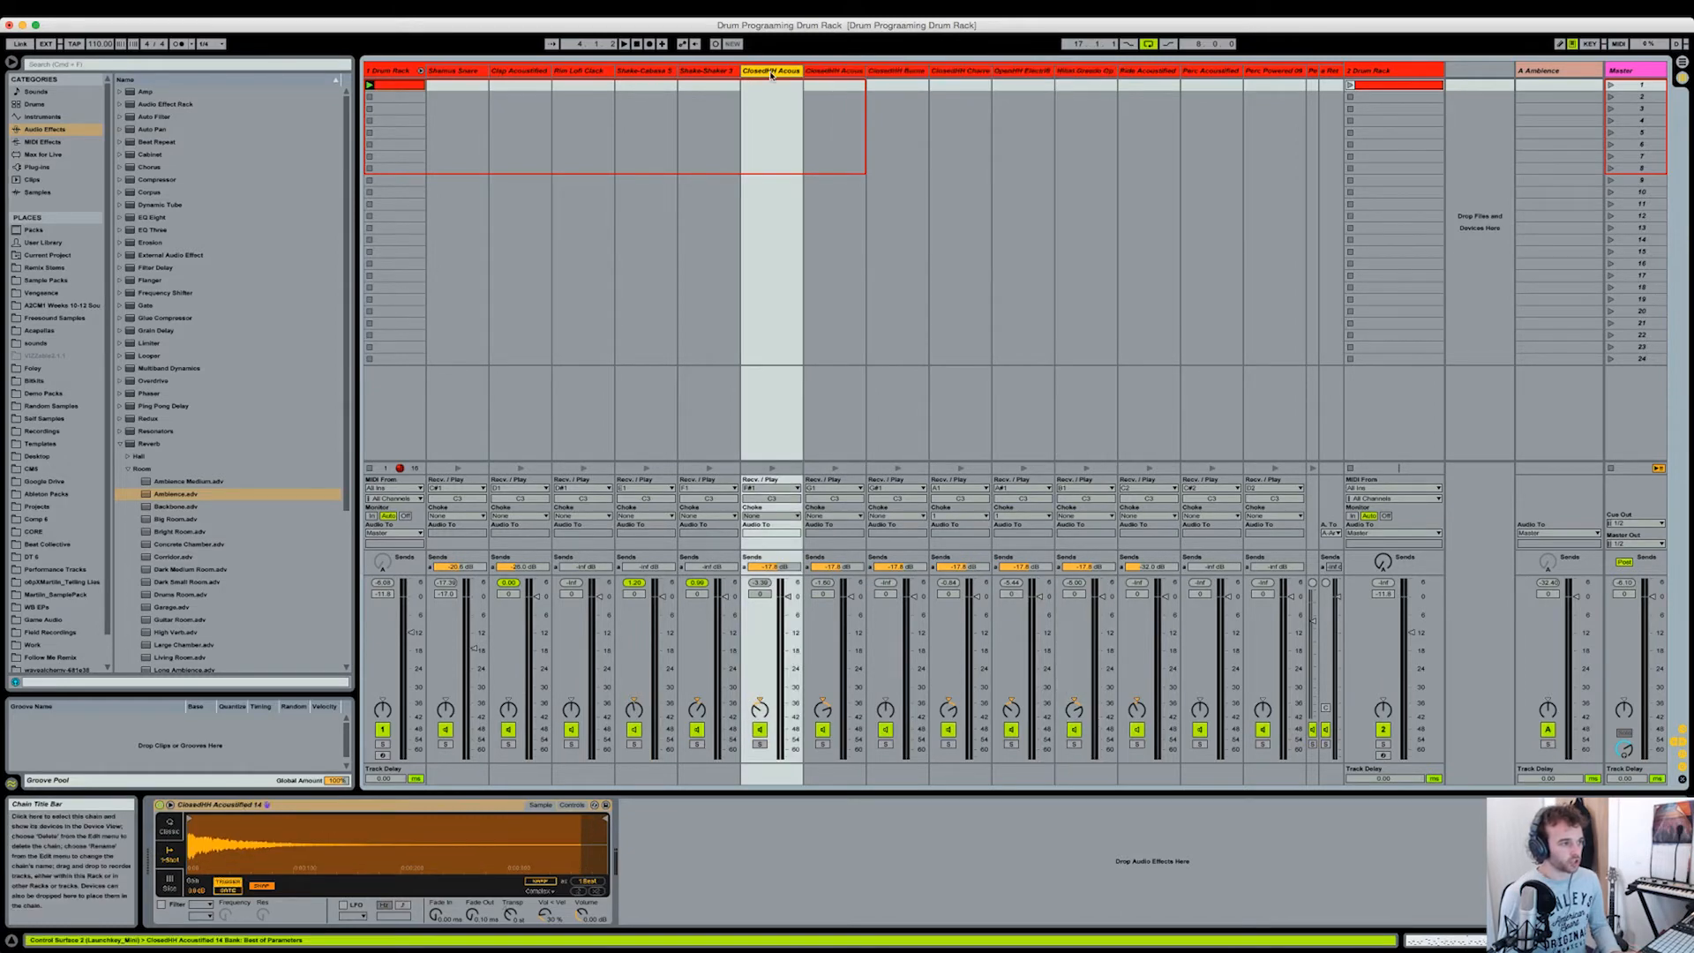
{"action": "left_click", "coordinate": [1098, 74], "text": "shift"}
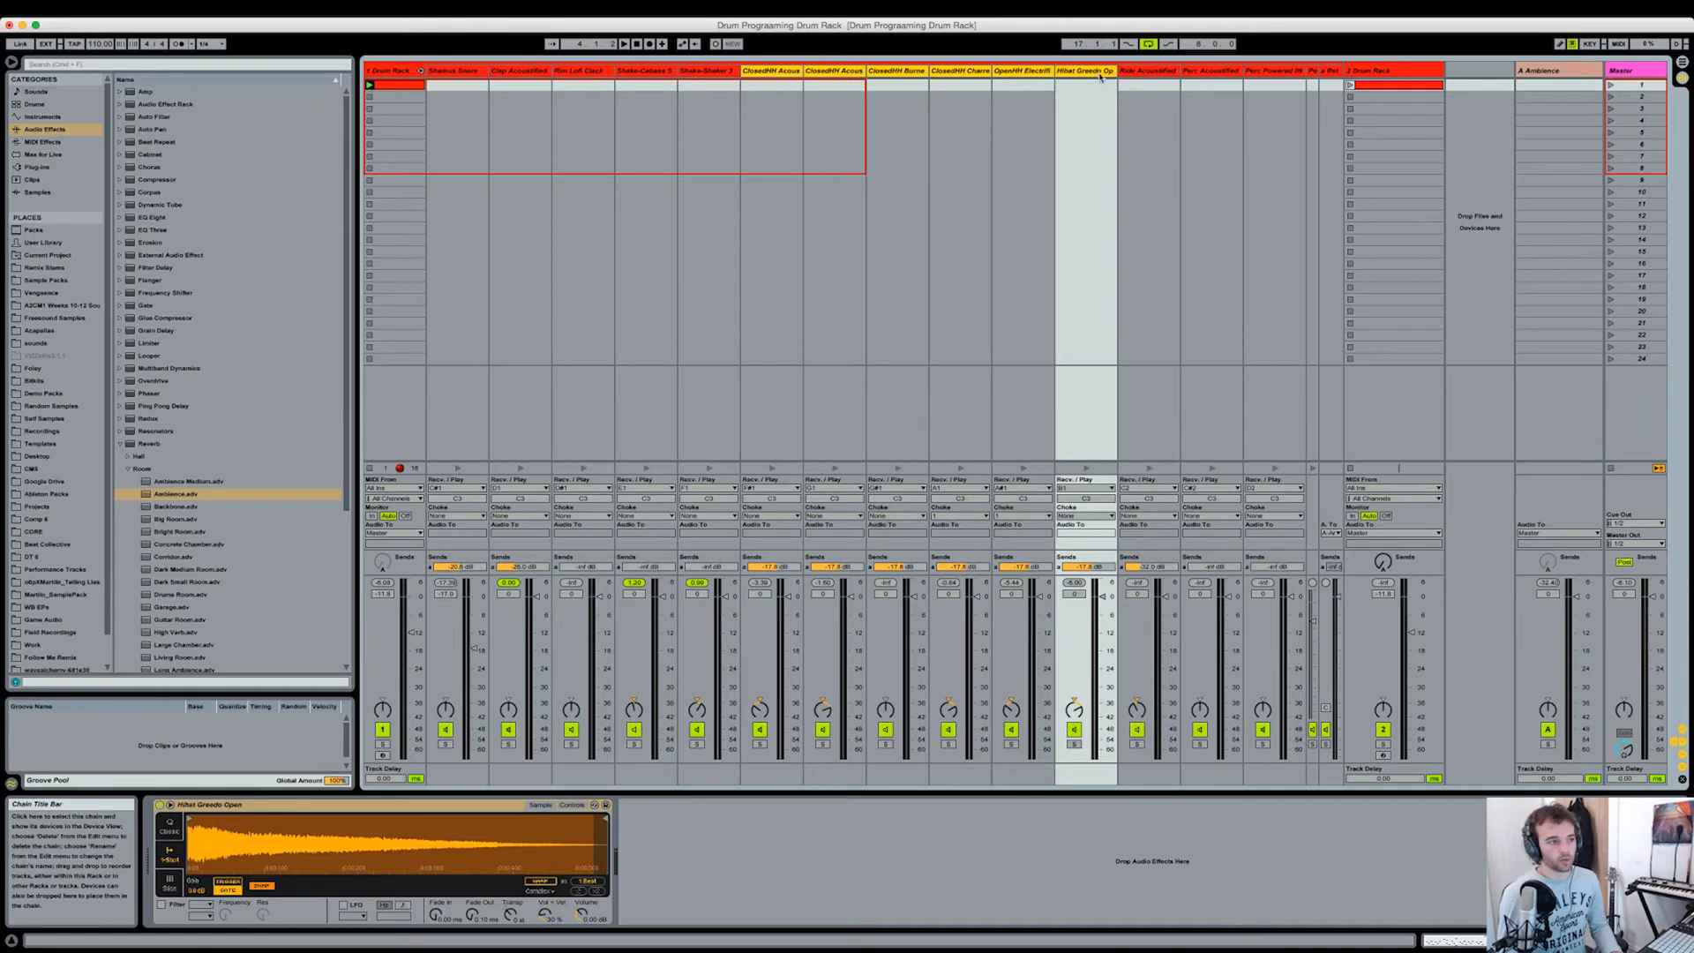
{"action": "left_click", "coordinate": [1159, 73], "text": "shift"}
{"action": "right_click", "coordinate": [1152, 74]}
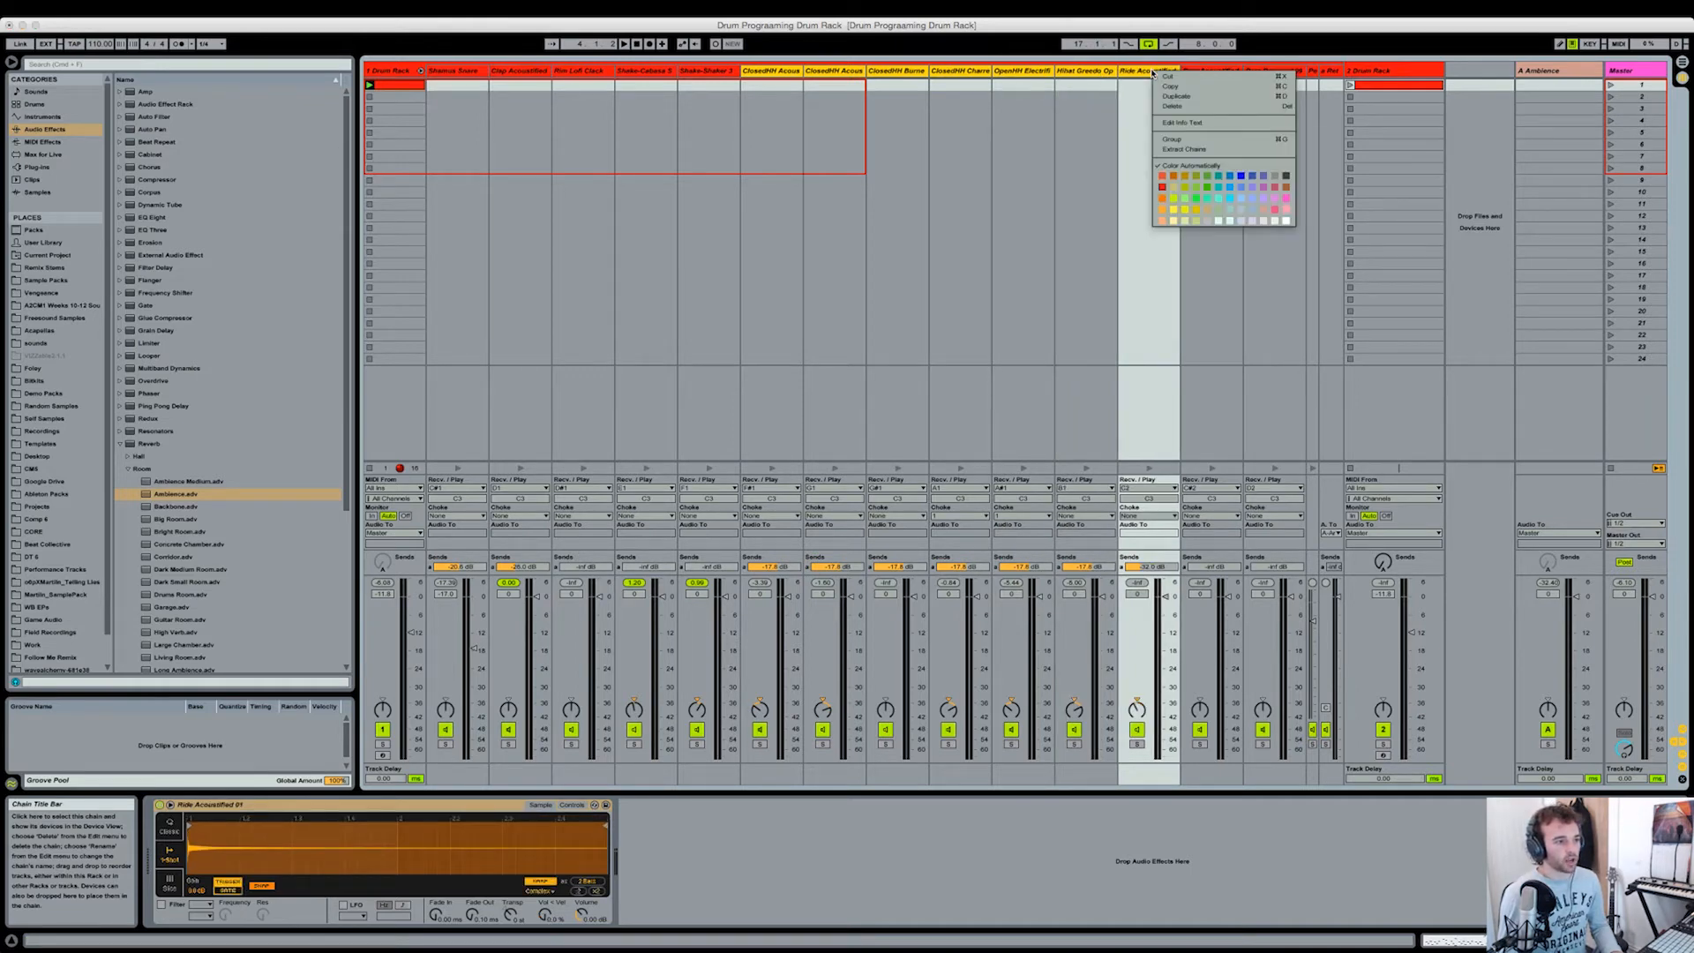
{"action": "left_click", "coordinate": [1192, 149]}
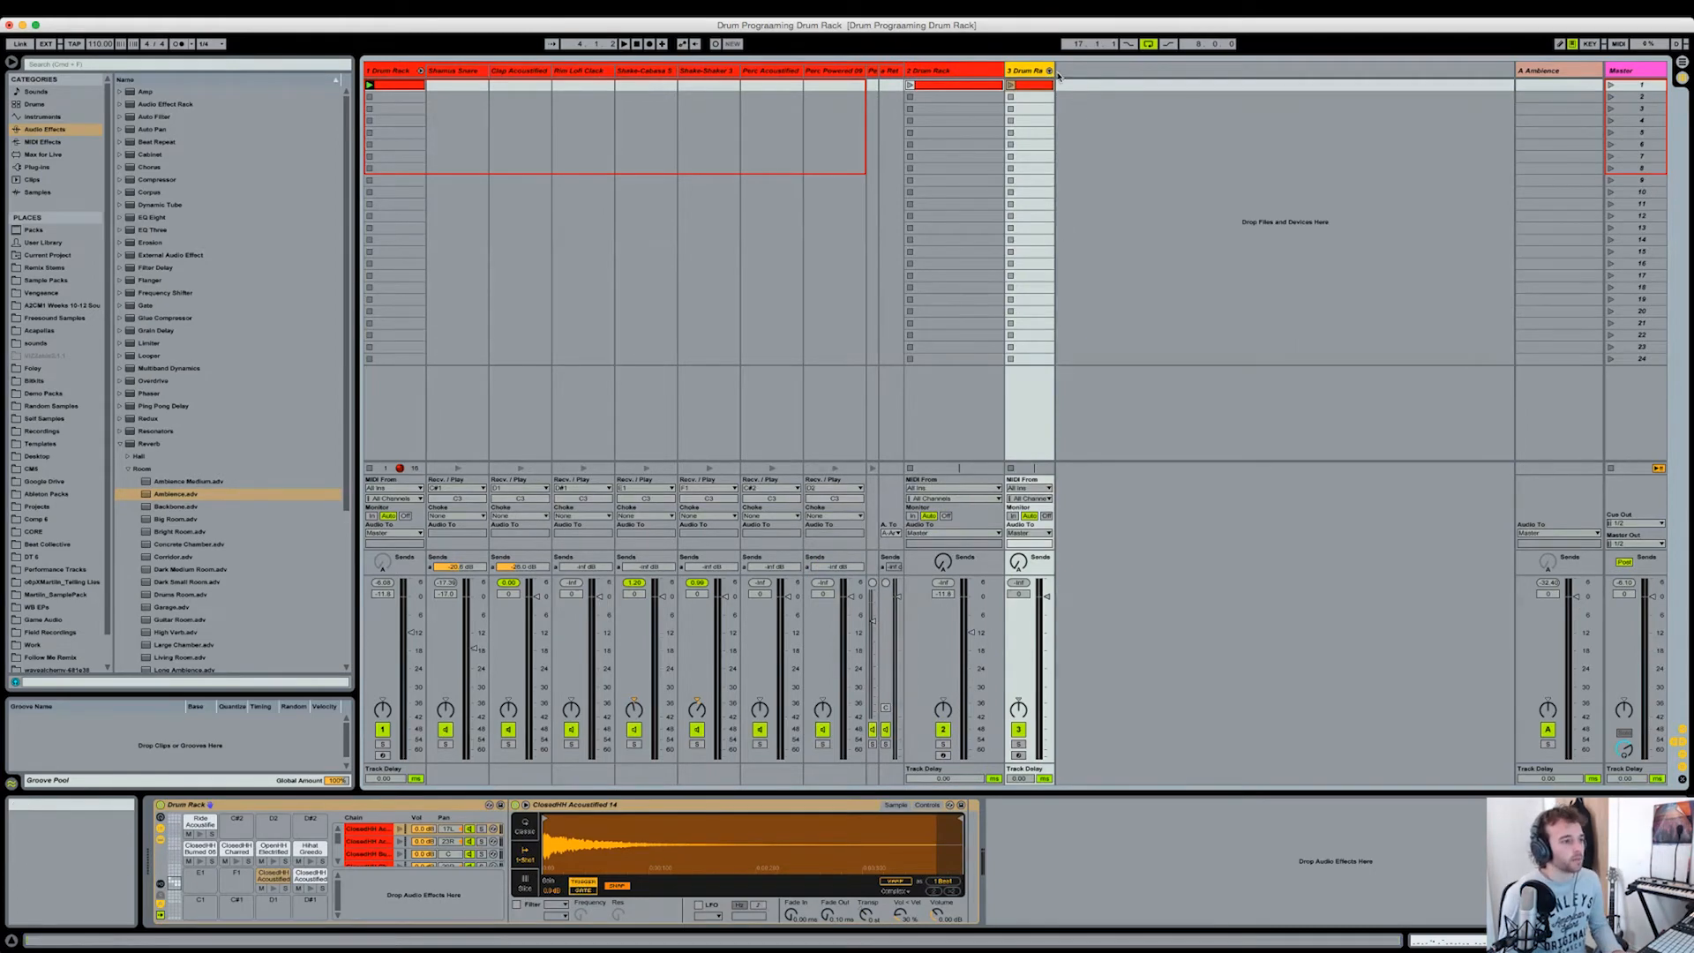
Step: Widen the extracted hi-hat and ride track, set its volume to -11.8 dB, and check the kick track's rack
{"action": "left_click_drag", "start_coordinate": [1054, 71], "coordinate": [1108, 71]}
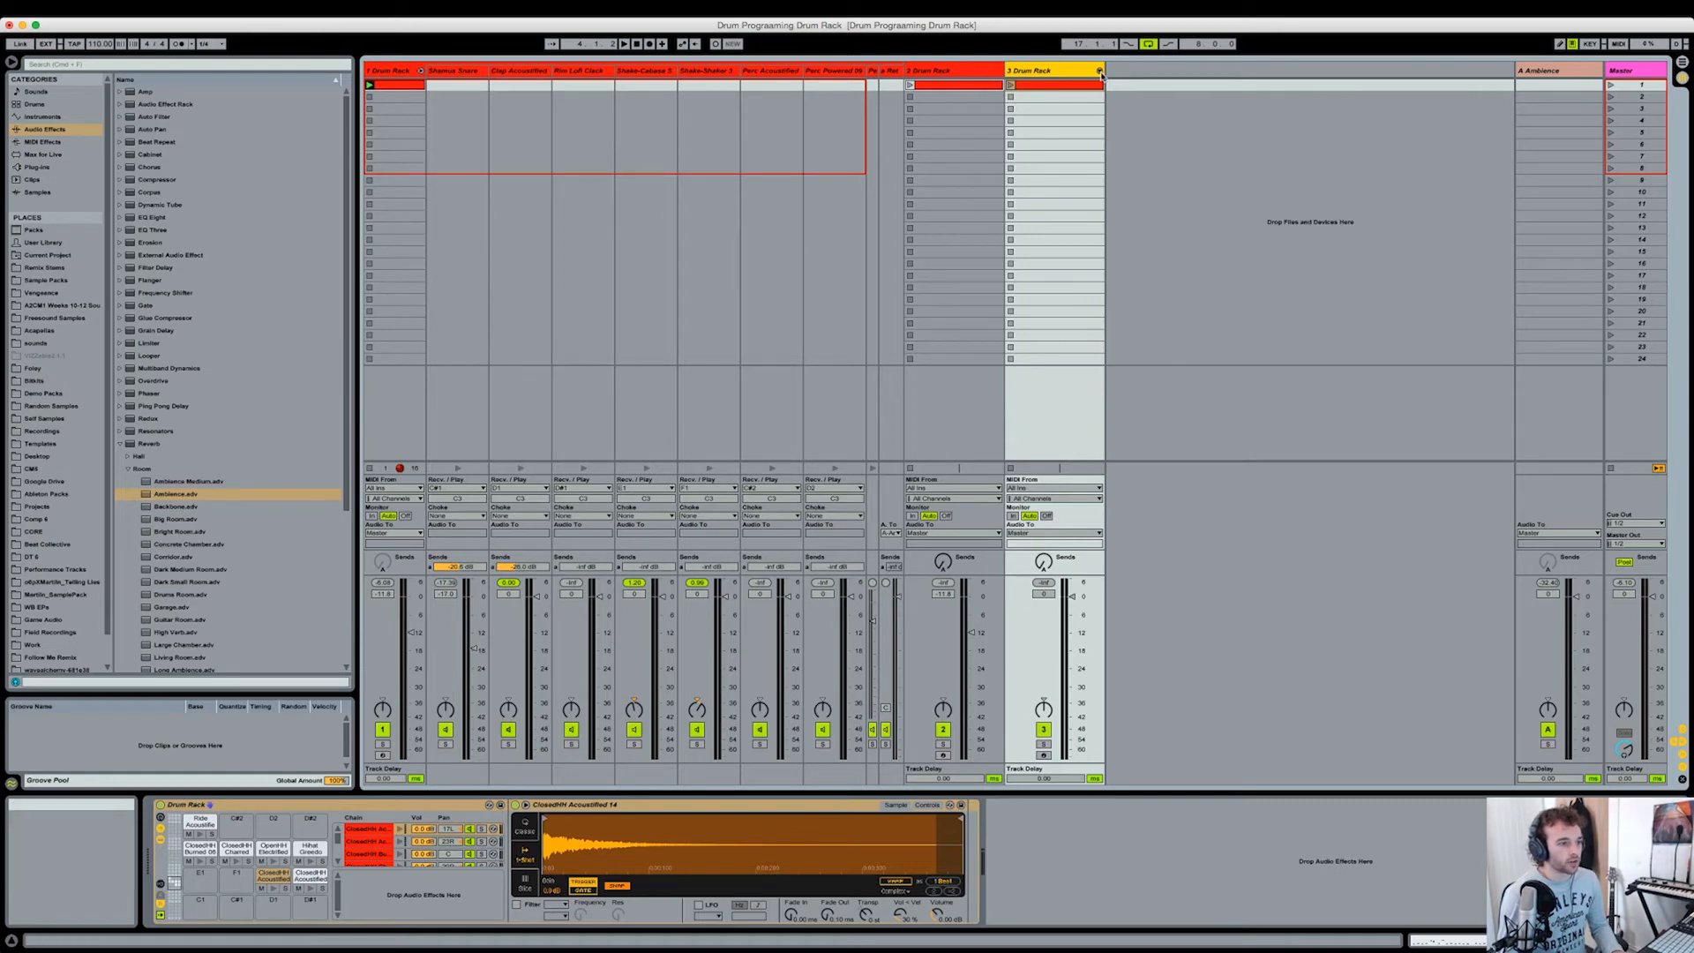
{"action": "left_click", "coordinate": [1046, 595]}
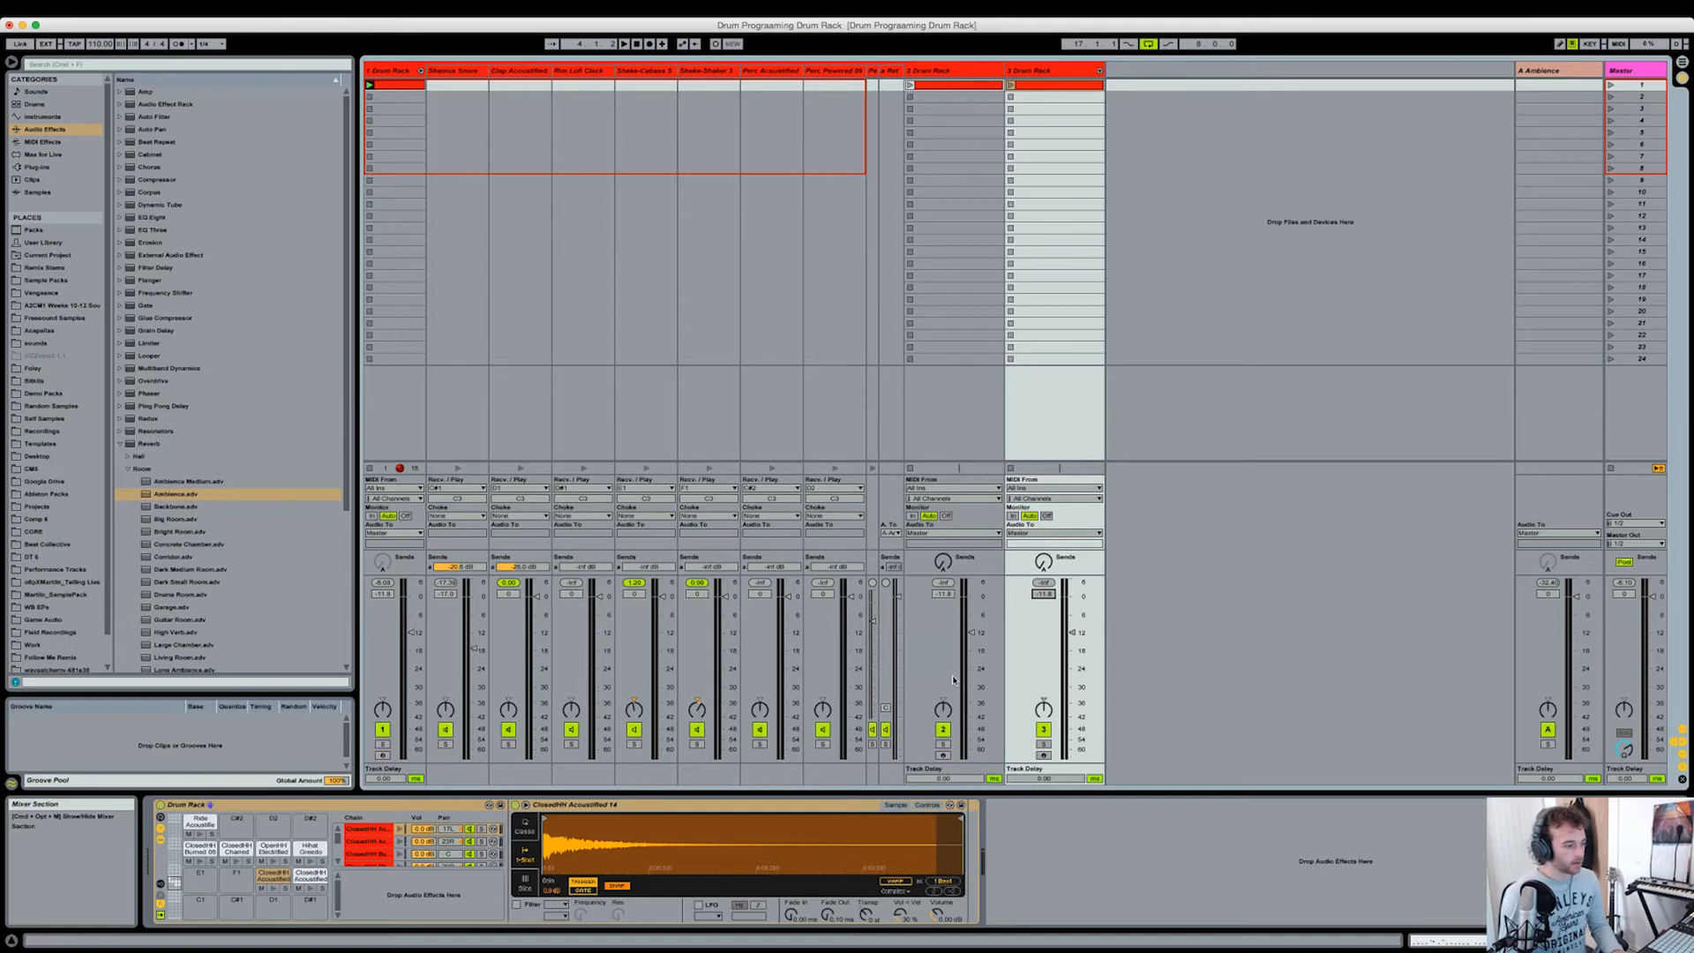
{"action": "left_click", "coordinate": [954, 251]}
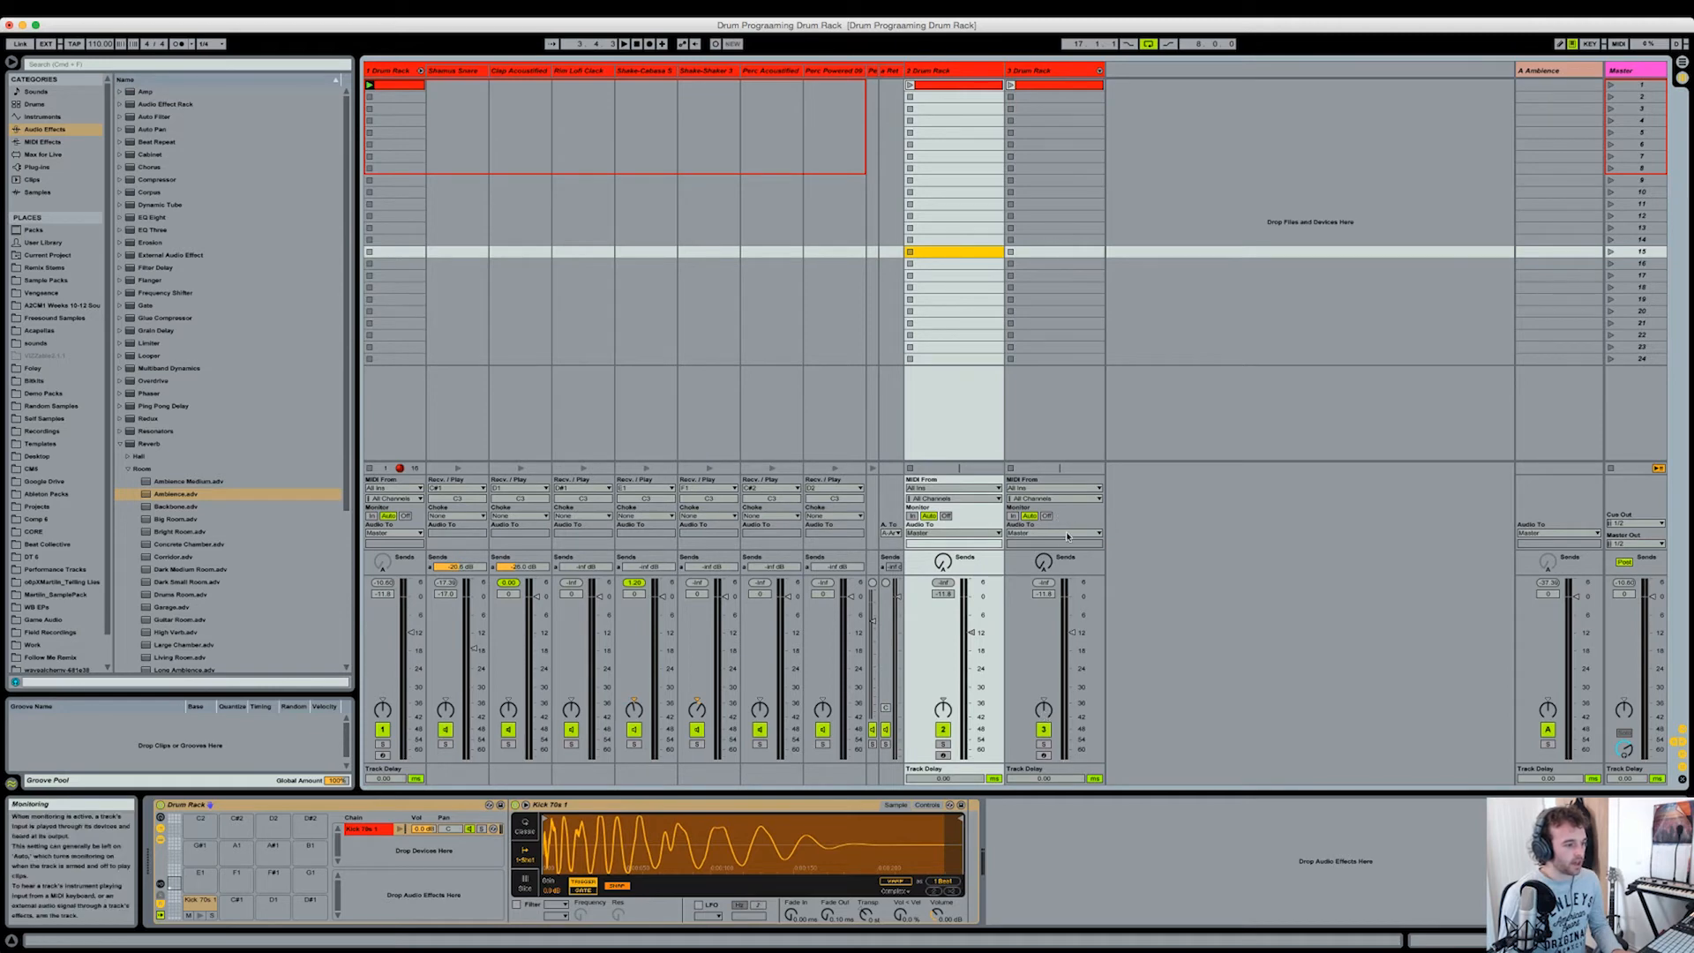
{"action": "left_click", "coordinate": [445, 896]}
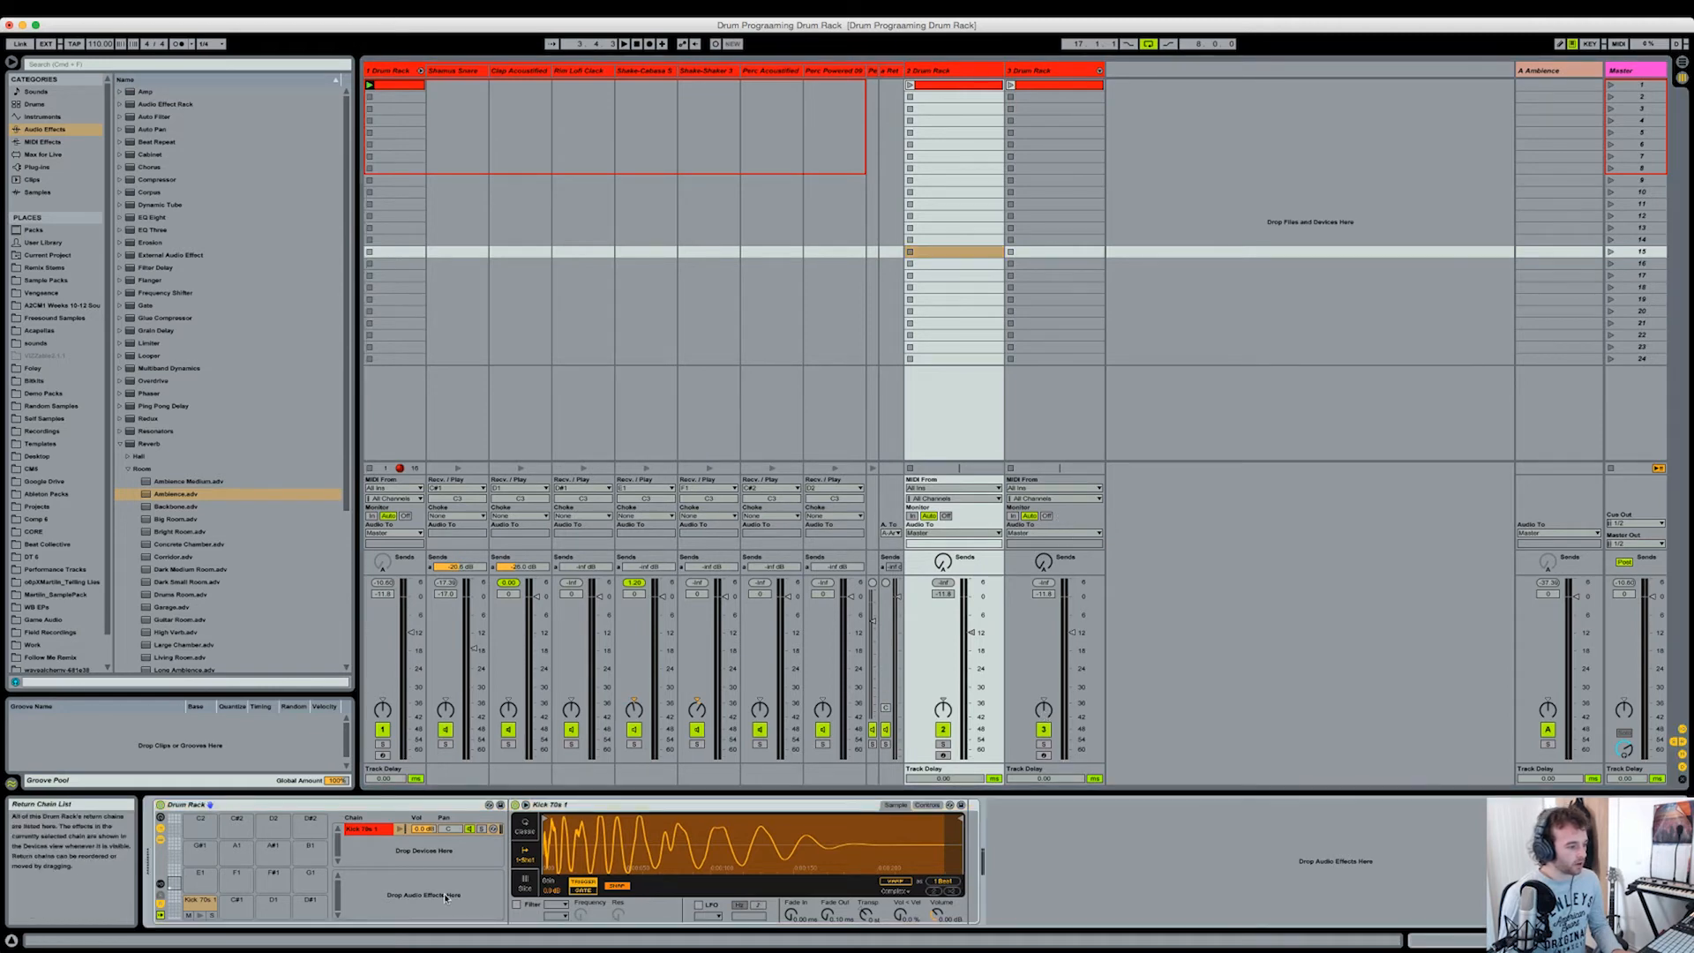
Step: Raise the hi-hat and ride track's send to the Ambience return and play the pattern with the extracted tracks
{"action": "left_click", "coordinate": [884, 69]}
{"action": "left_click", "coordinate": [891, 71]}
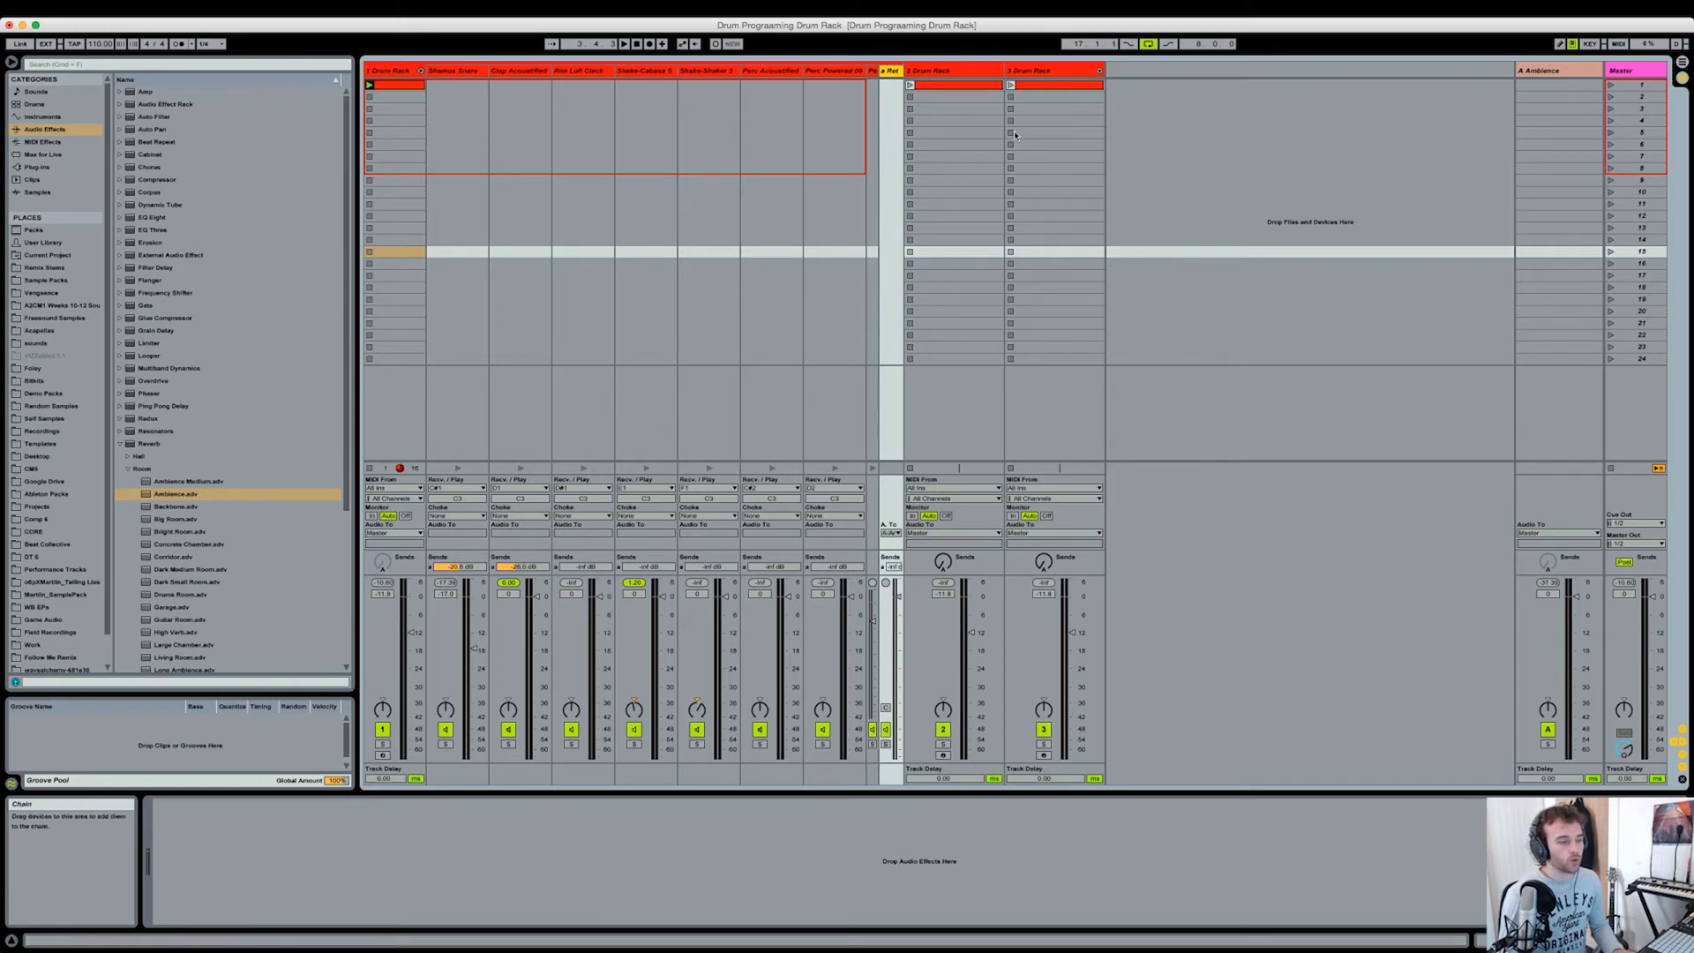
{"action": "left_click", "coordinate": [1545, 75]}
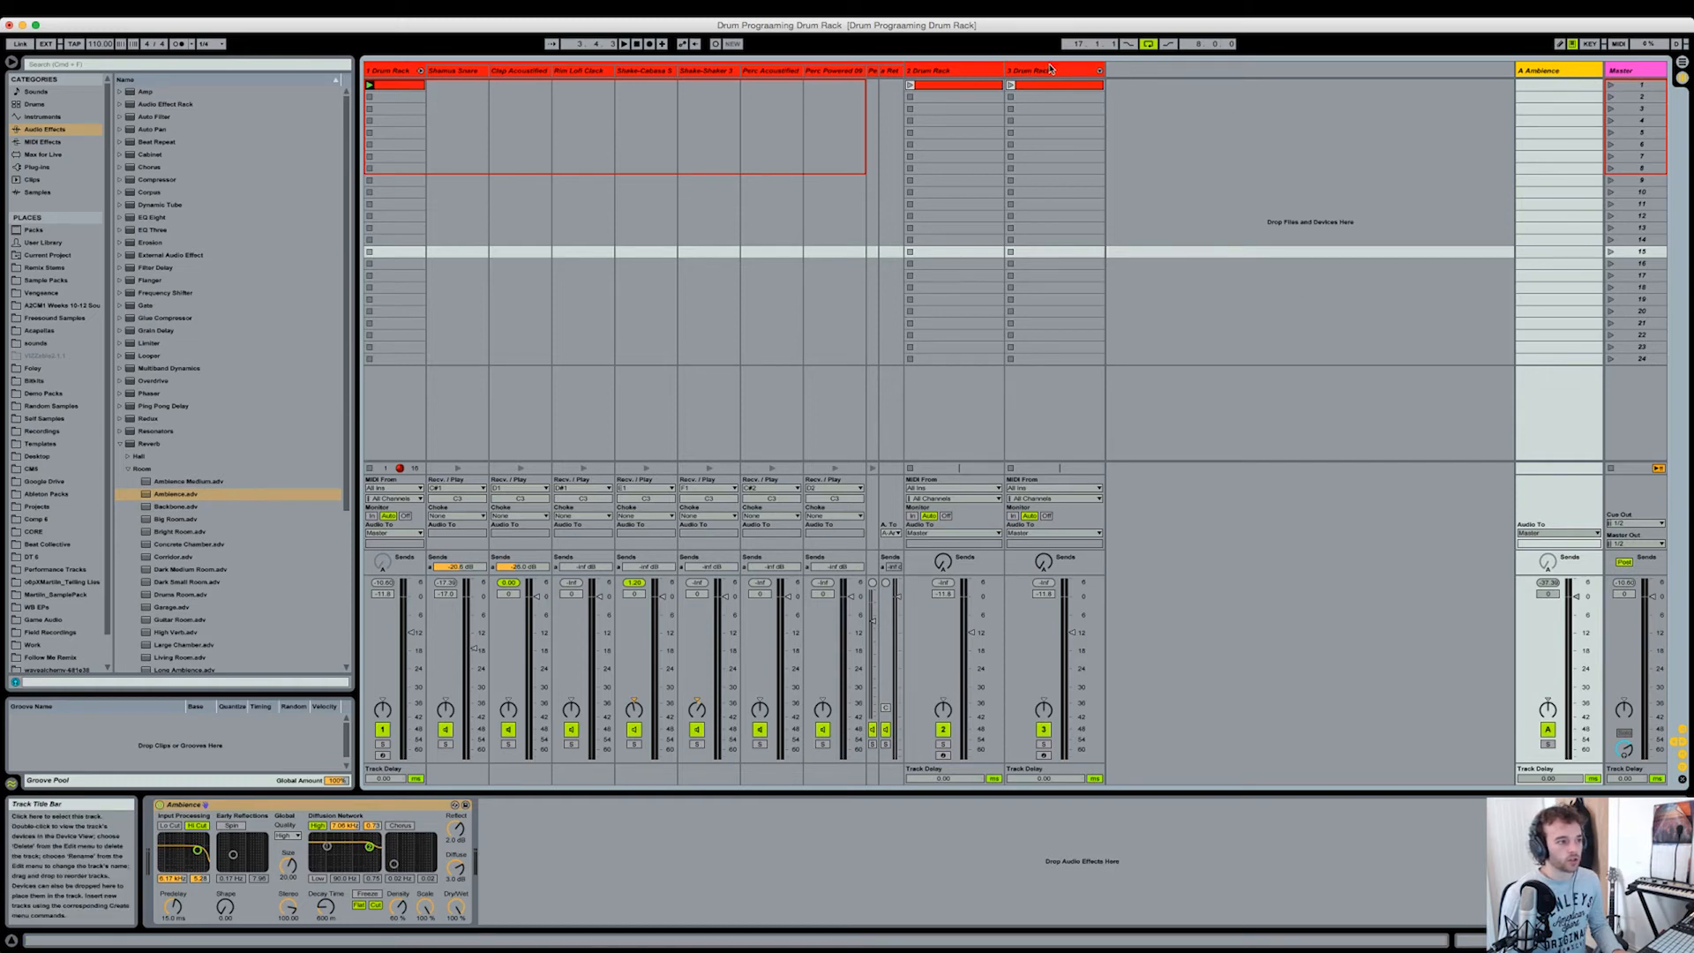
{"action": "left_click", "coordinate": [1036, 407]}
{"action": "left_click_drag", "start_coordinate": [1043, 562], "coordinate": [1044, 503]}
{"action": "key", "text": "space"}
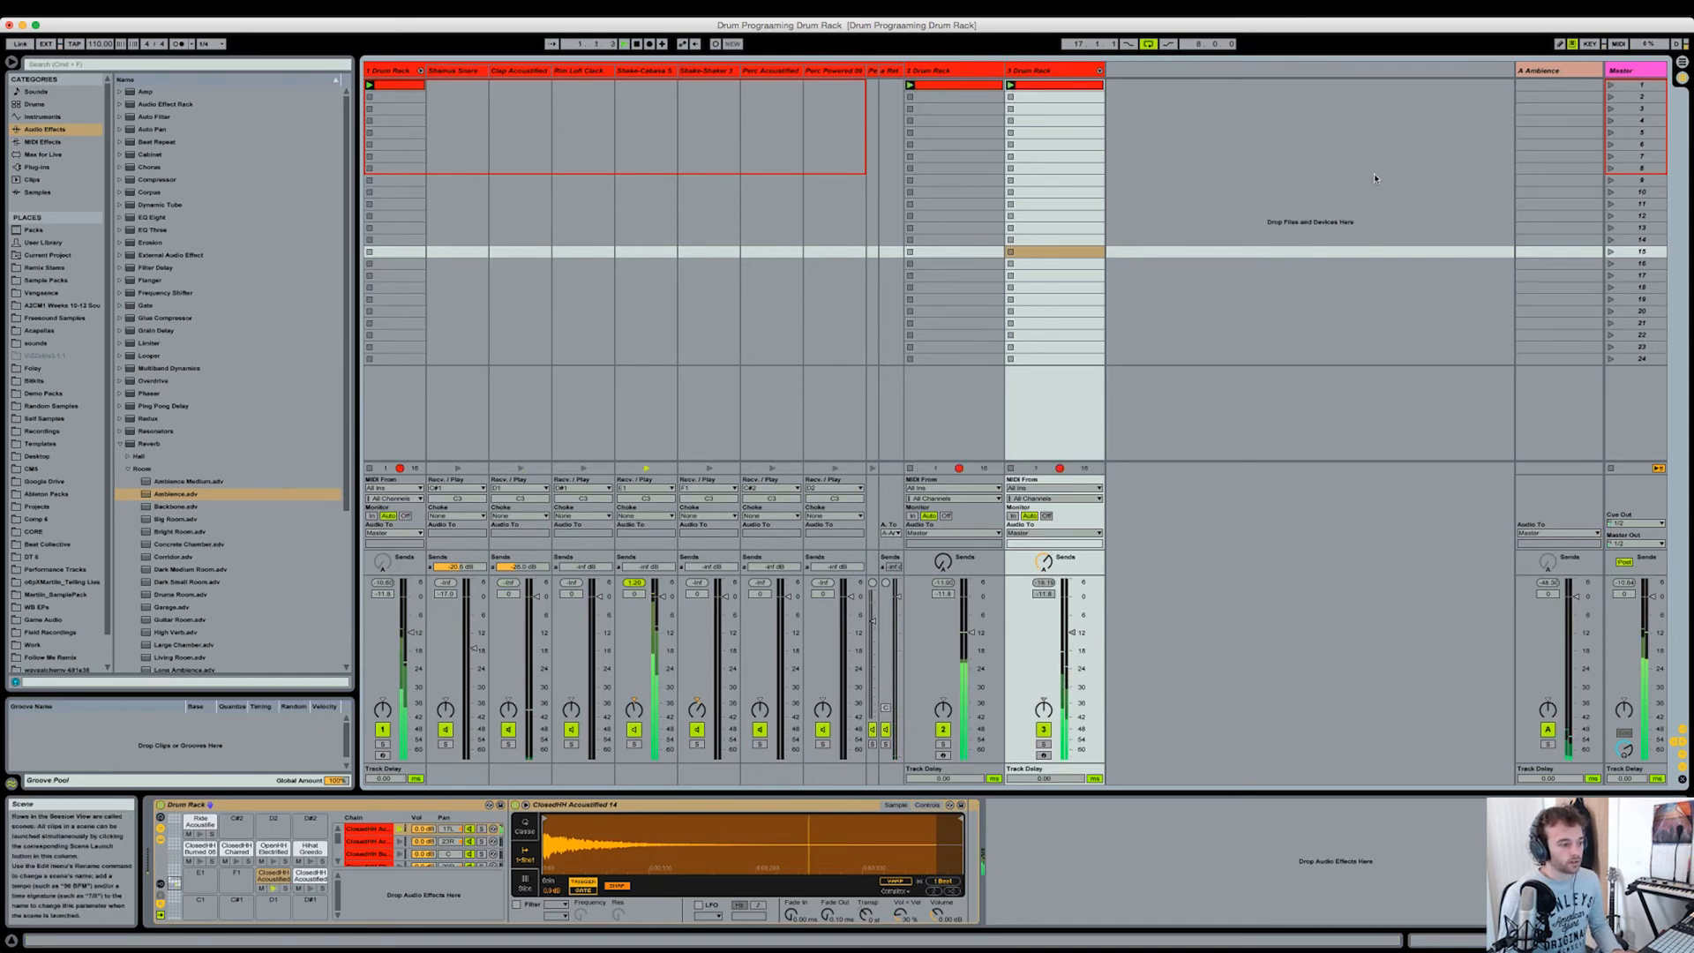
{"action": "left_click", "coordinate": [1081, 72]}
{"action": "left_click", "coordinate": [423, 908]}
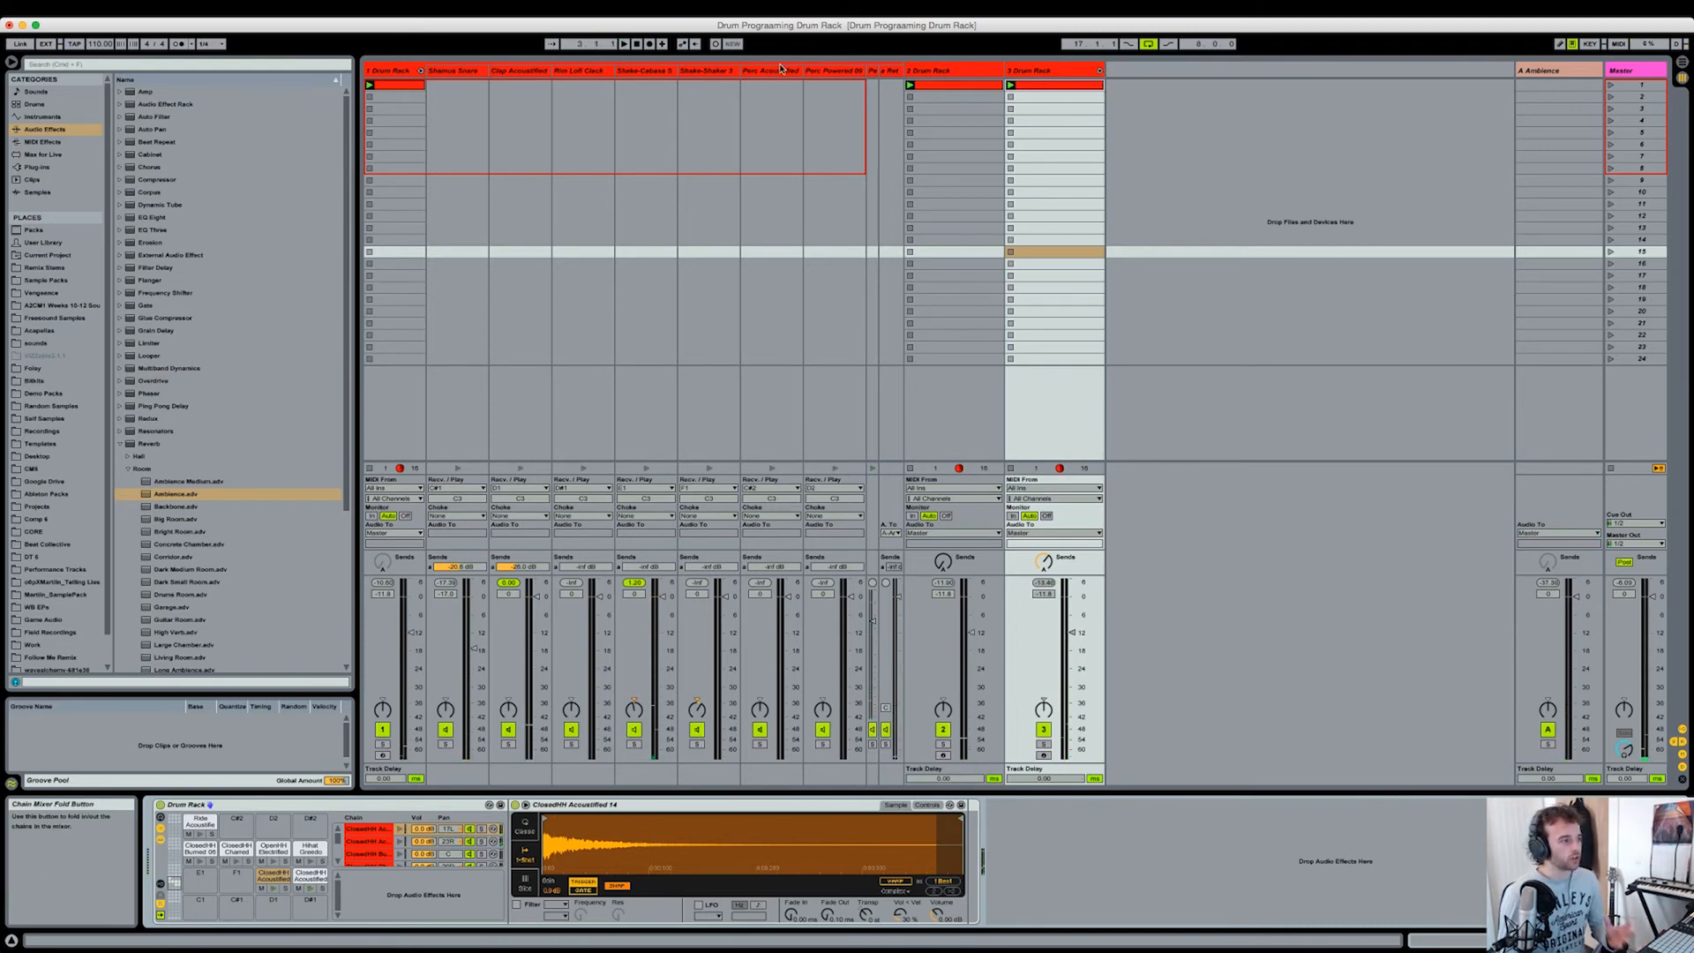
Step: Extract the Shake-Cabasa Short and Shake-Shaker 3 chains onto a new track and set its volume to -11.8 dB
{"action": "left_click", "coordinate": [390, 70]}
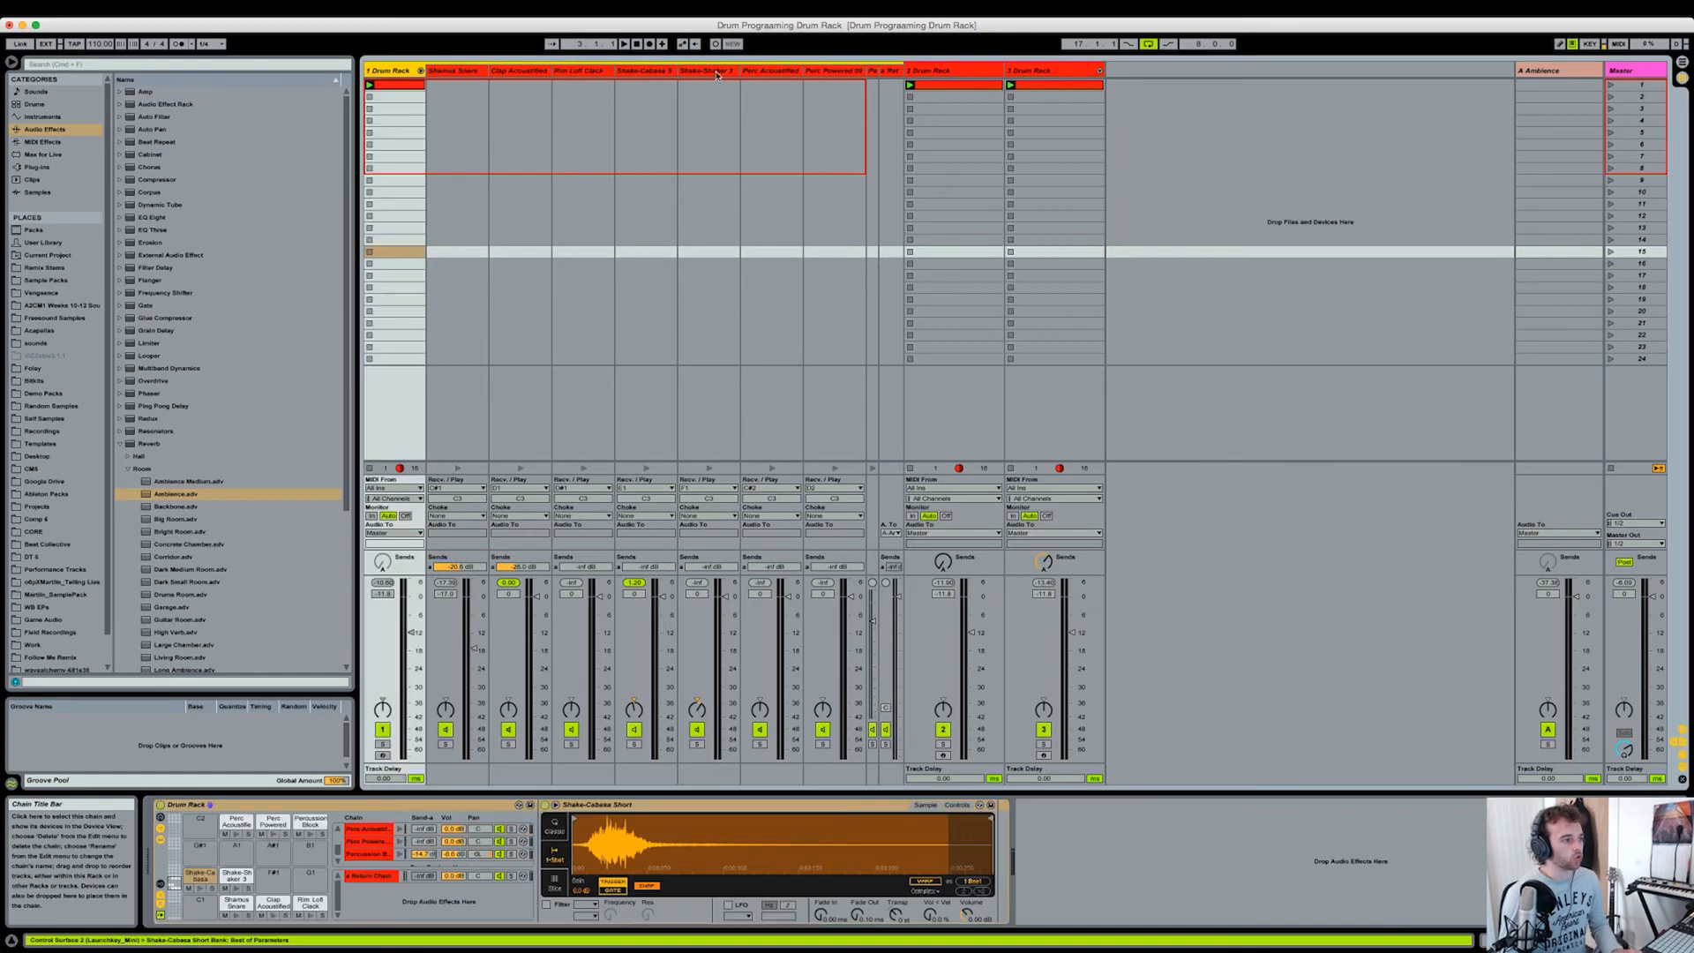
{"action": "left_click", "coordinate": [684, 71]}
{"action": "left_click", "coordinate": [656, 72], "text": "shift"}
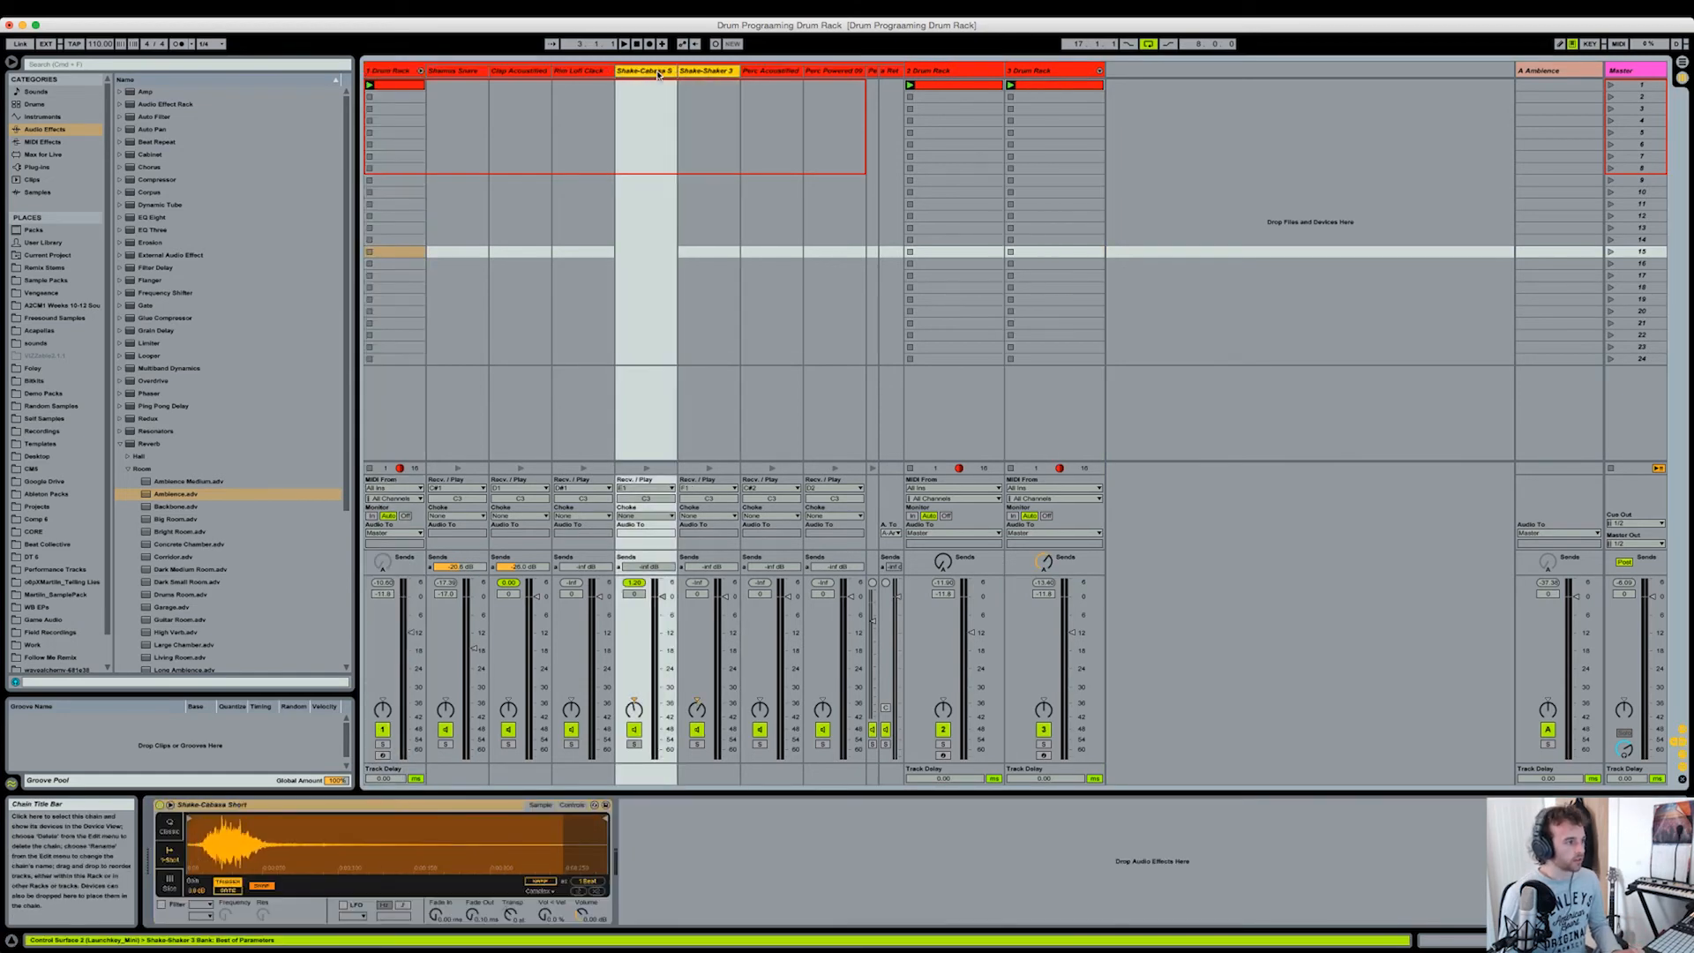
{"action": "right_click", "coordinate": [656, 72]}
{"action": "left_click", "coordinate": [712, 158]}
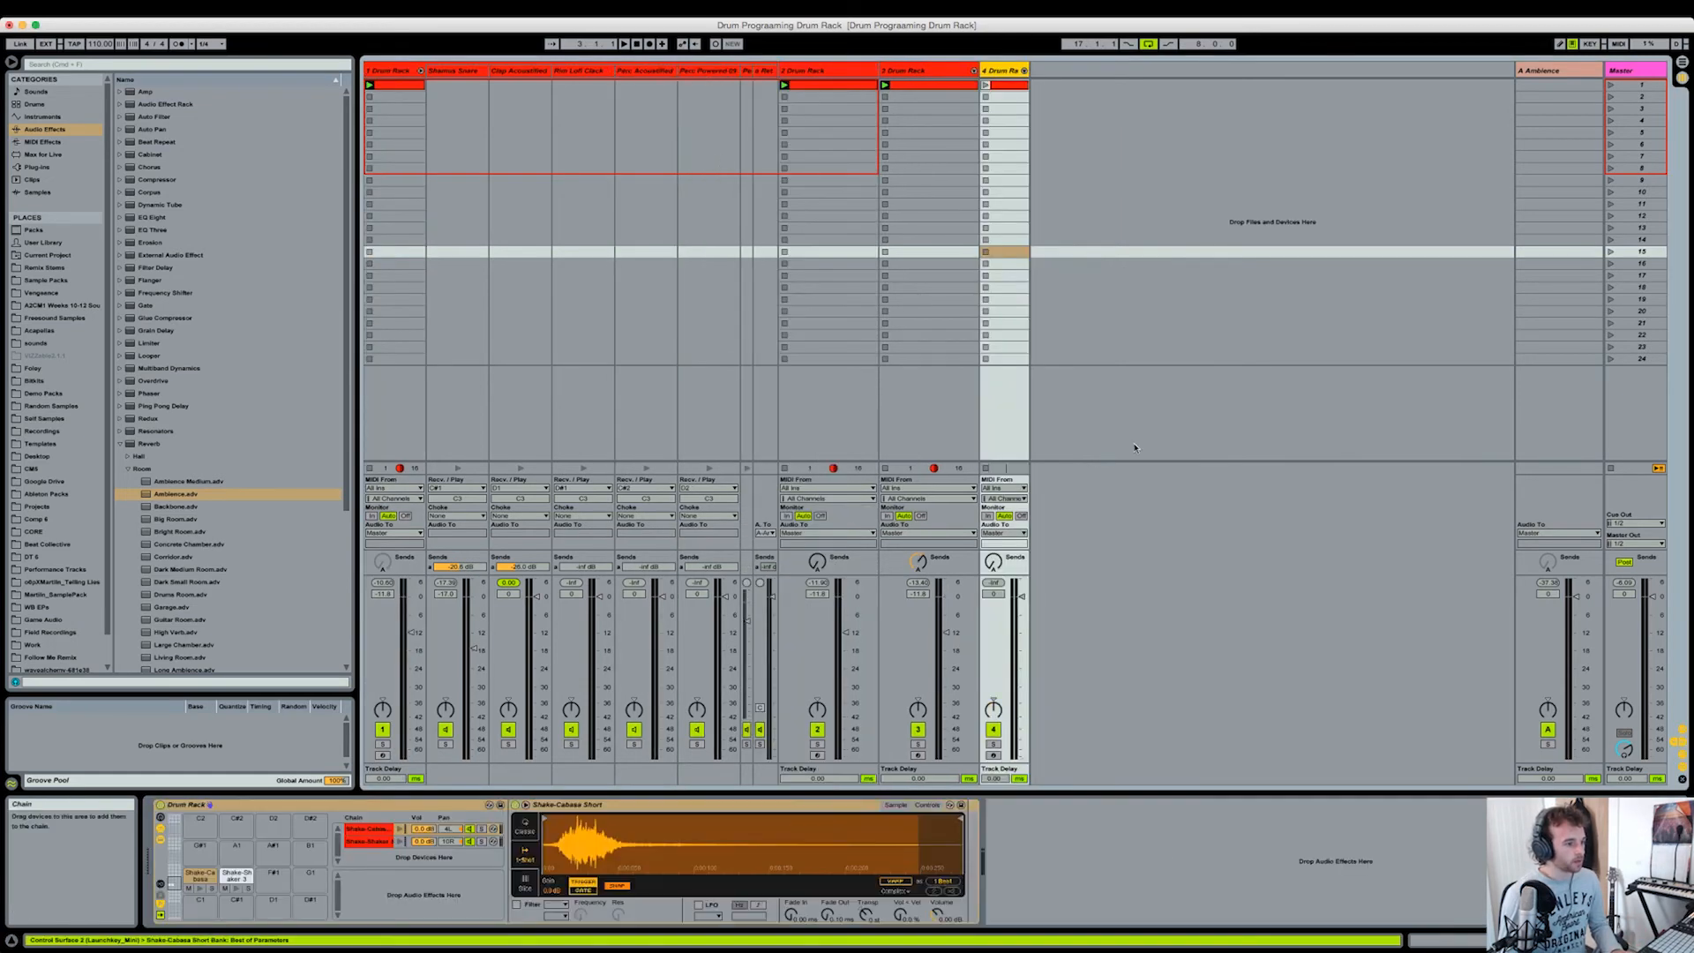
{"action": "type", "text": "-11.8"}
{"action": "key", "text": "Return"}
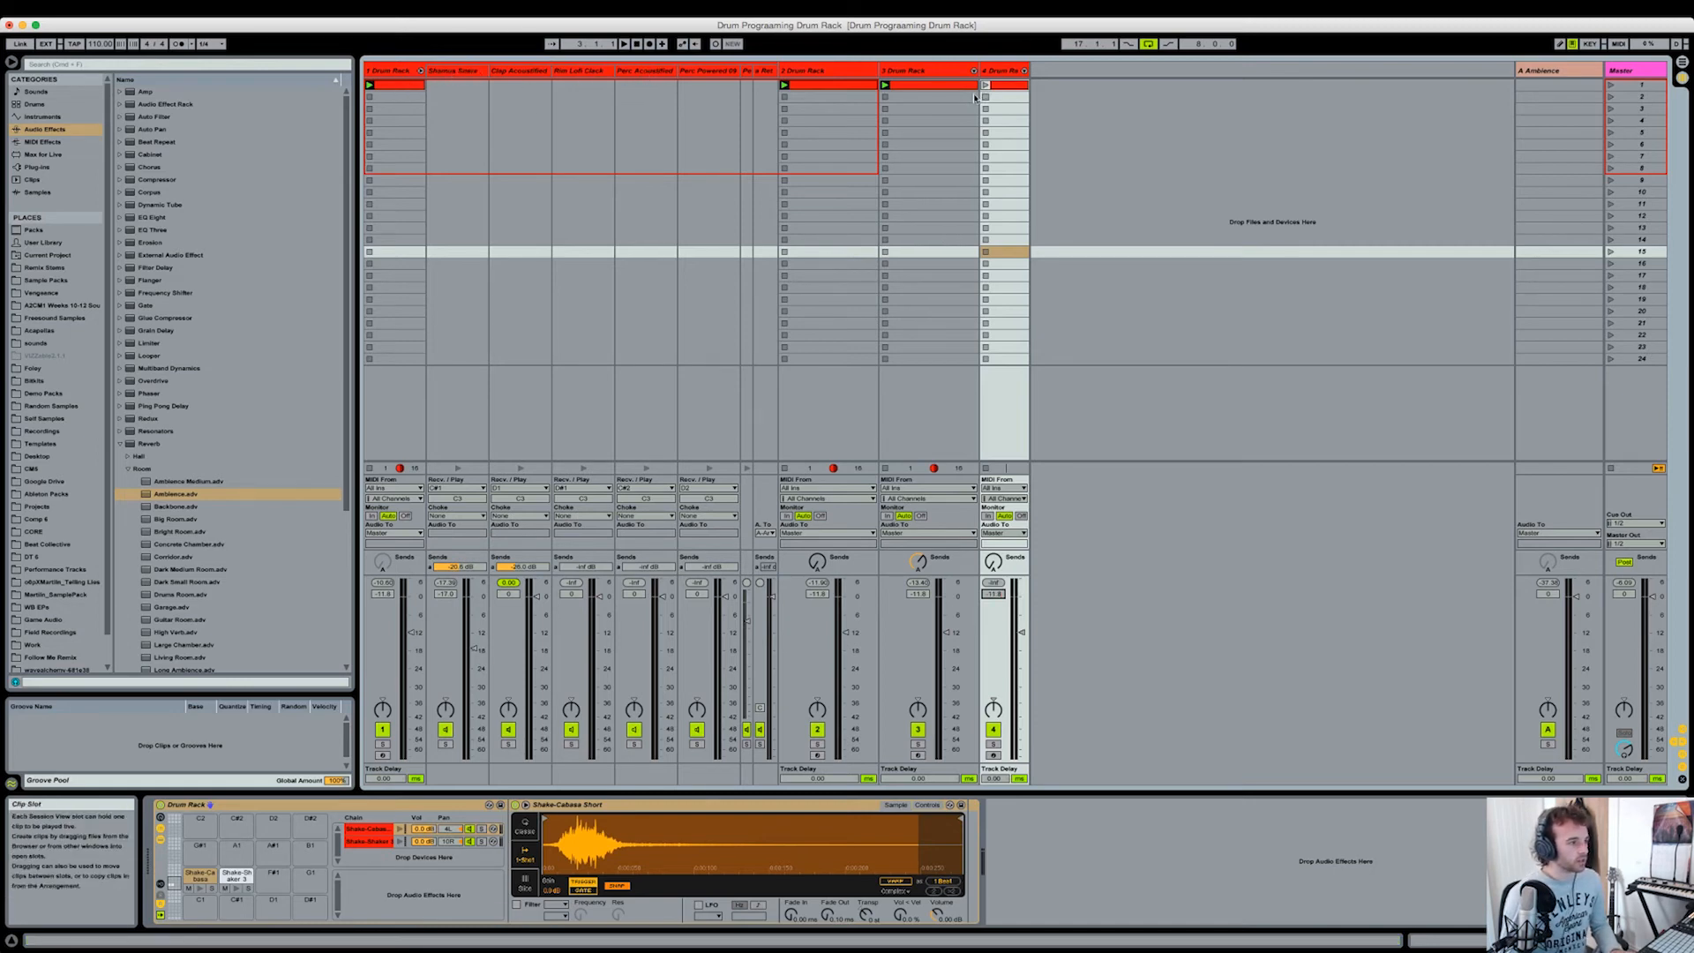
Step: Move the kick track ahead of the original Drum Rack track and fold the rack's chains in the mixer
{"action": "left_click", "coordinate": [829, 74]}
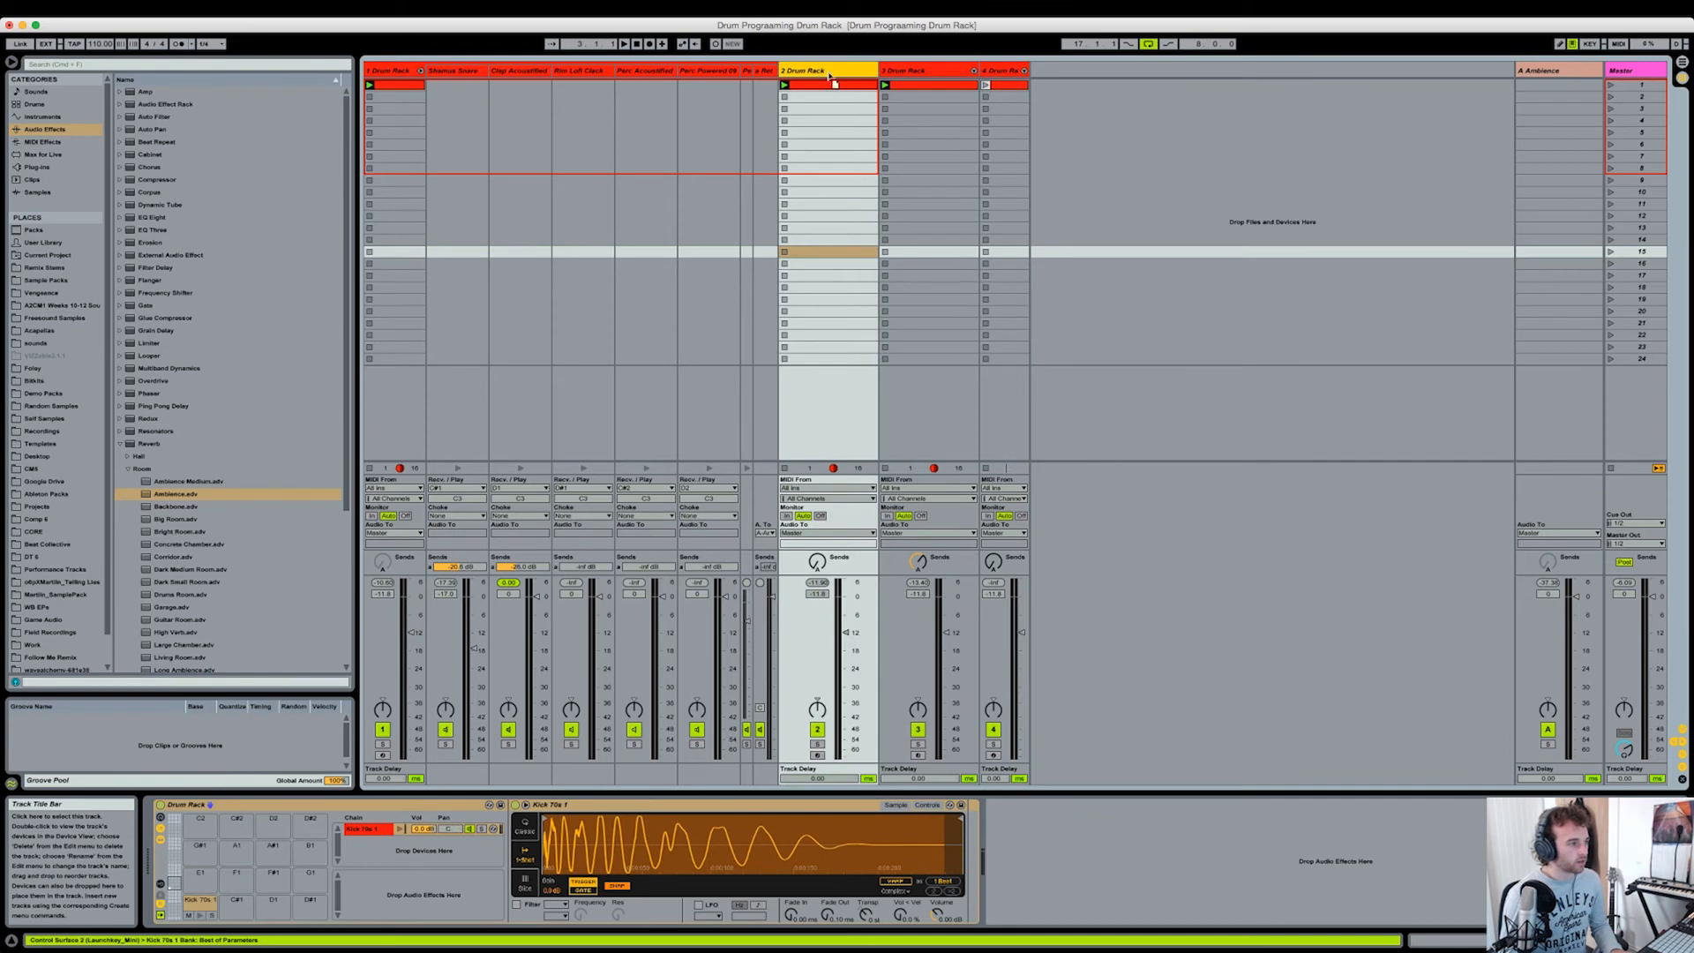
{"action": "left_click", "coordinate": [372, 70]}
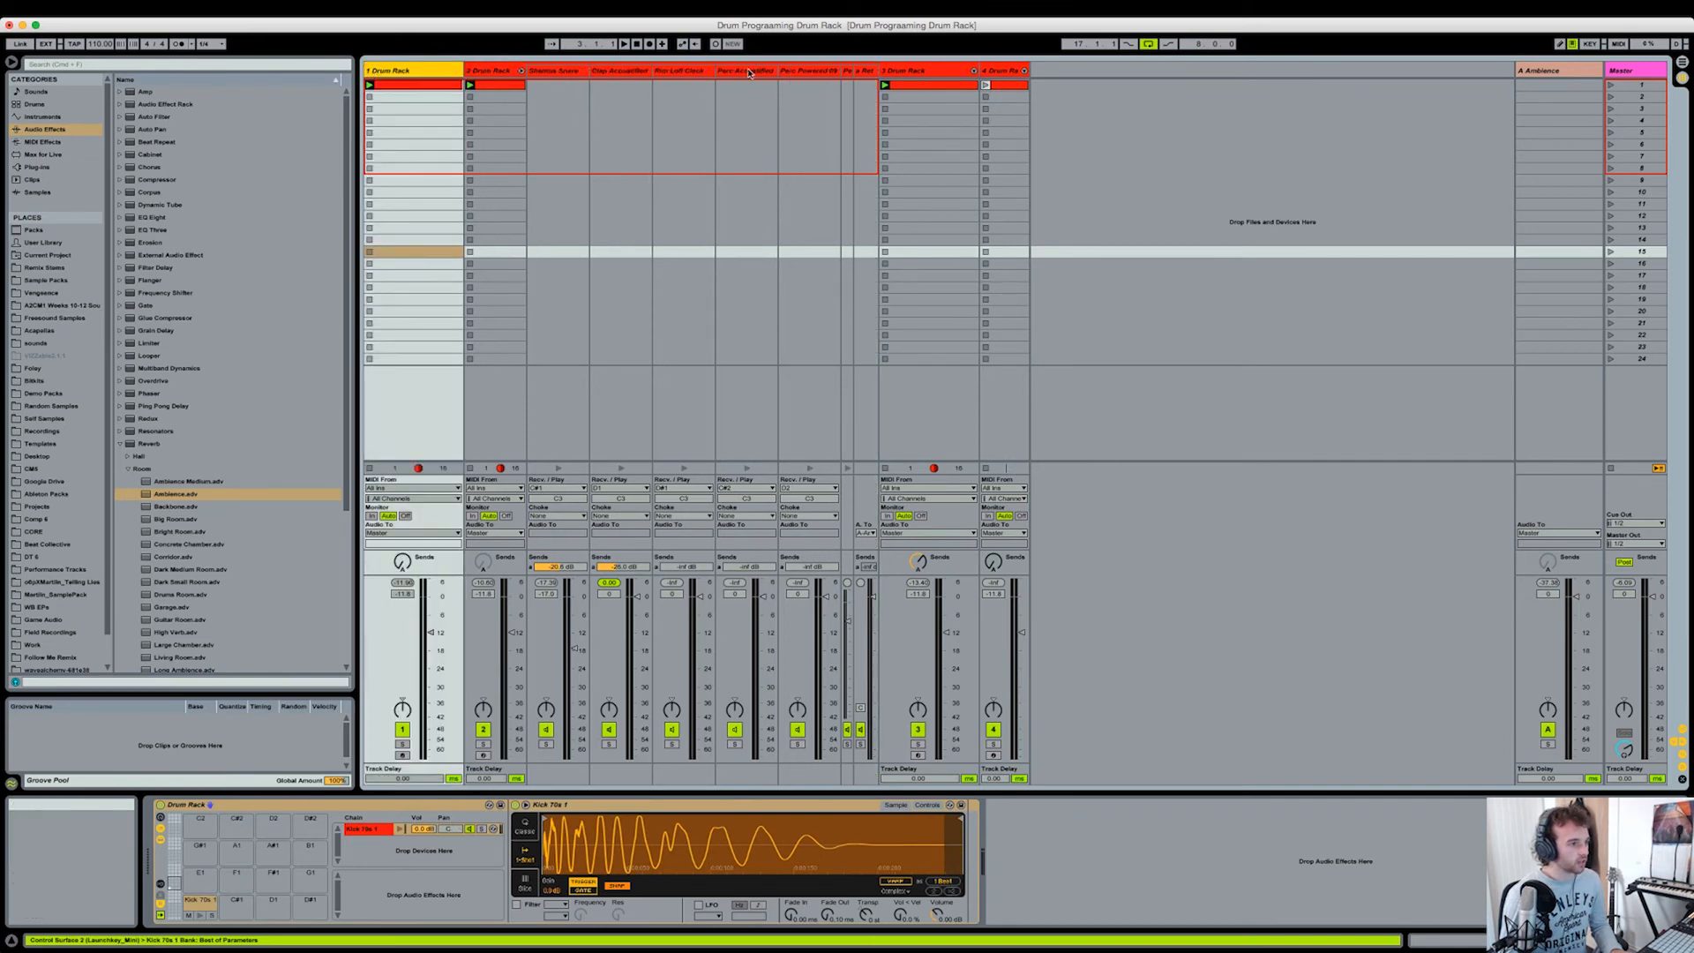
{"action": "left_click", "coordinate": [521, 71]}
{"action": "left_click", "coordinate": [500, 73]}
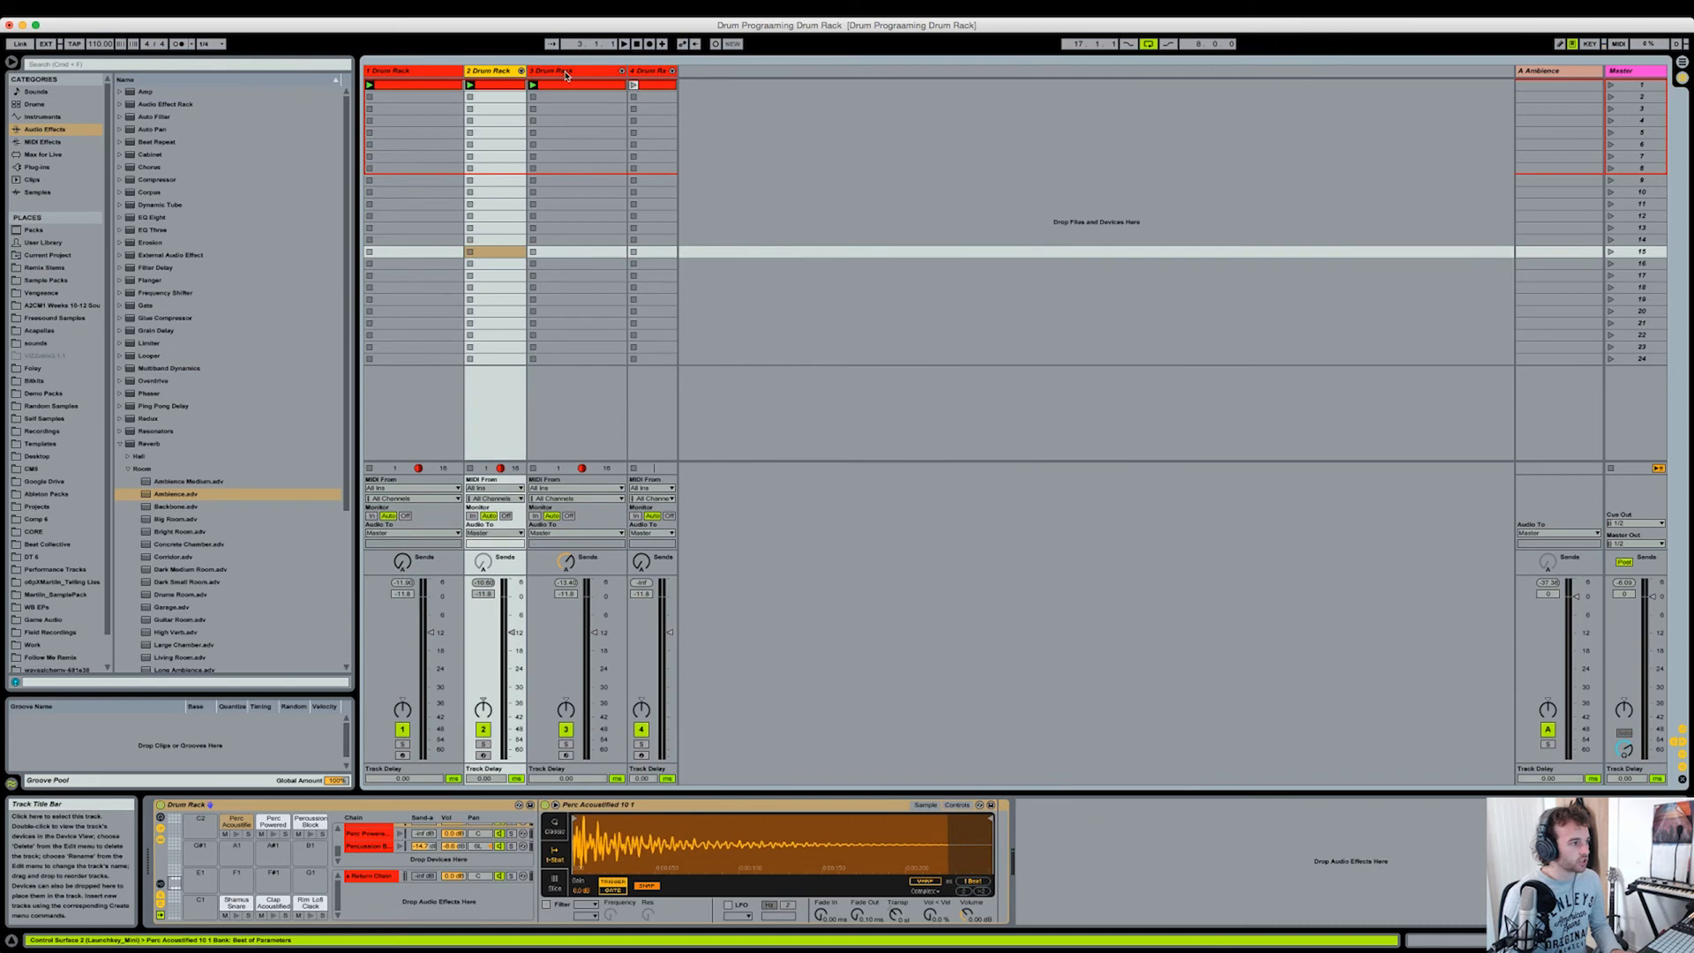
Step: Widen the extracted shaker track, play the pattern, and raise the track's send to the Ambience return
{"action": "left_click", "coordinate": [572, 71]}
{"action": "left_click", "coordinate": [650, 72]}
{"action": "left_click_drag", "start_coordinate": [678, 72], "coordinate": [702, 72]}
{"action": "key", "text": "space"}
{"action": "mouse_move", "coordinate": [660, 566]}
{"action": "left_mouse_down"}
{"action": "mouse_move", "coordinate": [660, 527]}
{"action": "mouse_move", "coordinate": [651, 566]}
{"action": "left_mouse_up"}
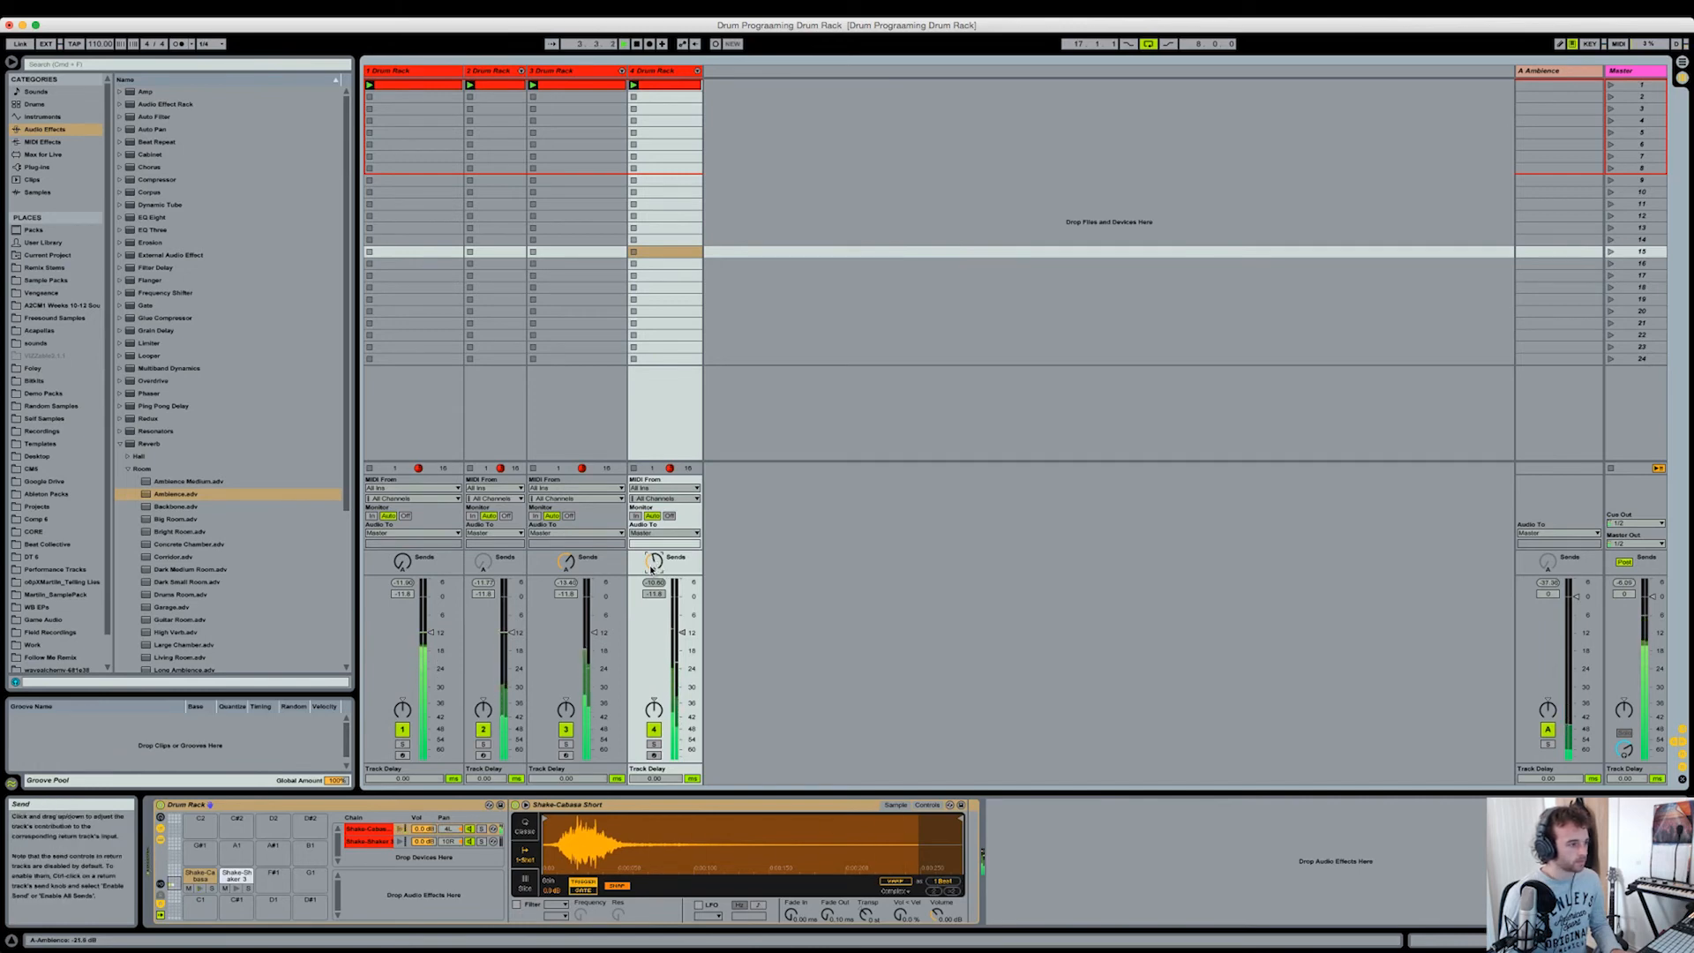